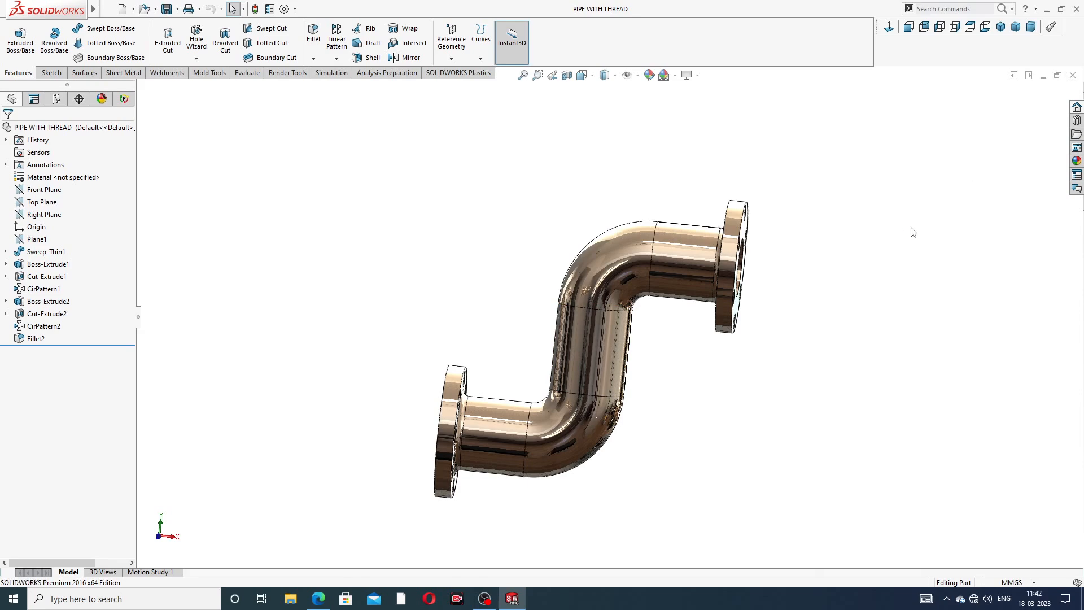
Close the open PIPE WITH THREAD part and create a new part document
click(1073, 75)
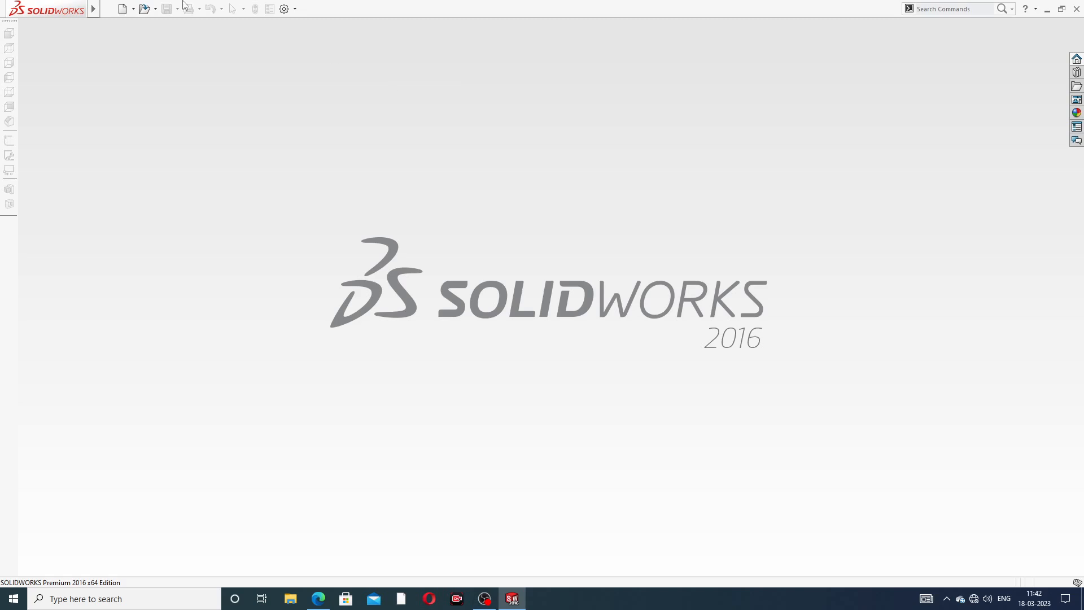
click(123, 9)
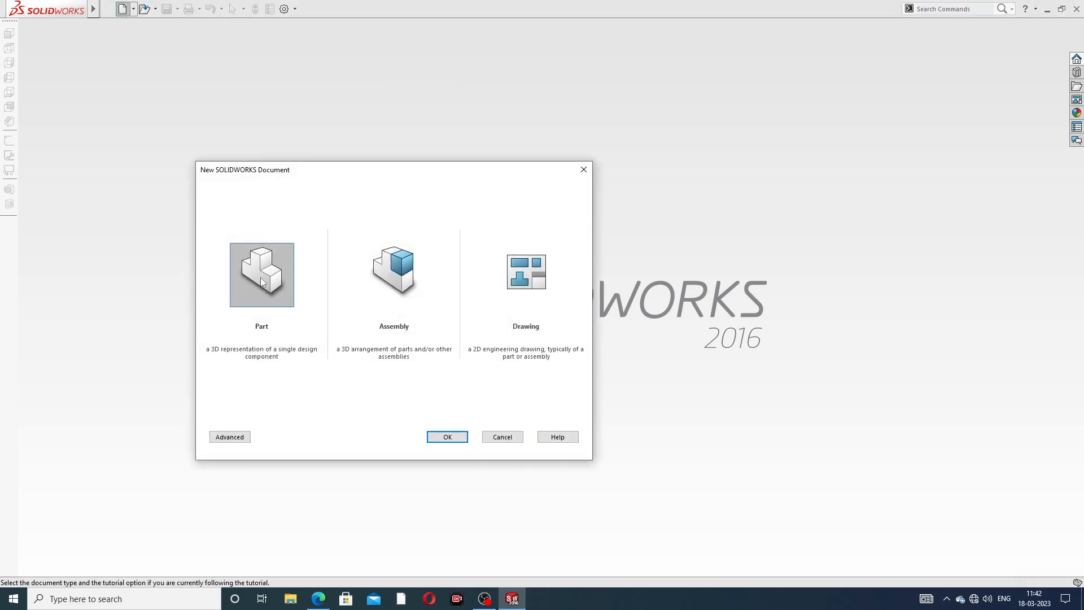
click(444, 436)
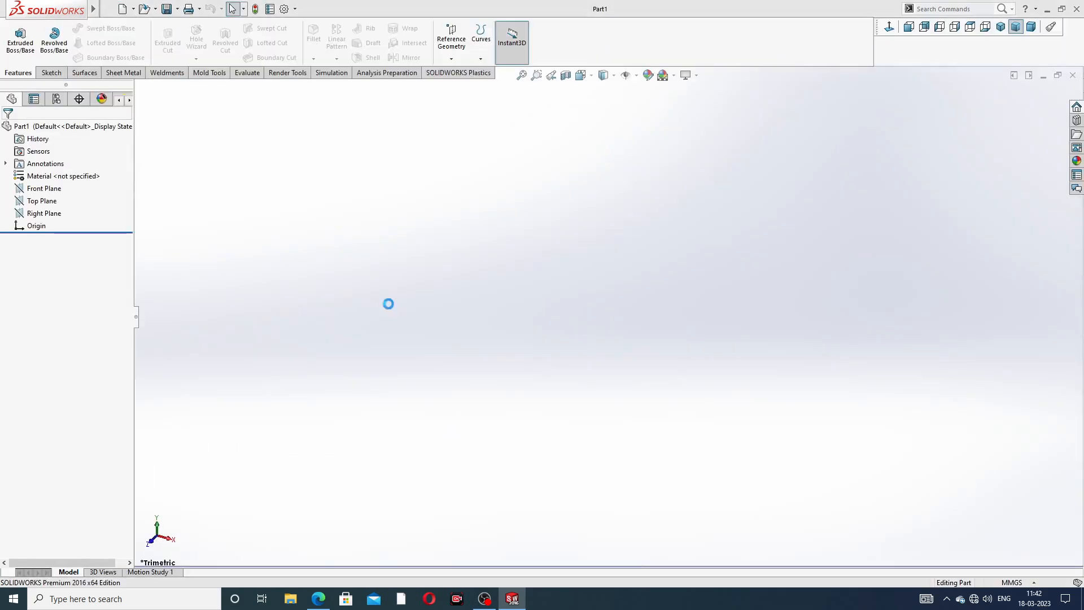
Raise both the shaded and wireframe image quality resolutions of the document to near the high end
click(285, 10)
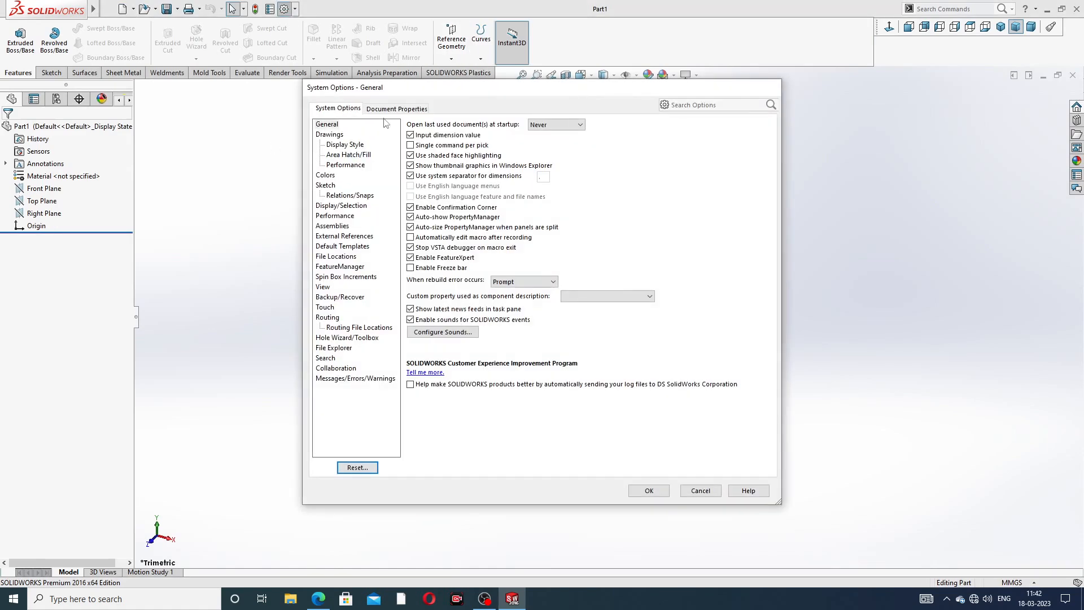
click(388, 110)
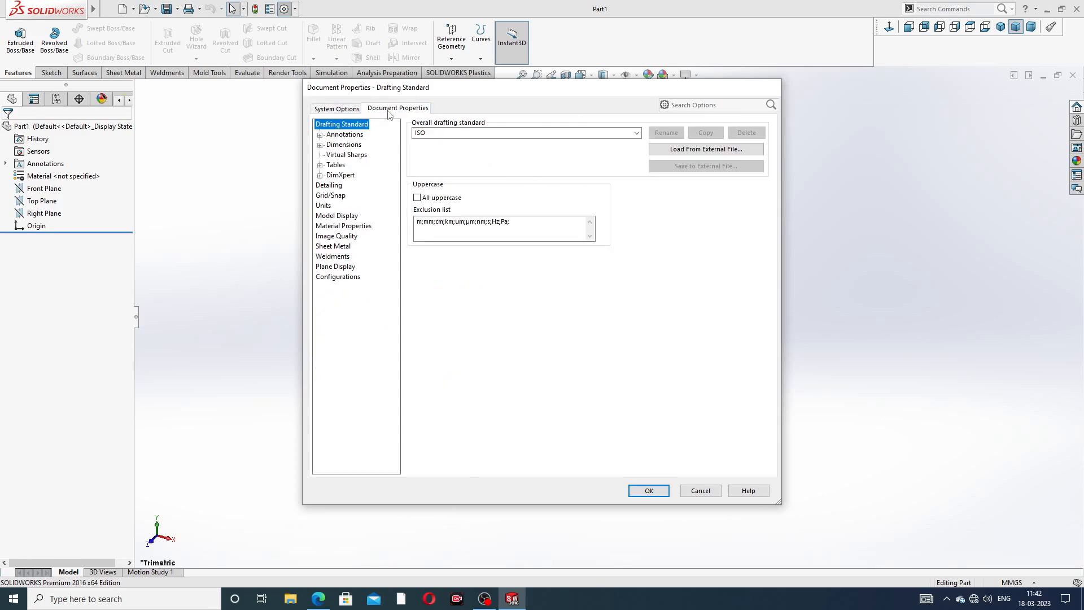
click(341, 236)
drag(511, 140, 620, 141)
click(512, 253)
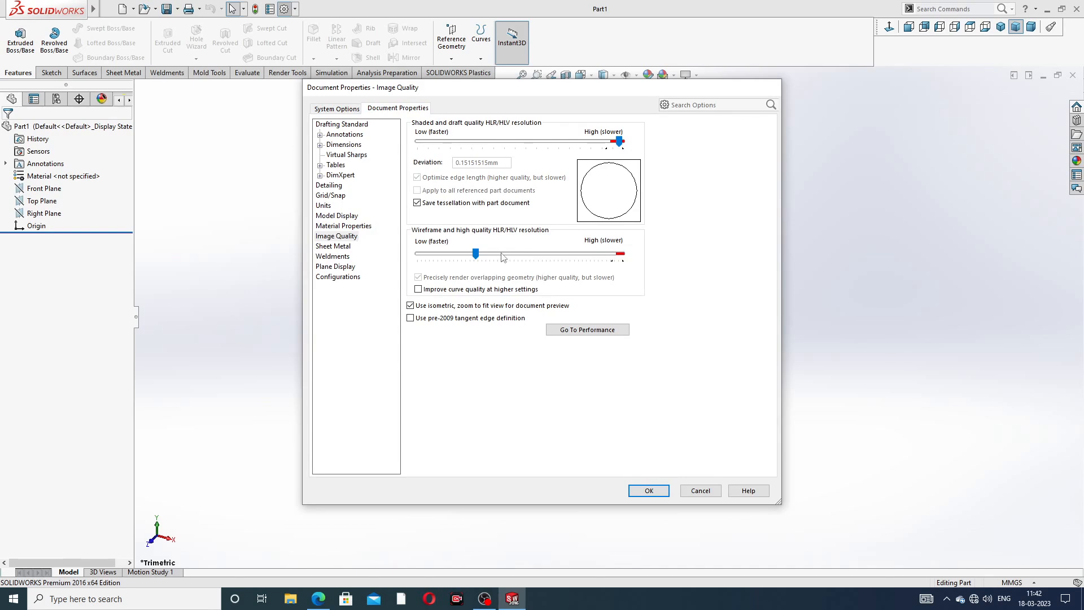
drag(476, 254, 623, 260)
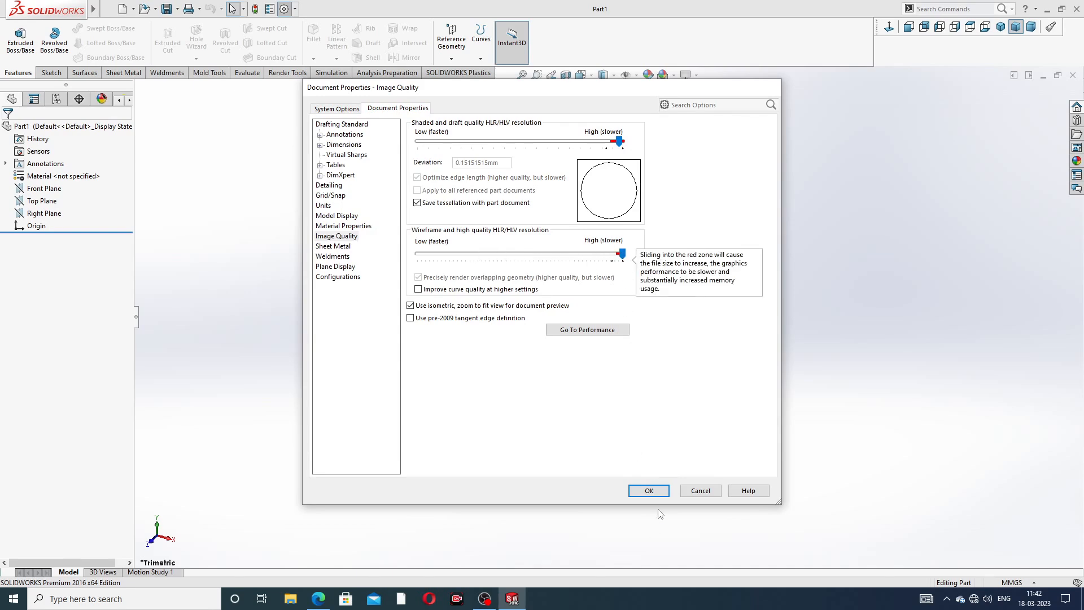
click(649, 490)
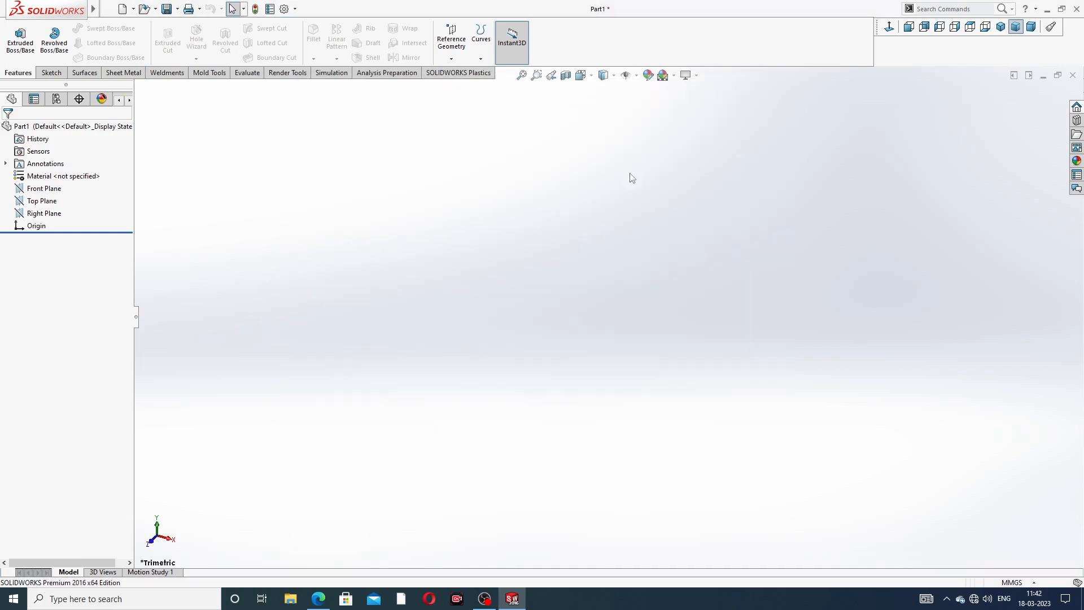
Change the scene background of the new part to plain white
click(675, 76)
click(693, 32)
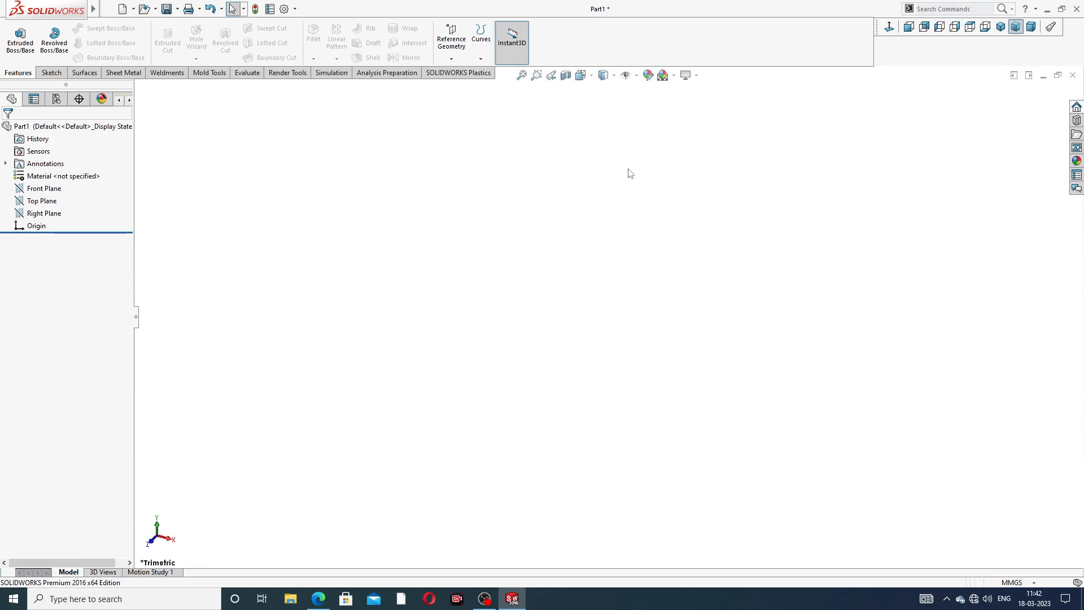
key(ctrl+s)
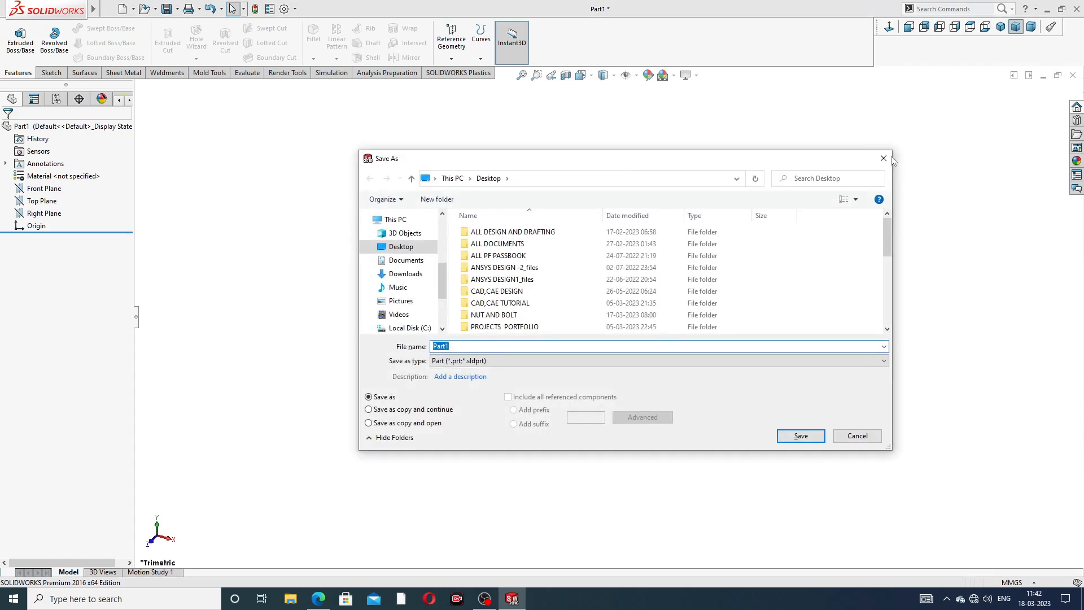
click(884, 158)
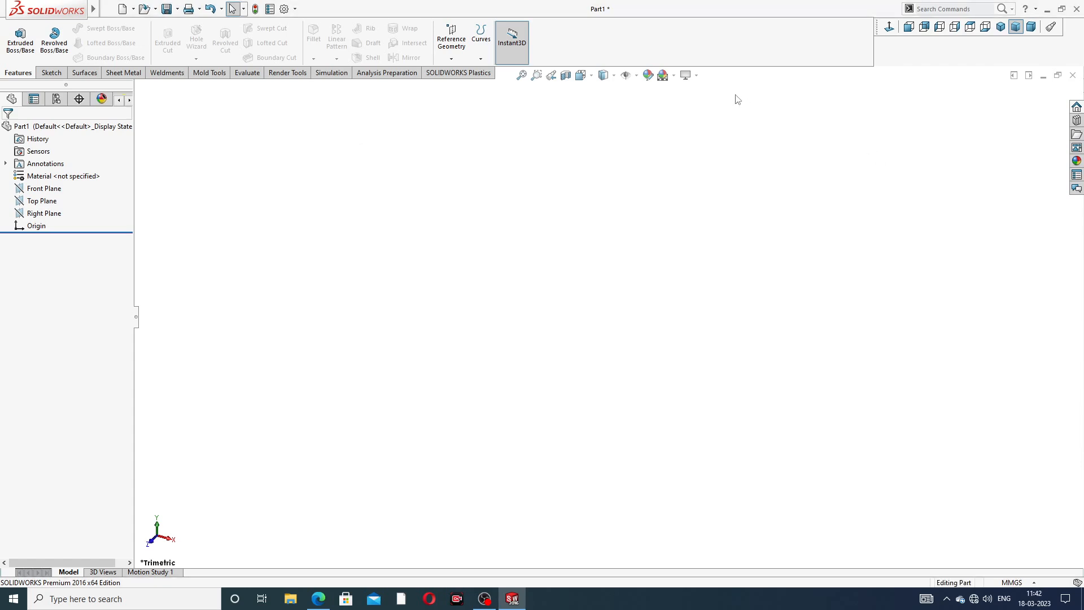
Start a sketch on the Front Plane and consult the PIPE DESIGN.PDF drawing in the browser
click(51, 192)
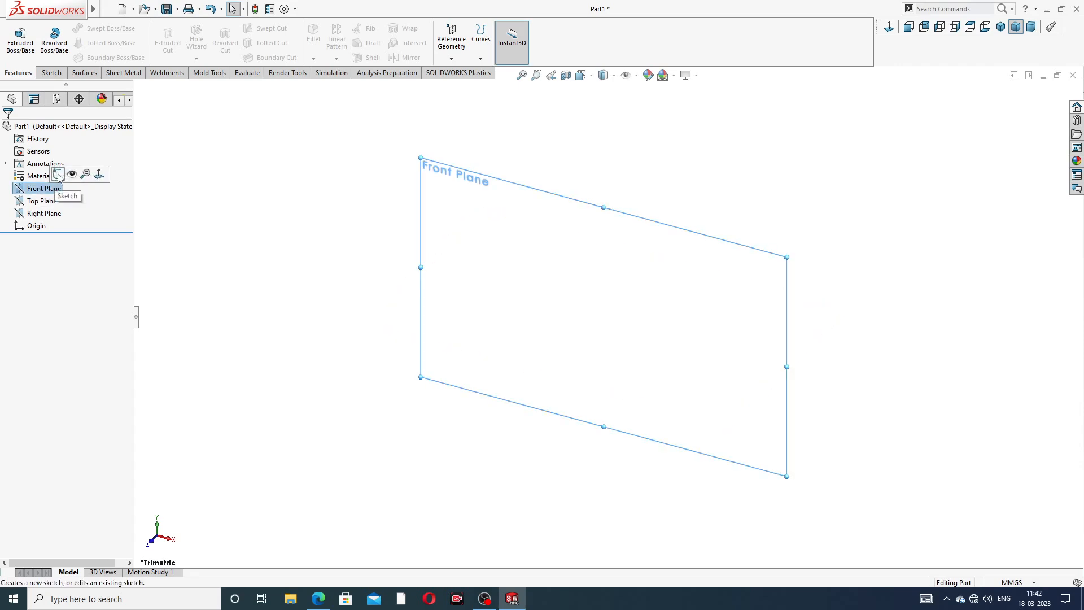
click(61, 176)
click(319, 599)
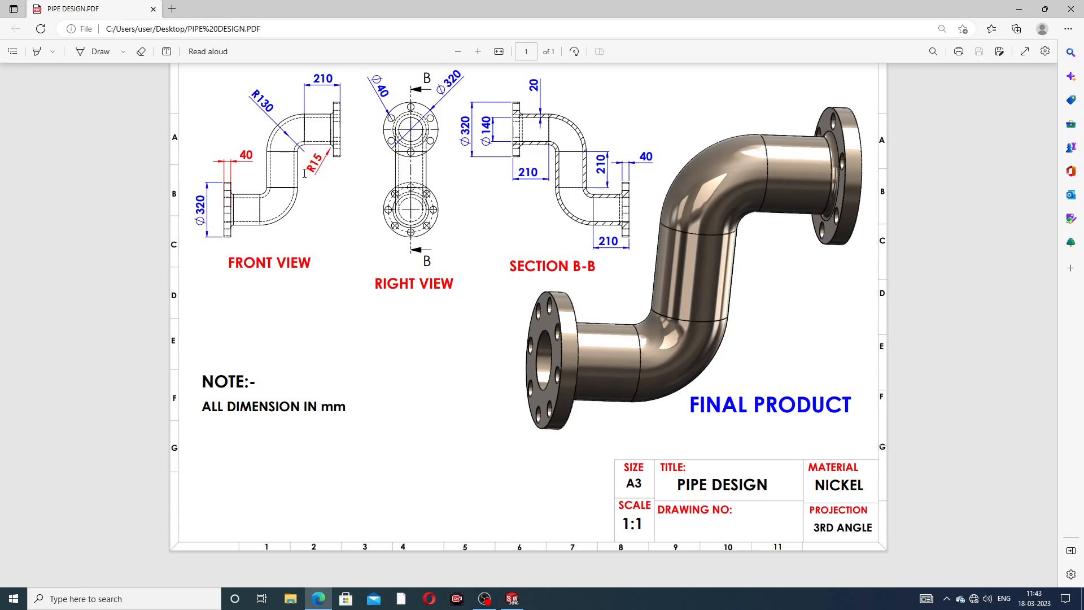
click(319, 598)
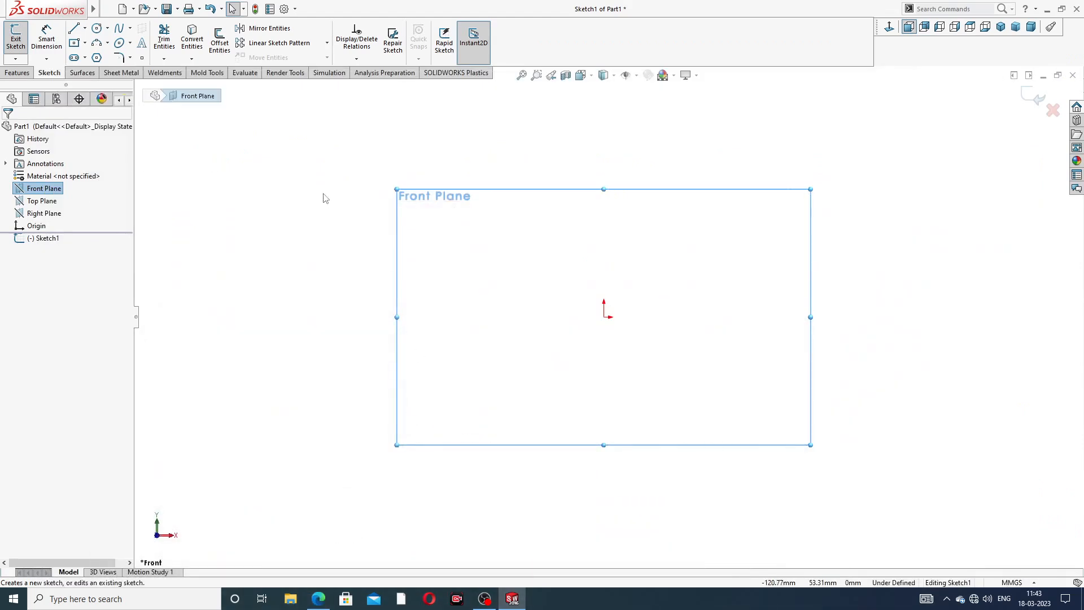
Sketch a vertical line about 37 mm up from the origin, continued by a tangent arc of about 37 mm radius and a horizontal line about 41 mm long
click(74, 28)
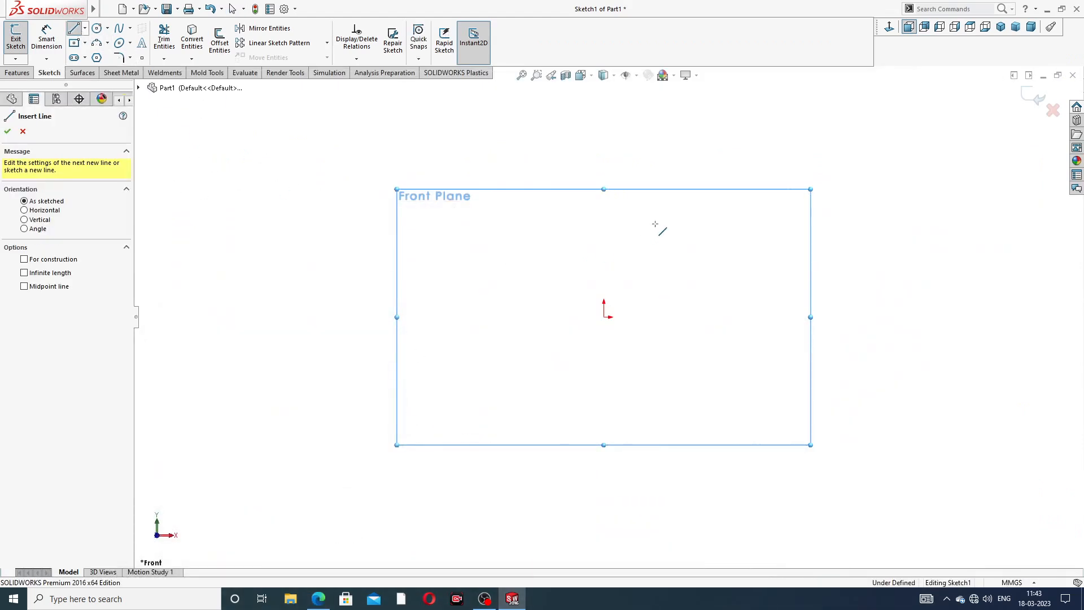
click(604, 317)
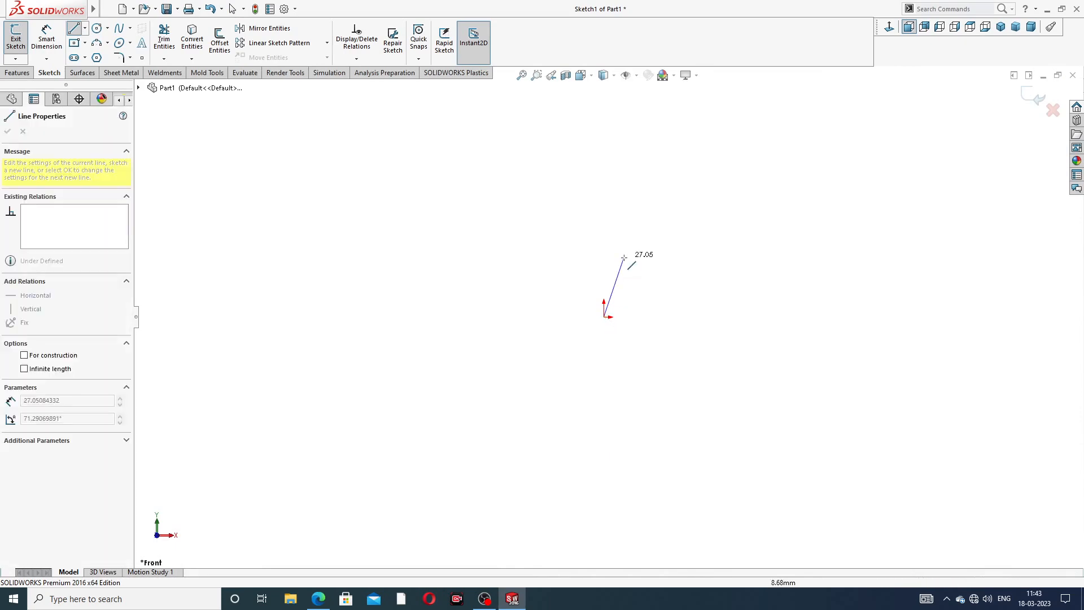
click(604, 232)
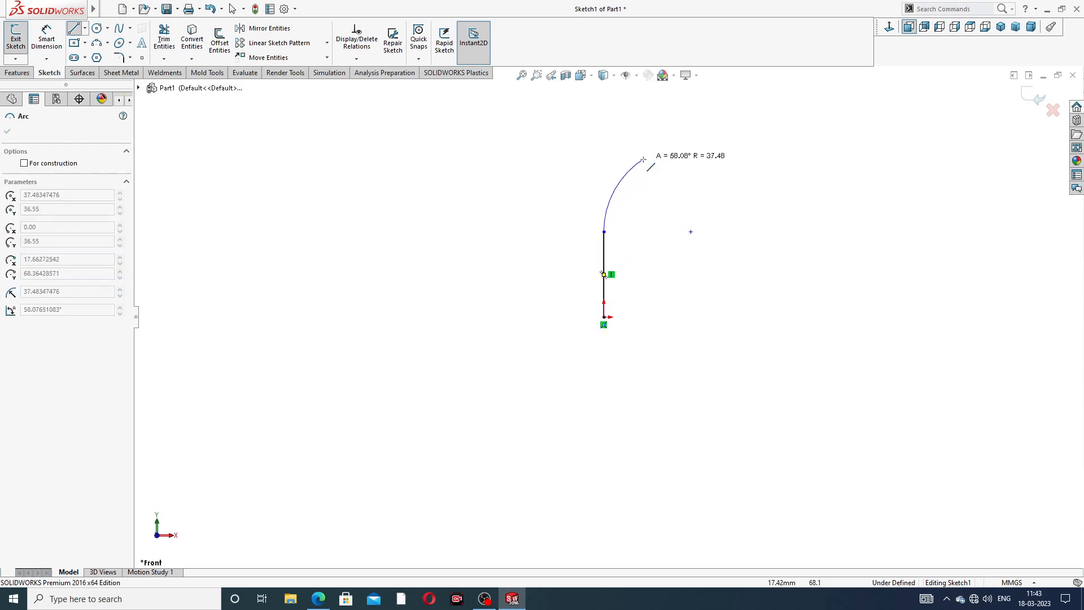
click(637, 164)
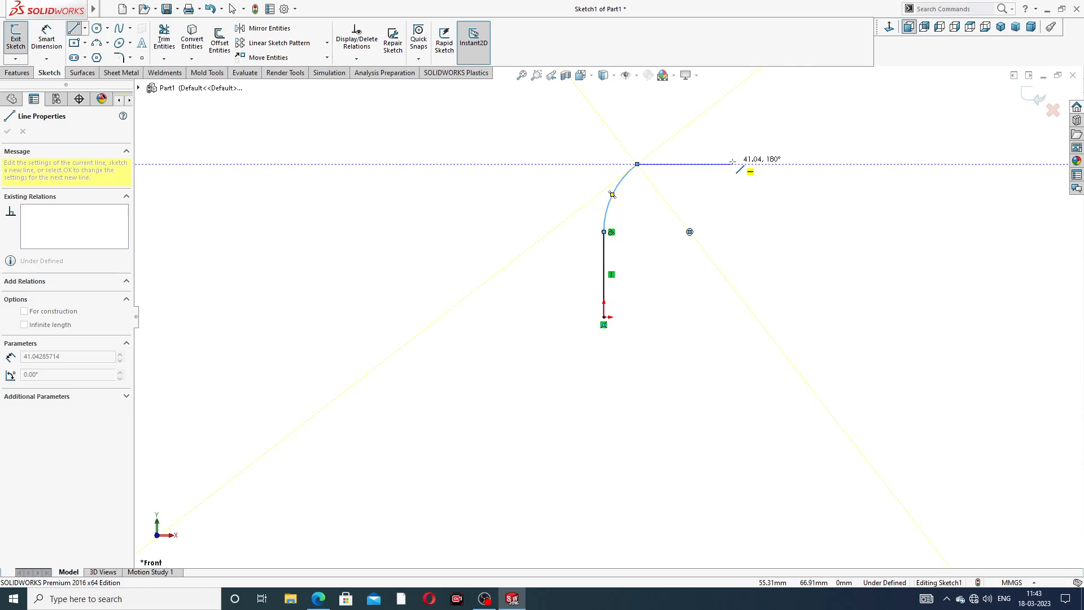
click(732, 164)
right_click(775, 117)
click(801, 125)
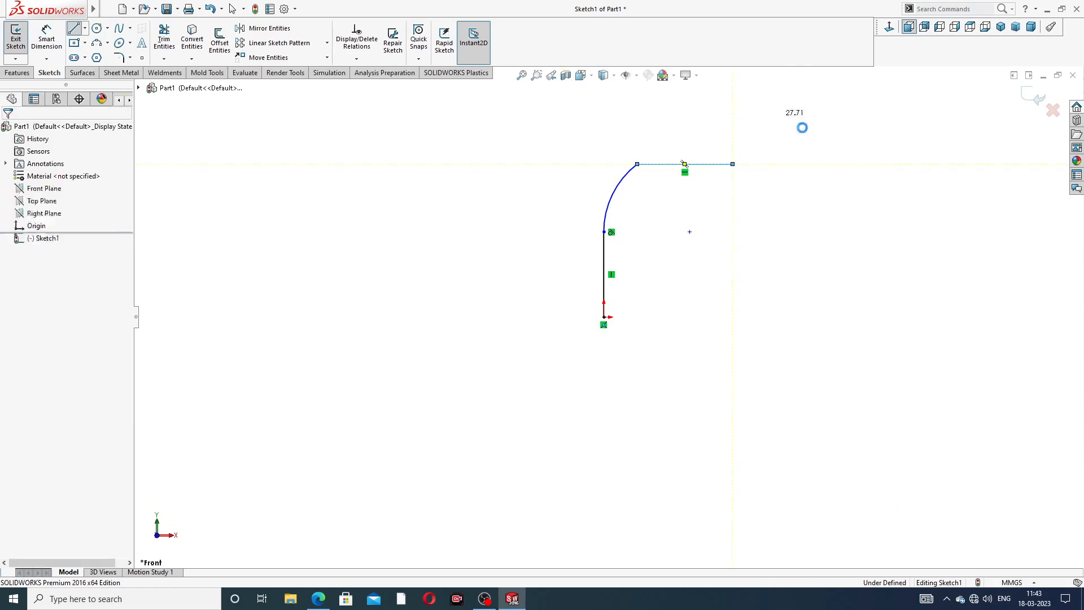
Sketch a tangent arc of about 34 mm radius curving down and left from the origin, ending in a horizontal line to the left
click(74, 28)
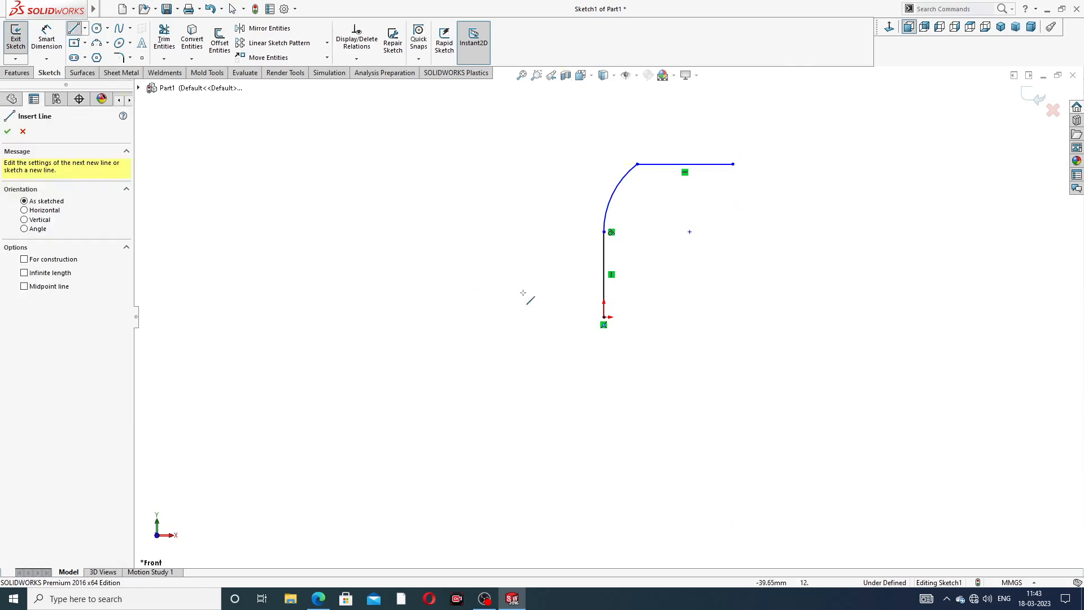
click(604, 316)
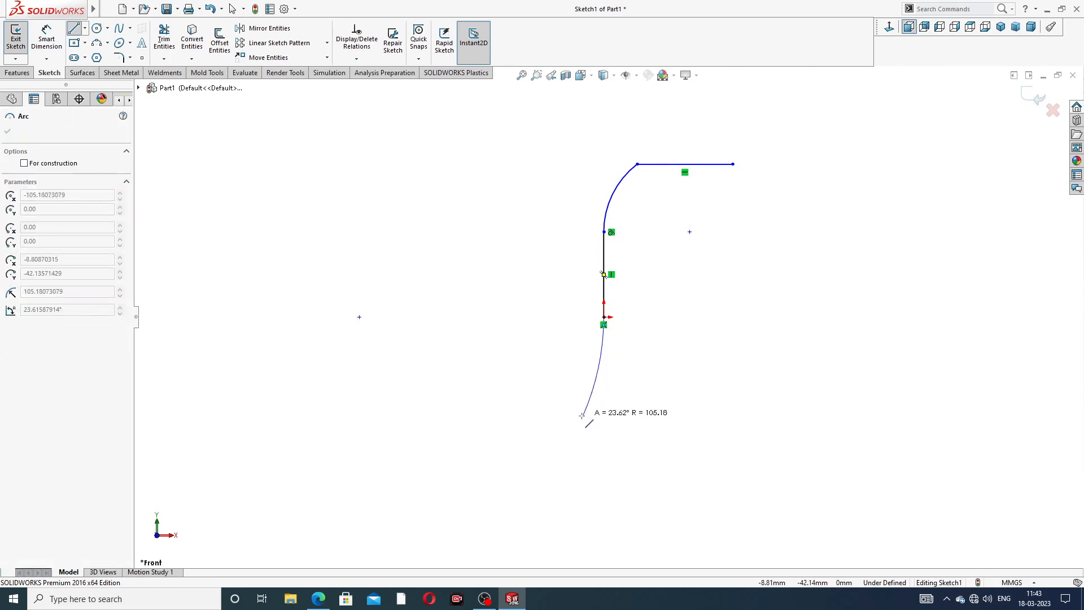
click(534, 394)
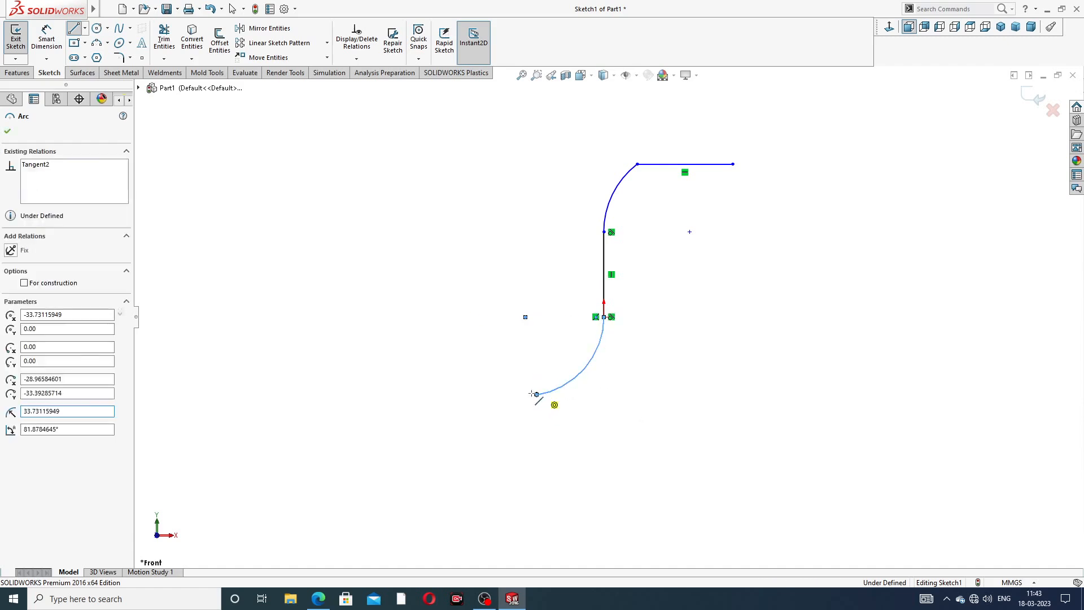
click(416, 394)
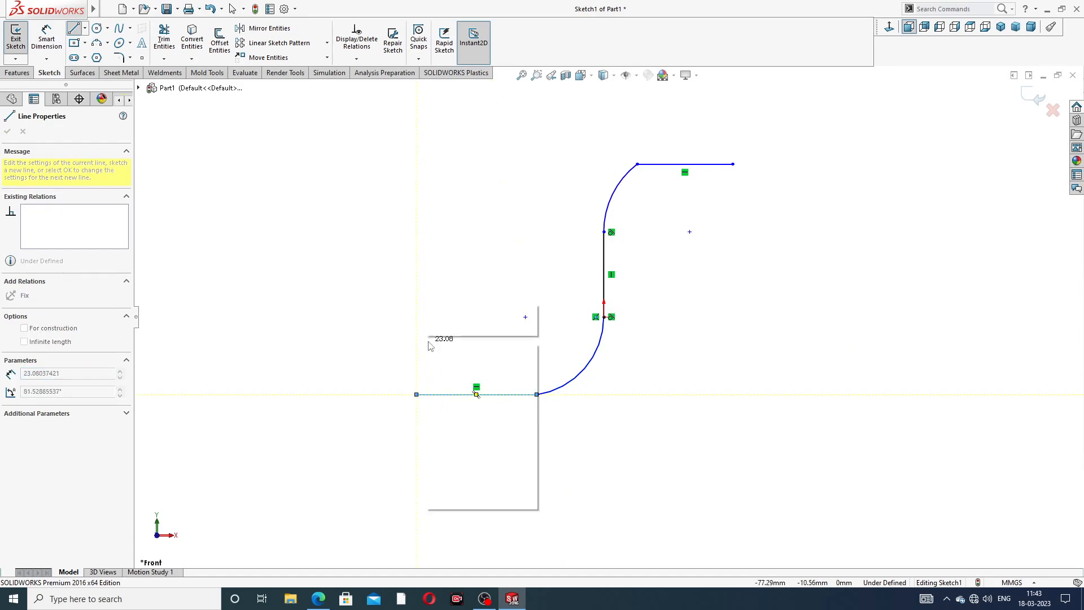
click(454, 347)
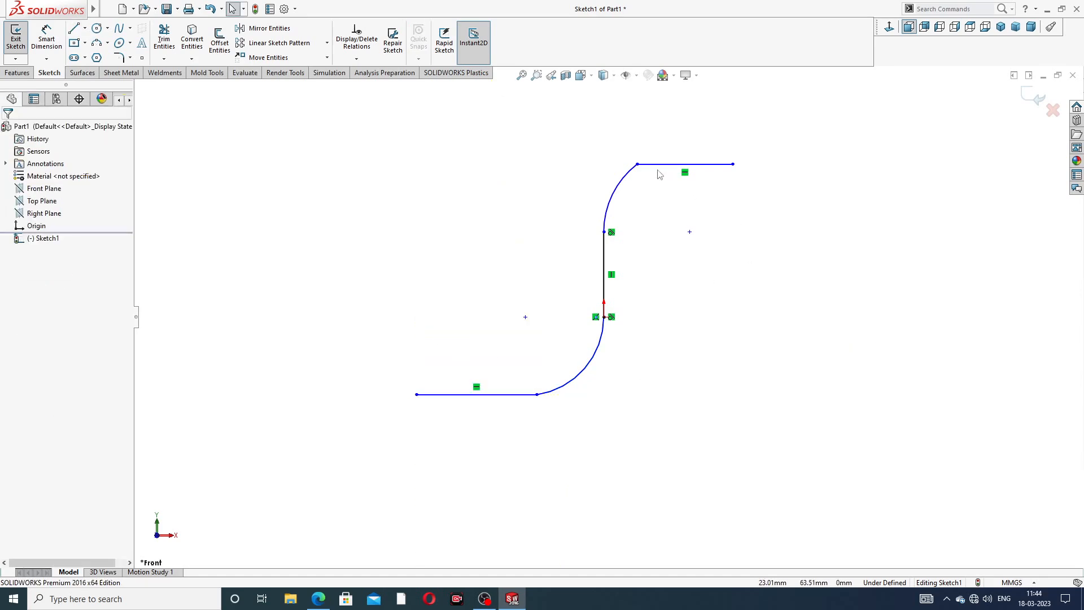
Add tangent relations where the upper and lower arcs meet their horizontal lines
click(638, 165)
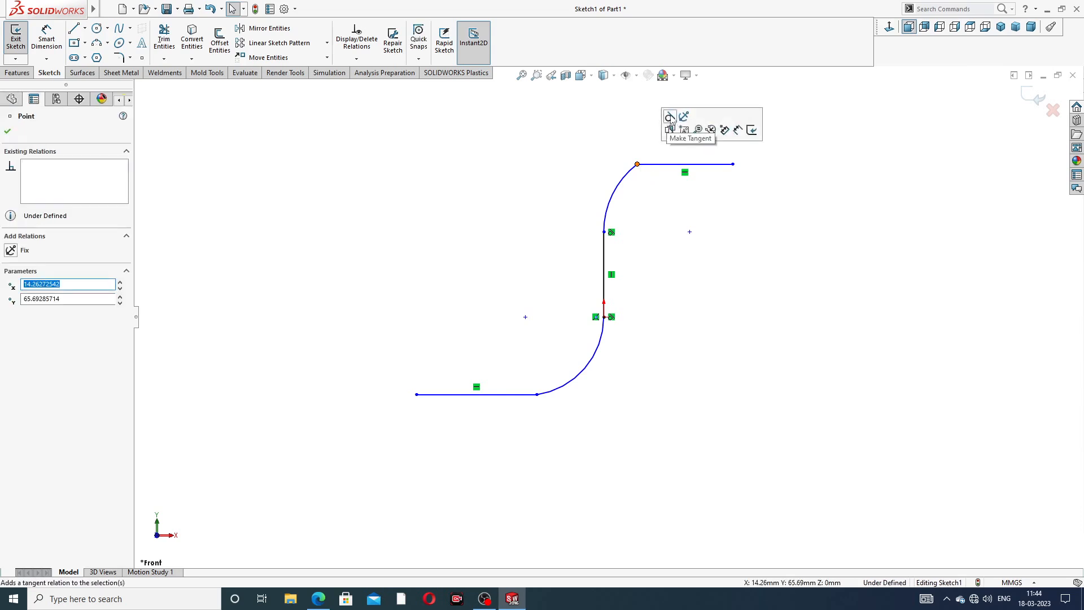
click(671, 117)
click(536, 394)
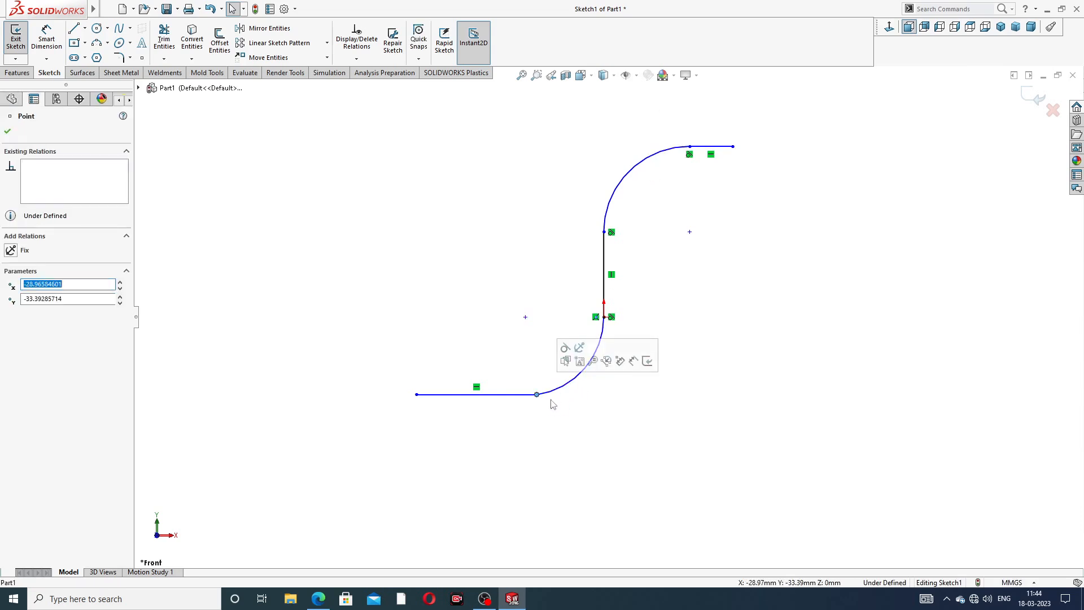
click(565, 347)
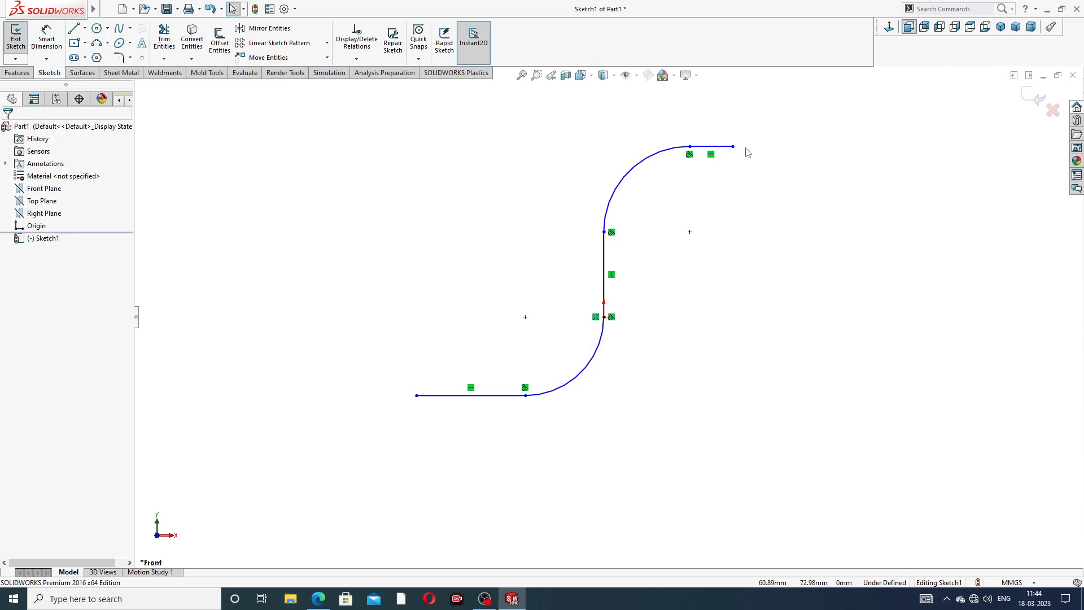
Lengthen the upper horizontal line to about 43 mm and make all three straight lines equal in length
drag(733, 147, 788, 148)
click(765, 171)
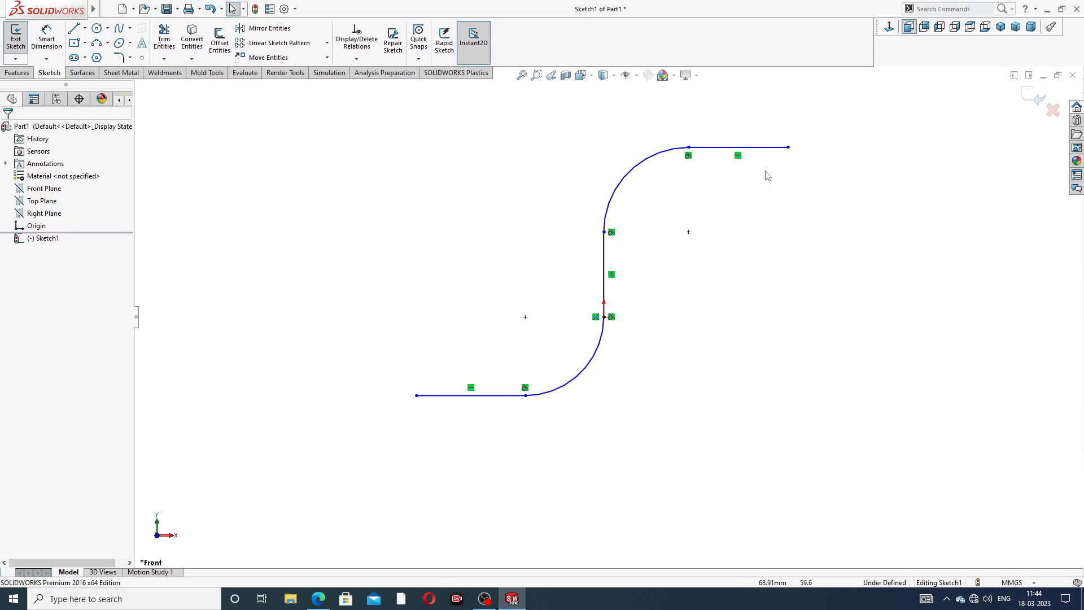
click(769, 150)
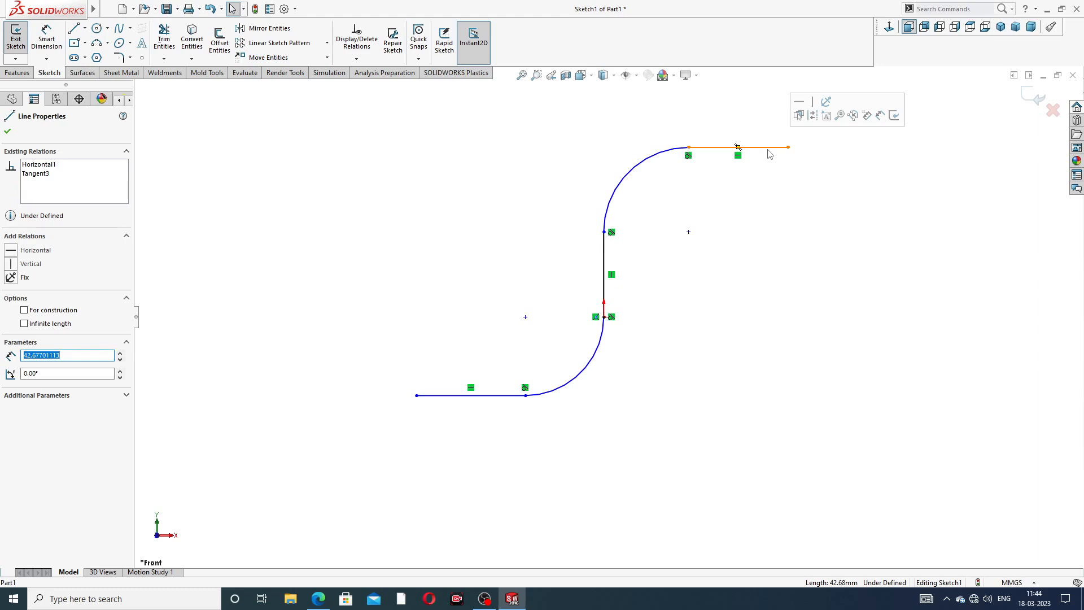
ctrl+click(605, 268)
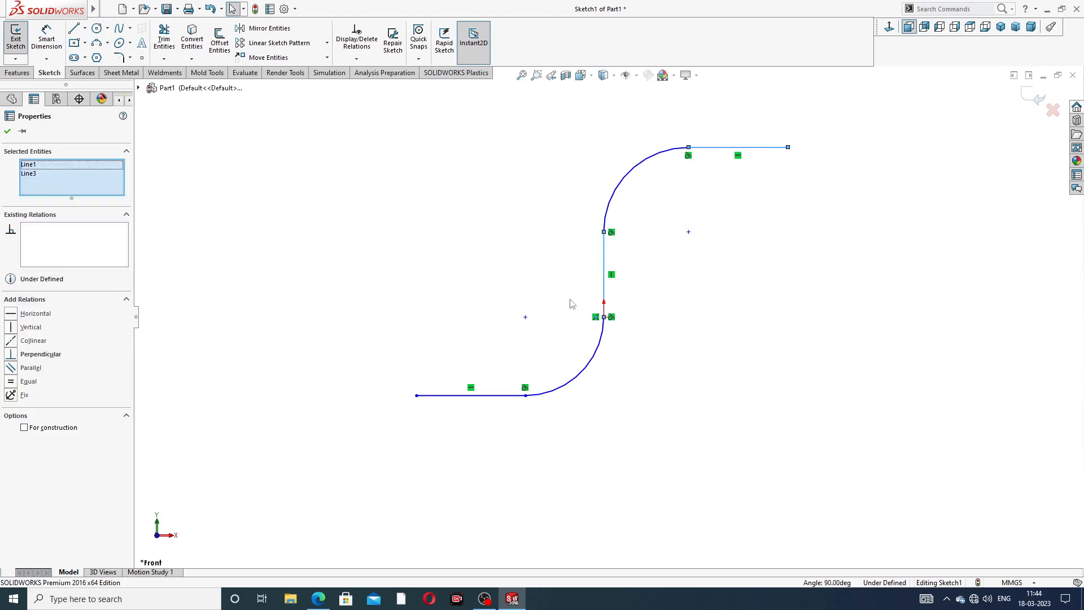
ctrl+click(461, 395)
click(545, 350)
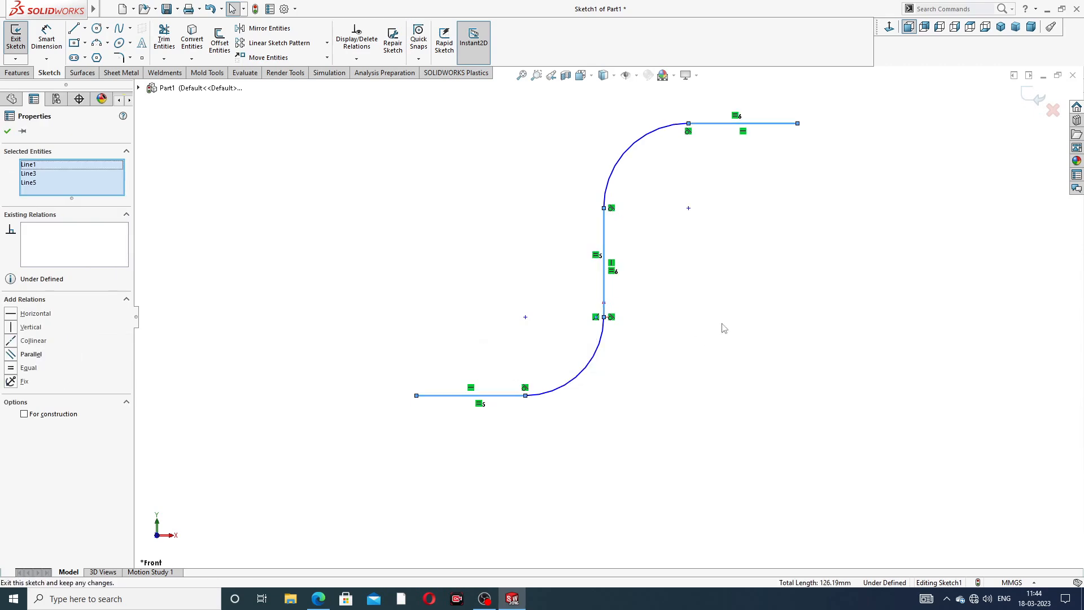
Add an equal relation between the upper and lower arcs of the pipe path
click(633, 146)
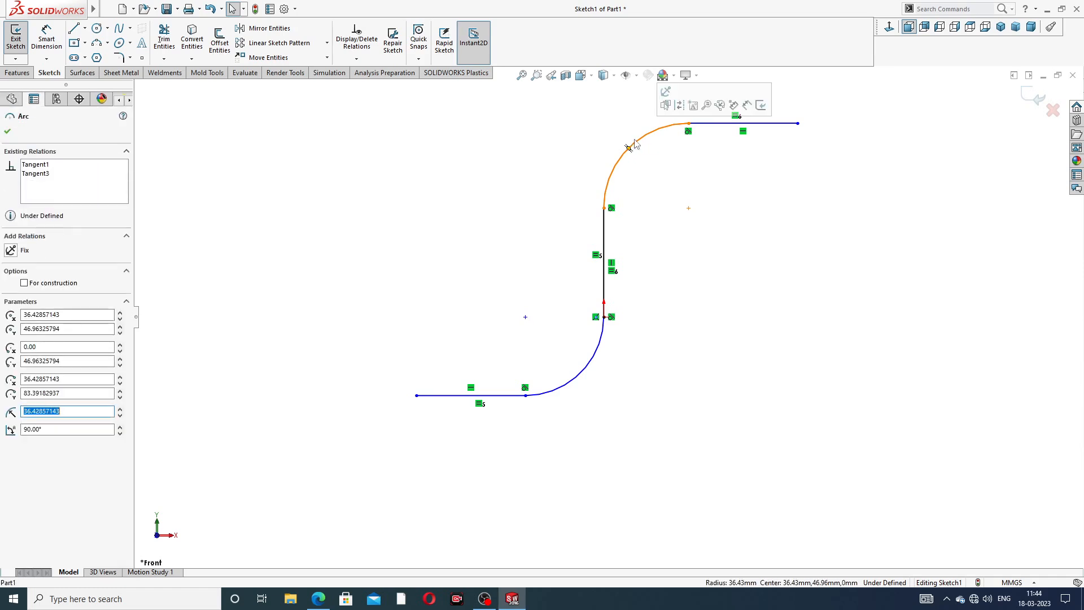
ctrl+click(606, 357)
click(671, 300)
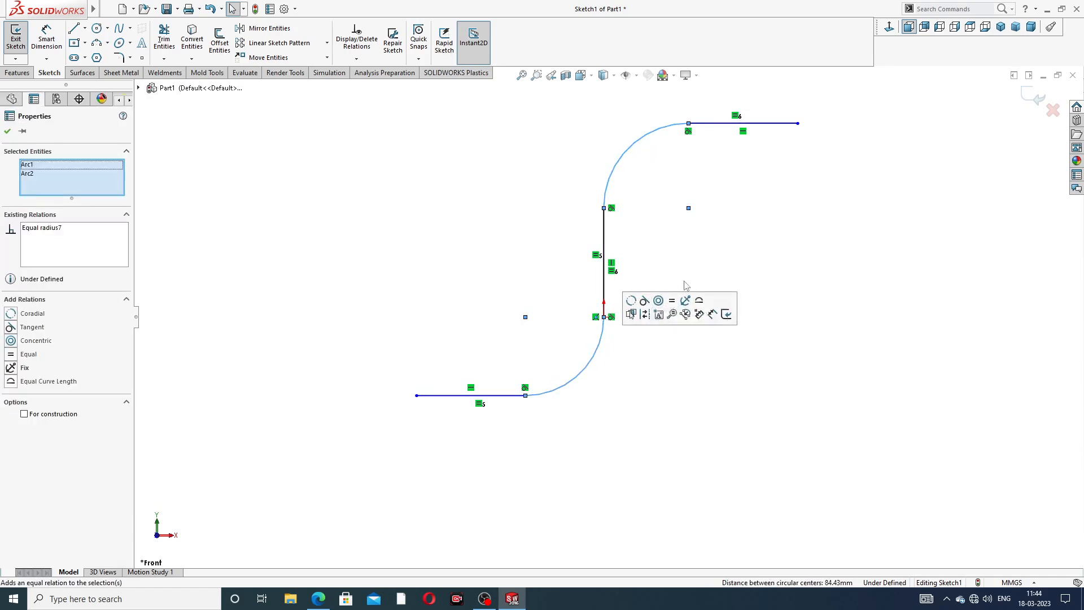
scroll(767, 194, up, 2)
scroll(676, 234, down, 2)
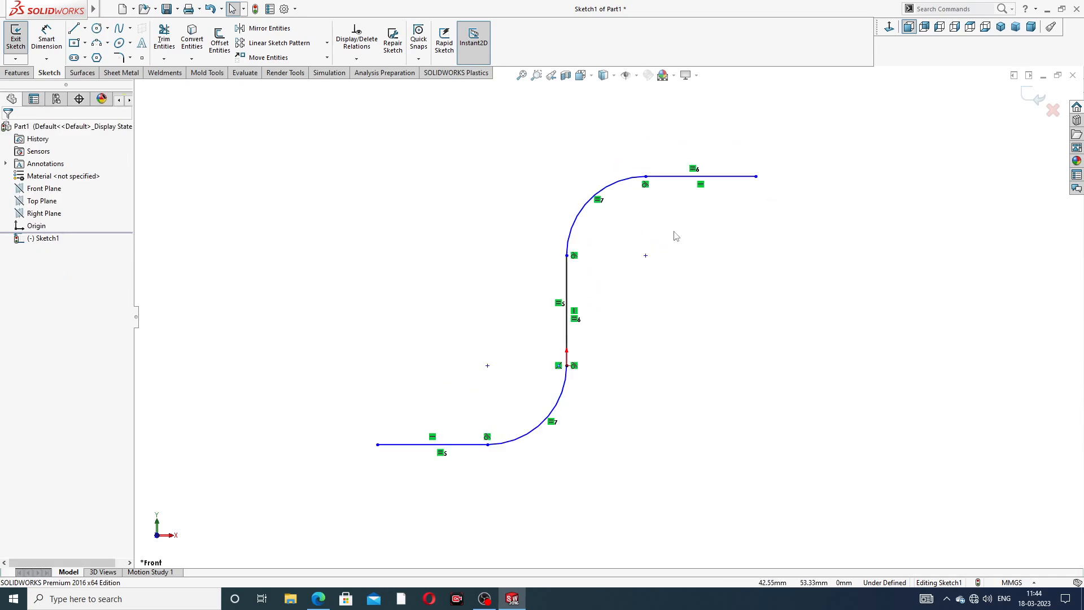
Dimension the upper horizontal line of the pipe path and set its length to 210 mm, as in the PIPE DESIGN drawing
click(318, 599)
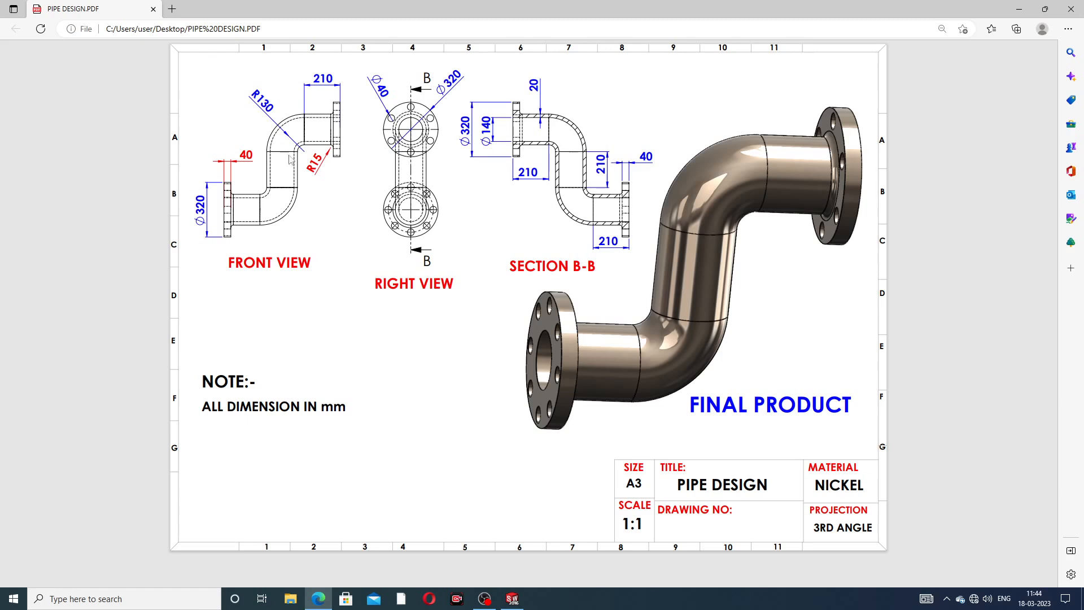
click(313, 598)
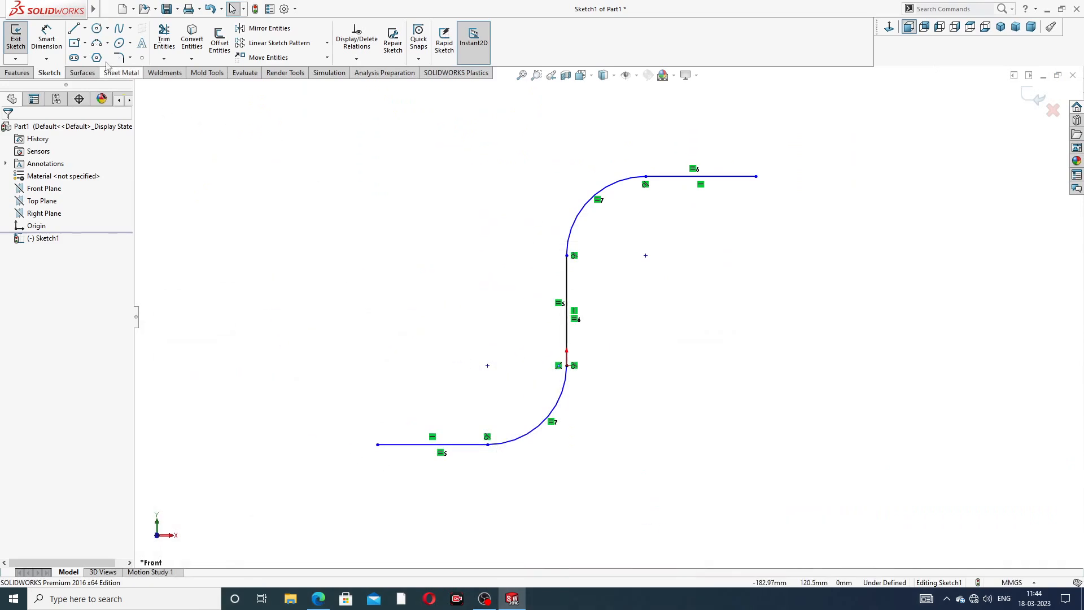
click(46, 38)
click(716, 177)
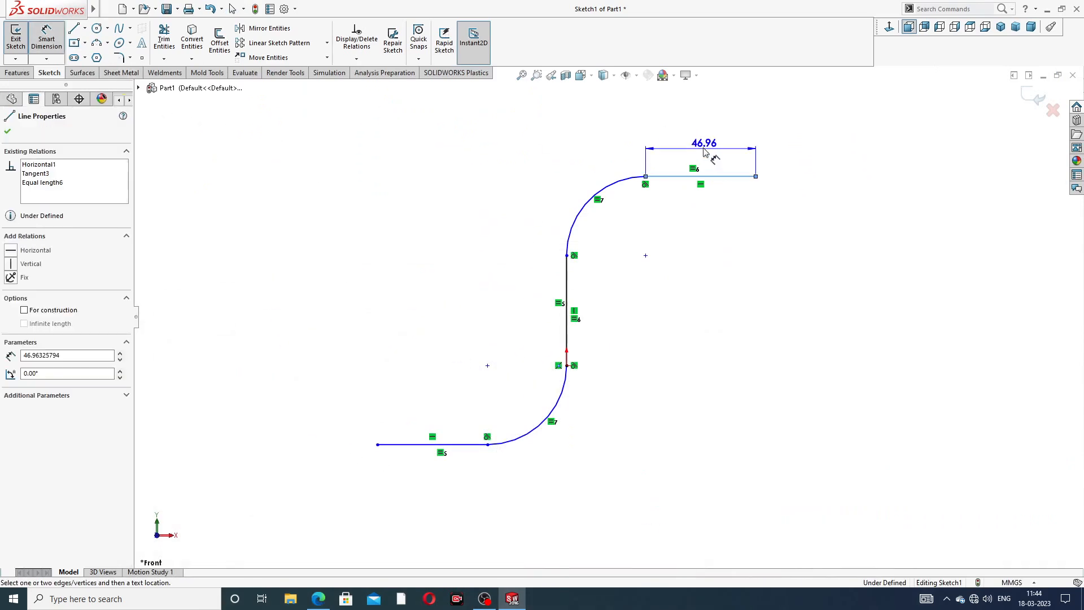
click(700, 148)
text(21)
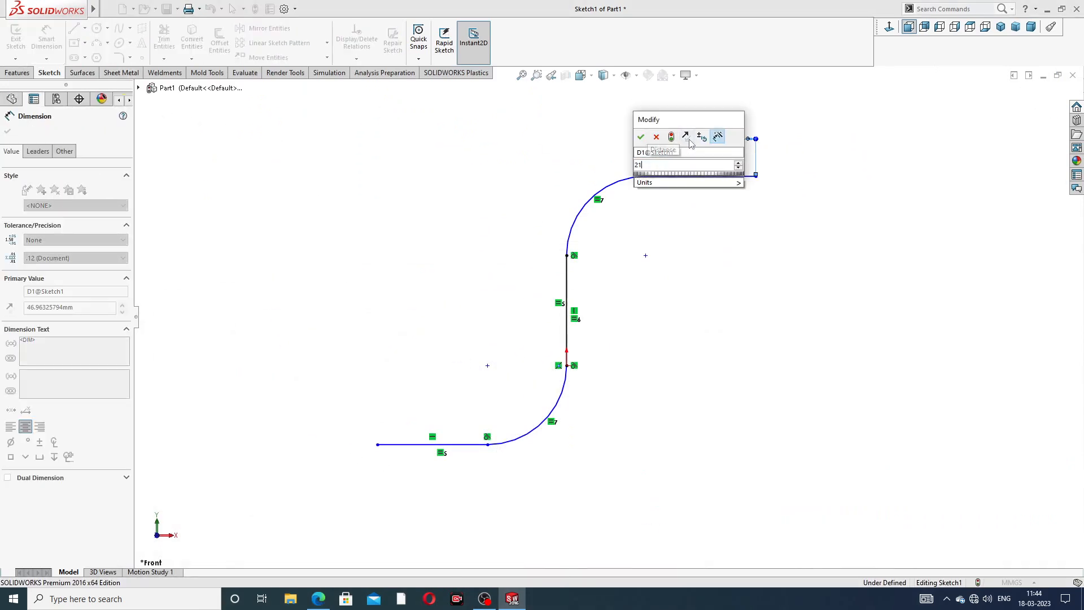
text(0)
key(Return)
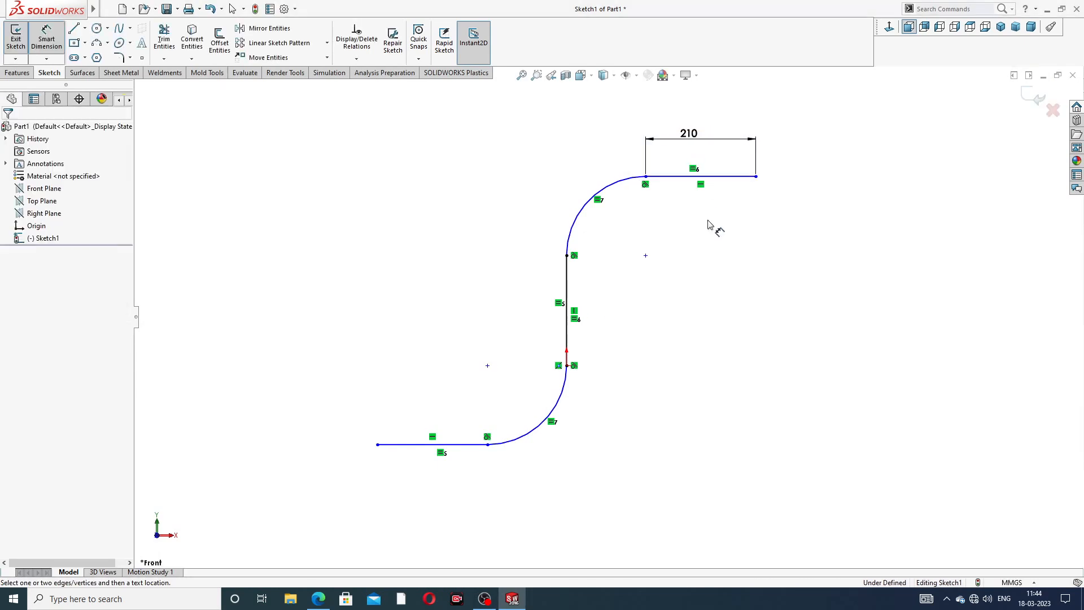
Dimension the upper arc of the pipe path and set its radius to 130 mm
click(585, 204)
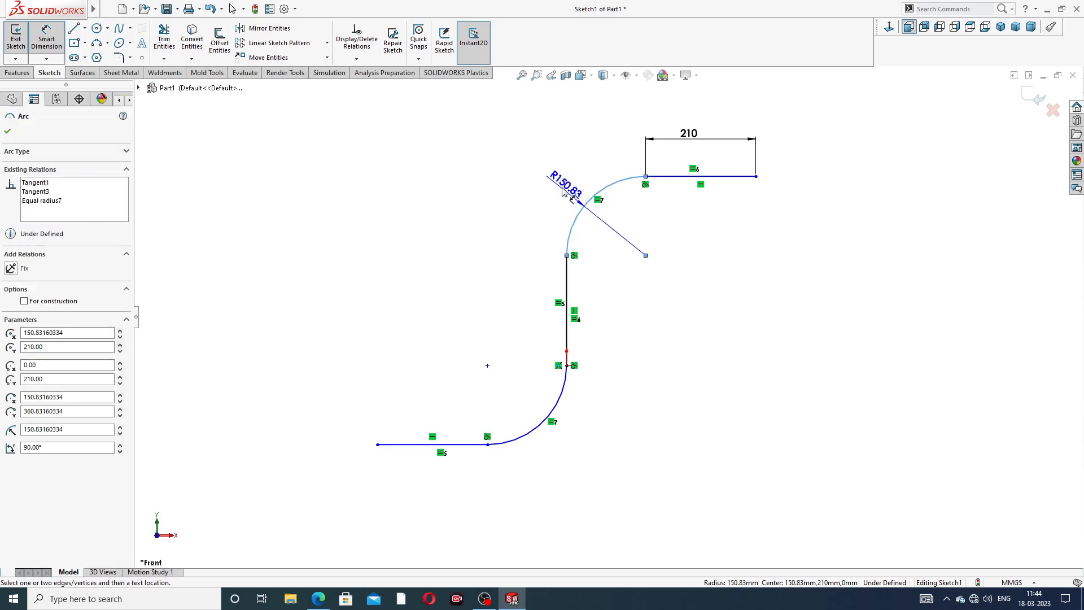
click(563, 191)
text(1)
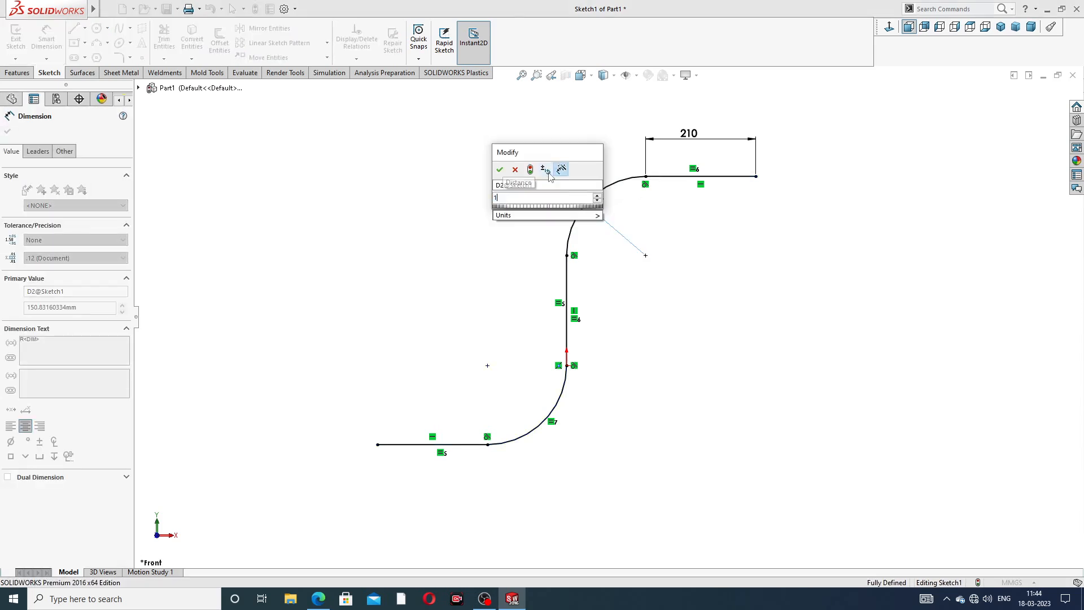
text(30)
key(Return)
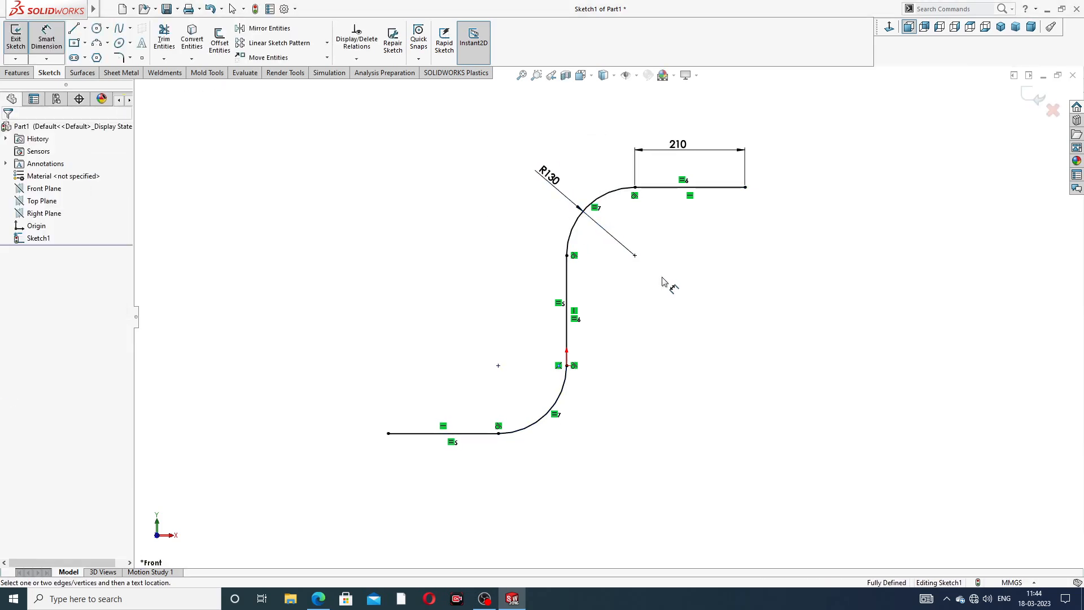
scroll(639, 257, down, 1)
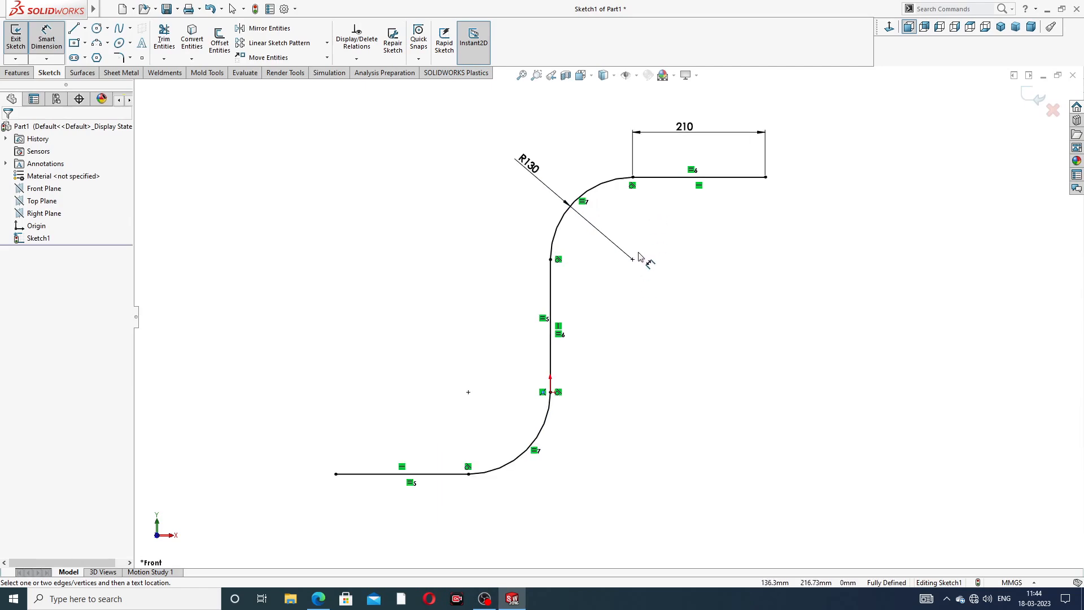
right_click(828, 135)
click(860, 168)
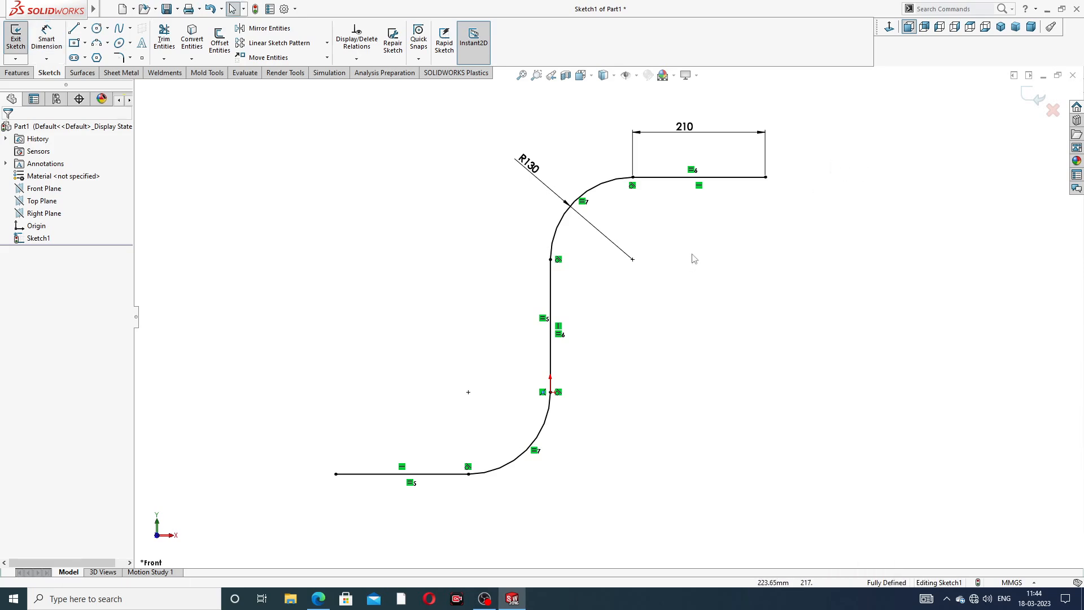
Check the path against the PIPE DESIGN drawing and finish the path sketch
scroll(693, 252, up, 2)
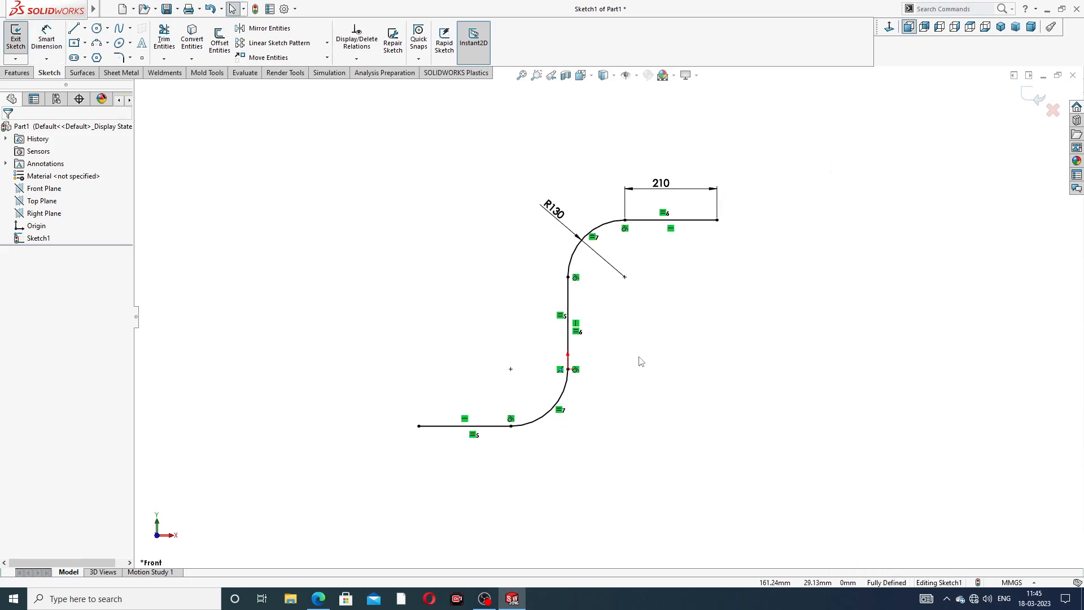
scroll(548, 460, down, 1)
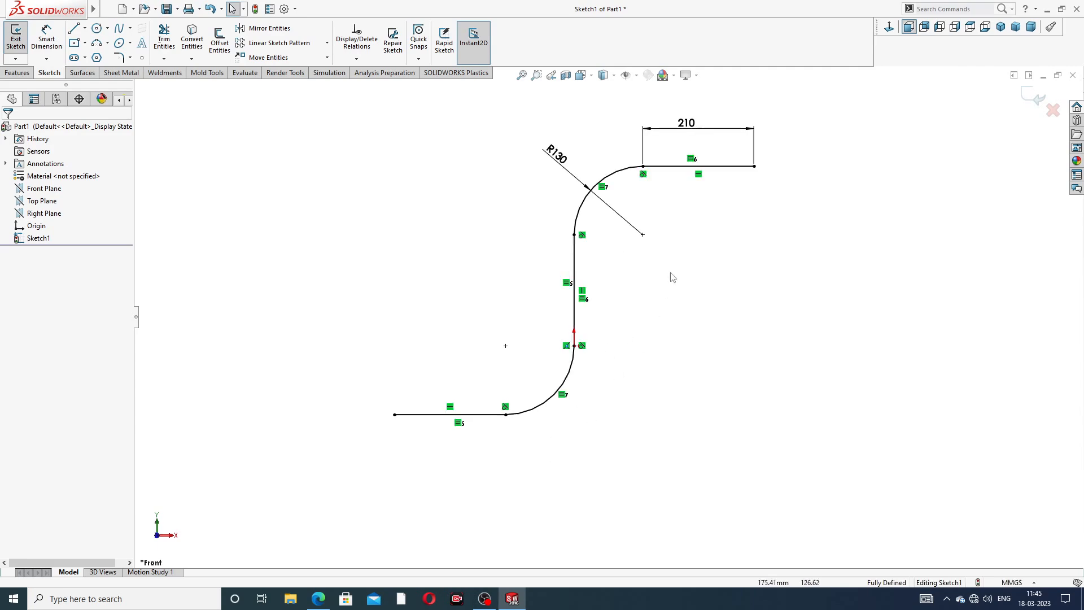
click(318, 598)
click(1036, 97)
scroll(608, 156, up, 2)
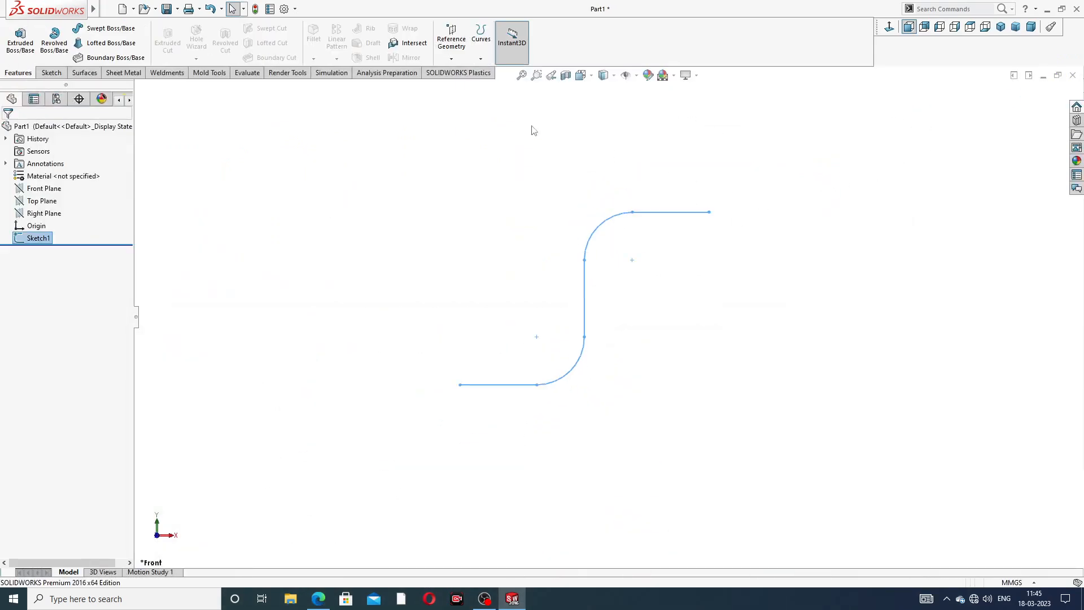
Create a reference plane through the free endpoint of the upper horizontal line, perpendicular to that line
click(452, 60)
click(464, 74)
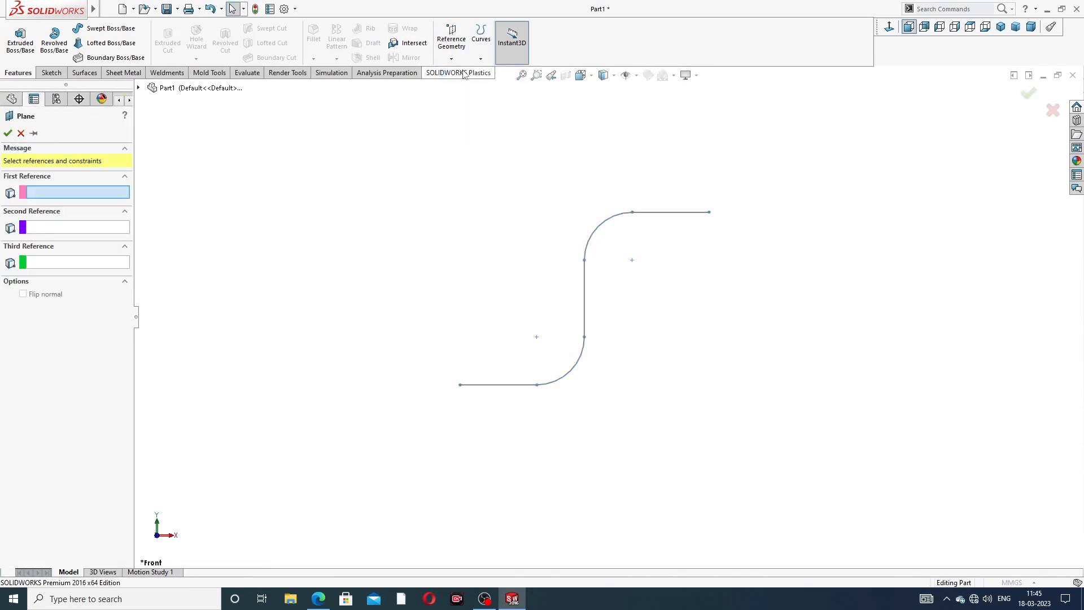
click(711, 213)
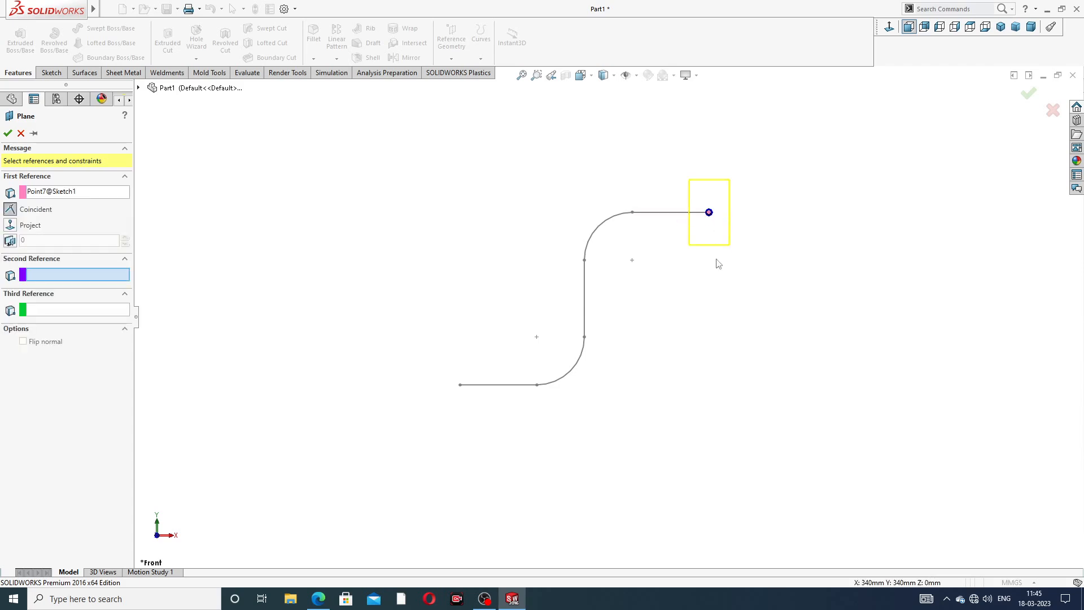
mouse_move(704, 275)
middle_down()
mouse_move(673, 266)
mouse_move(672, 237)
middle_up()
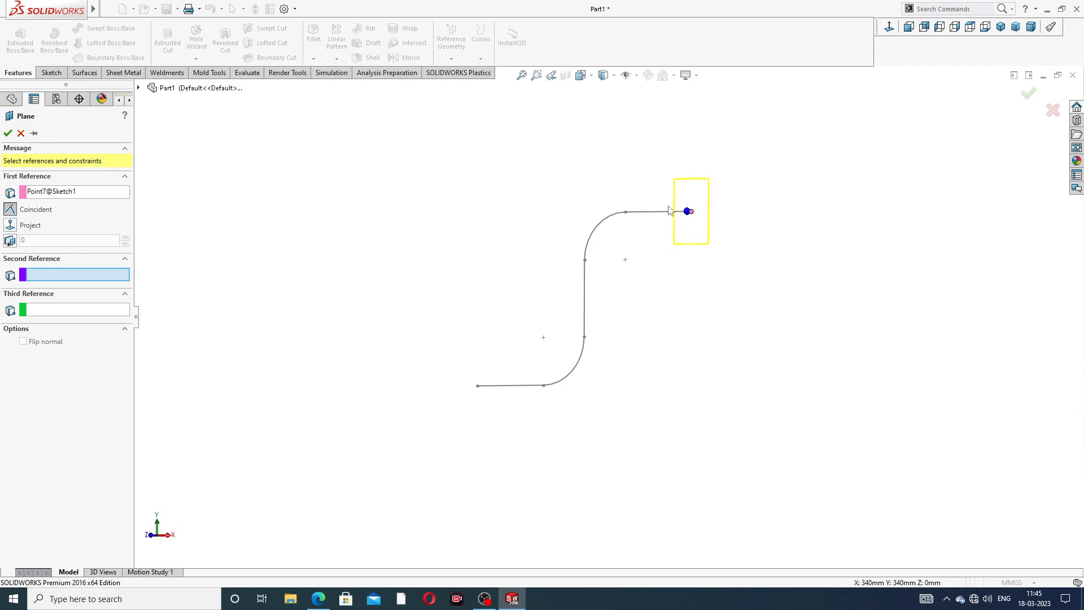
click(669, 211)
scroll(740, 232, down, 2)
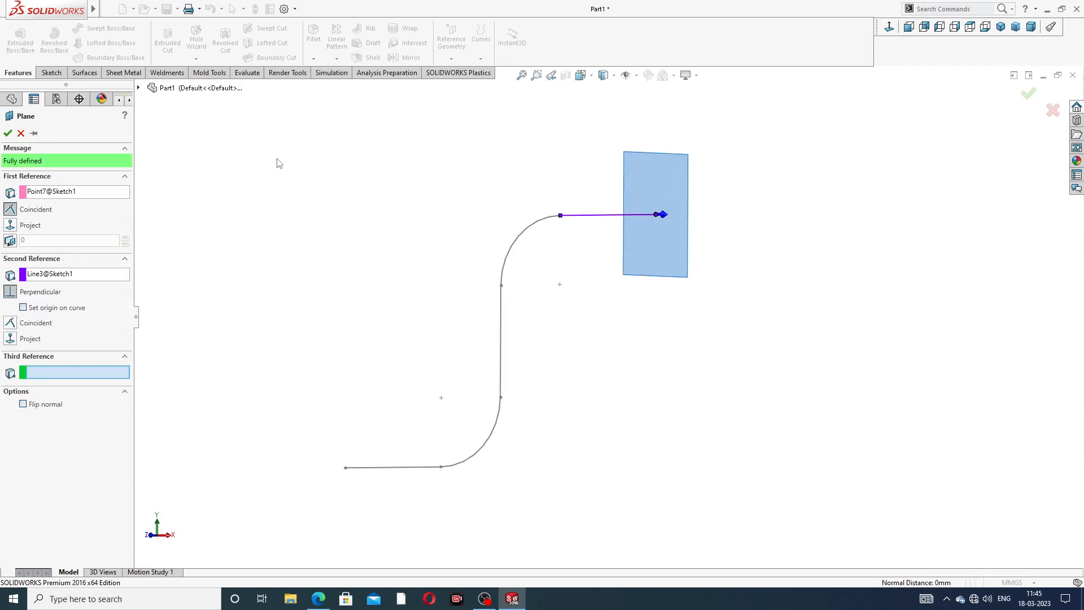
click(8, 133)
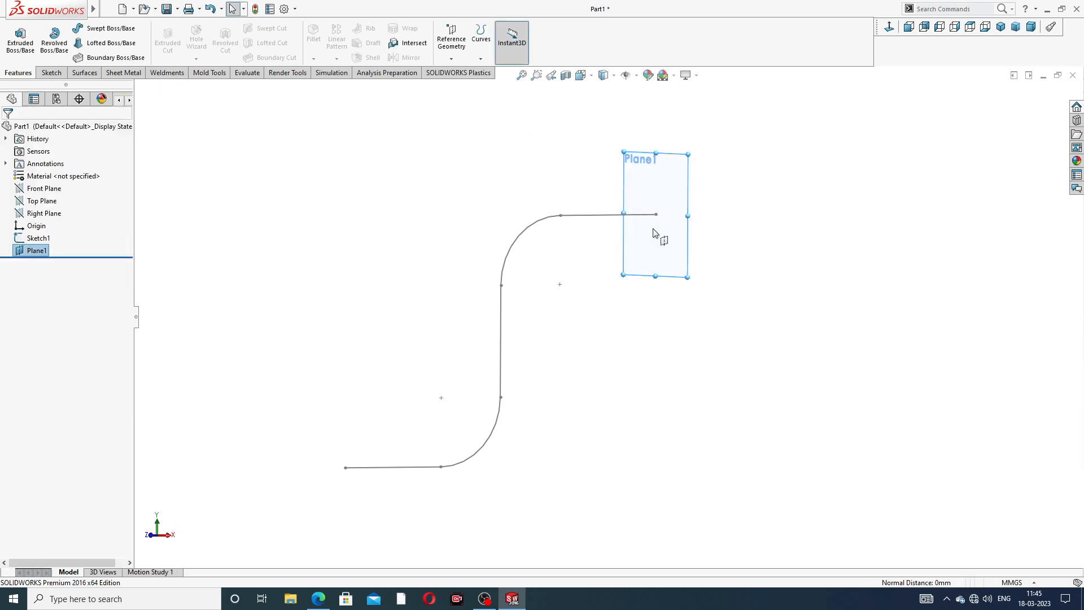
Start a sketch on the new plane and draw a circle about 182 mm in diameter centred at the path's end
middle_drag(656, 237, 633, 228)
click(659, 168)
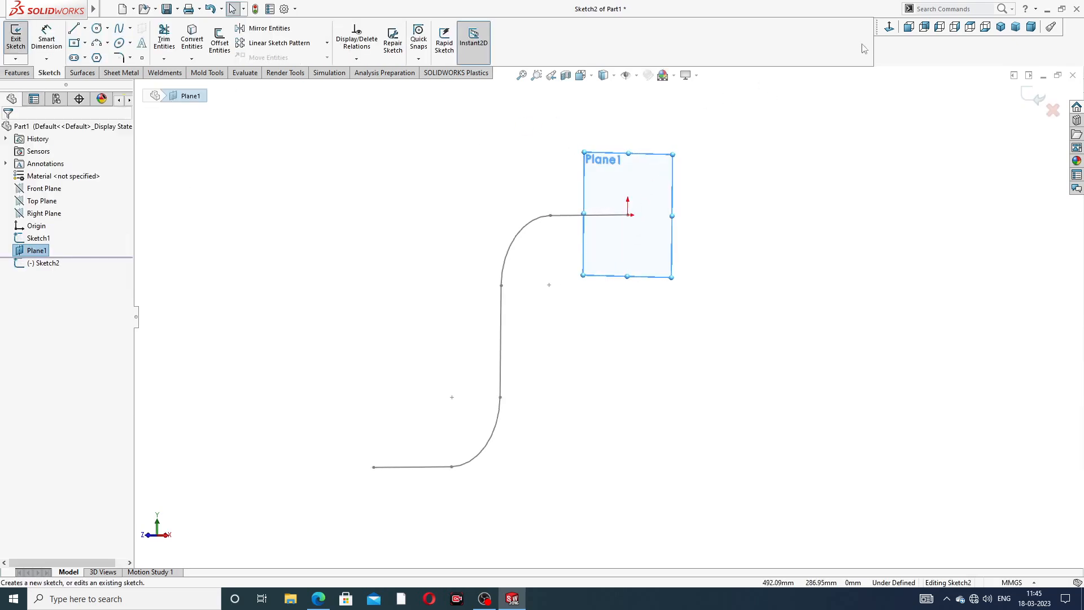
click(955, 26)
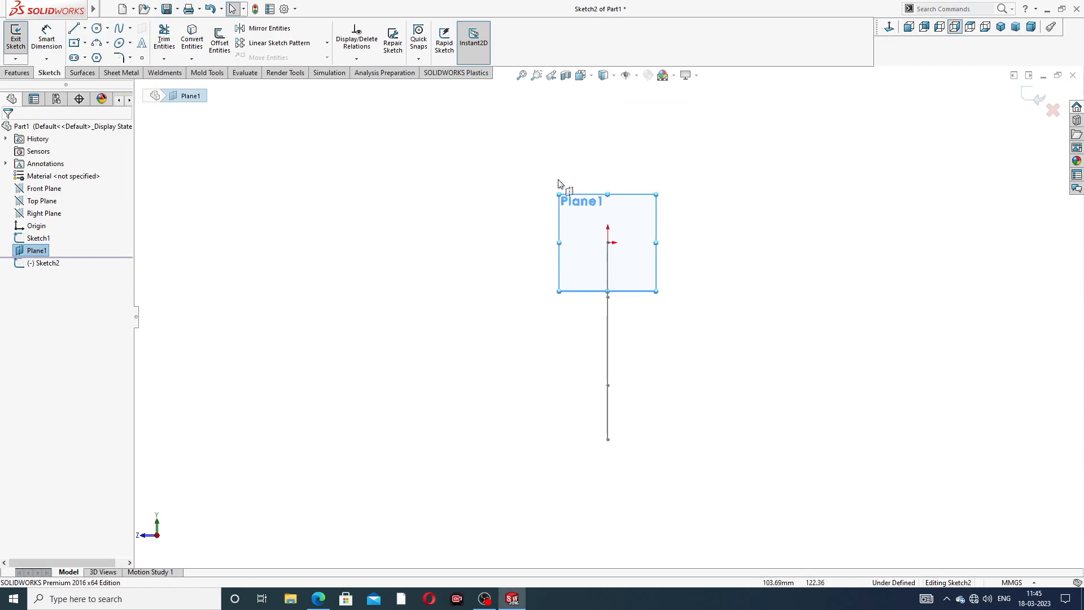
click(96, 27)
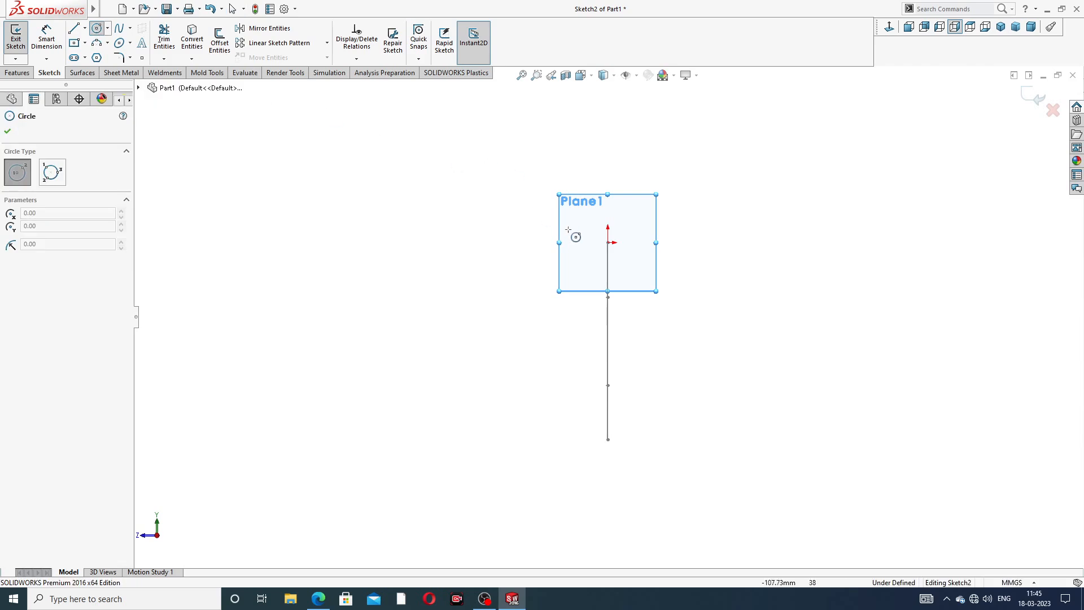
click(608, 243)
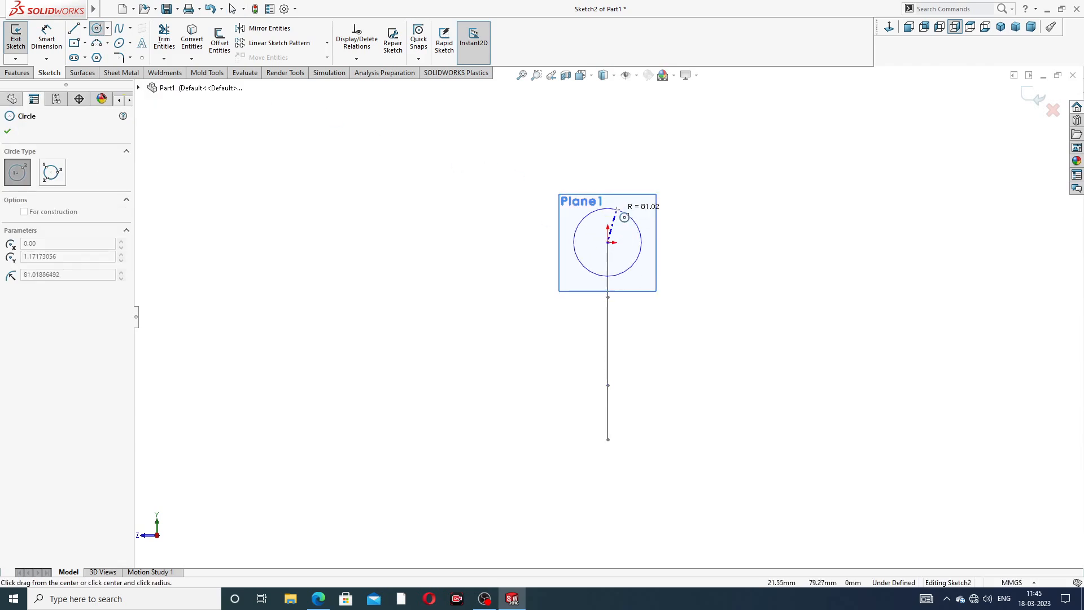
click(627, 209)
right_click(685, 186)
click(708, 196)
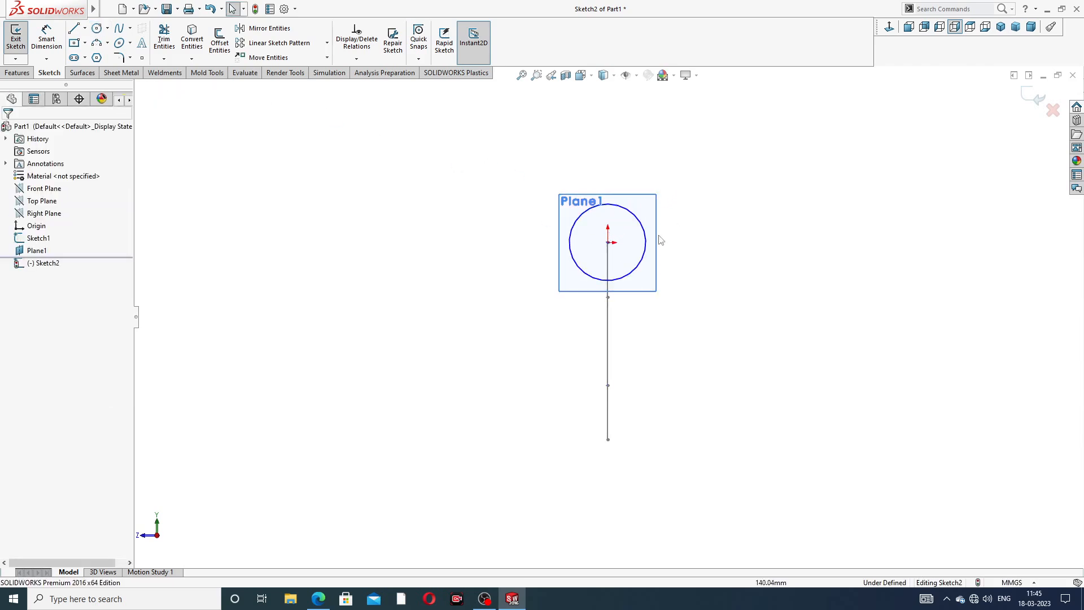
Dimension the profile circle and set its diameter to 140 mm
scroll(616, 242, down, 3)
click(48, 35)
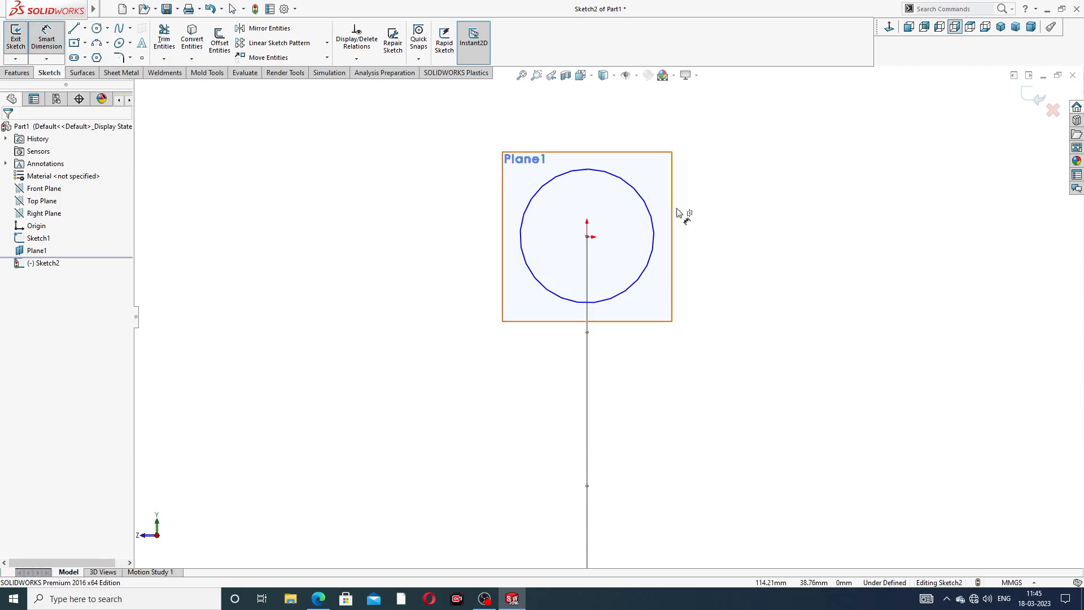
click(645, 198)
click(710, 146)
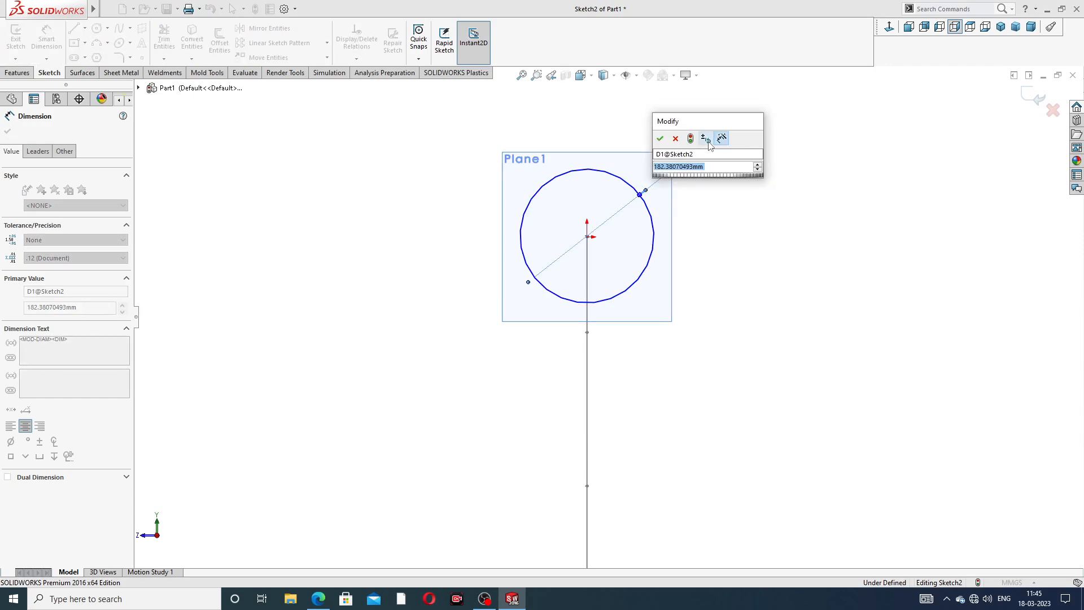
text(140)
key(Return)
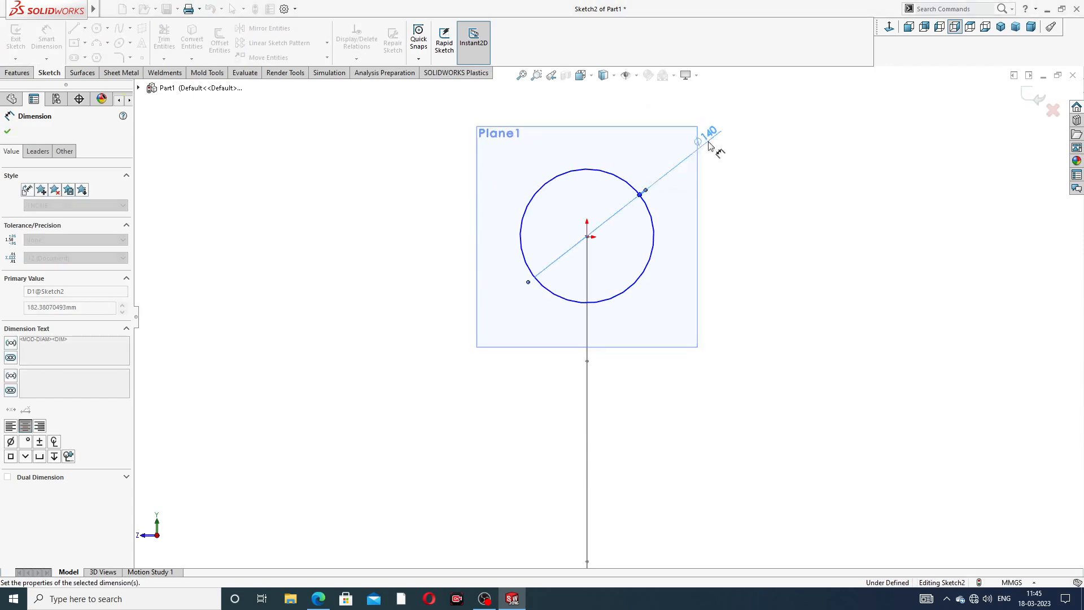
right_click(789, 170)
click(813, 167)
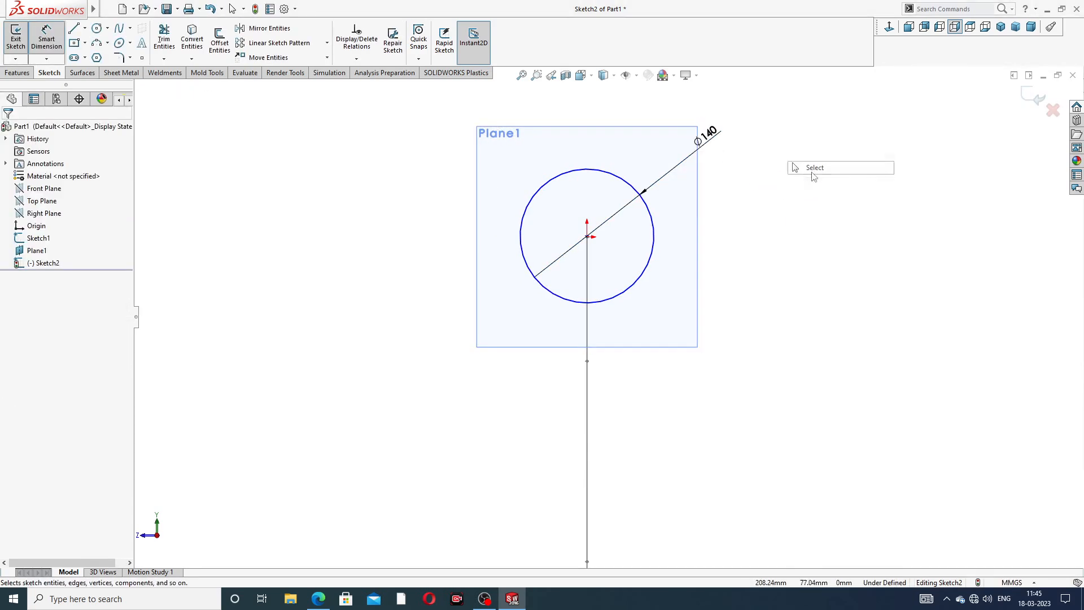
Fully define all entities in the profile sketch with automatically calculated relations and dimensions
scroll(684, 324, up, 2)
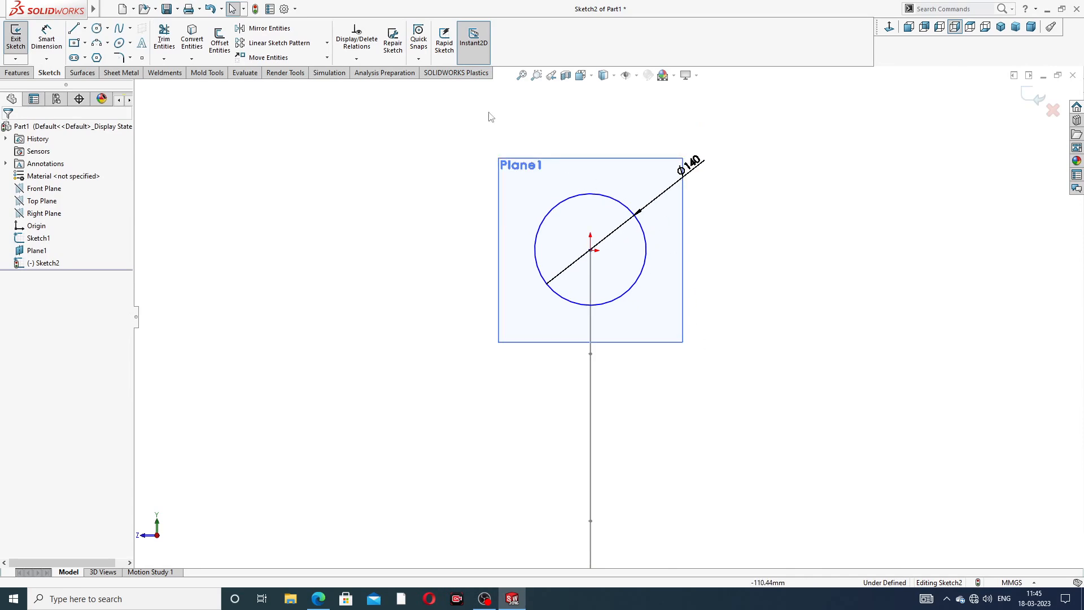
click(357, 59)
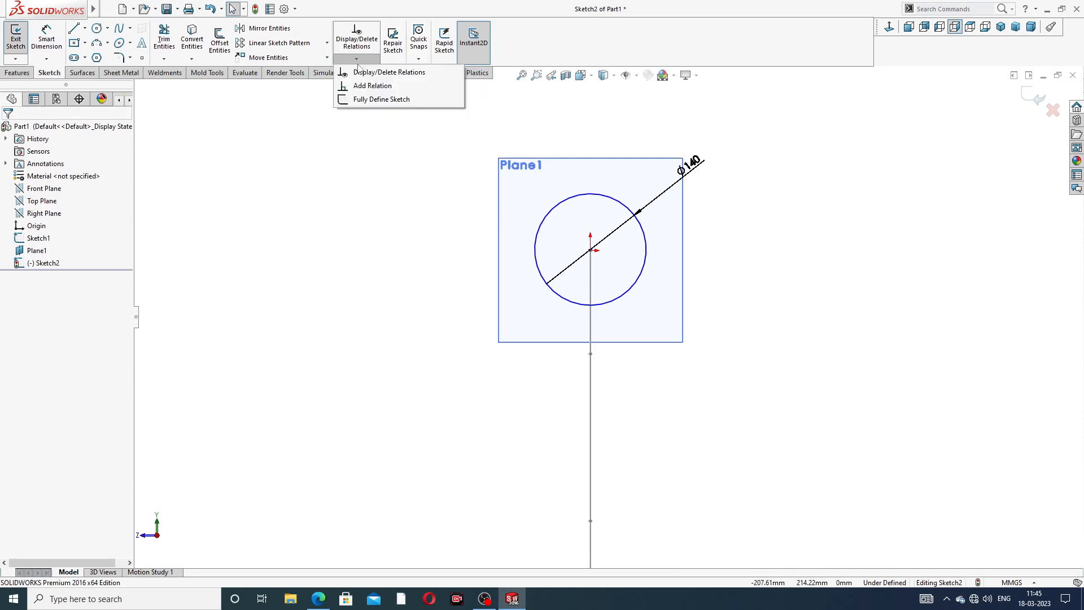
click(387, 97)
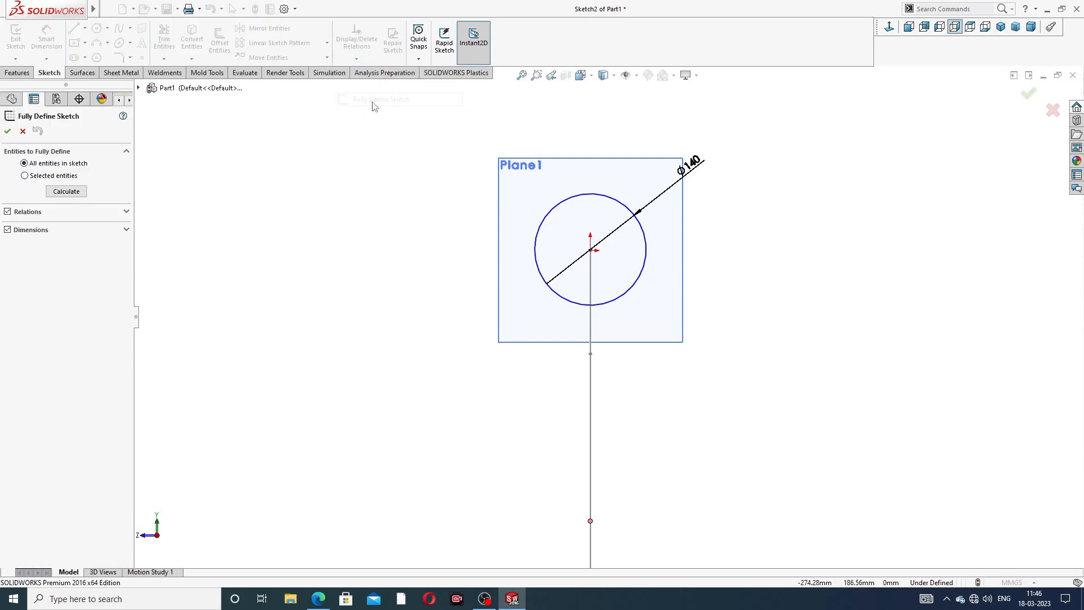
click(64, 192)
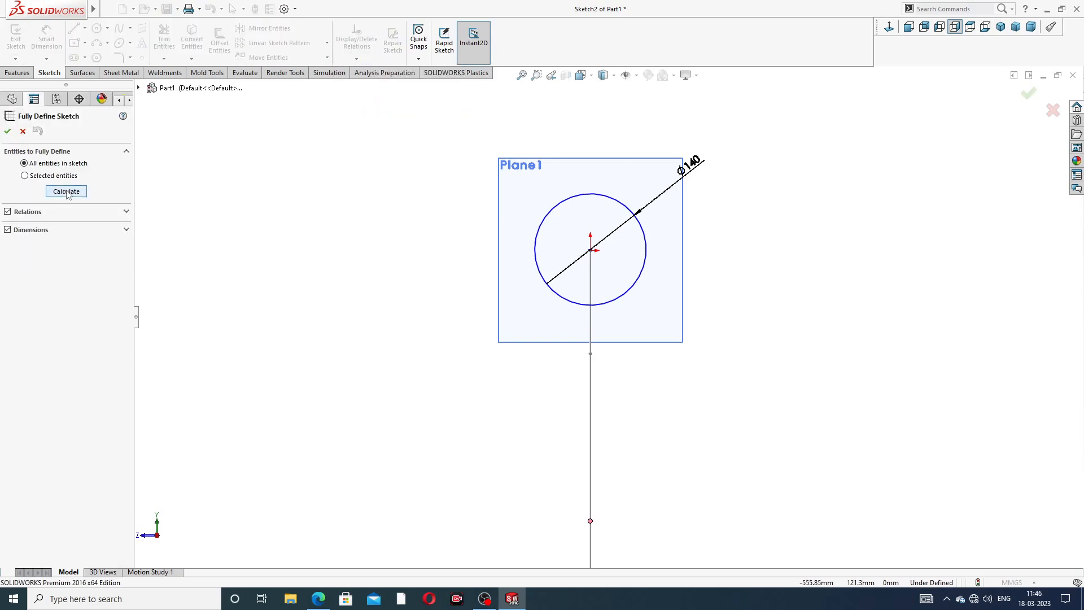
click(8, 131)
Close the profile sketch and set up a Swept Boss/Base with the 140 mm circle as profile and the S-shaped sketch as path
scroll(663, 321, up, 3)
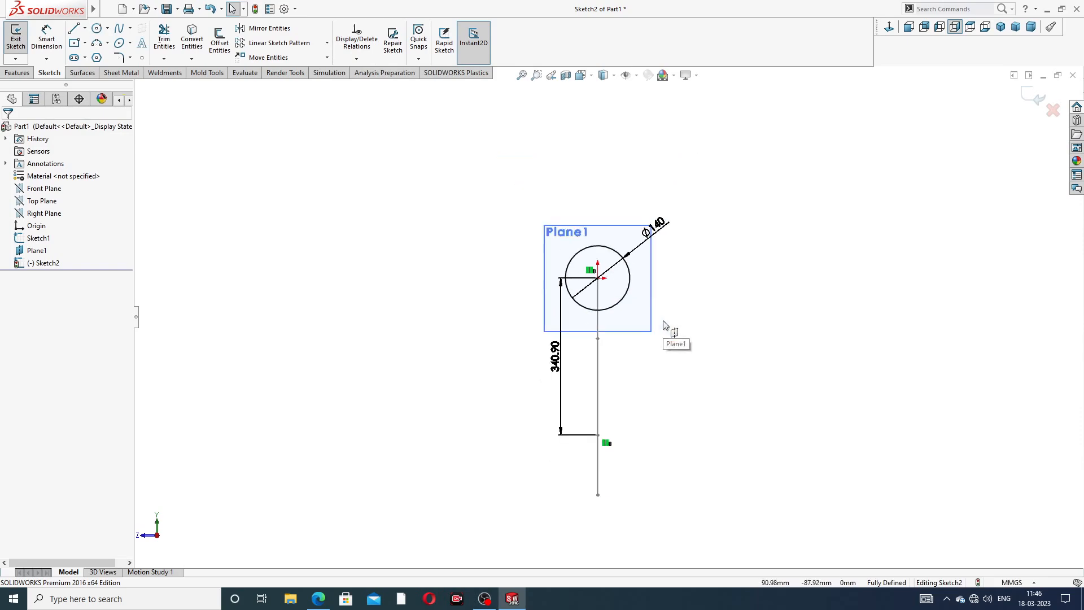
mouse_move(633, 340)
middle_down()
mouse_move(654, 351)
mouse_move(633, 340)
middle_up()
scroll(596, 380, down, 1)
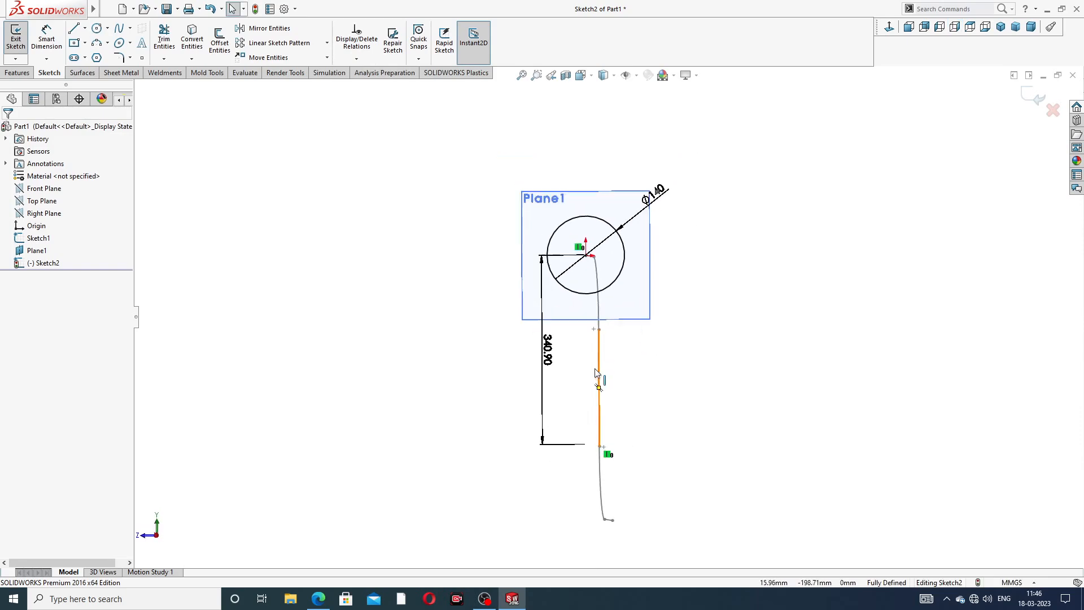
click(1026, 99)
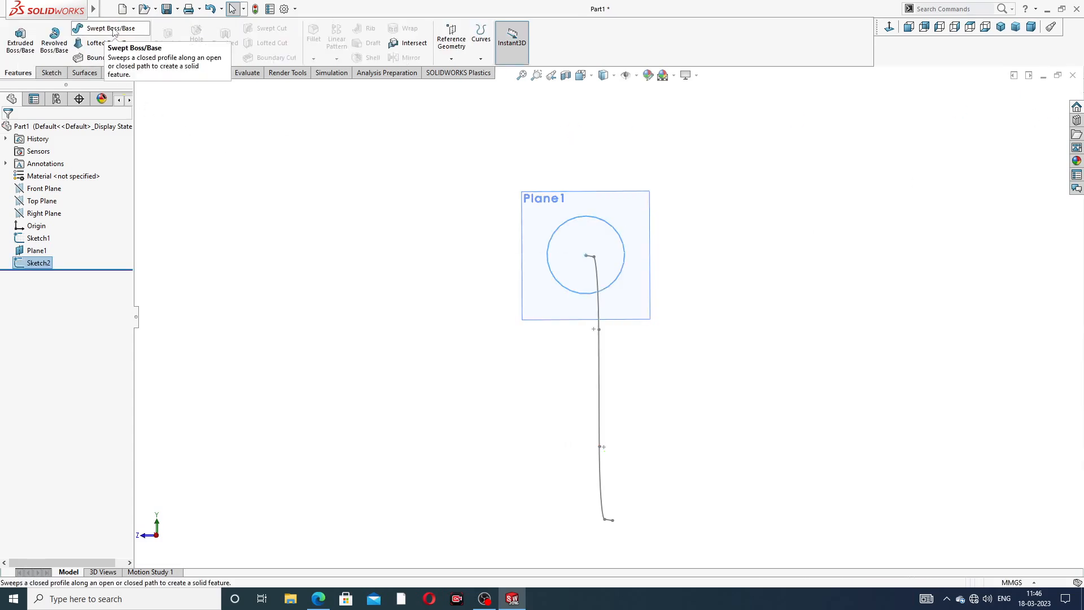
click(114, 31)
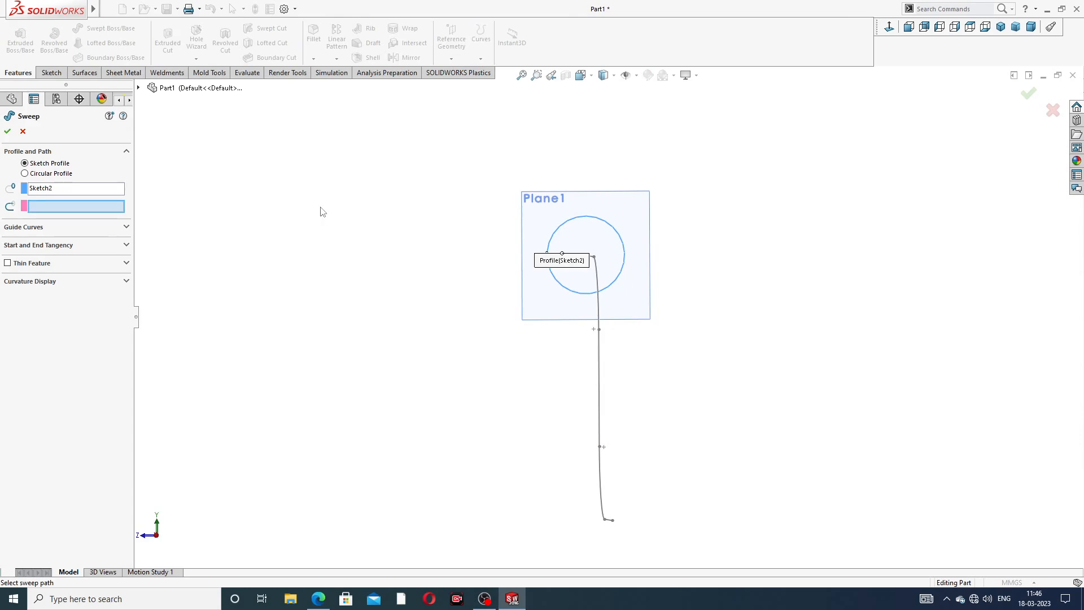
middle_drag(323, 211, 392, 220)
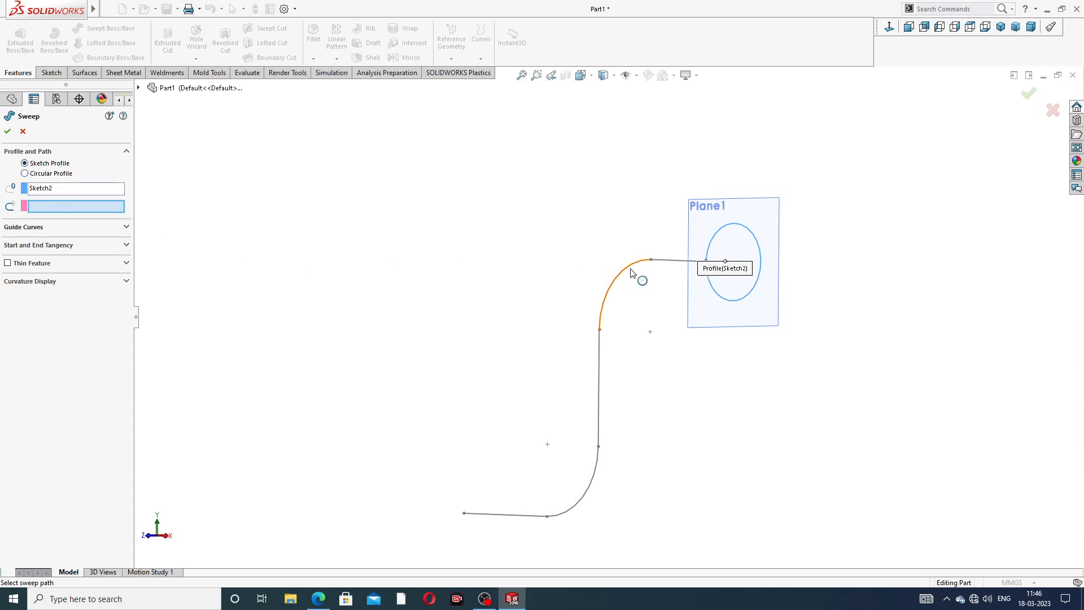
click(628, 273)
middle_drag(605, 292, 637, 299)
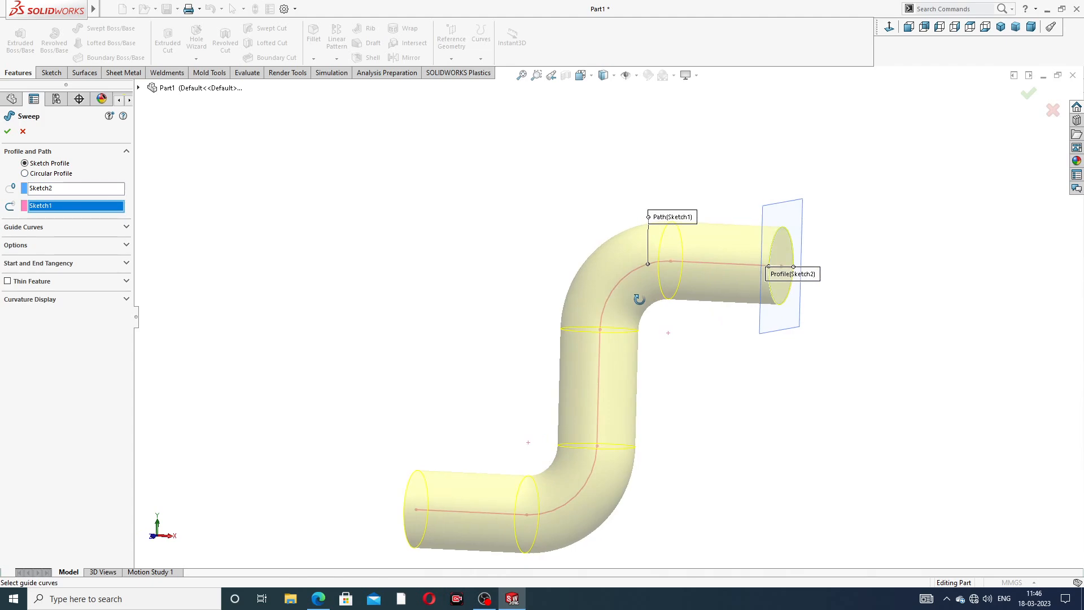
scroll(632, 299, up, 2)
scroll(529, 330, down, 1)
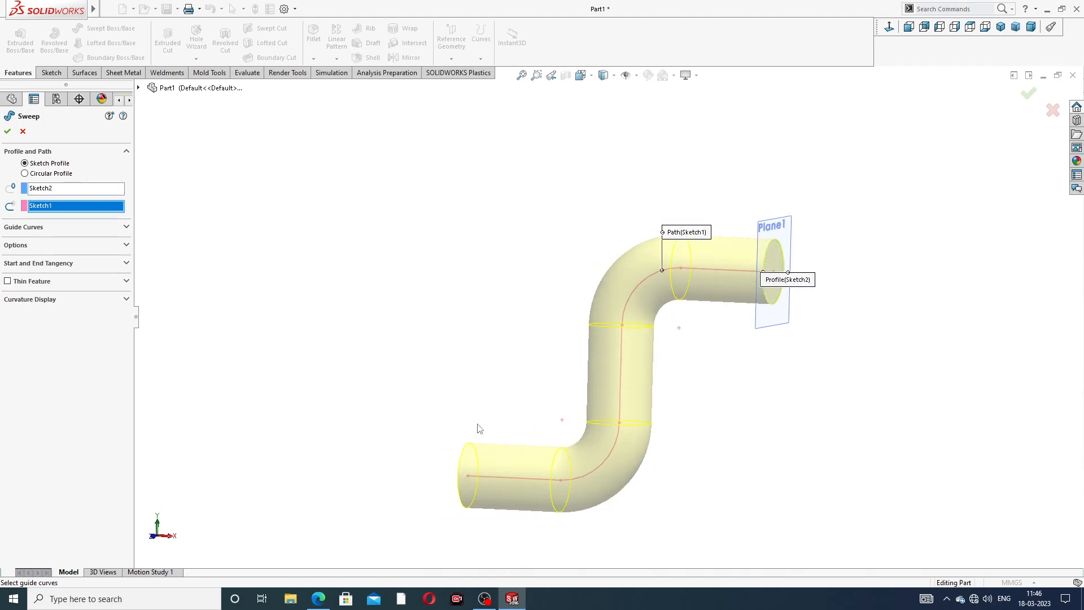
Check the wall thickness on the PIPE DESIGN drawing and complete the sweep as a one-direction thin feature 20 mm thick
click(315, 601)
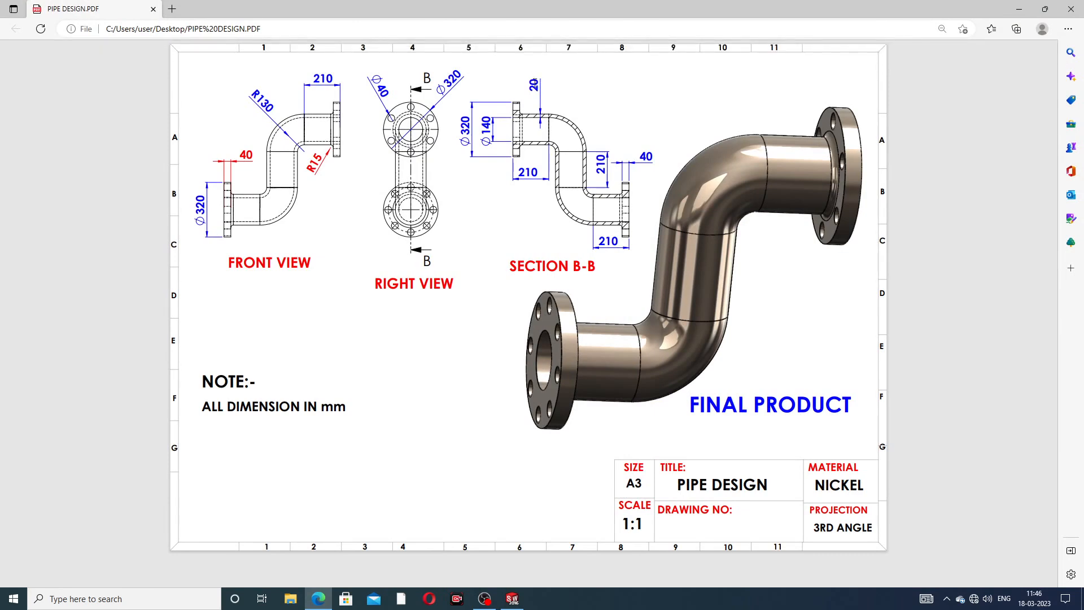
click(326, 594)
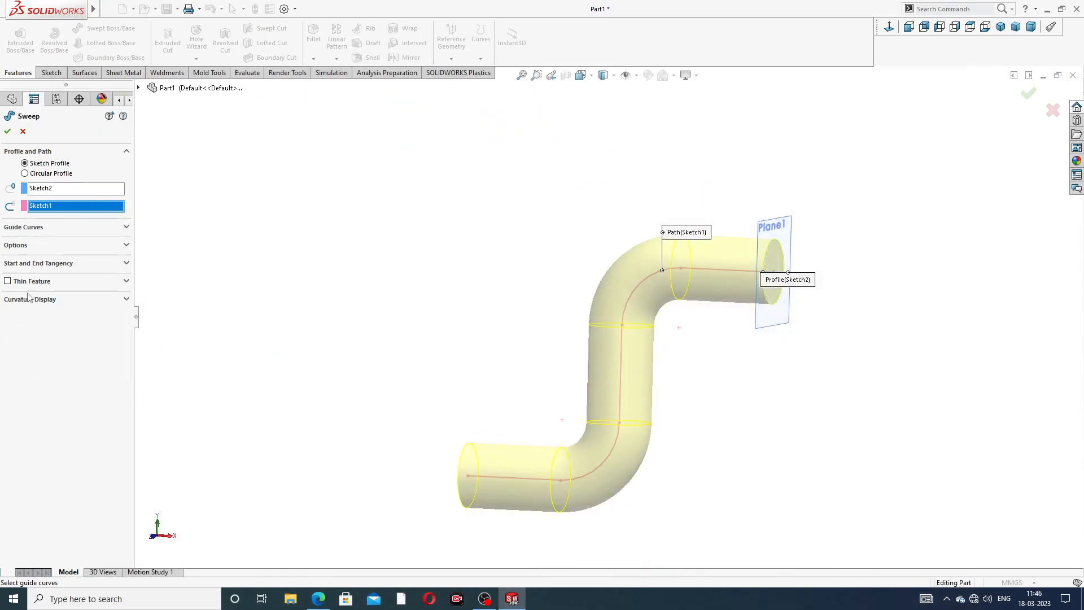
click(8, 281)
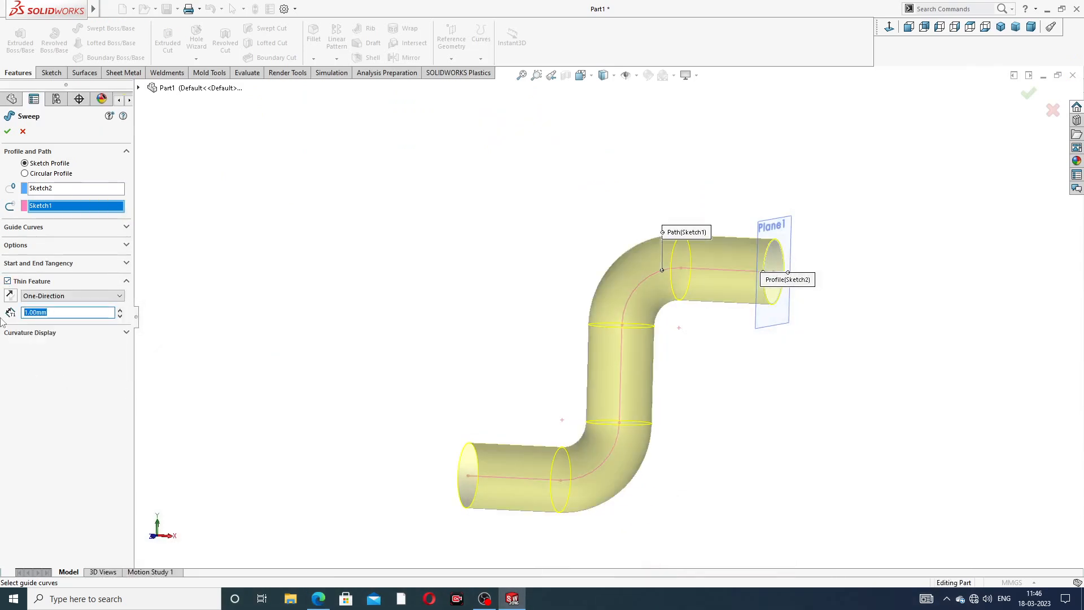
text(20)
key(Return)
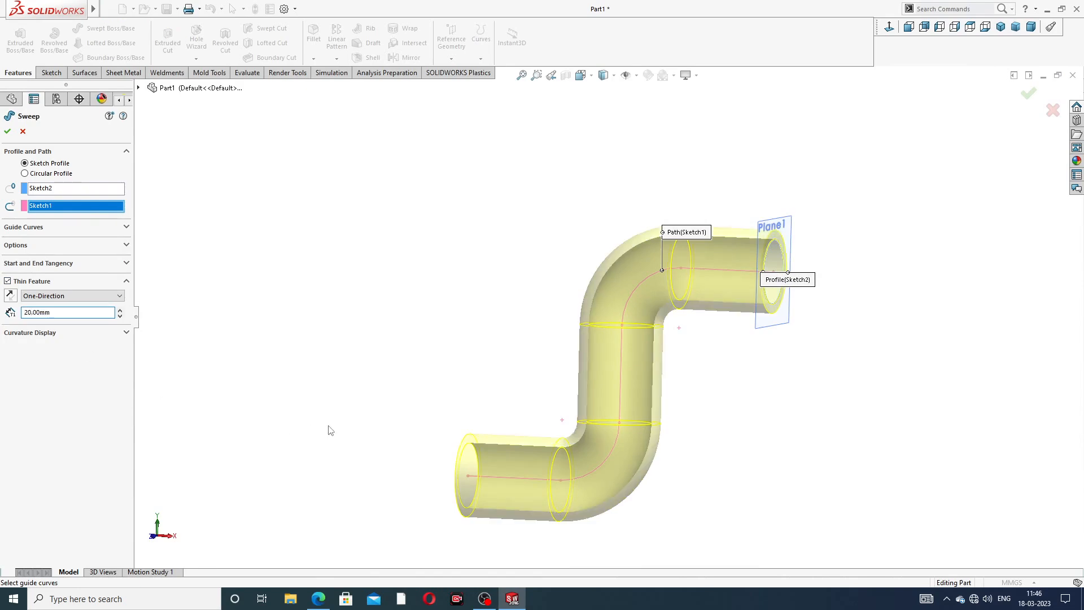
middle_drag(443, 478, 466, 488)
scroll(465, 488, up, 2)
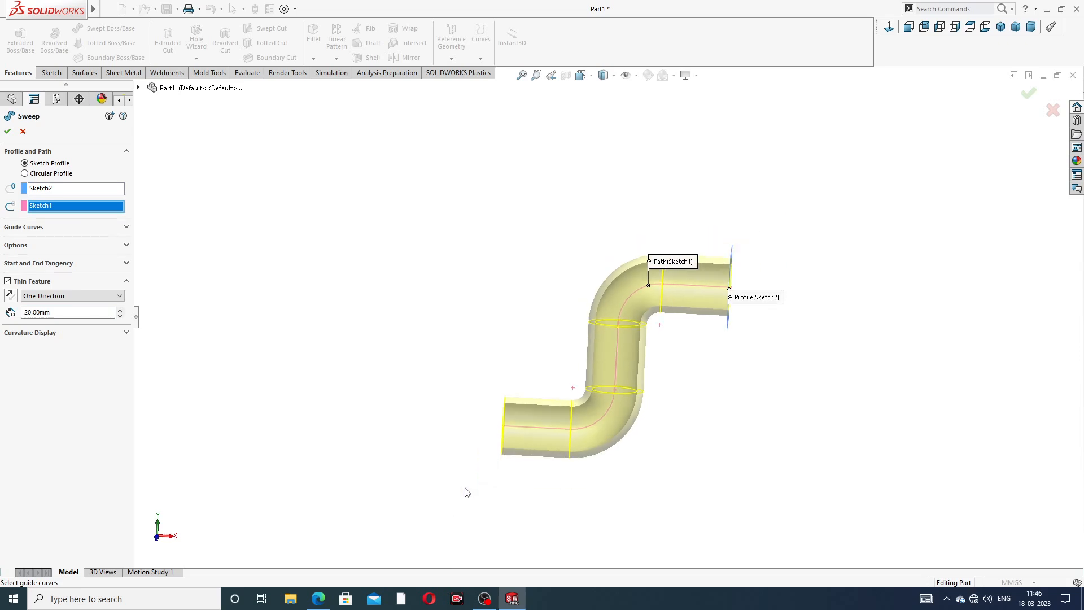
click(8, 131)
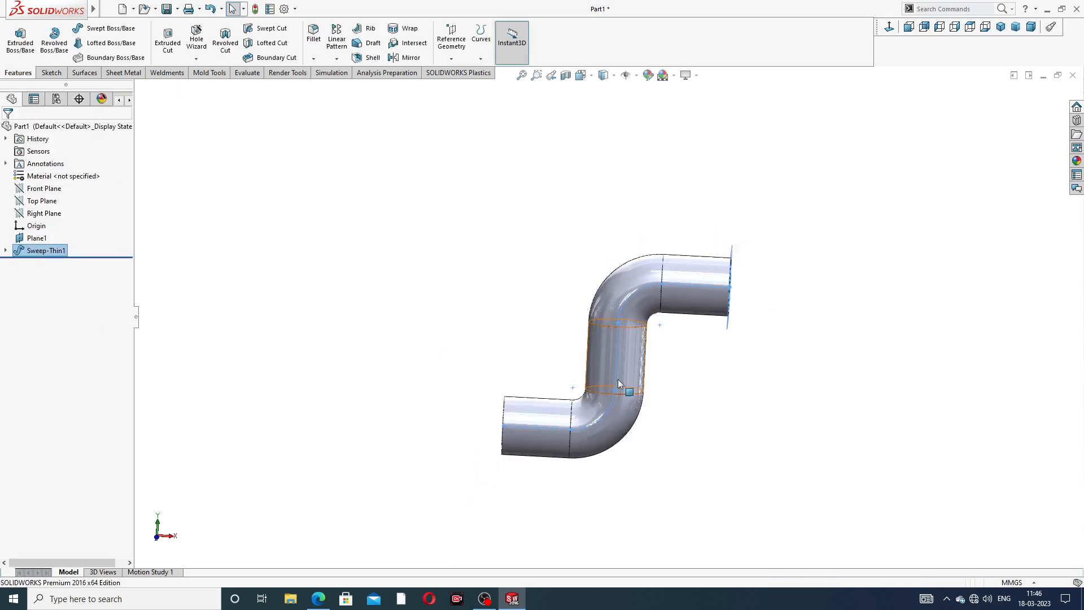
click(713, 412)
Hide the reference plane at the upper end of the swept pipe
scroll(606, 390, down, 3)
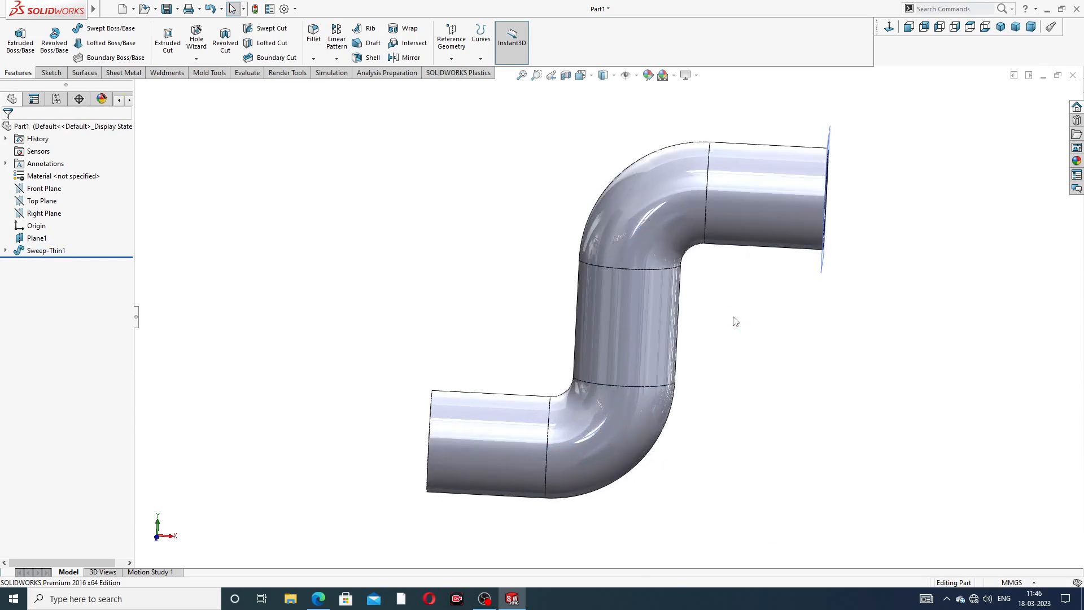
middle_drag(734, 317, 710, 295)
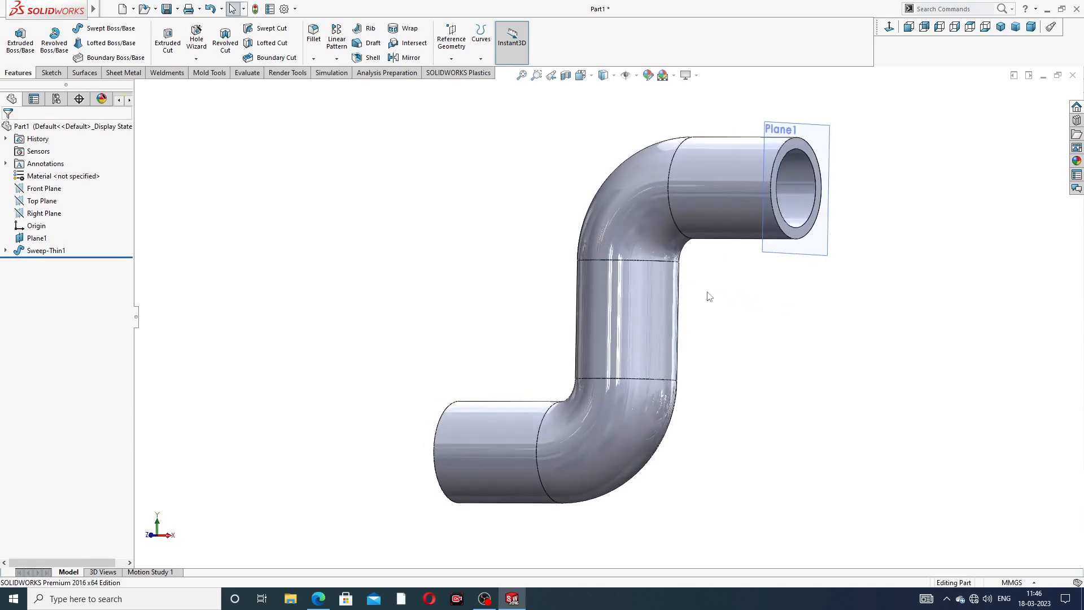
click(829, 235)
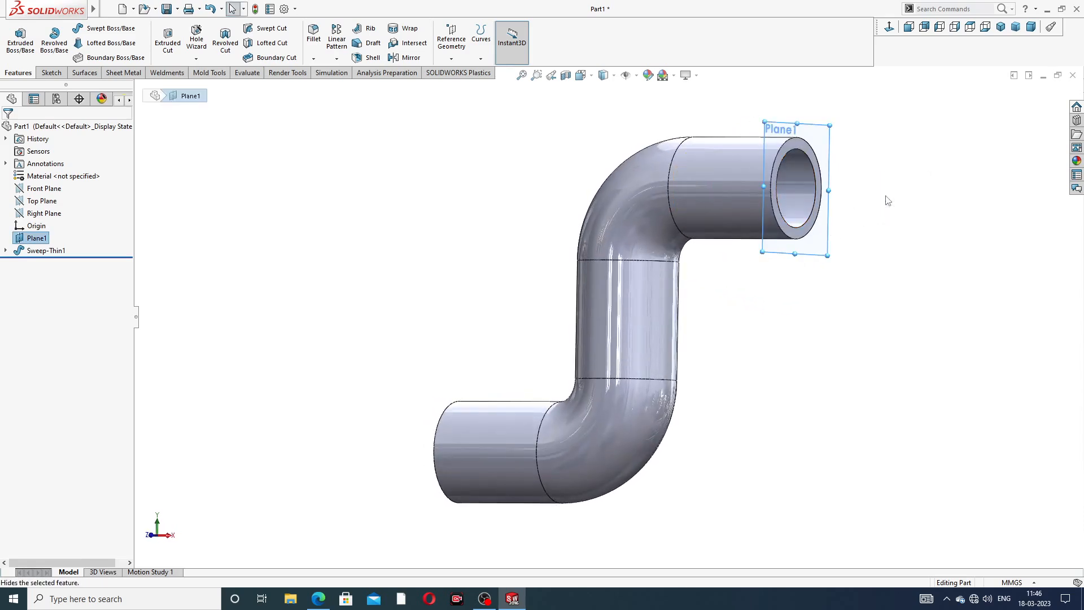
click(849, 253)
scroll(734, 278, up, 3)
mouse_move(718, 280)
middle_down()
mouse_move(815, 276)
mouse_move(815, 261)
mouse_move(726, 295)
middle_up()
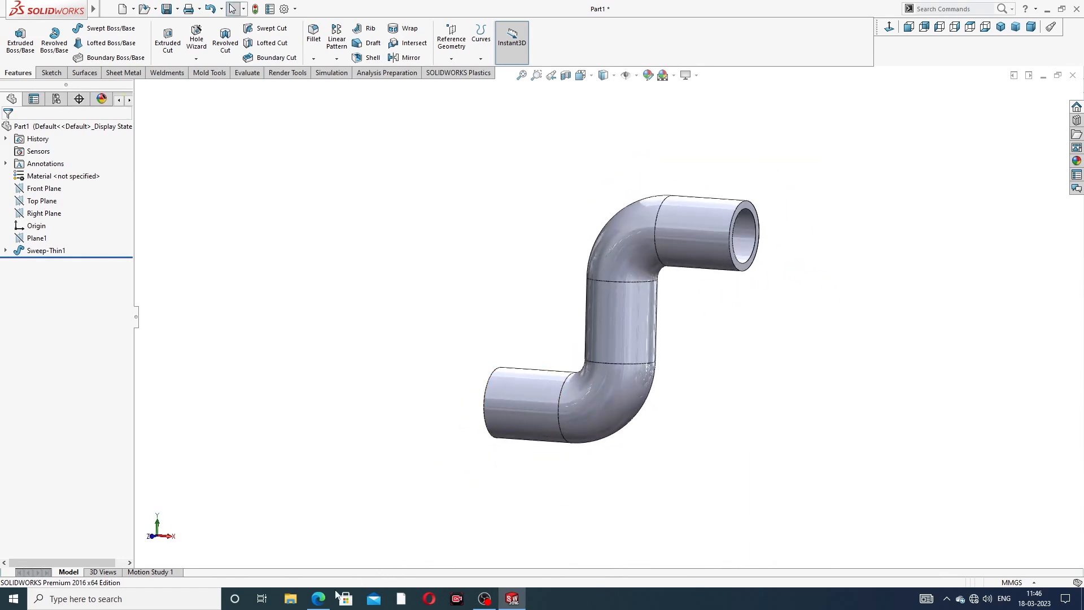
Consult the flange details on the drawing, and sketch a concentric circle about 324 mm in diameter on the pipe's upper end face
click(319, 599)
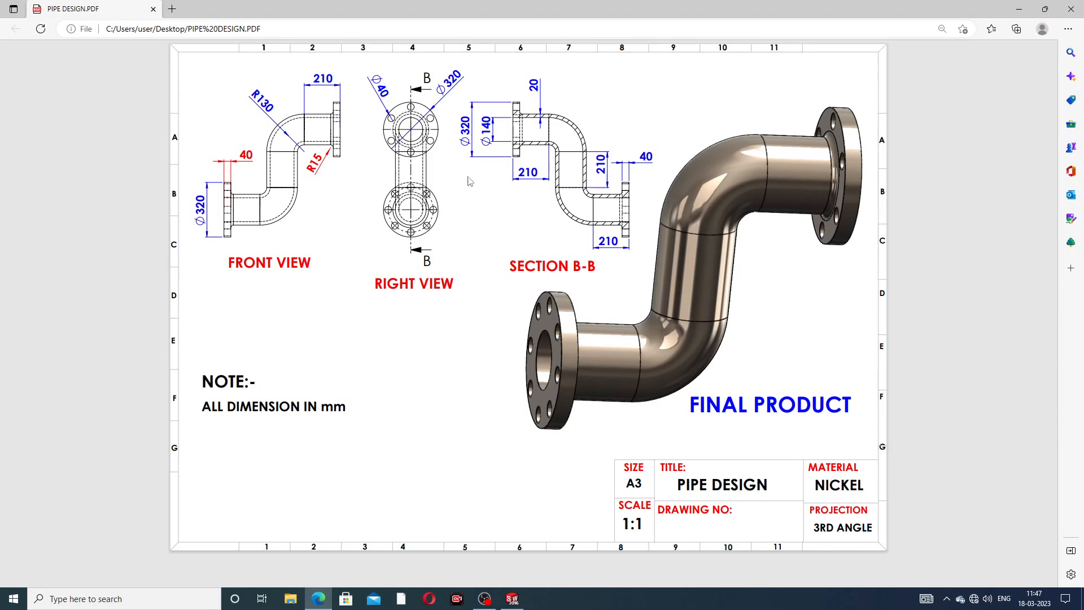
click(323, 602)
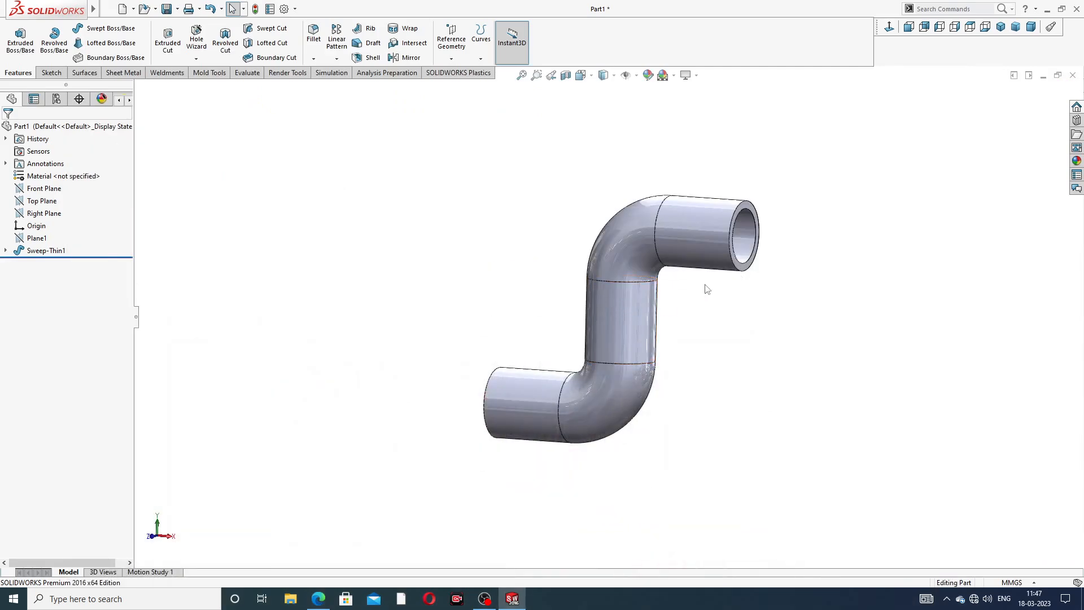
scroll(707, 289, down, 3)
click(742, 198)
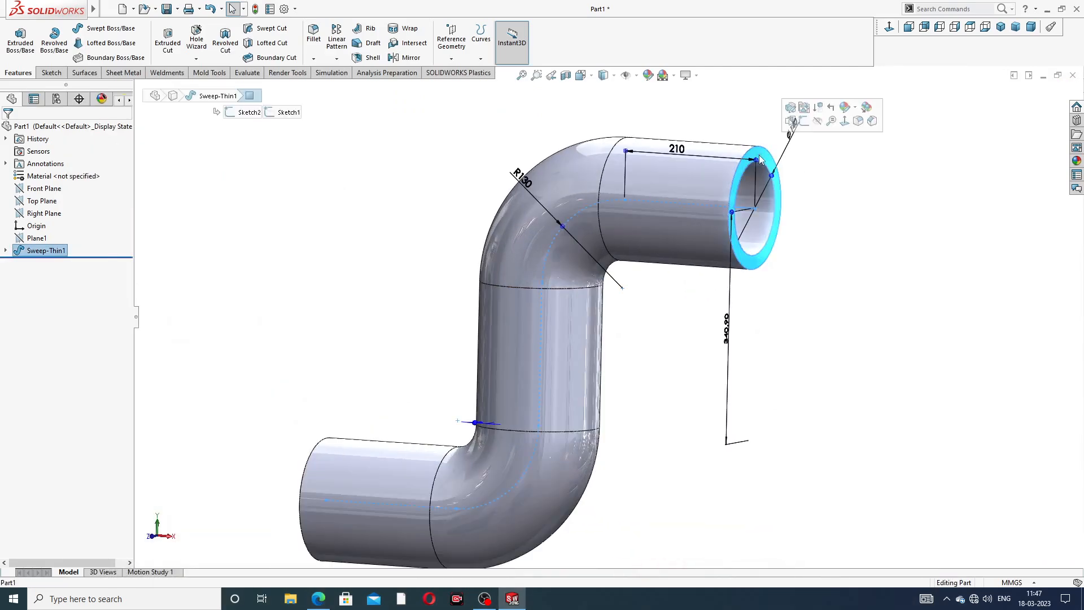
click(802, 123)
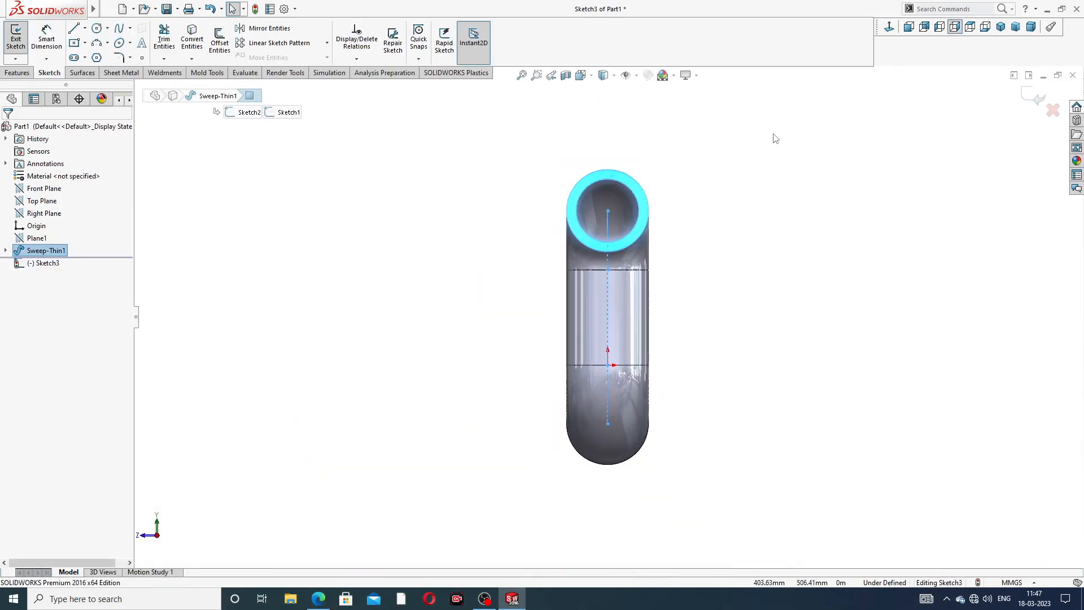
click(96, 28)
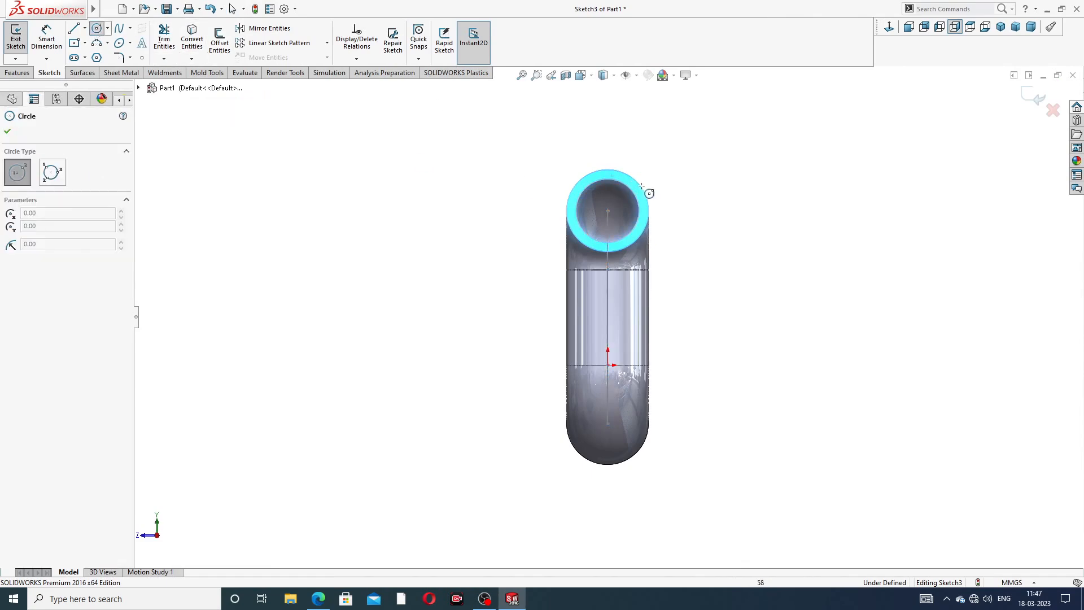
click(607, 209)
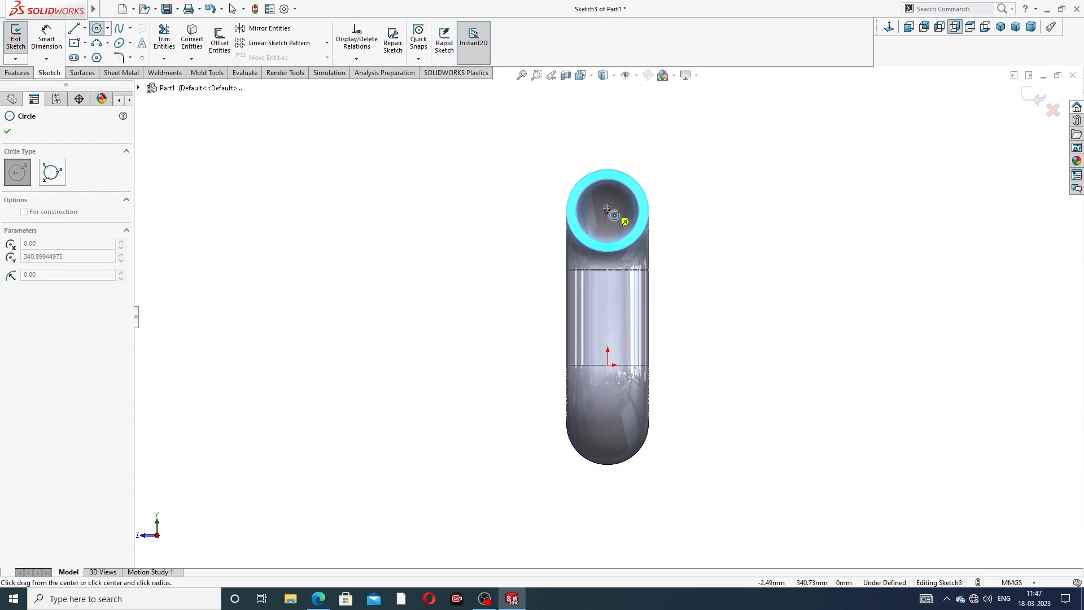
click(659, 158)
right_click(689, 137)
click(713, 144)
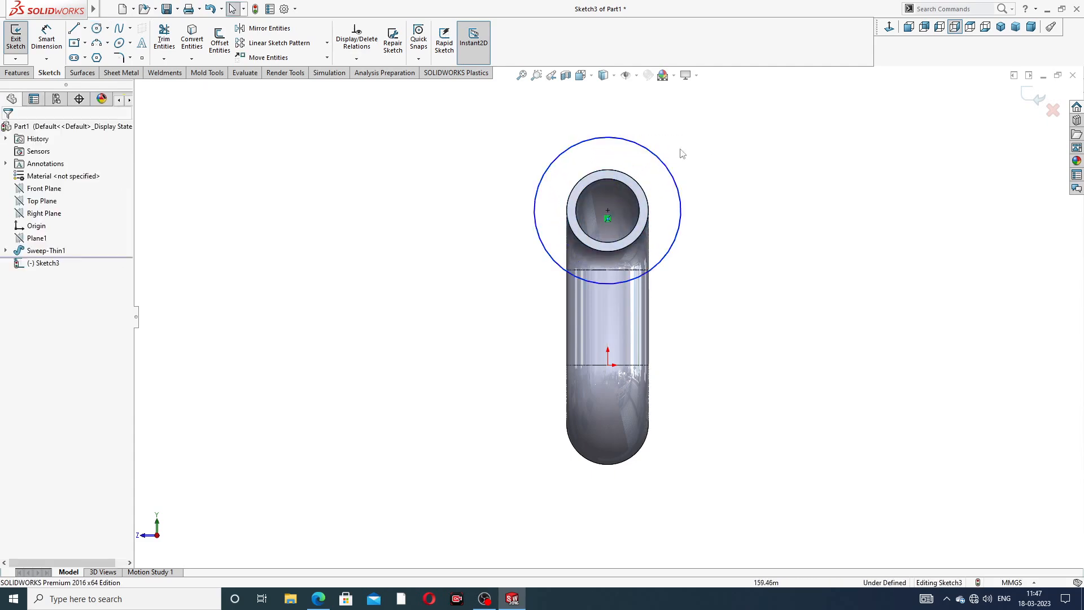
Dimension the flange circle and set its diameter to 320 mm
click(47, 38)
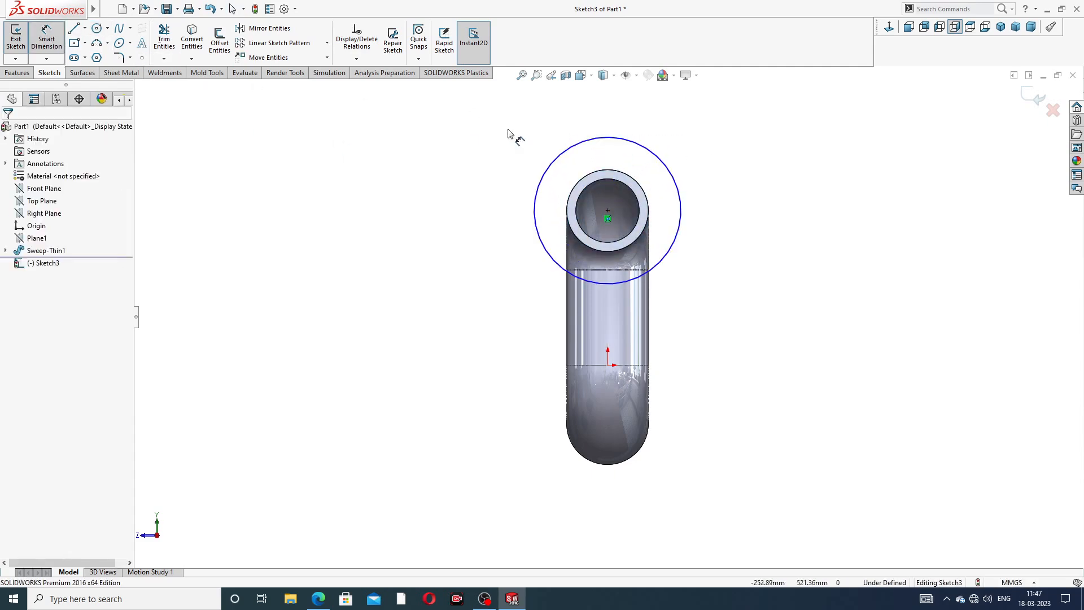
click(627, 146)
click(714, 136)
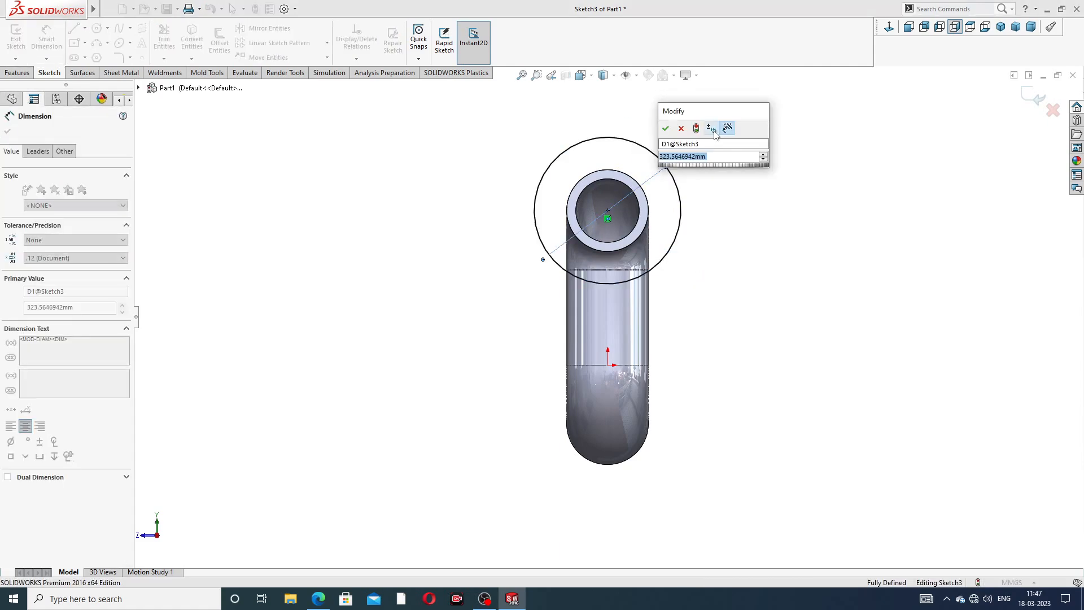
text(320)
key(Return)
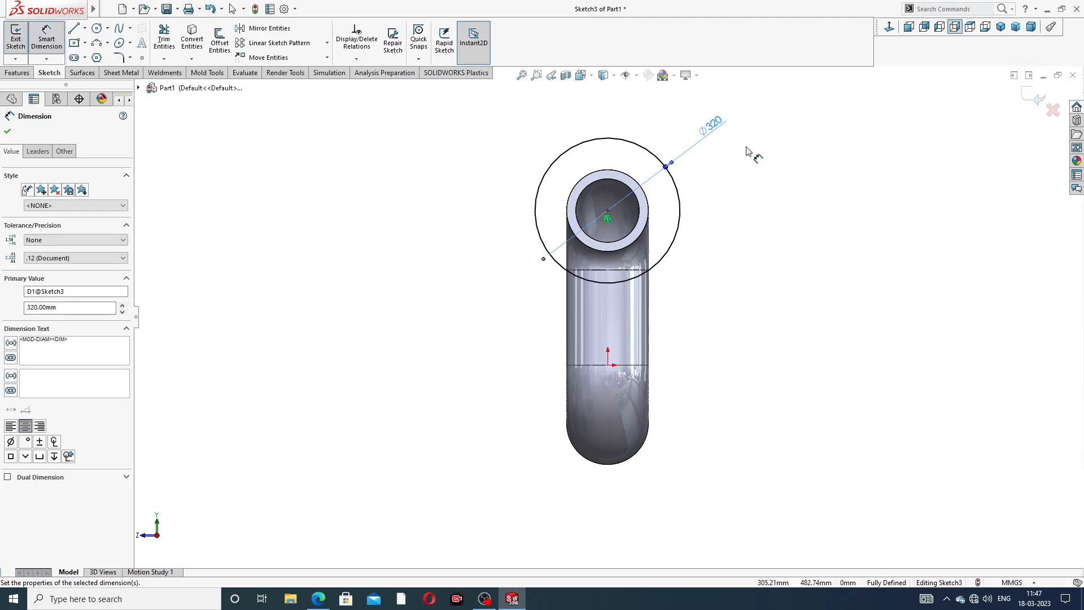
click(746, 152)
scroll(699, 208, down, 3)
right_click(757, 162)
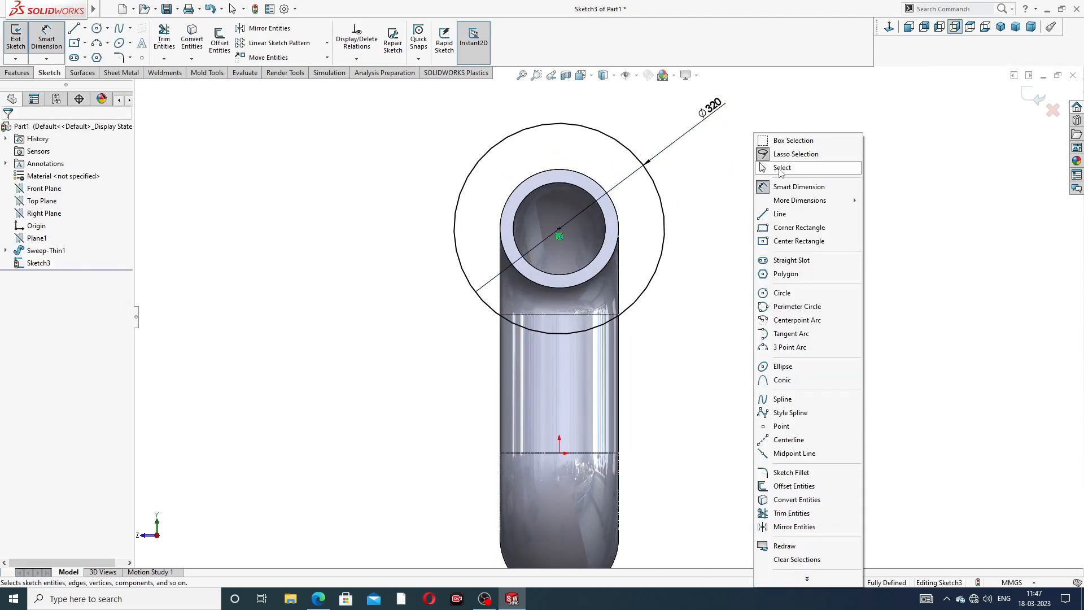
click(782, 167)
Convert the outer circular edge of the pipe's upper end face into a sketch entity inside the flange circle
scroll(613, 162, down, 2)
click(572, 181)
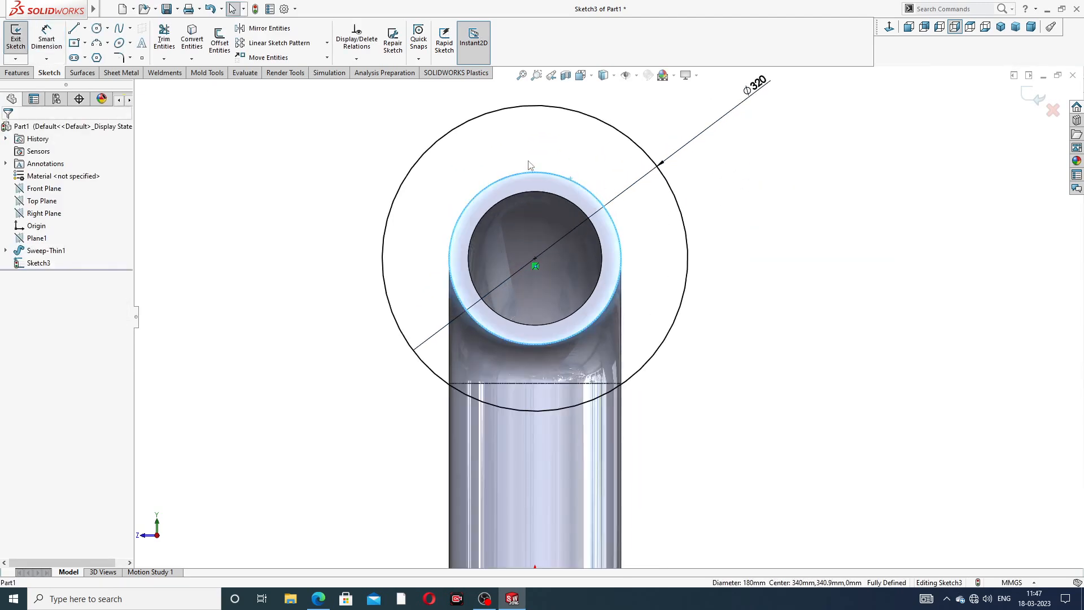
click(191, 43)
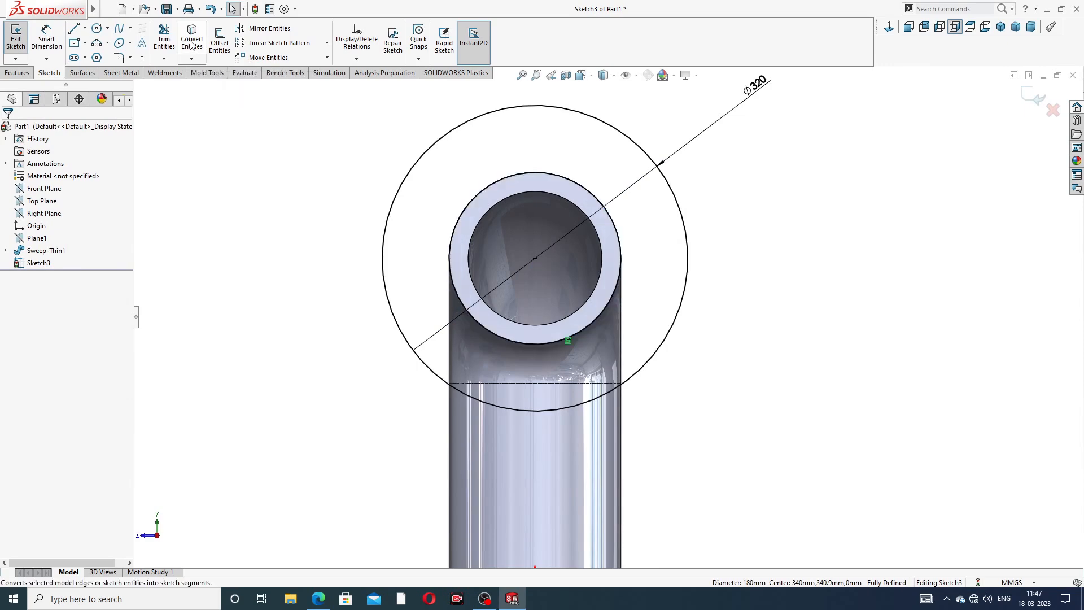
scroll(398, 170, up, 3)
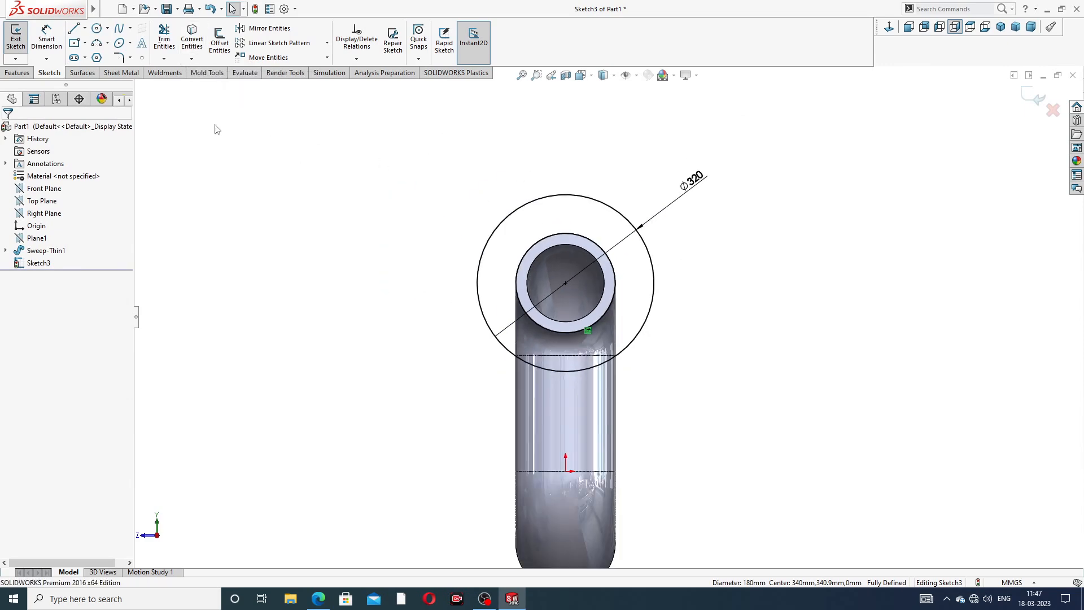
Start a blind Extruded Boss from the flange sketch and set its depth to 40 mm
click(17, 73)
click(21, 40)
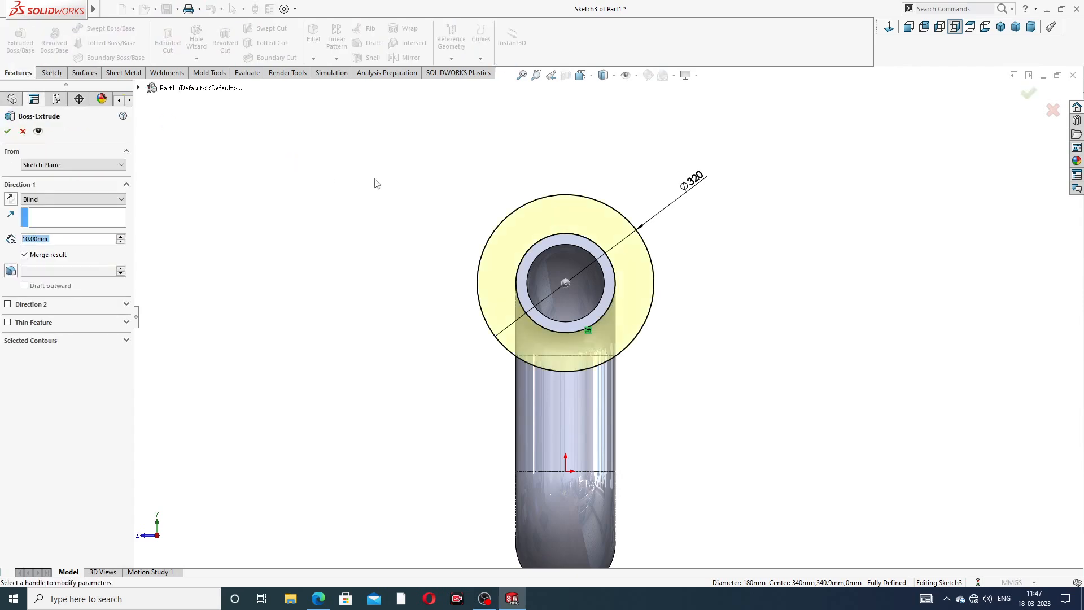
middle_drag(391, 188, 421, 254)
scroll(531, 293, down, 1)
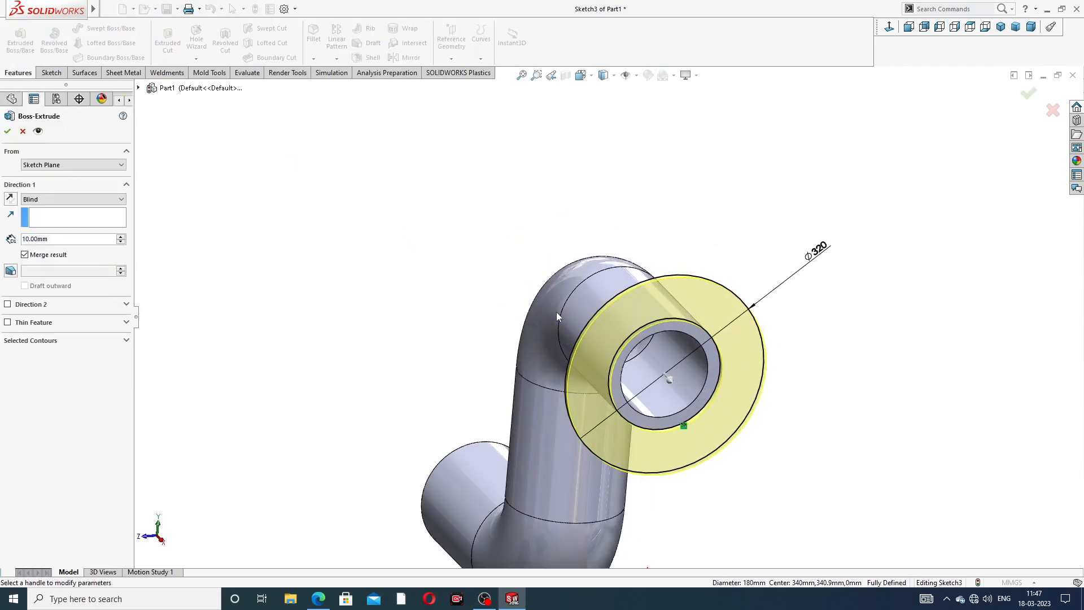
middle_drag(469, 345, 546, 335)
scroll(546, 335, up, 2)
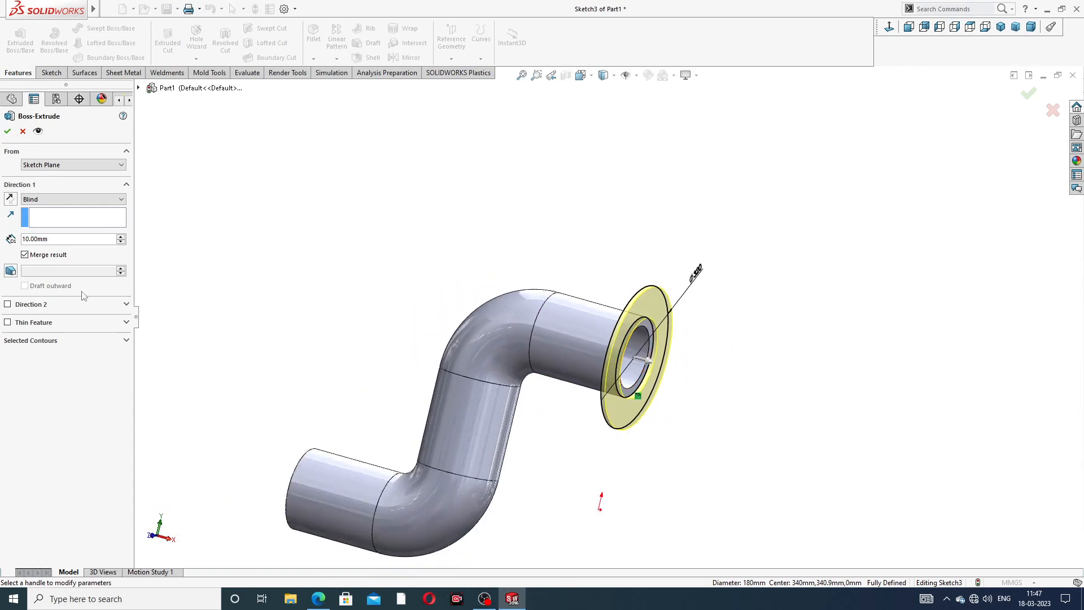
drag(59, 240, 18, 239)
text(40)
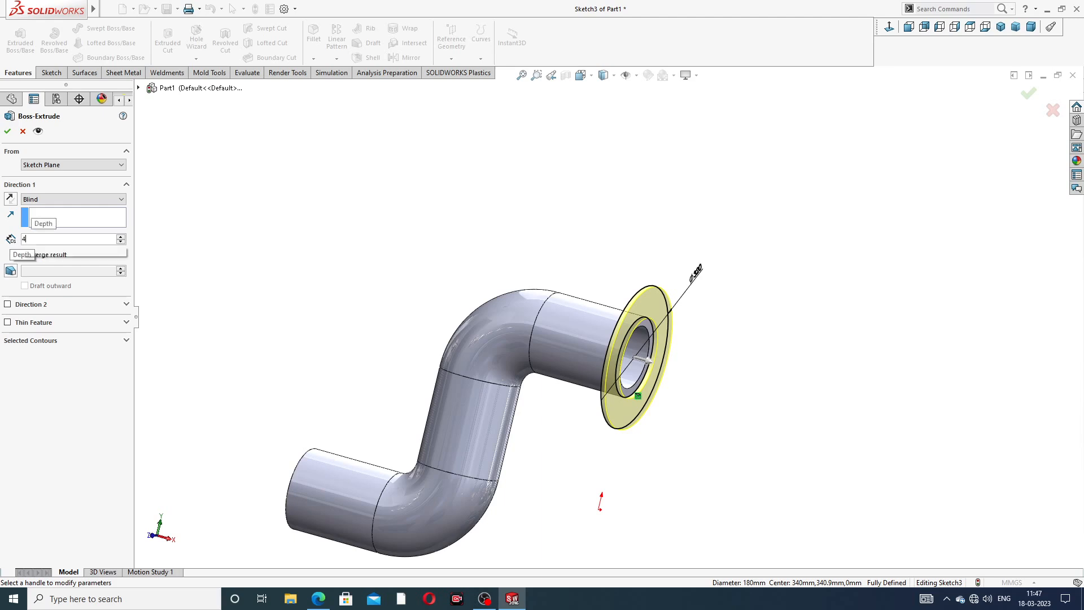
key(Return)
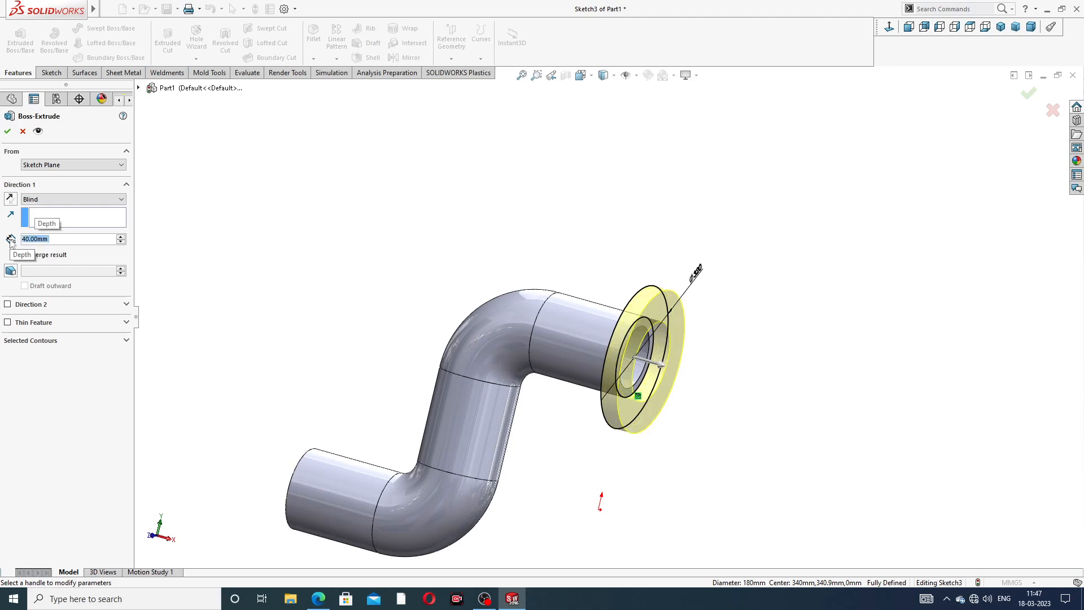
Reverse the flange extrusion back along the pipe and complete the feature
click(11, 199)
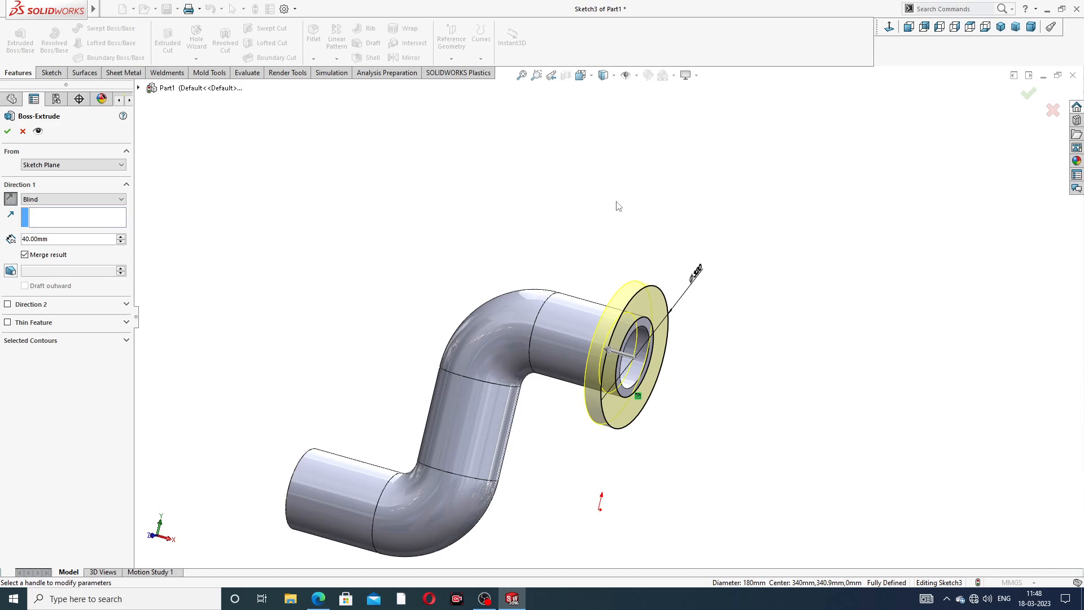
scroll(602, 371, down, 3)
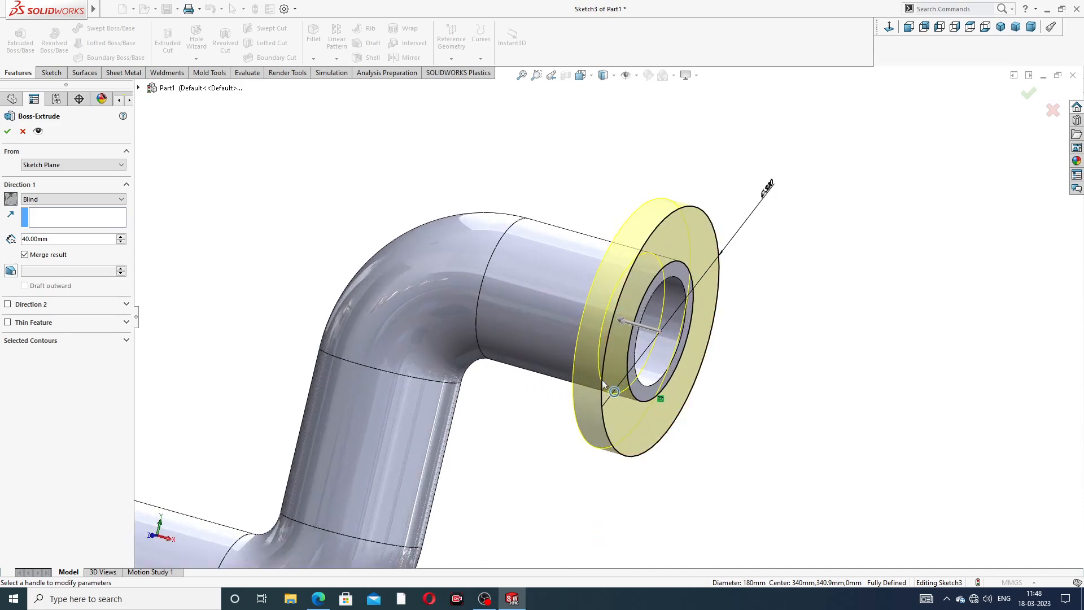
scroll(683, 357, up, 3)
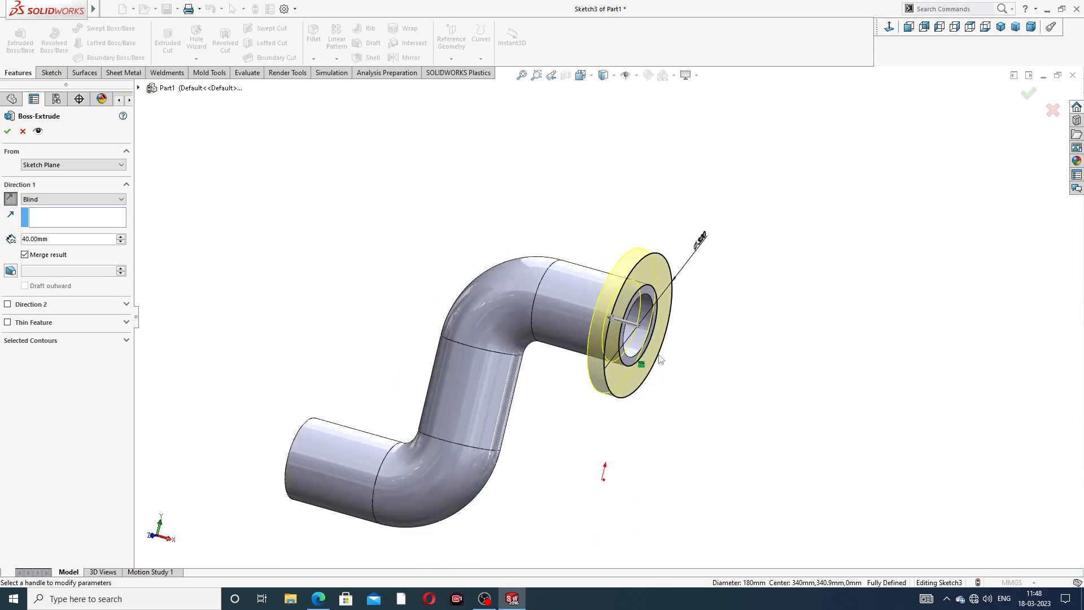
middle_drag(683, 357, 656, 358)
scroll(651, 361, down, 3)
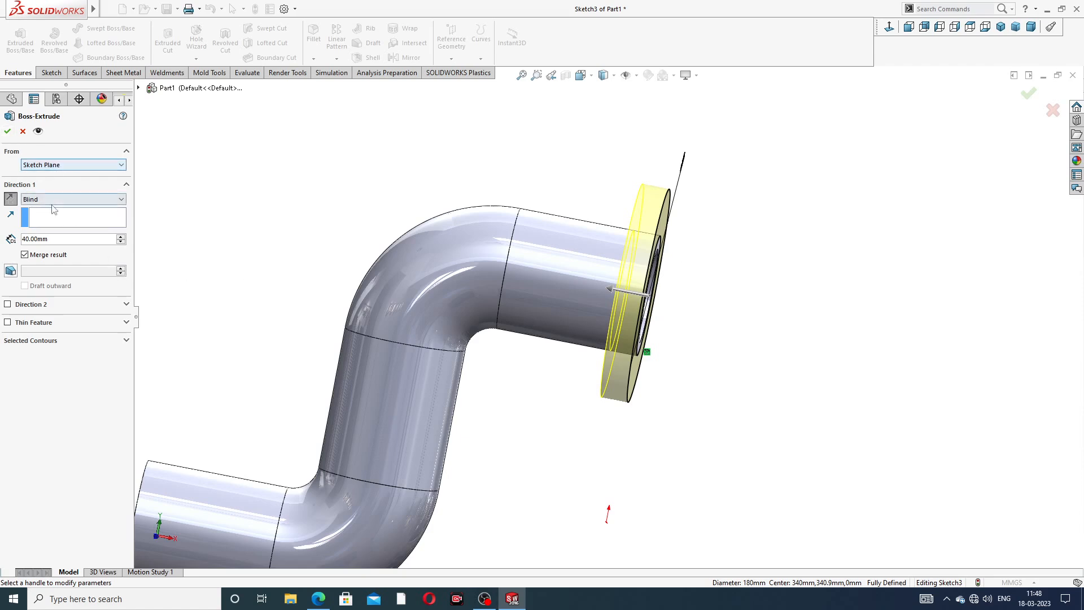
click(8, 130)
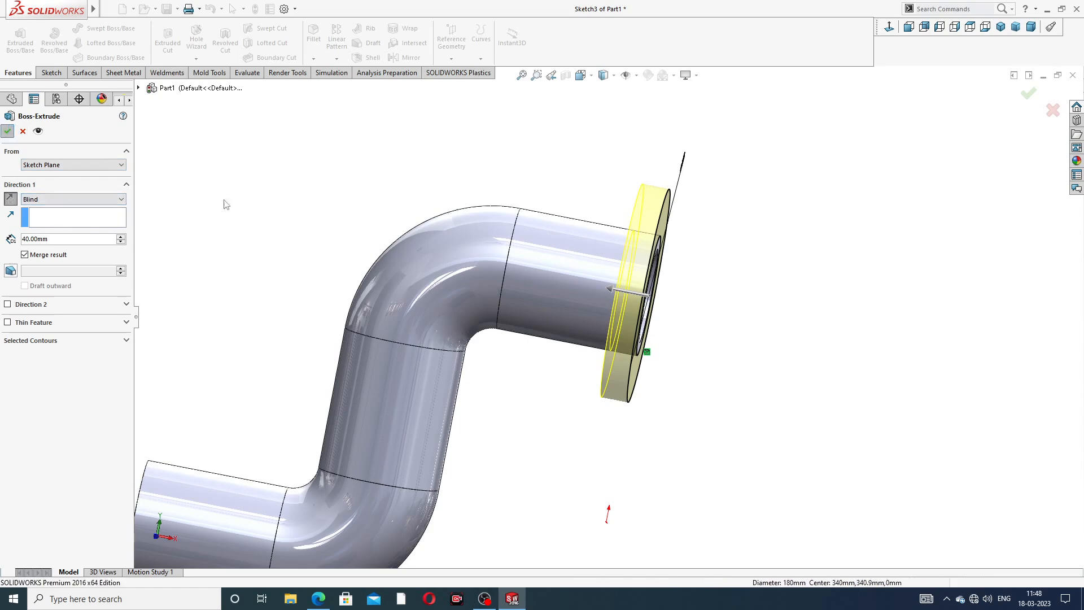
Start a sketch on the upper flange's outer face and draw a circle about 32 mm in diameter above the bore, near the rim
click(724, 206)
middle_drag(689, 302, 567, 255)
scroll(498, 291, down, 2)
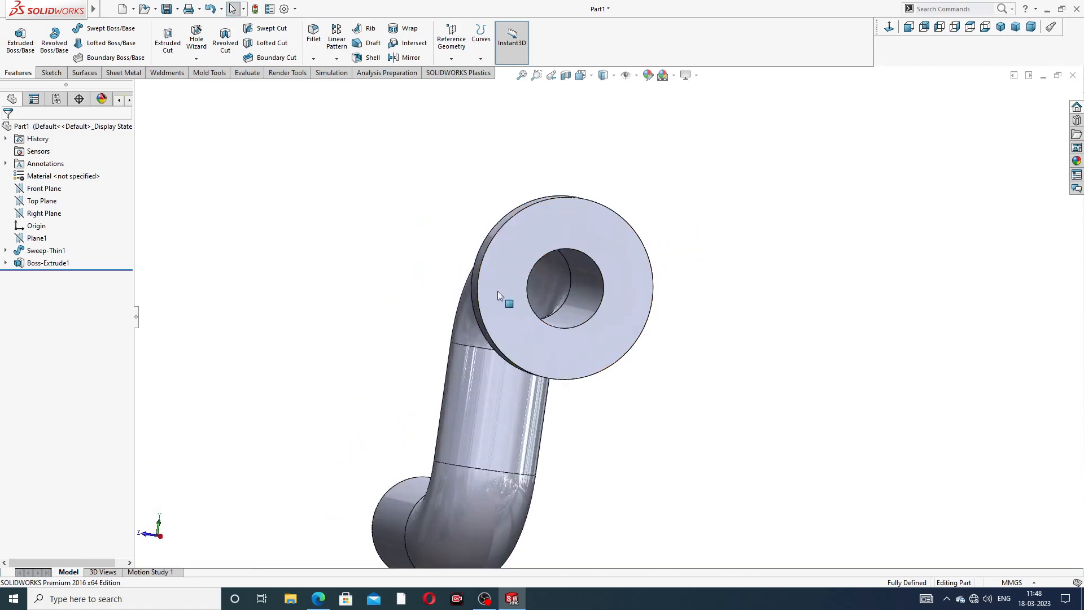
click(564, 215)
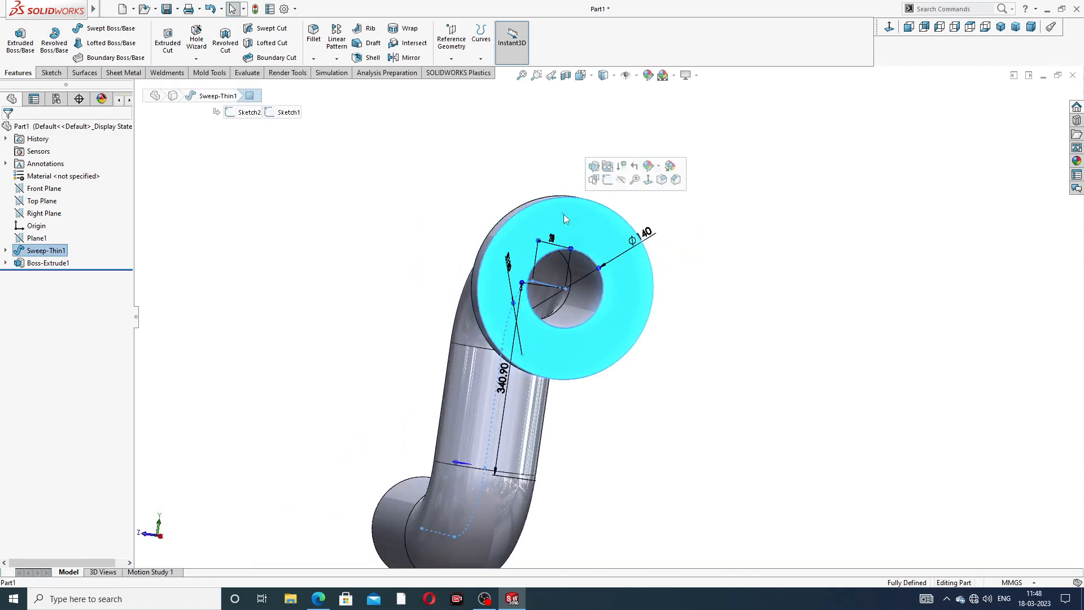
click(607, 180)
click(892, 28)
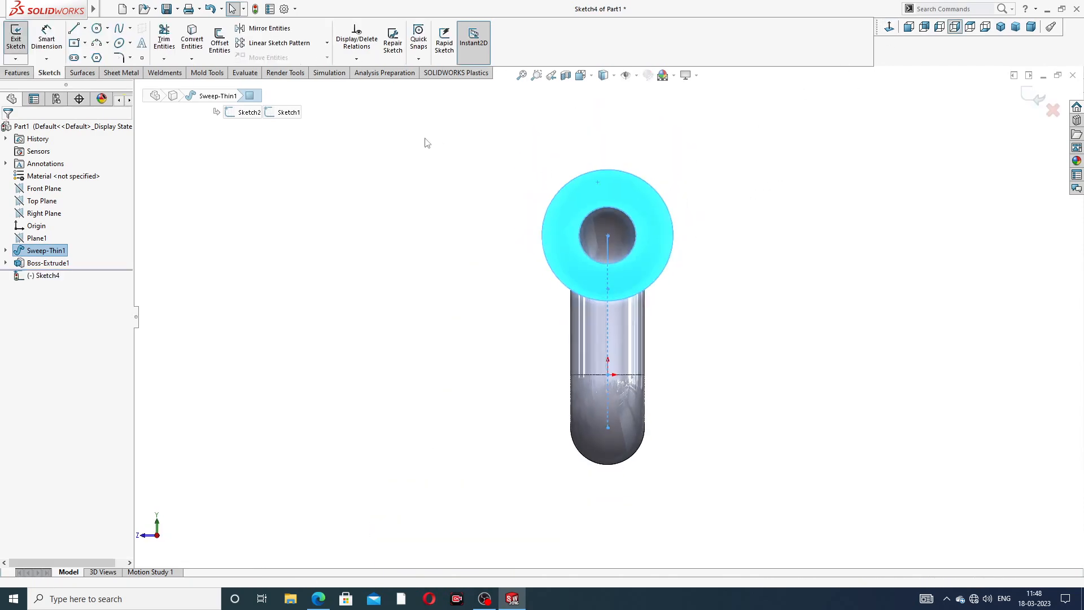
click(97, 29)
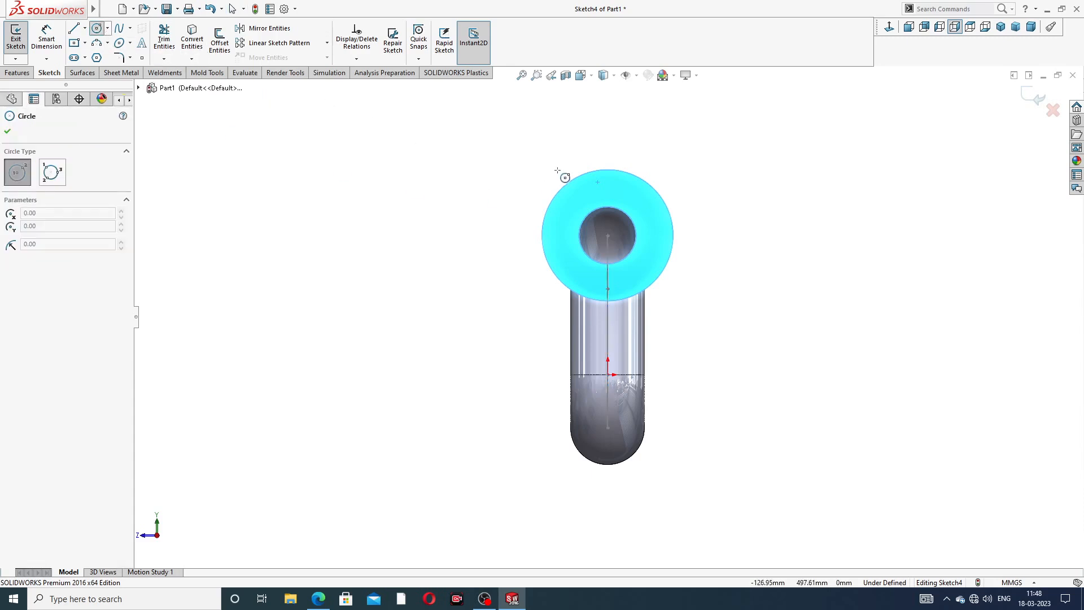
scroll(615, 206, down, 2)
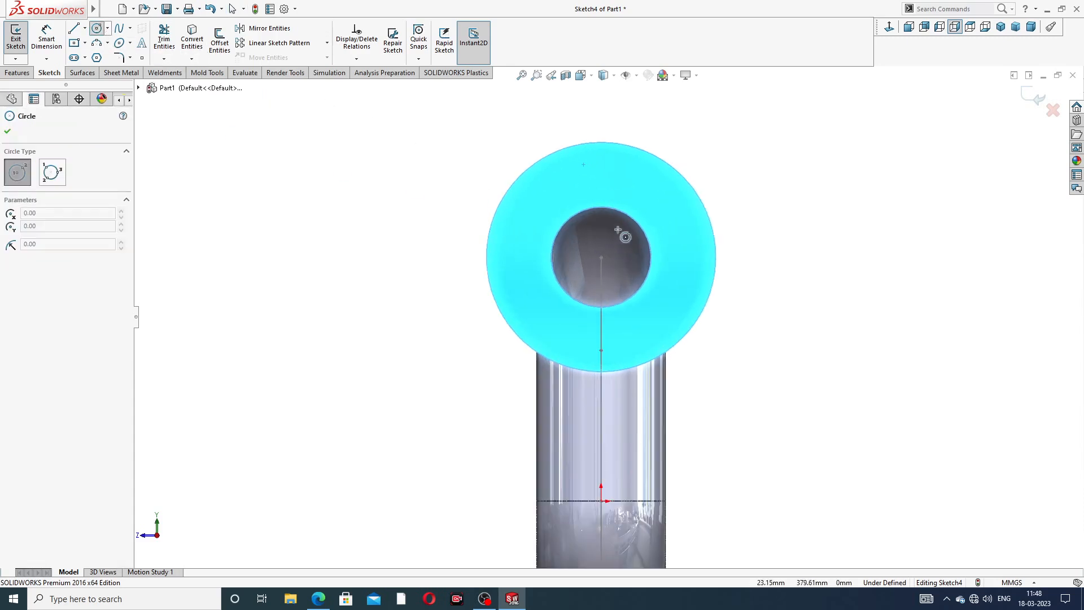
click(601, 165)
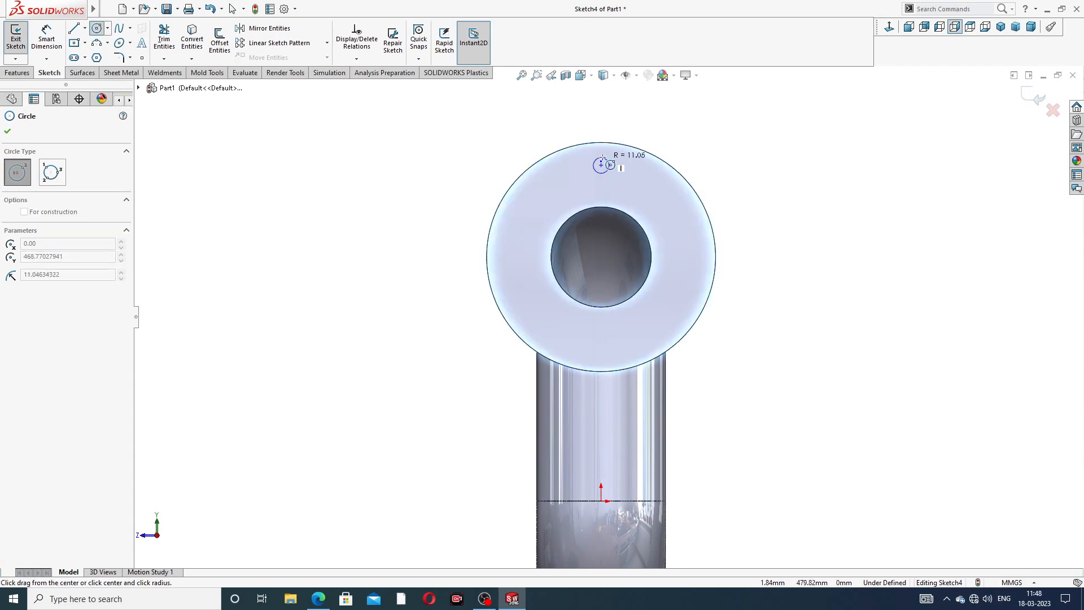
click(612, 161)
right_click(665, 133)
click(691, 137)
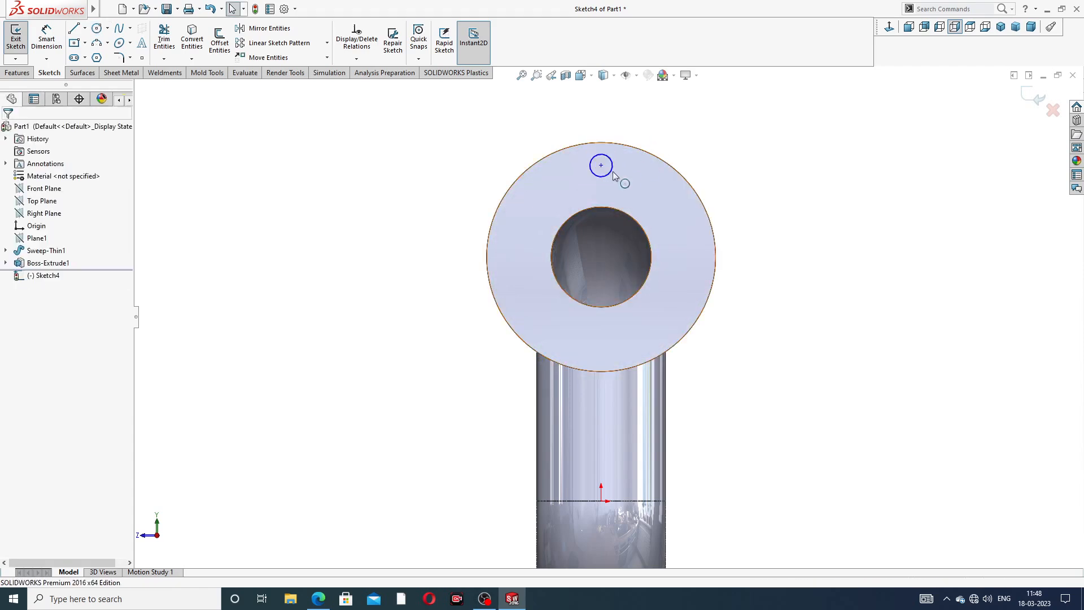
Dimension the small hole circle on the flange face and set its diameter to 20 mm
scroll(612, 170, down, 3)
click(53, 42)
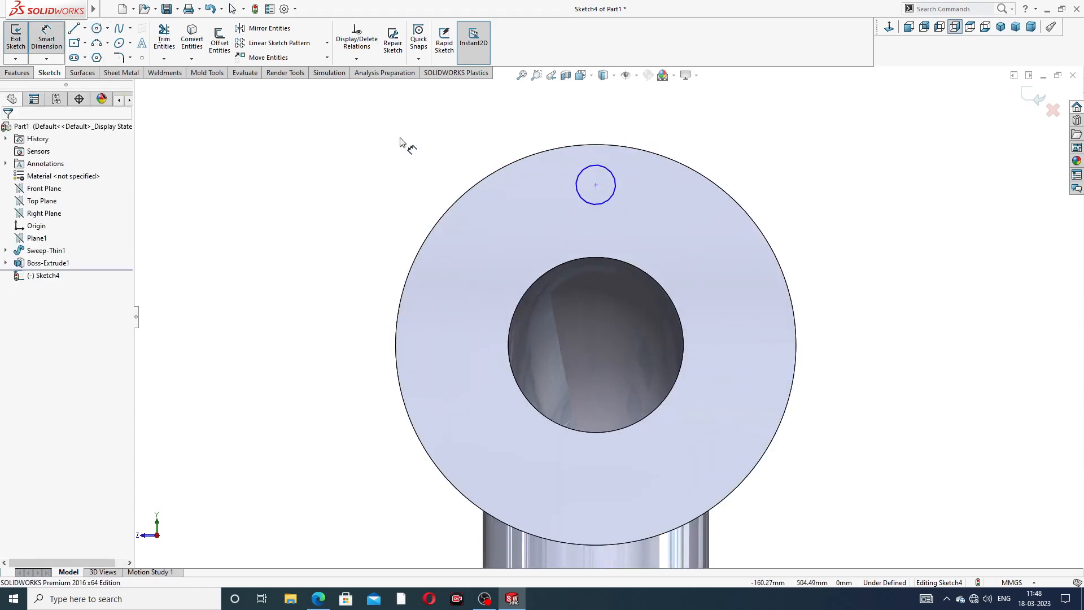
click(612, 170)
click(675, 138)
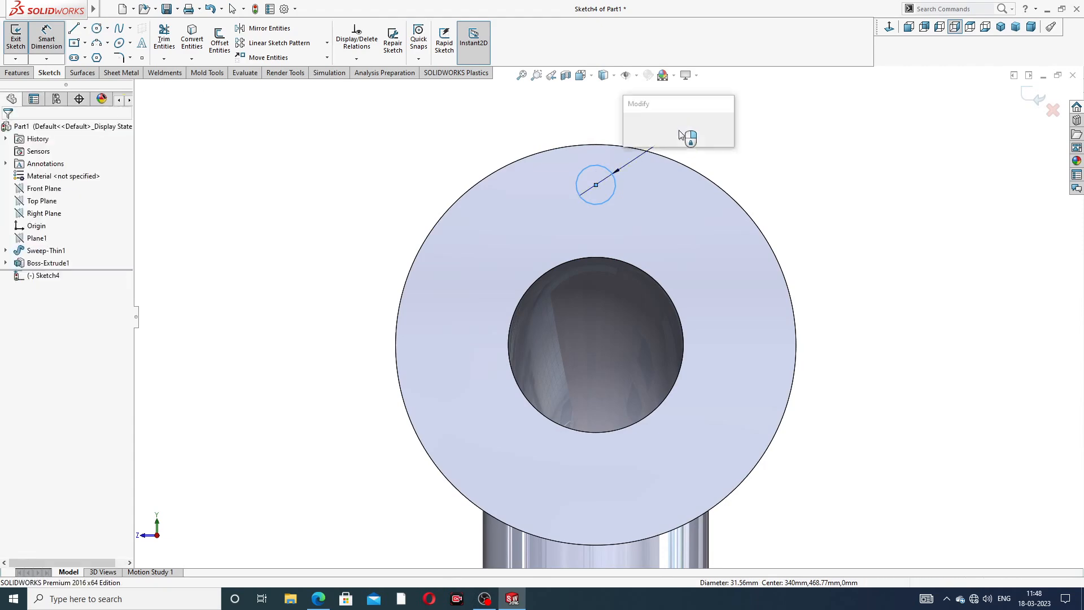
text(20)
key(Return)
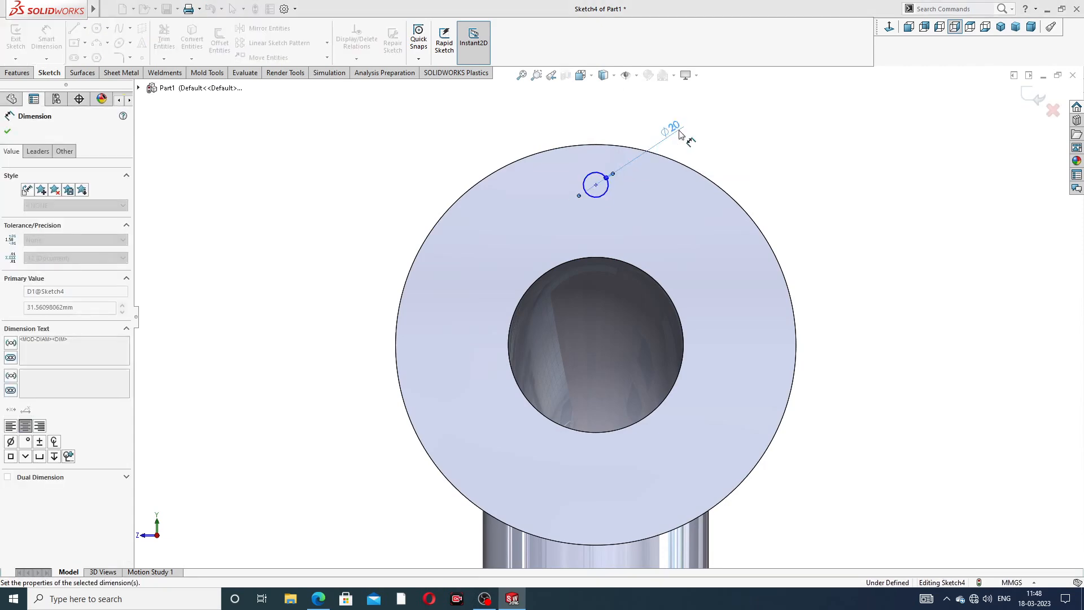
Consult the drawing for the hole size and change the hole circle's diameter to 40 mm
click(319, 598)
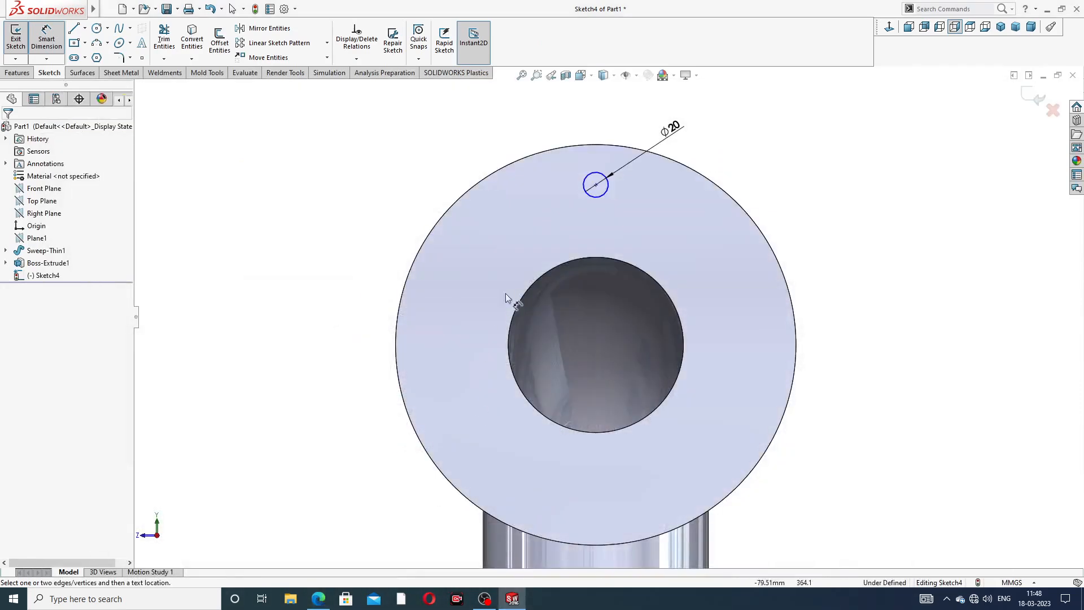
click(677, 135)
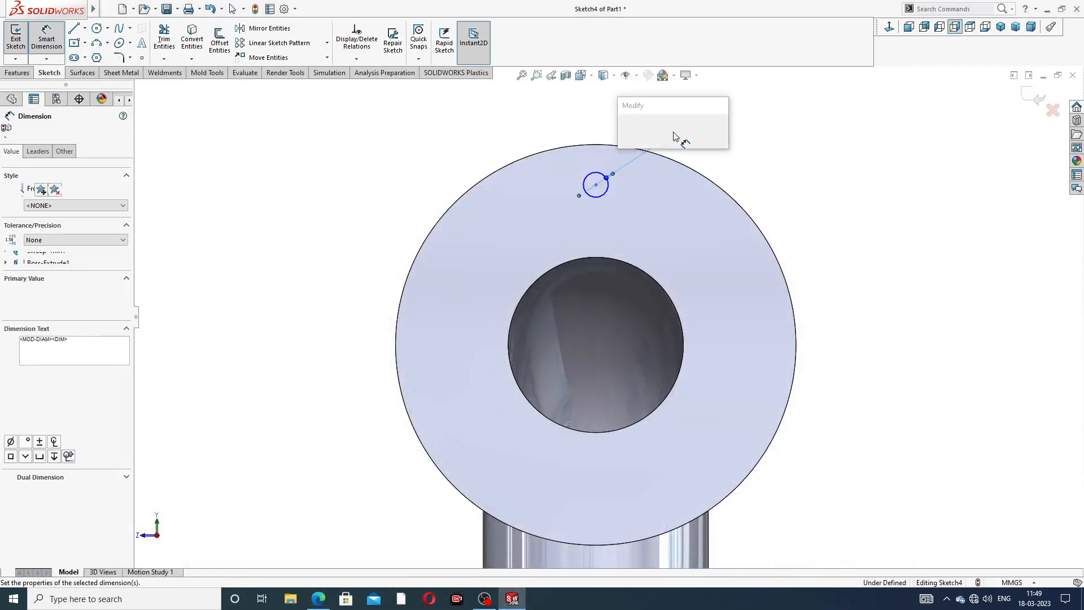
text(40)
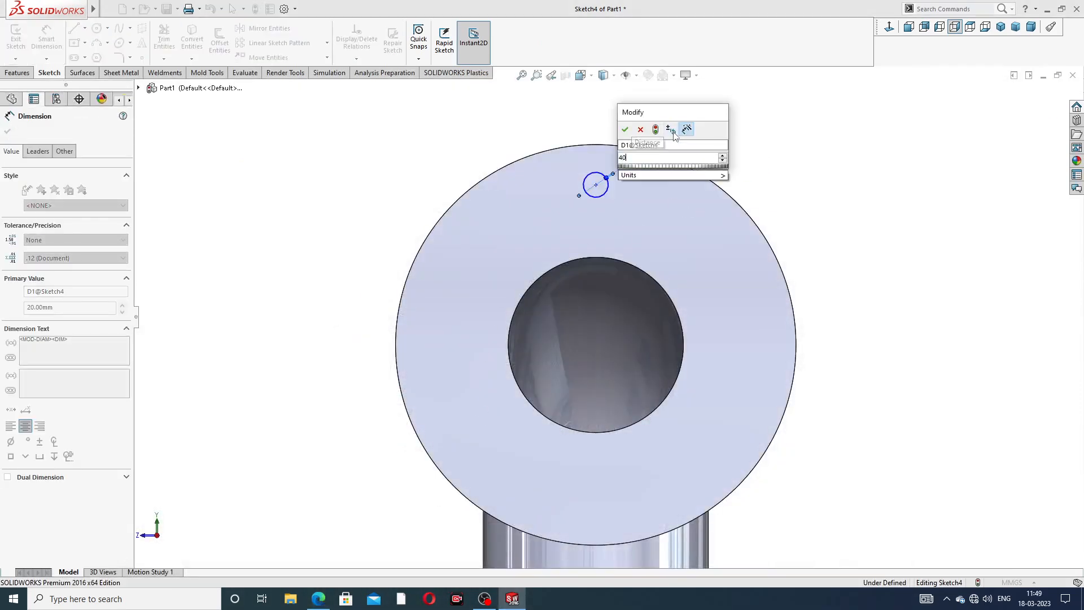
key(Return)
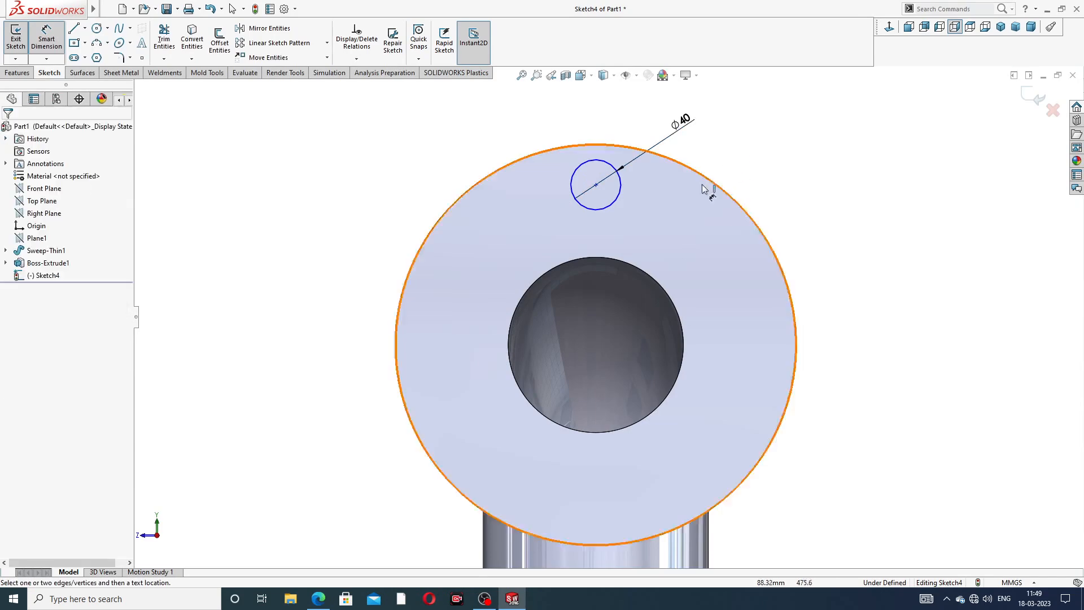
Dimension the vertical distance from the bore's centre to the hole circle's centre as 132 mm
scroll(705, 189, up, 2)
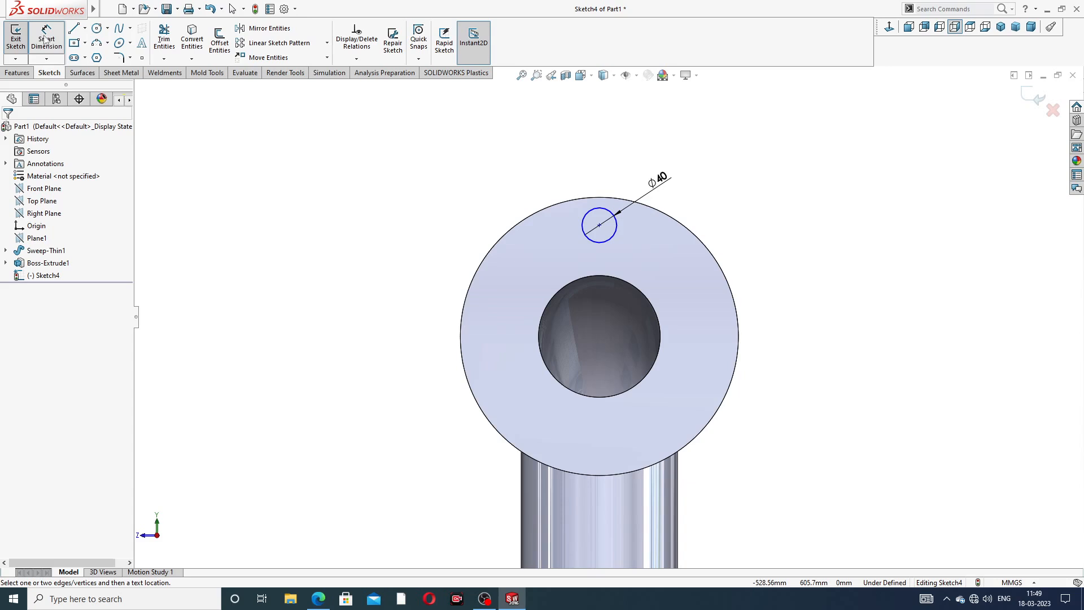
click(599, 226)
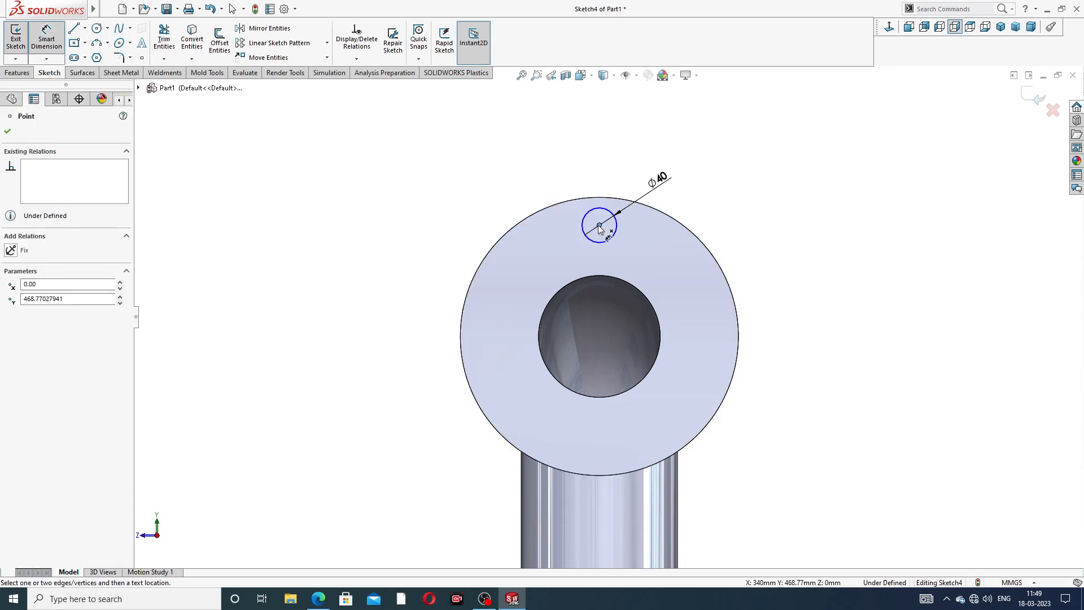
click(675, 270)
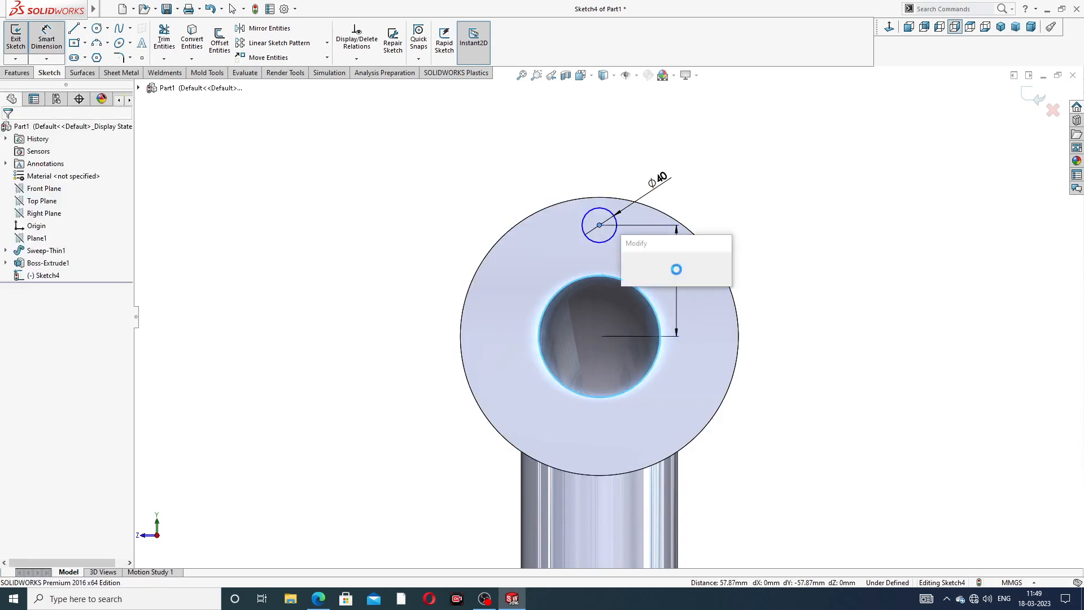
text(14)
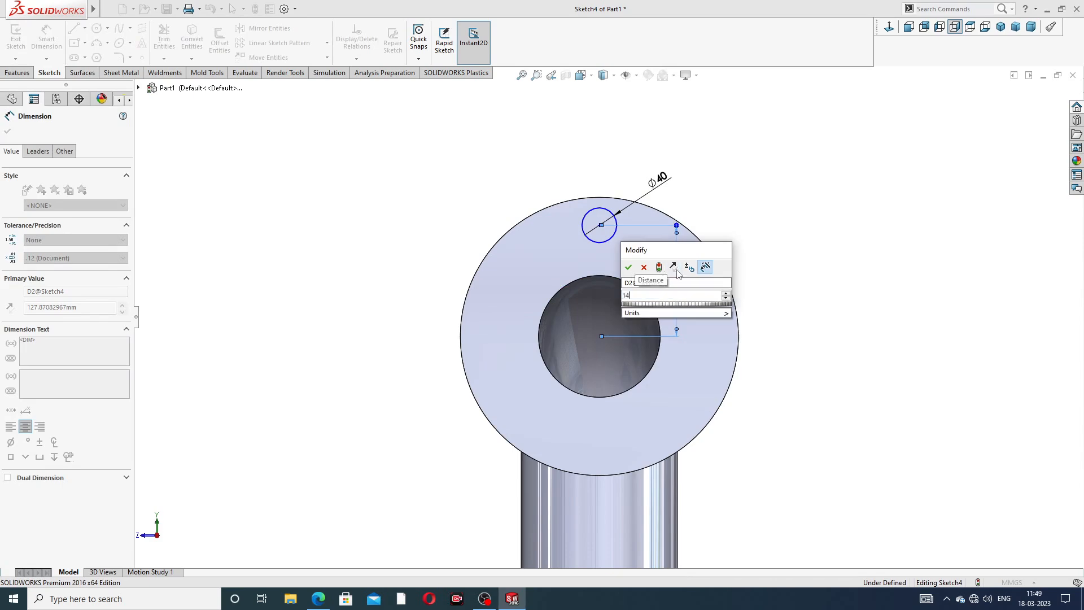
key(Return)
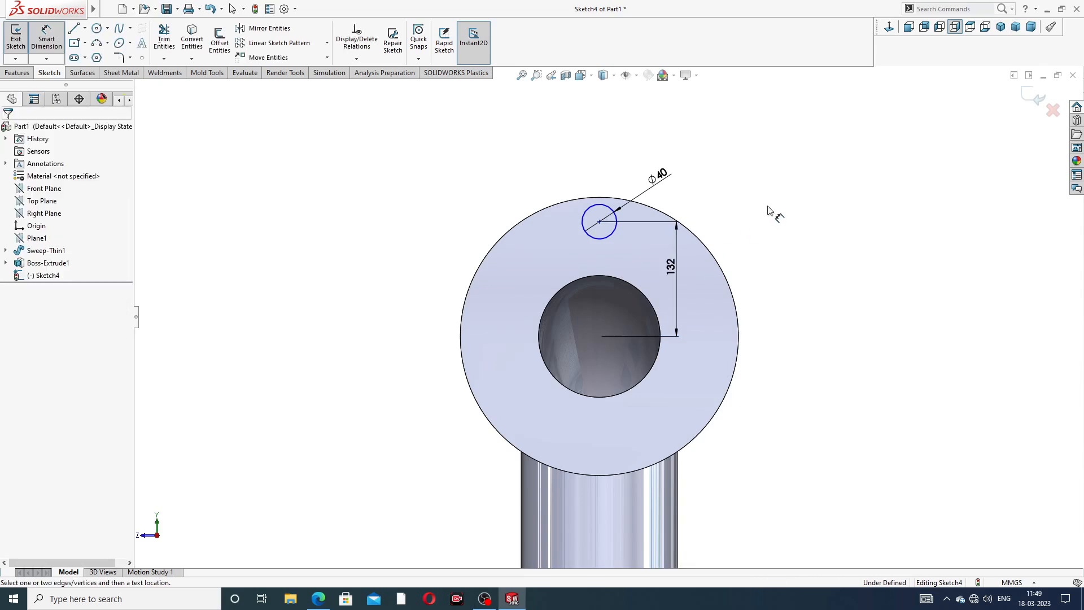
Add a Vertical relation between the hole circle's centre and the sketch origin
right_click(728, 175)
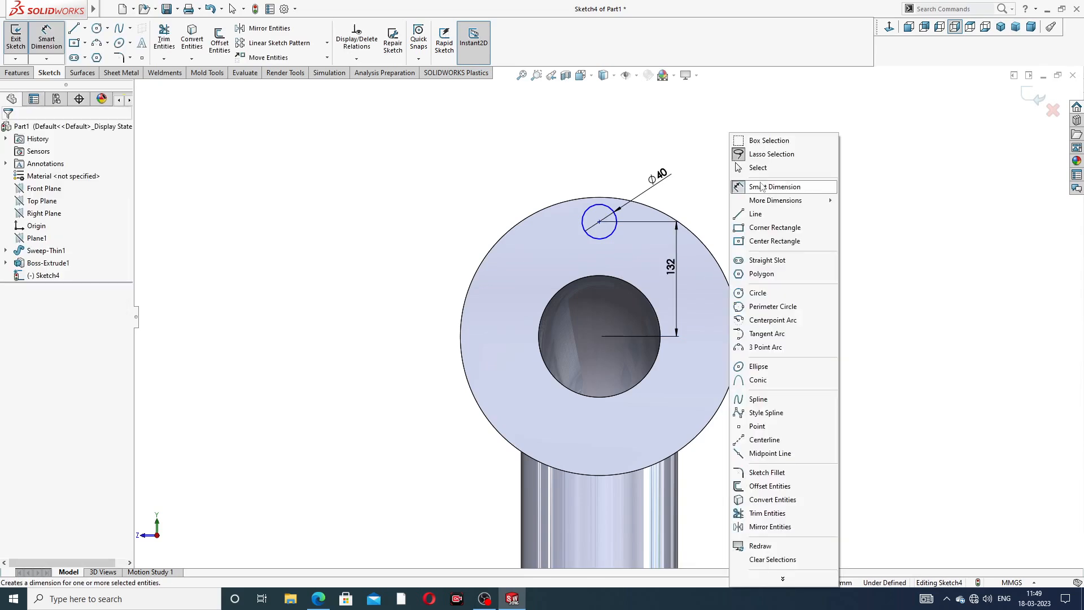
click(750, 169)
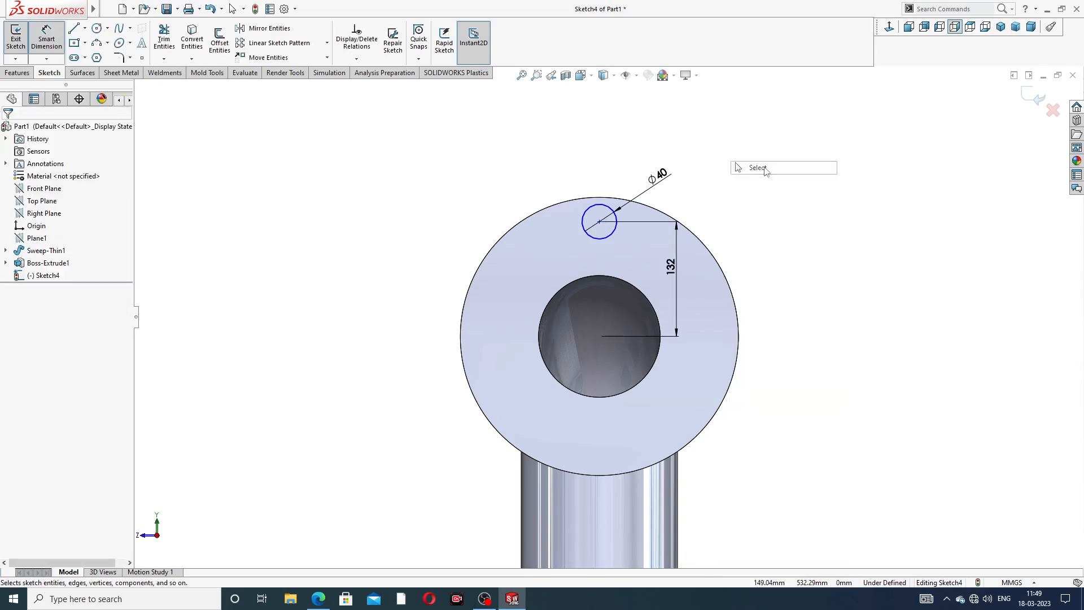
click(599, 221)
scroll(609, 328, up, 3)
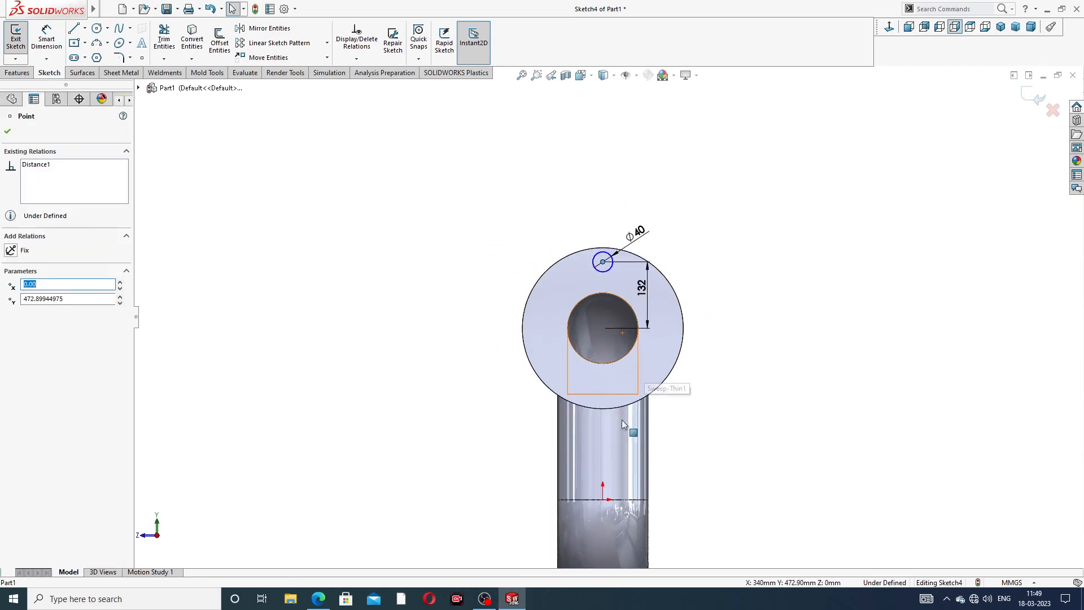
ctrl+click(603, 501)
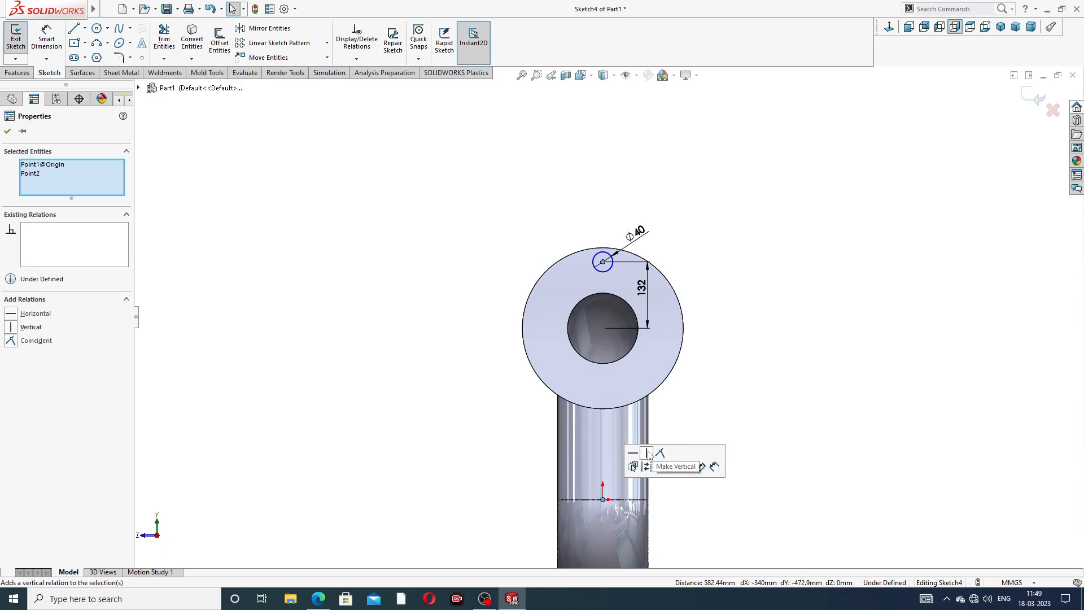
click(647, 453)
click(754, 367)
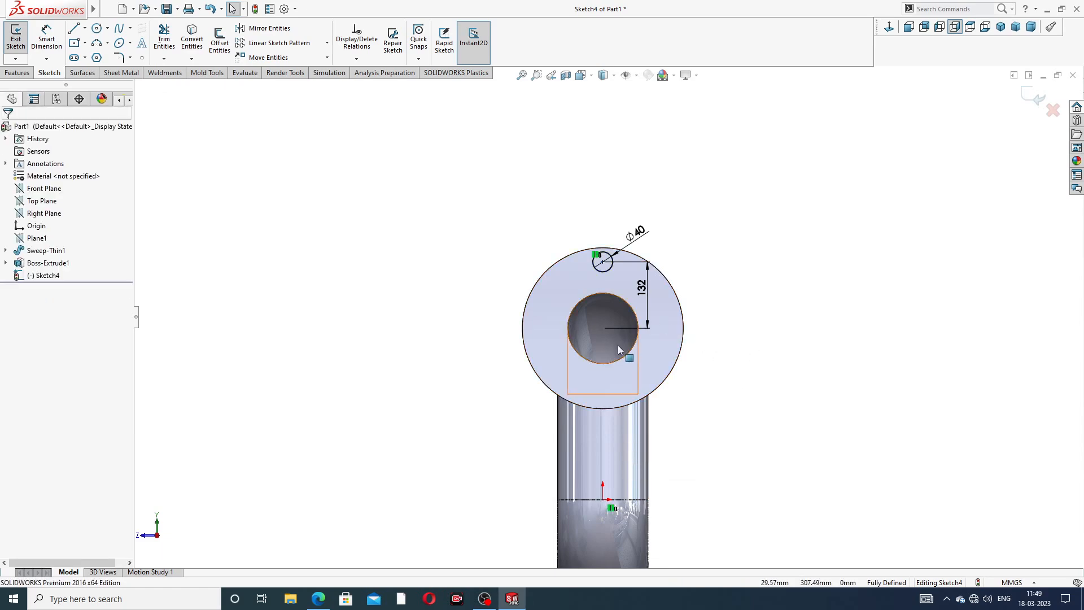
scroll(619, 347, down, 2)
scroll(618, 345, down, 1)
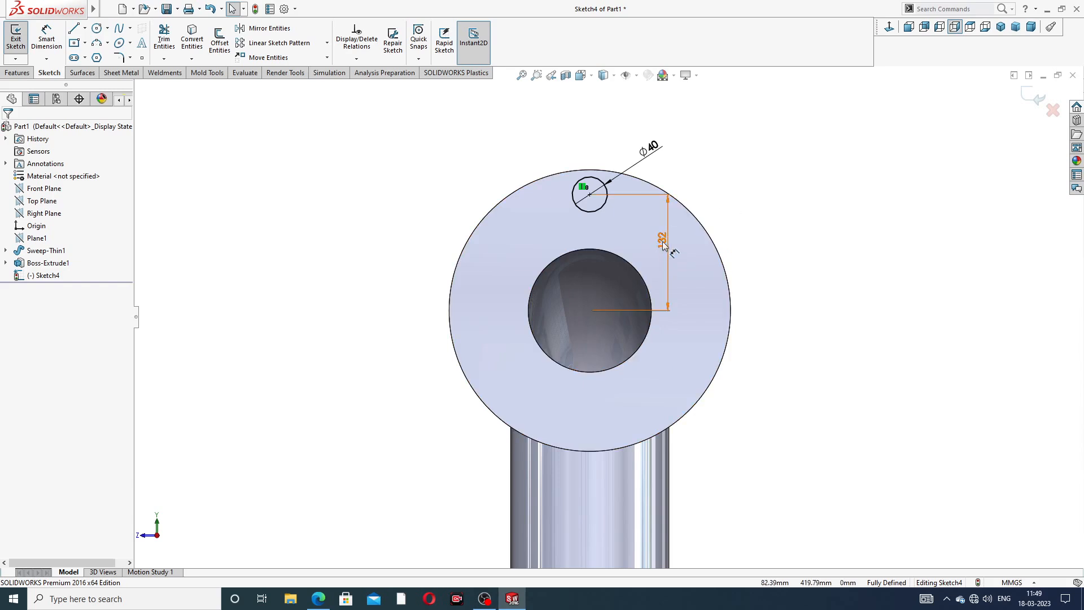
Move the 132 mm dimension clear of the bore and close the hole sketch
drag(664, 244, 734, 241)
click(779, 225)
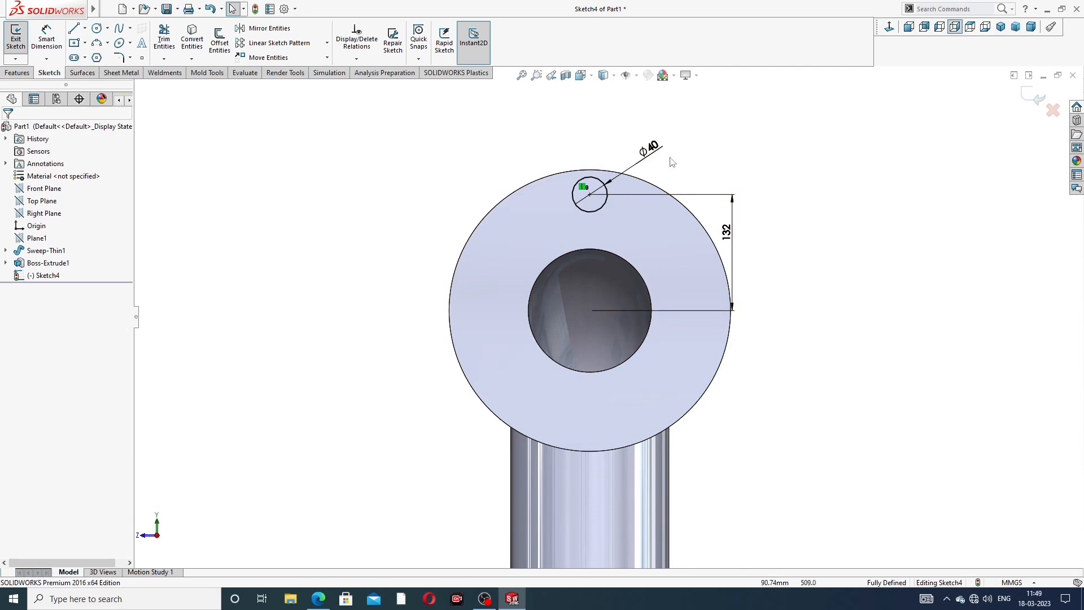
key(z)
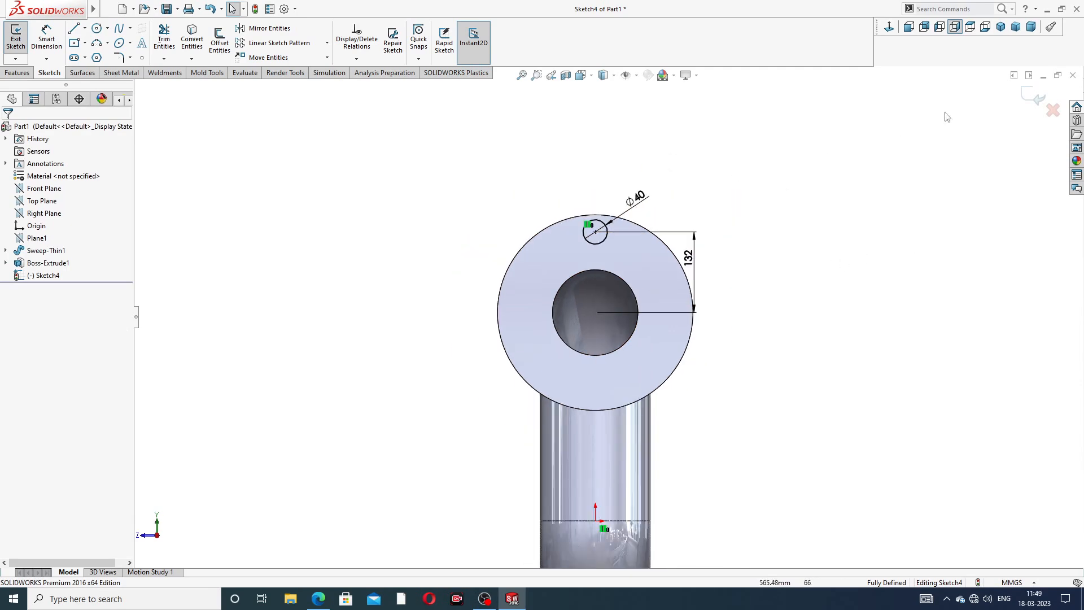
click(1041, 98)
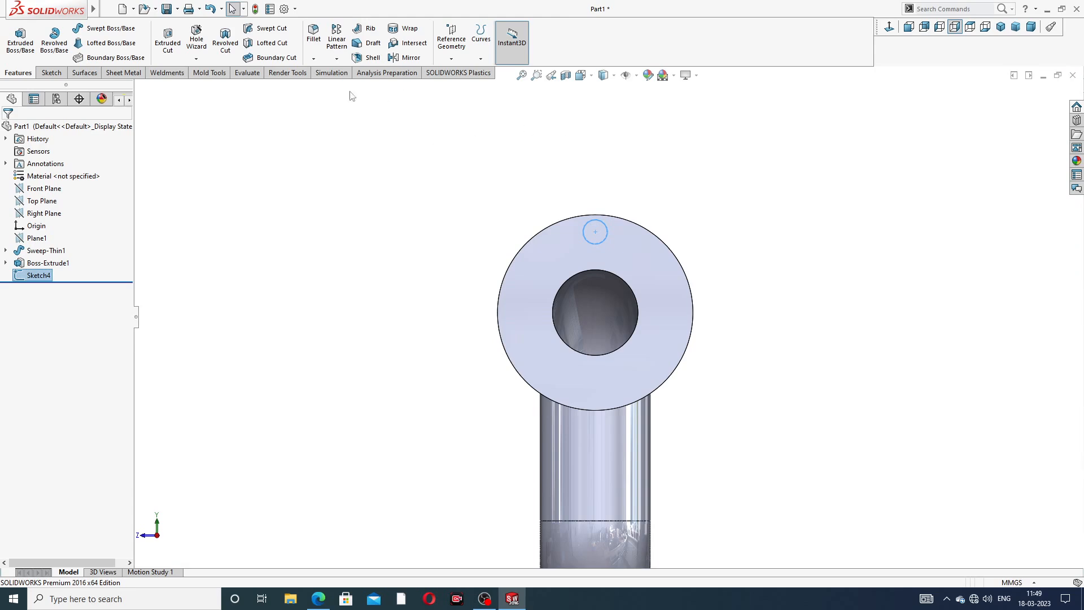
Cut-extrude the hole circle Up To Surface, ending at the flange's face on the pipe side
click(167, 39)
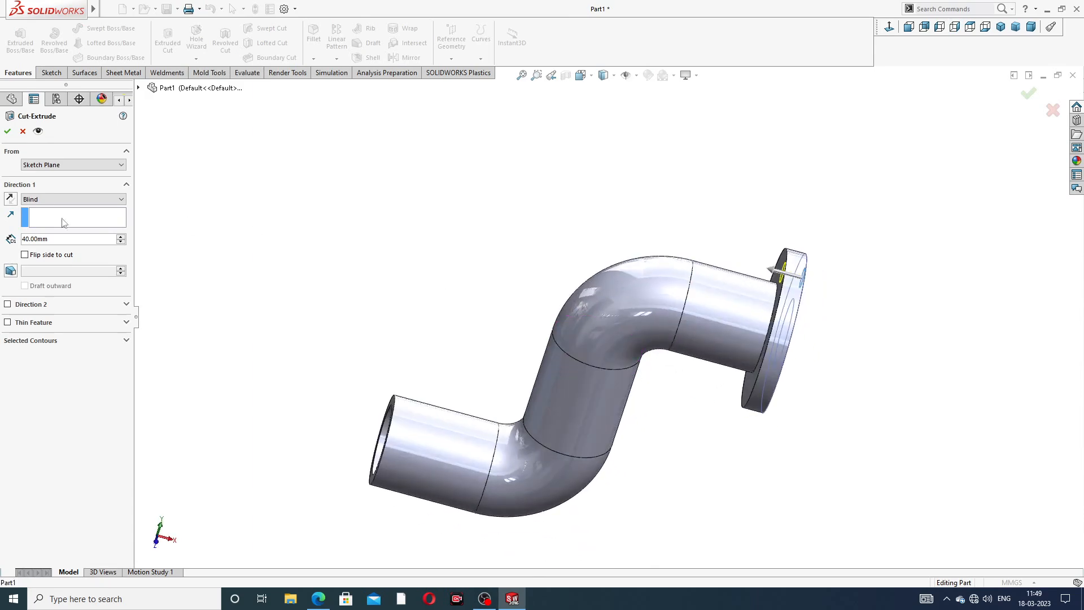
click(50, 200)
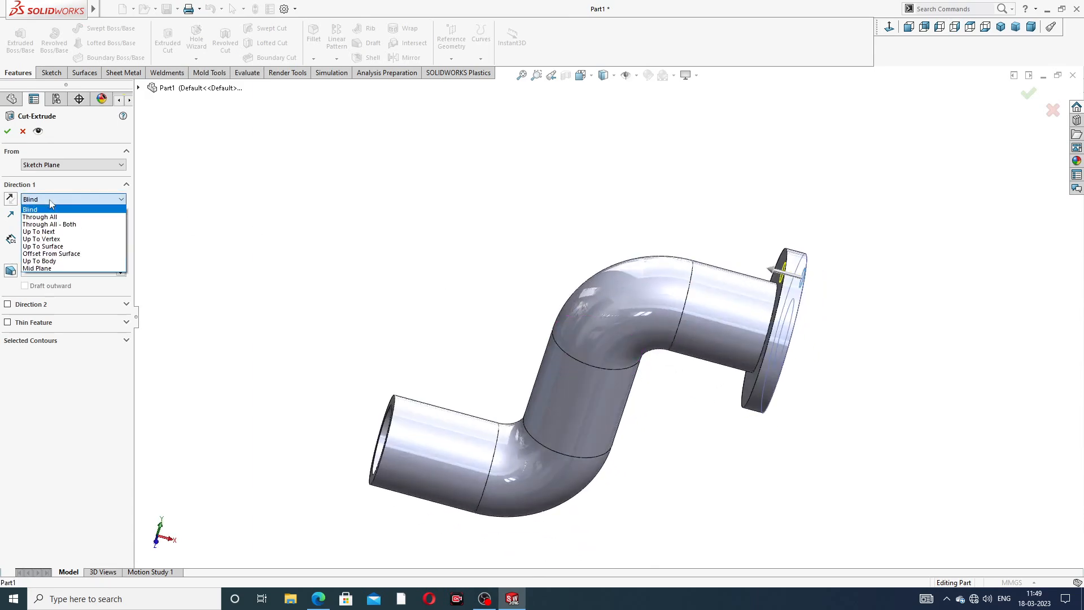
click(67, 246)
middle_drag(574, 287, 852, 312)
click(809, 324)
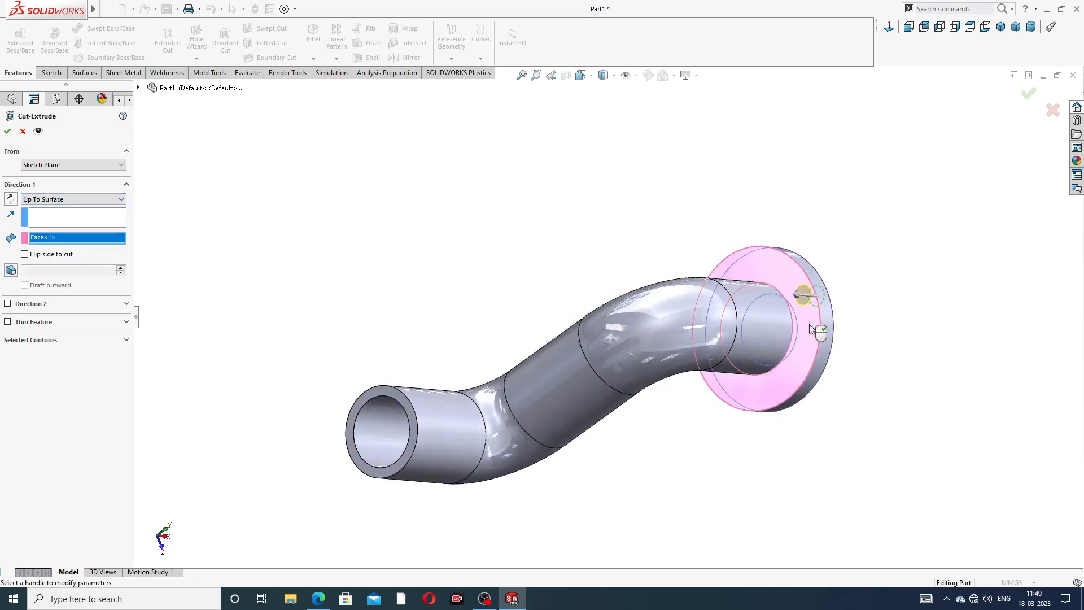
click(1028, 92)
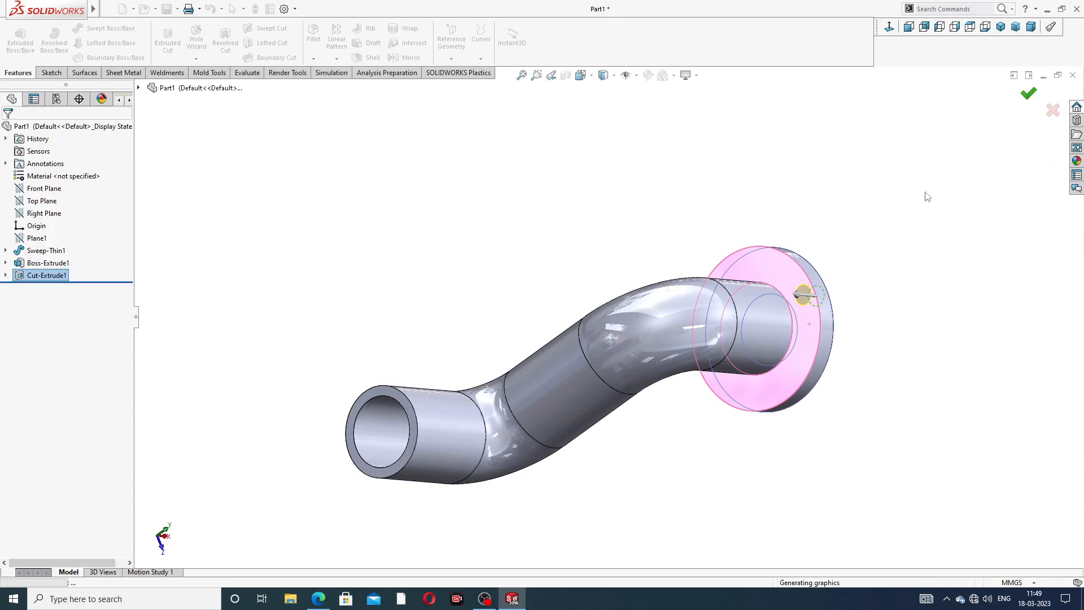
middle_drag(933, 306, 782, 172)
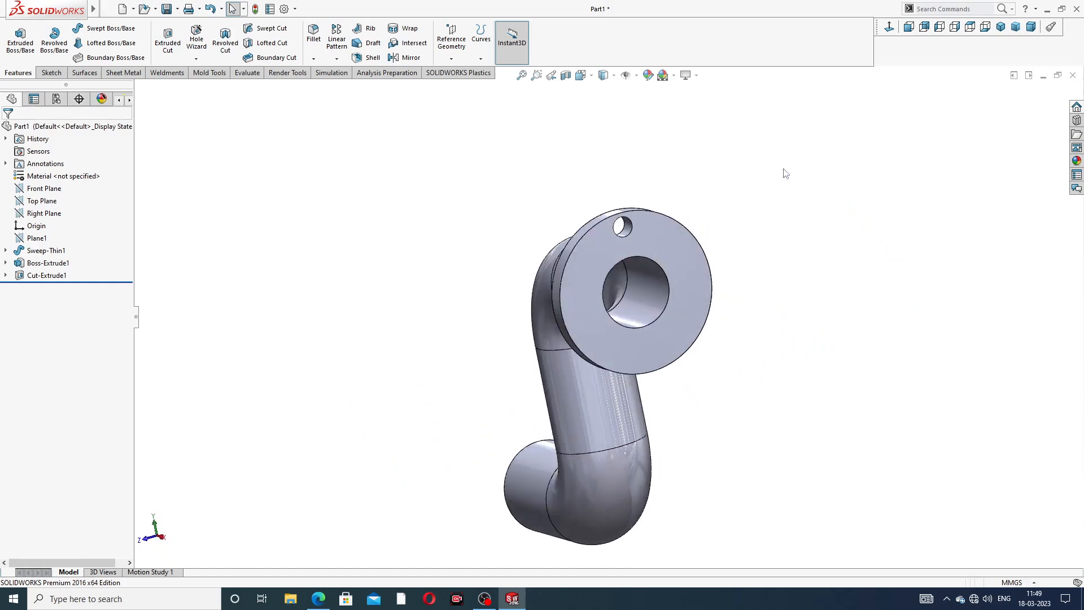
Circular-pattern the hole cut around the flange's outer edge with 8 equally spaced instances over 360 degrees
middle_drag(604, 249, 582, 189)
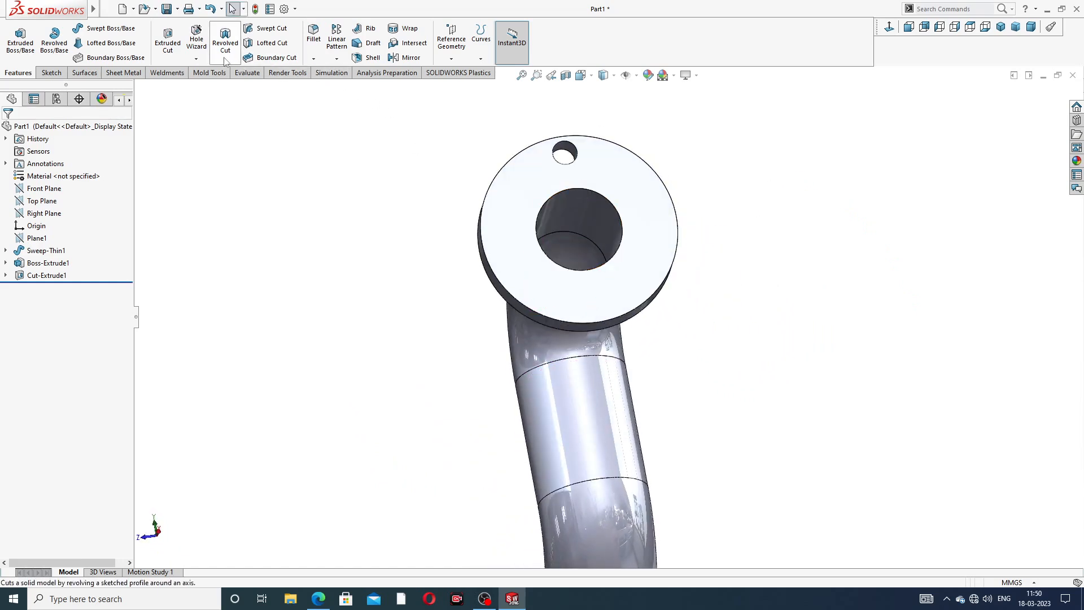
click(336, 59)
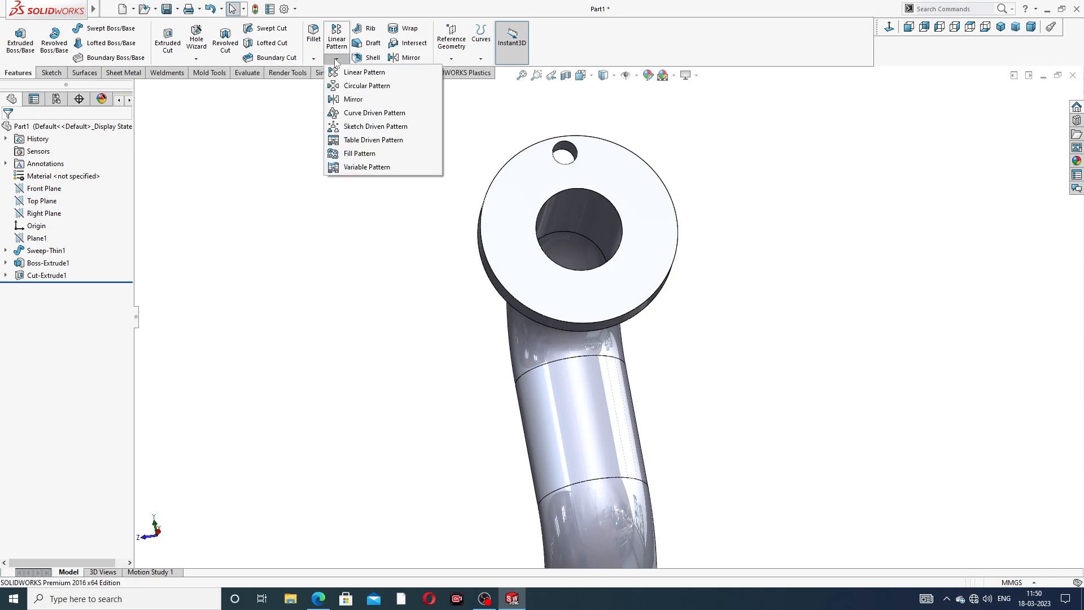
click(363, 90)
scroll(506, 218, down, 2)
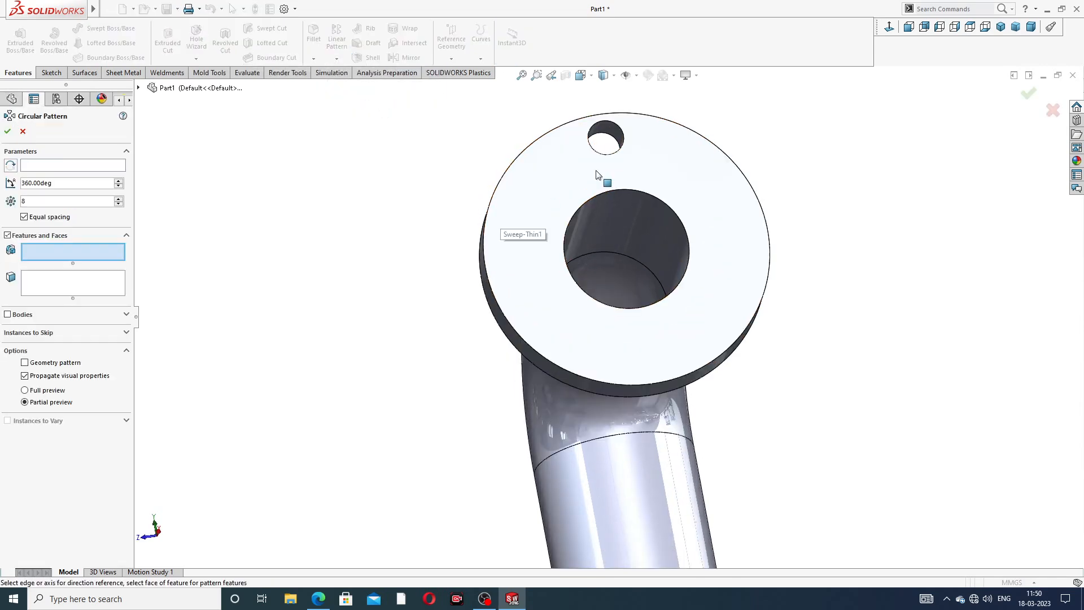
click(79, 166)
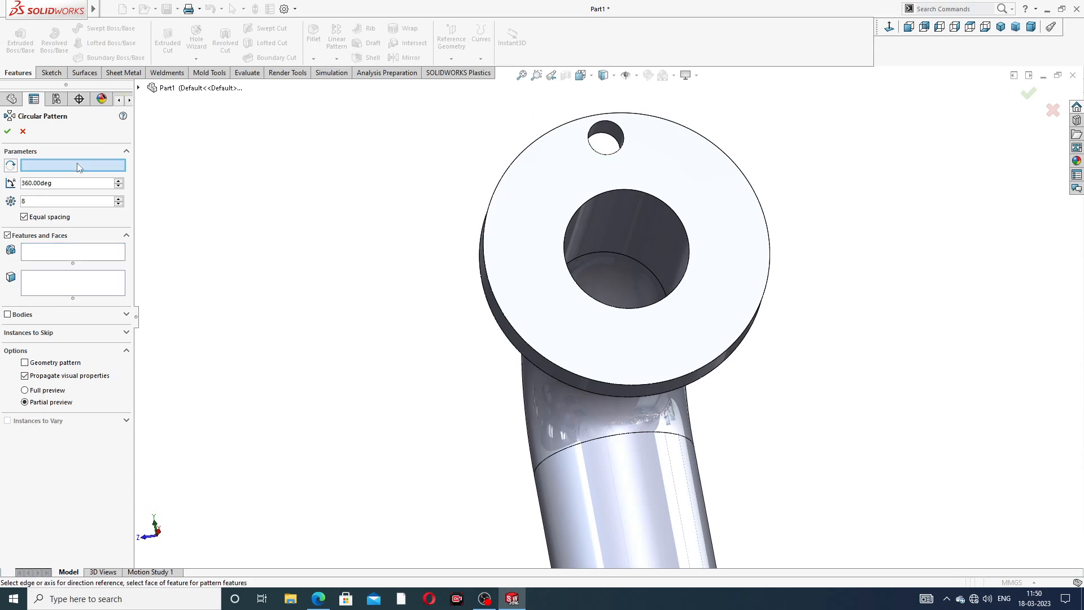
click(635, 117)
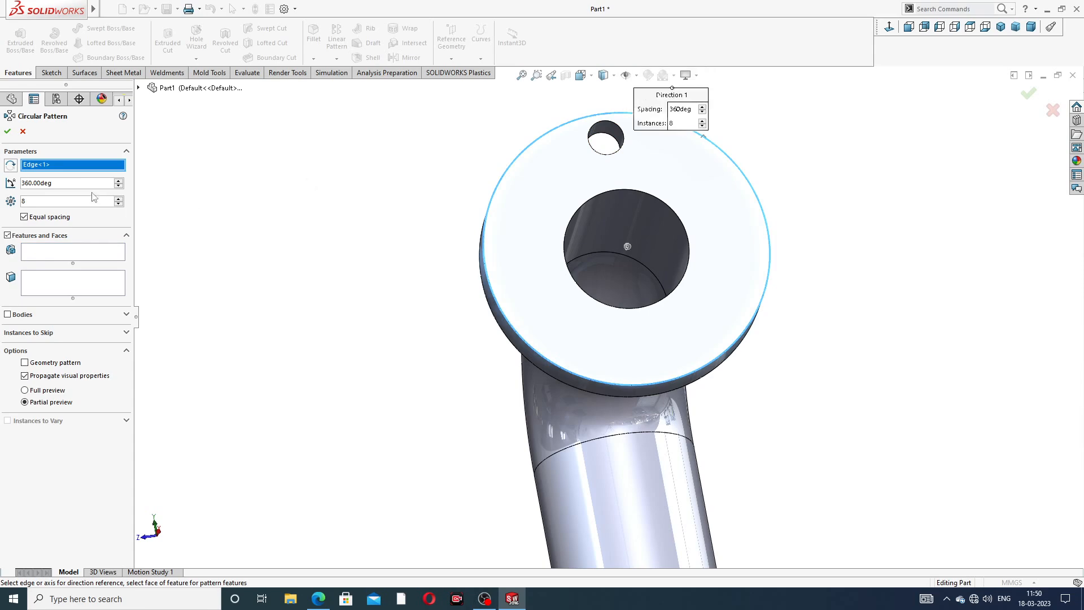
click(62, 254)
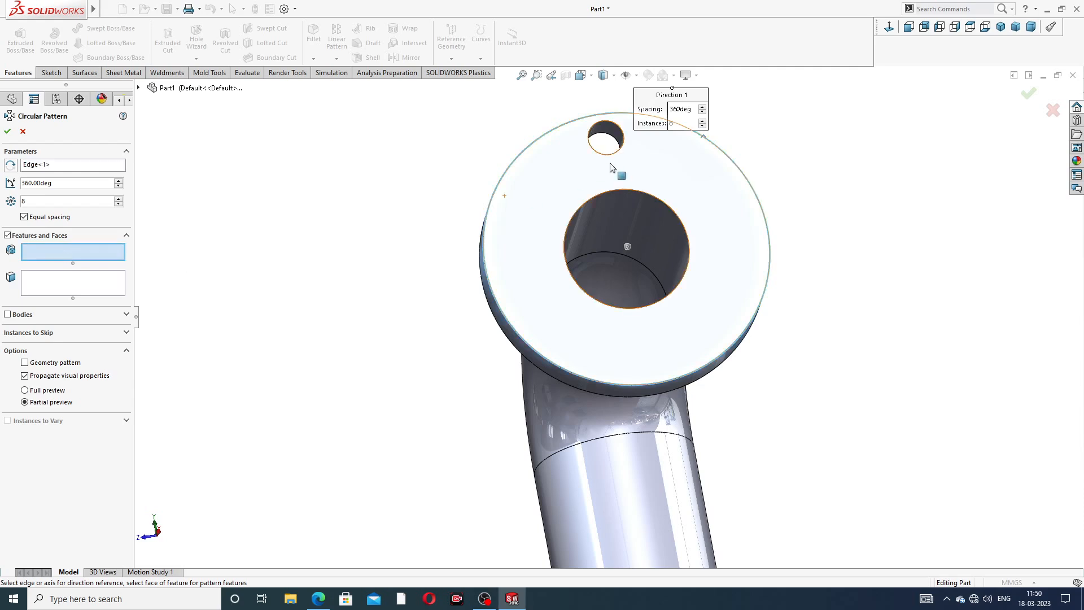
scroll(612, 139, down, 2)
click(612, 140)
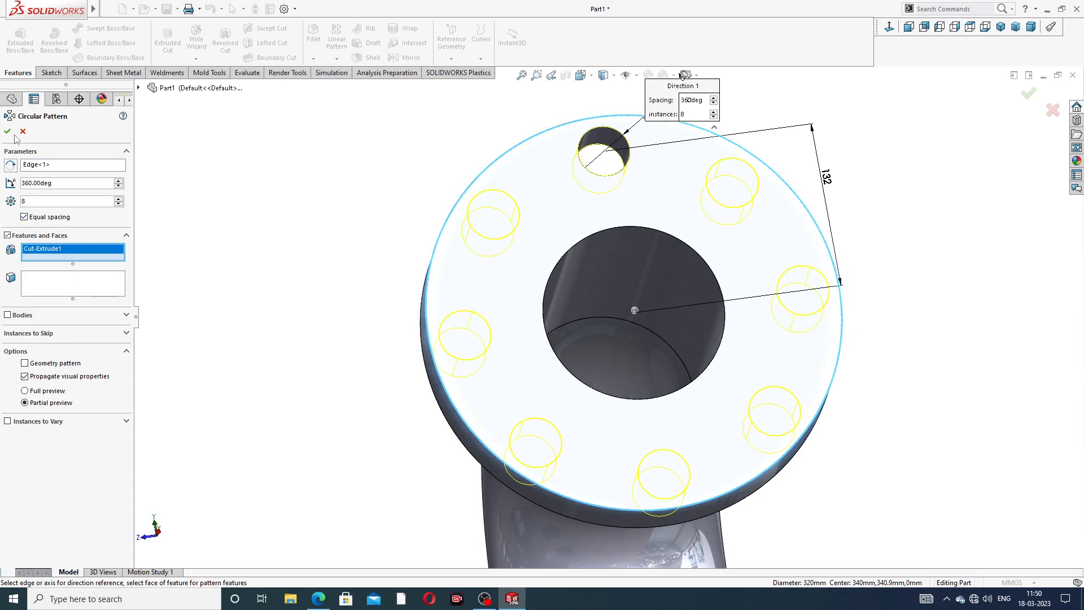
click(8, 132)
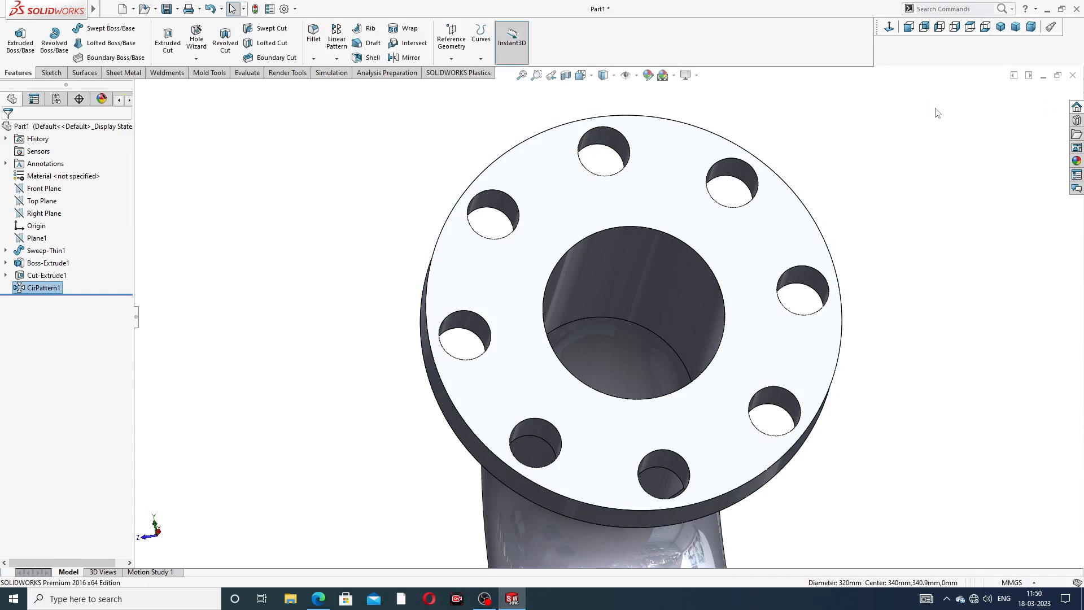
Start a sketch on the annular face at the pipe's open end and view it straight on
scroll(800, 246, up, 5)
middle_drag(747, 256, 806, 209)
scroll(730, 342, up, 3)
middle_drag(730, 341, 725, 308)
scroll(698, 329, down, 3)
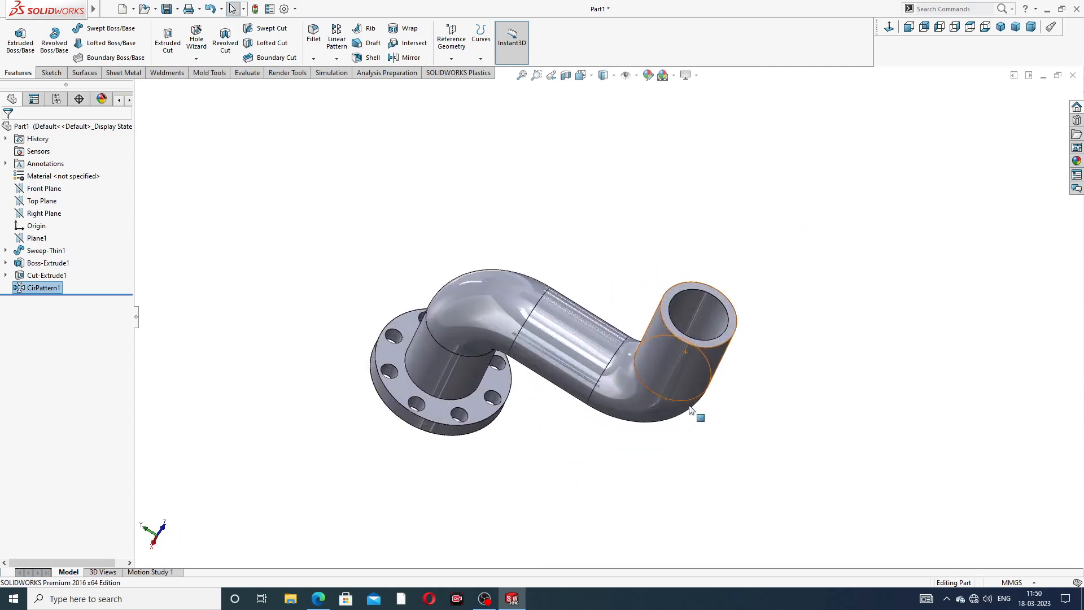
click(689, 286)
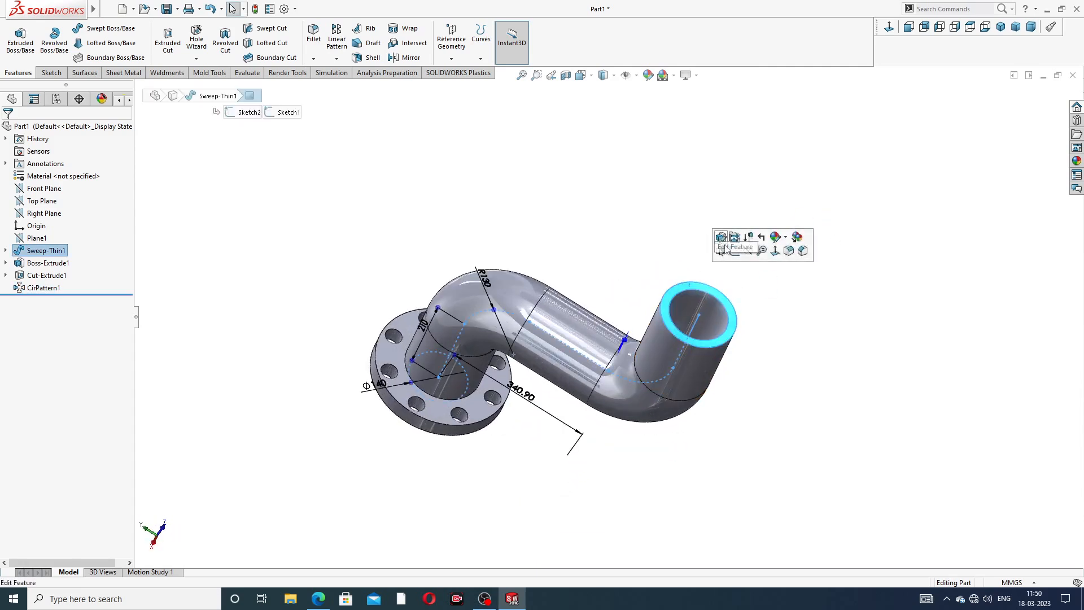
click(737, 257)
click(888, 33)
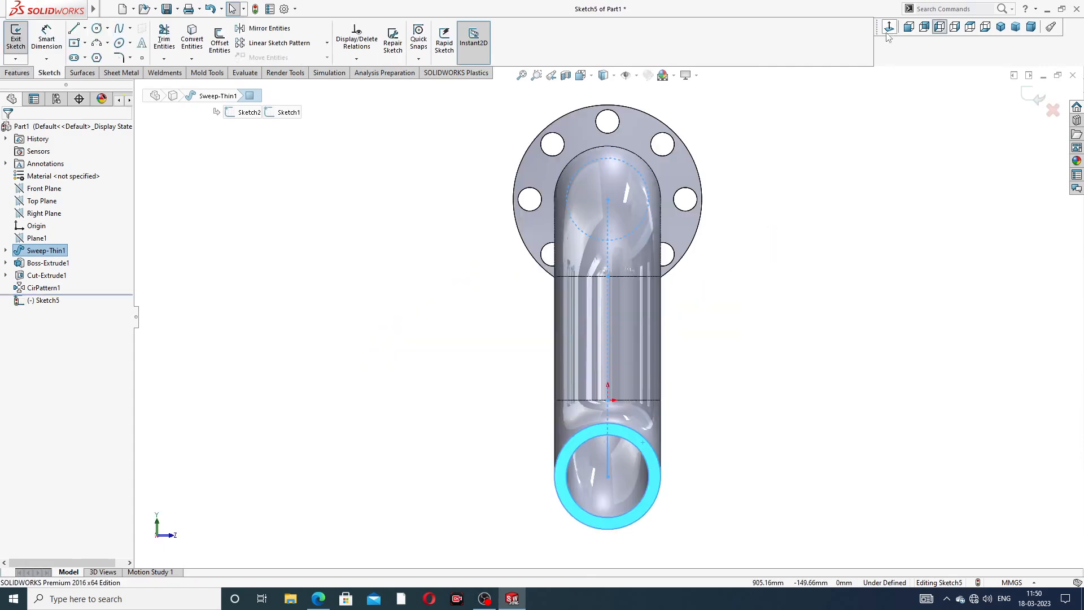
Sketch a circle of about 142 mm radius centred on the bore at the pipe's open end
click(98, 28)
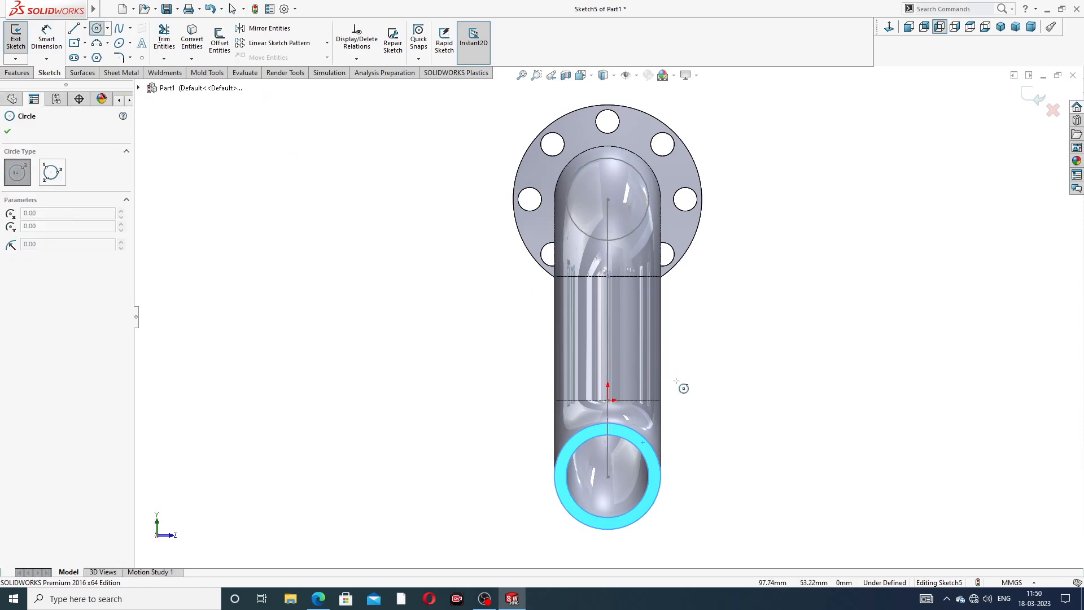
click(607, 477)
click(654, 406)
right_click(706, 375)
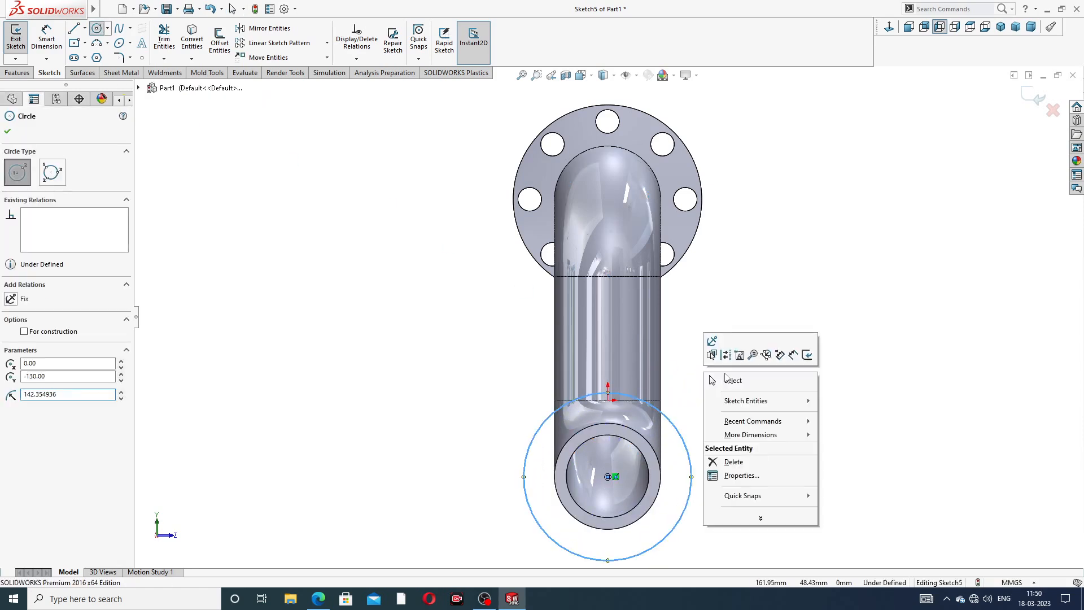
click(733, 380)
Dimension the new flange circle's diameter as 320 mm
scroll(664, 469, down, 3)
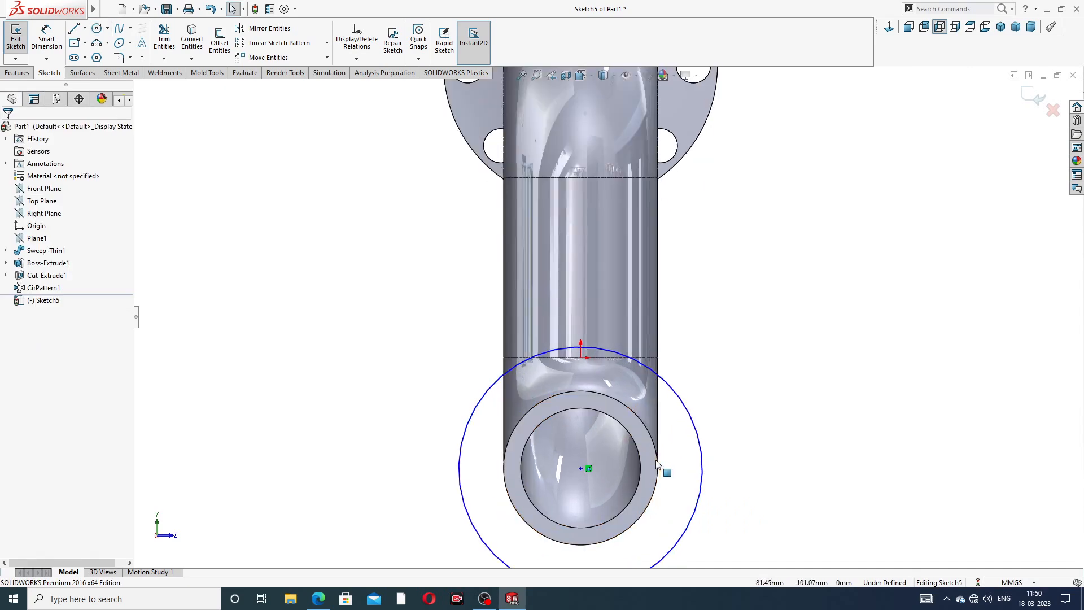
click(45, 39)
scroll(688, 468, up, 2)
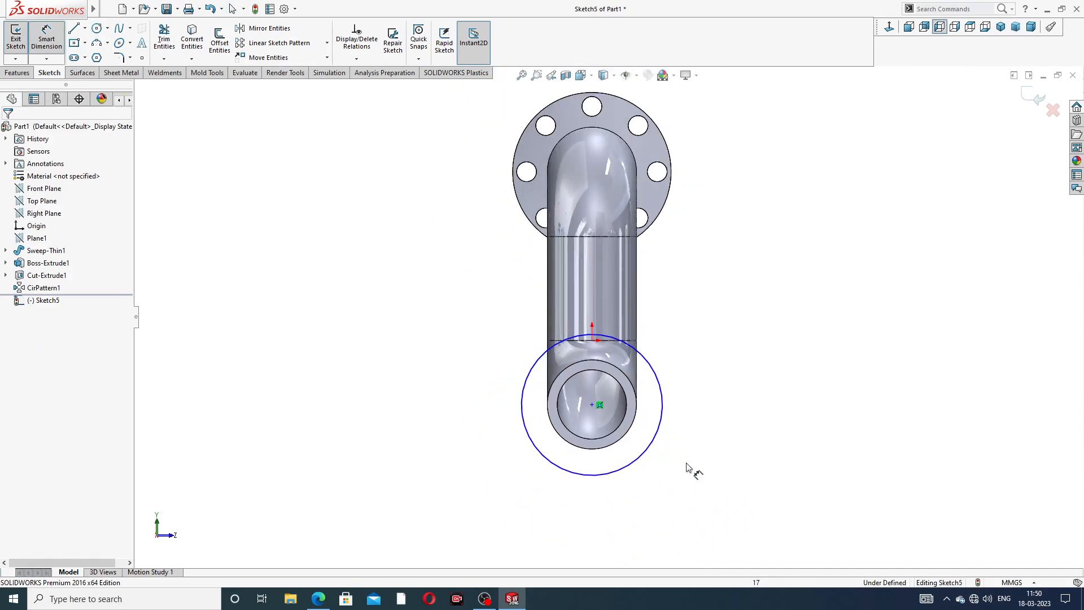
click(653, 367)
click(711, 332)
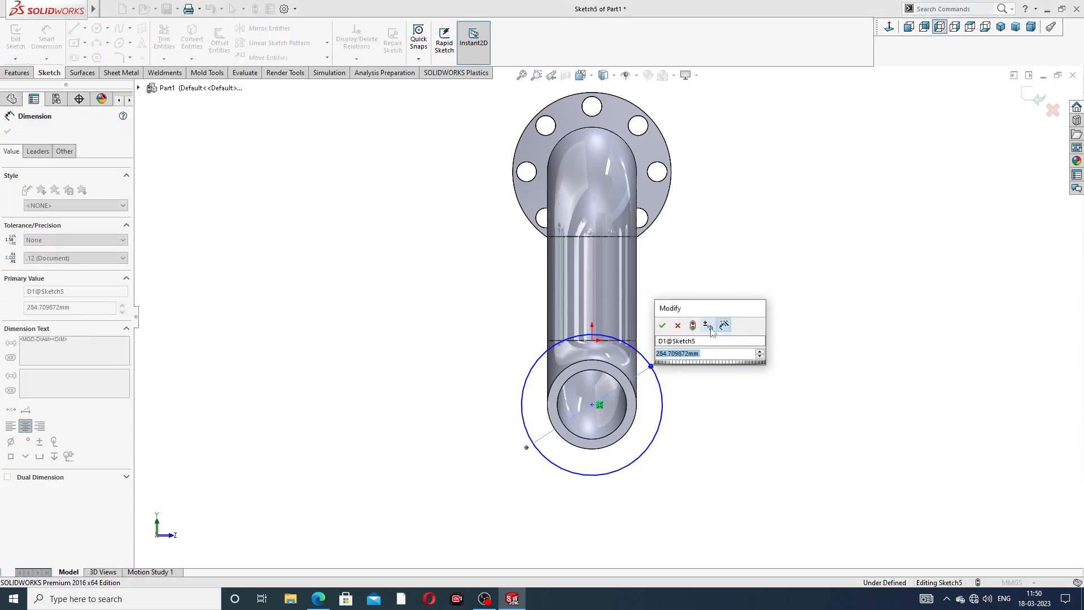
text(320)
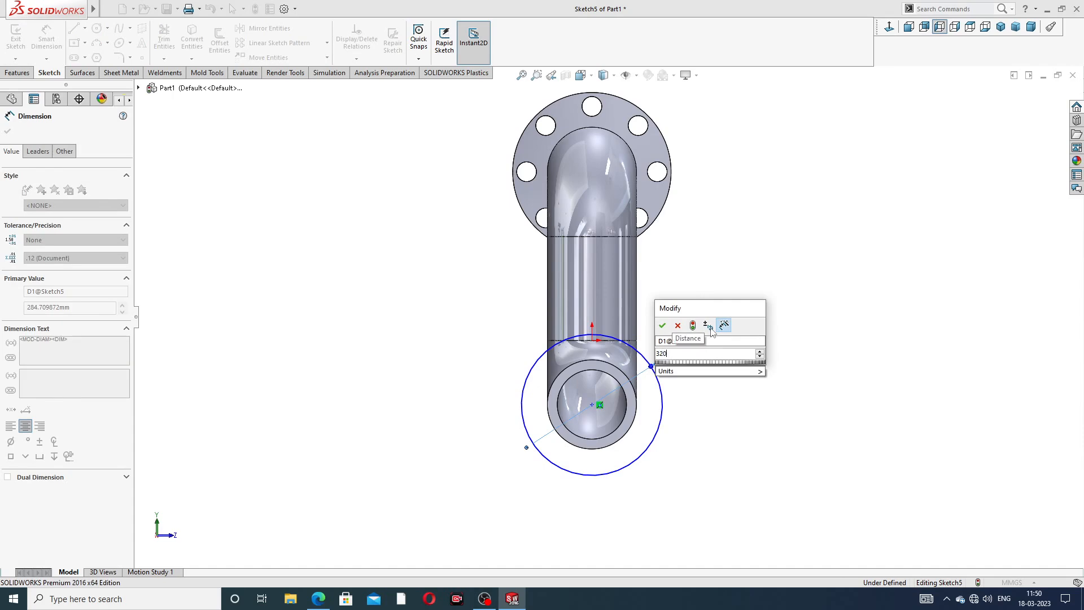
key(Return)
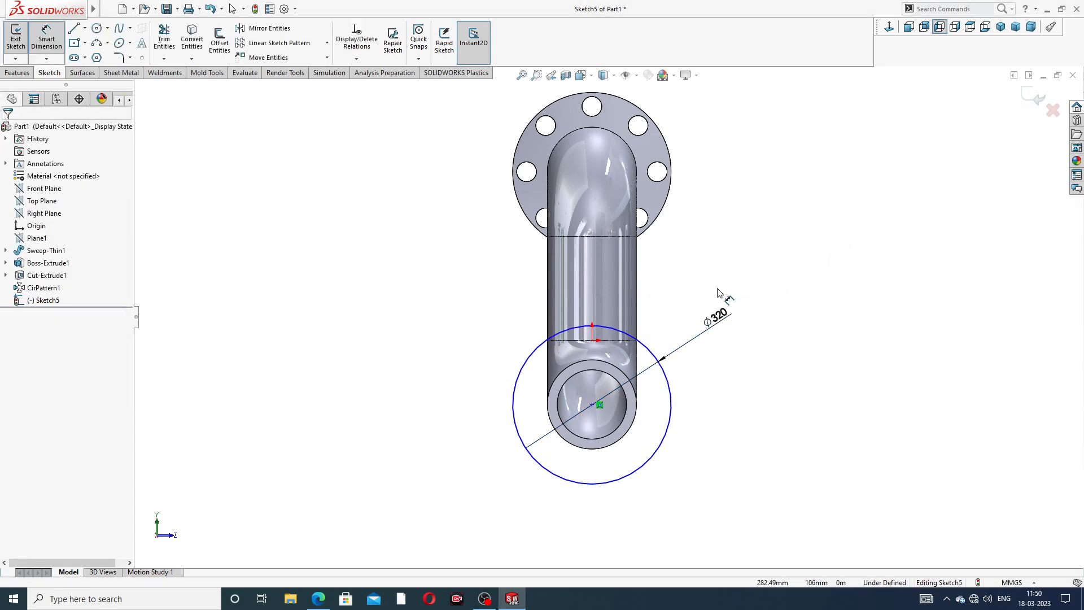
scroll(734, 265, up, 2)
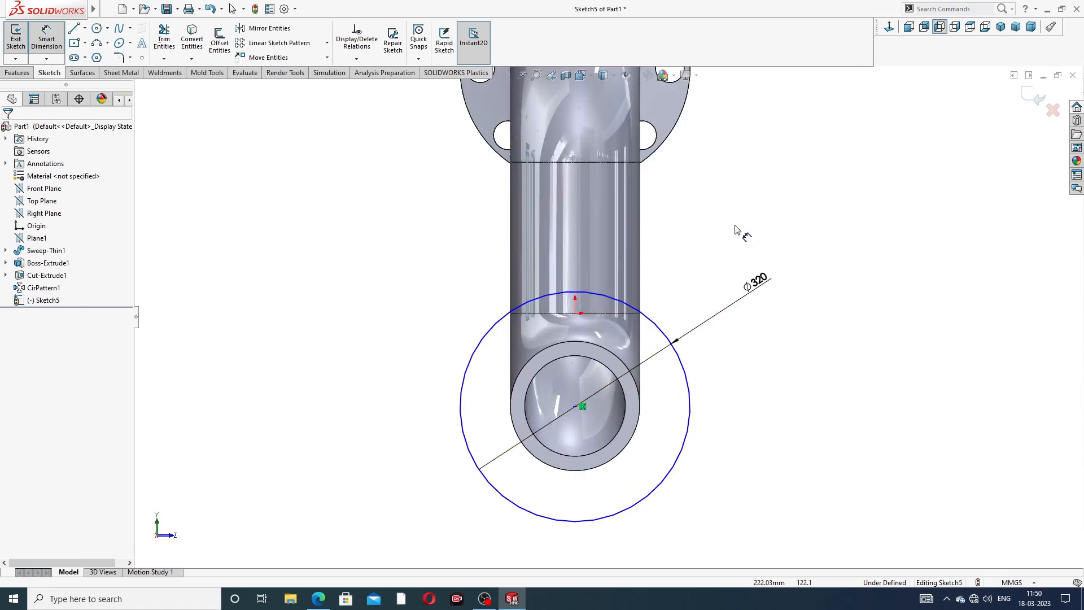
right_click(735, 229)
click(759, 165)
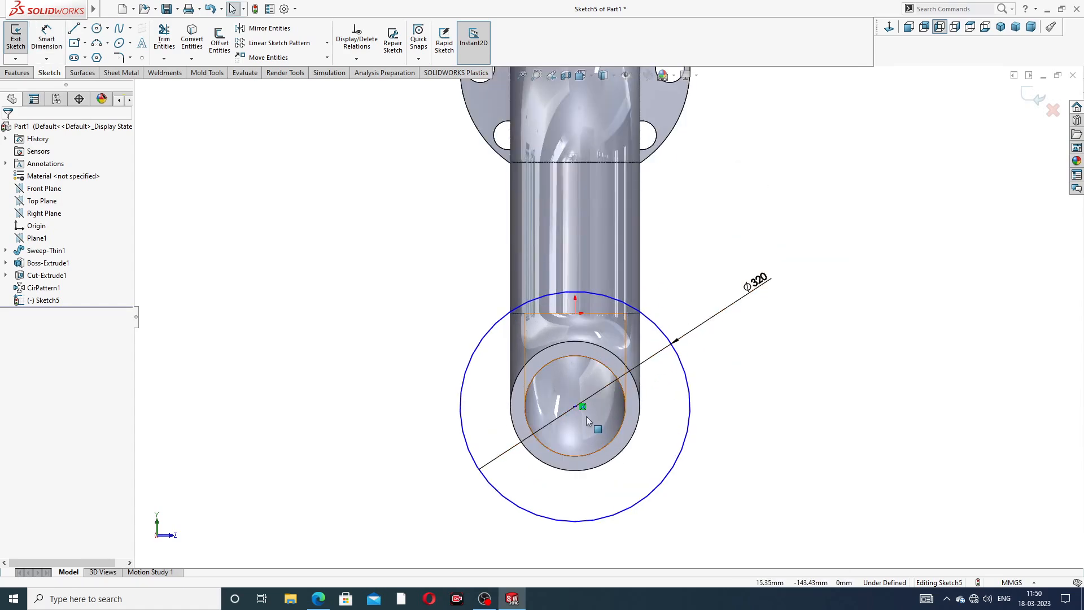
Convert the outer edge of the pipe's open end face into sketch geometry
scroll(586, 416, down, 2)
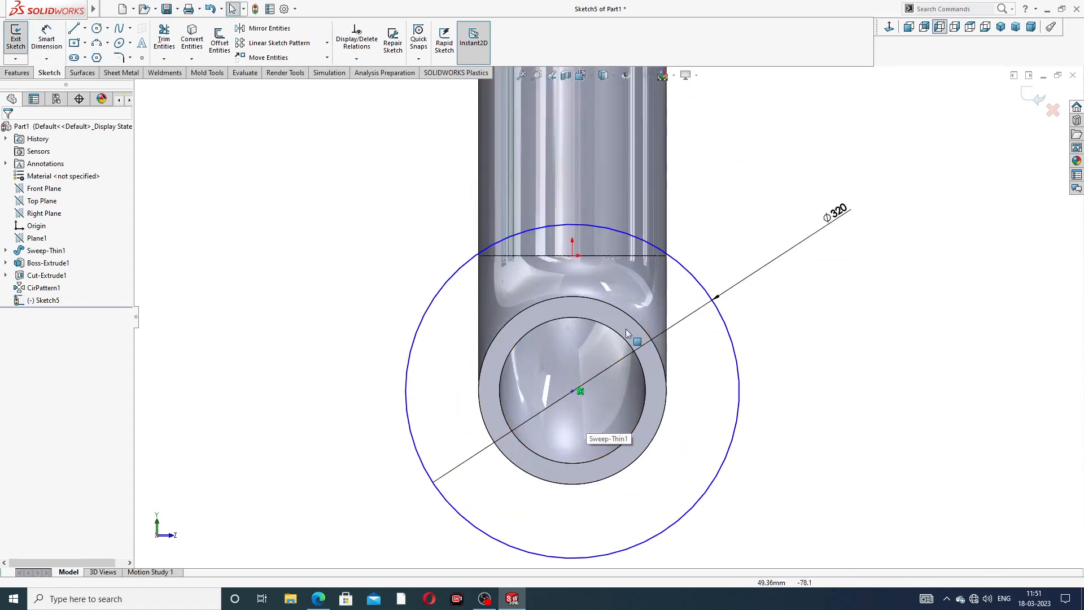
click(555, 297)
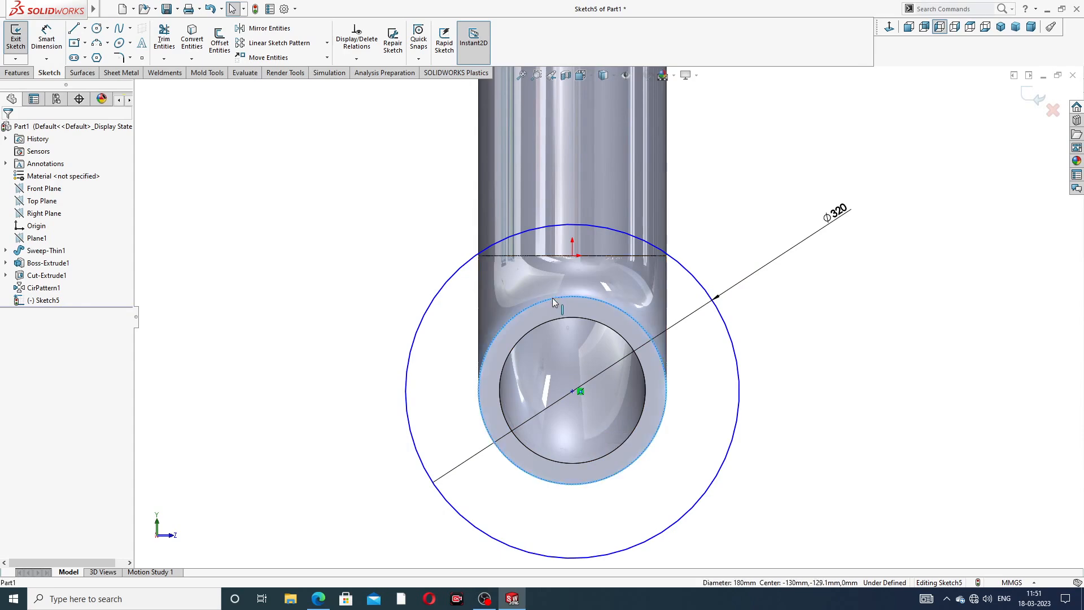
click(192, 43)
scroll(608, 317, up, 2)
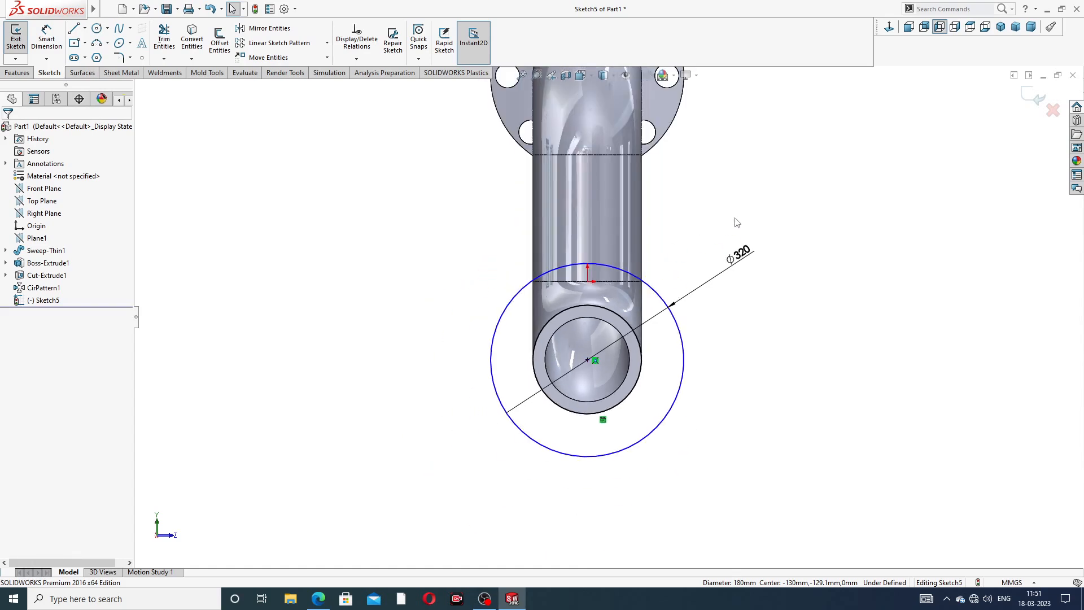
Add a Vertical relation between the origin and the flange circle's centre
click(587, 282)
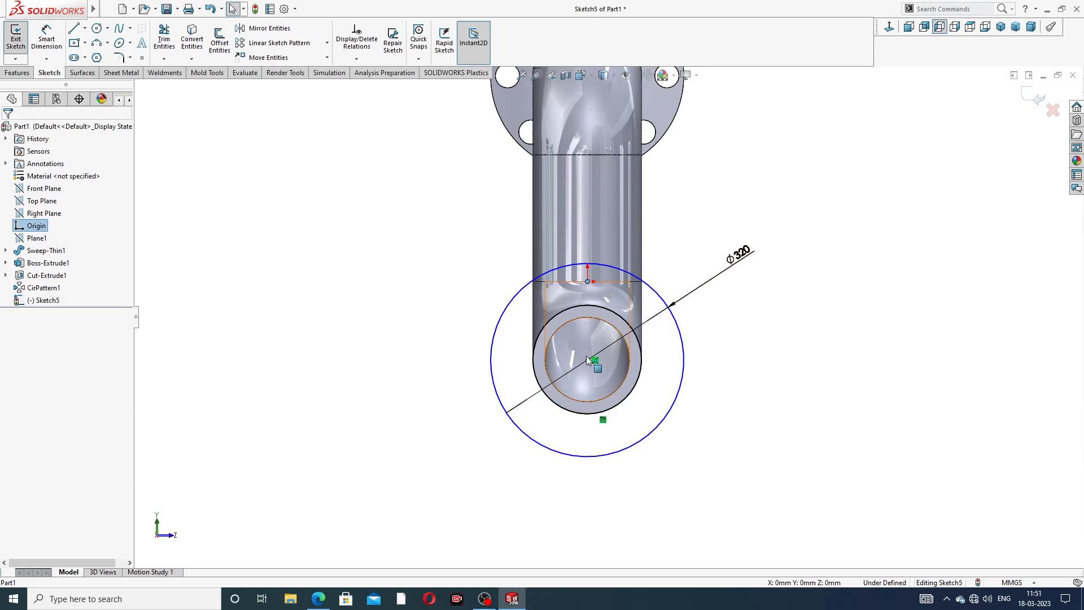
ctrl+click(587, 360)
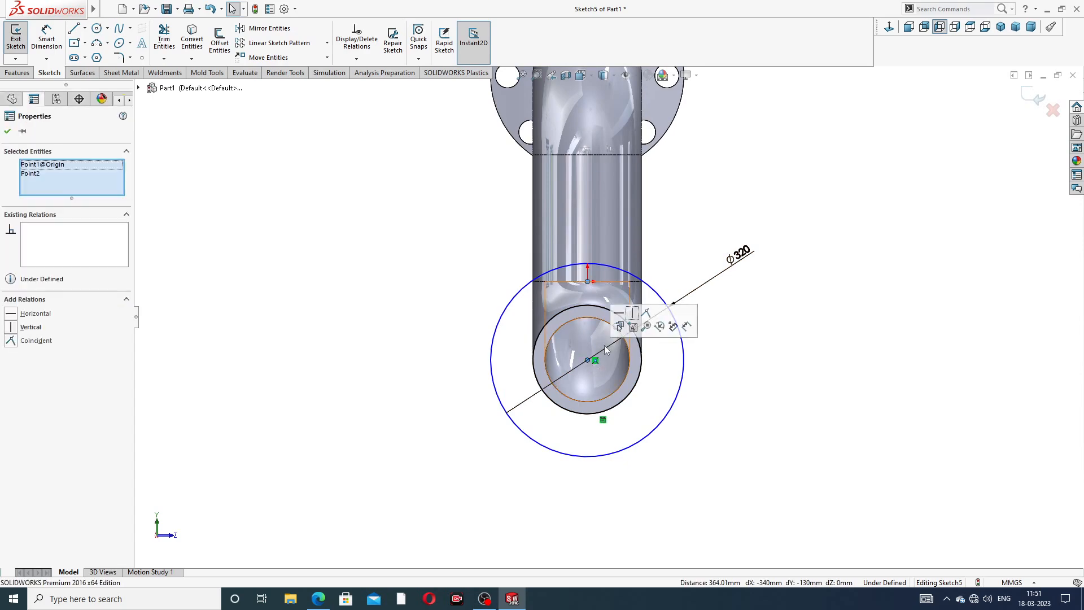
click(632, 314)
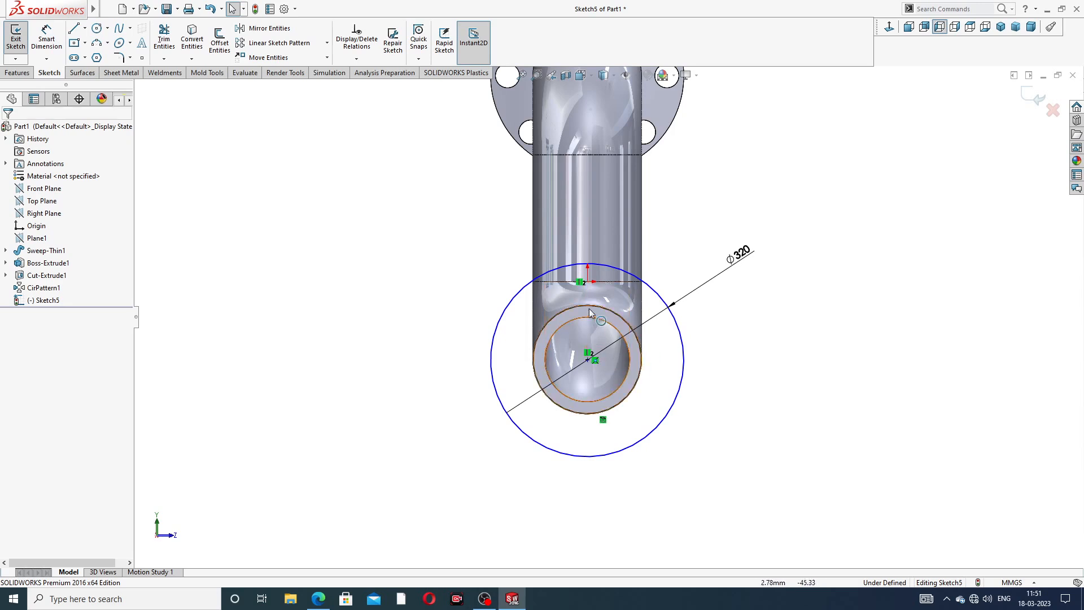
scroll(641, 360, down, 2)
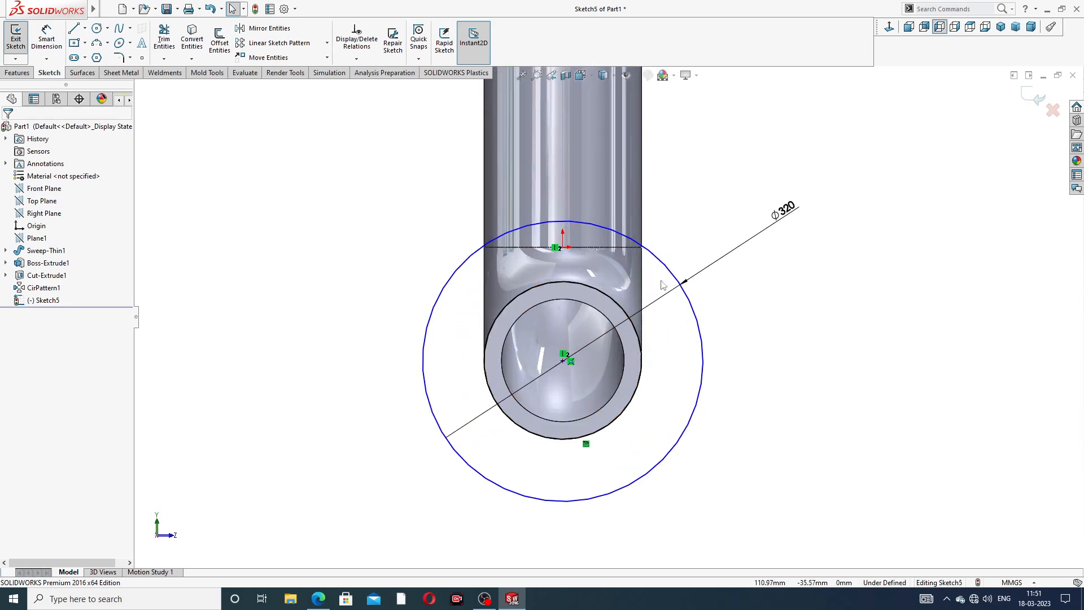
Merge the 320 mm flange circle's centre point with the centre of the converted pipe edge
drag(785, 211, 756, 236)
scroll(666, 305, up, 3)
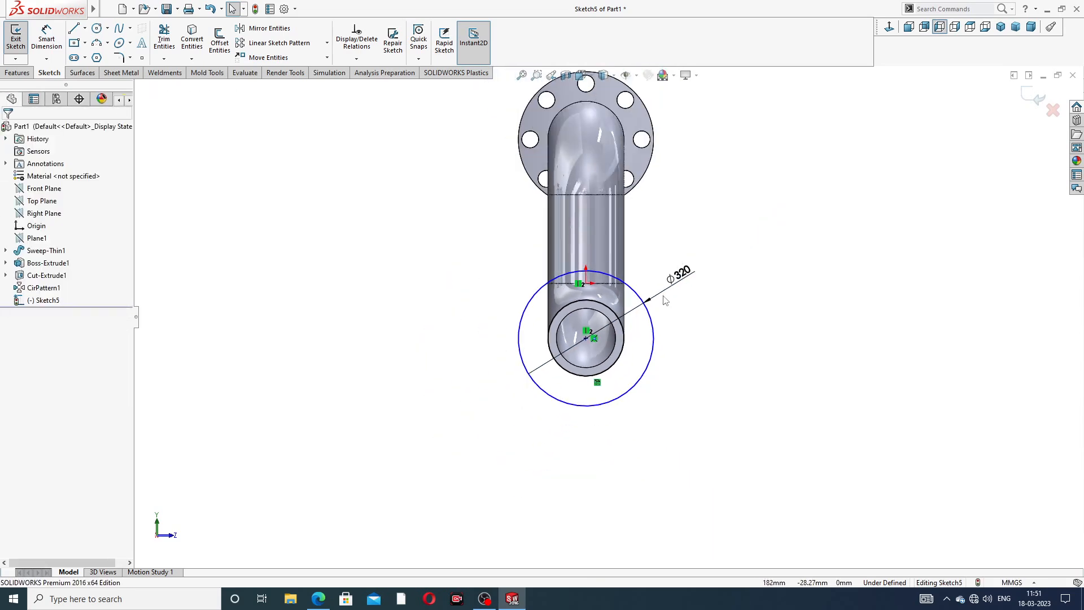
mouse_move(665, 301)
middle_down()
mouse_move(489, 291)
mouse_move(681, 287)
middle_up()
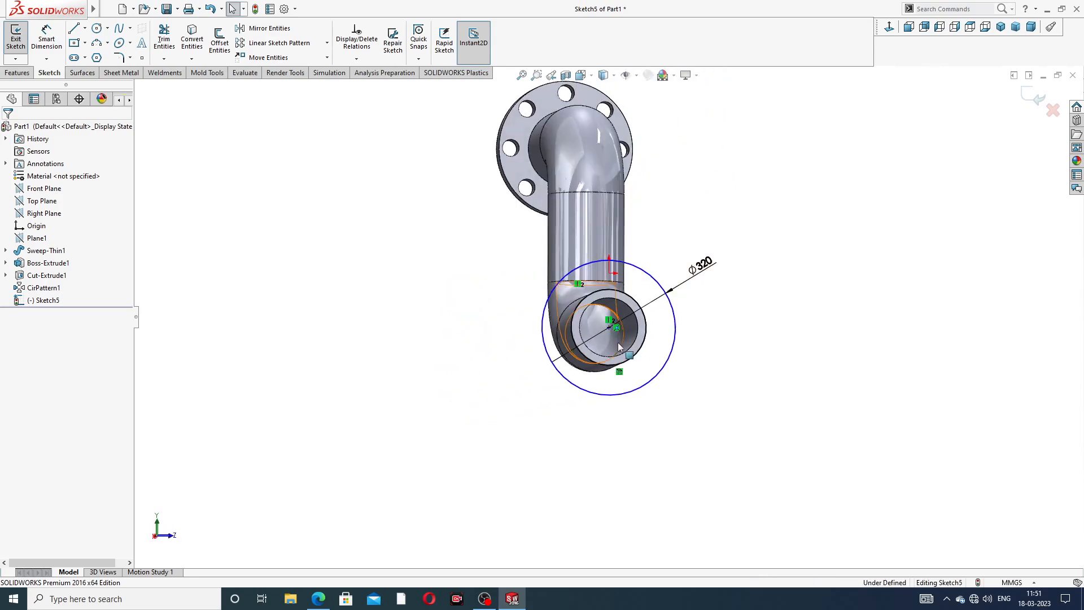
scroll(619, 347, down, 8)
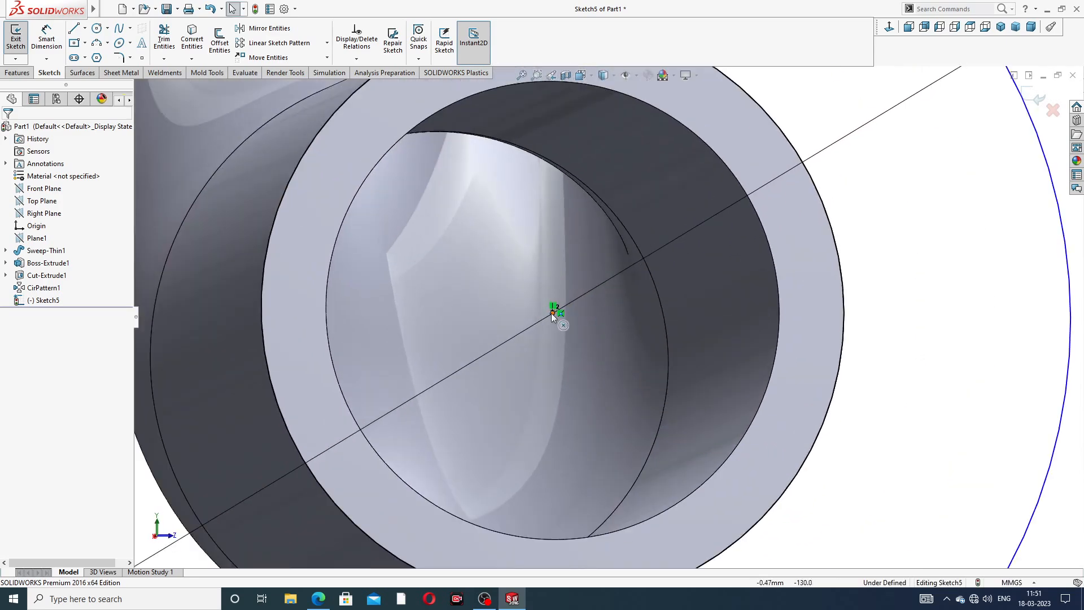
scroll(551, 310, down, 5)
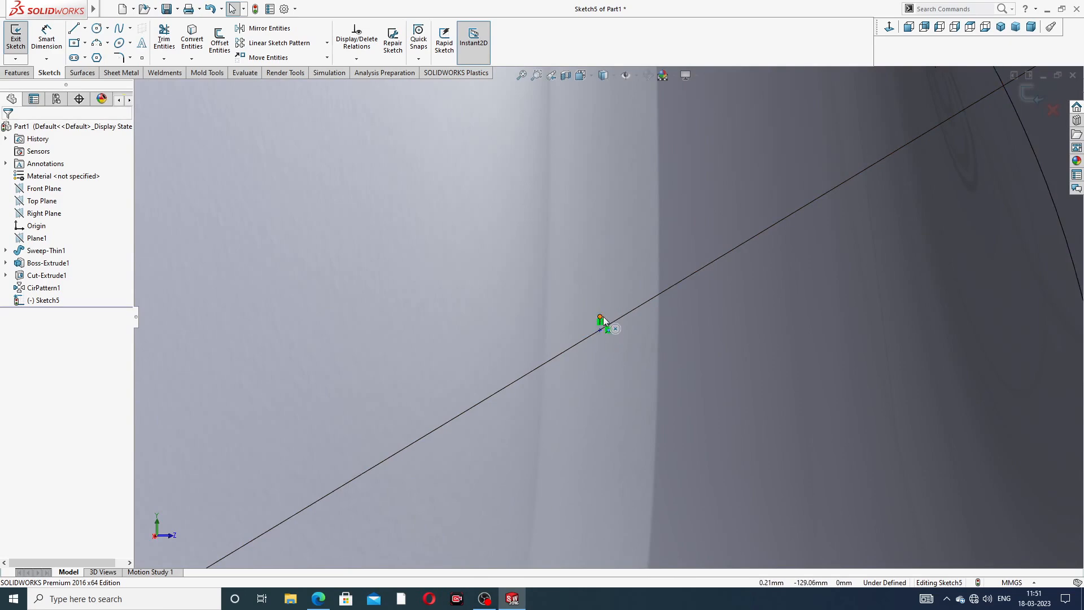
click(602, 317)
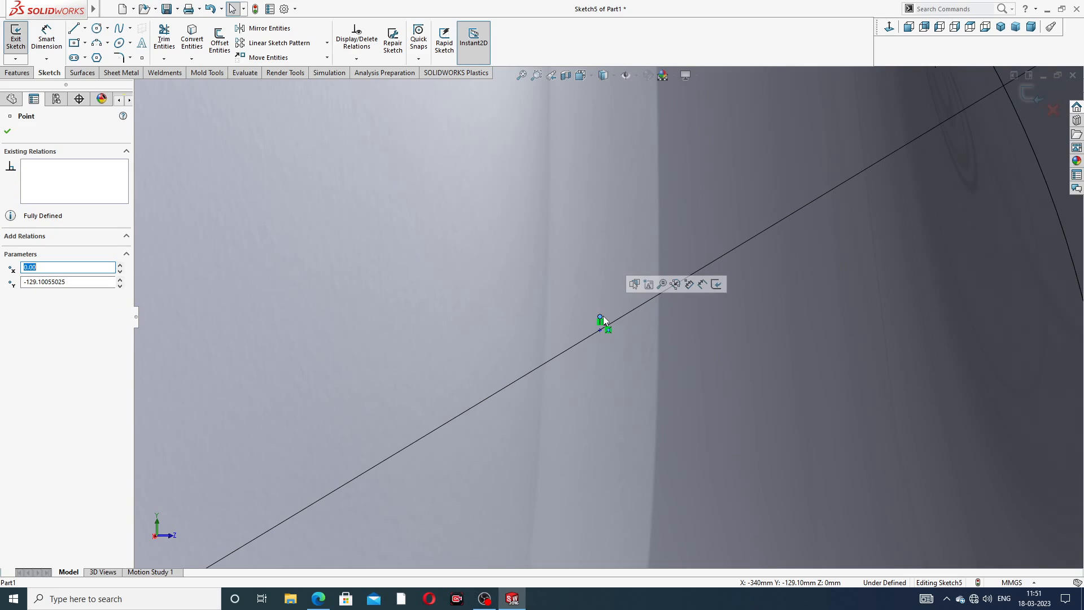
ctrl+click(599, 329)
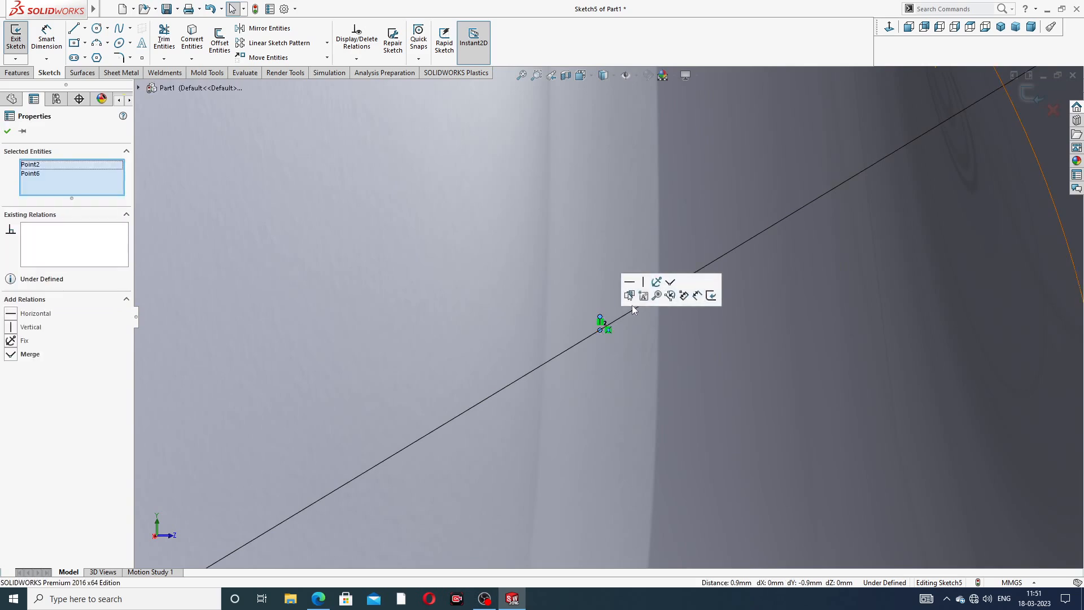
click(669, 283)
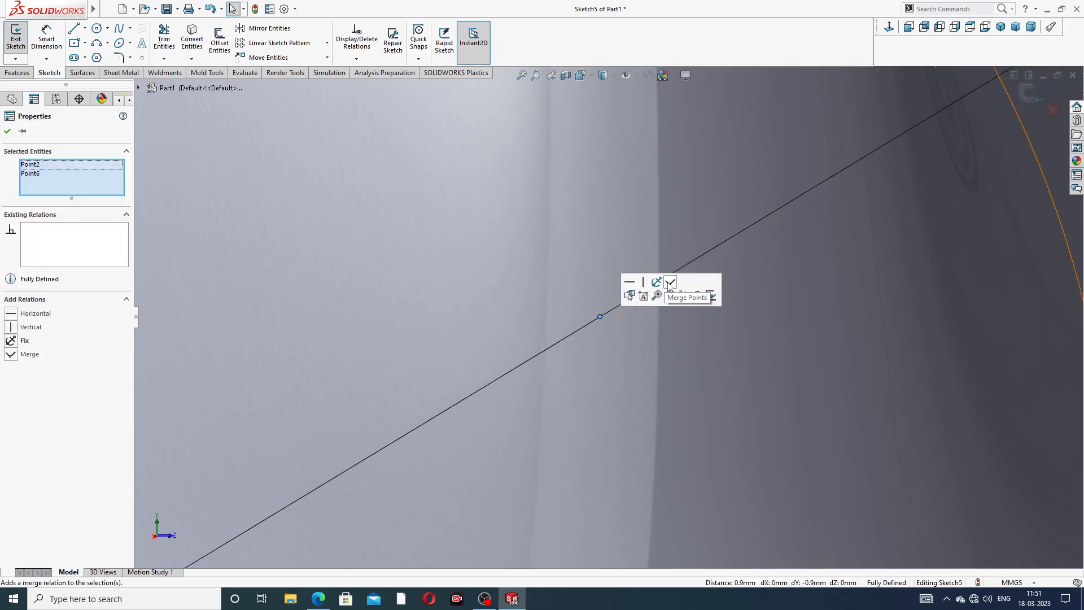
scroll(693, 333, up, 8)
scroll(697, 337, up, 5)
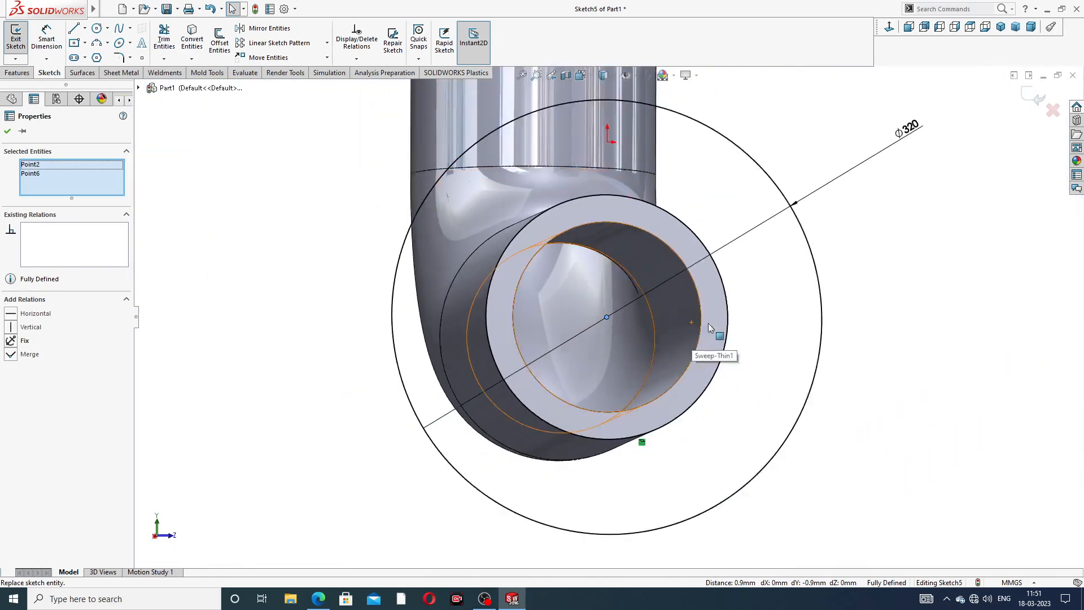
key(Escape)
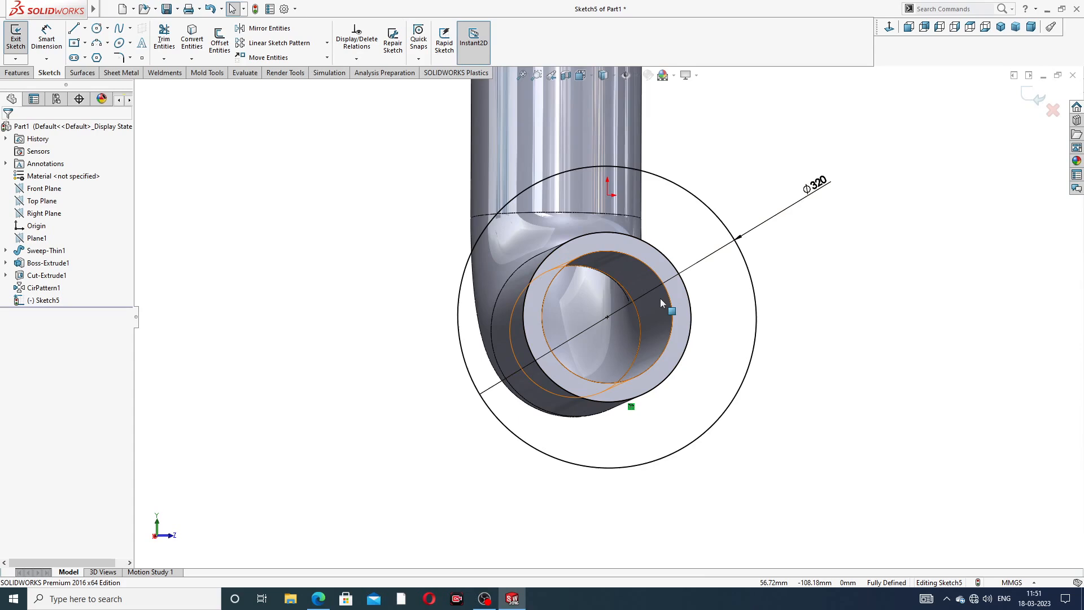
Extrude the flange sketch 40 mm blind, reversed so it runs back along the pipe, with the result merged
scroll(671, 291, up, 6)
middle_drag(660, 282, 712, 280)
scroll(721, 295, down, 4)
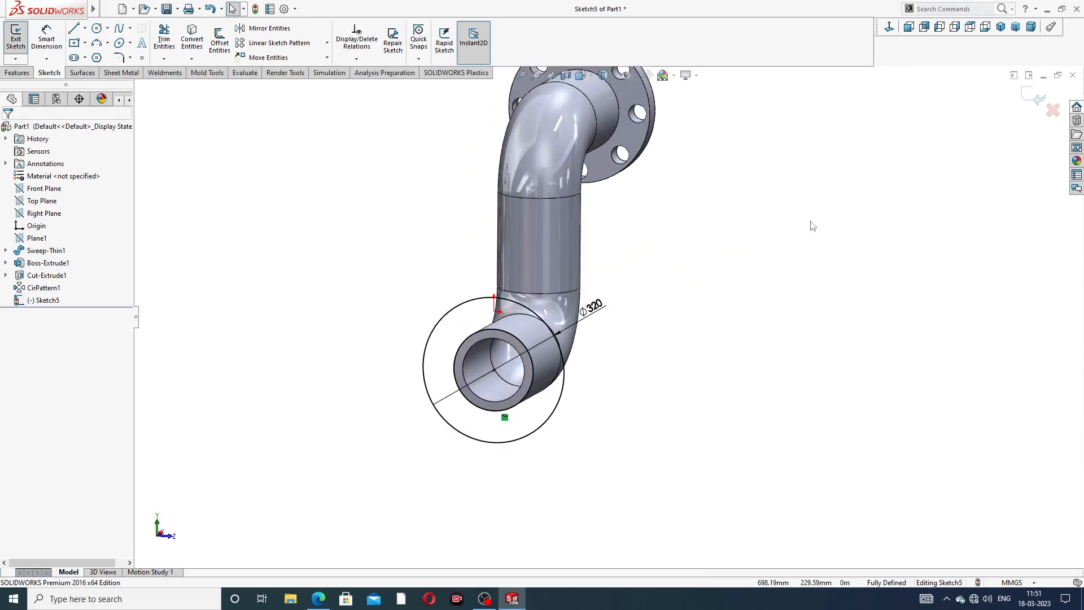
click(1036, 99)
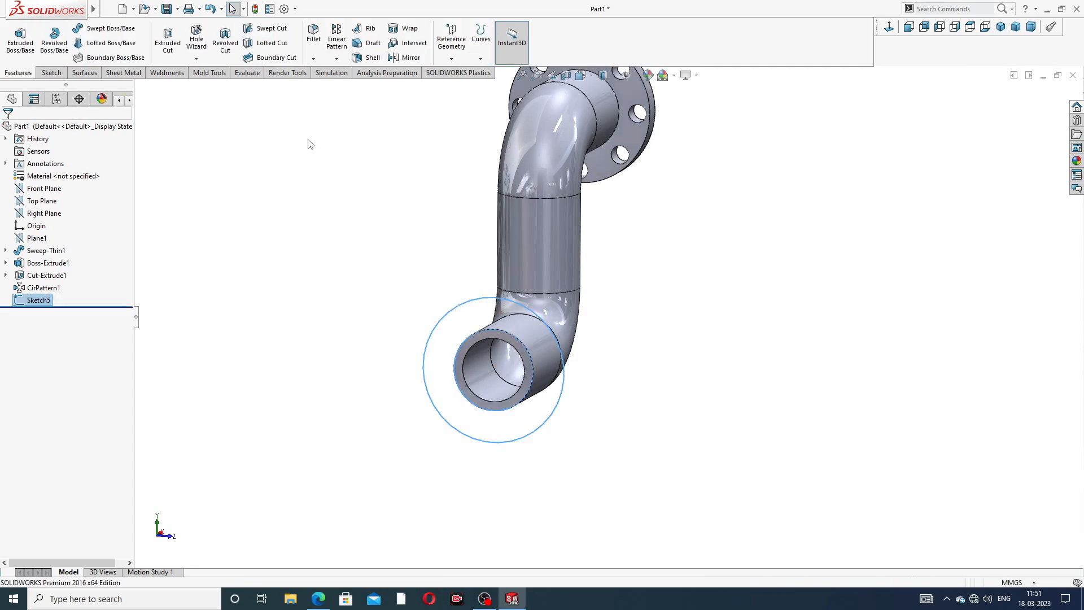
click(20, 39)
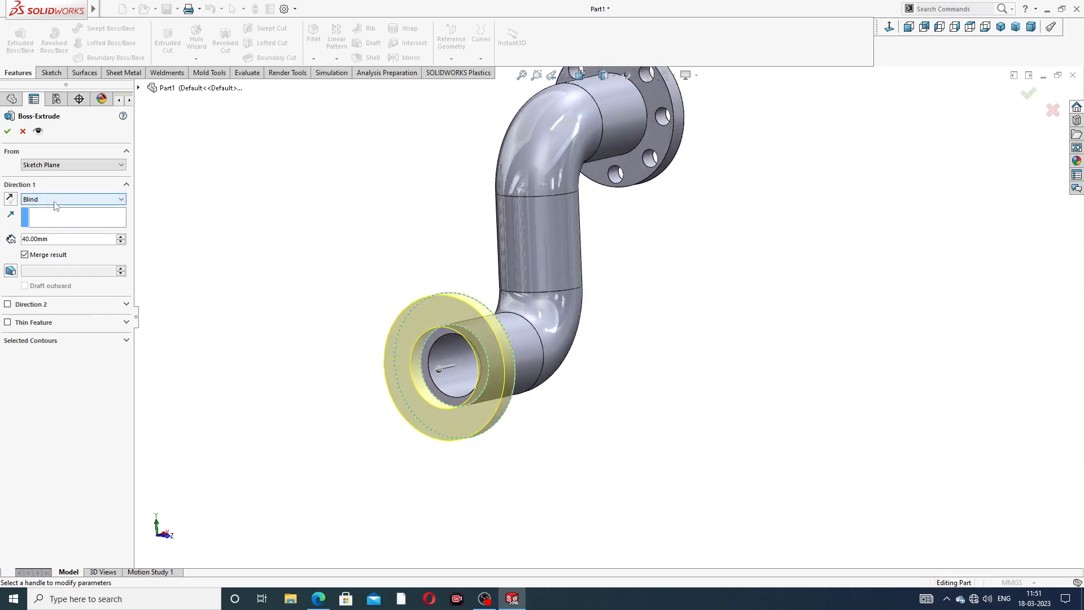
click(10, 199)
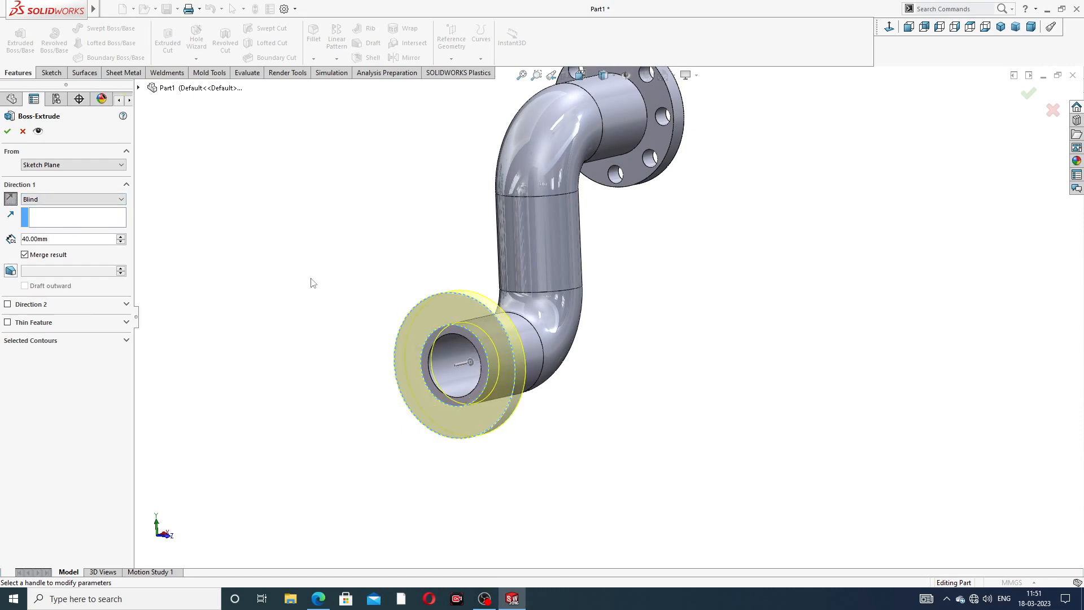
middle_drag(310, 281, 260, 291)
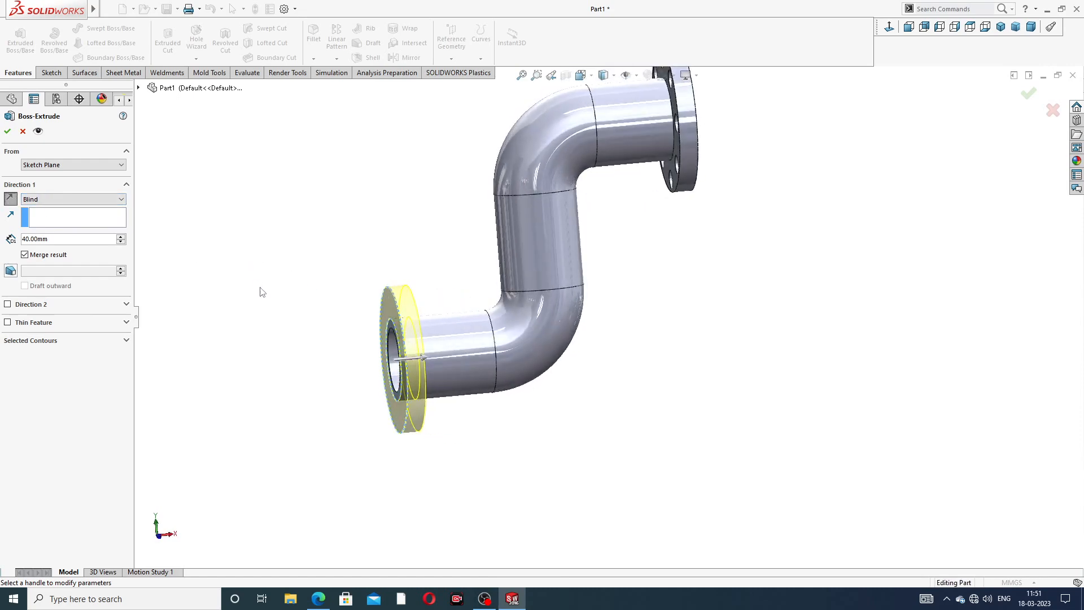
click(7, 131)
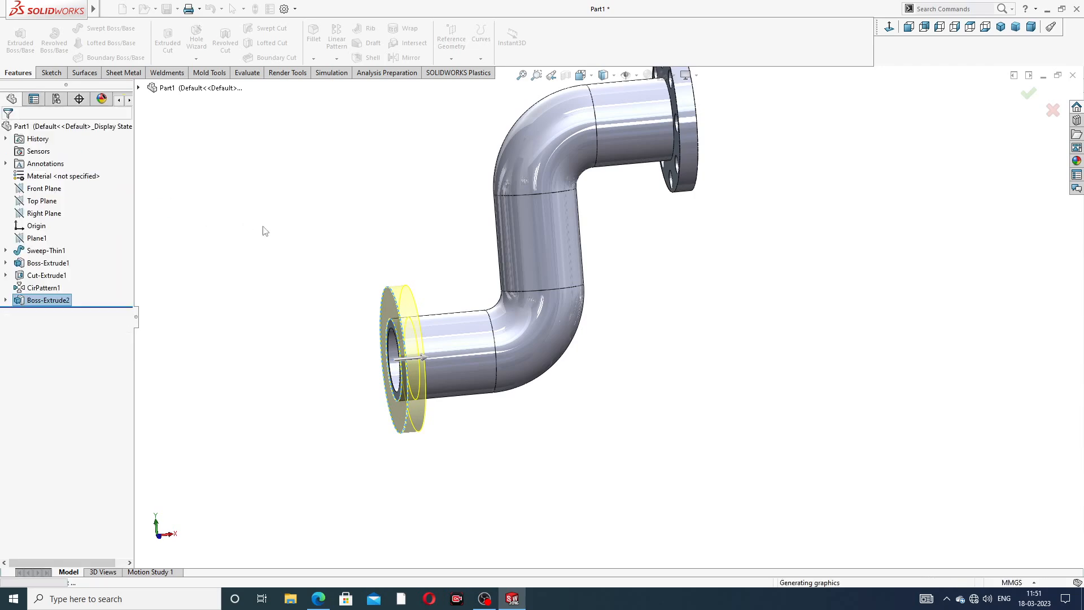
Sketch a circle about 42 mm in diameter on the new flange's outer face, directly above the bore
scroll(362, 316, down, 4)
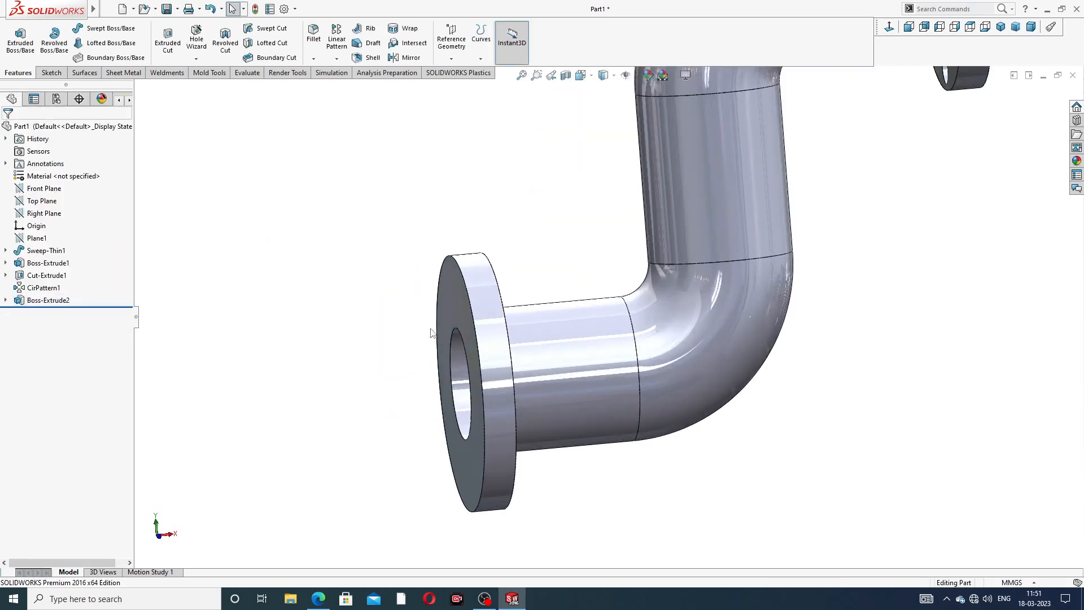
middle_drag(430, 328, 497, 274)
scroll(503, 277, down, 2)
click(497, 272)
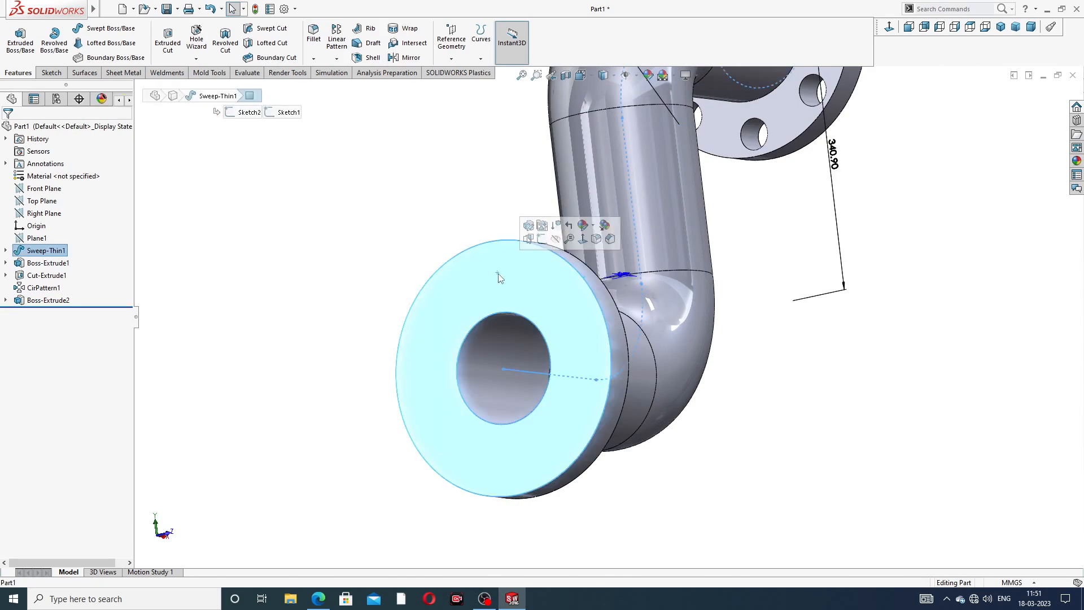
click(541, 237)
click(890, 27)
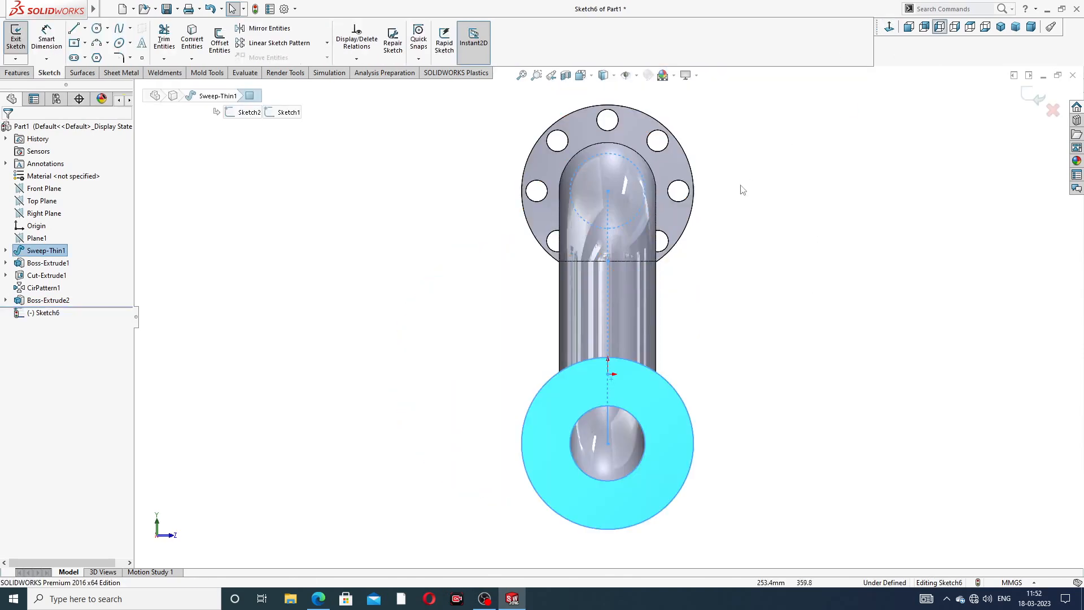
click(102, 31)
scroll(590, 406, down, 3)
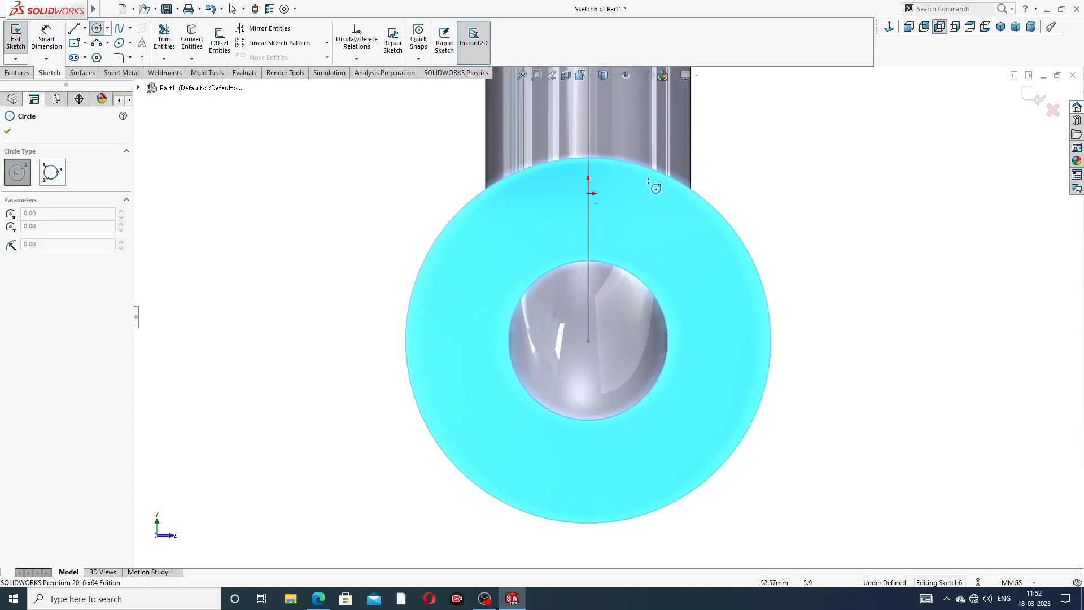
click(588, 201)
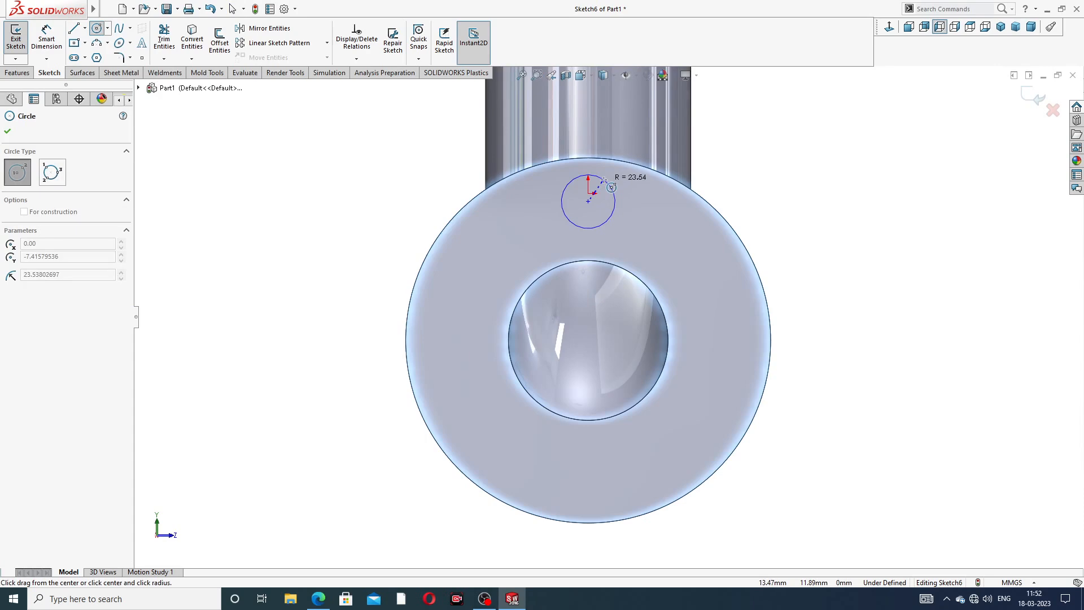
click(611, 191)
right_click(731, 144)
click(755, 158)
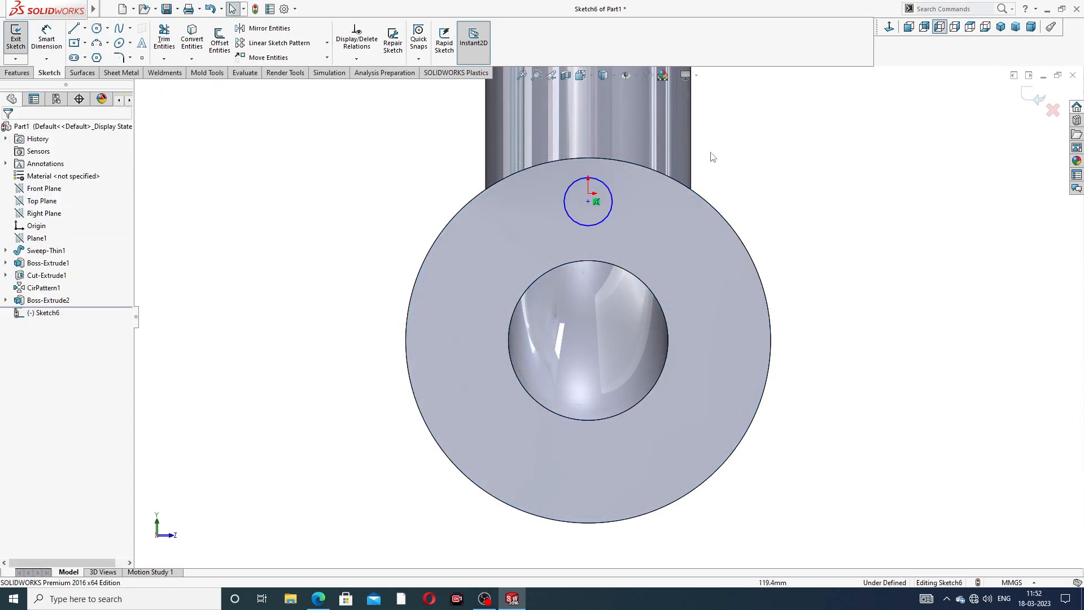
Dimension the bolt hole circle's diameter as 40 mm
click(46, 37)
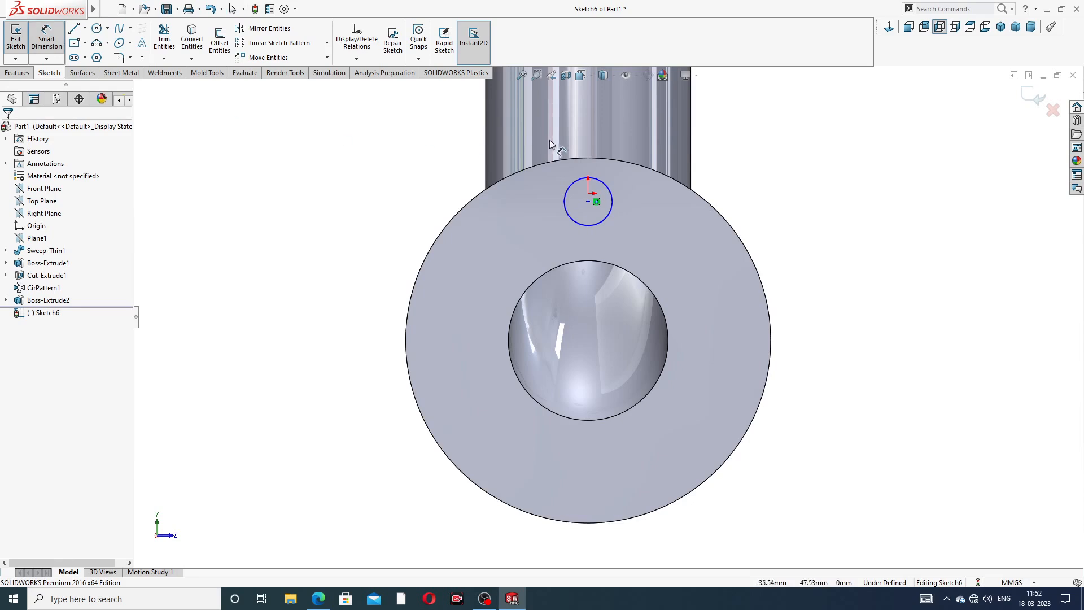
click(597, 176)
click(705, 161)
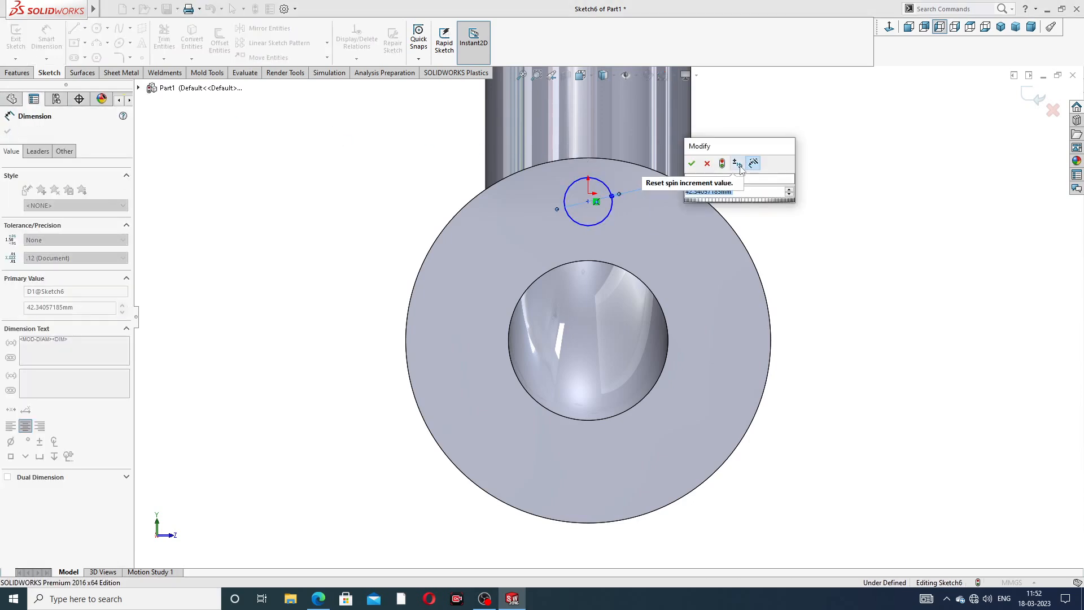
text(40)
key(Return)
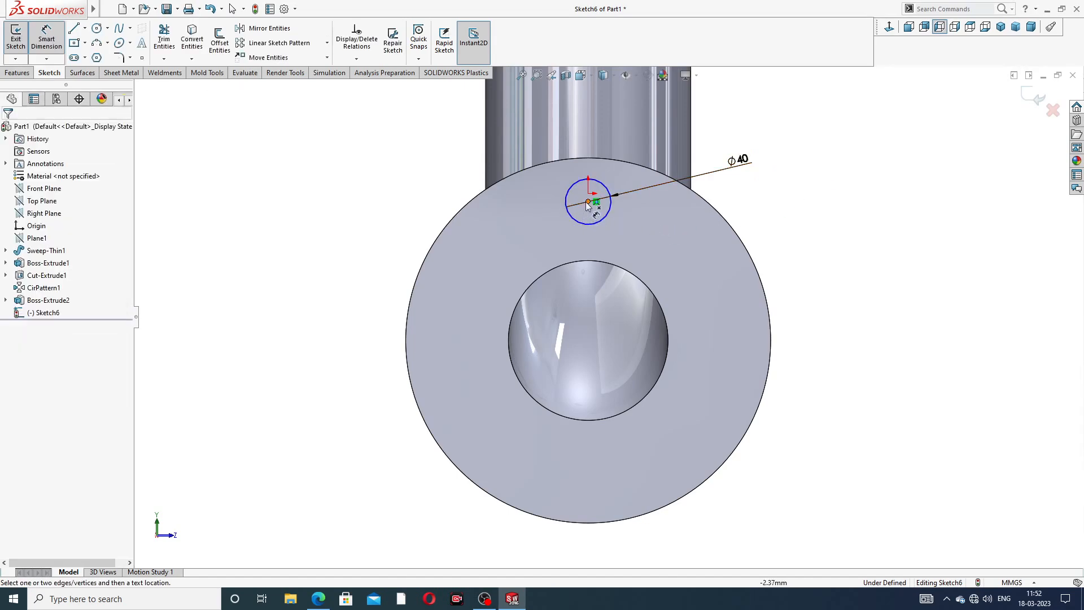
Dimension the vertical distance between the bolt hole circle's centre and the bore as 132 mm
click(613, 271)
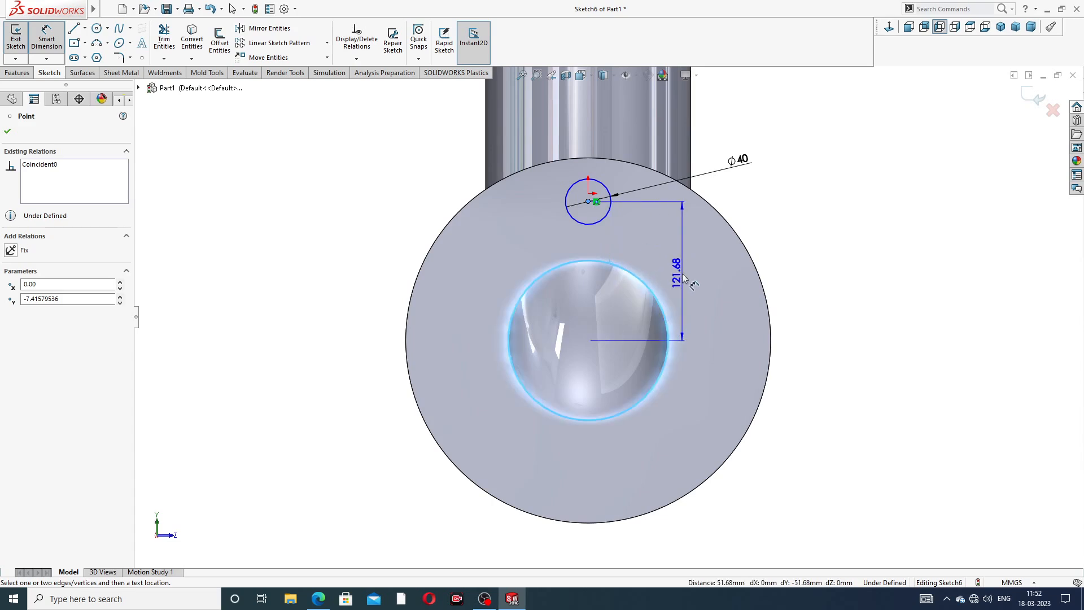
click(684, 278)
text(132)
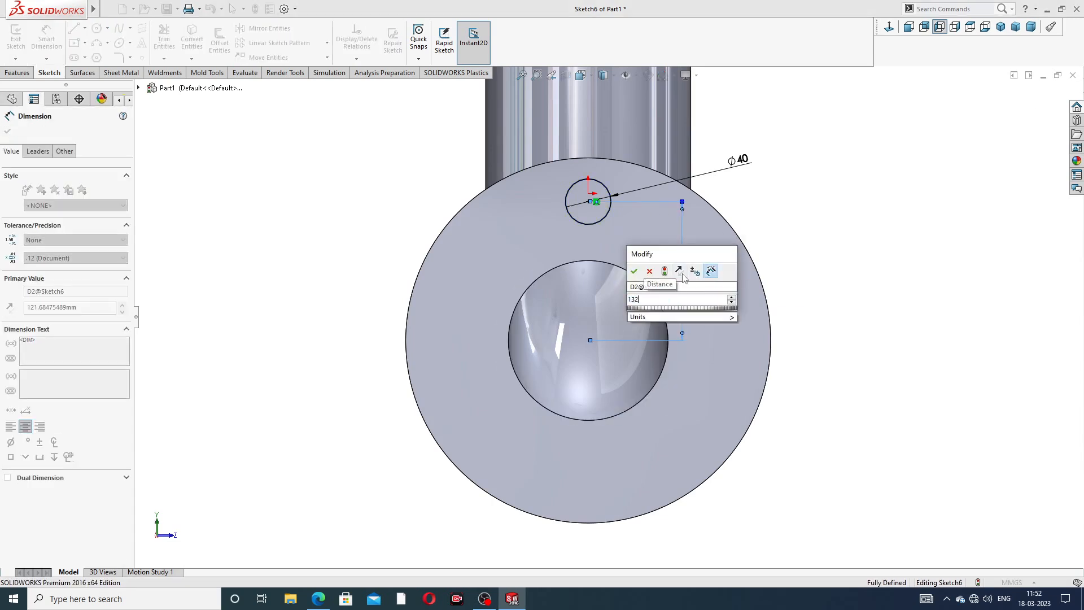
key(Return)
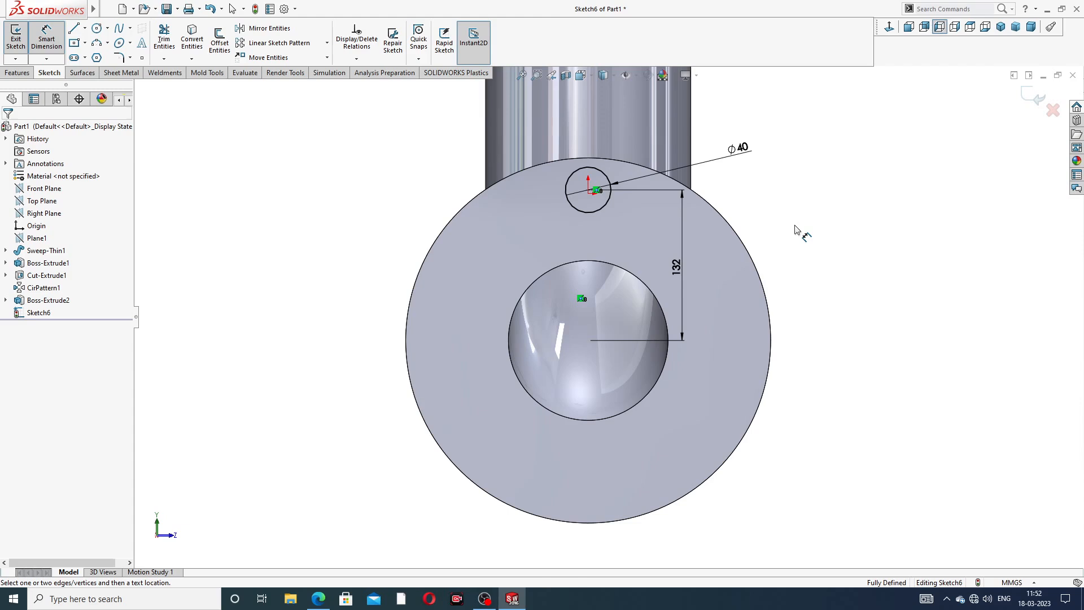
right_click(816, 165)
click(843, 168)
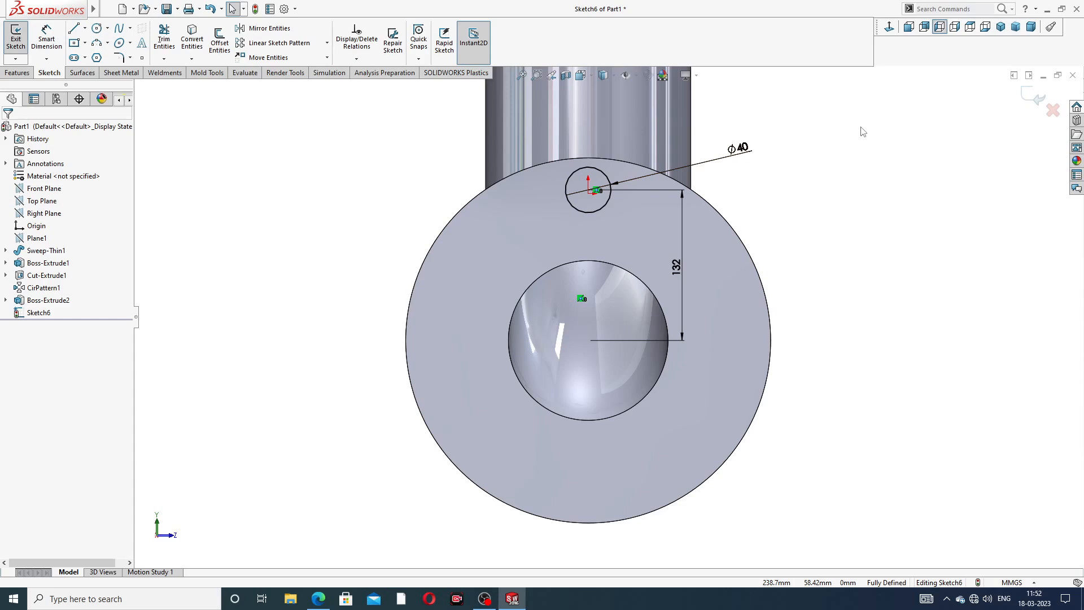
Cut the hole circle through the flange with an Extruded Cut set to Up To Surface, ending at the flange's back face
click(1028, 100)
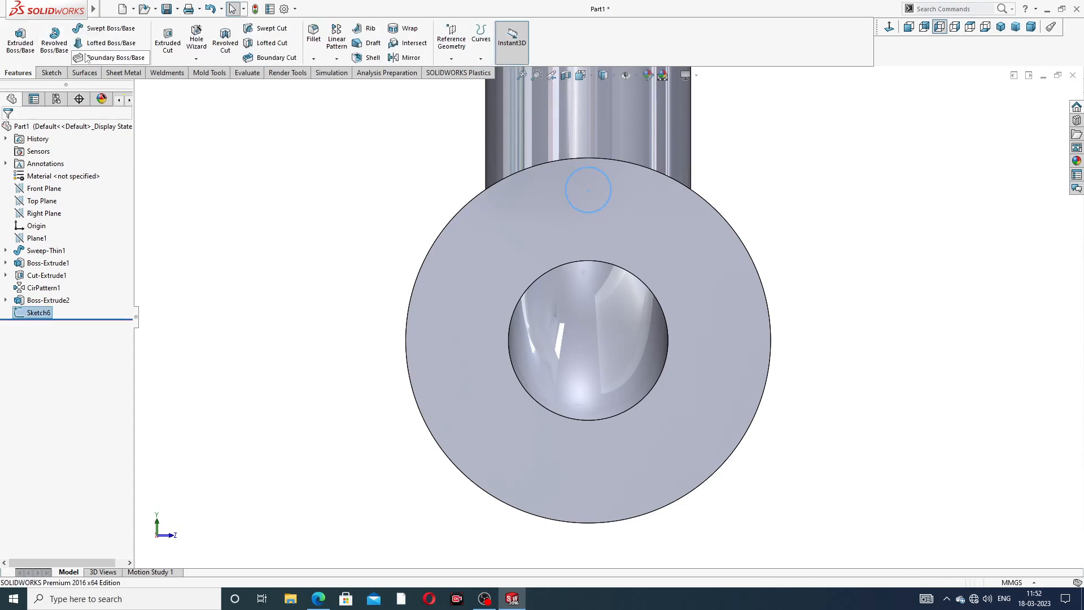
click(168, 40)
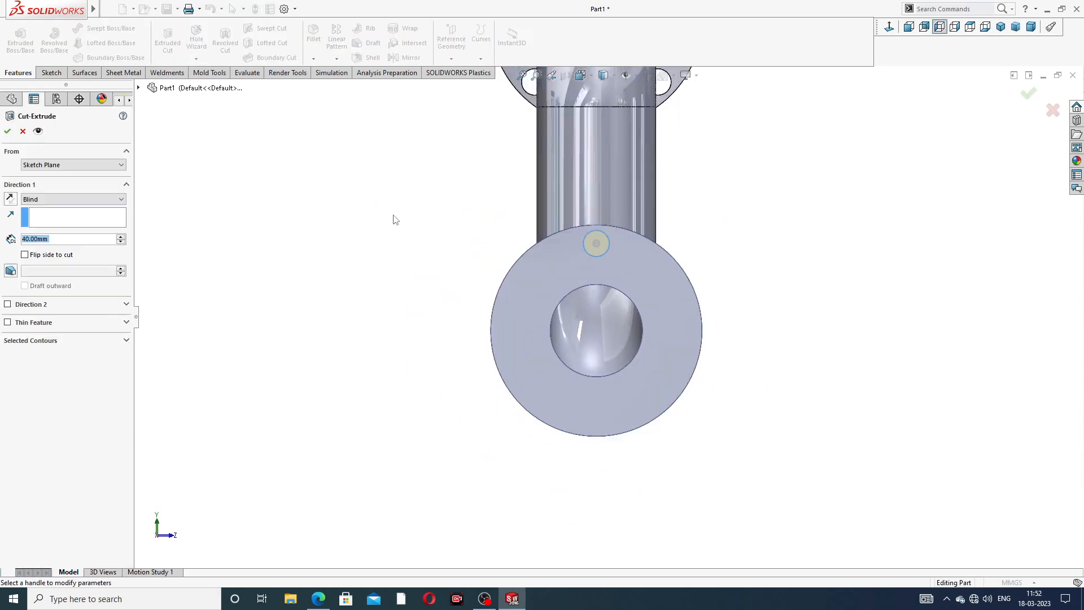
click(62, 199)
click(57, 246)
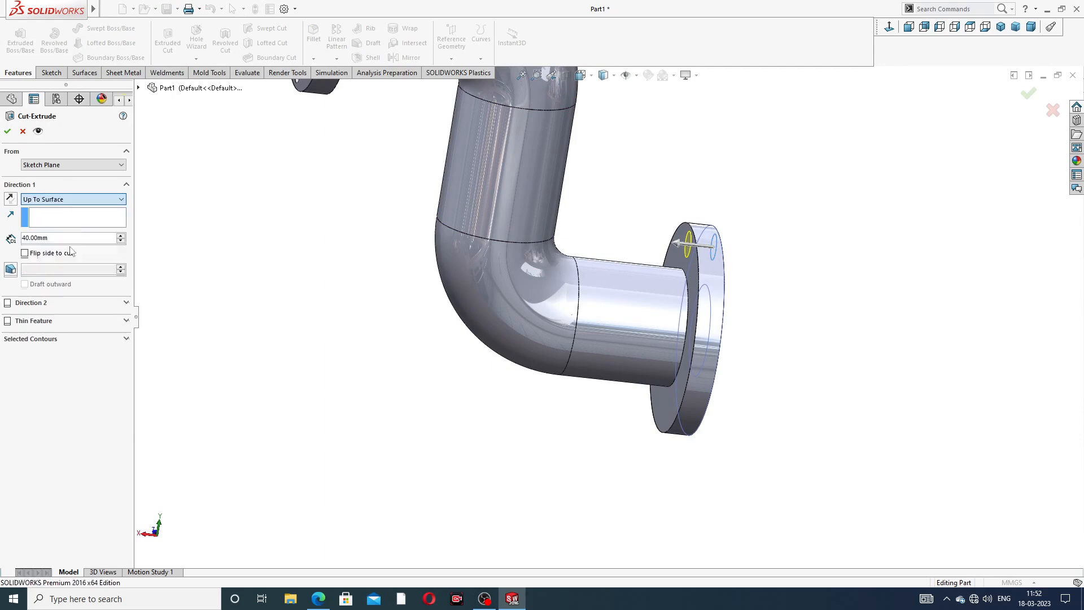
middle_drag(623, 260, 726, 254)
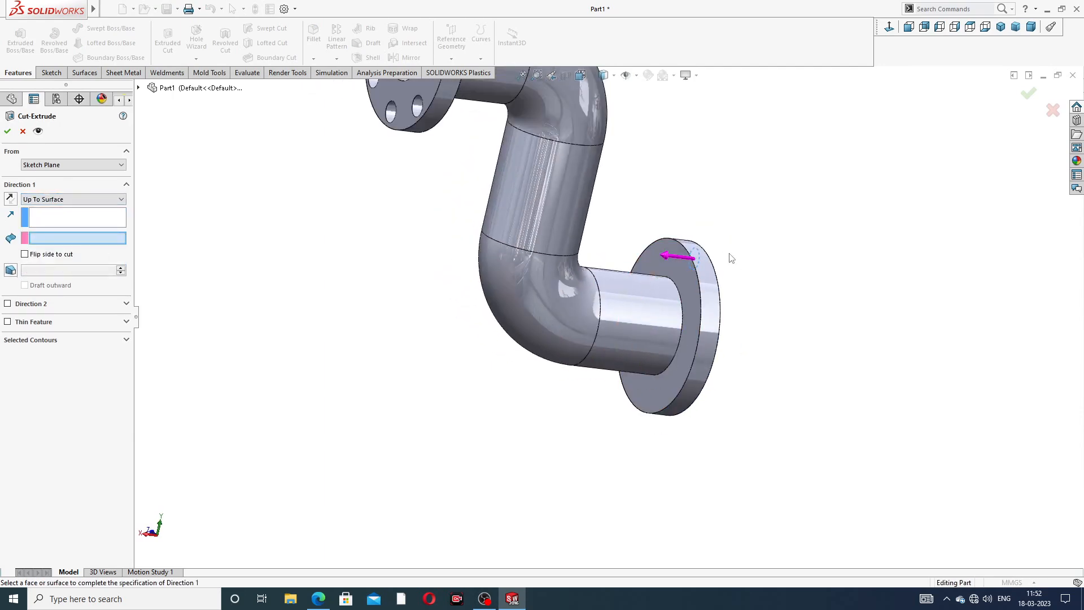
click(687, 269)
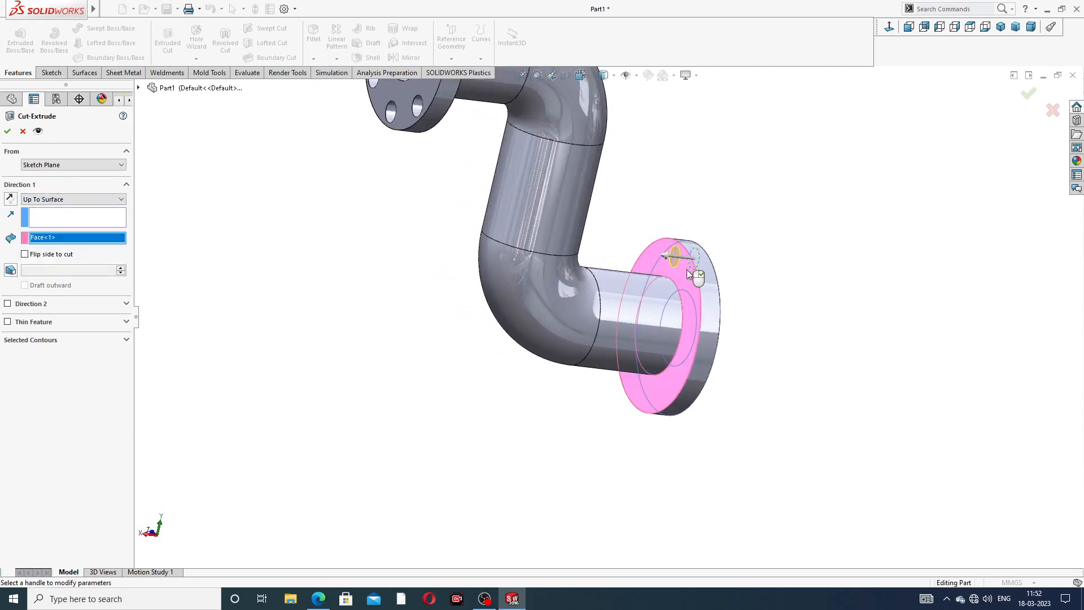
click(1029, 94)
Pattern the bolt hole cut circularly about the flange's outer edge, with 8 equally spaced instances over 360 degrees
middle_drag(823, 218, 649, 272)
scroll(564, 304, down, 5)
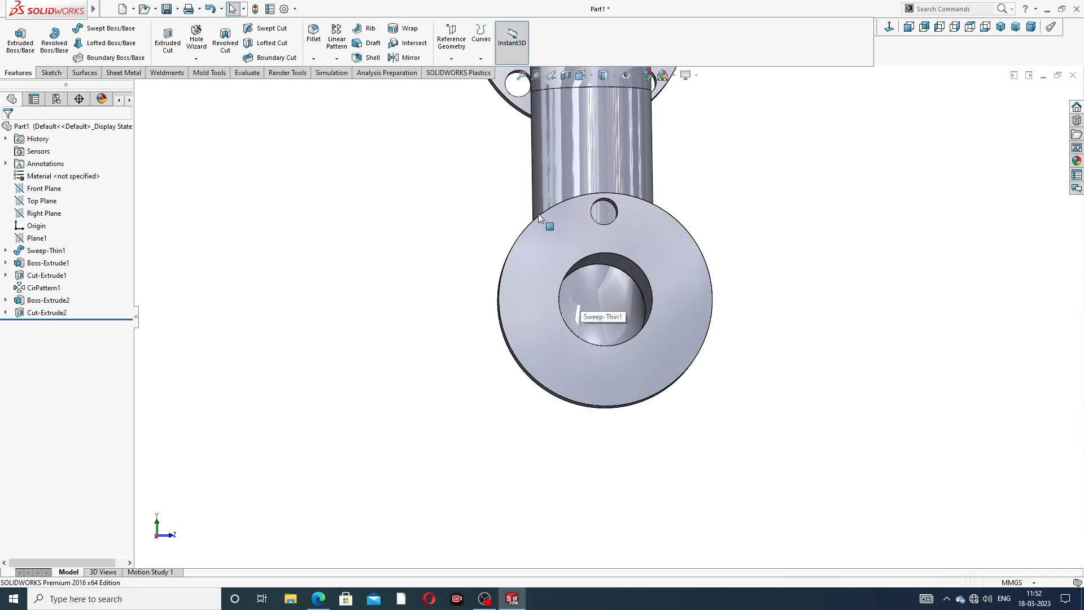
click(336, 60)
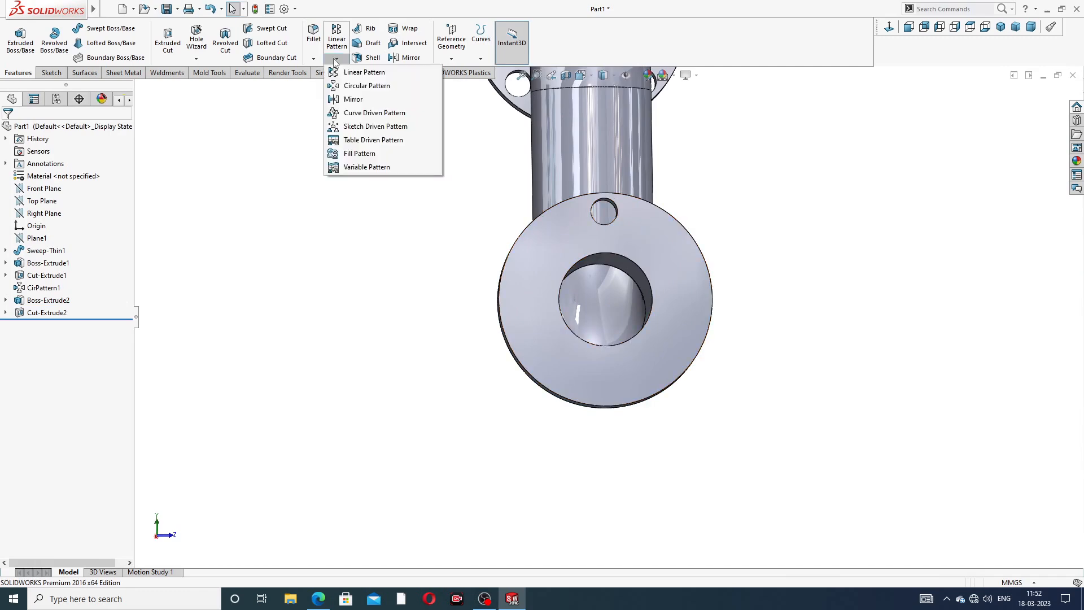
click(355, 87)
scroll(440, 215, down, 2)
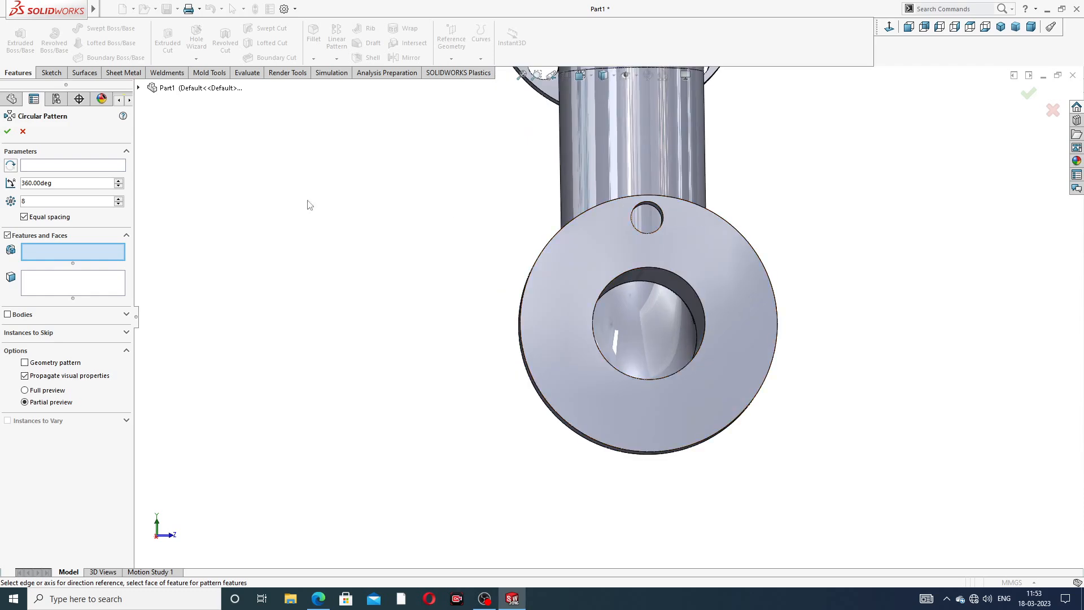
click(94, 166)
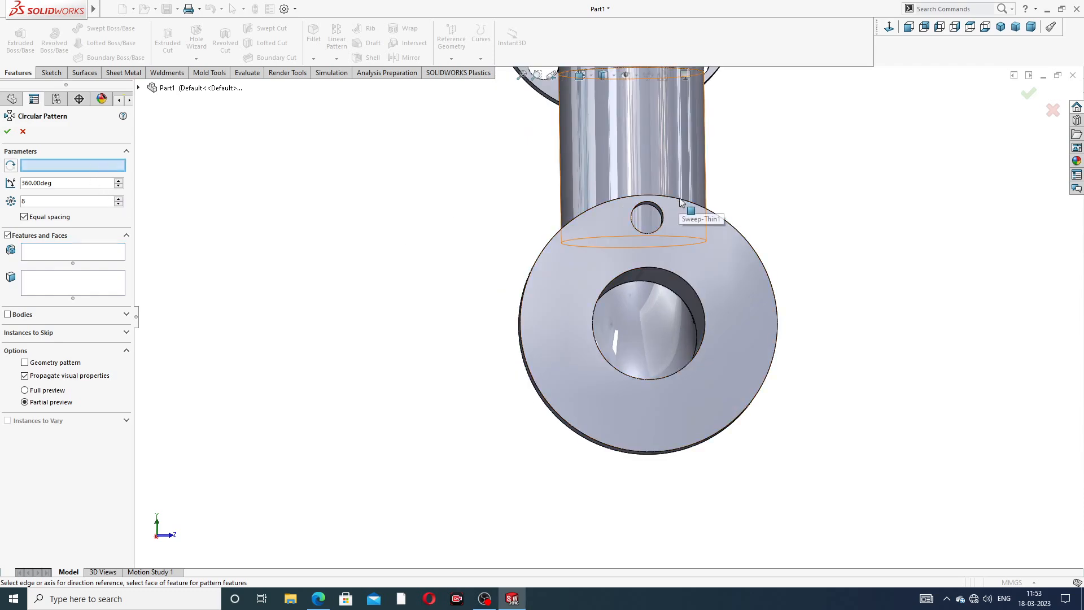
click(737, 229)
scroll(672, 238, down, 3)
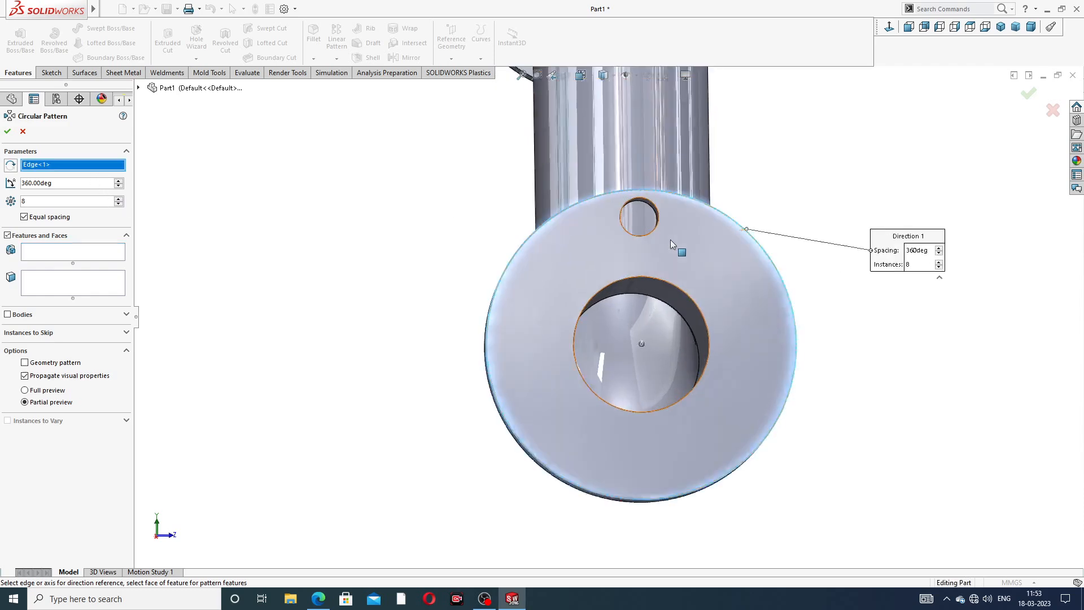
click(51, 250)
scroll(460, 273, down, 3)
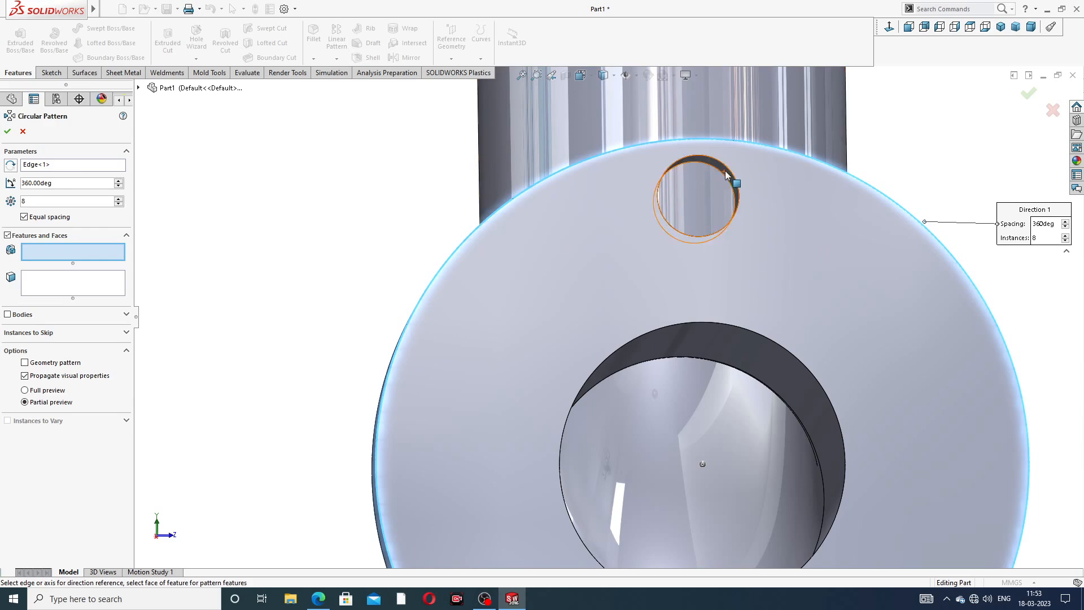
click(731, 174)
scroll(609, 317, up, 4)
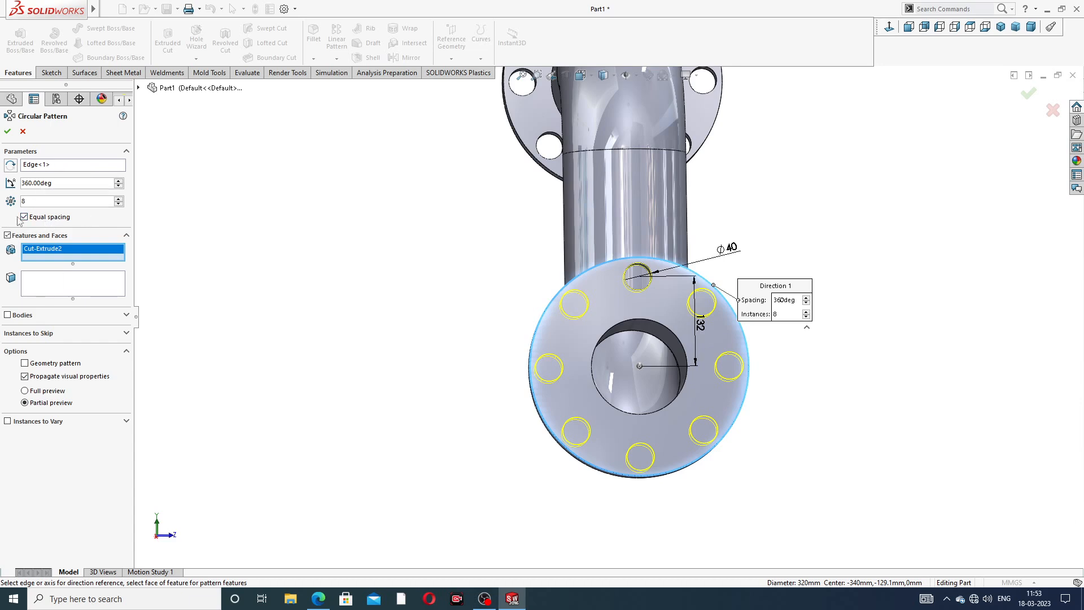
click(7, 131)
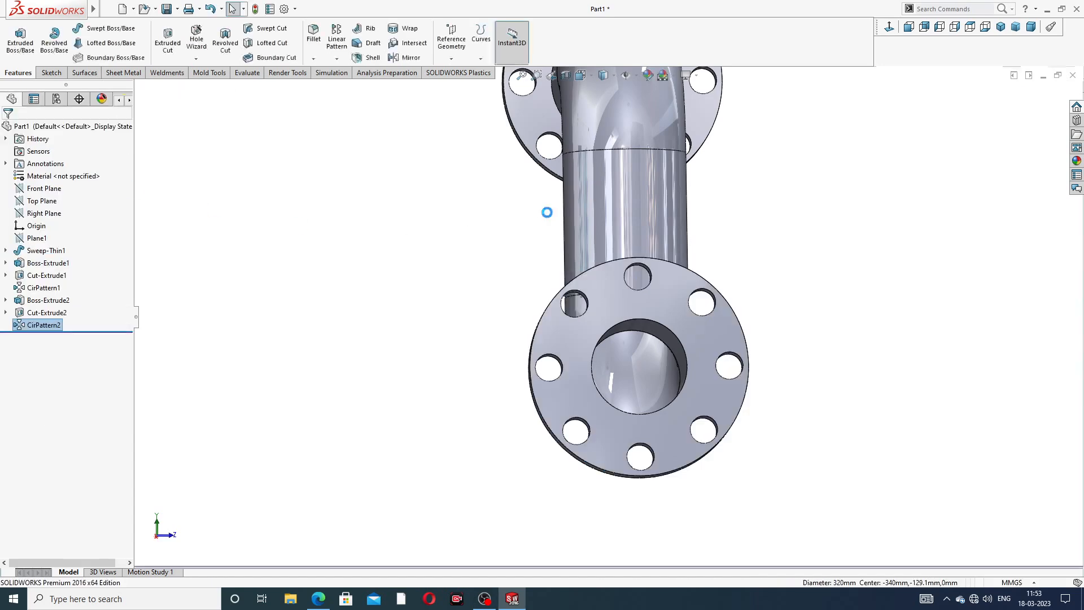
click(473, 240)
Apply a nickel appearance from the metal appearances to the whole pipe part
scroll(653, 249, up, 4)
middle_drag(657, 254, 759, 215)
middle_drag(755, 255, 701, 269)
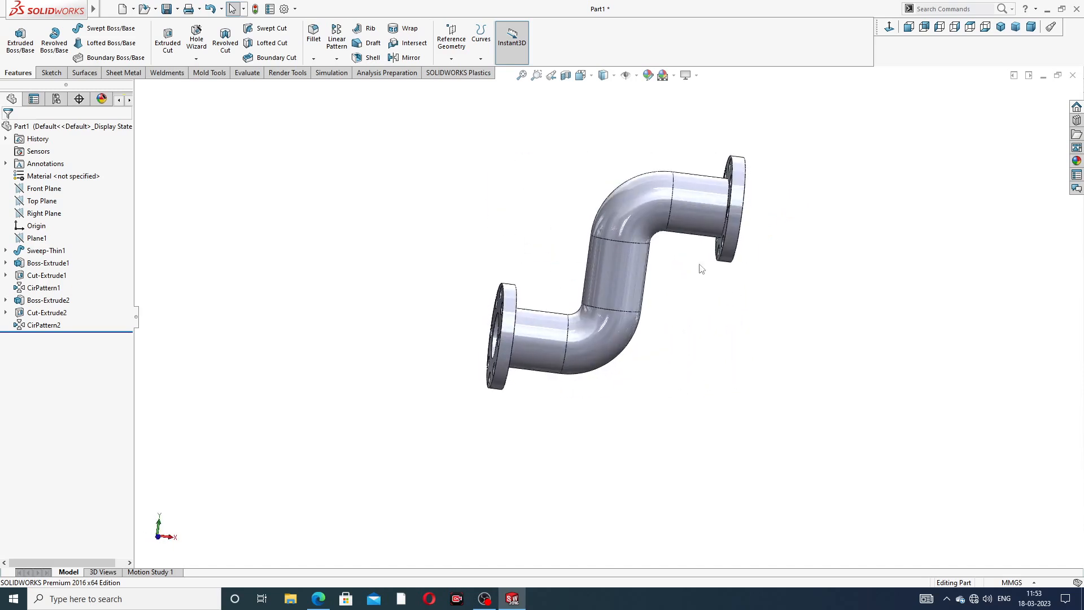
click(1076, 161)
click(1015, 107)
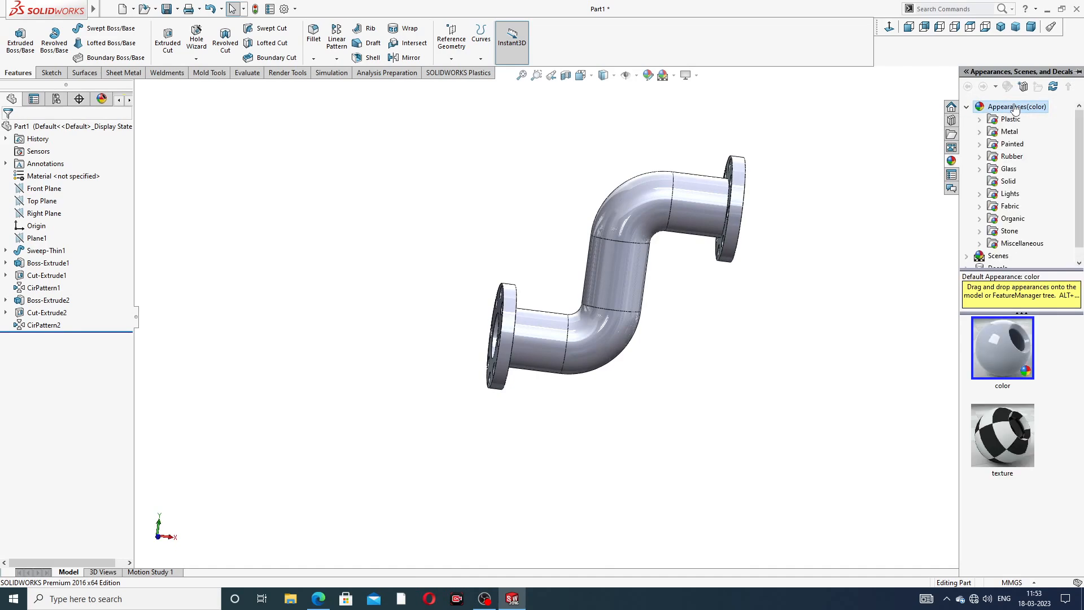
click(1013, 134)
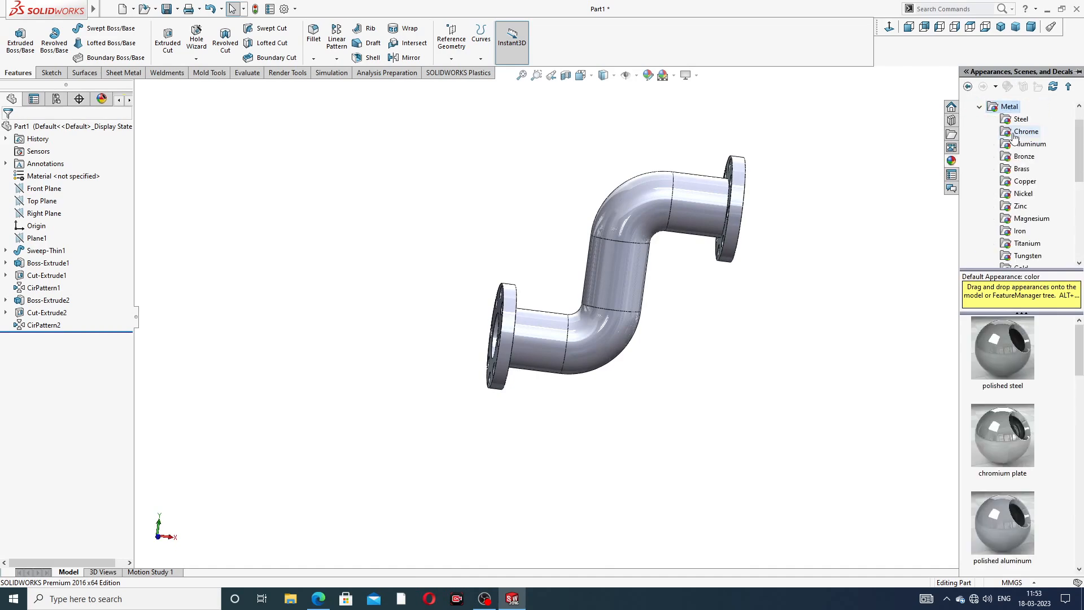
click(1030, 195)
double_click(1004, 345)
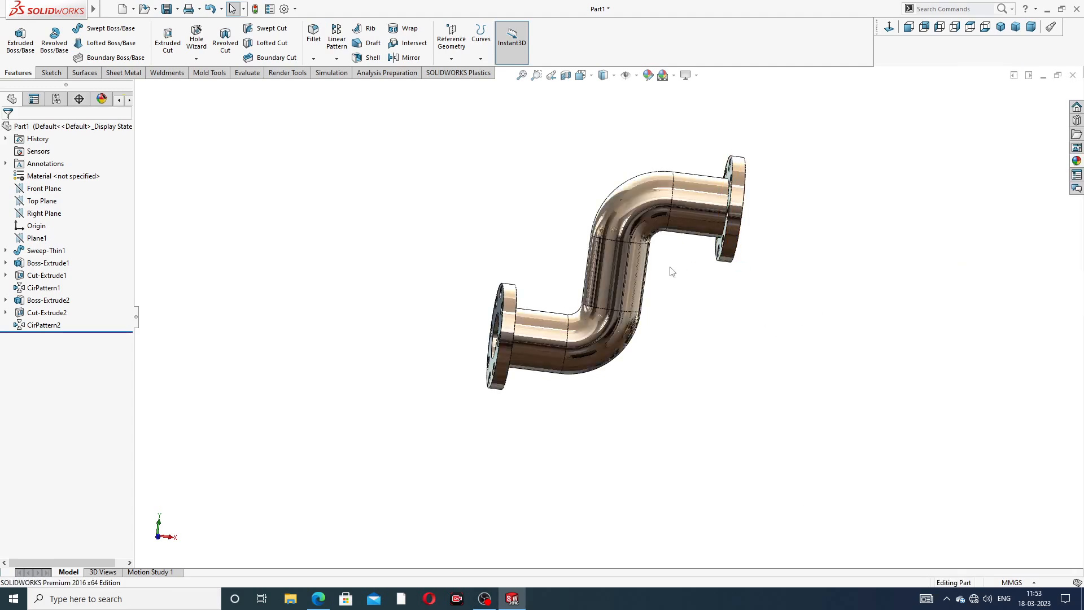
Fillet the two circular edges where the pipe meets the inner faces of the flanges with a 15 mm radius
scroll(671, 267, down, 2)
middle_drag(677, 272, 740, 278)
scroll(667, 236, up, 2)
scroll(642, 246, down, 1)
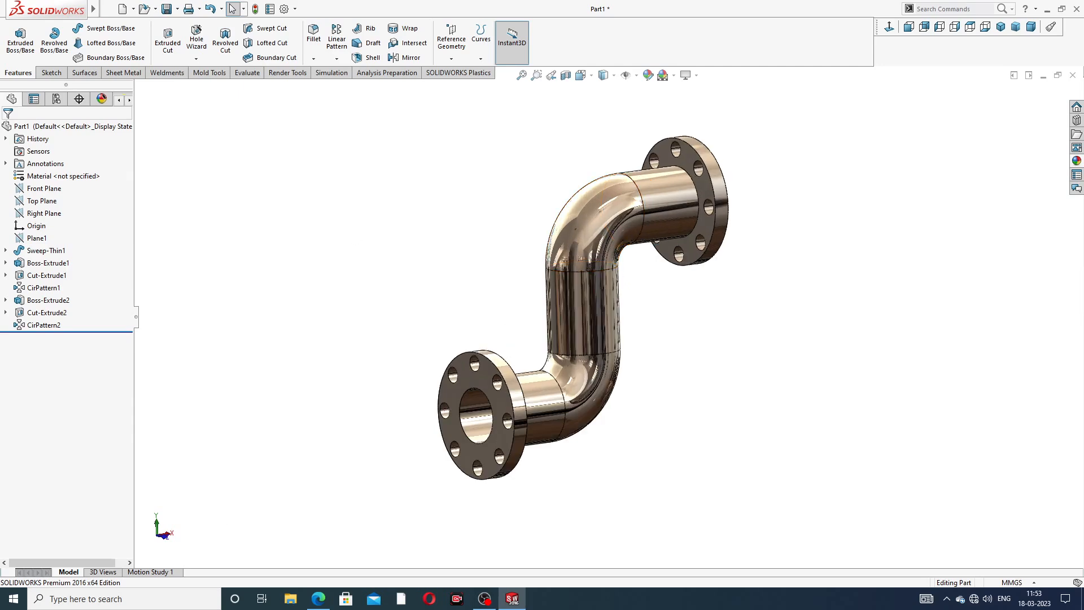
click(318, 599)
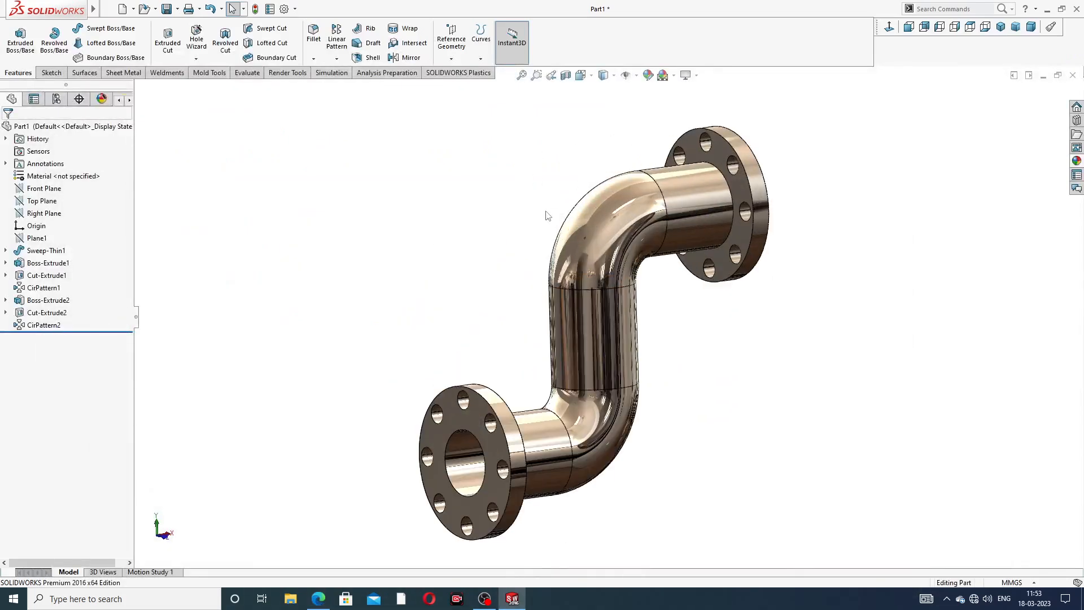
click(314, 35)
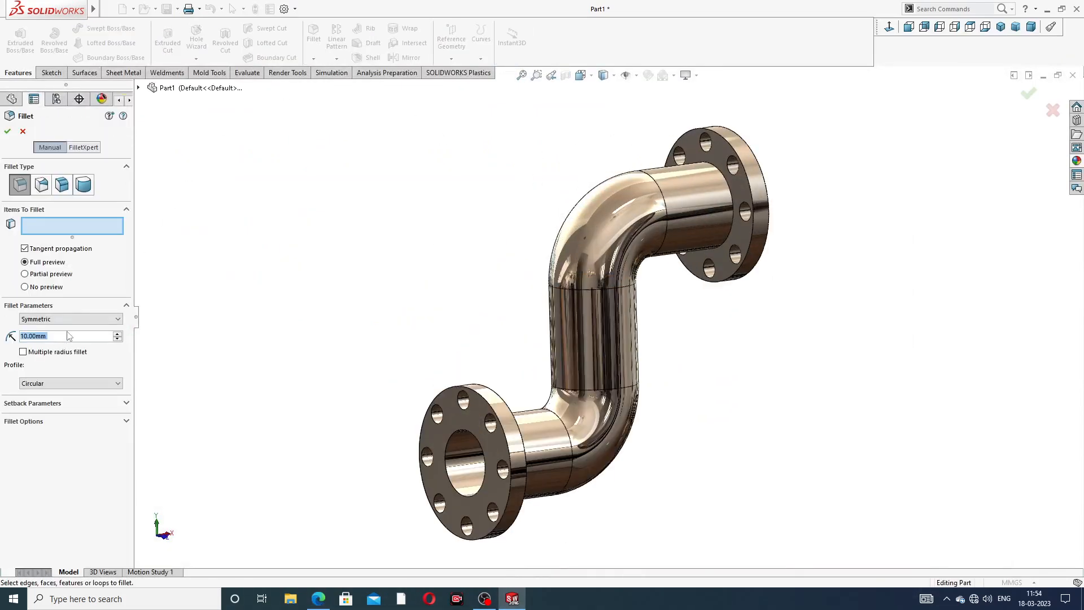
text(15)
key(Return)
scroll(677, 204, down, 5)
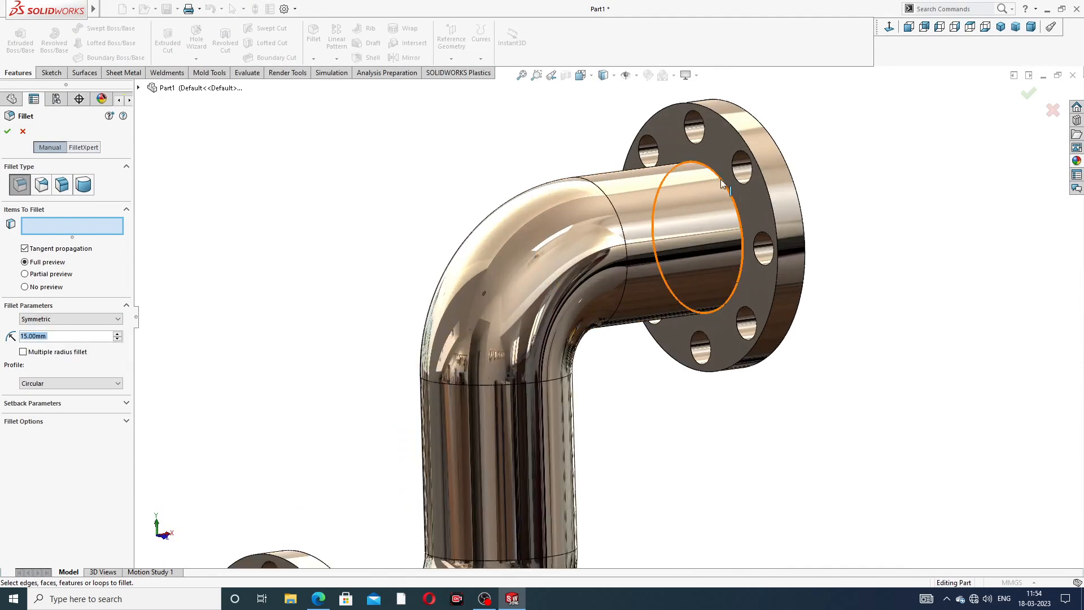
click(698, 240)
scroll(698, 240, up, 5)
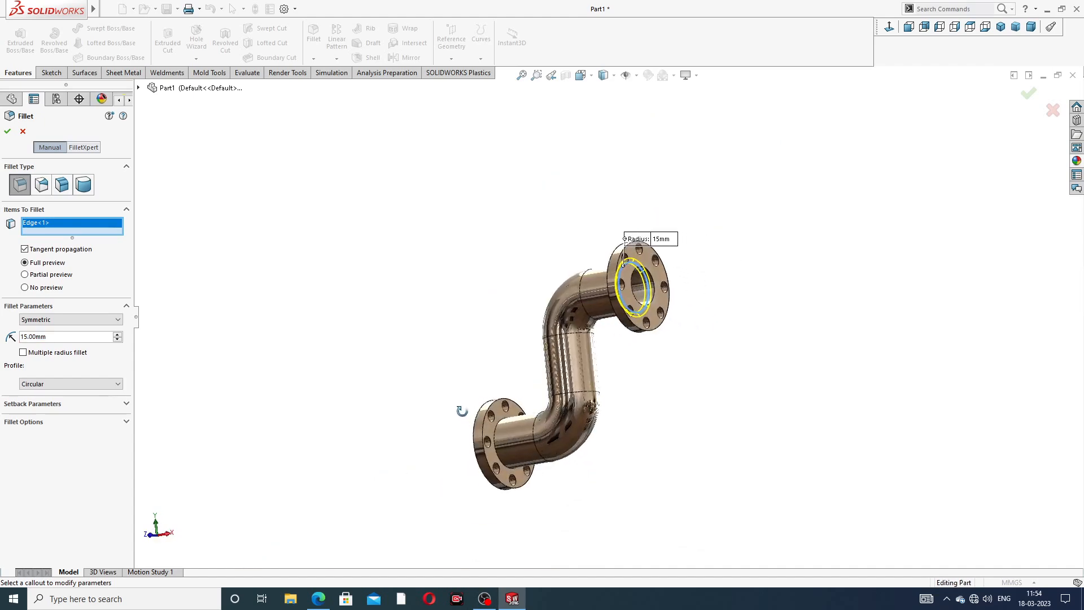
scroll(486, 429, down, 5)
click(529, 398)
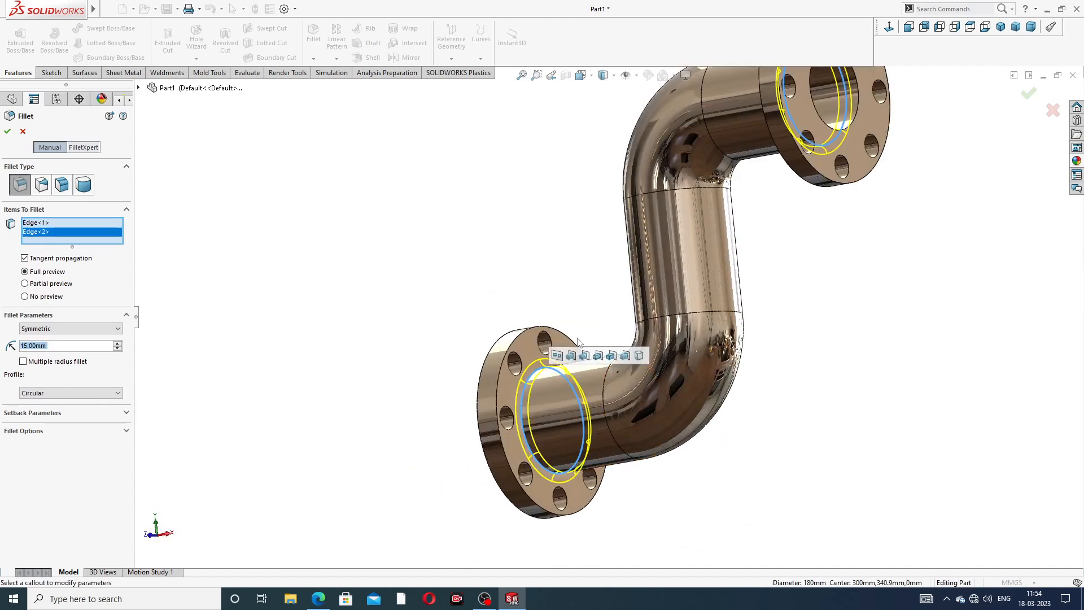
click(1029, 94)
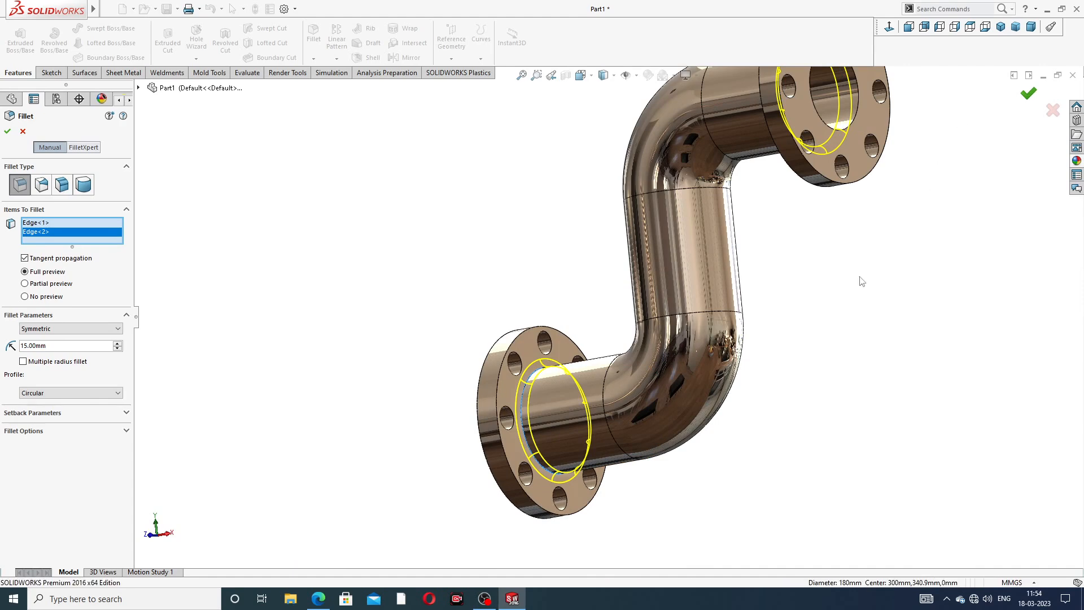
Chamfer the bore edges on the outer faces of both flanges by 10 mm at 45 degrees
scroll(796, 293, up, 6)
middle_drag(779, 286, 838, 258)
middle_drag(705, 234, 751, 209)
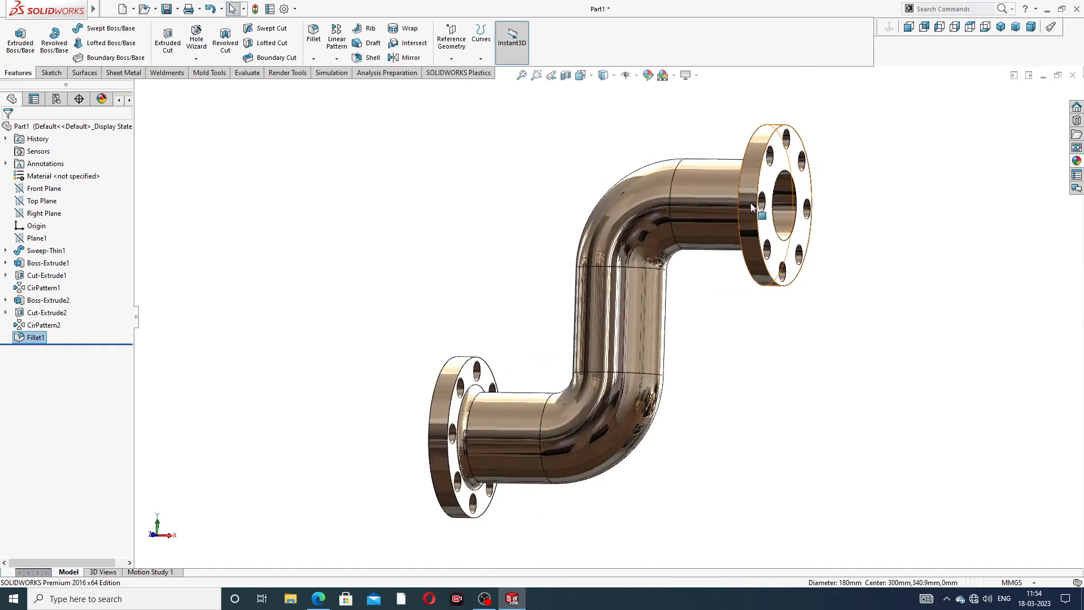
scroll(750, 210, down, 1)
scroll(562, 202, up, 1)
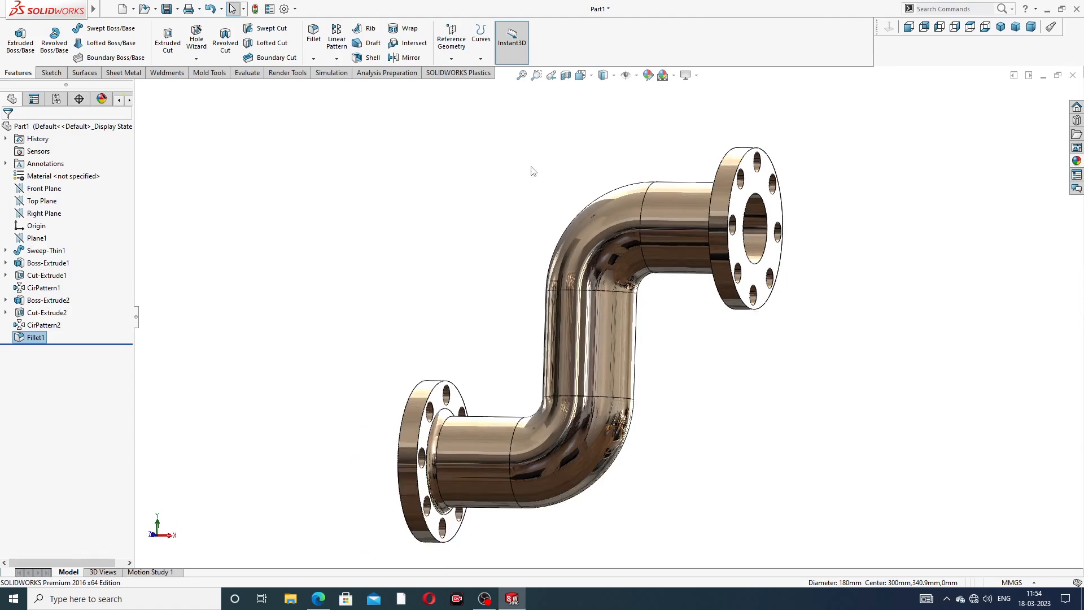
click(314, 60)
click(332, 86)
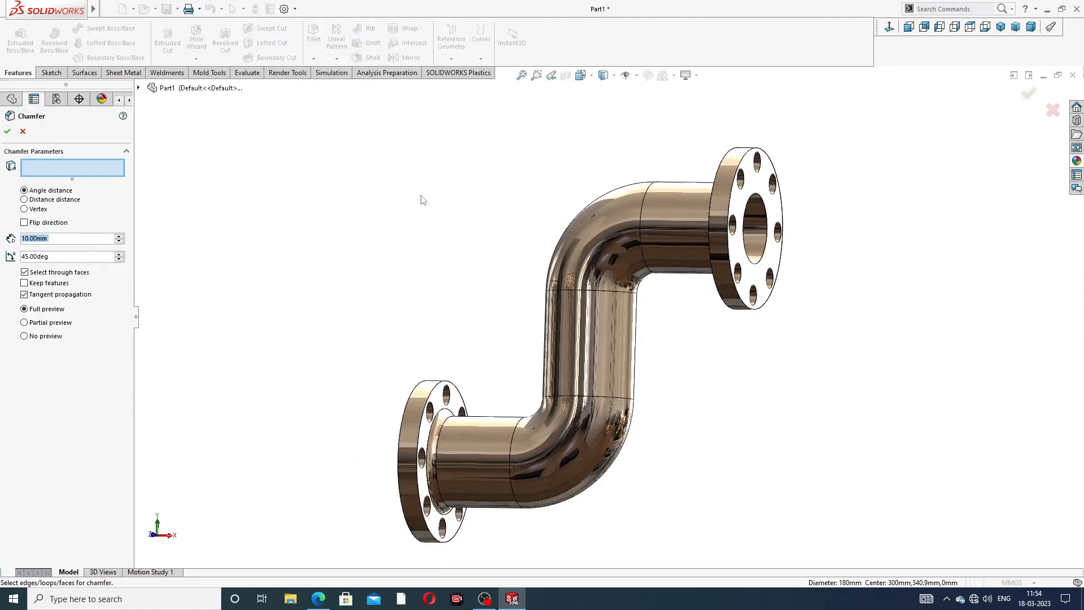
scroll(759, 236, down, 3)
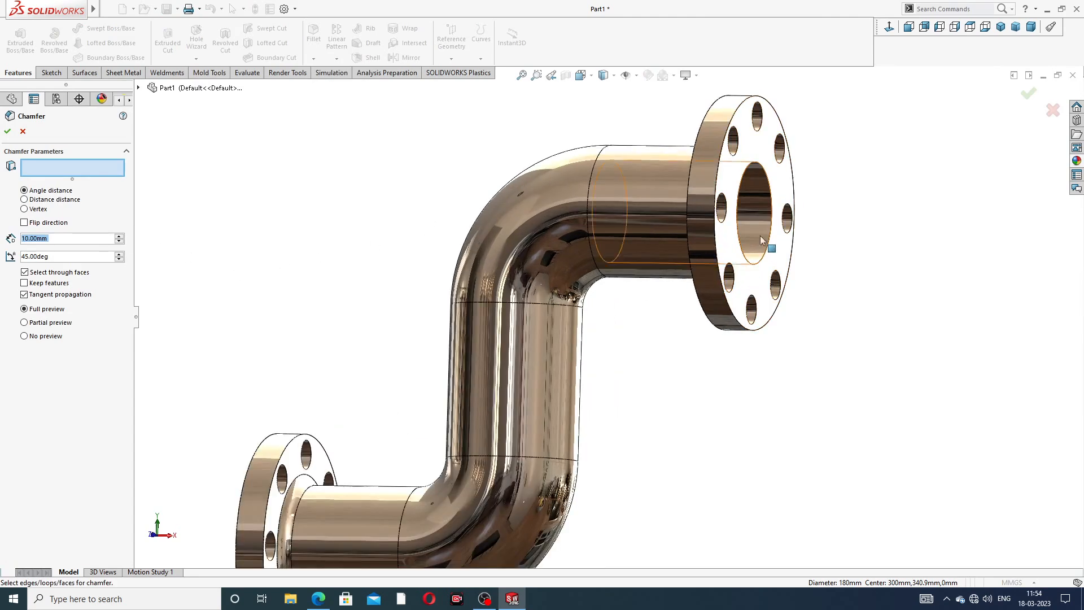
click(754, 168)
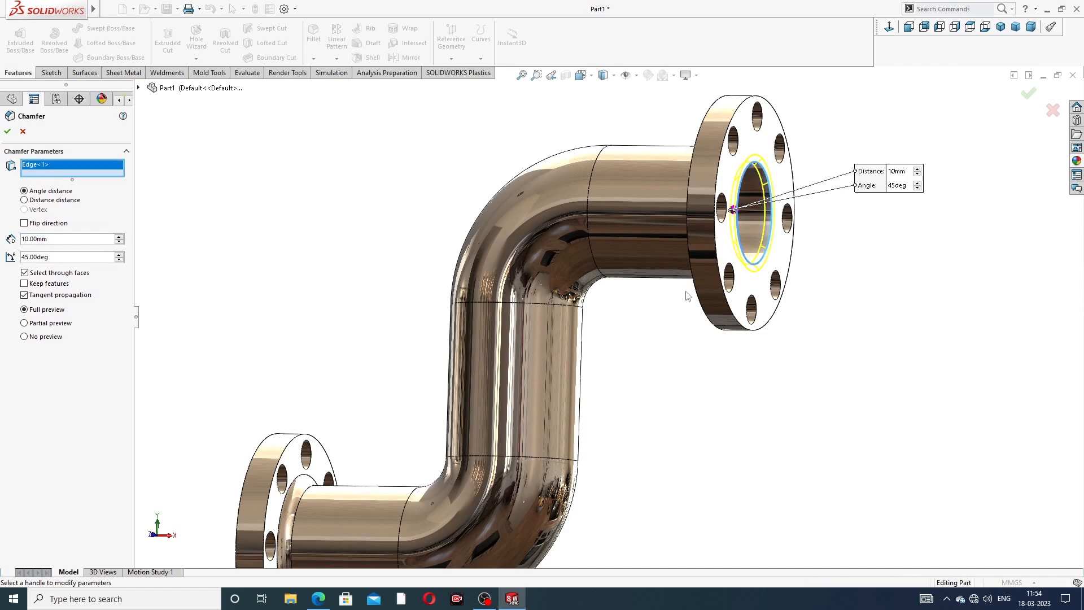
scroll(734, 237, up, 4)
middle_drag(734, 237, 506, 446)
scroll(506, 446, down, 3)
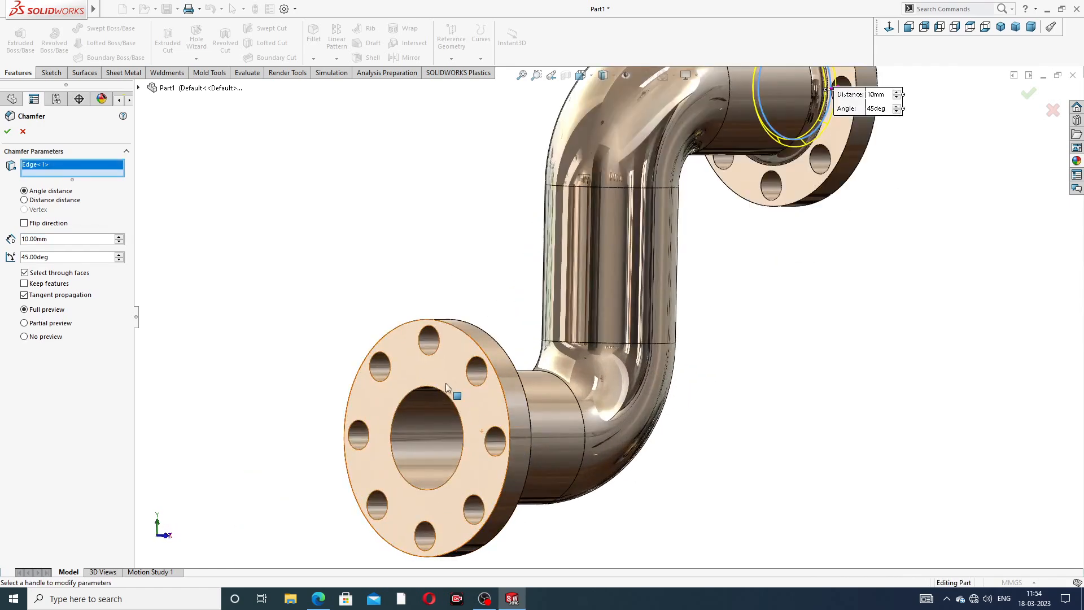
click(449, 395)
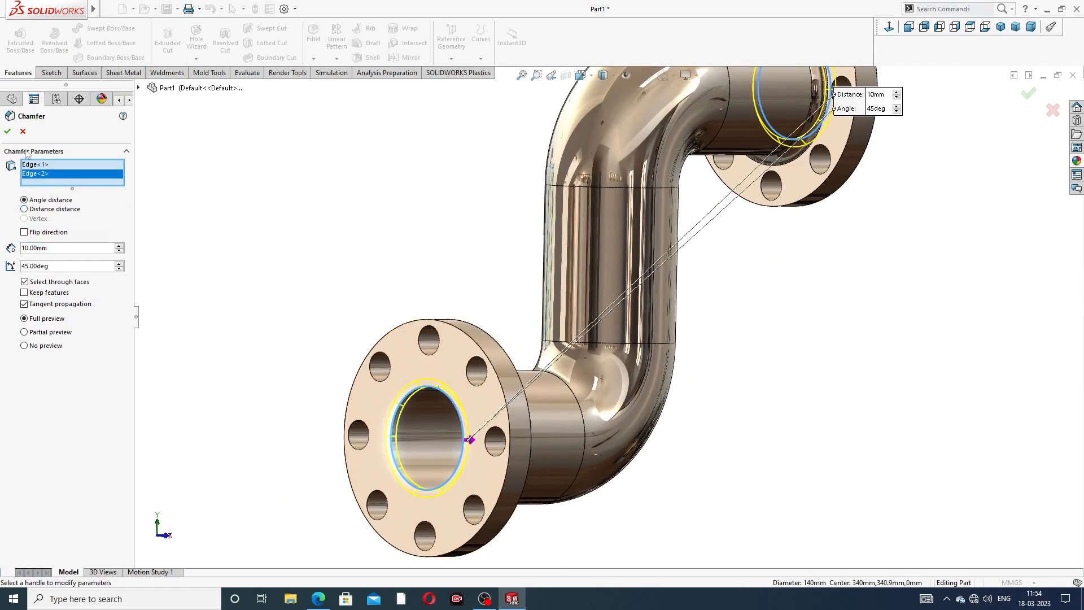
click(7, 131)
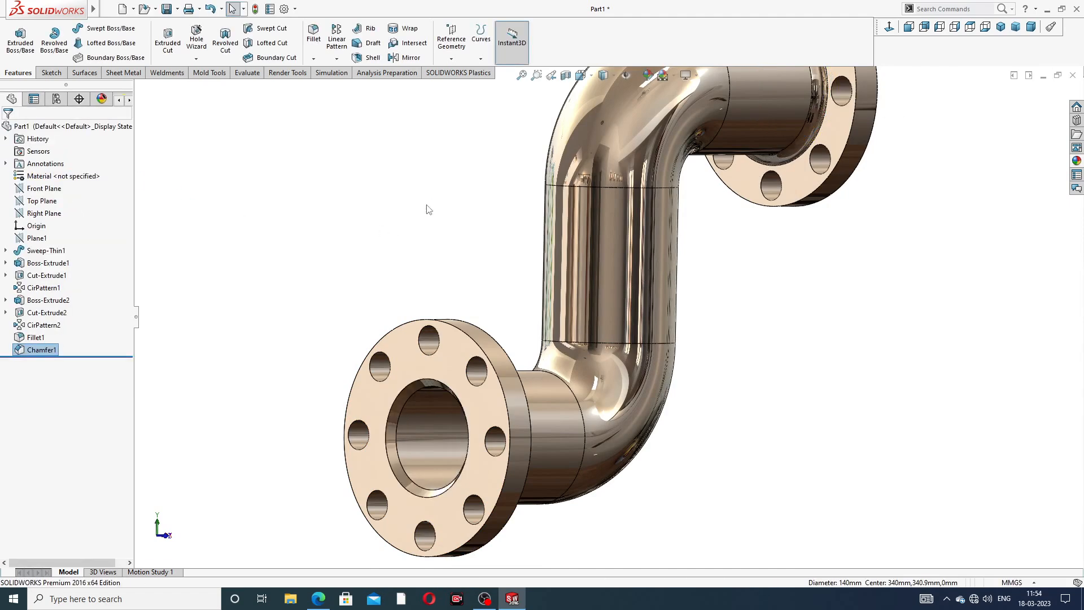
Examine the finished pipe from several sides, including the isometric view, checking both flanges, the fillets and the bore chamfers
scroll(447, 249, up, 4)
middle_drag(529, 249, 424, 230)
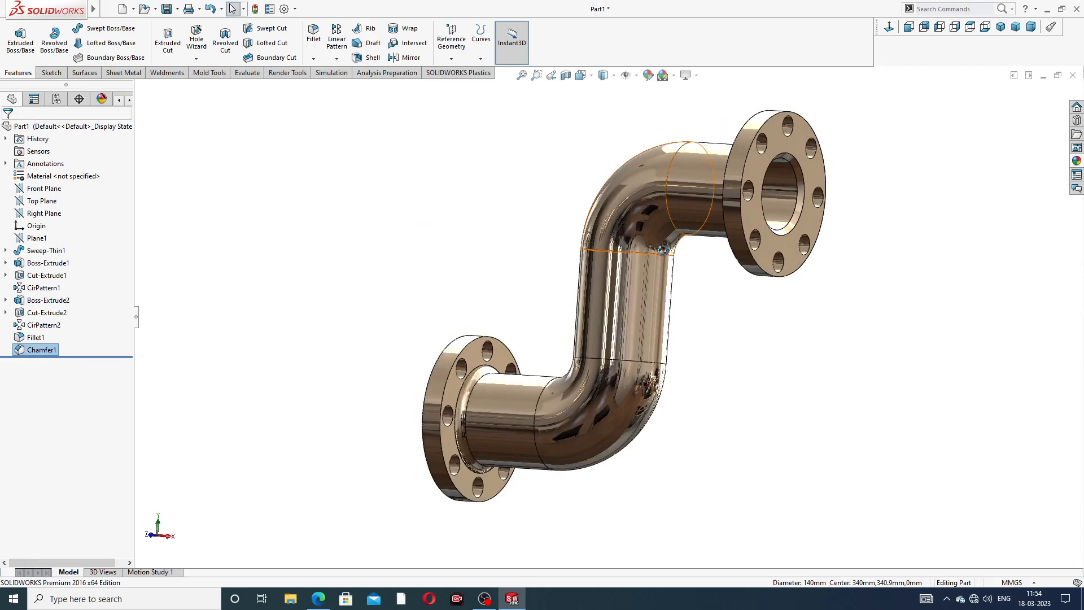
middle_drag(661, 249, 696, 232)
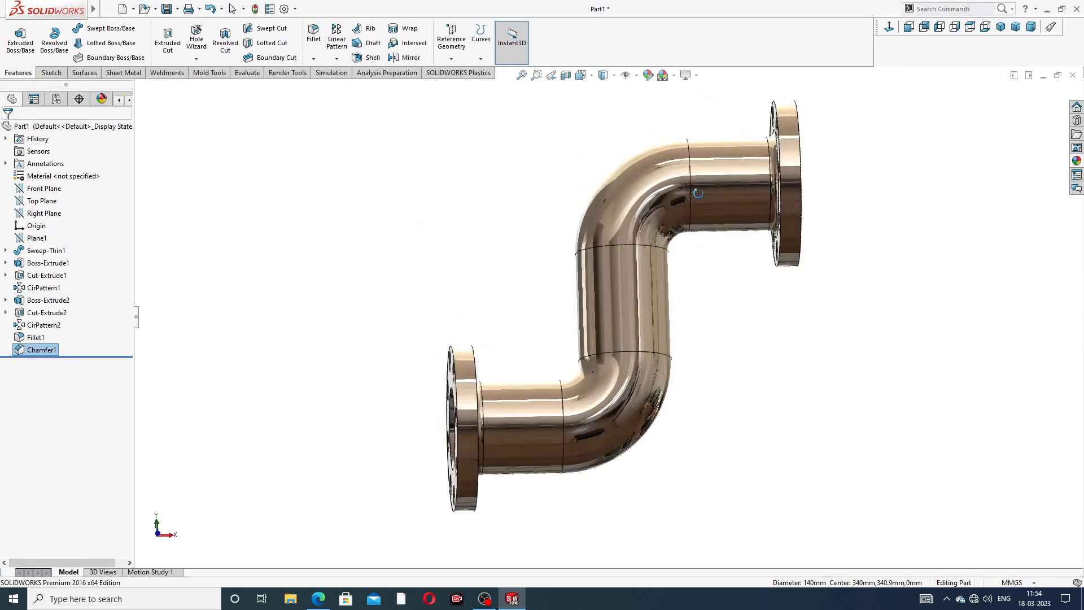
click(1001, 27)
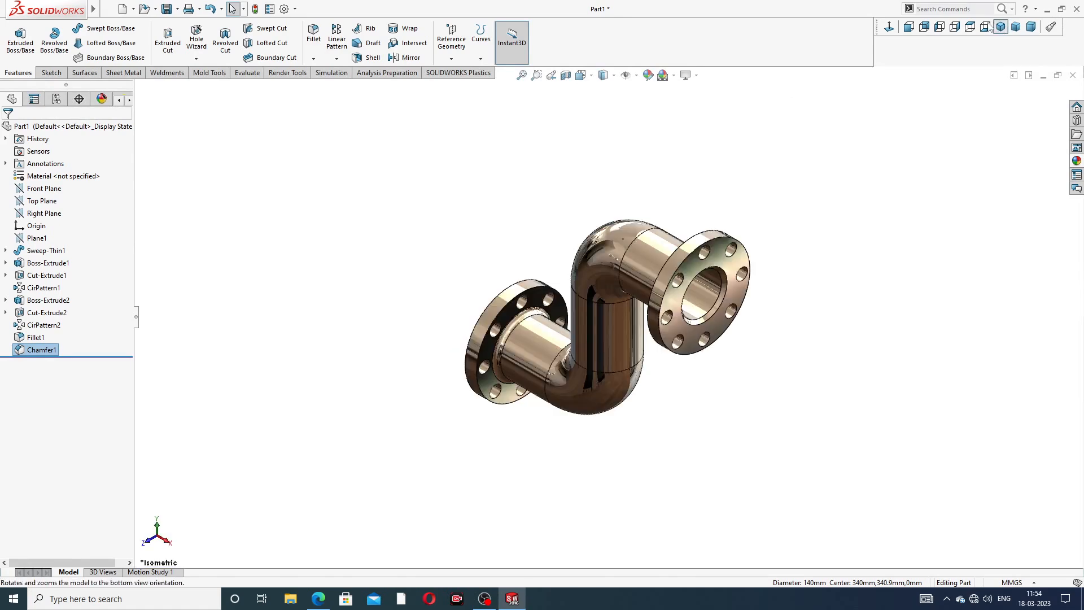
scroll(710, 229, down, 2)
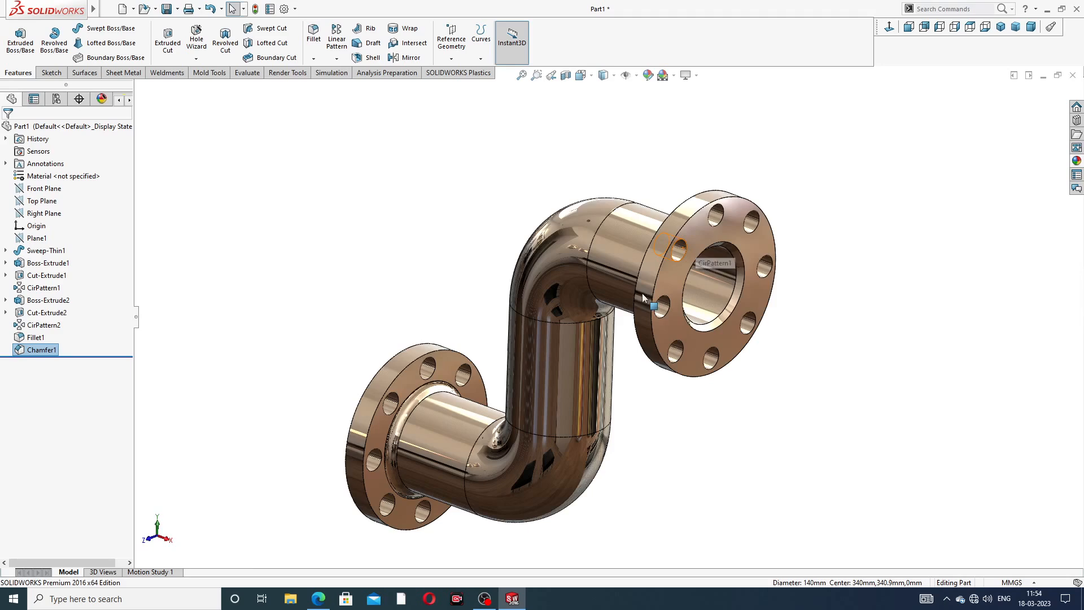
middle_drag(643, 293, 681, 286)
scroll(589, 323, up, 3)
middle_drag(586, 323, 580, 294)
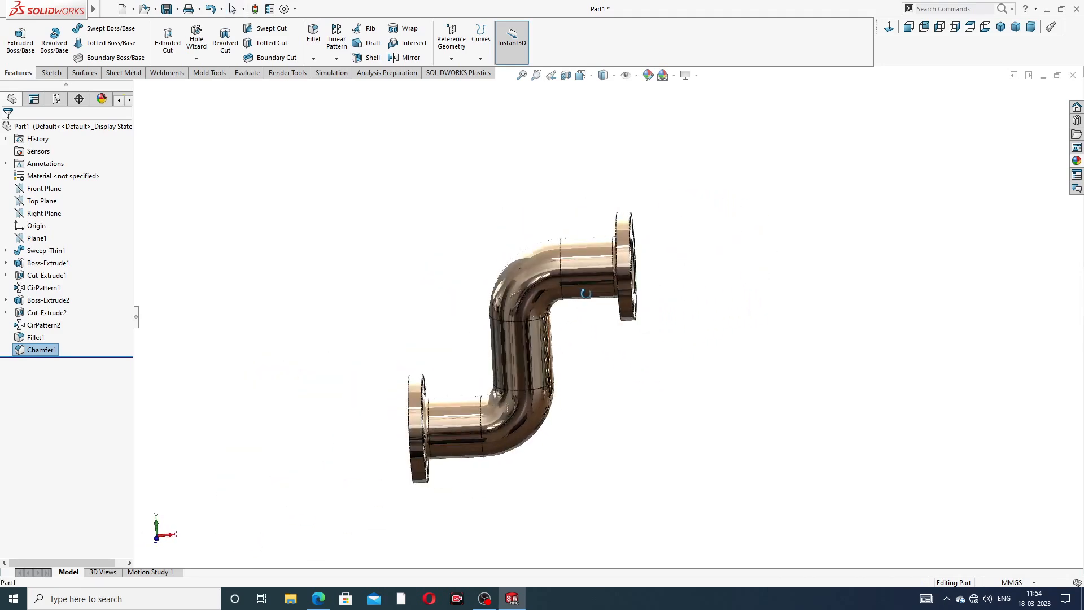
scroll(520, 339, down, 5)
scroll(643, 307, up, 2)
middle_drag(643, 307, 596, 296)
scroll(655, 309, down, 1)
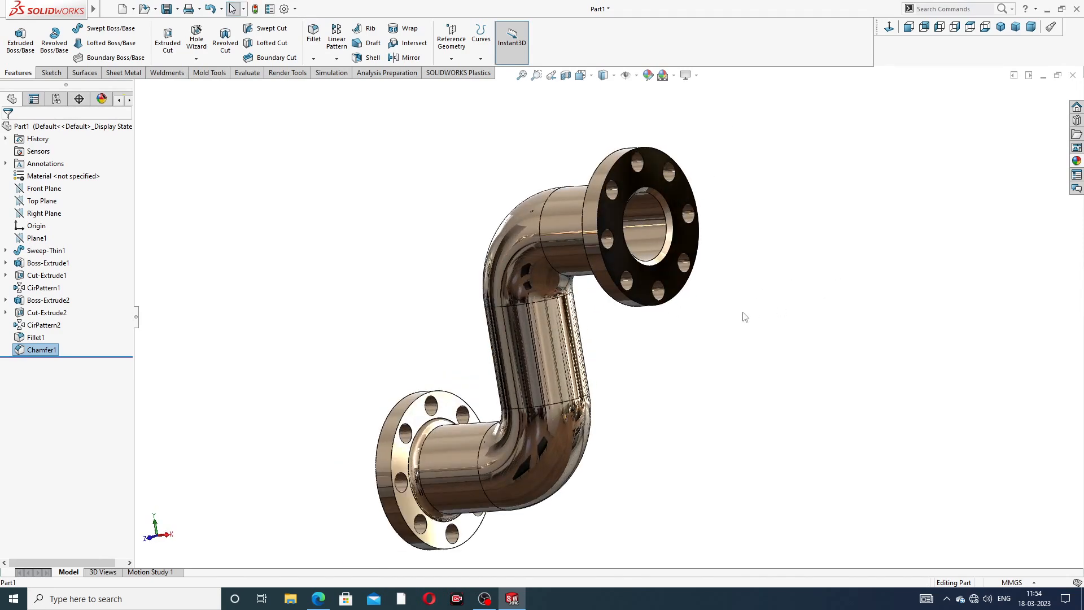
middle_drag(744, 316, 774, 315)
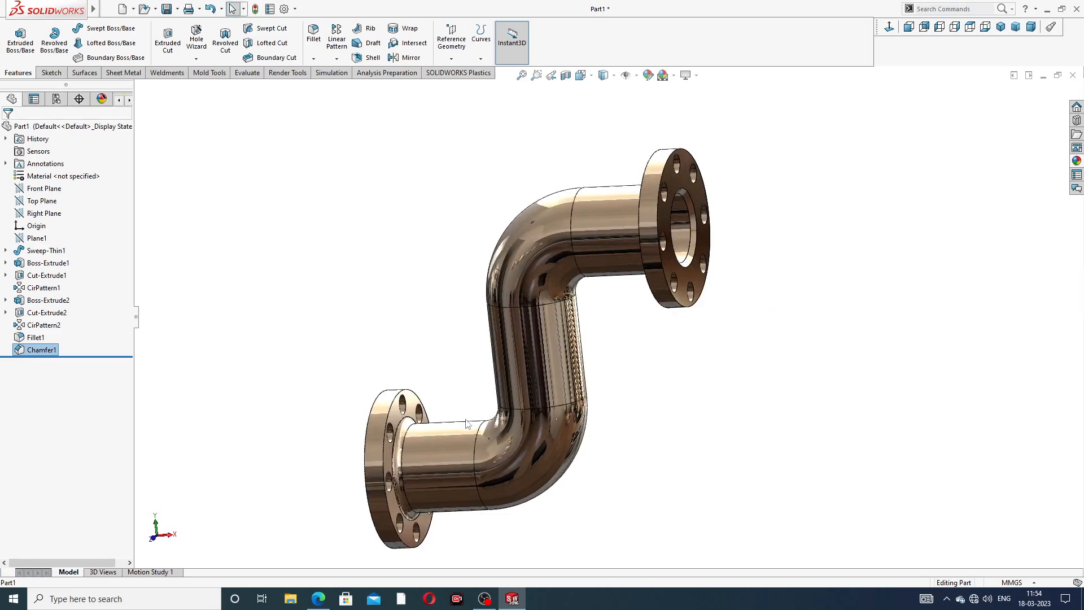
mouse_move(636, 327)
middle_down()
mouse_move(648, 300)
mouse_move(633, 330)
middle_up()
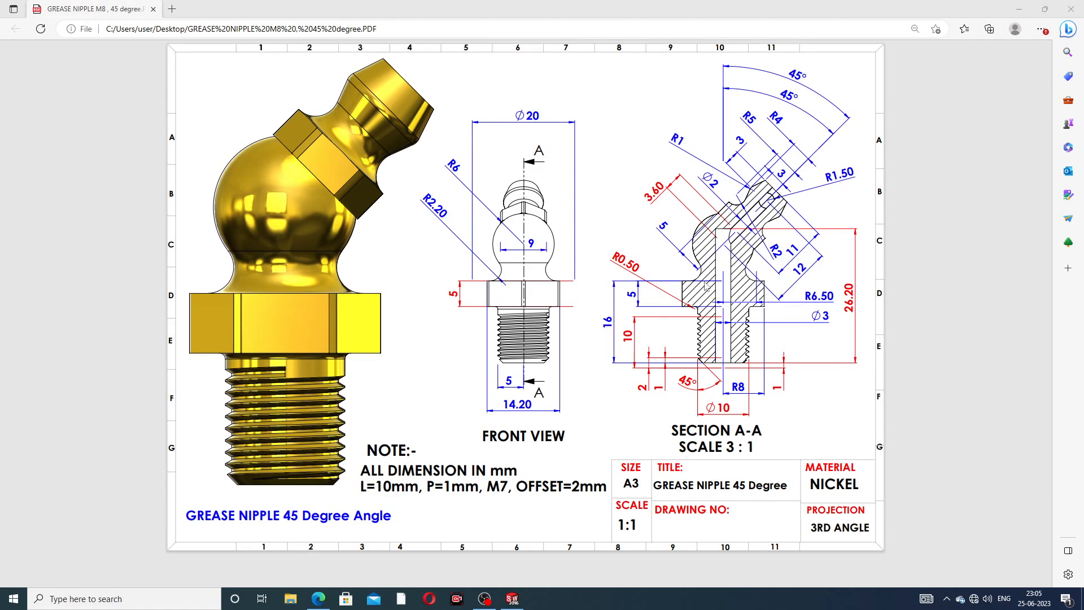
Examine the finished grease nipple model from several sides and in the isometric view, checking the hexagons, the thread and the angled nozzle
click(319, 599)
middle_drag(721, 259, 755, 338)
scroll(595, 292, down, 2)
middle_drag(794, 221, 751, 189)
middle_drag(777, 243, 914, 109)
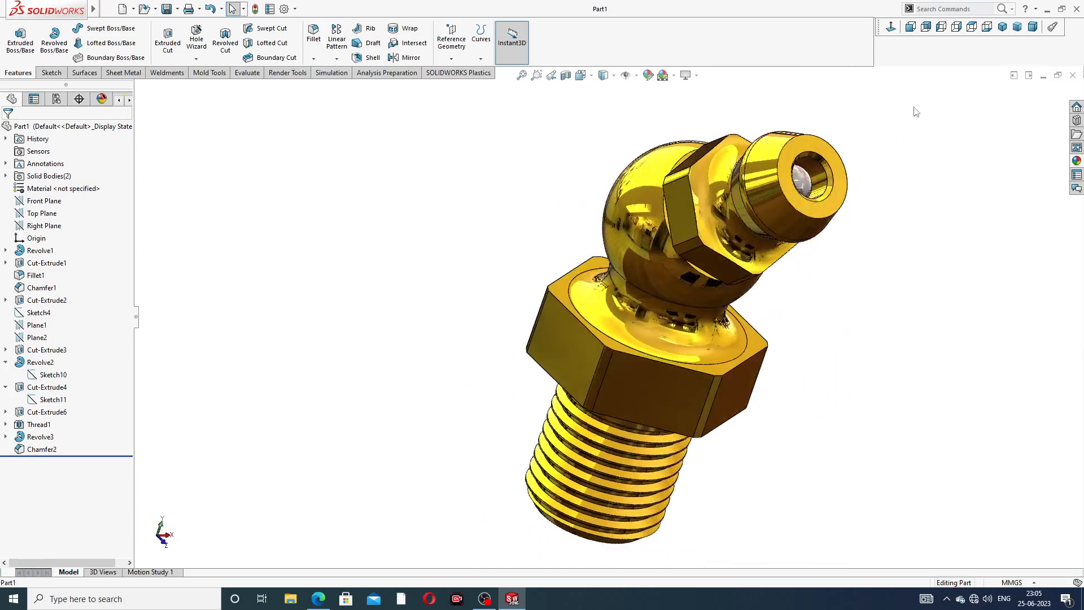
click(1001, 28)
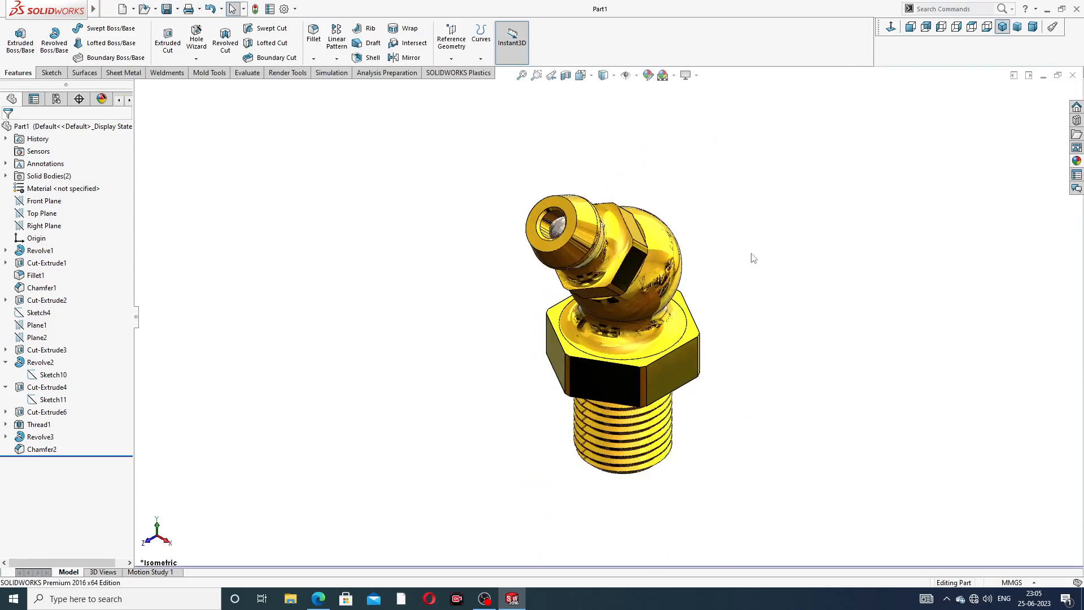
scroll(670, 343, down, 2)
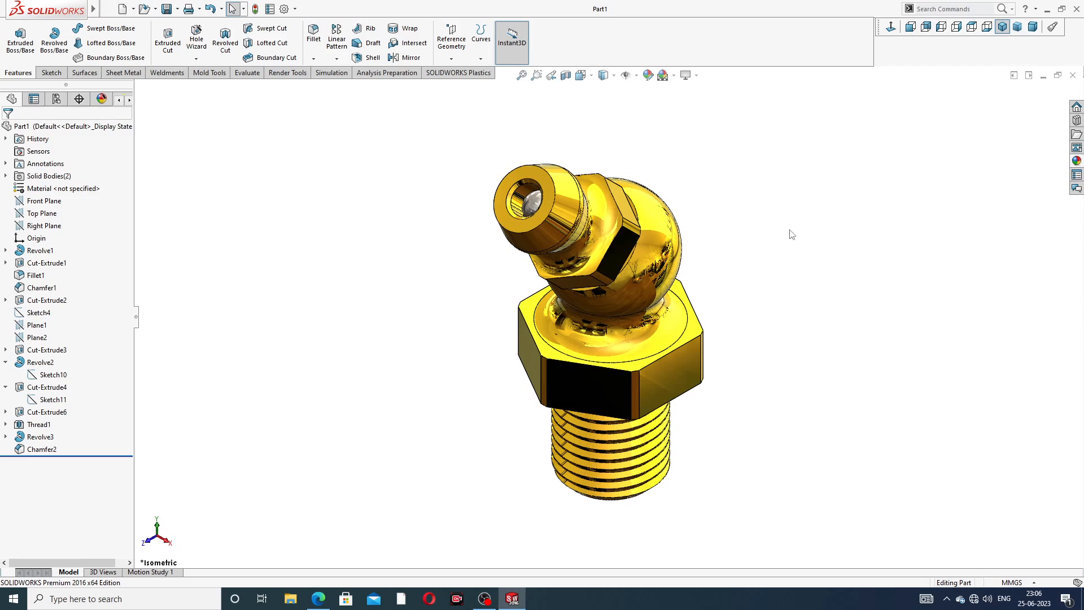
Close the finished grease nipple and create a new part with the Plain White scene
click(1072, 76)
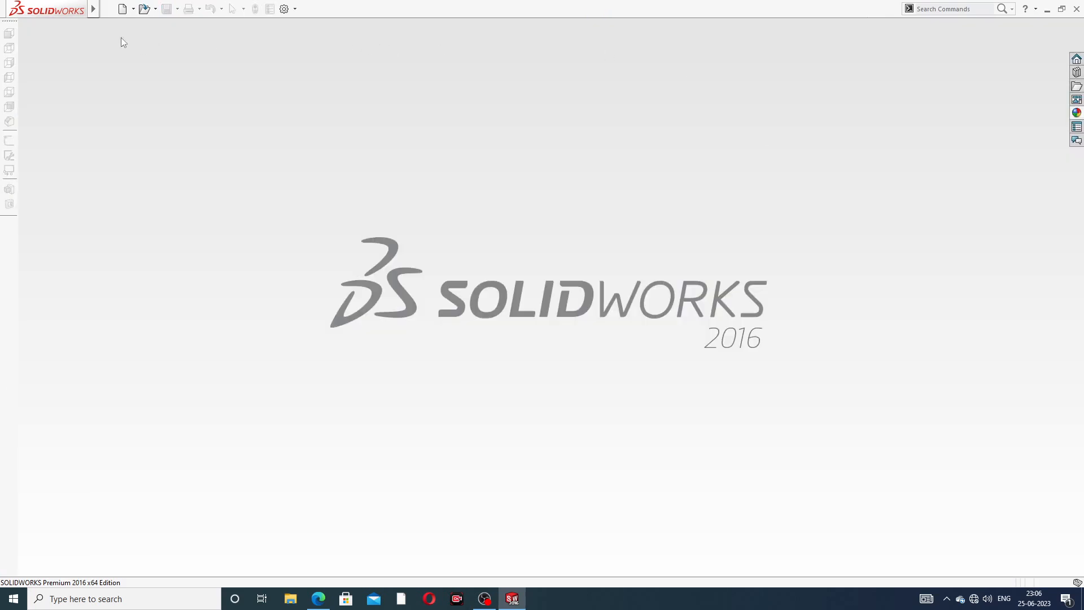
click(123, 9)
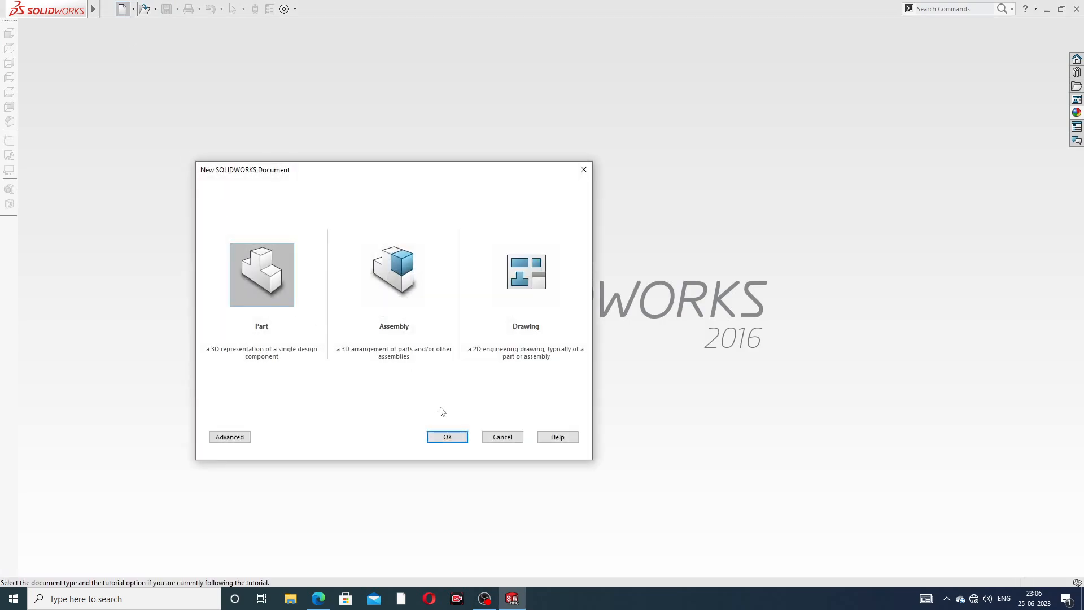
click(447, 437)
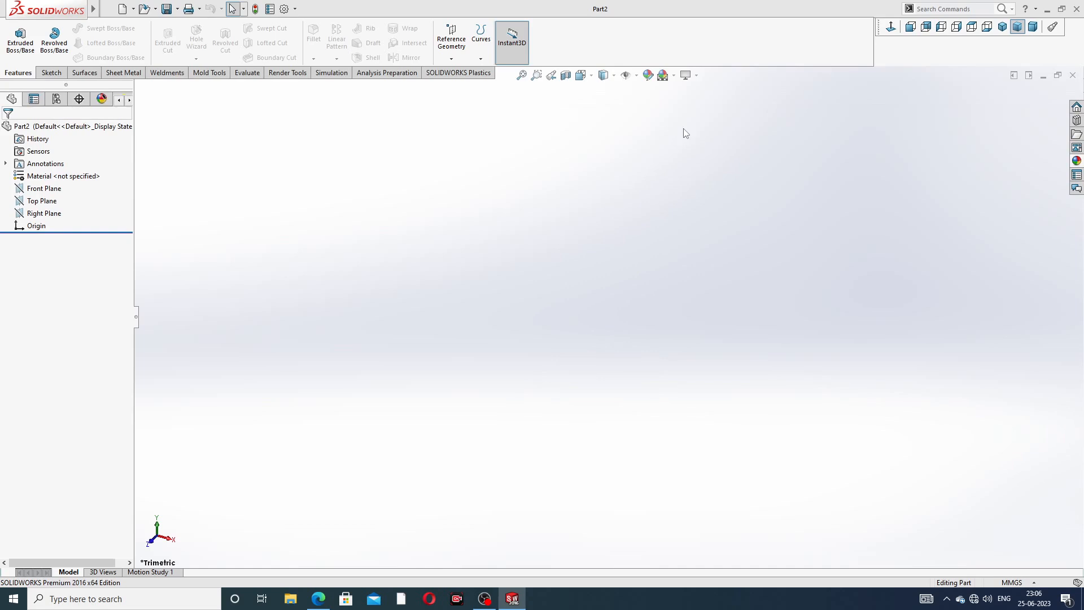
click(684, 77)
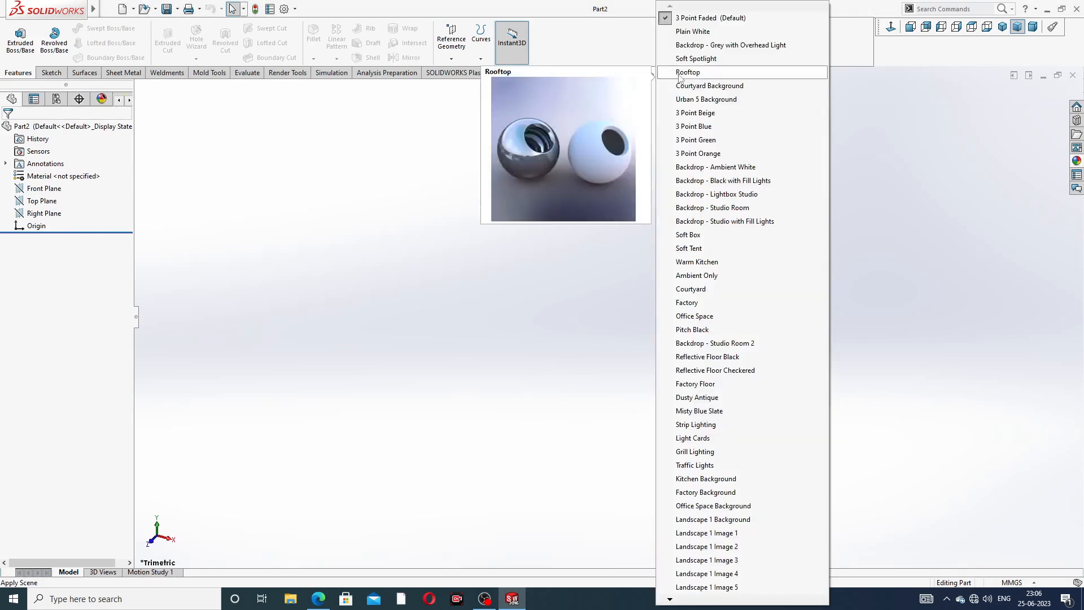
click(699, 33)
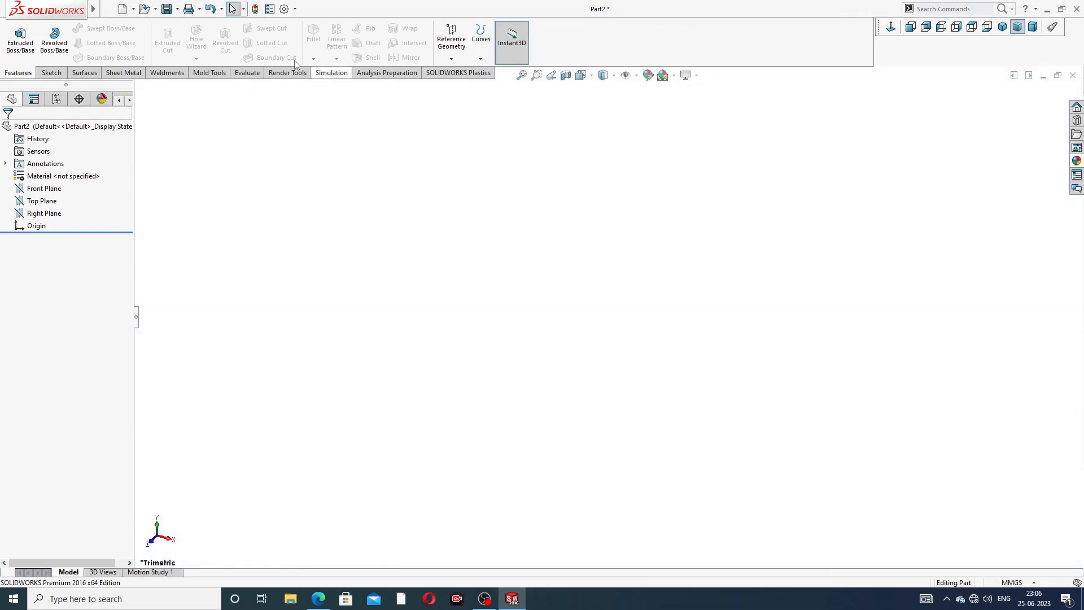
Set the document's image quality to the highest resolution for both shaded and wireframe display
click(285, 10)
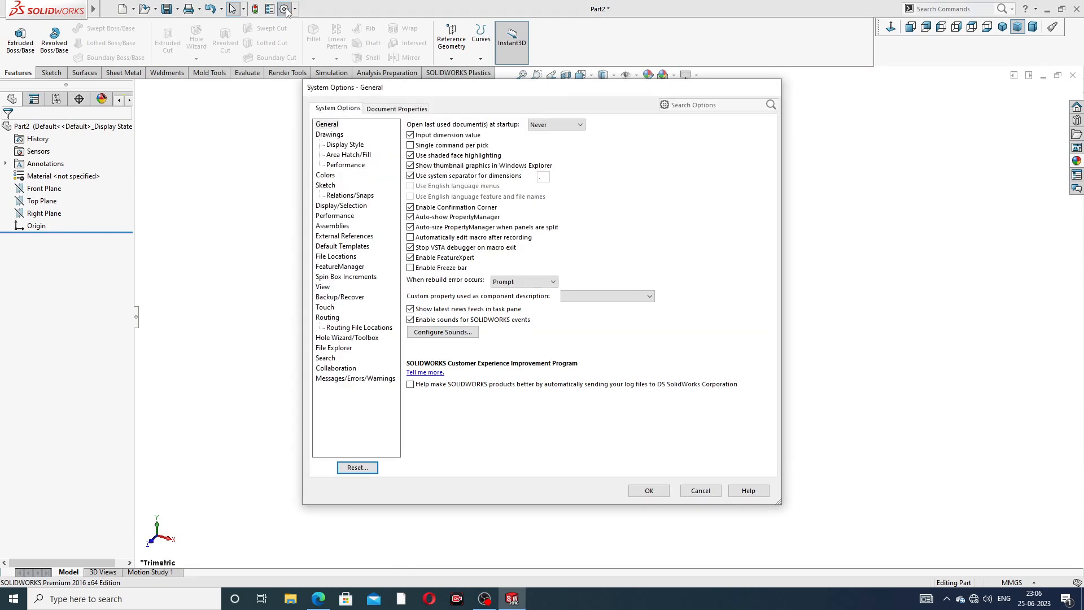
click(388, 110)
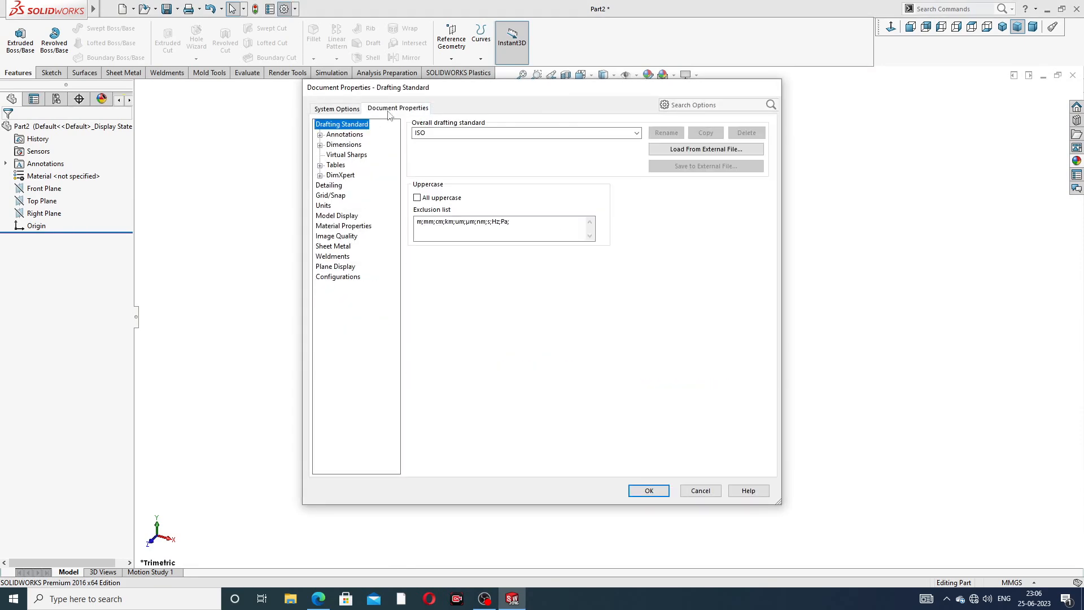
click(337, 236)
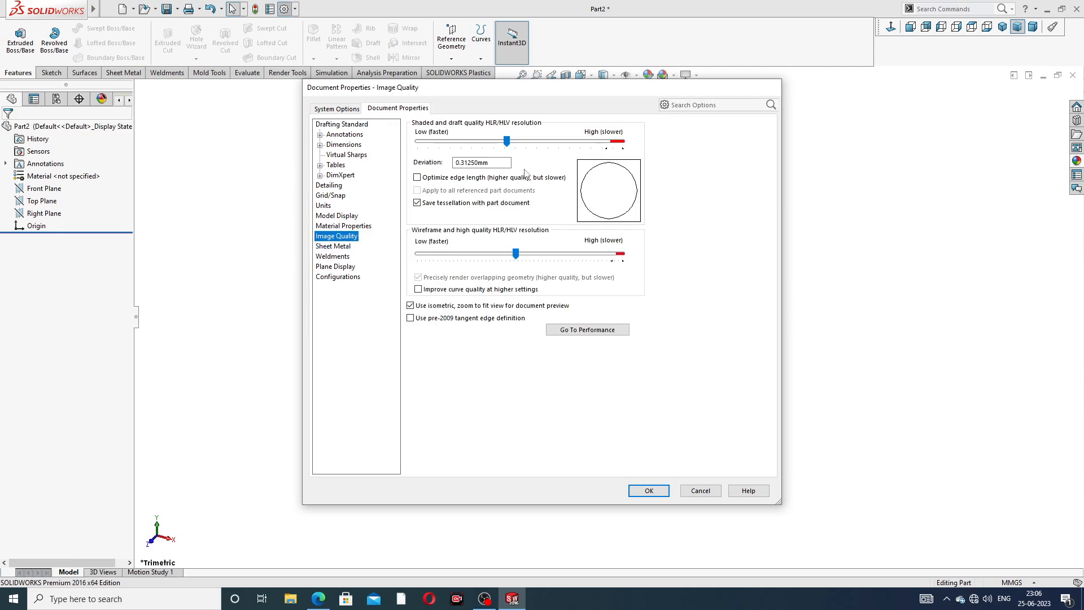
drag(506, 143, 624, 143)
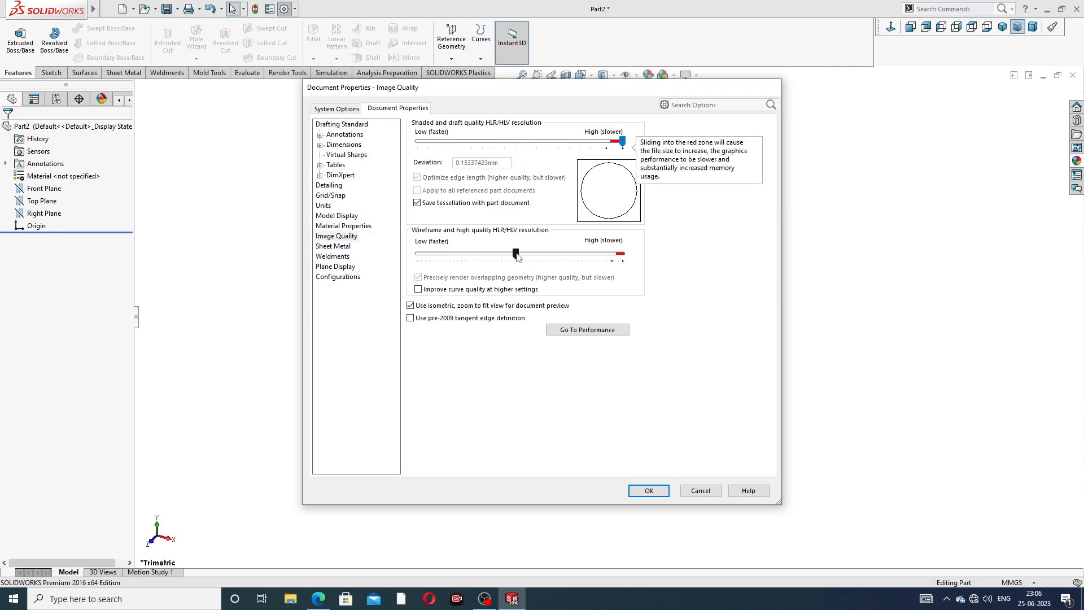
drag(515, 254, 652, 258)
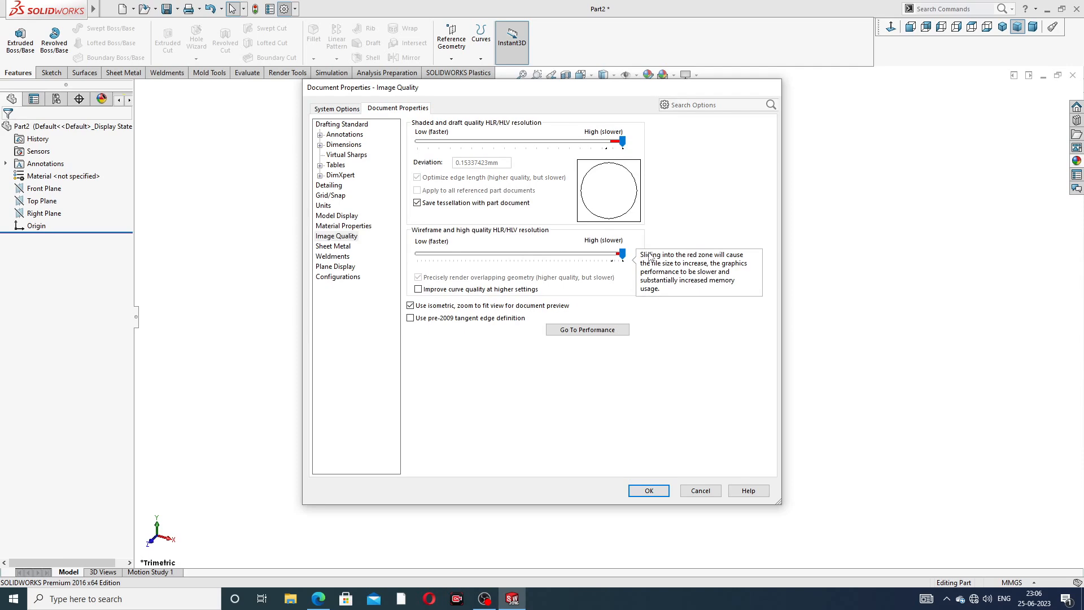
click(649, 490)
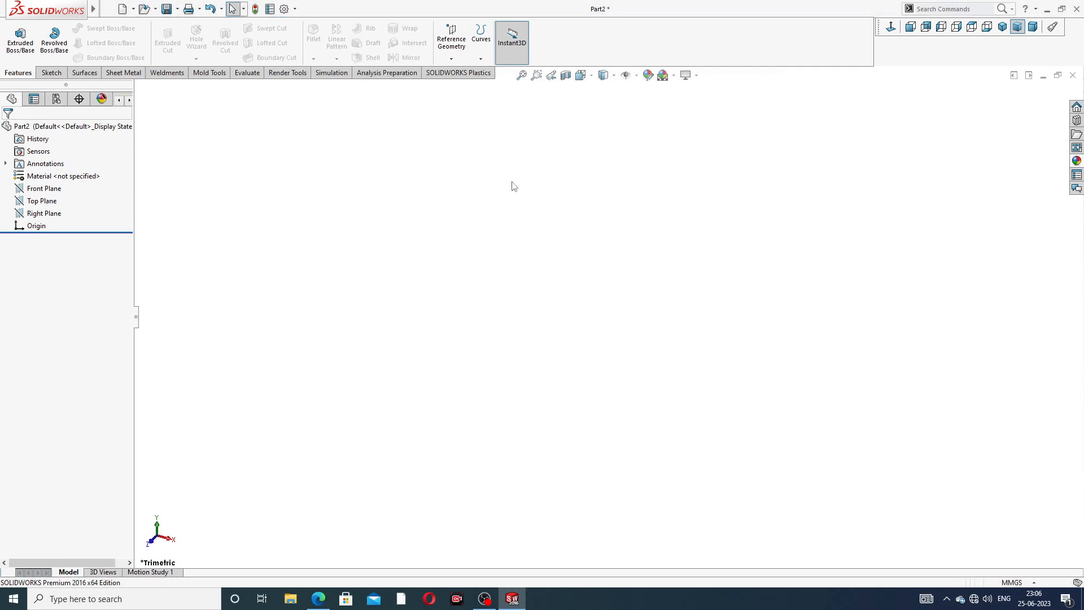
Following the grease nipple drawing, complete the half profile with a lower tangent arc, stepped flange and shank lines, and a closing bottom line about 21 mm long
click(318, 598)
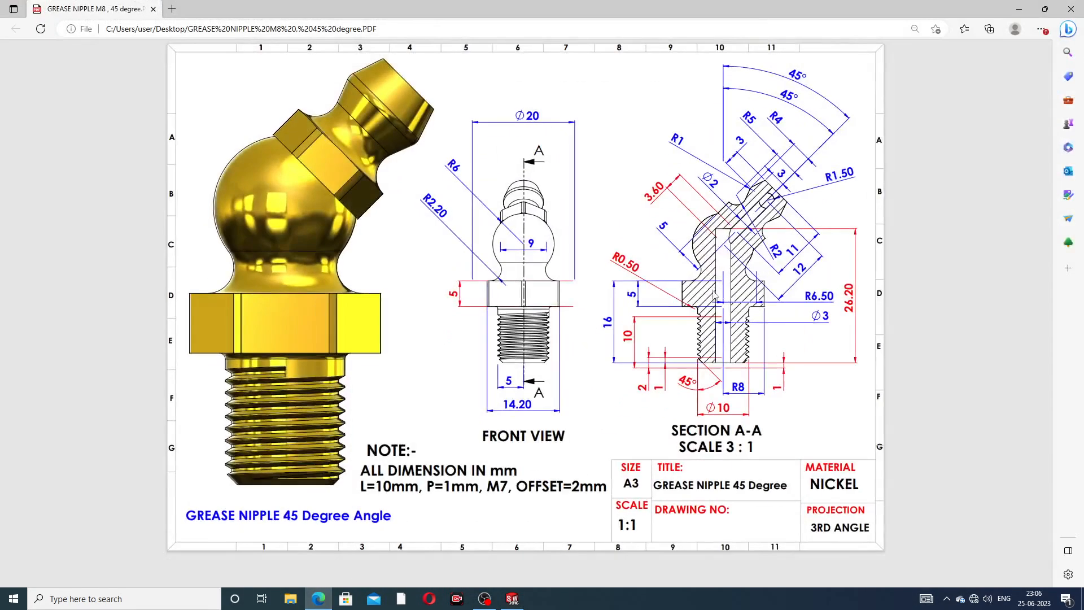
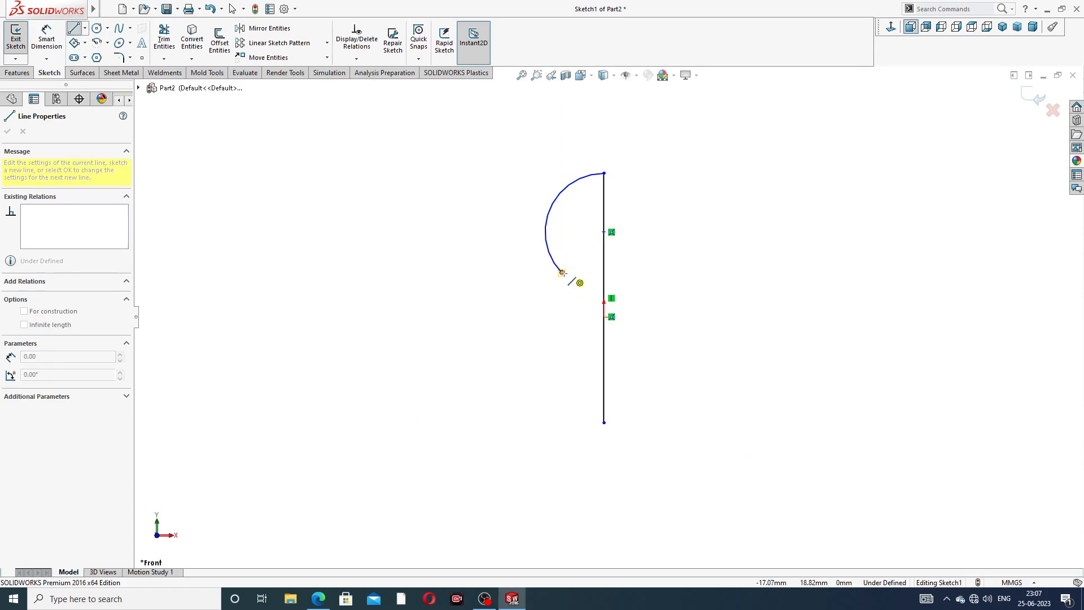
click(540, 334)
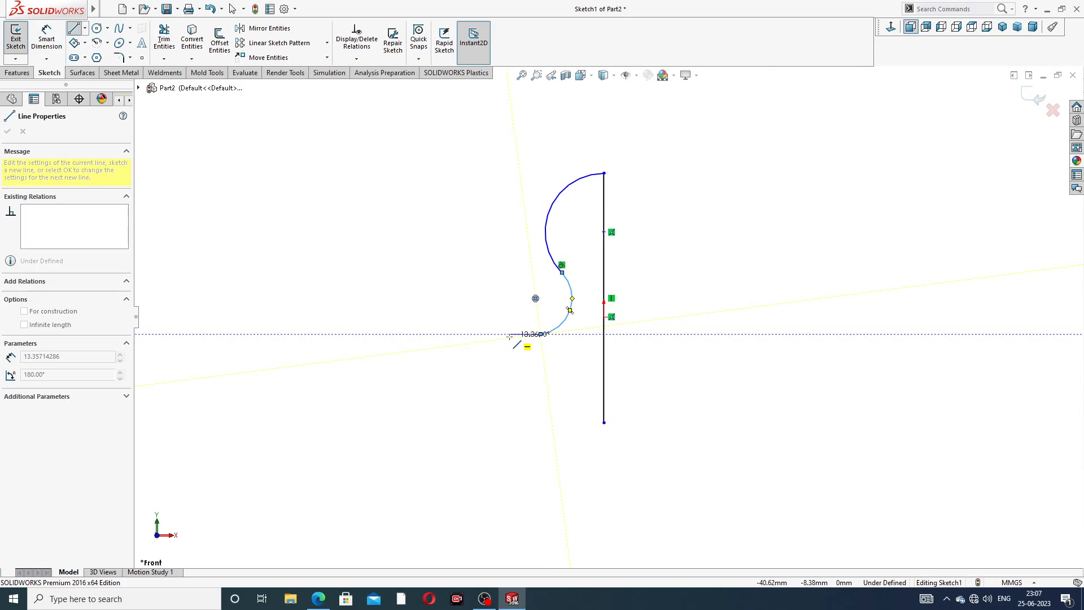
click(509, 334)
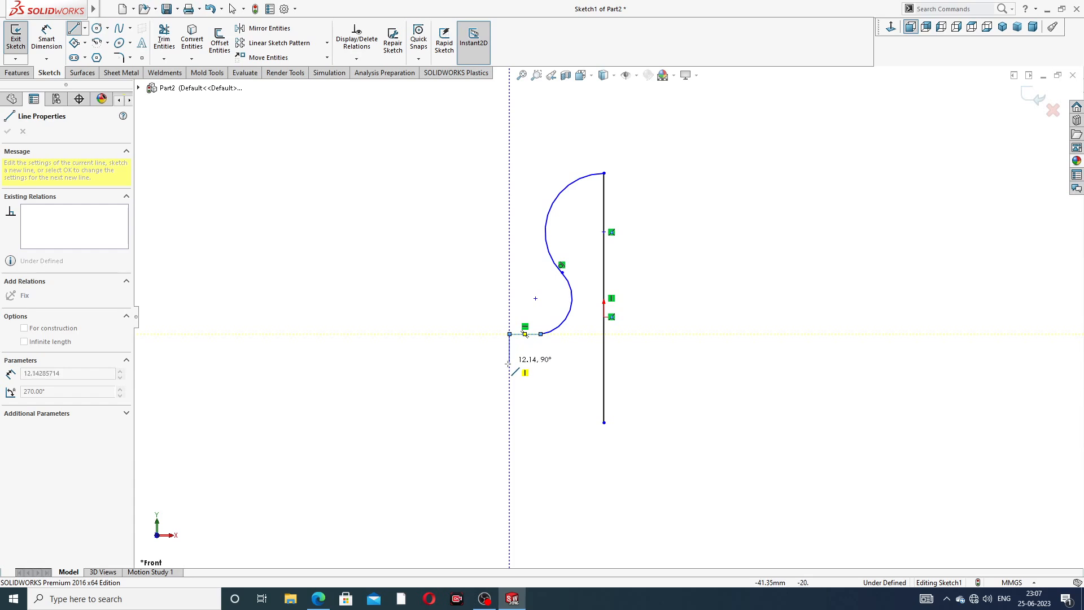
click(510, 366)
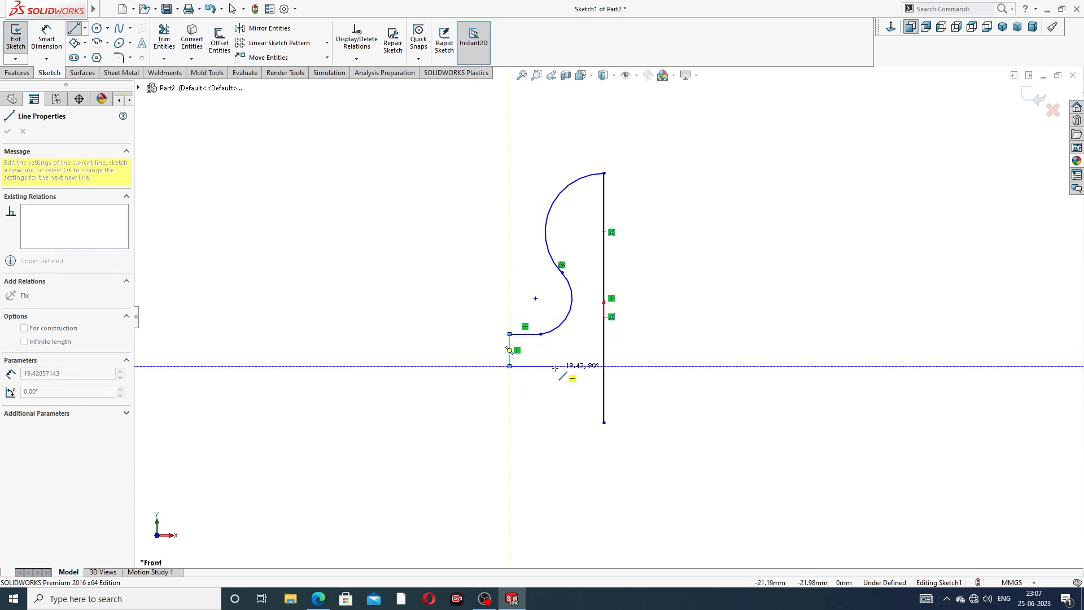
click(554, 366)
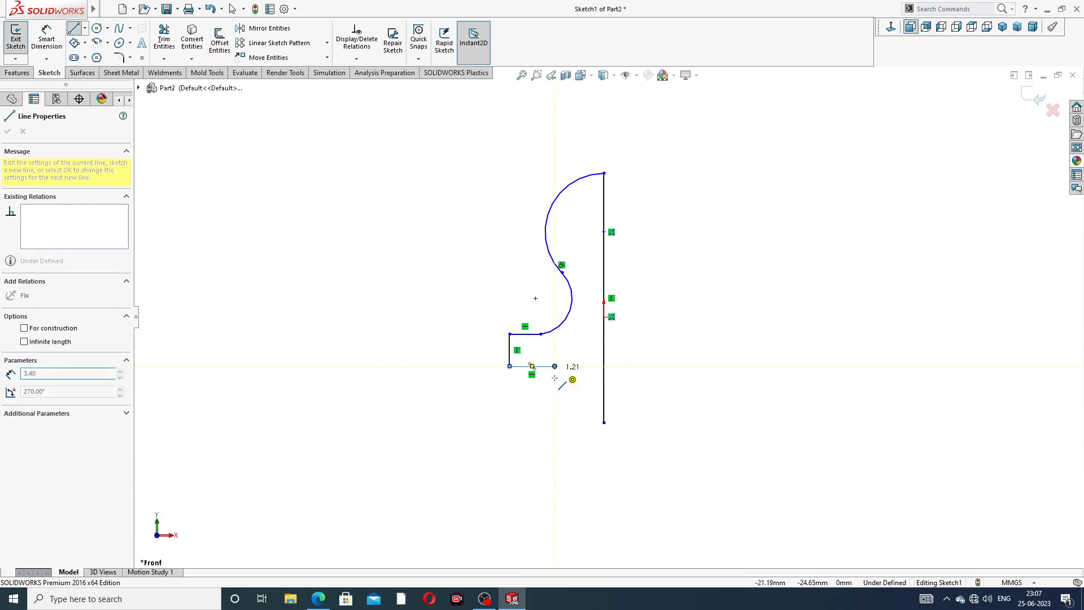
click(555, 422)
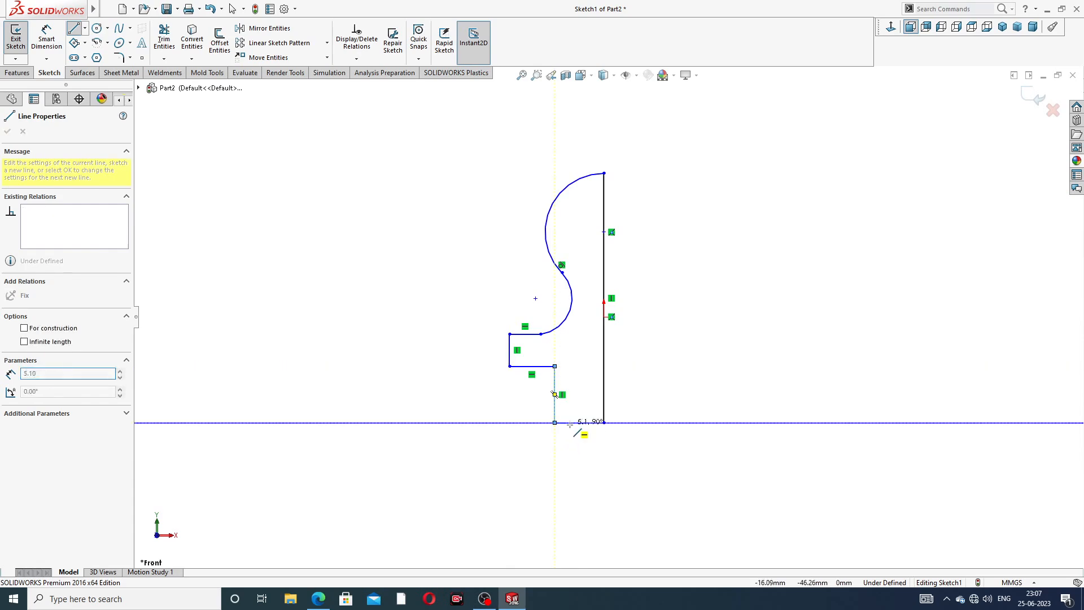
click(604, 422)
right_click(675, 186)
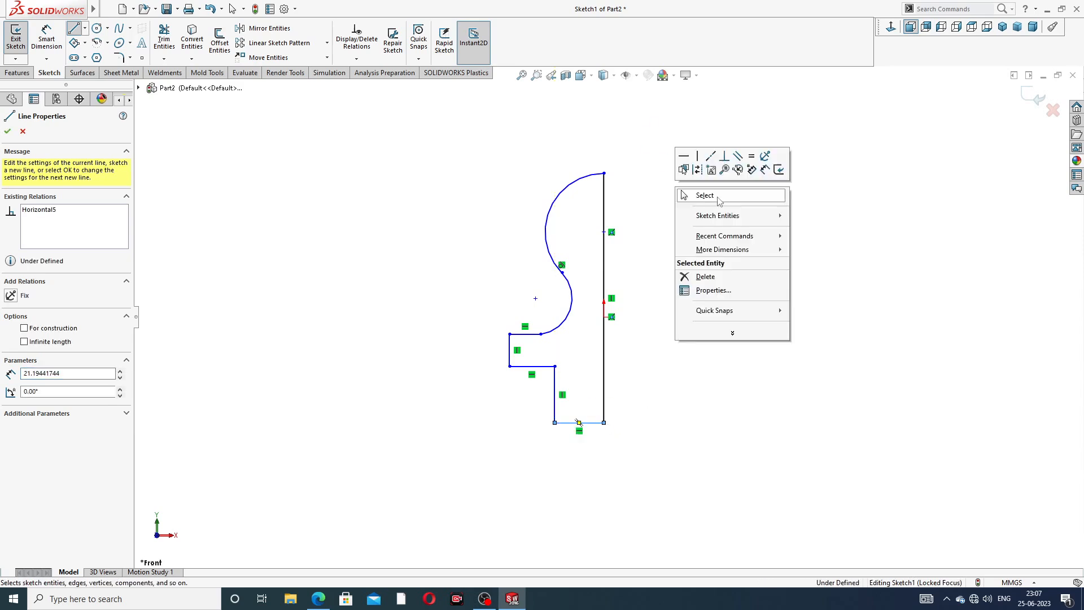
click(706, 195)
scroll(621, 229, down, 1)
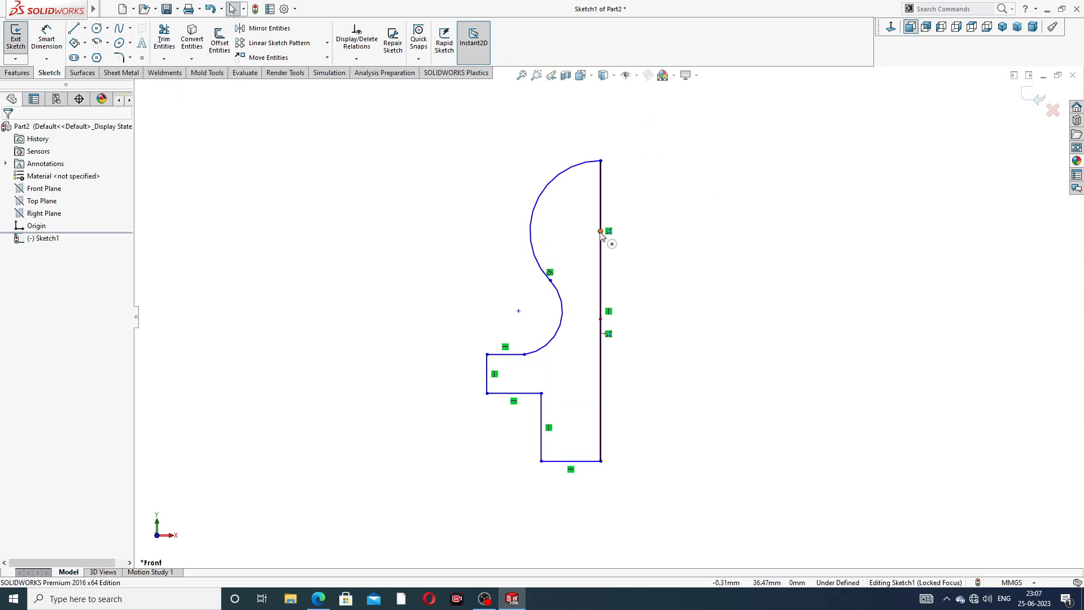
Make the centre point of the upper arc coincident with the sketch origin
click(600, 232)
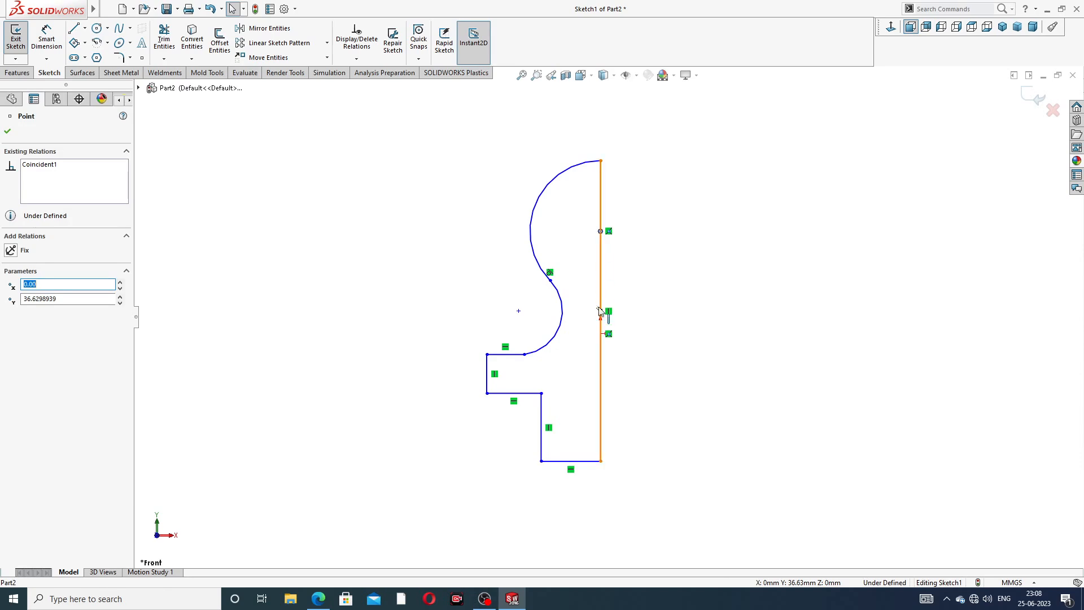
ctrl+click(601, 333)
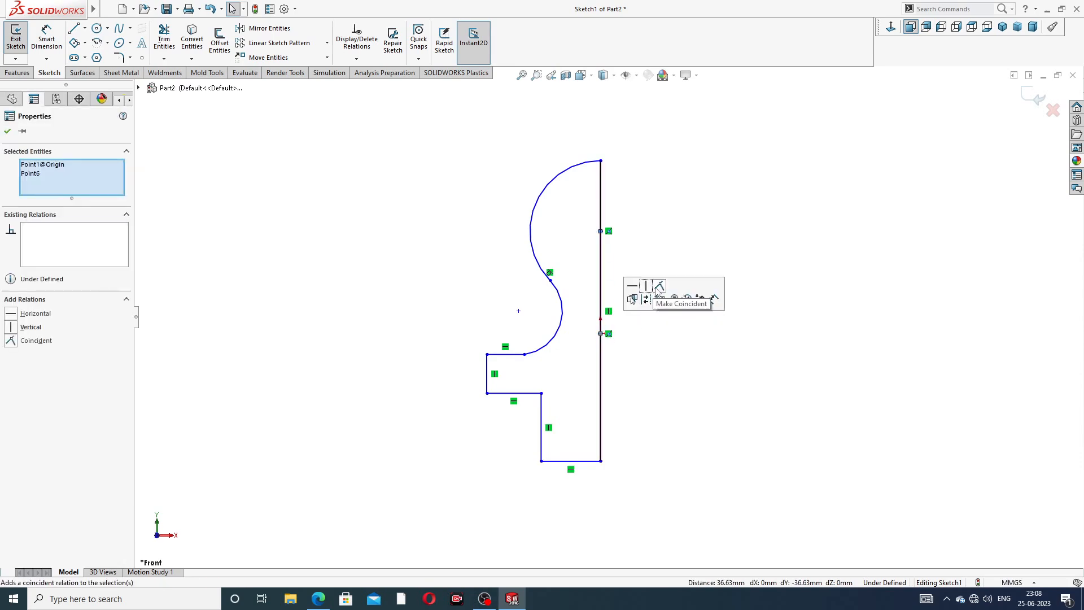
click(659, 286)
key(Escape)
scroll(604, 435, up, 2)
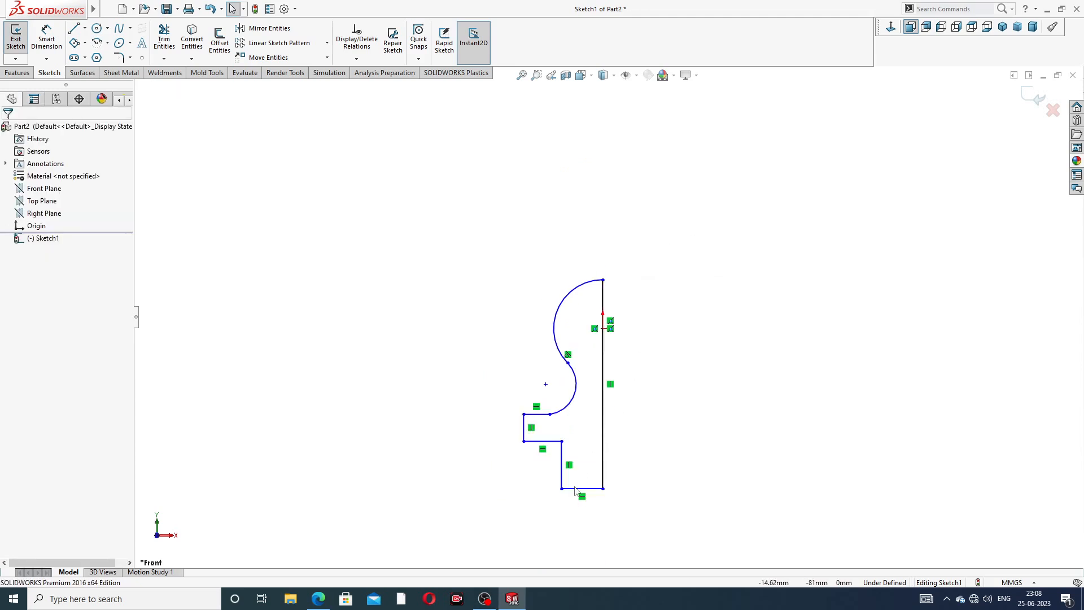
scroll(568, 528, down, 2)
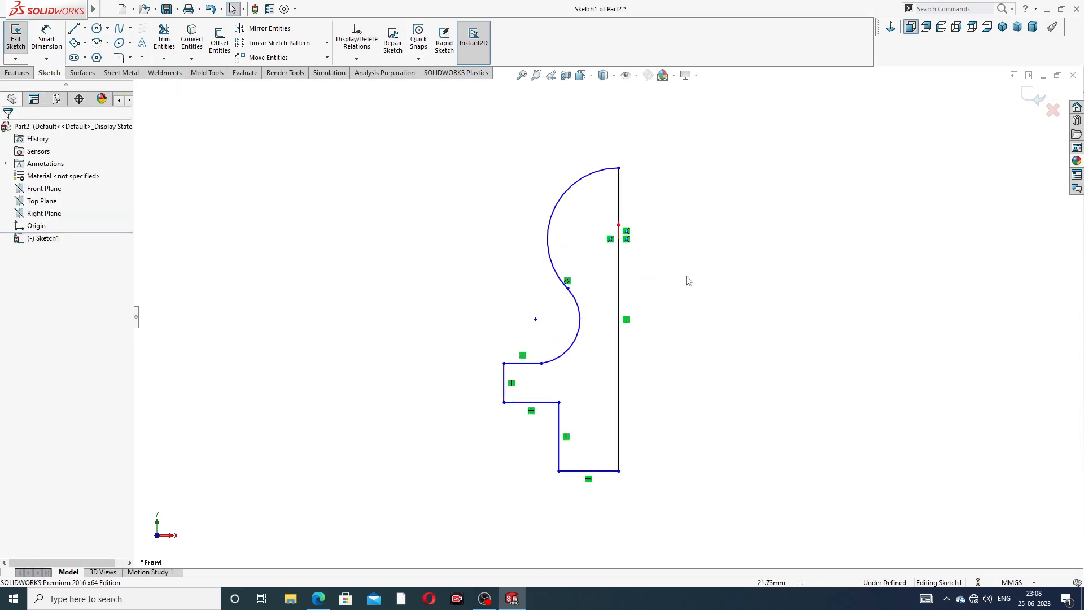
Dimension the upper arc of the profile with a radius of 6 mm
click(47, 38)
scroll(660, 215, down, 1)
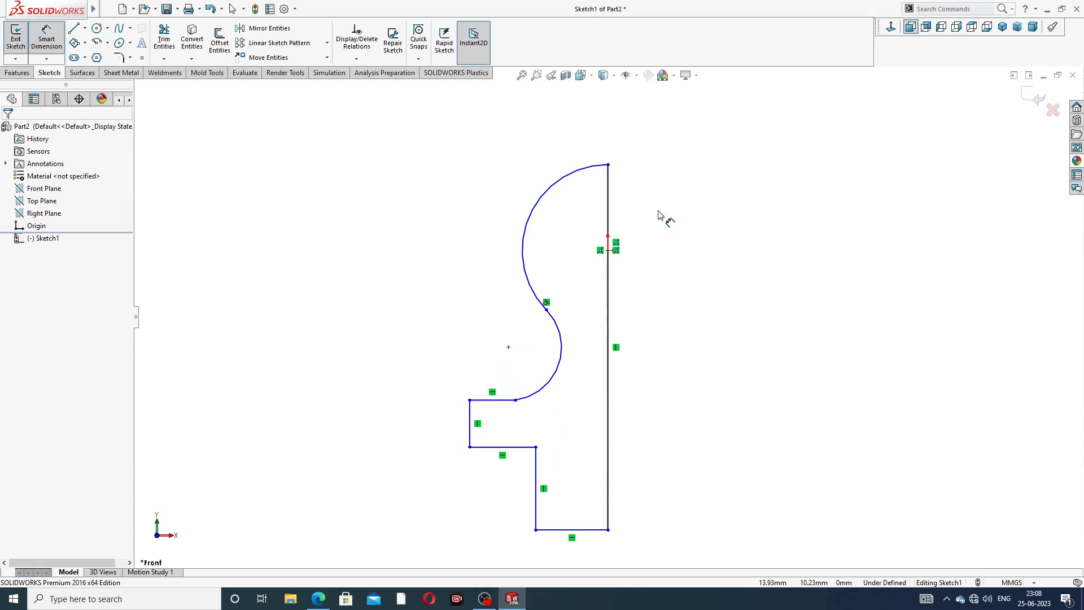
click(568, 176)
click(530, 172)
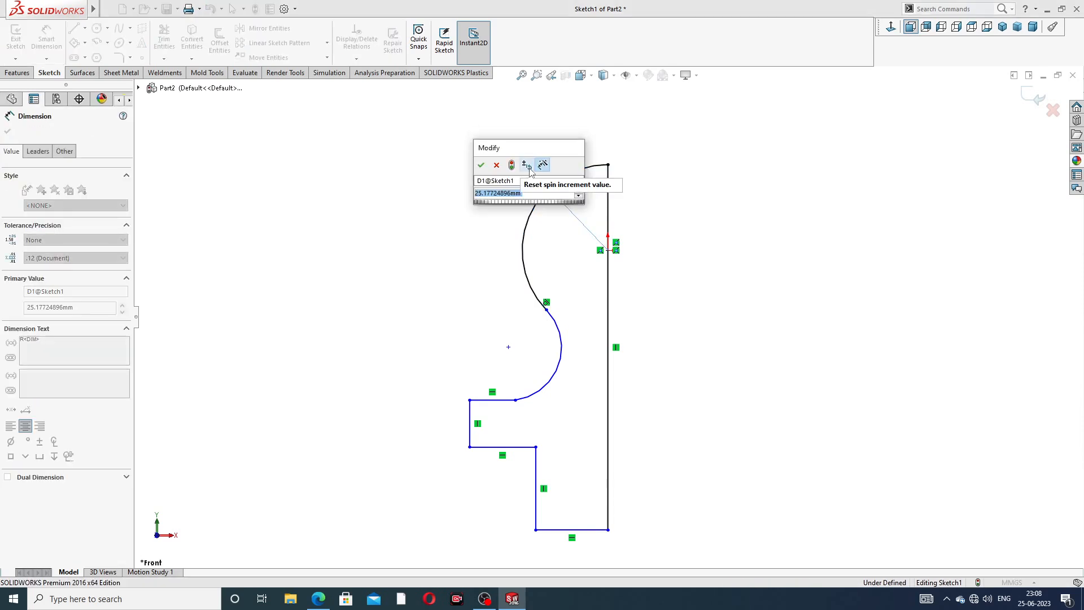
text(6)
key(Return)
click(659, 169)
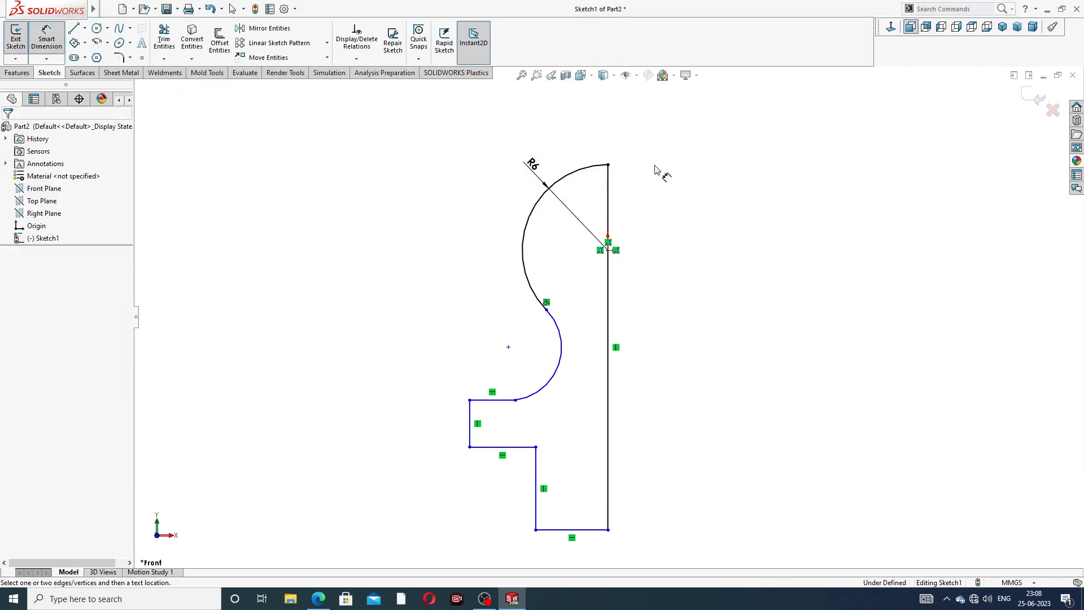
Dimension the lower arc with a radius of 2.2 mm and make it tangent to the flange's upper horizontal line
click(563, 351)
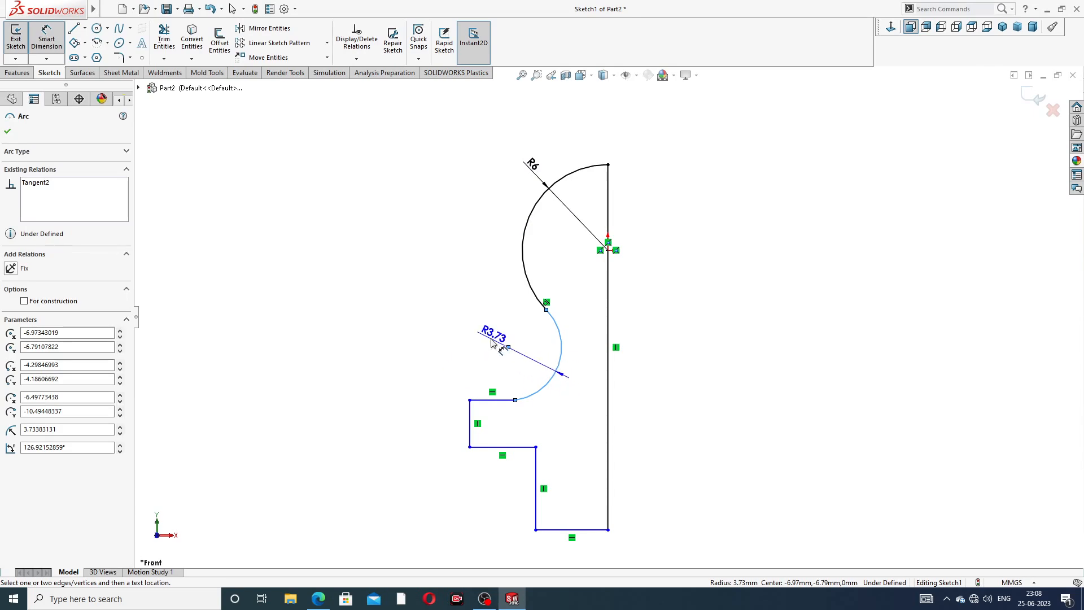
click(486, 336)
text(2.2)
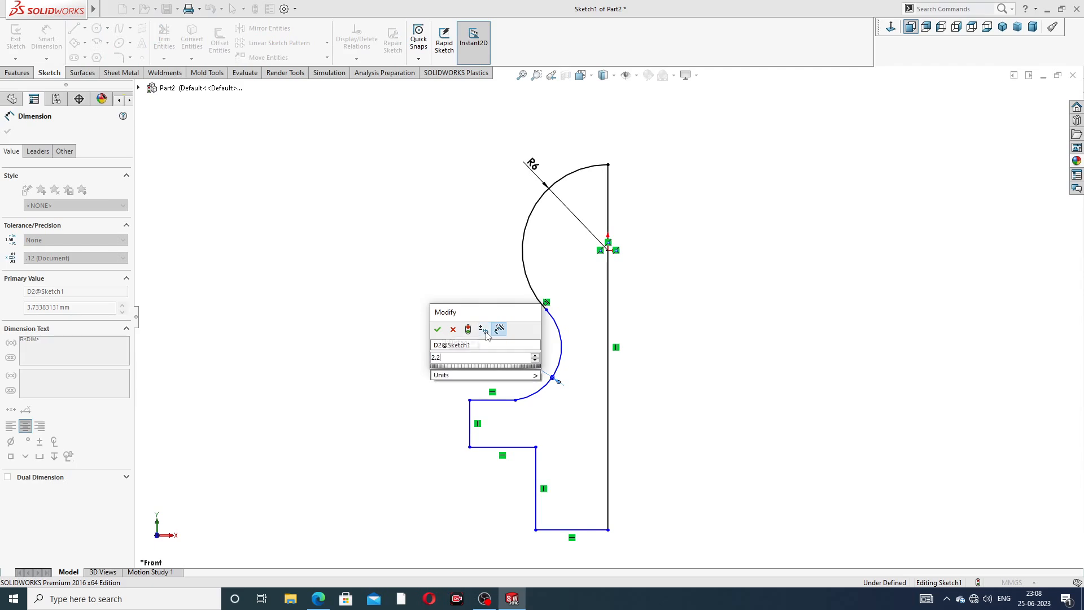
key(Return)
click(686, 338)
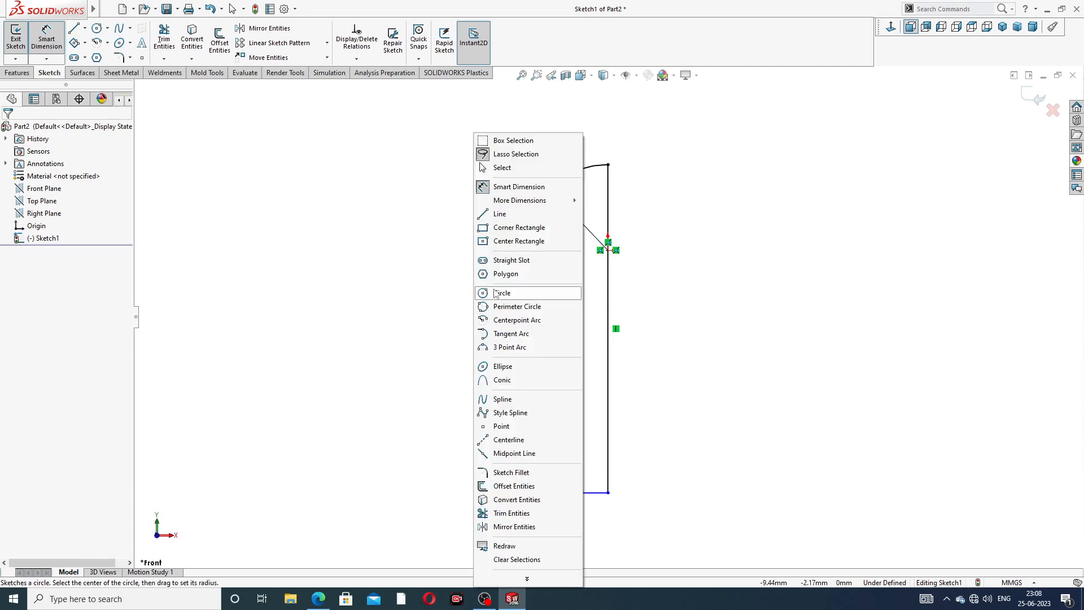
right_click(475, 286)
click(502, 168)
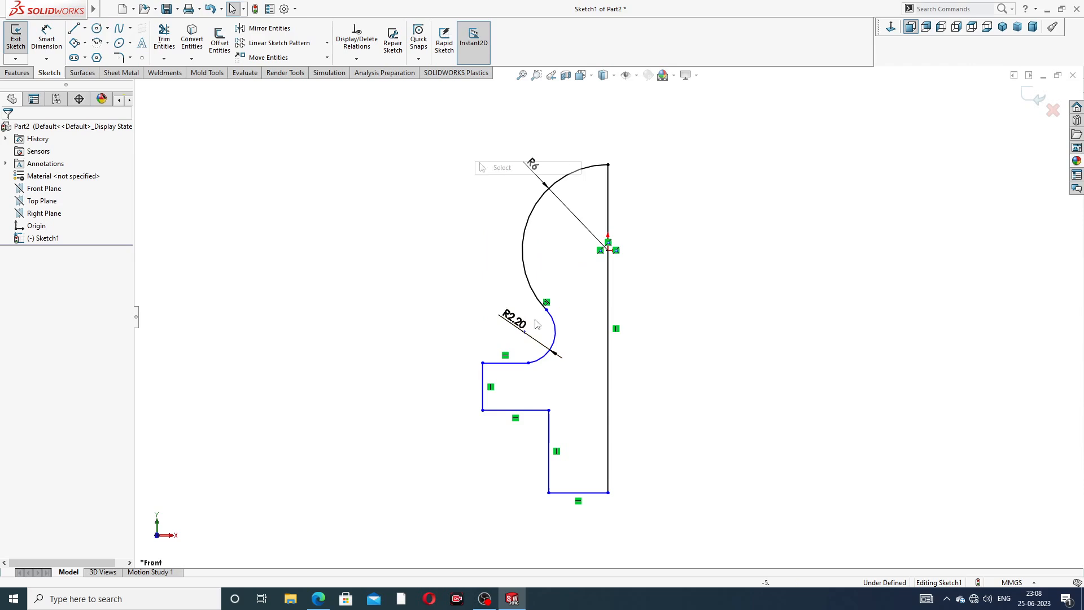
click(528, 364)
click(624, 324)
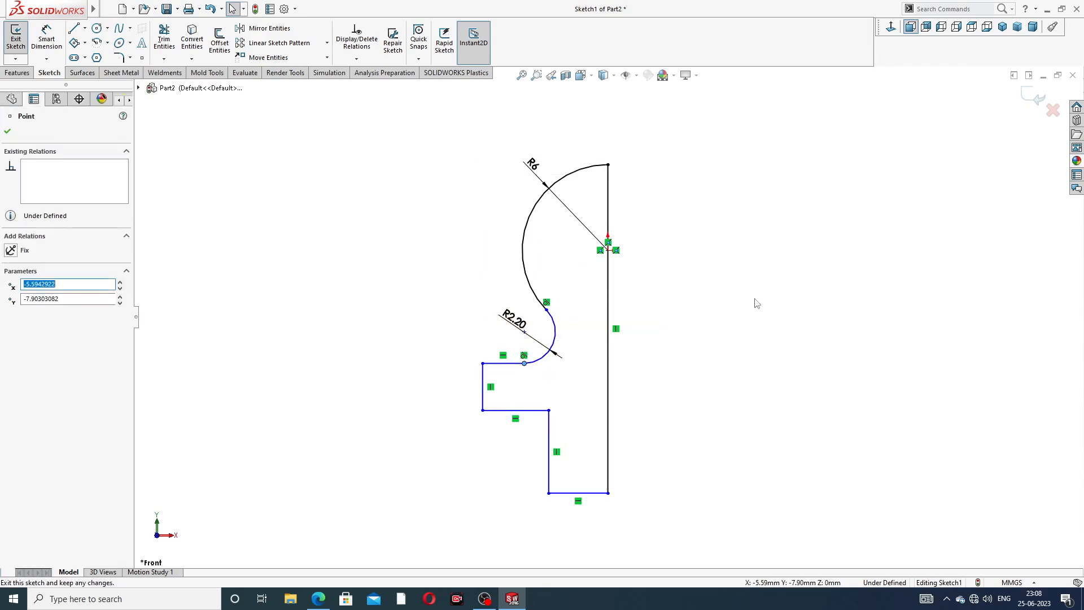
Dimension the flange's outer vertical line with a length of 5 mm
click(737, 305)
click(46, 39)
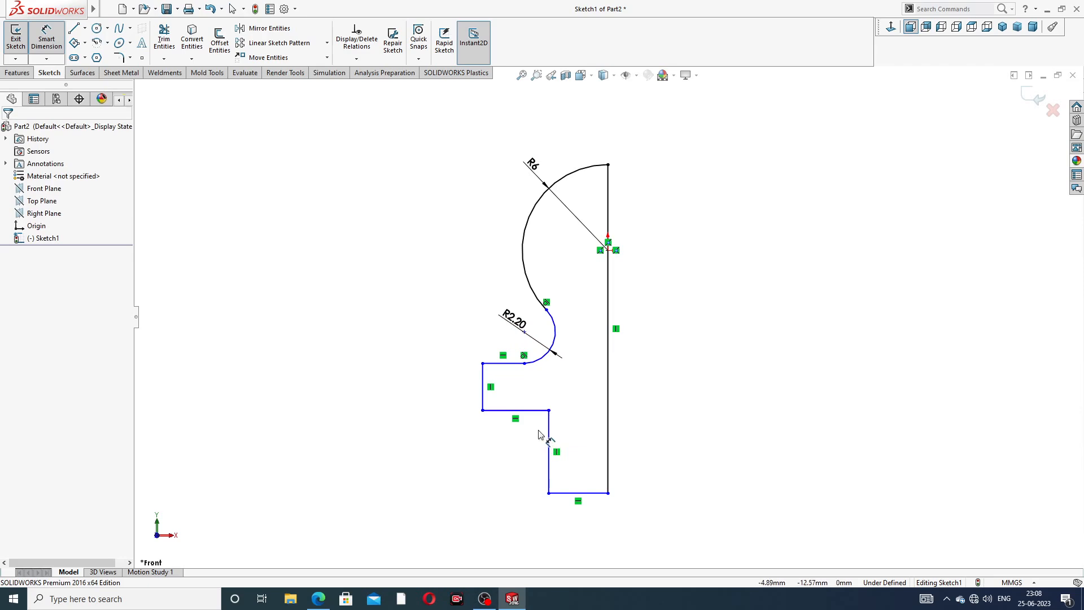
click(483, 377)
click(450, 386)
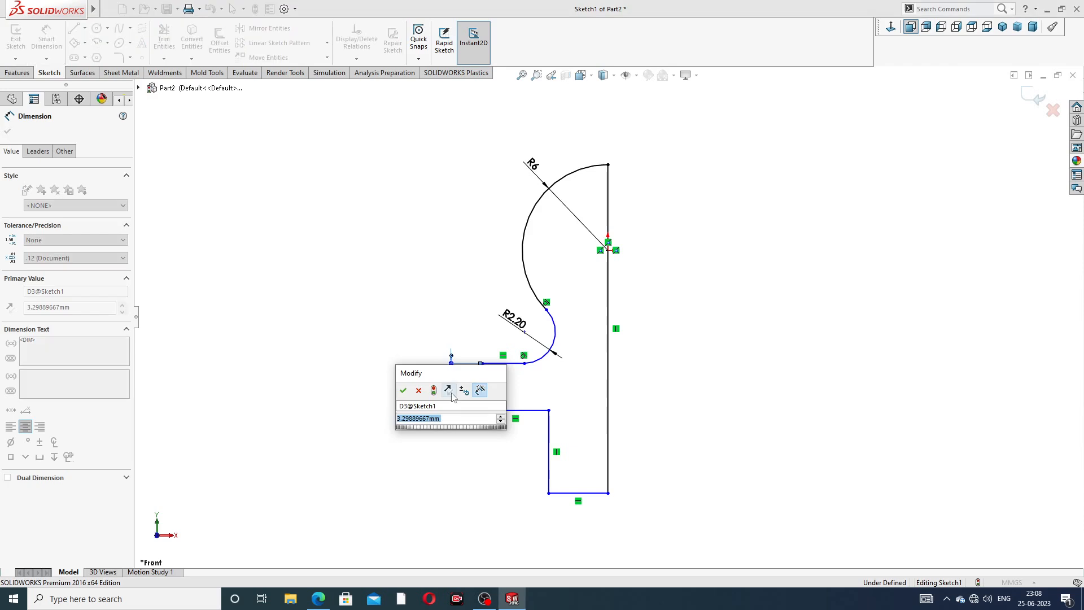
text(5)
key(Return)
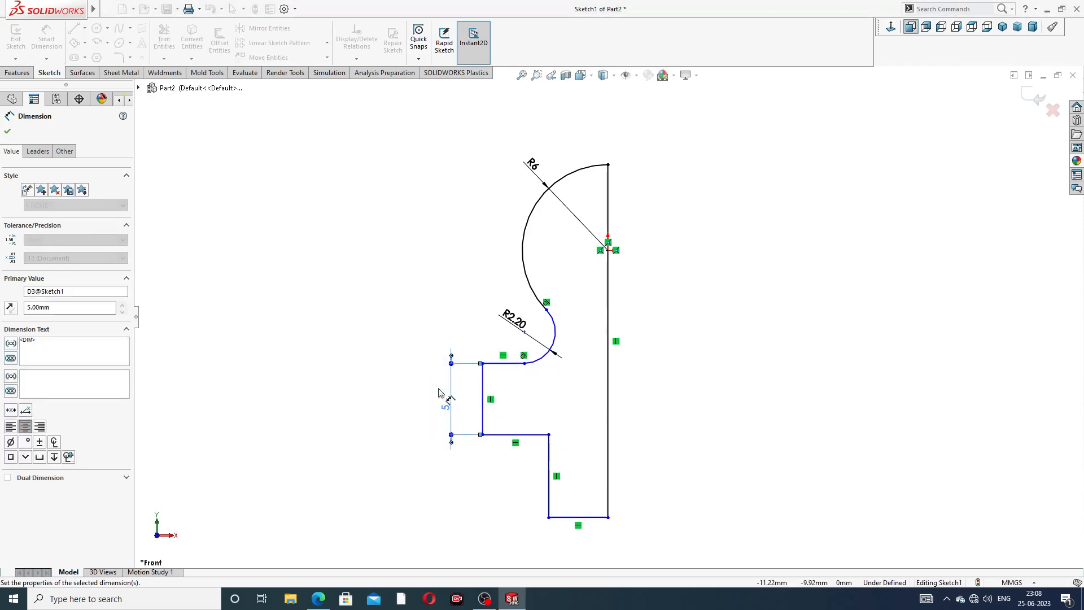
Dimension the vertical distance from the flange's upper line to the bottom line as 16 mm and place the dimension further outward
click(508, 363)
click(565, 518)
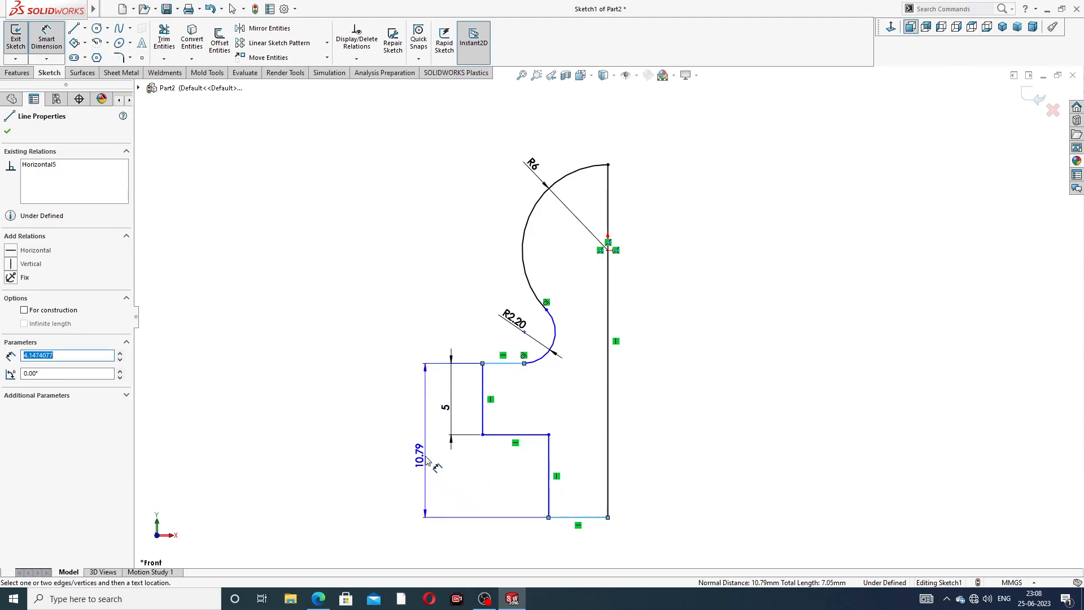
click(424, 452)
text(1)
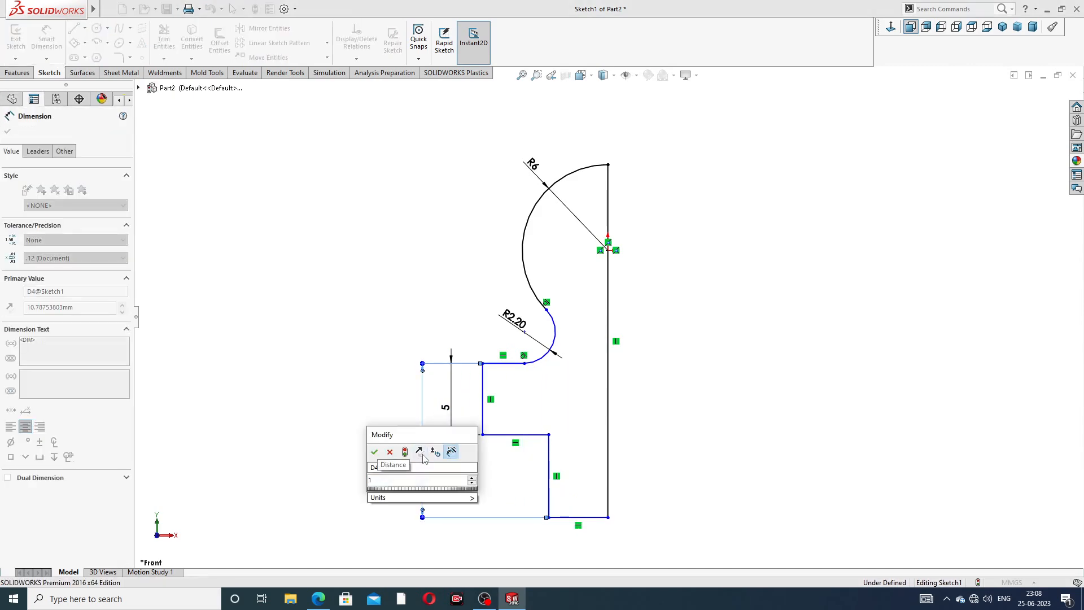
text(6)
key(Return)
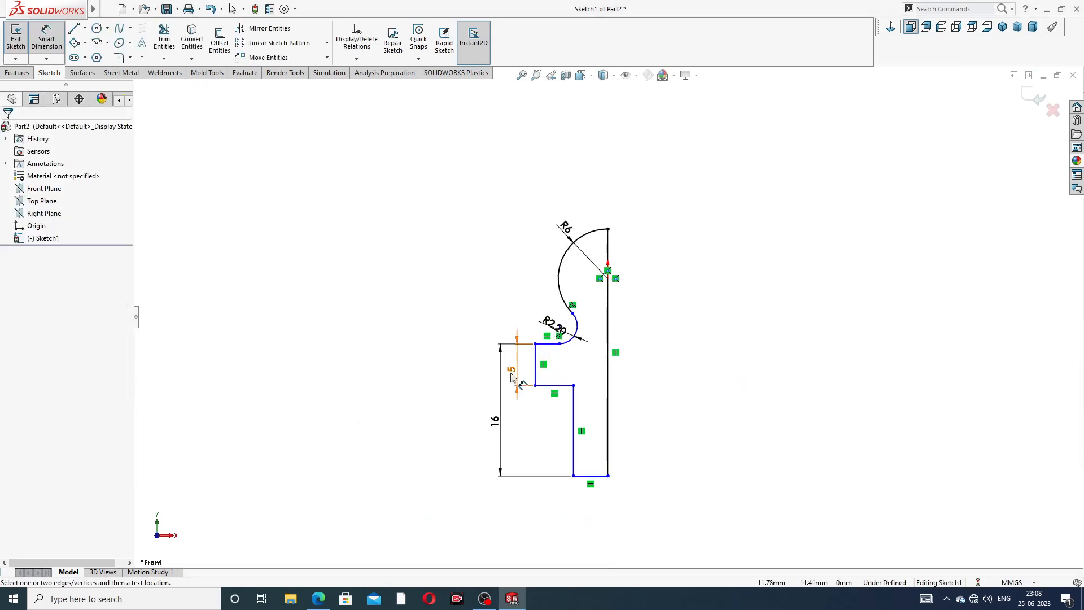
drag(495, 423, 486, 423)
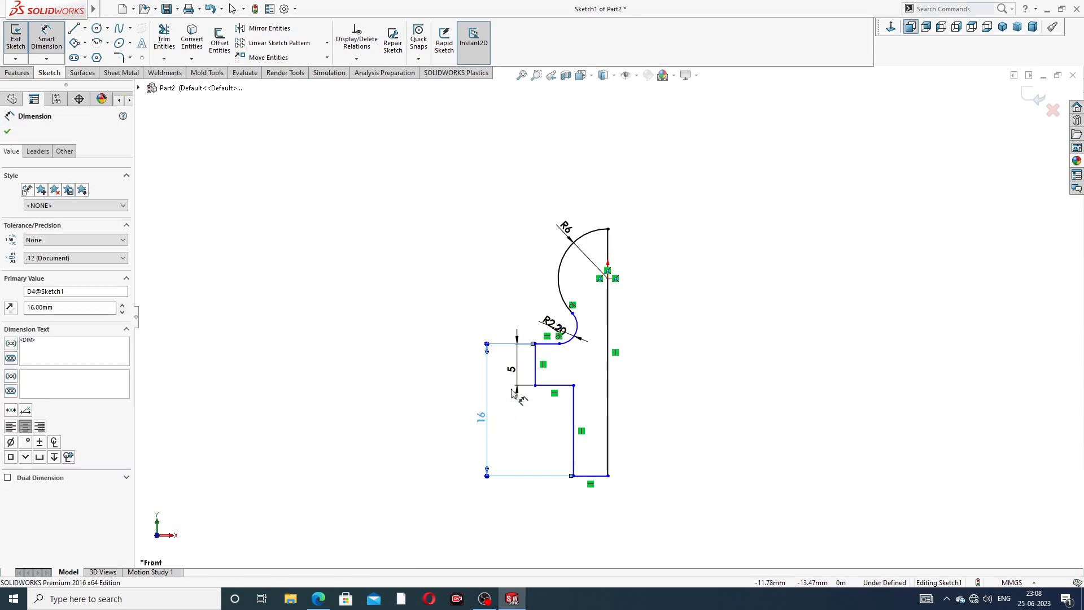
click(672, 362)
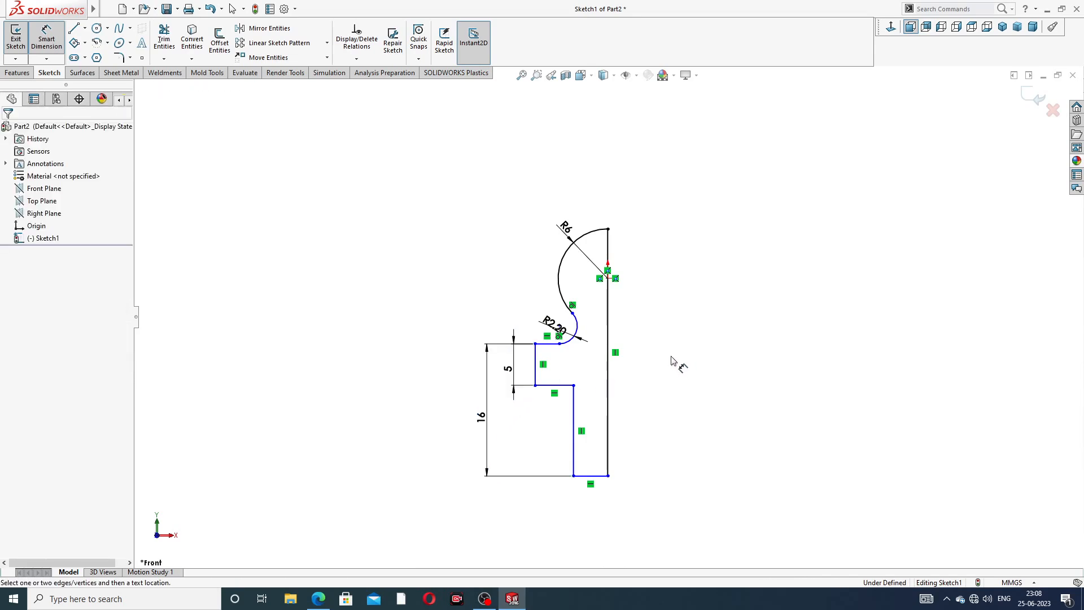
Dimension the bottom line of the shank with a length of 5 mm
click(603, 479)
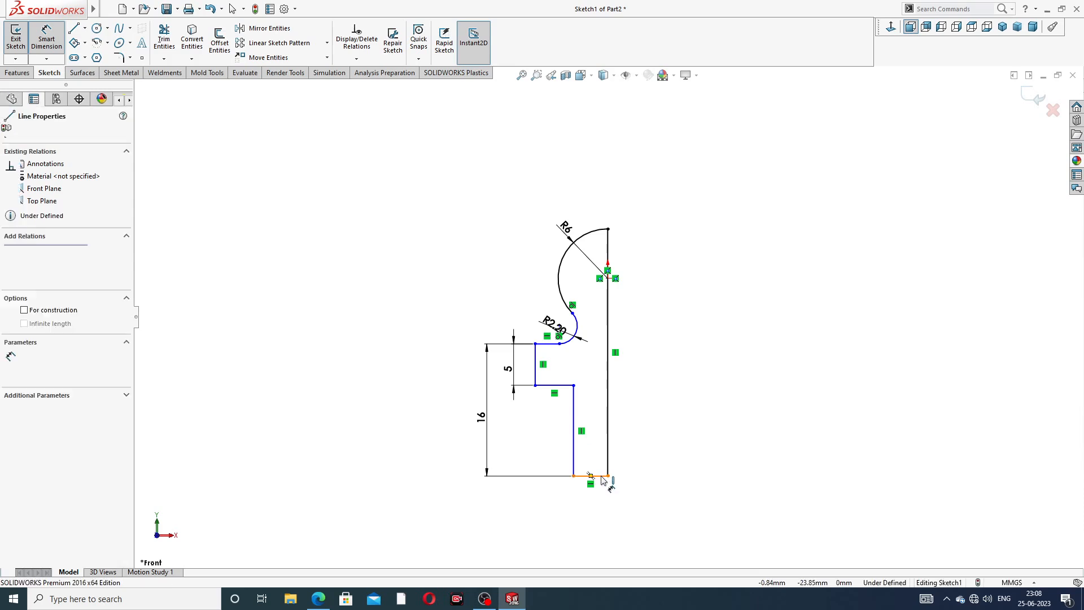
click(599, 501)
text(5)
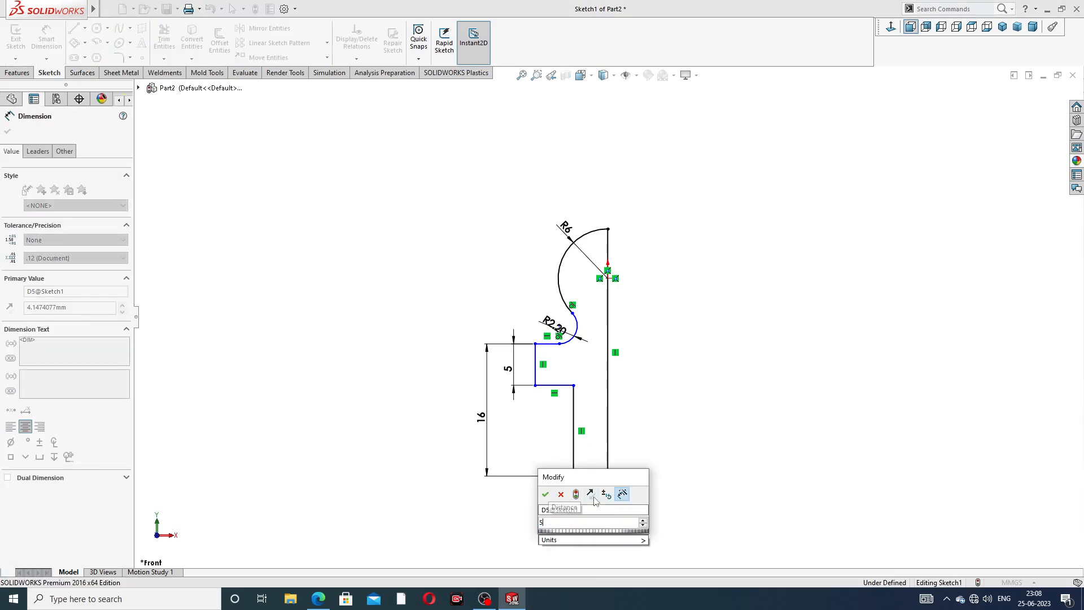
key(Return)
click(658, 431)
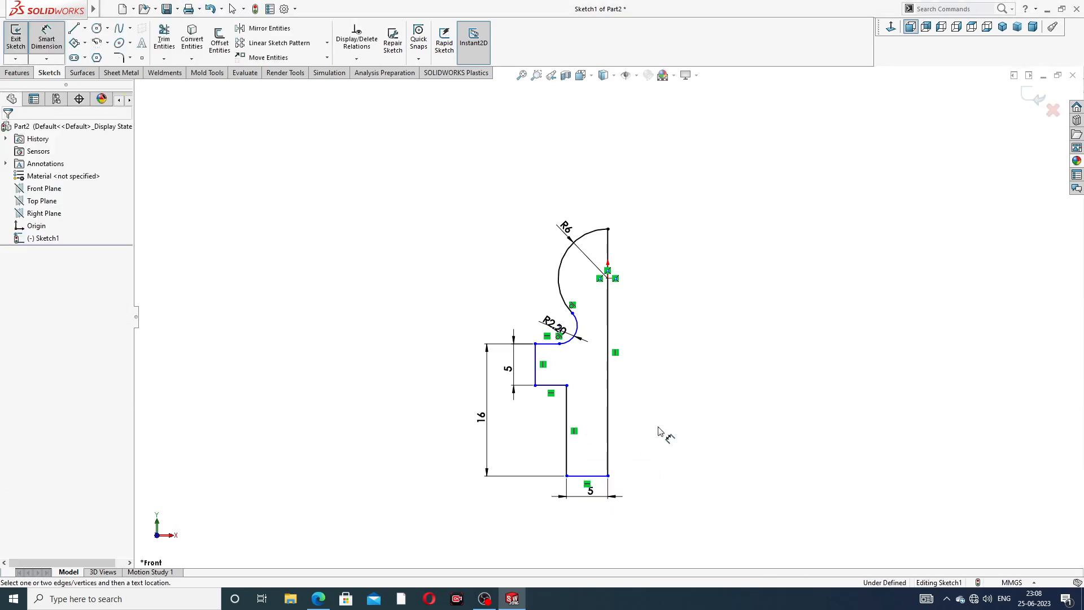
Dimension the horizontal distance from the flange's lower outer corner to the vertical axis line as 8 mm
click(535, 386)
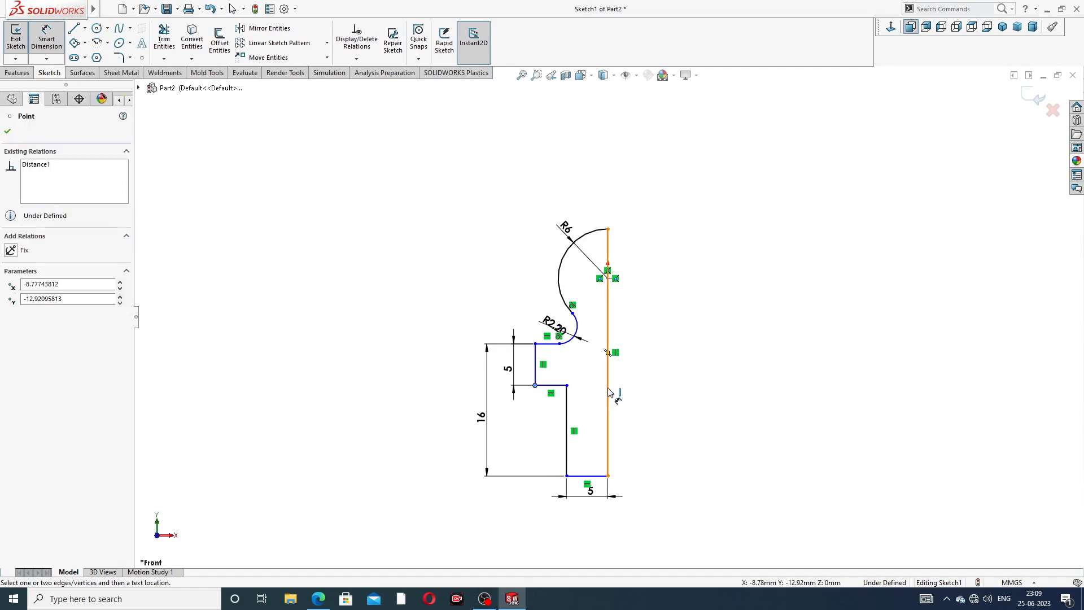
click(608, 397)
click(567, 528)
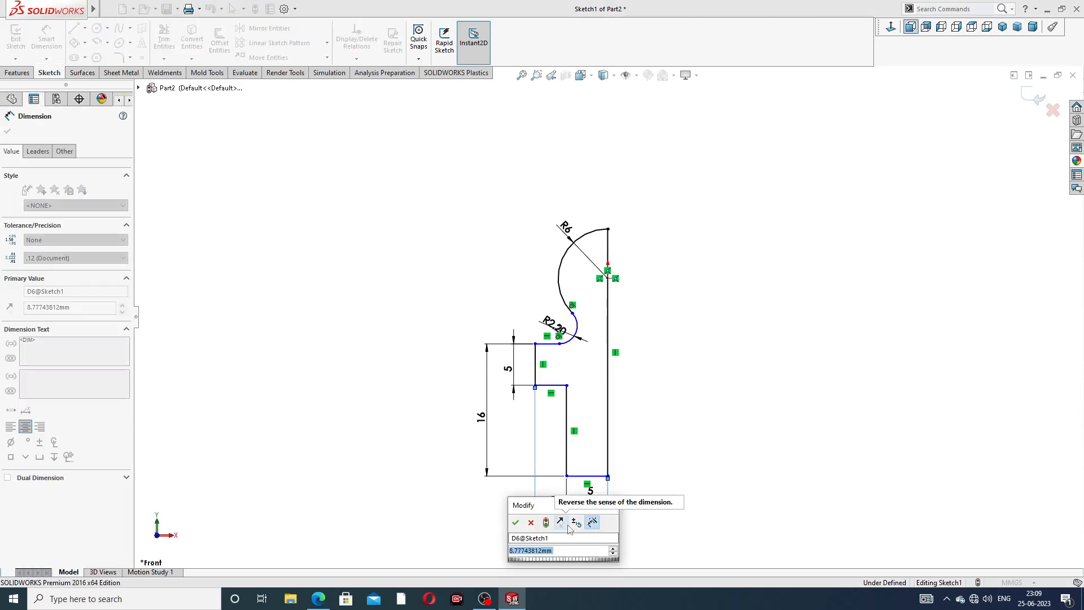
text(8)
key(Return)
click(661, 432)
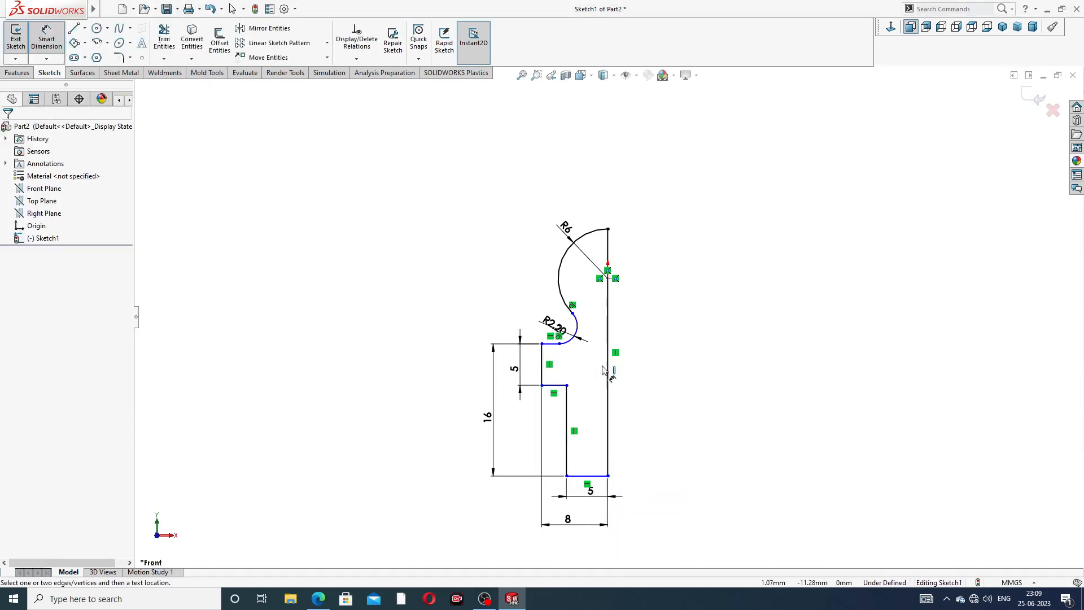
Dimension the horizontal distance from the lower arc's centre point to the vertical axis line as 6.5 mm
scroll(565, 356, down, 5)
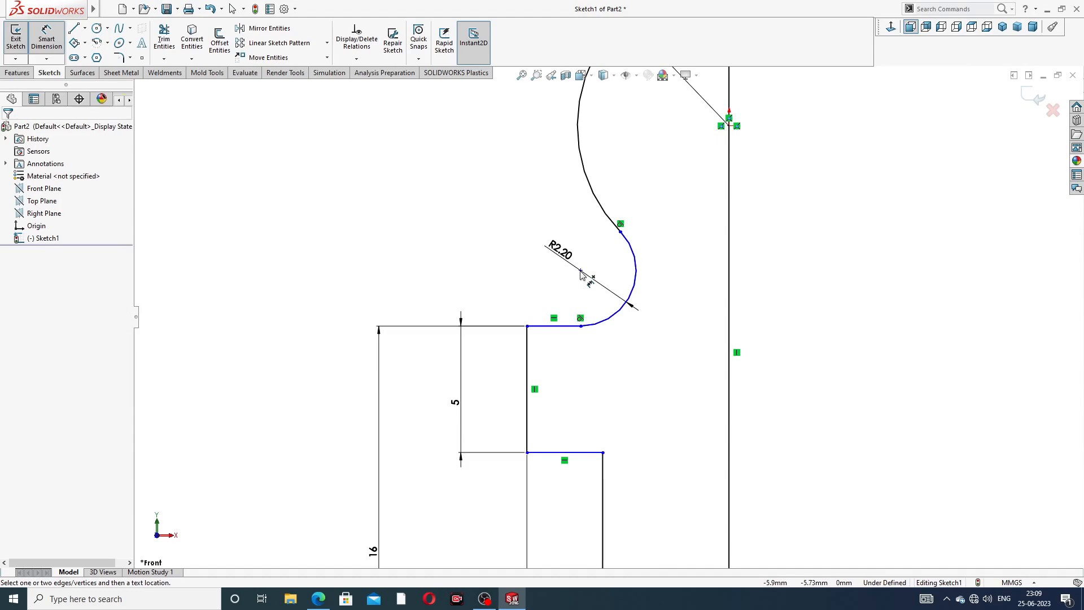
click(581, 271)
click(729, 264)
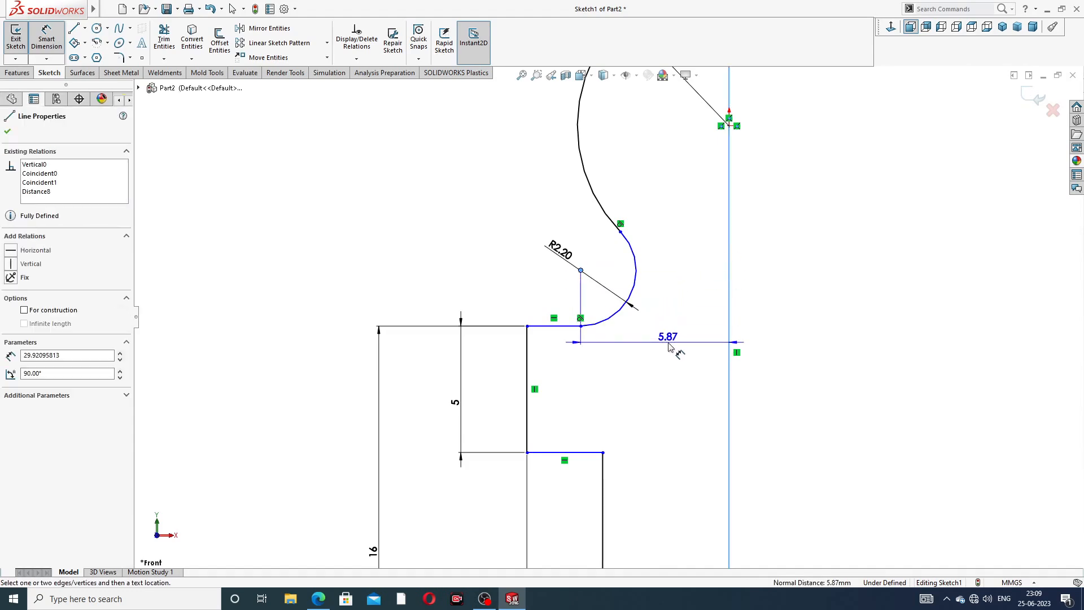
click(669, 347)
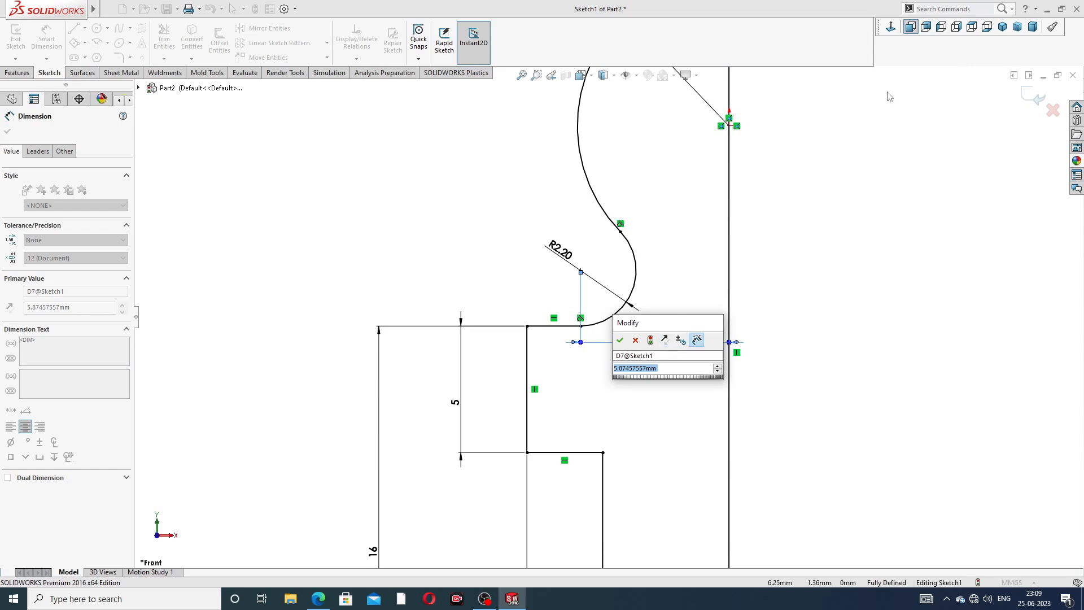
text(6.5)
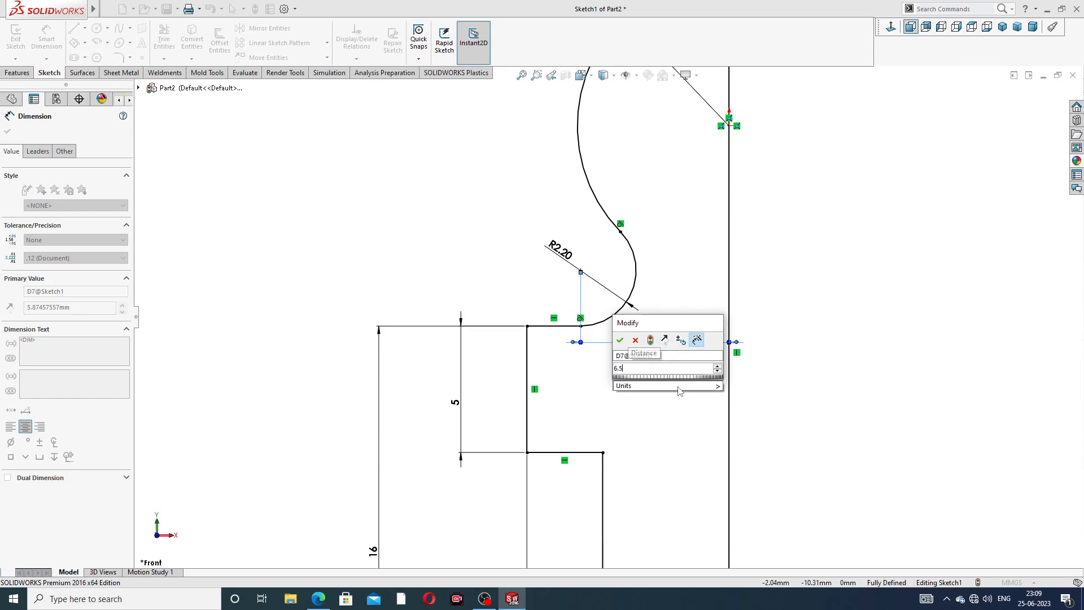
key(Return)
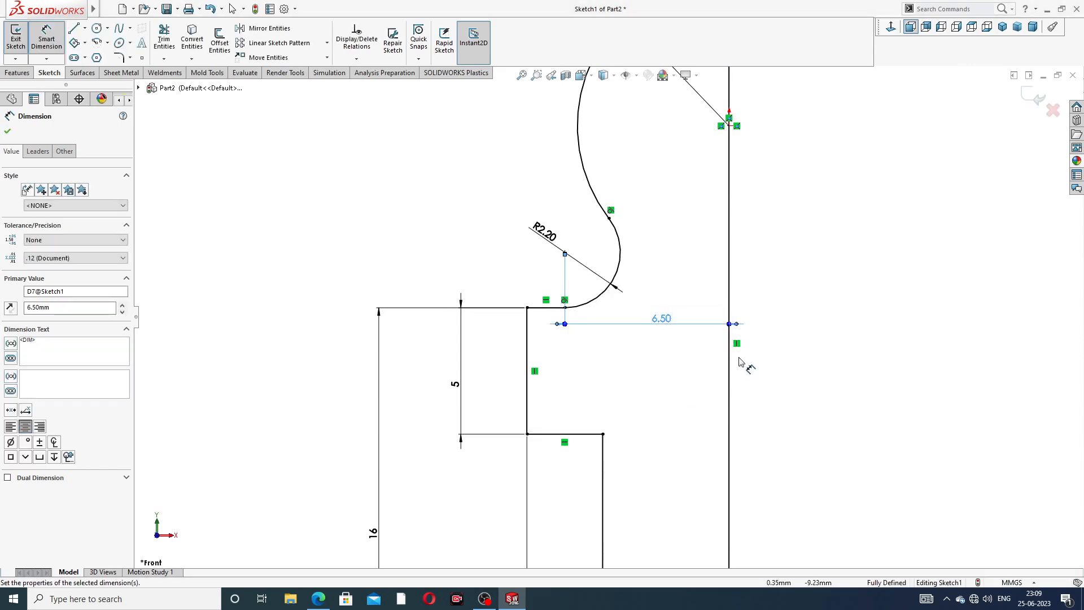
click(770, 315)
Reposition the R2.20, 6.50 and R6 dimensions clear of the profile and end dimensioning
scroll(808, 172, up, 3)
scroll(808, 176, up, 2)
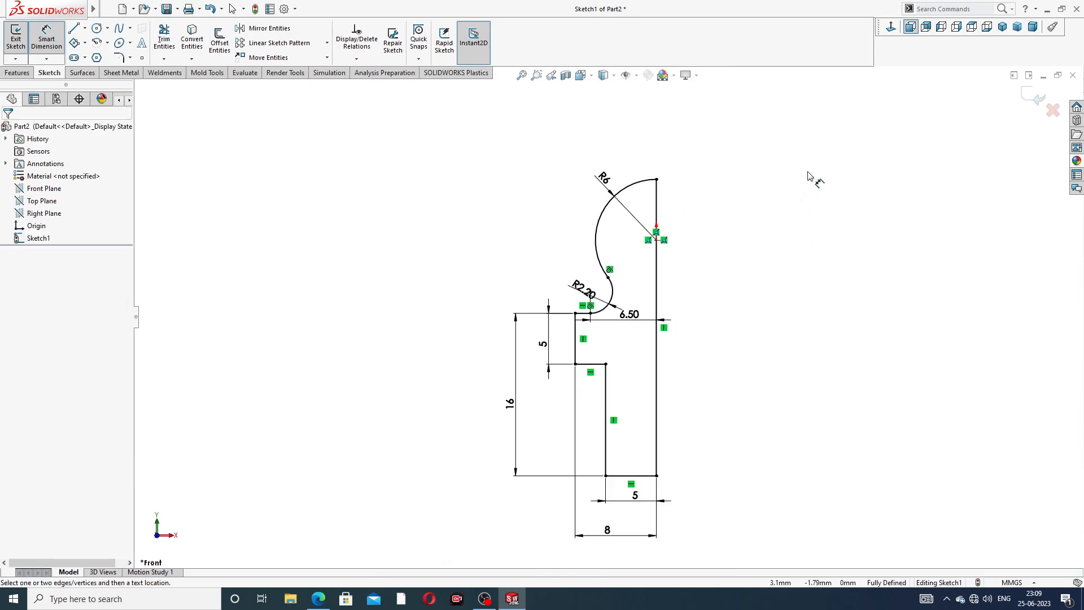
drag(583, 292, 573, 286)
click(731, 296)
drag(631, 316, 627, 330)
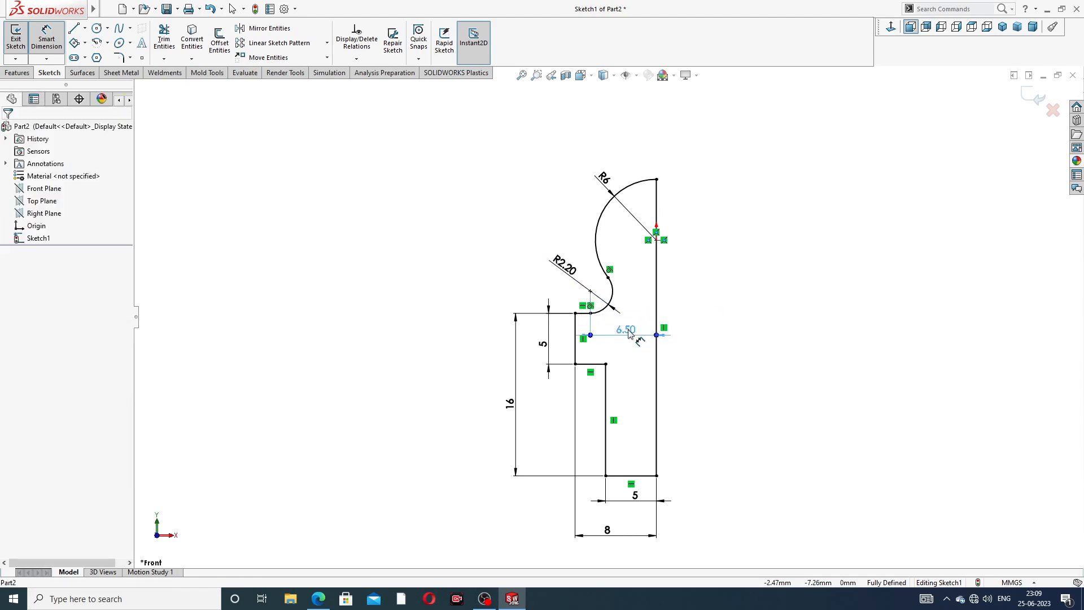
click(742, 296)
drag(603, 179, 599, 173)
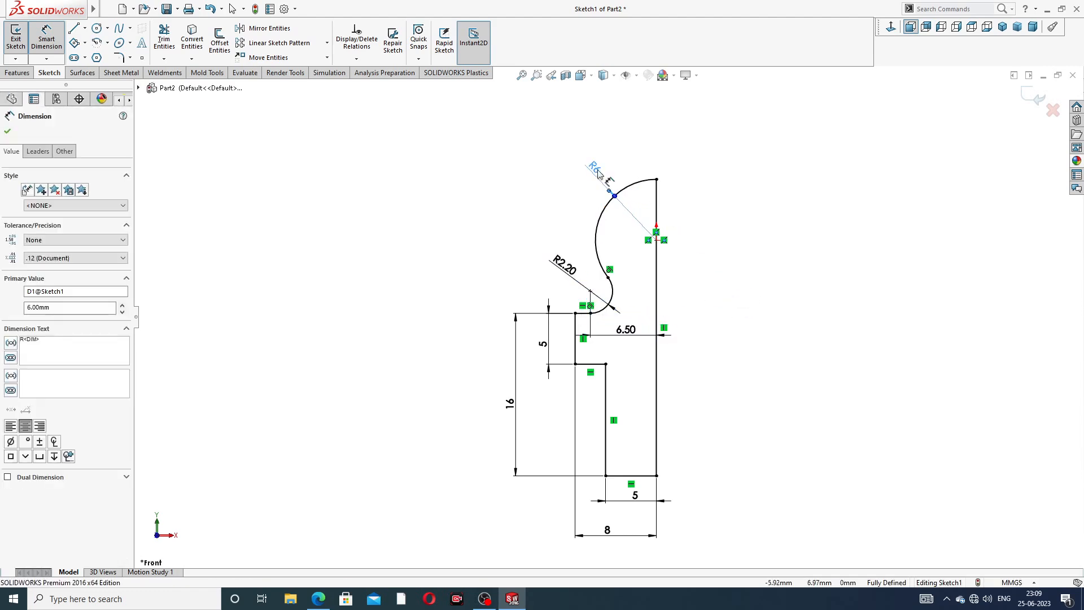
right_click(770, 232)
click(797, 168)
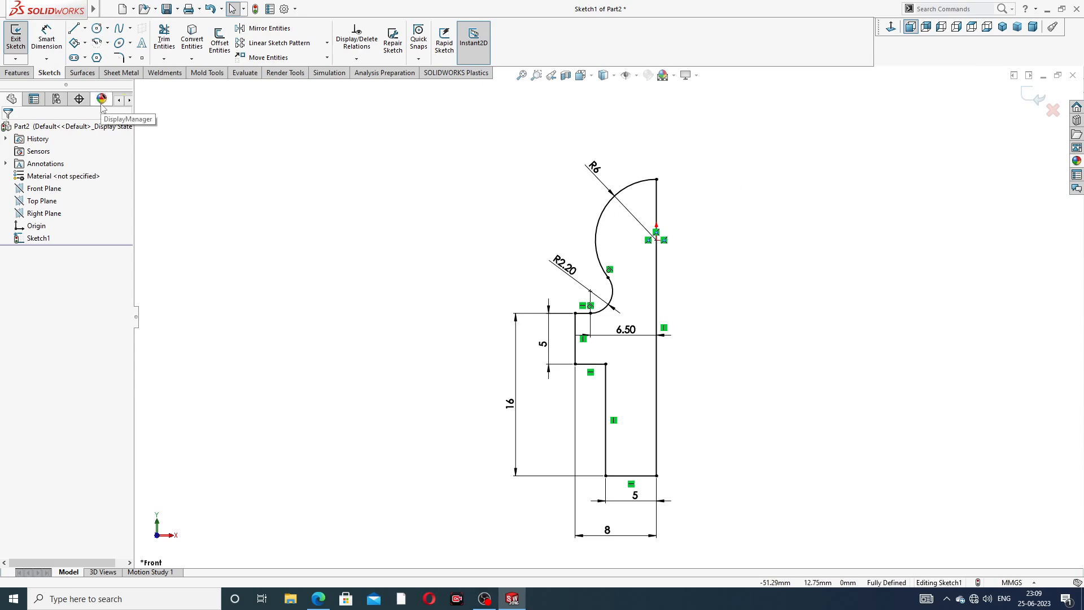
Check the grease nipple PDF drawing, and revolve the half profile 360 degrees about its vertical axis line in SOLIDWORKS
click(318, 599)
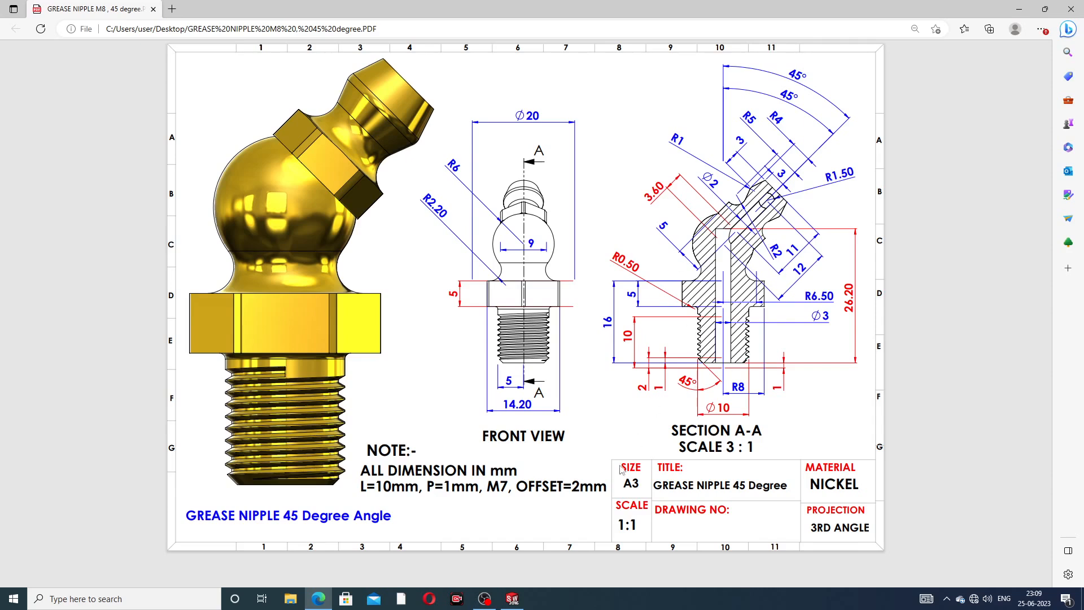
click(318, 598)
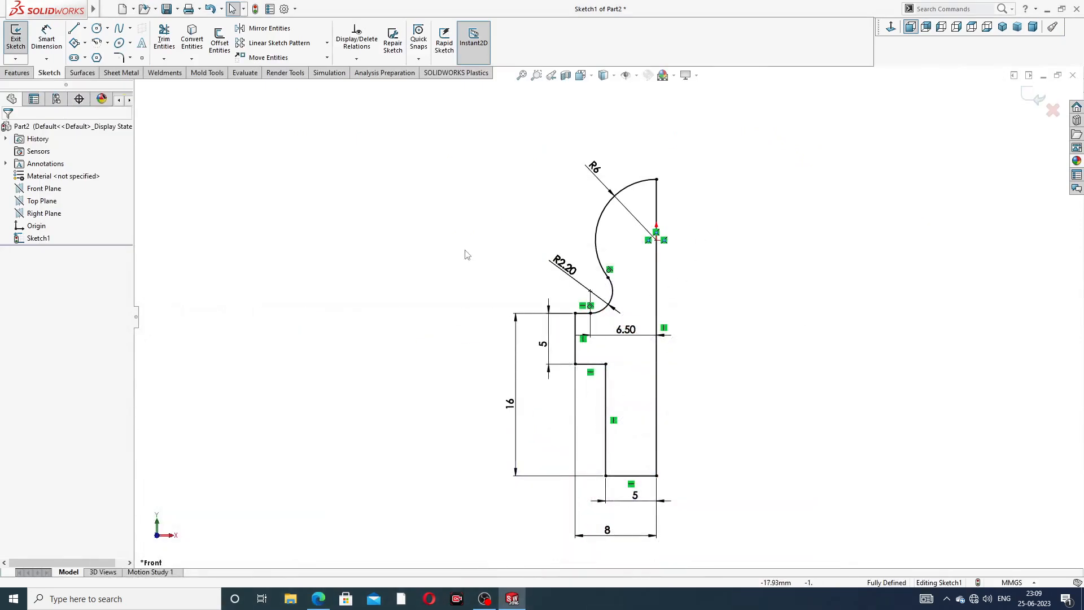
click(19, 72)
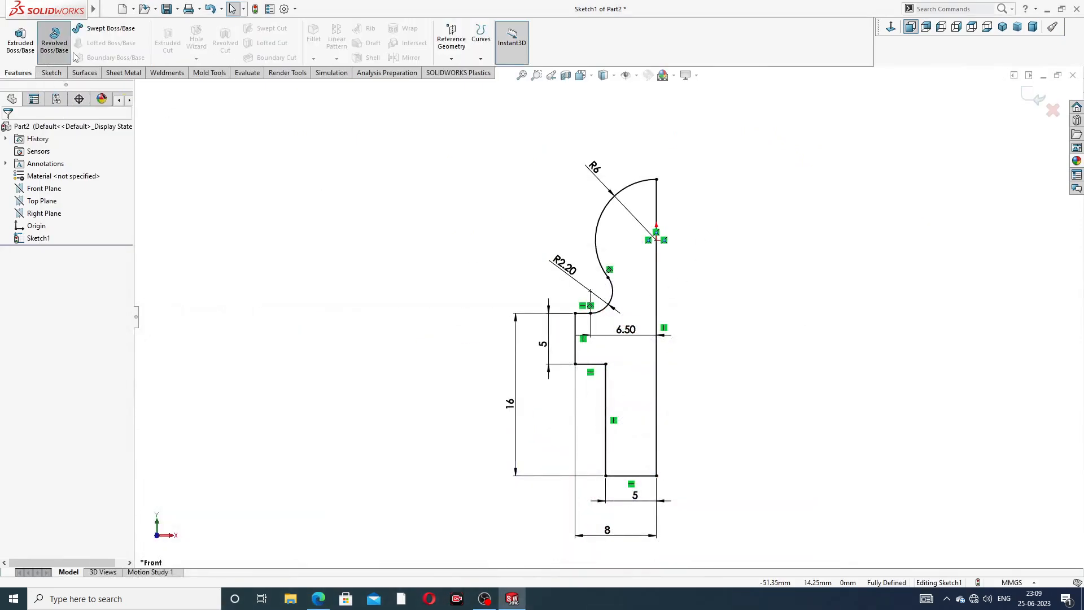
click(64, 46)
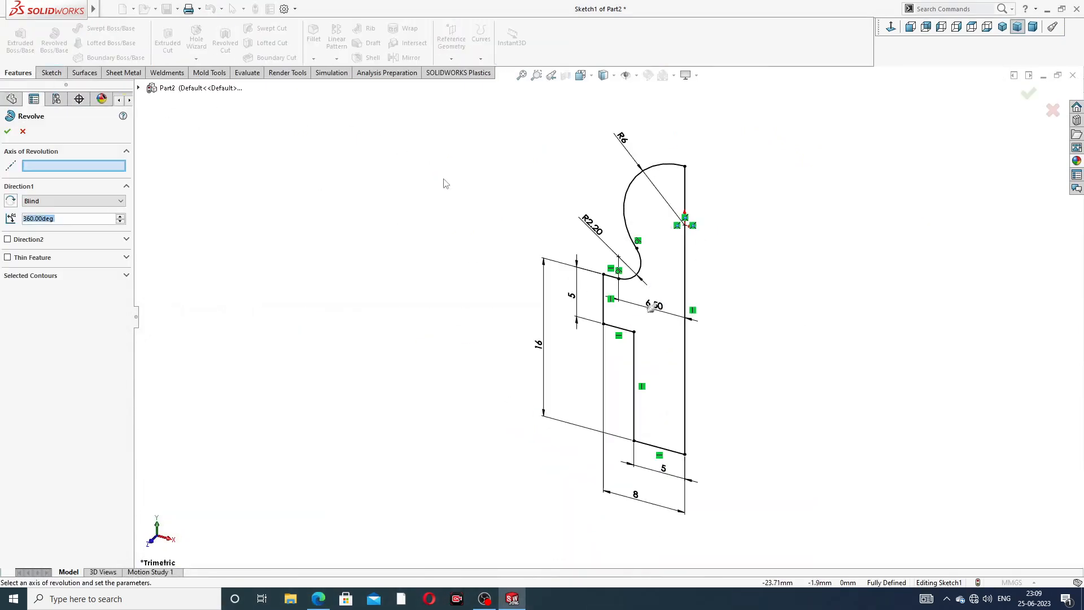
click(685, 274)
click(8, 133)
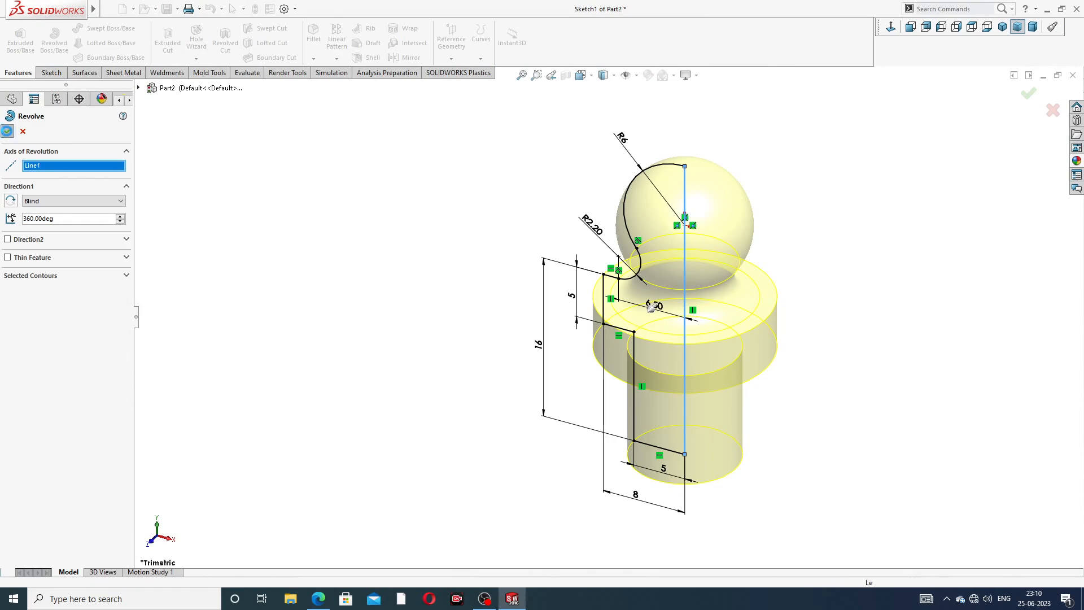
click(792, 204)
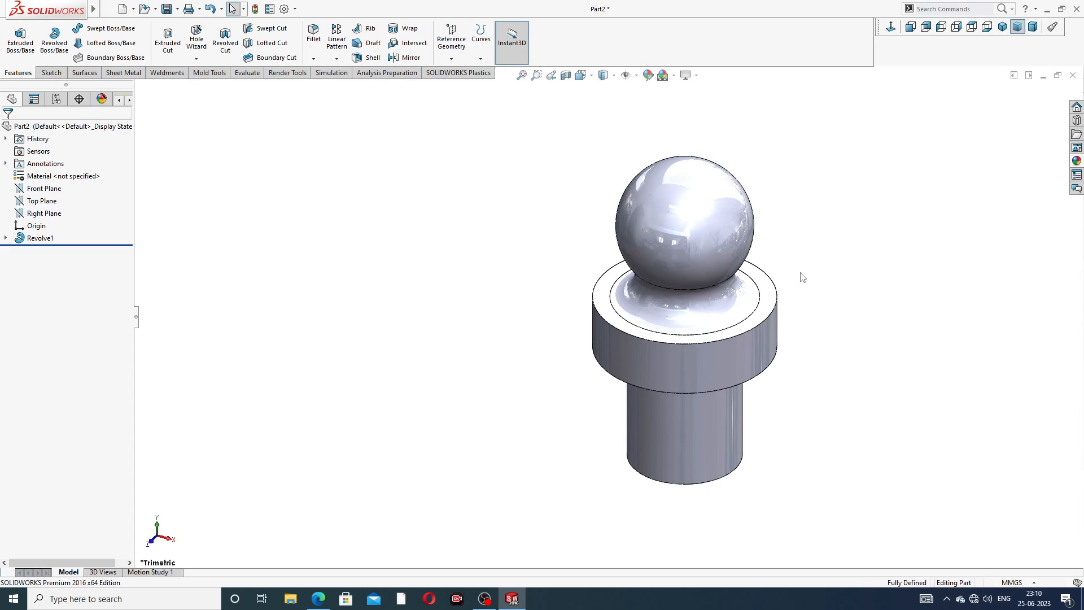
Fillet the edge where the shank meets the flange's underside with a 0.5 mm radius
mouse_move(801, 274)
middle_down()
mouse_move(846, 184)
mouse_move(844, 242)
mouse_move(860, 188)
middle_up()
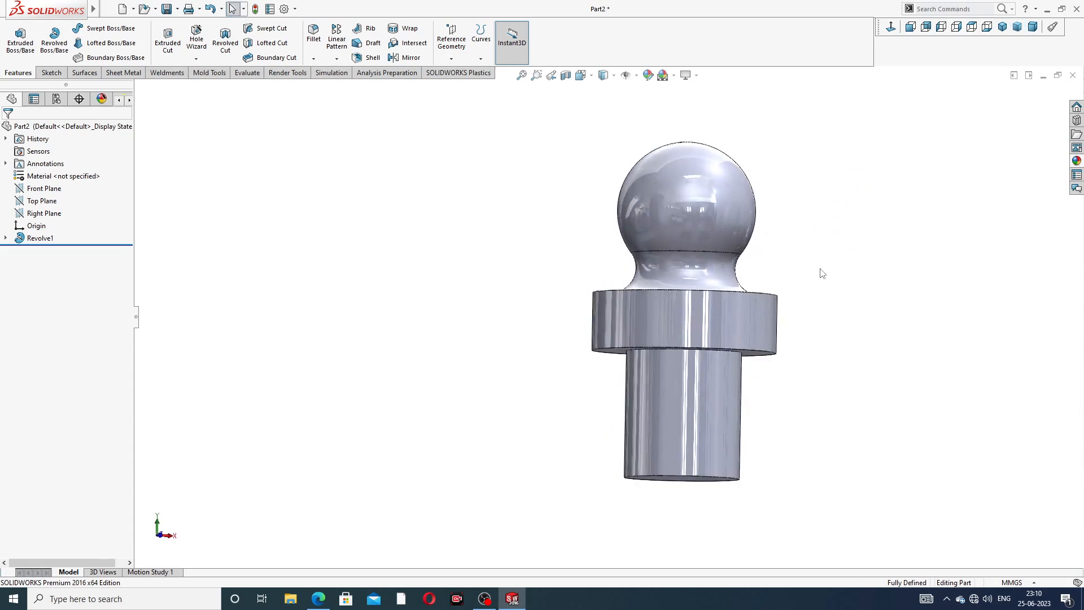
middle_drag(821, 269, 822, 168)
scroll(742, 294, down, 1)
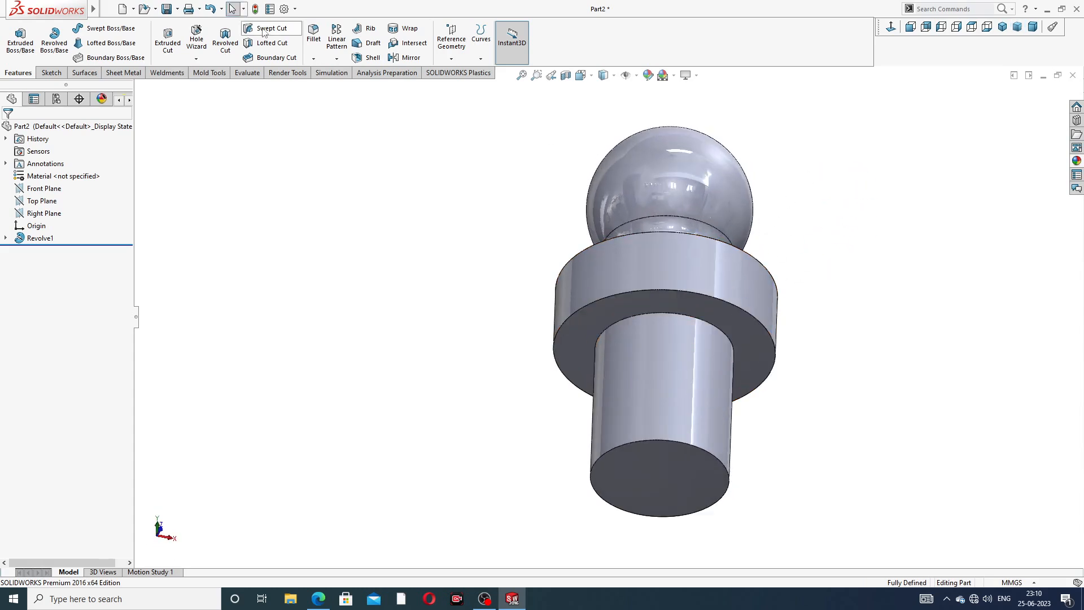
click(312, 41)
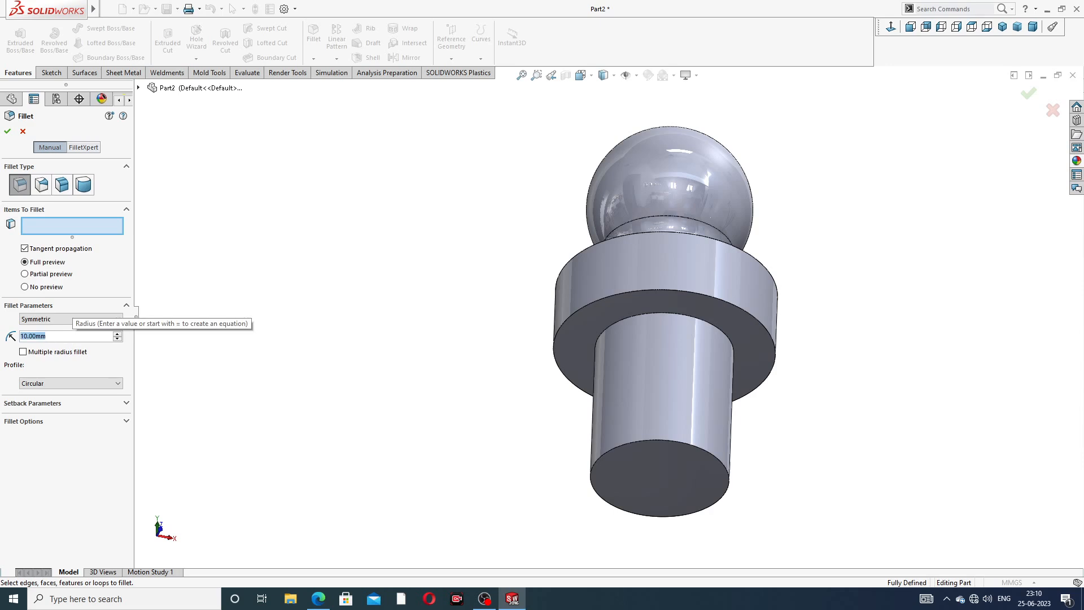
text(0.5)
key(Return)
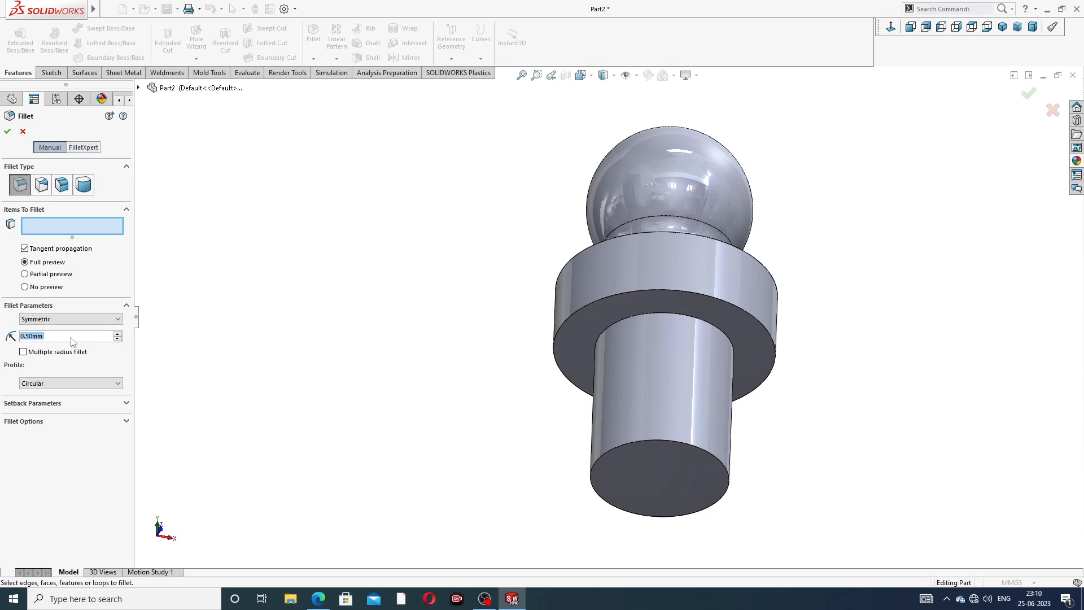
click(679, 314)
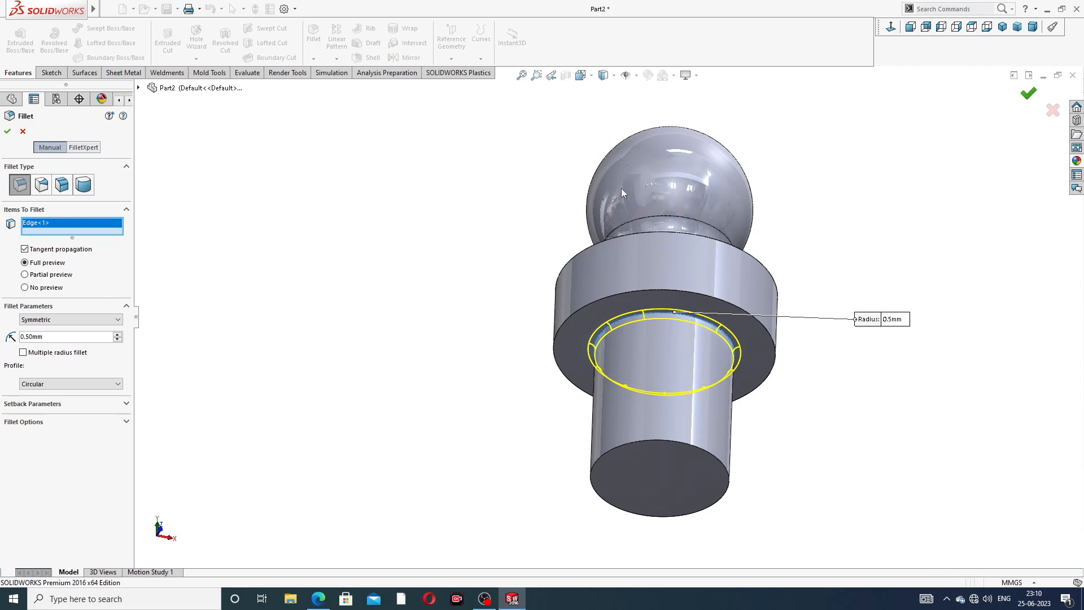
key(Return)
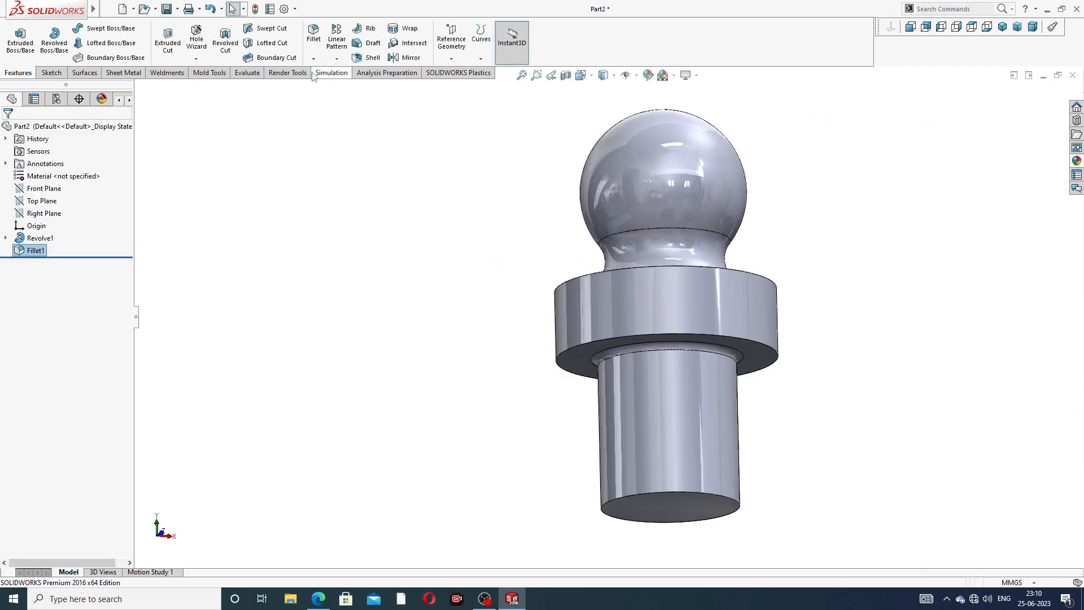
Chamfer the bottom circular edge of the shank with a 1 mm distance at 45 degrees
click(315, 59)
click(332, 88)
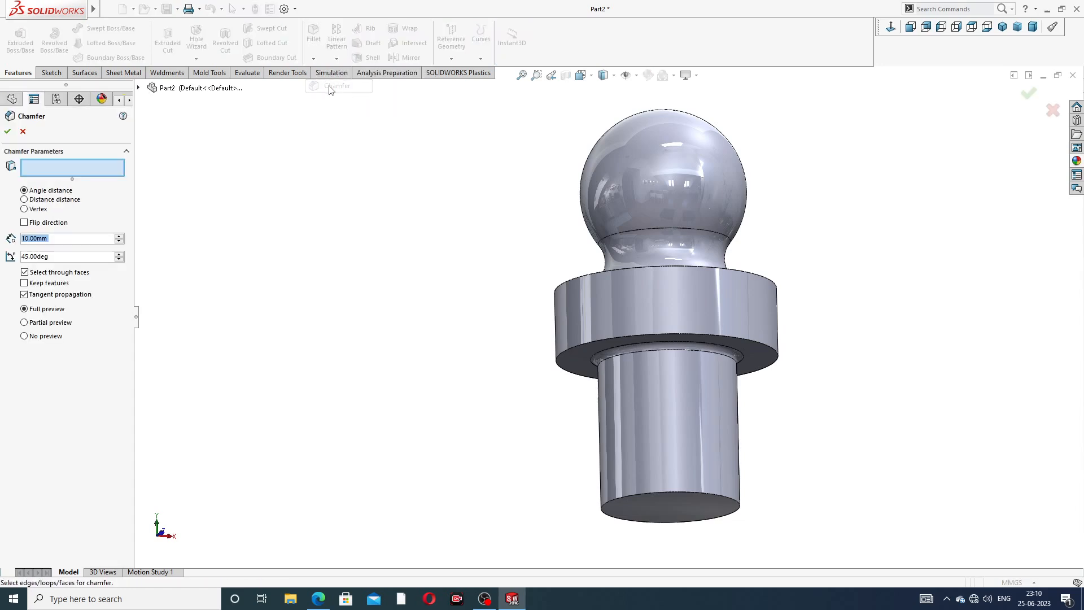
text(1)
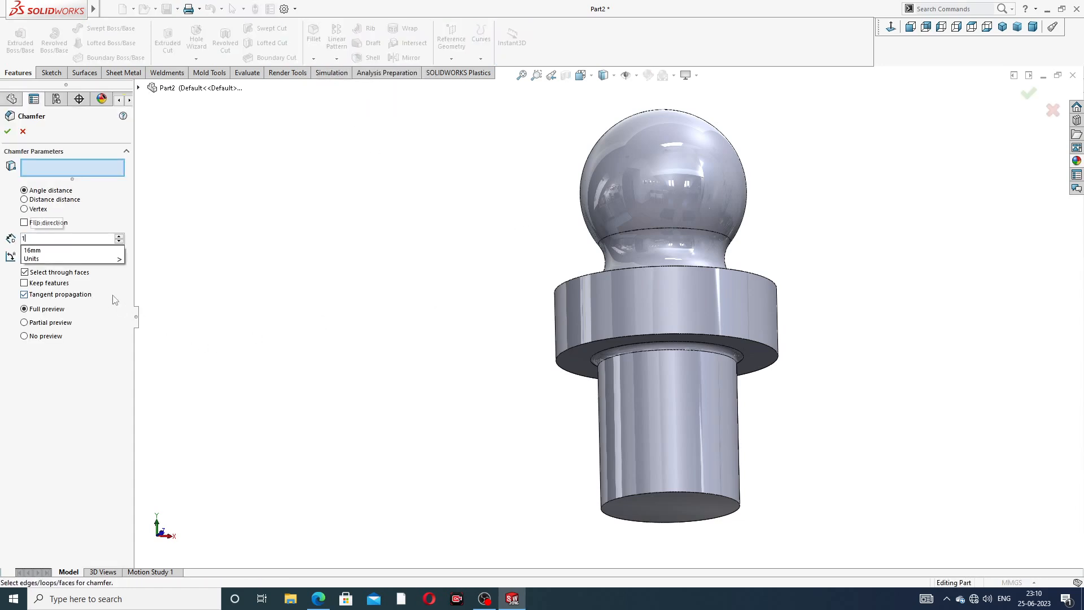
key(Return)
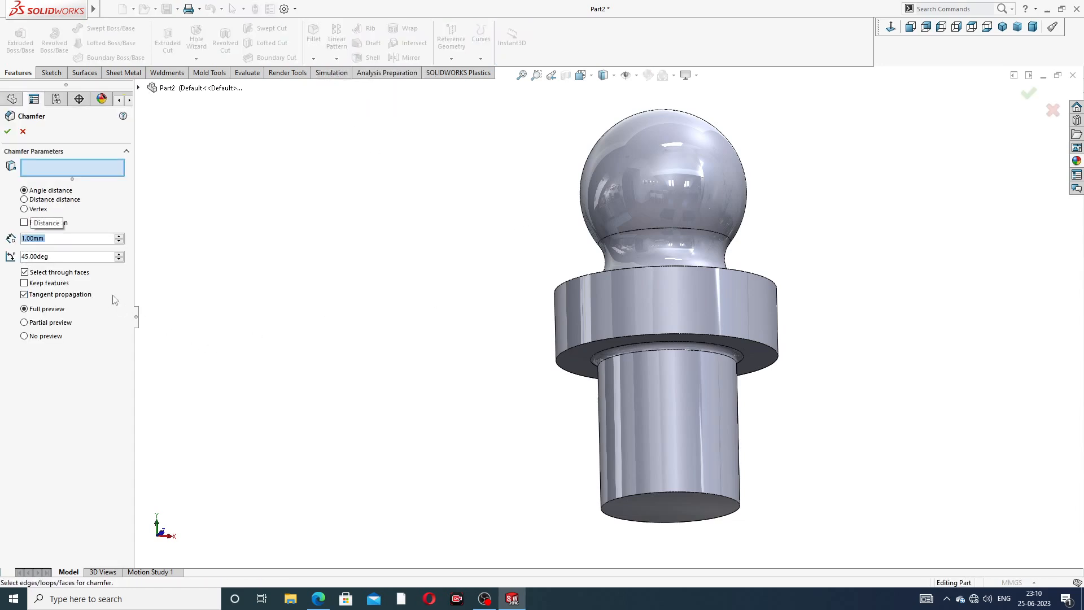
click(676, 490)
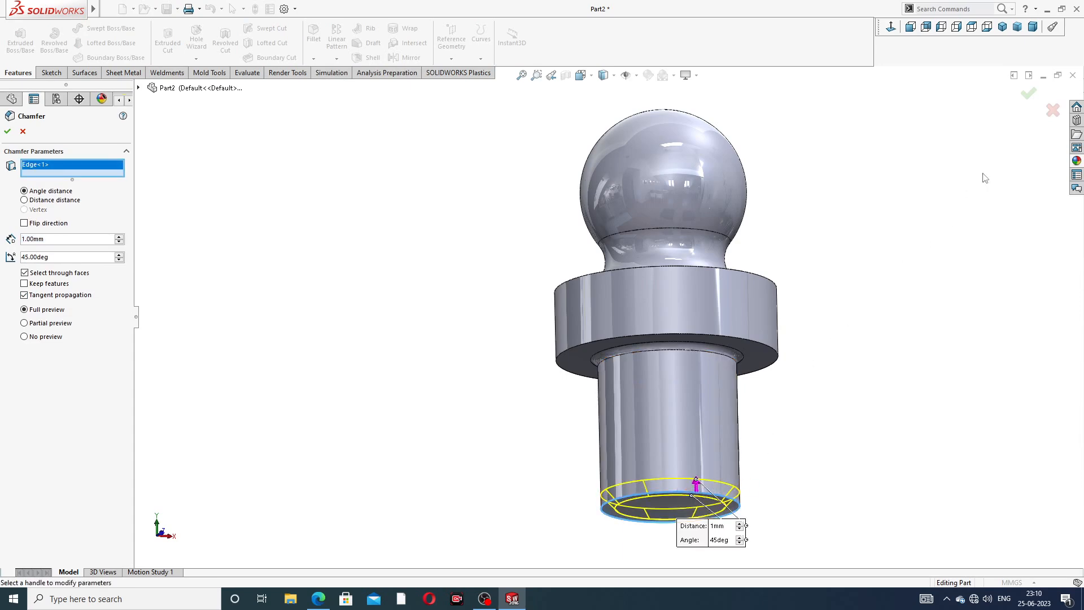
click(1028, 93)
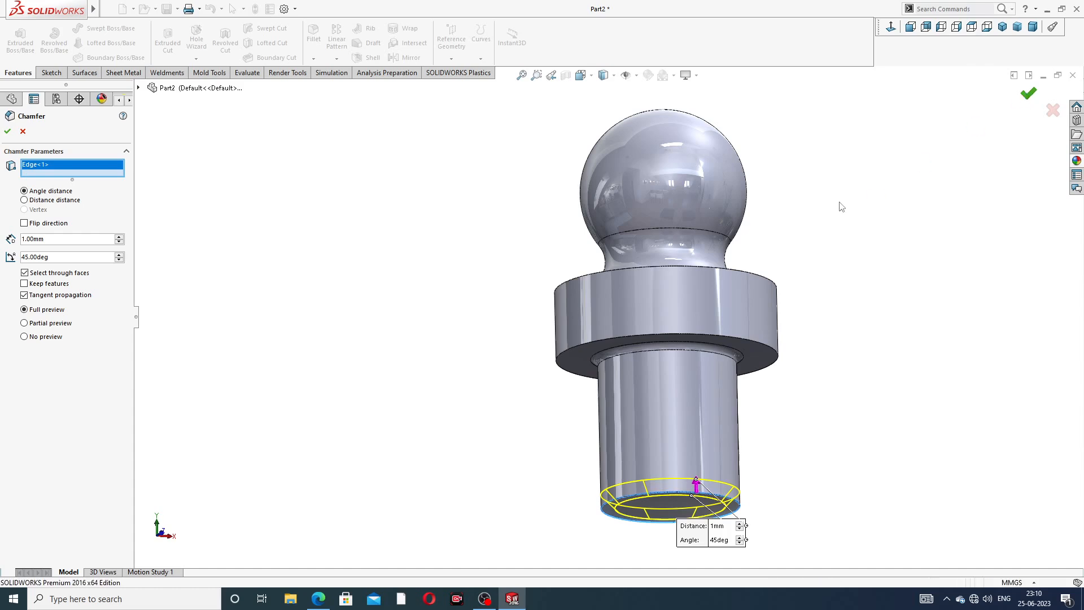
Start a sketch on the shank's chamfered end face and draw a circle about 3.1 mm in diameter centred on the origin
middle_drag(760, 401, 766, 273)
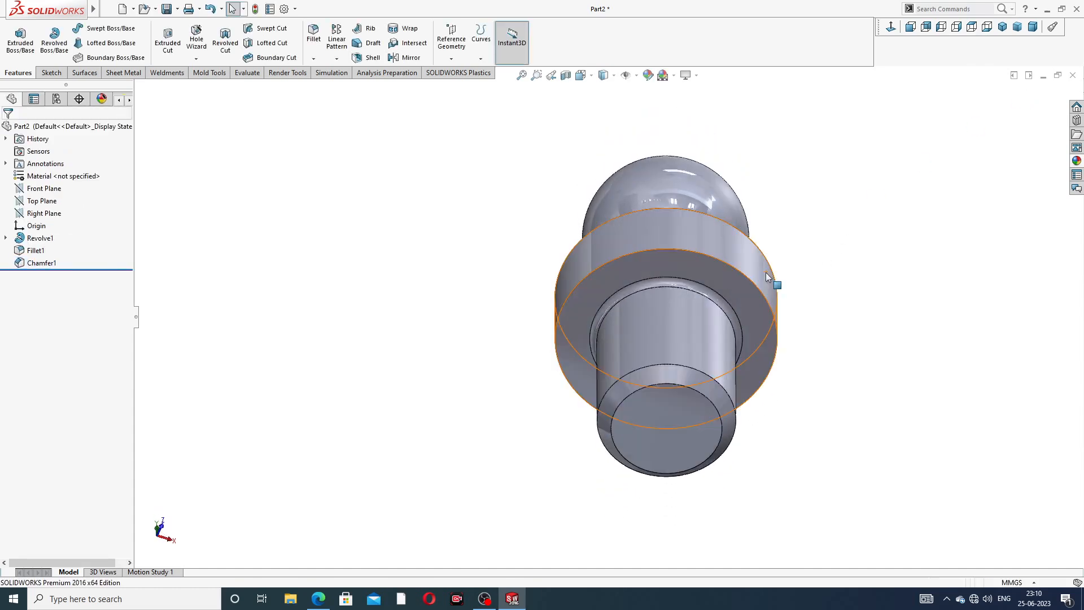
click(689, 414)
click(734, 384)
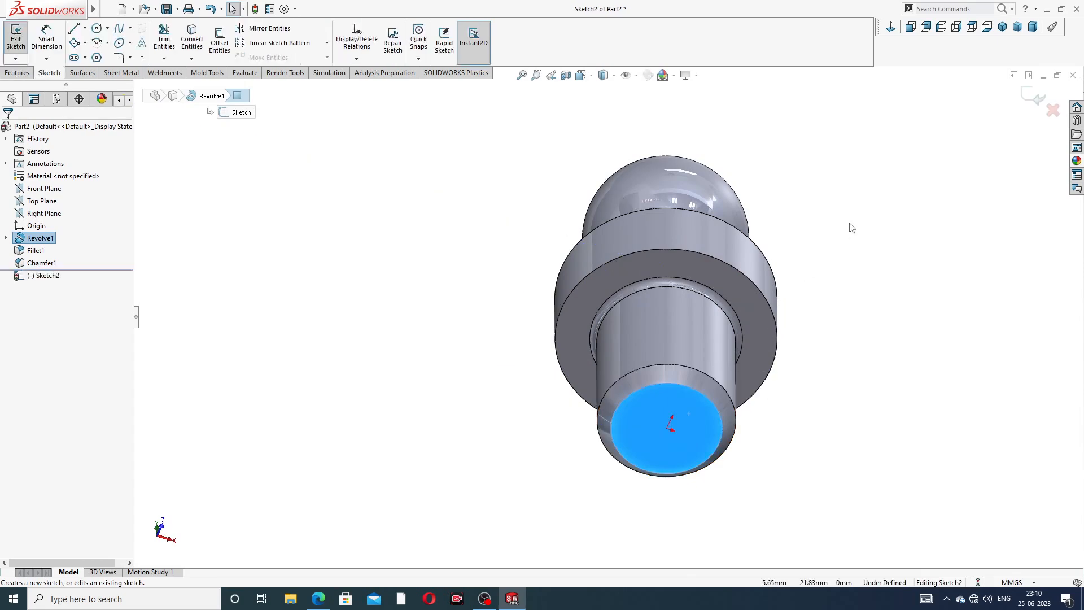
click(891, 27)
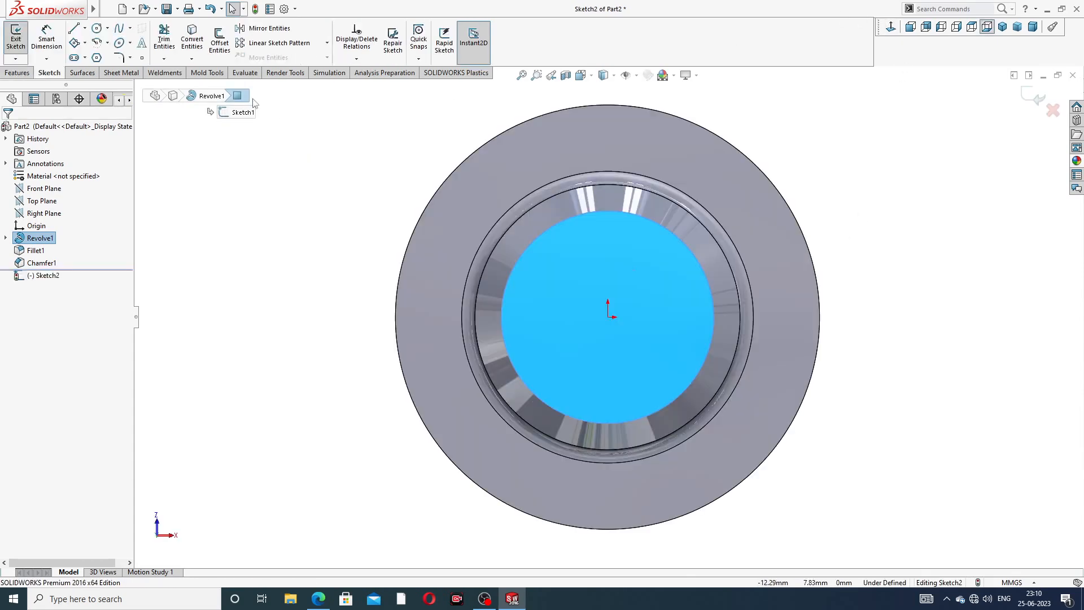
click(97, 28)
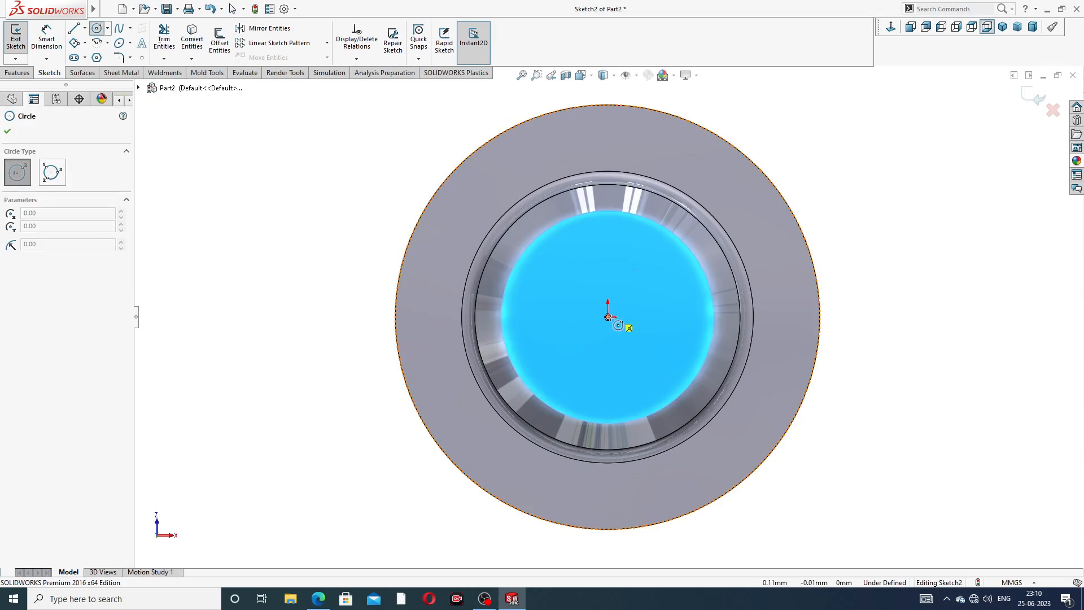
click(609, 317)
click(636, 289)
right_click(658, 219)
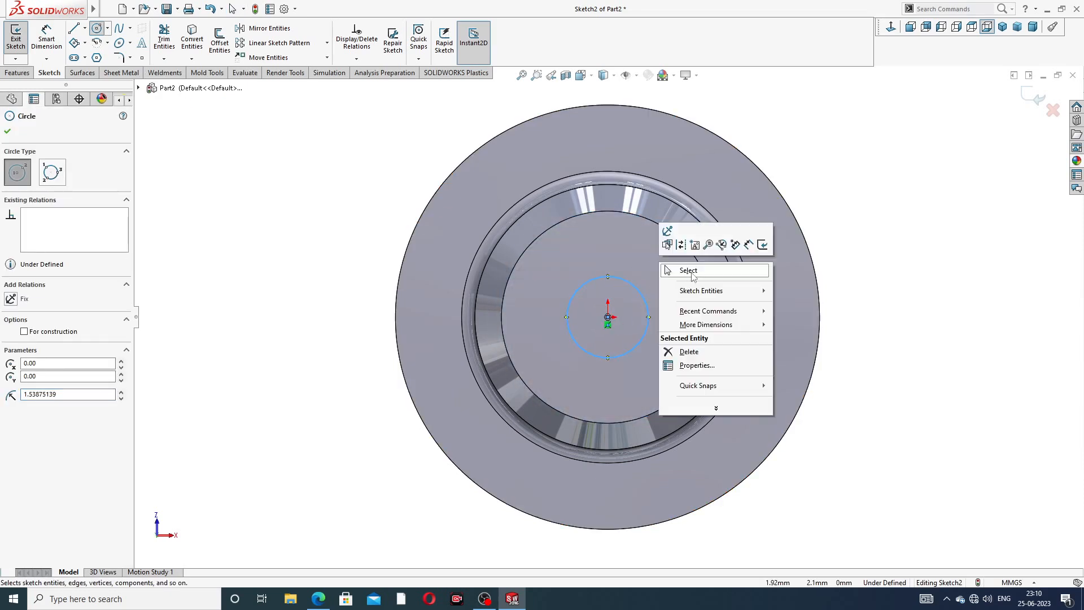
click(686, 266)
Dimension the circle on the shank's end face with a diameter of 3 mm
click(47, 39)
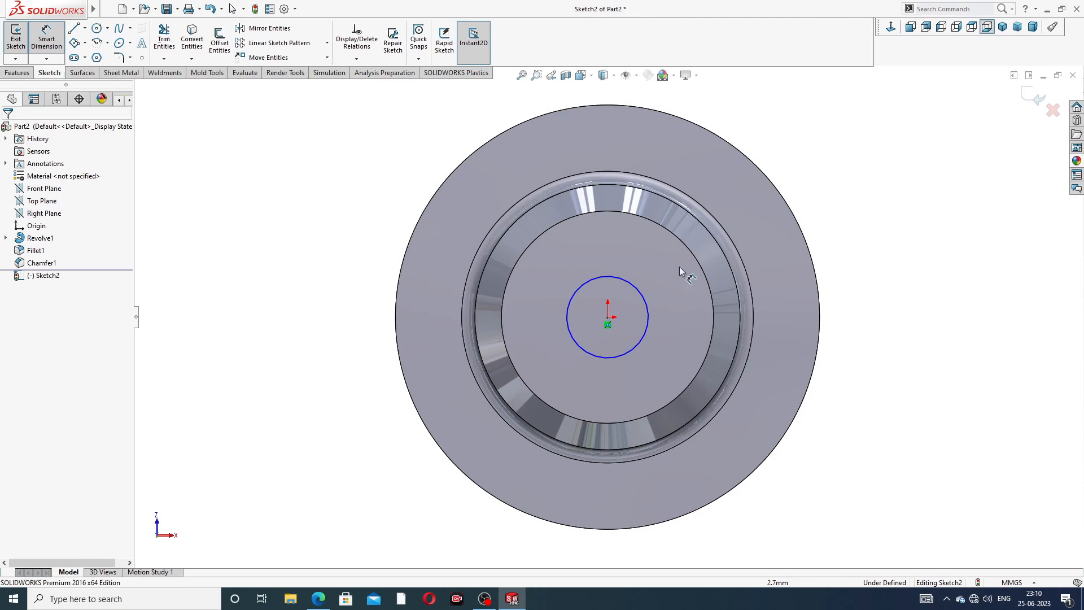
click(642, 296)
click(821, 176)
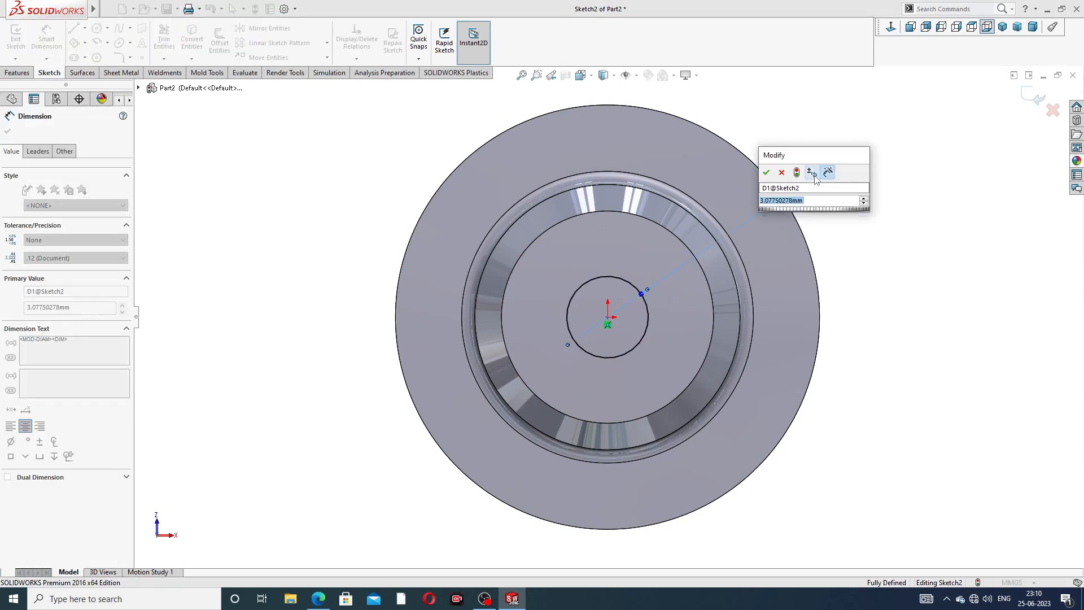
text(3)
key(Return)
right_click(894, 150)
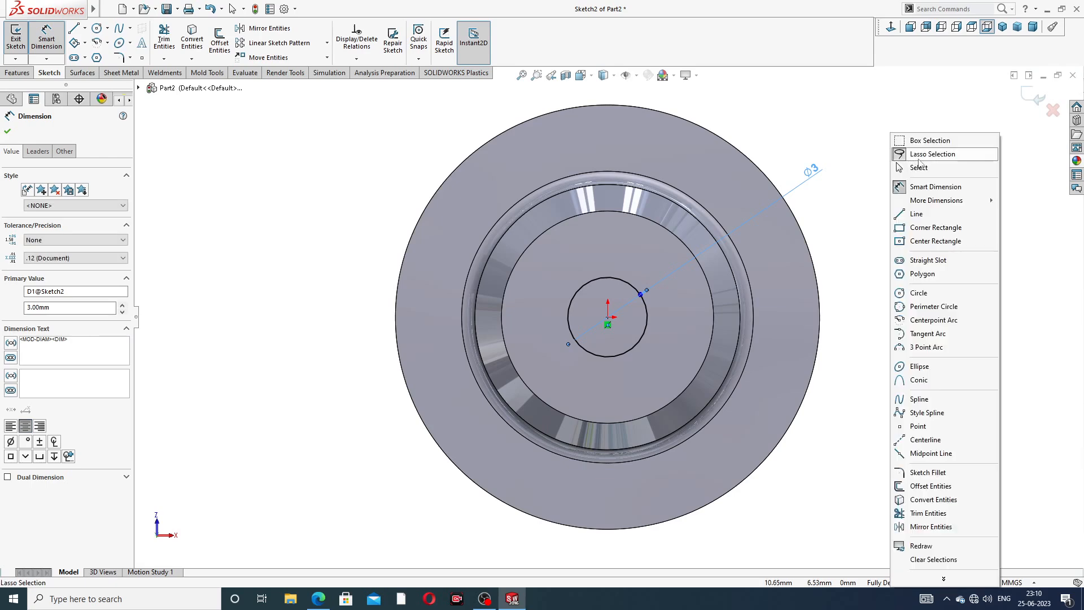
click(904, 168)
Check the bore depth in the grease nipple PDF drawing and cut the circle into the body with a blind depth of 26.2 mm
click(318, 598)
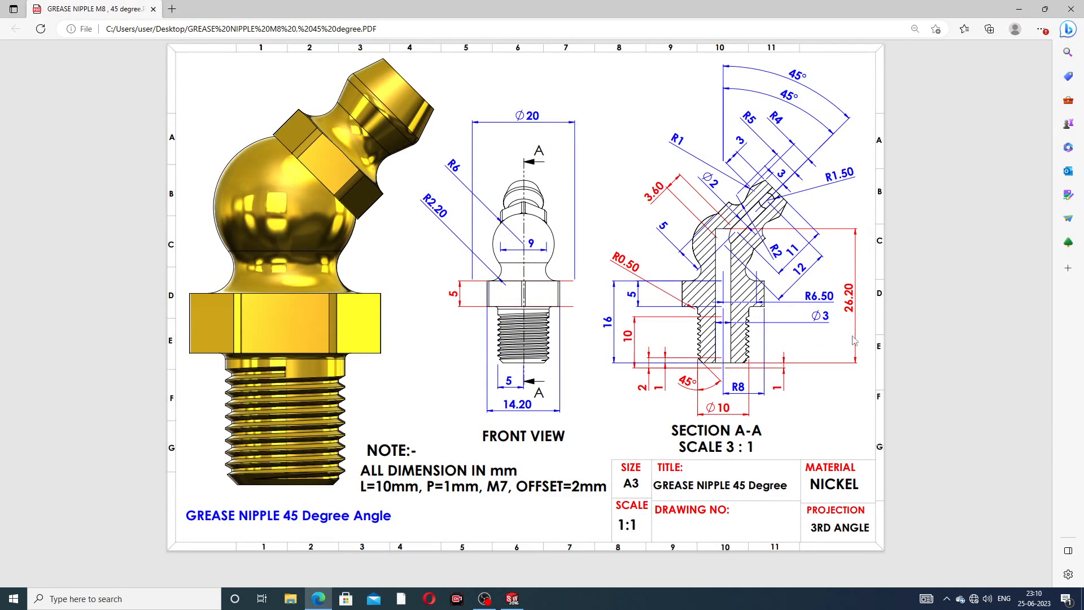
click(316, 601)
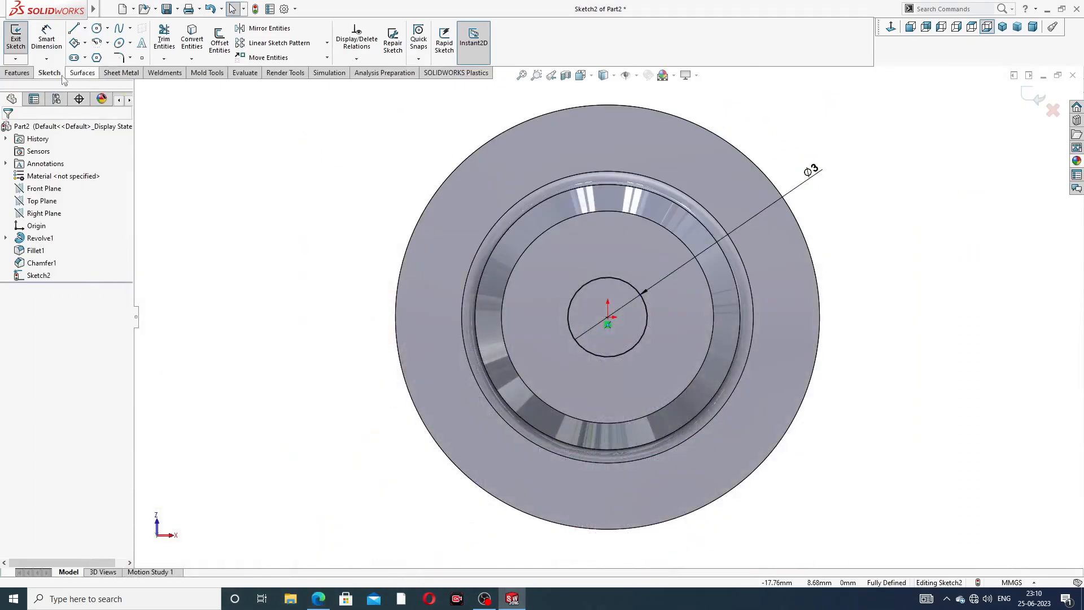
click(17, 72)
click(167, 39)
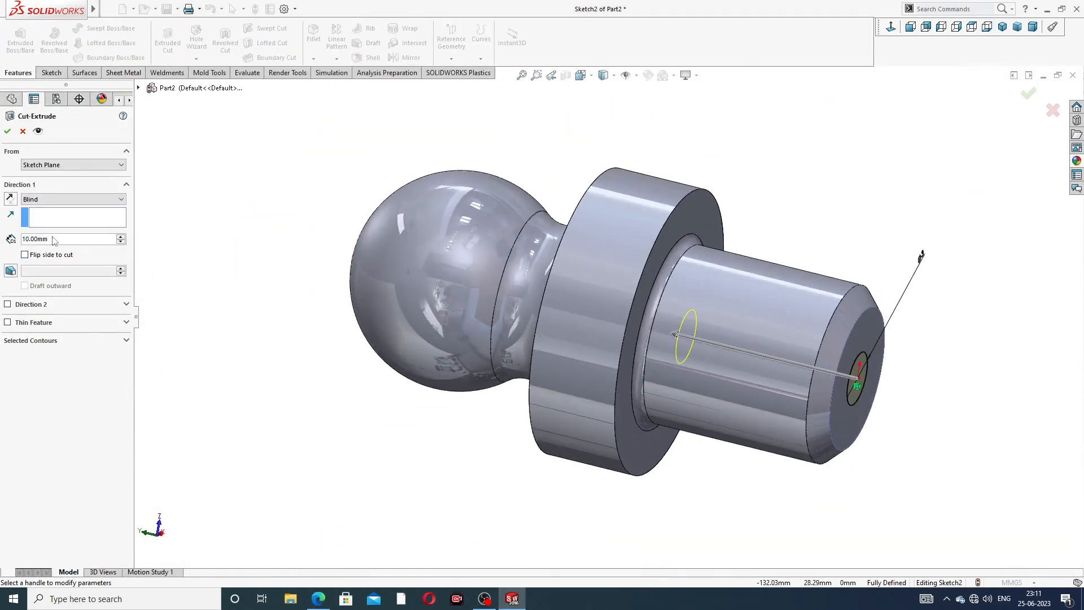
text(2)
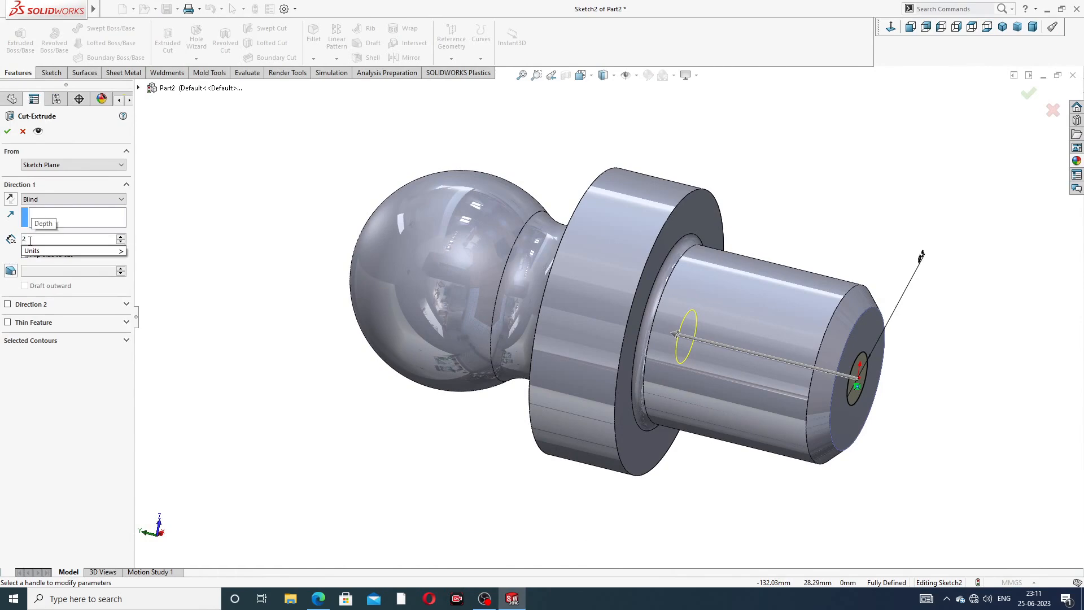
text(6)
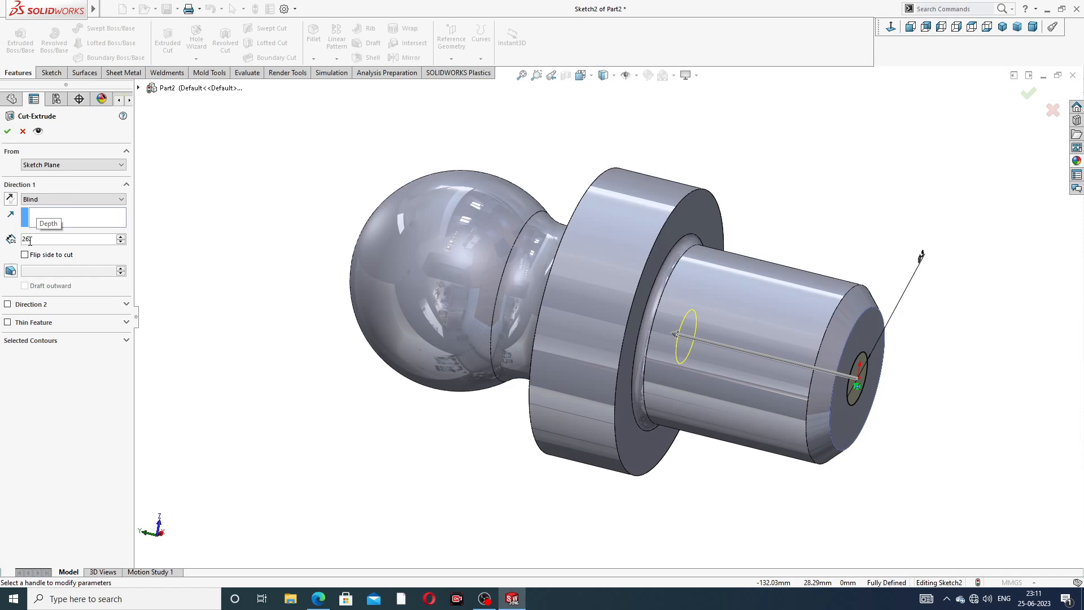
text(.2)
key(Return)
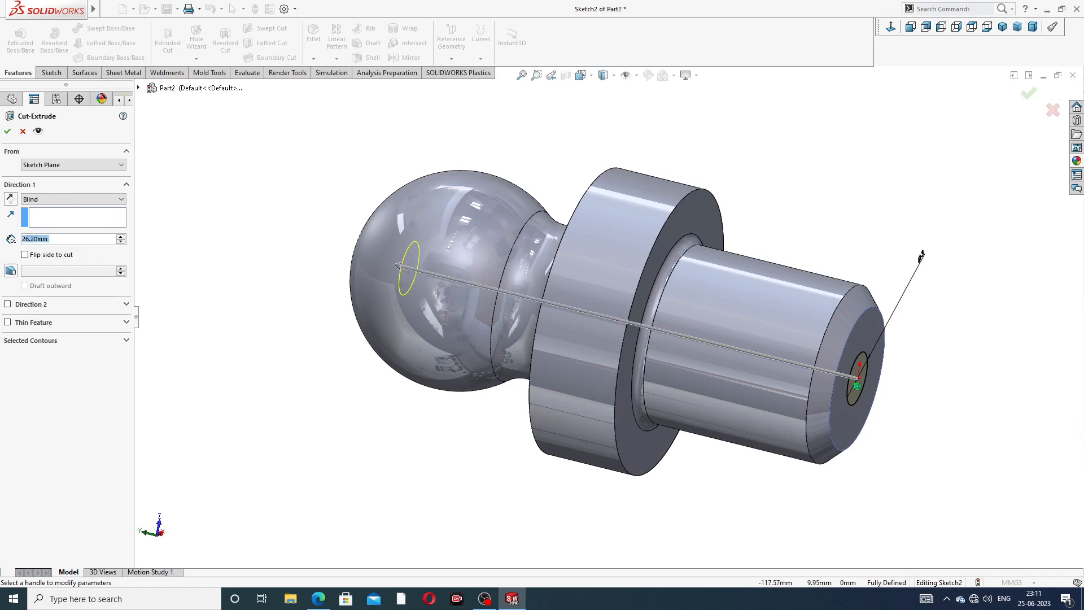
click(319, 598)
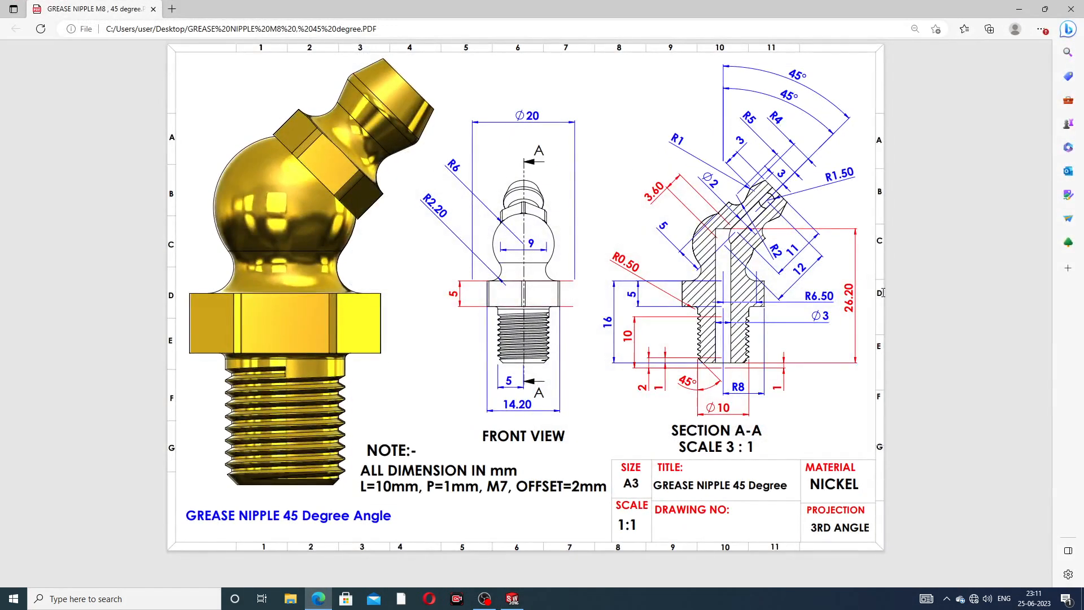
click(319, 599)
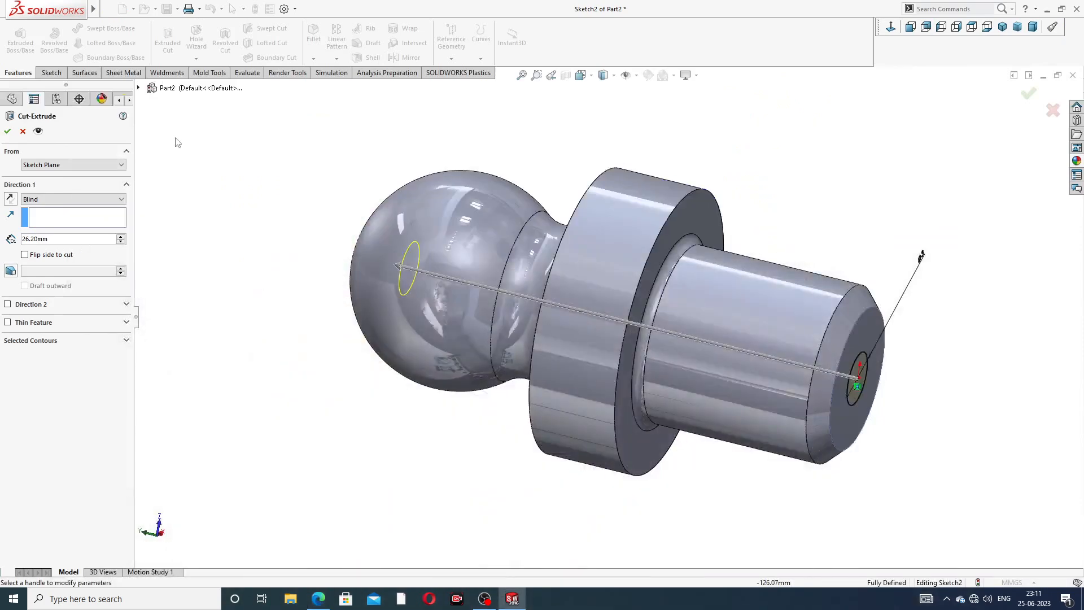
click(8, 131)
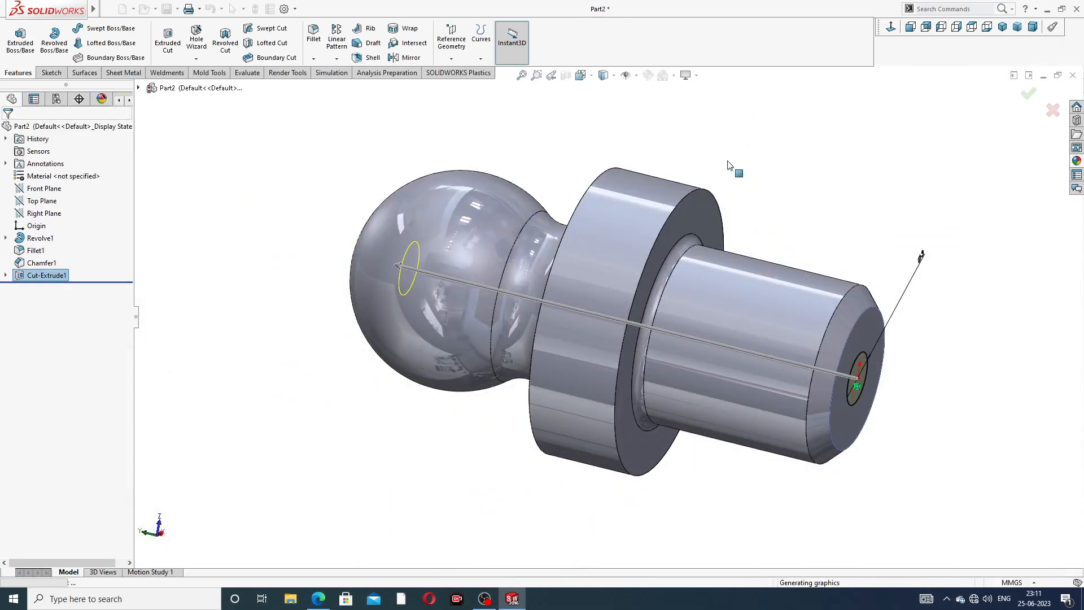
click(787, 202)
Start a sketch on the collar's ball-side face and draw a six-sided polygon with an inscribed circle about 15.6 mm in diameter, centred on the origin
mouse_move(786, 202)
middle_down()
mouse_move(664, 347)
mouse_move(639, 327)
mouse_move(783, 205)
middle_up()
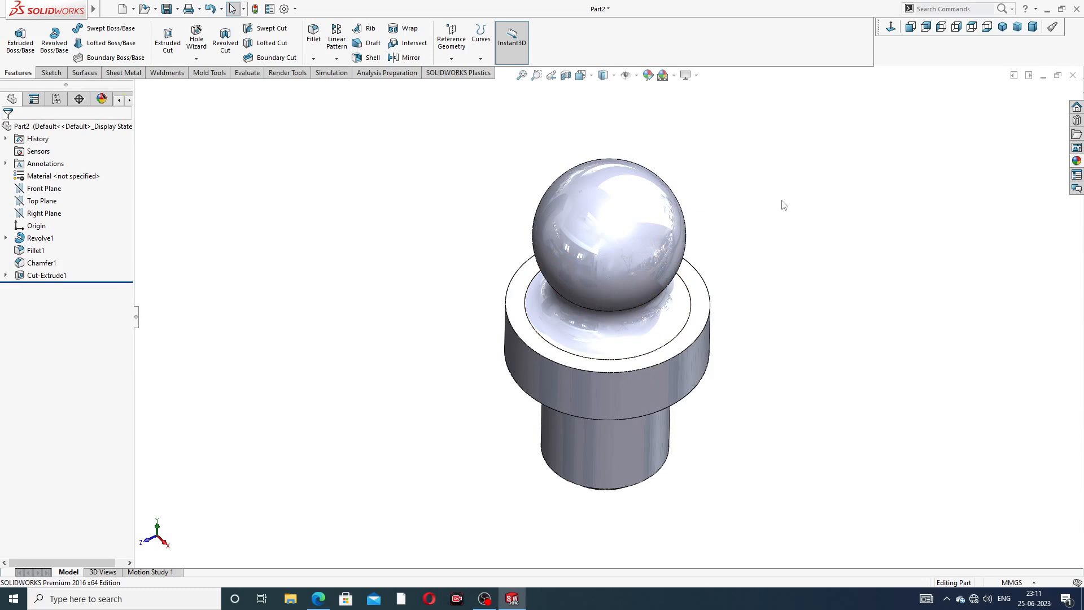
click(703, 303)
click(746, 265)
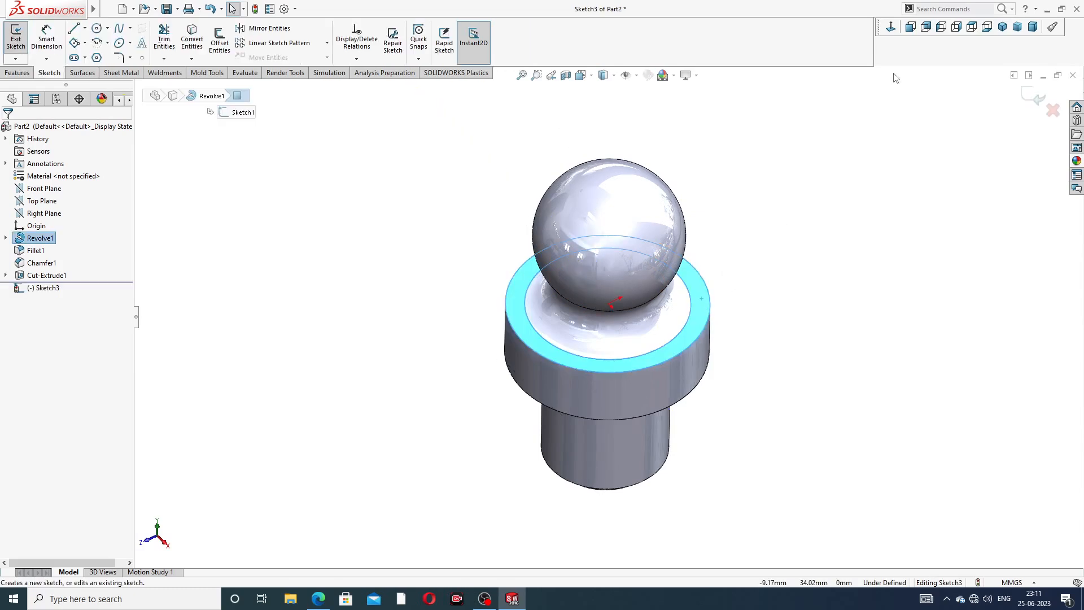
click(891, 27)
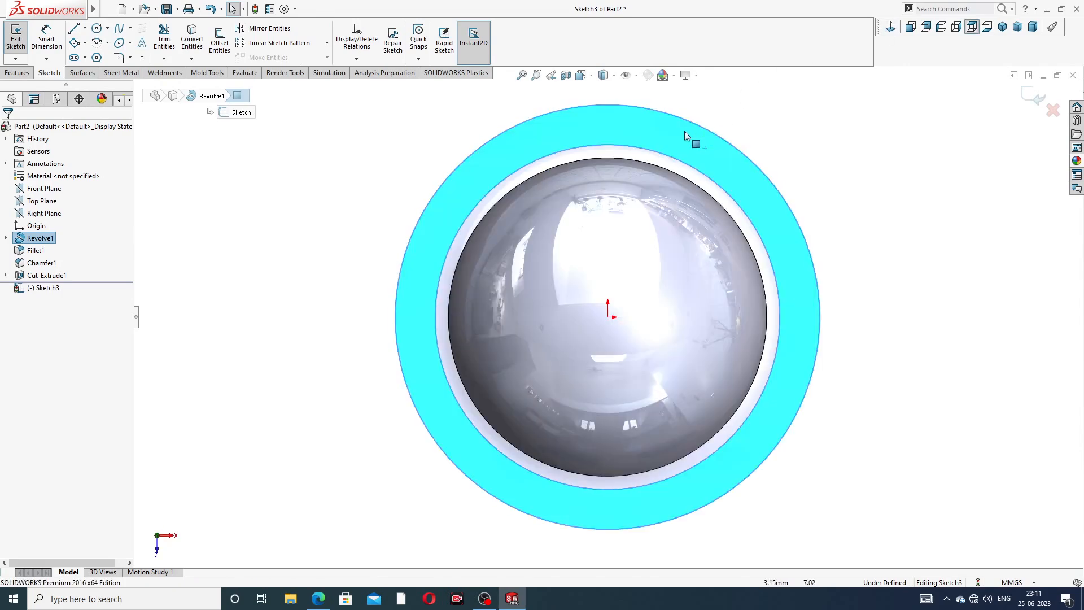
click(96, 57)
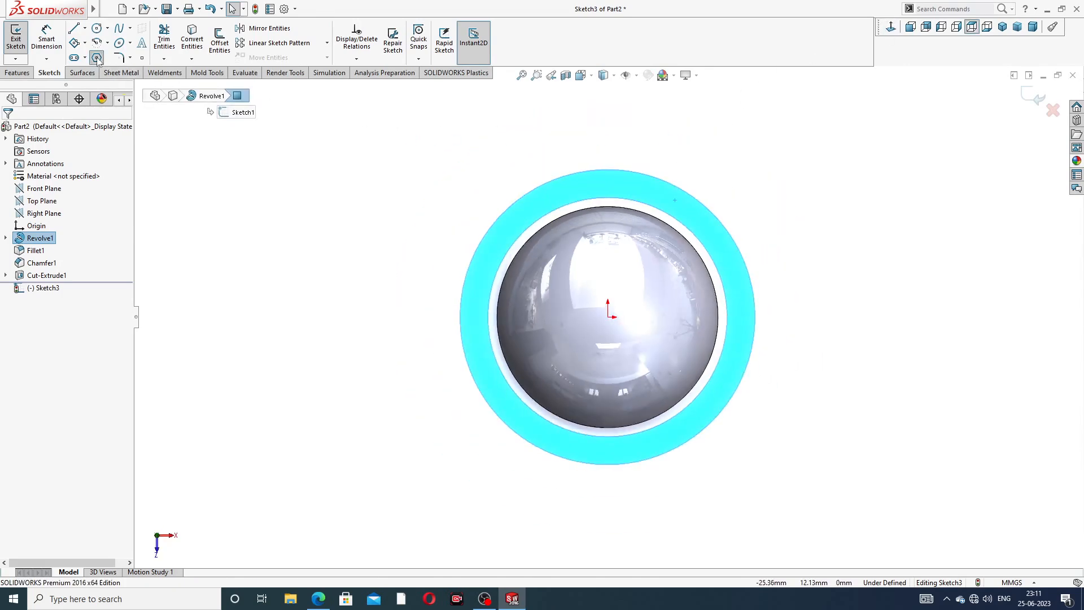
click(607, 317)
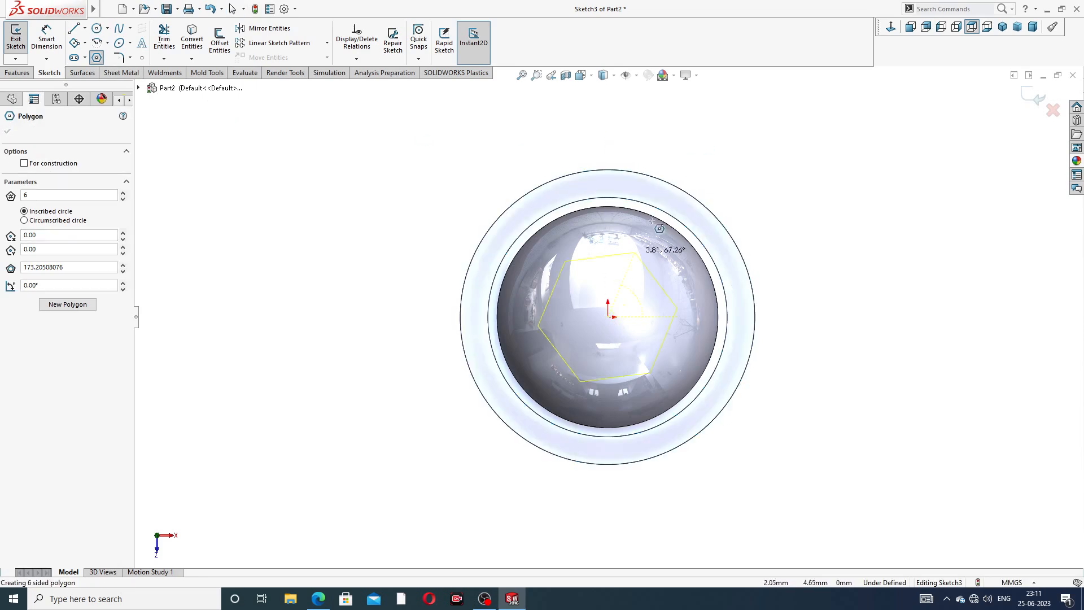
click(684, 169)
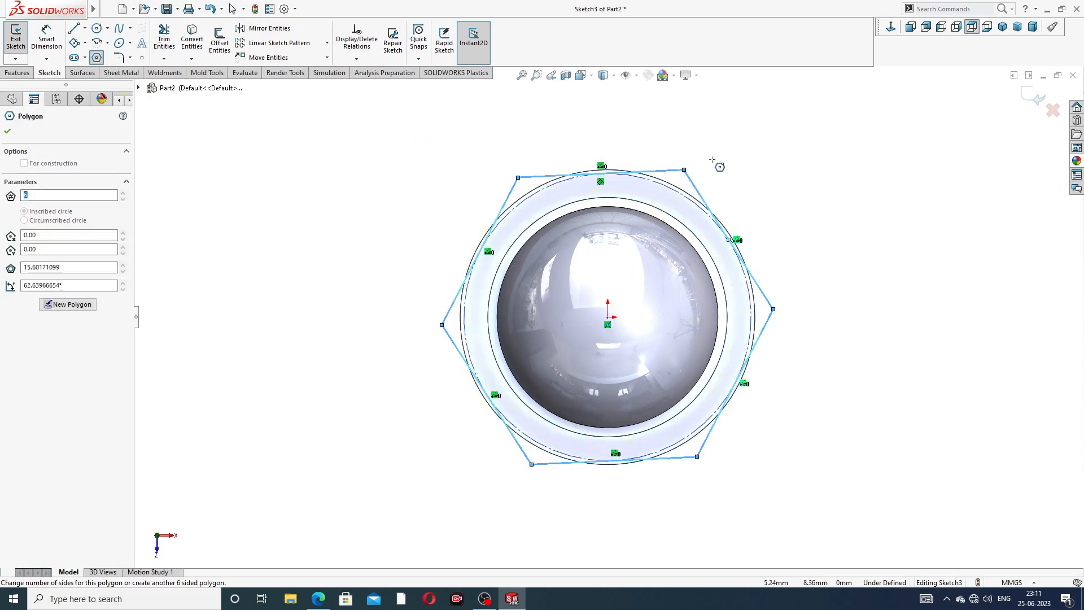
right_click(725, 160)
click(743, 164)
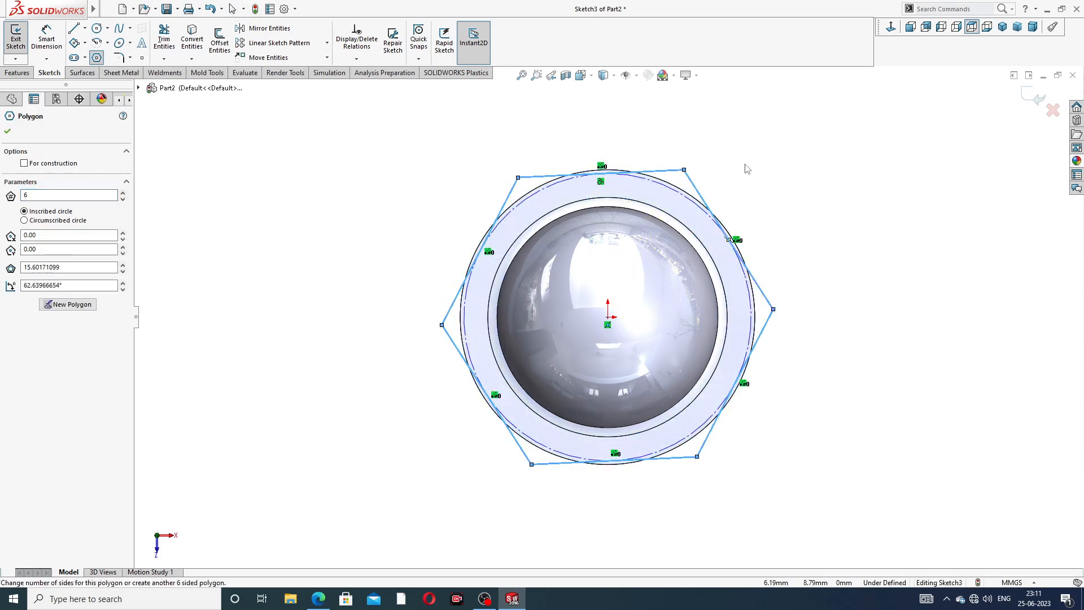
Add a vertical relation to one side of the hexagon
click(514, 191)
click(558, 139)
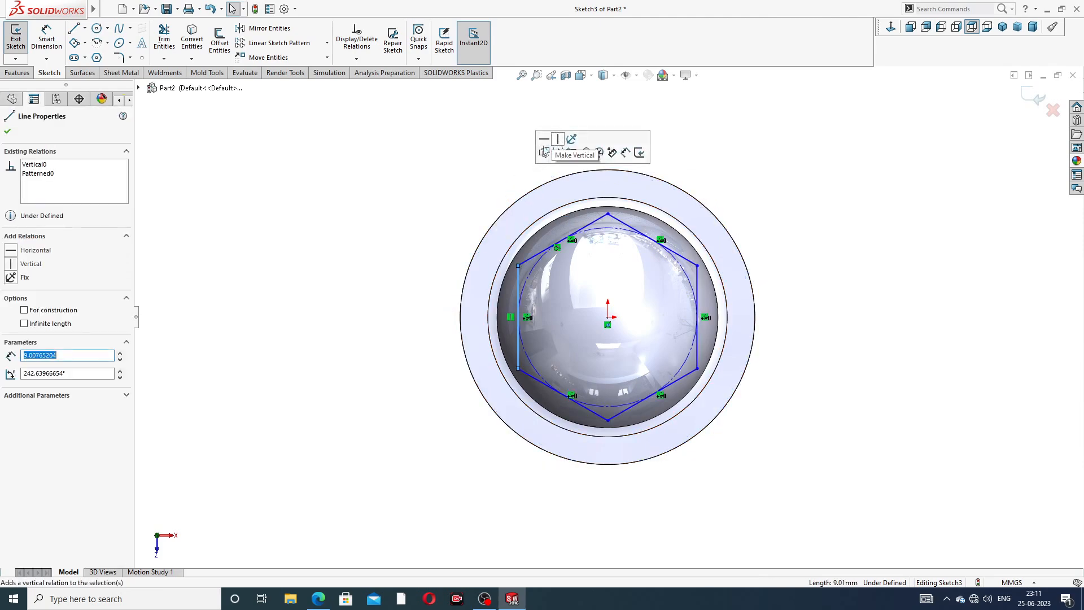
click(441, 166)
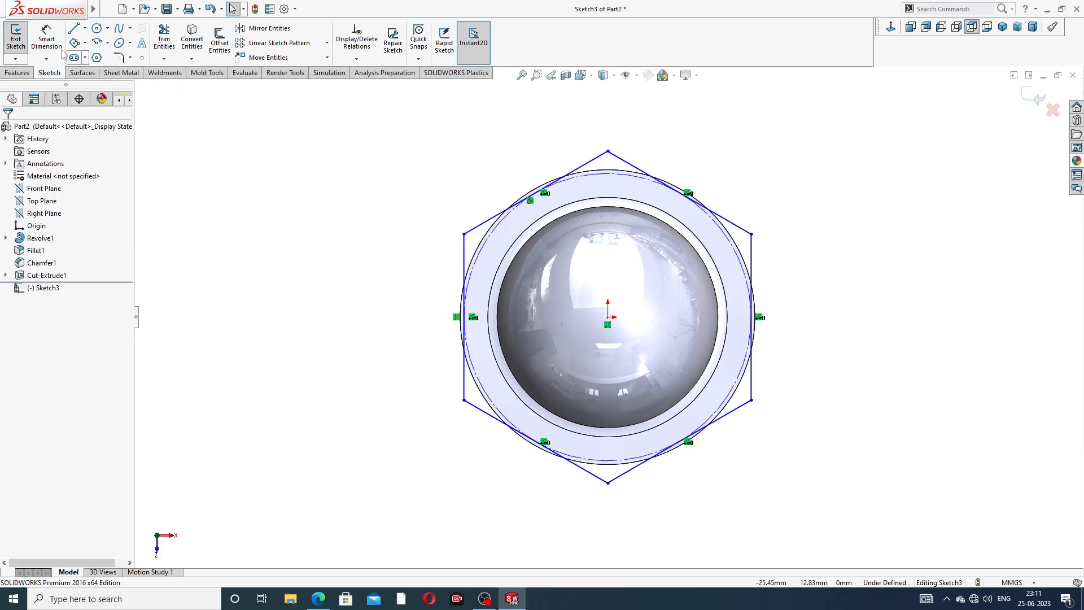
Draw a circle centred on the origin and enlarge it around the hexagon to about 19.8 mm in diameter
click(46, 37)
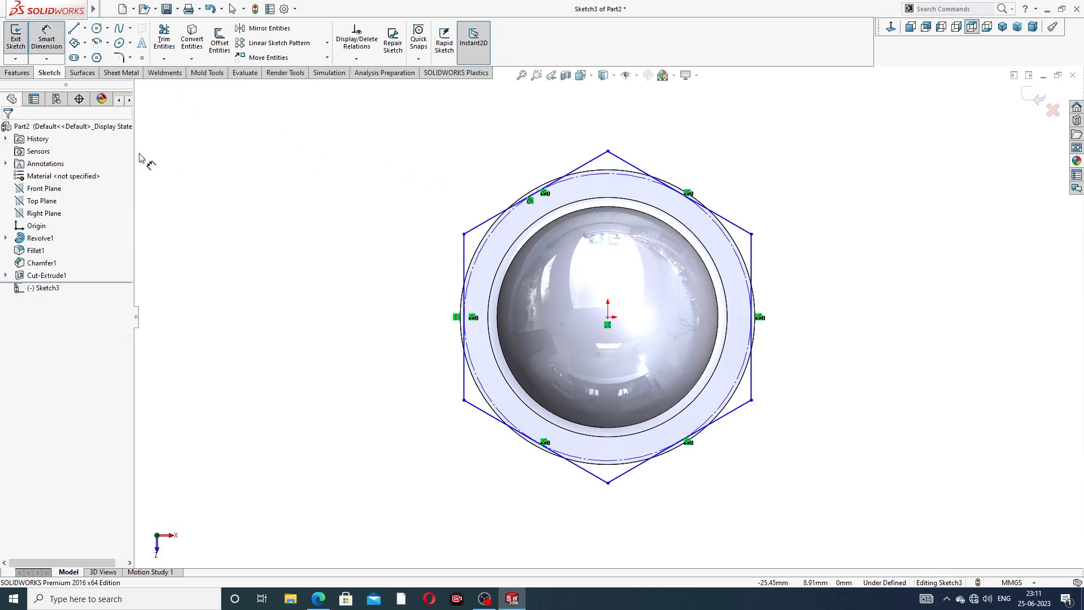
click(49, 39)
click(97, 29)
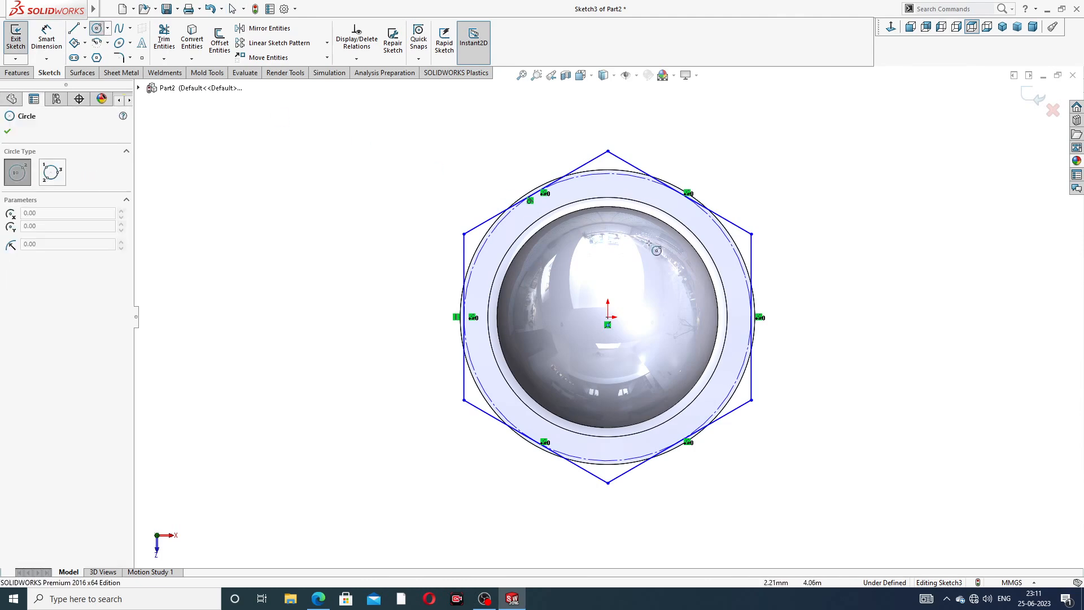
drag(607, 317, 609, 311)
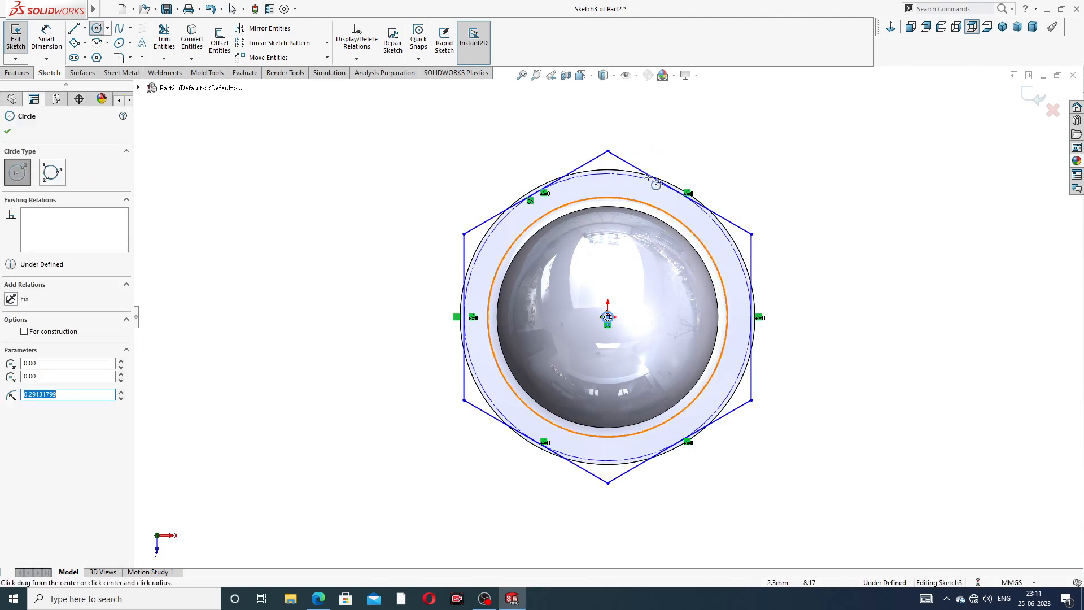
right_click(762, 183)
click(787, 192)
drag(615, 319, 687, 158)
click(679, 131)
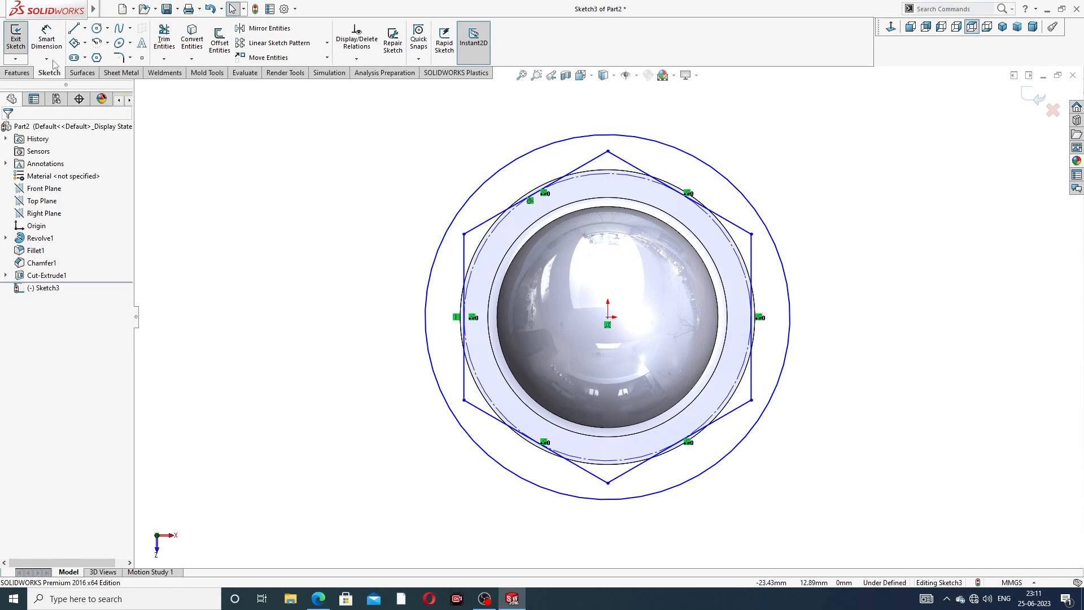
Check the collar size in the PDF drawing and dimension the outer circle with a diameter of 20 mm
click(47, 40)
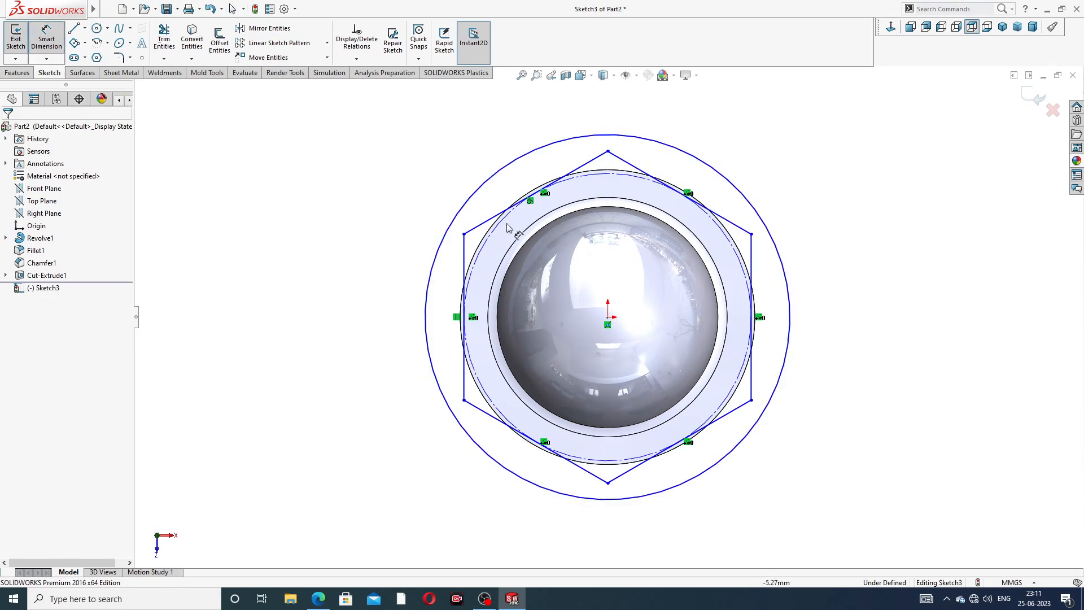
click(318, 598)
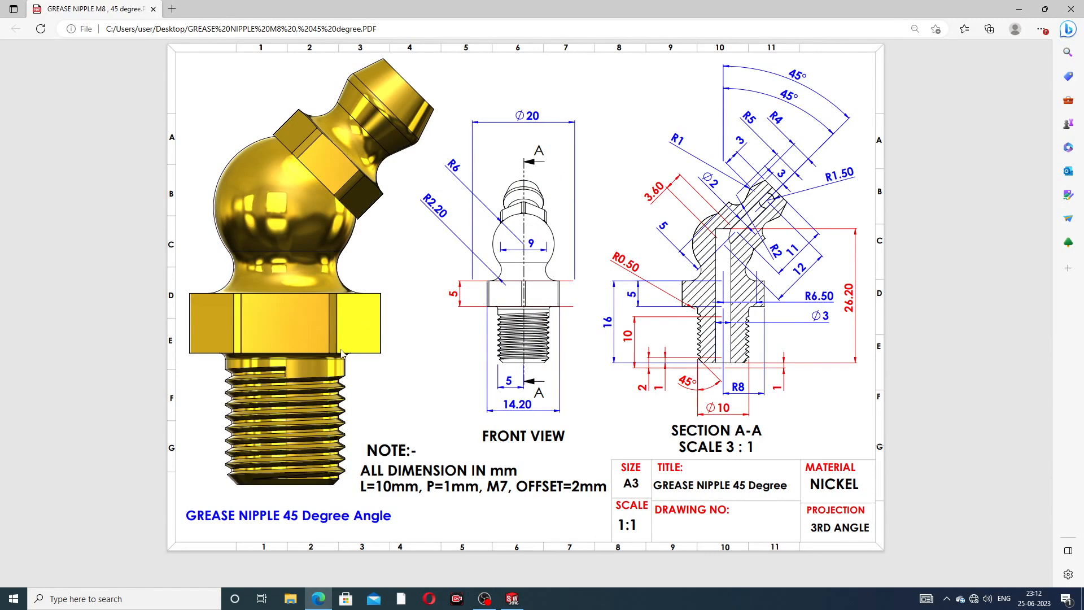
click(316, 597)
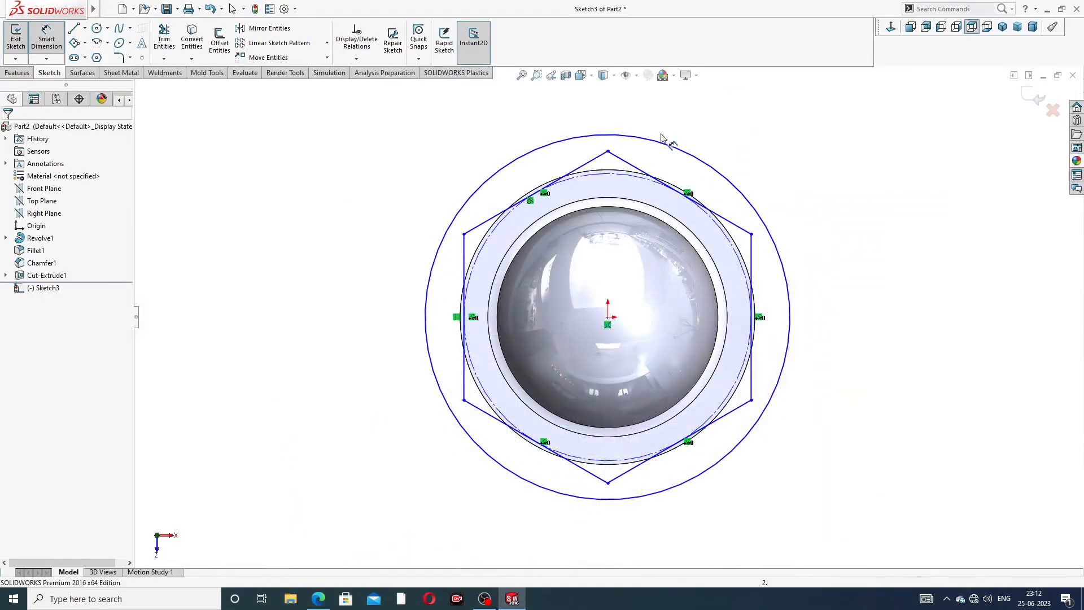
click(665, 145)
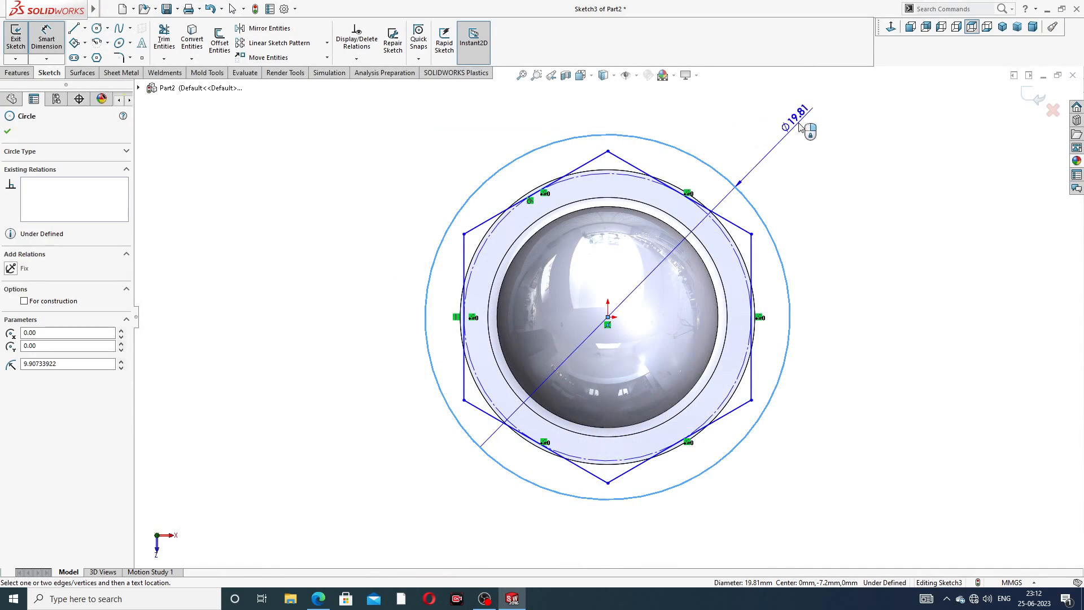
click(802, 129)
text(20)
key(Return)
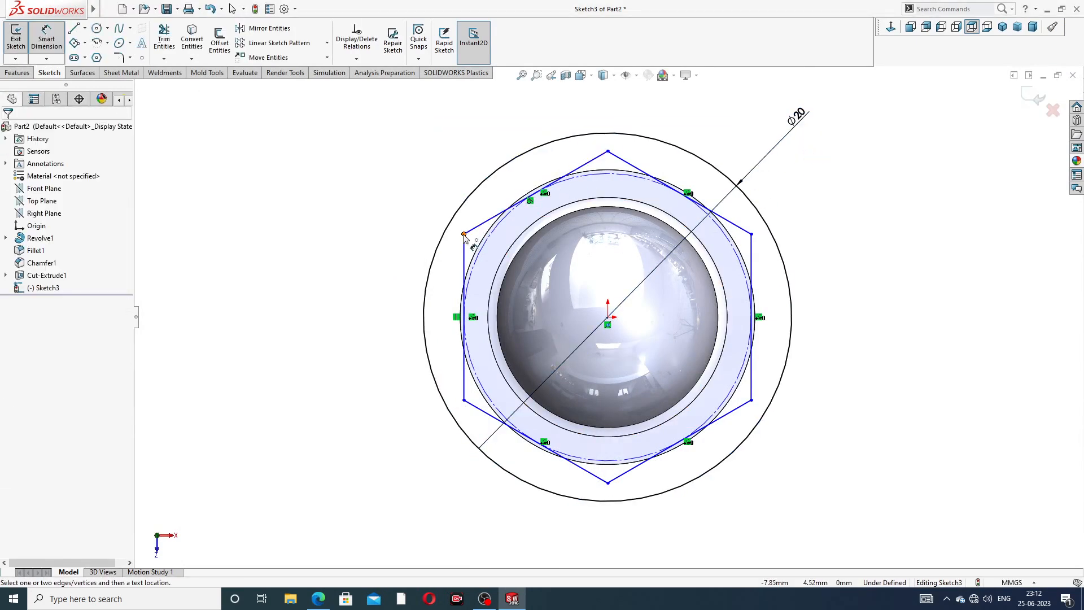
Dimension the hexagon's width between its two vertical sides as 14.2 mm
click(750, 235)
click(463, 234)
click(619, 122)
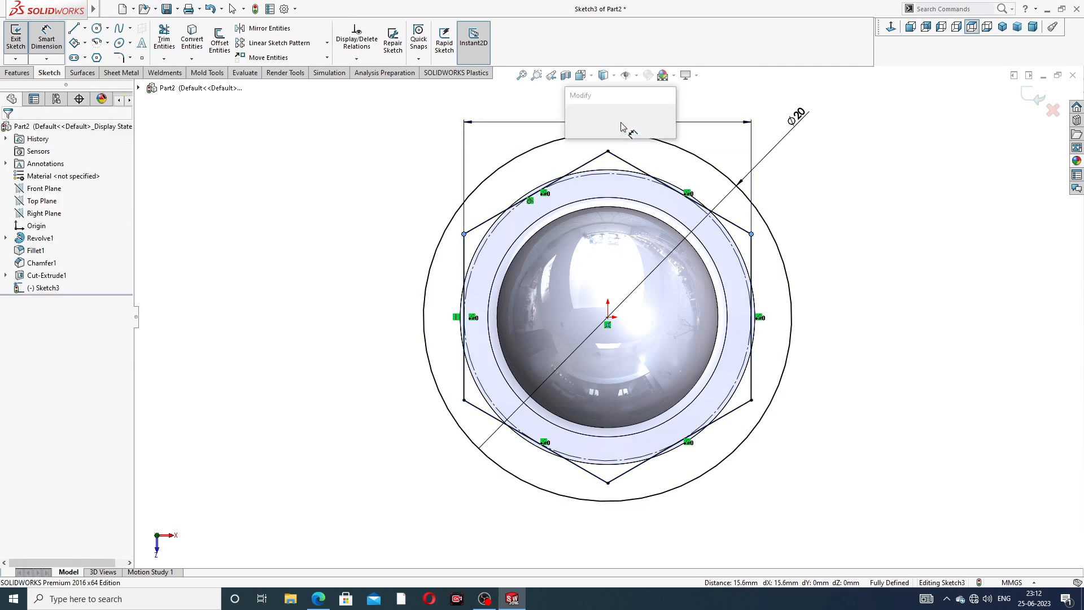
text(14.2)
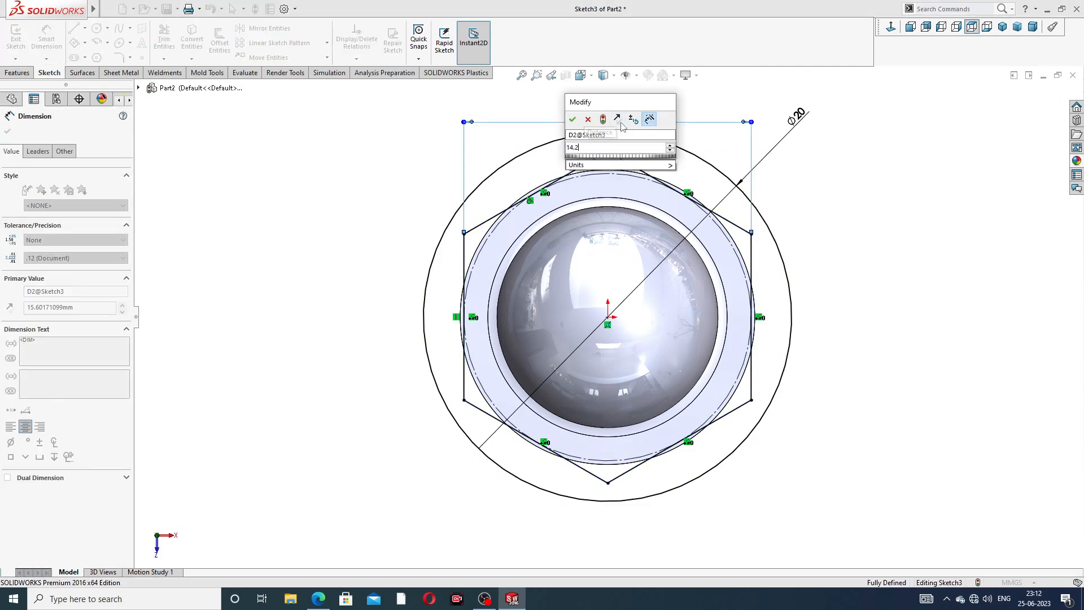
key(Return)
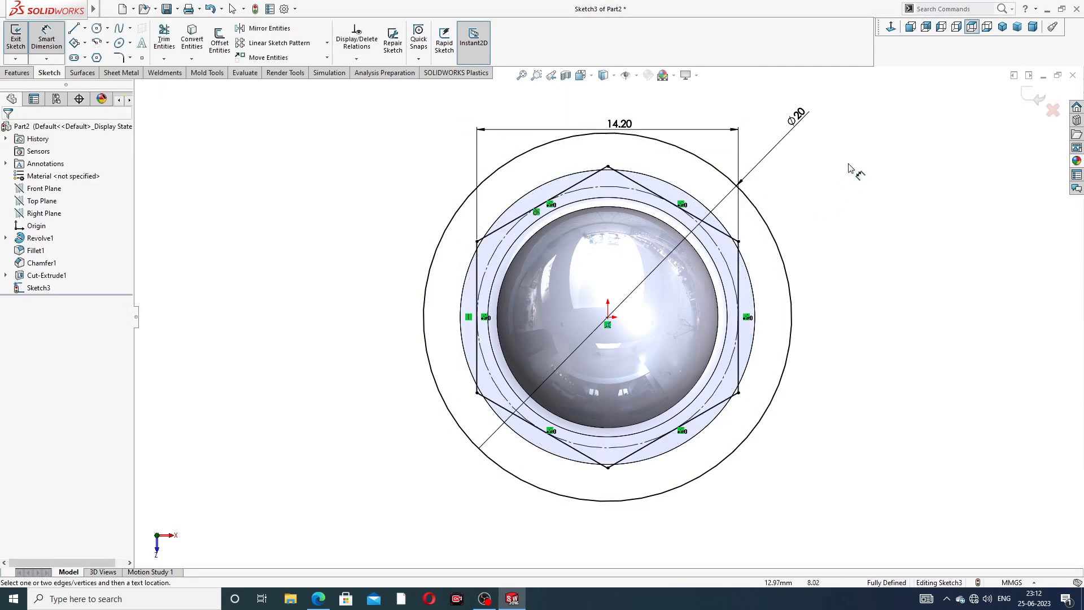
right_click(852, 167)
click(878, 169)
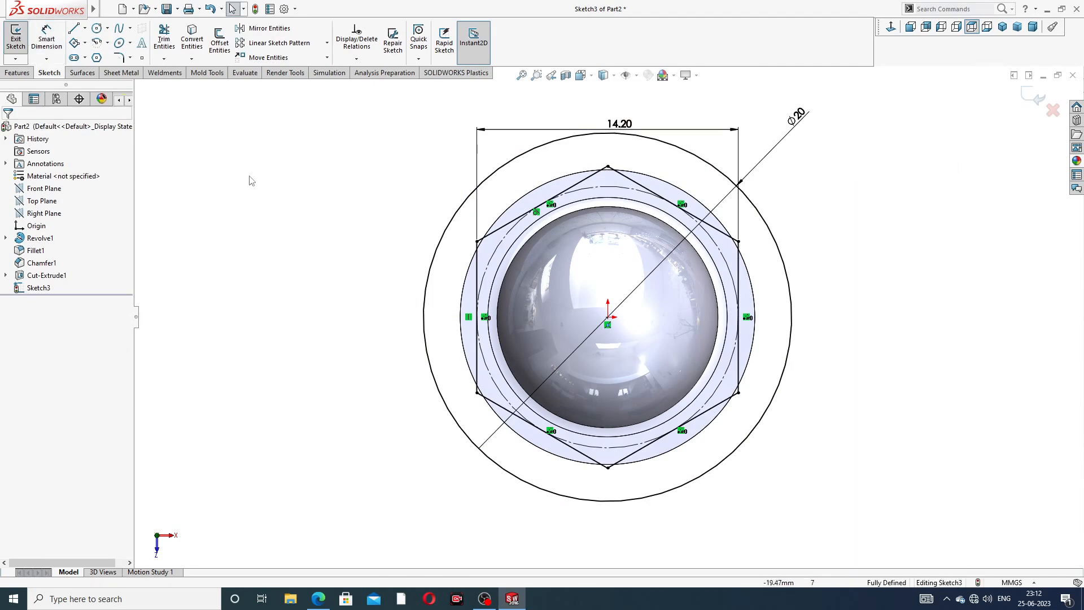
Cut-extrude the area between the hexagon and the 20 mm circle to a blind depth of 5 mm through the collar
click(18, 73)
click(168, 43)
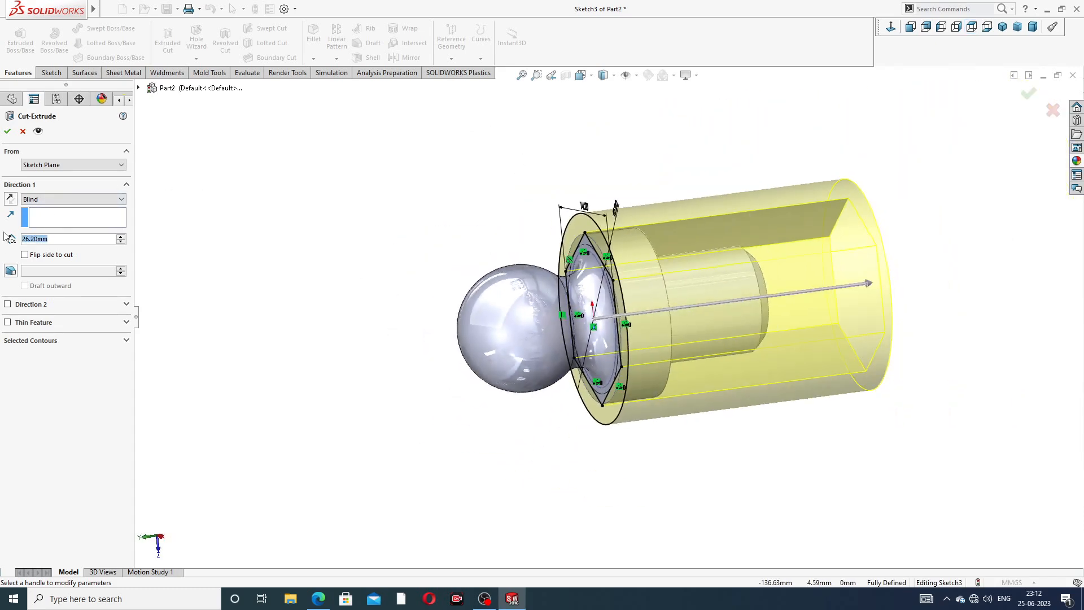
text(5)
key(Return)
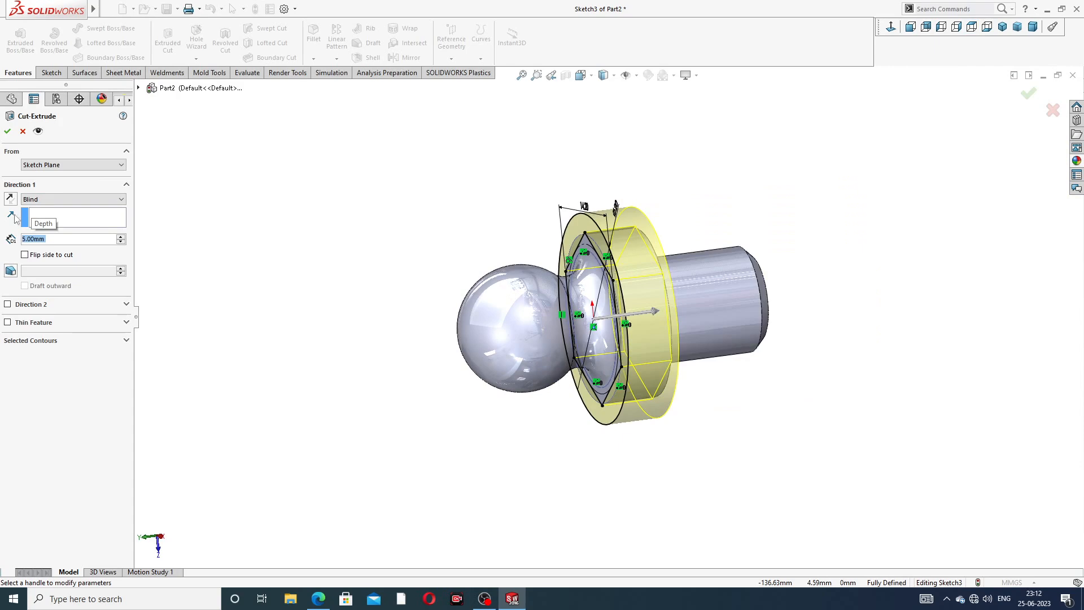
click(8, 133)
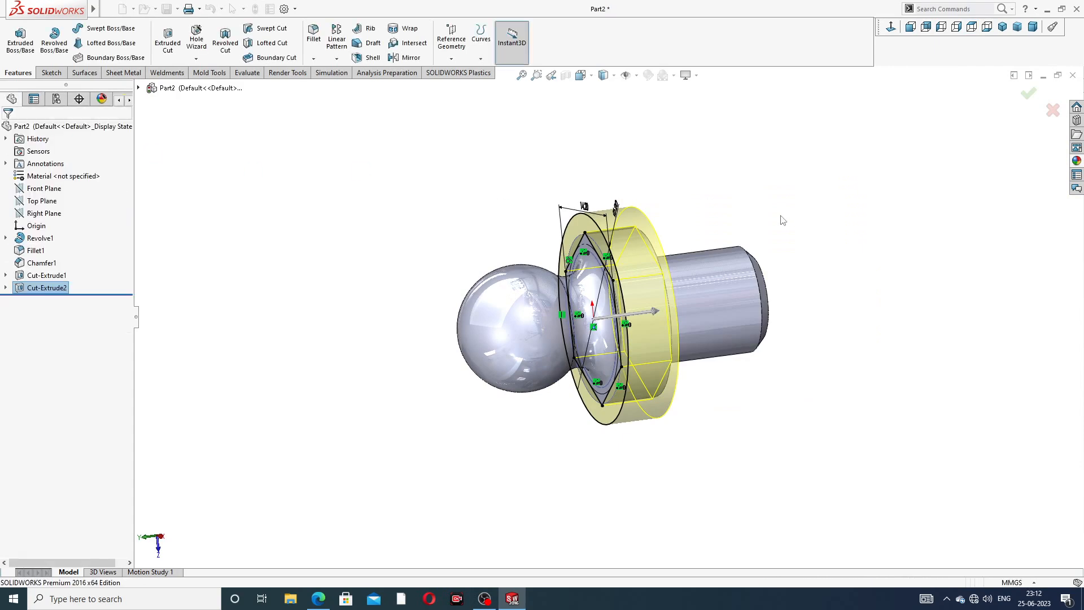
mouse_move(801, 228)
middle_down()
mouse_move(746, 246)
mouse_move(776, 247)
middle_up()
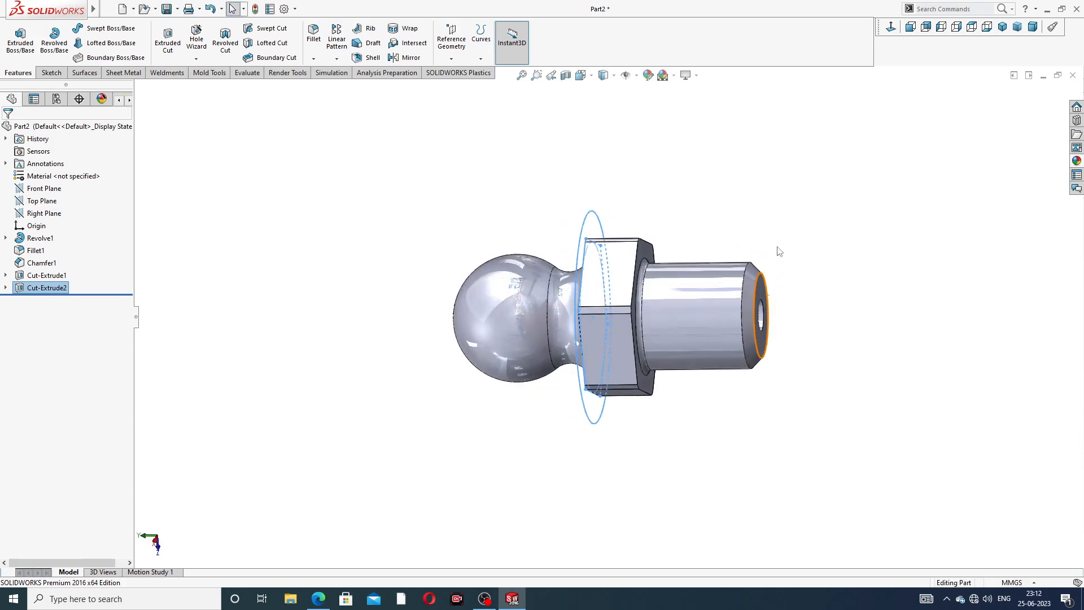
click(725, 223)
Examine the hexagonal collar from several sides and consult the grease nipple PDF drawing for the angled branch
middle_drag(716, 215, 705, 302)
scroll(585, 364, down, 3)
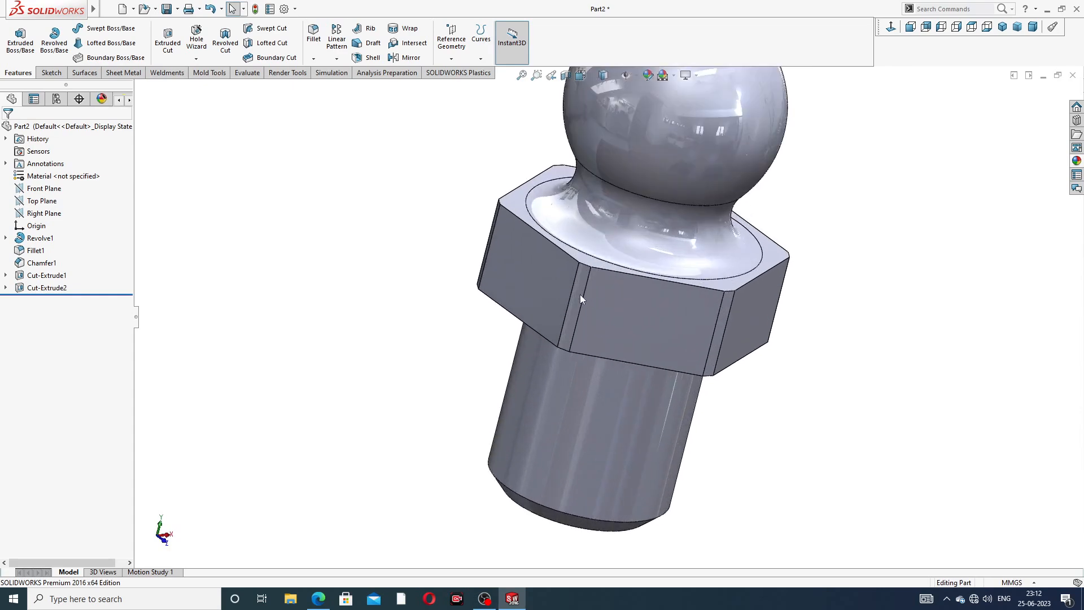
scroll(785, 186, up, 3)
middle_drag(743, 226, 823, 205)
middle_drag(746, 134, 733, 167)
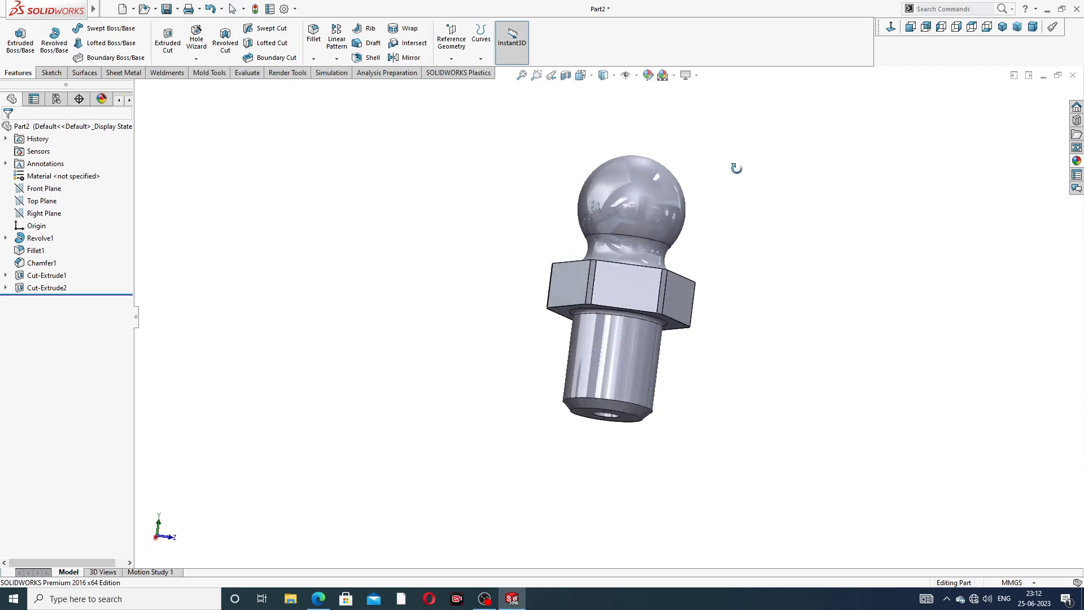
click(319, 599)
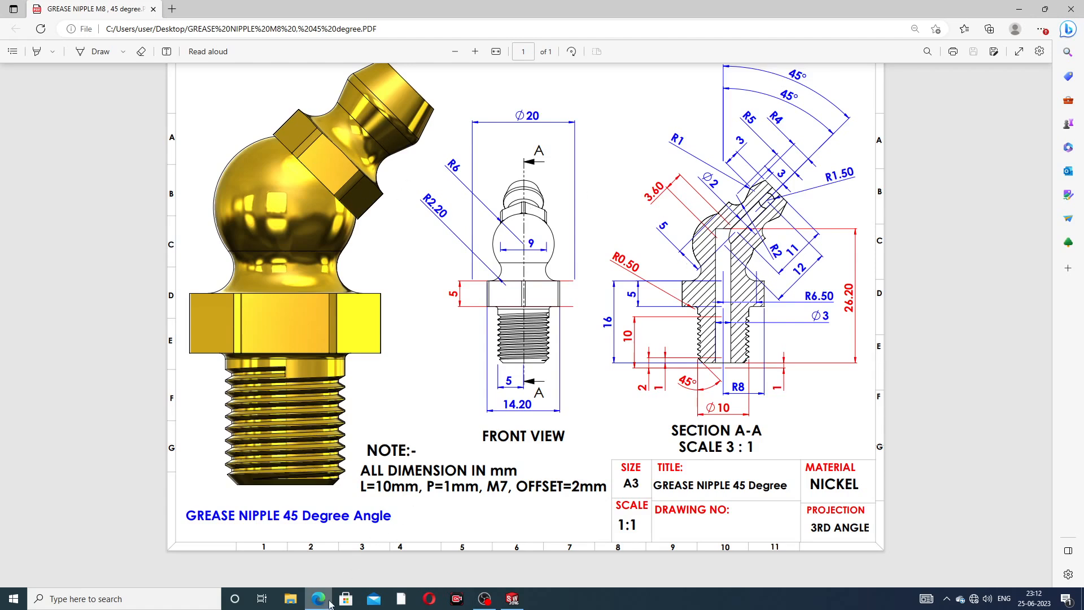
key(alt+Tab)
middle_drag(728, 204, 705, 234)
Start a sketch on the Front Plane and draw two centerlines from the origin, one vertical about 11.8 mm long and one slanting up to the right
click(44, 188)
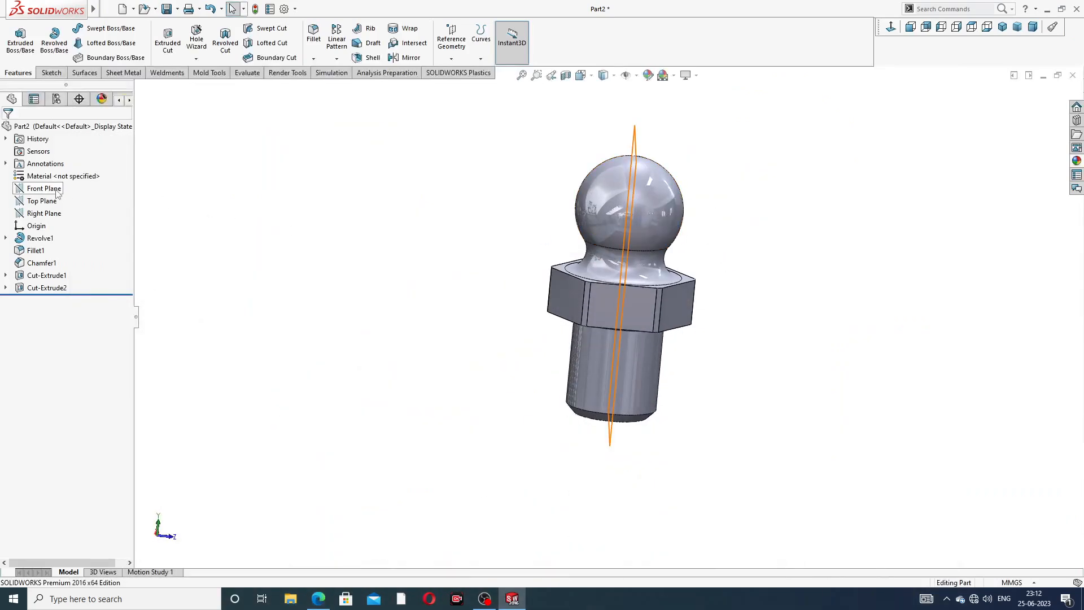
click(61, 177)
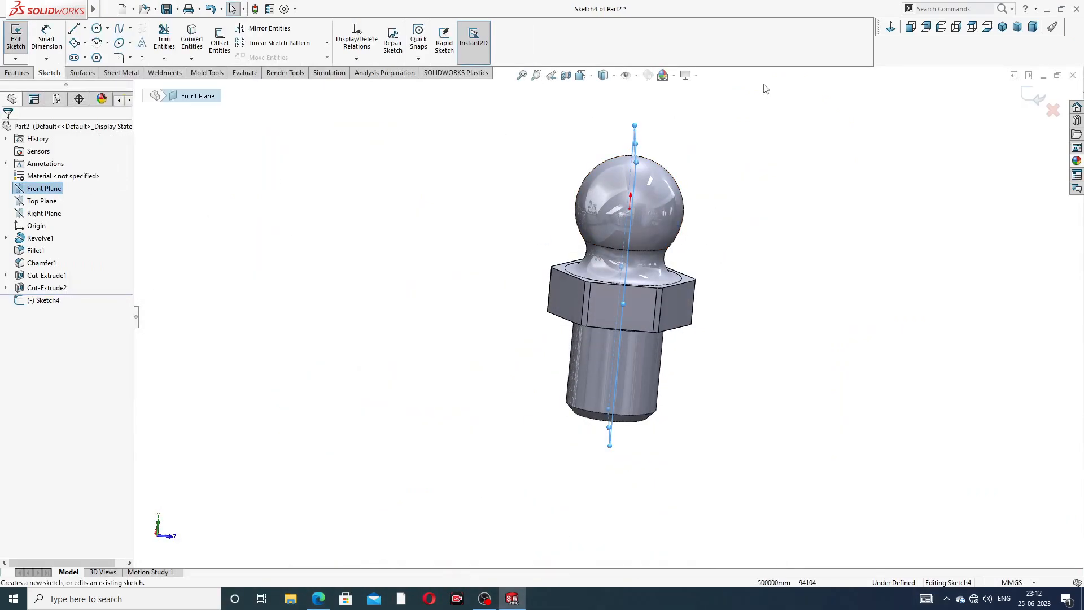
click(891, 27)
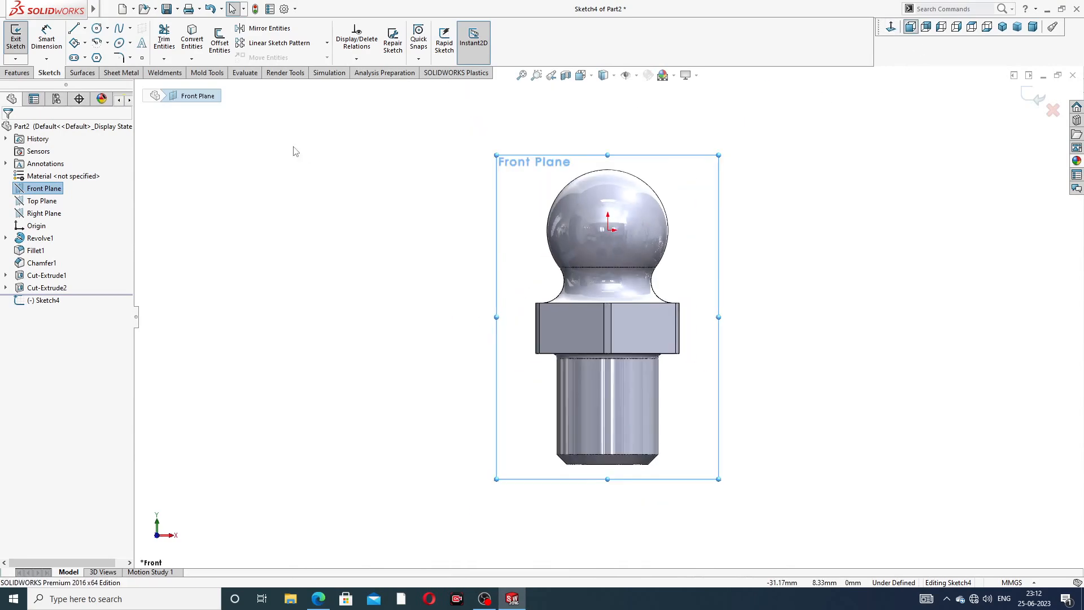
click(85, 28)
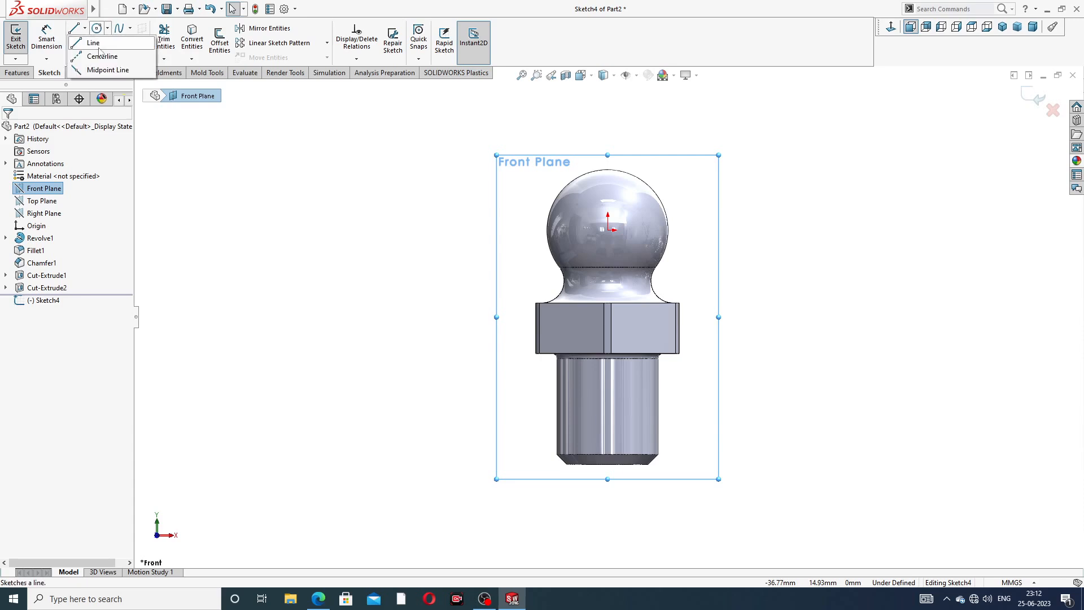
click(95, 56)
scroll(627, 198, down, 2)
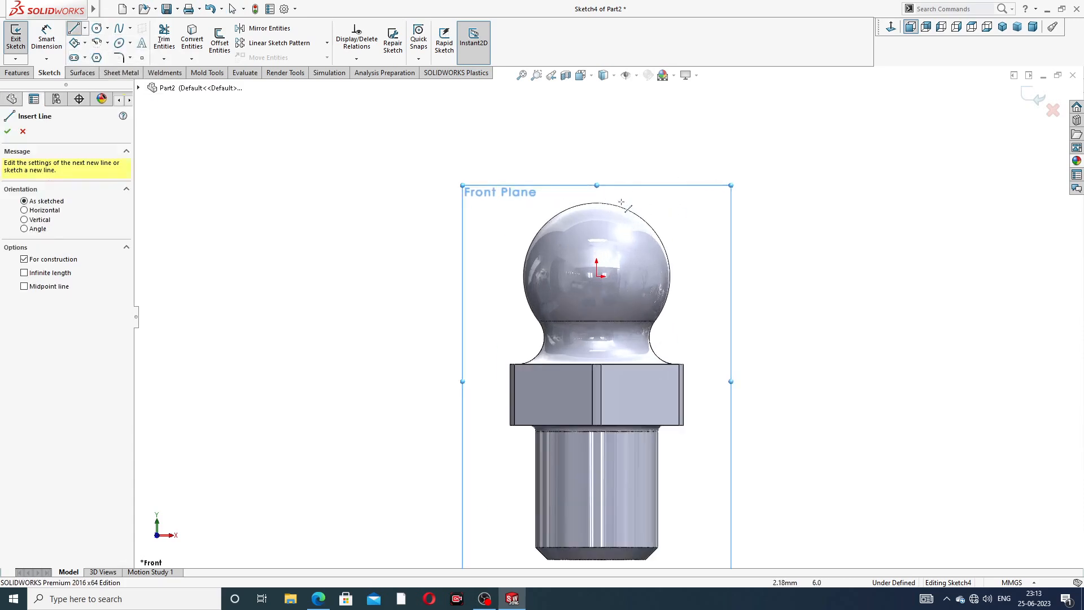
click(597, 134)
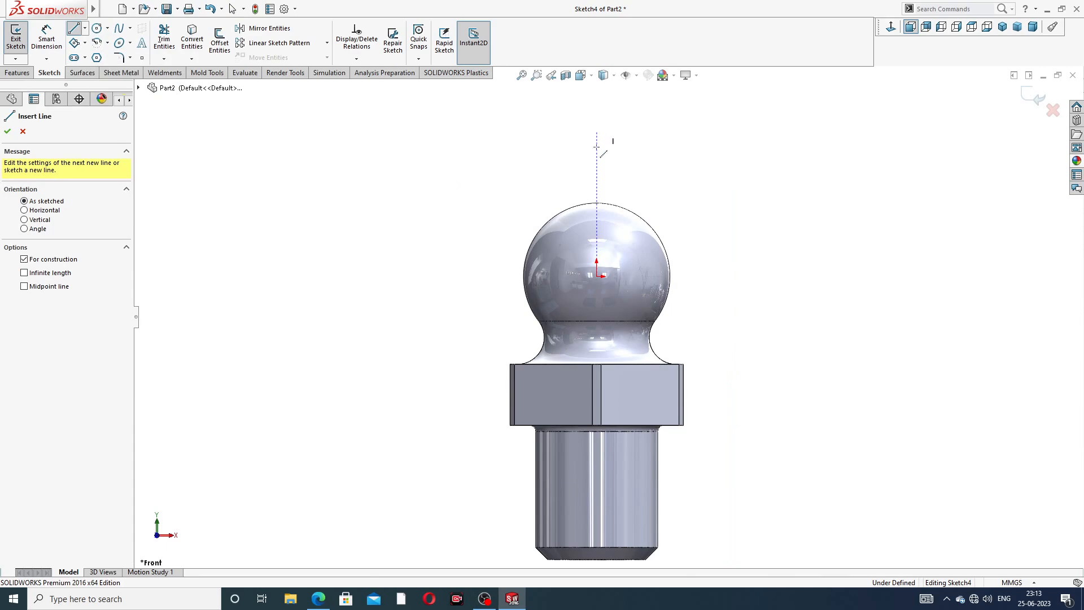
click(596, 277)
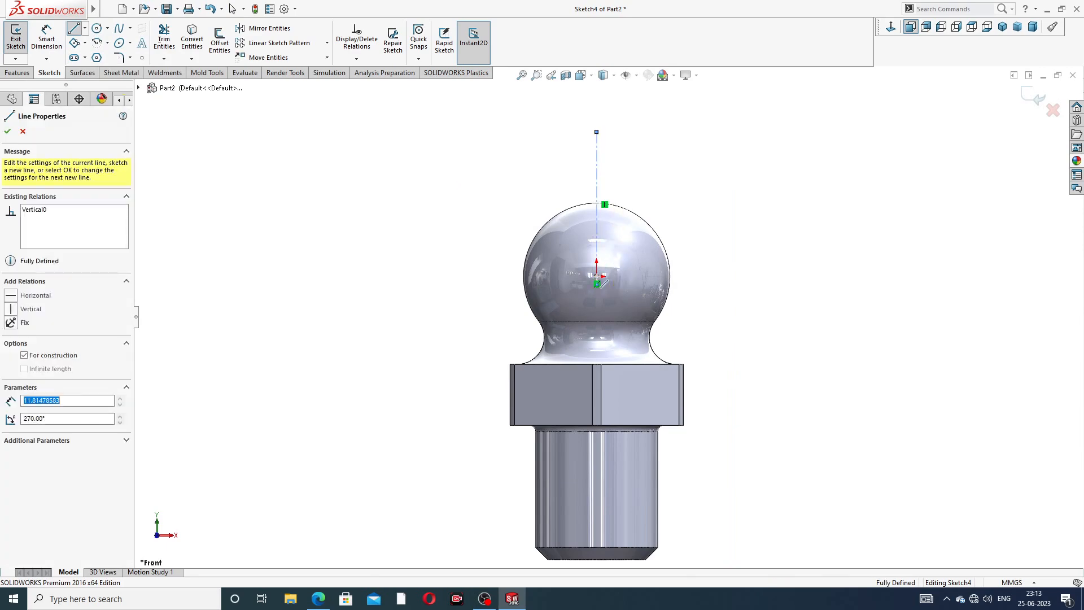
click(709, 164)
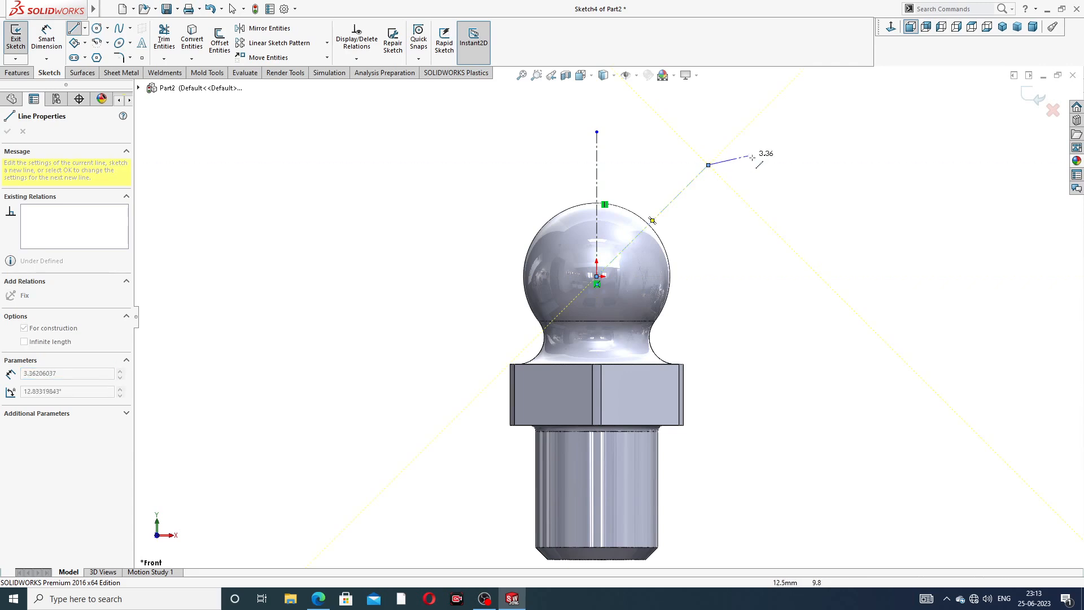
right_click(754, 155)
click(777, 165)
Shorten the vertical centerline at its upper end and extend the slanted centerline to about 15.4 mm
drag(597, 133, 597, 165)
drag(710, 166, 733, 145)
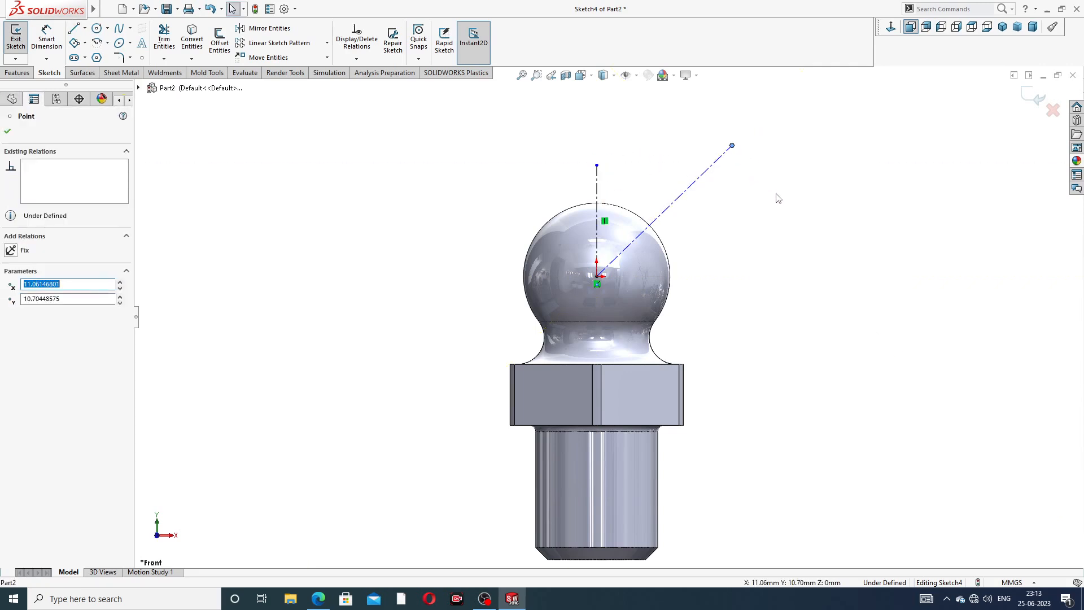
click(417, 140)
Dimension the angle between the vertical and slanted centerlines as 45° and exit the sketch
click(46, 39)
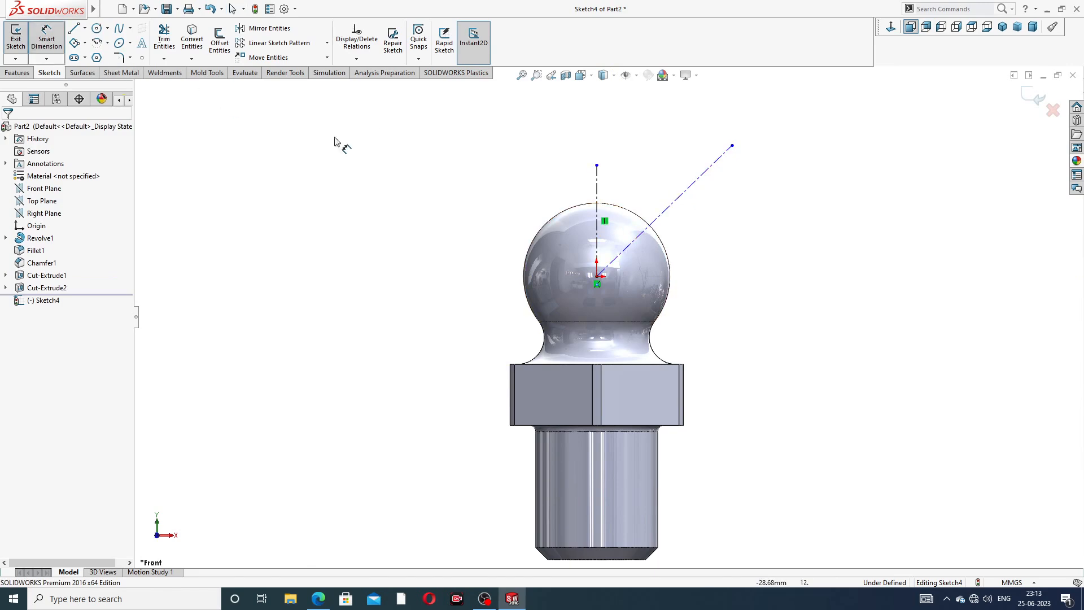
click(597, 192)
click(671, 204)
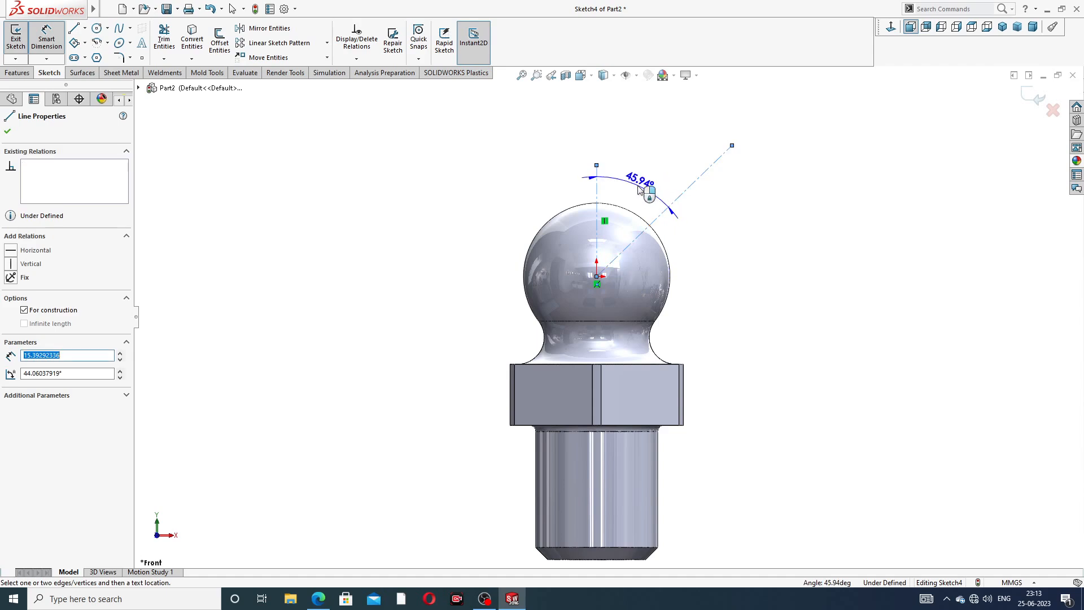
click(639, 188)
text(4)
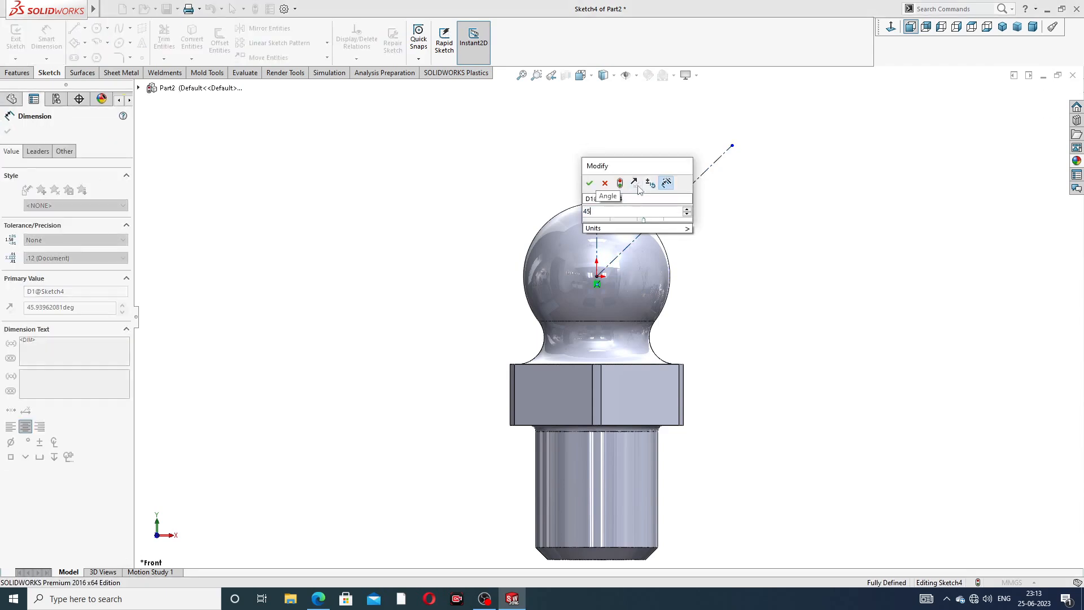
text(5)
key(Return)
right_click(787, 182)
click(813, 168)
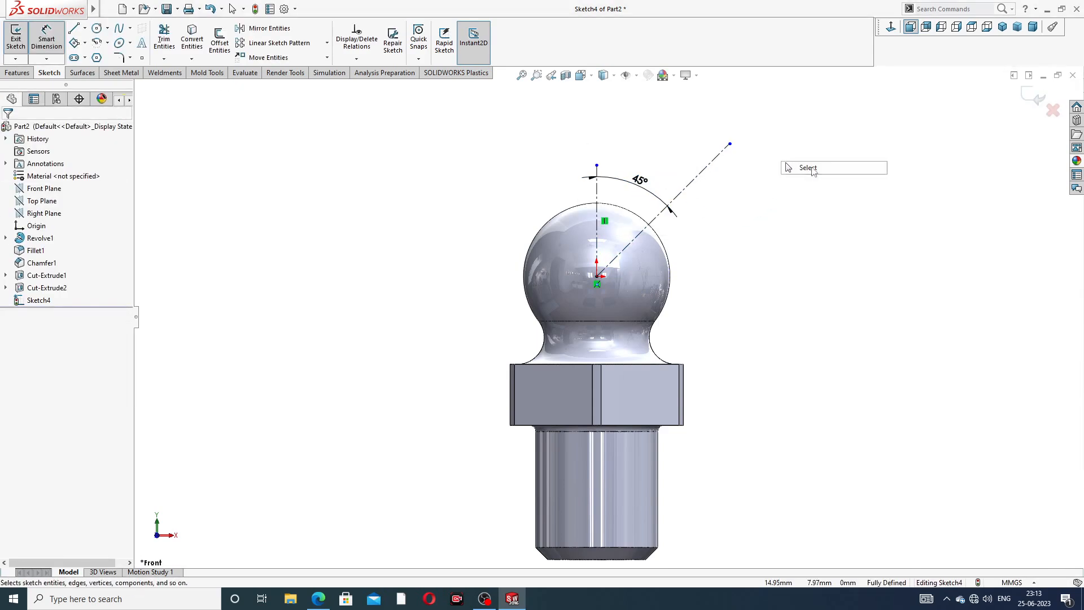
click(1035, 98)
middle_drag(792, 210, 749, 234)
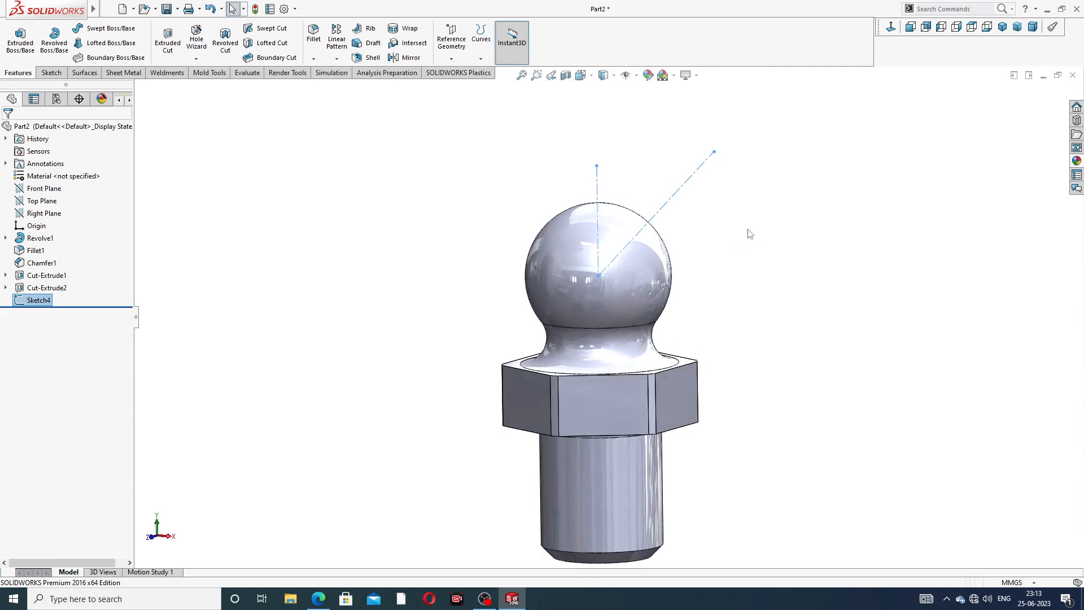
Start a reference plane using the Top Plane as first reference and the slanted centerline as second reference
click(52, 203)
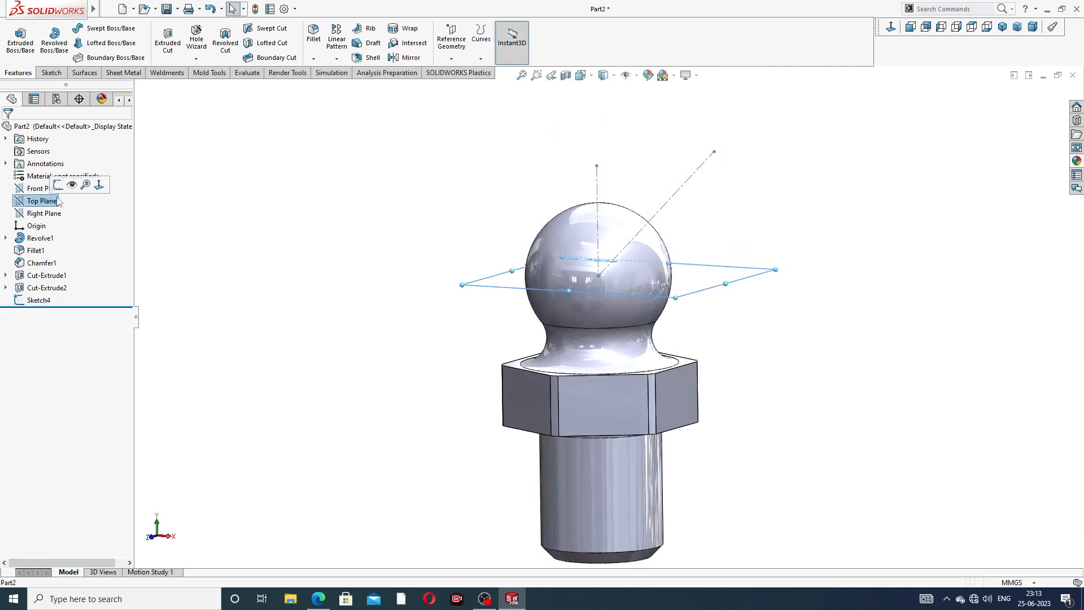
click(451, 43)
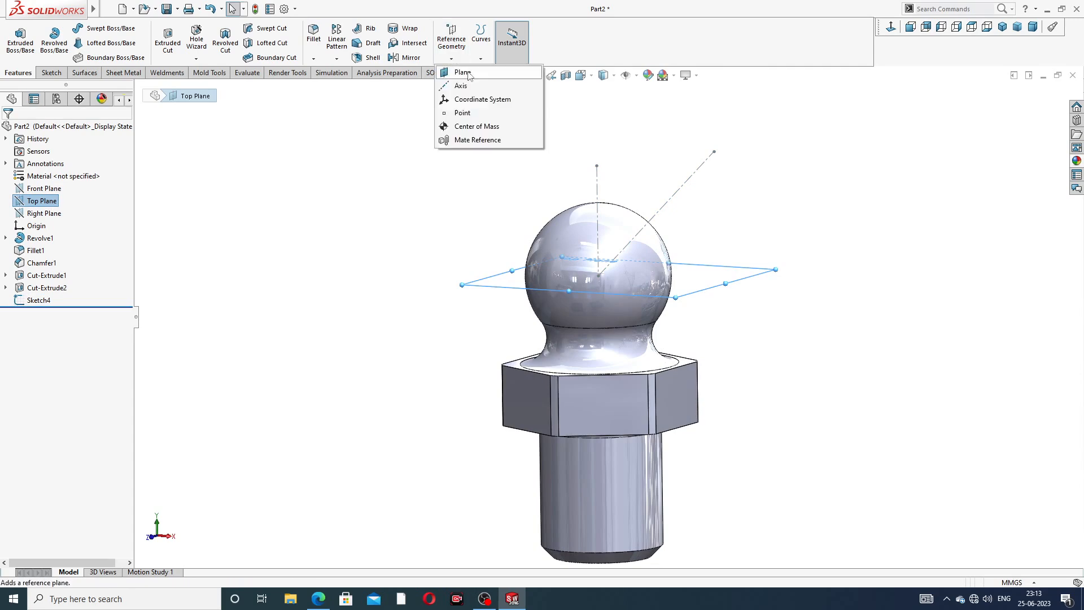
click(468, 74)
mouse_move(750, 186)
middle_down()
mouse_move(753, 176)
mouse_move(753, 191)
middle_up()
click(689, 185)
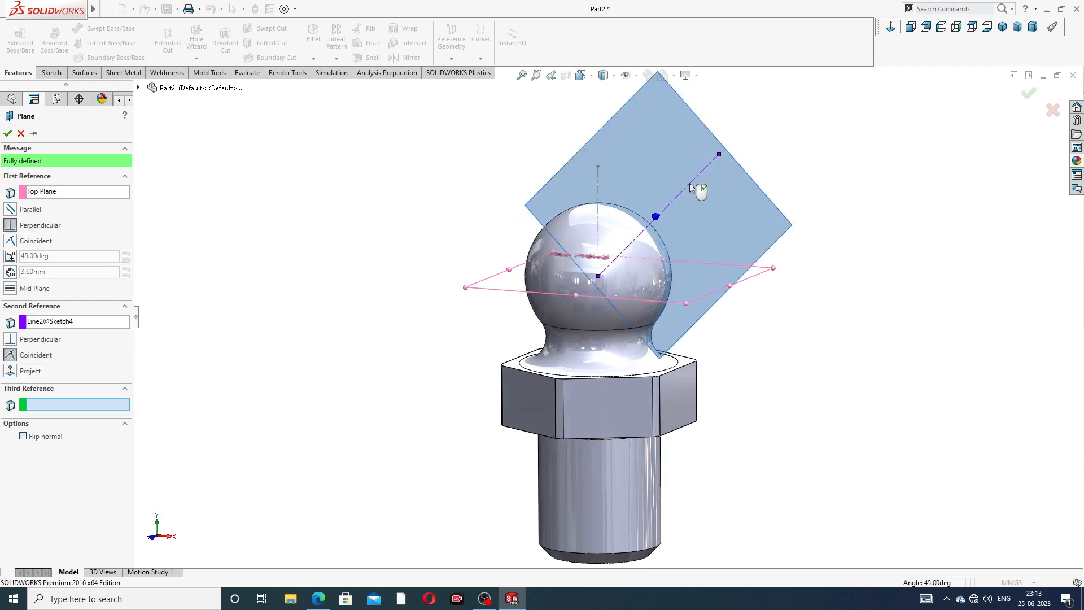
middle_drag(727, 212, 738, 263)
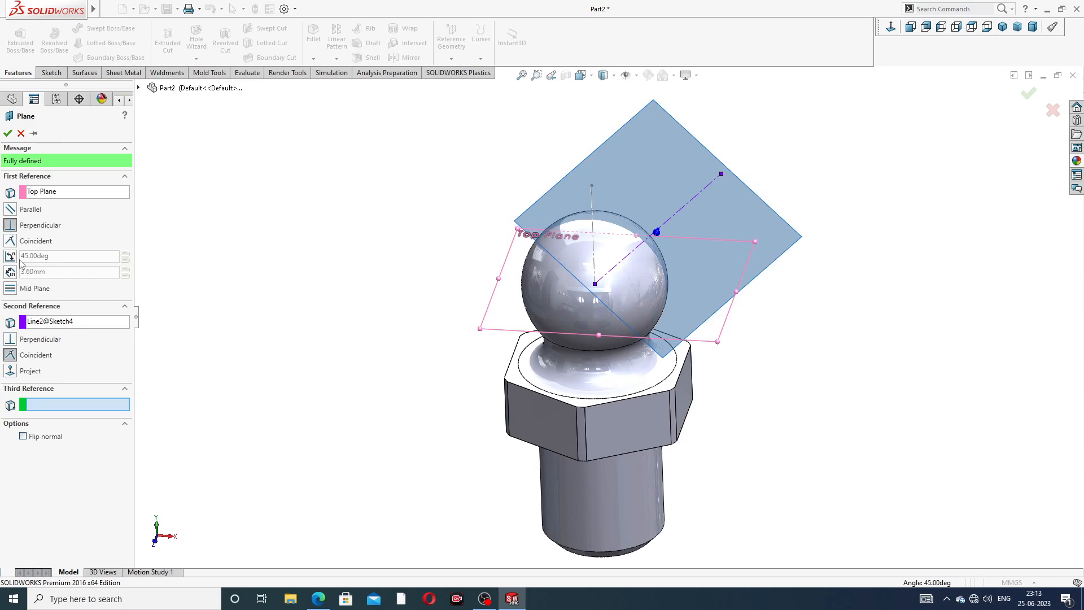
Set the plane at 45° to the Top Plane and project the slanted centerline's reference along the sketch normal, with both offsets flipped
click(12, 257)
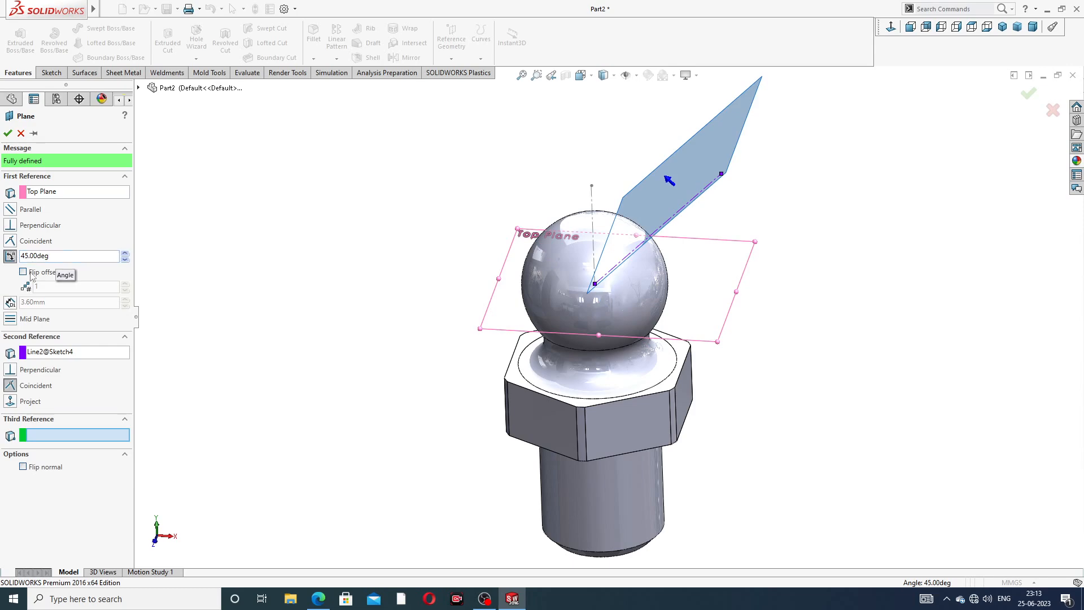
click(10, 401)
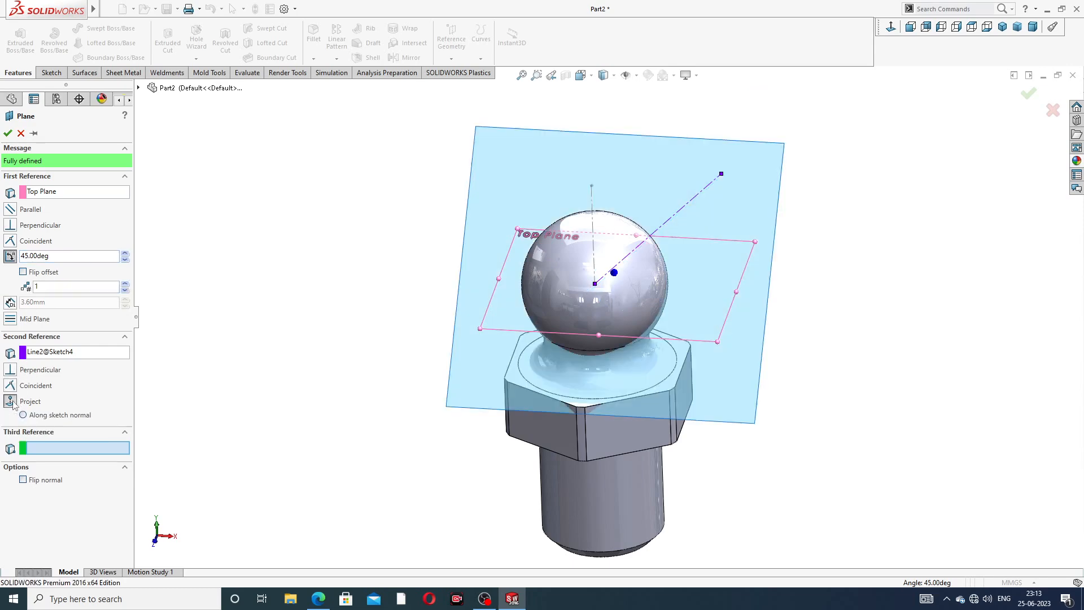
middle_drag(357, 305, 261, 303)
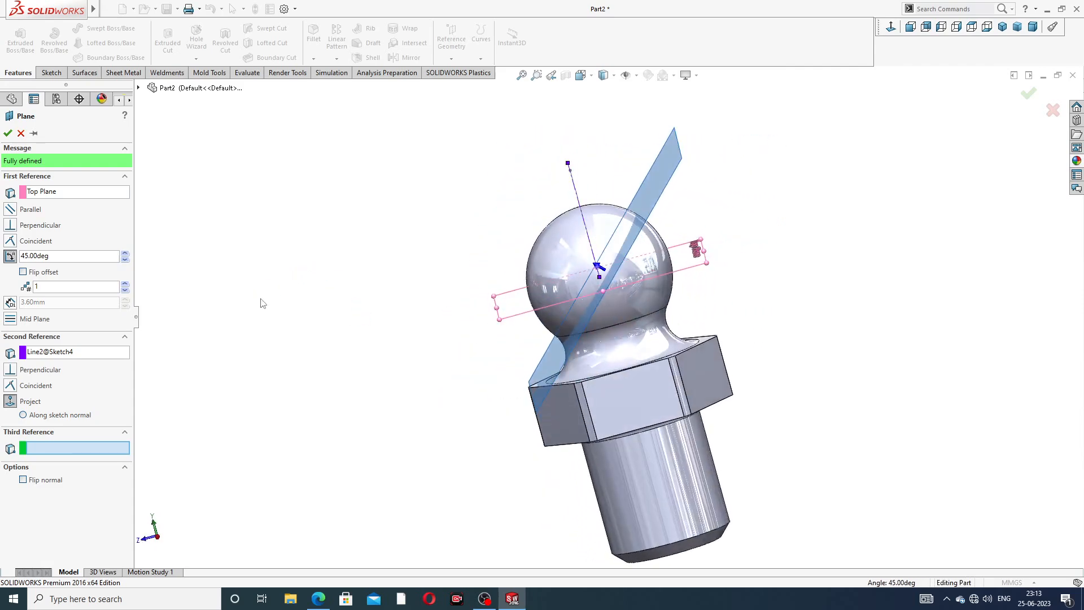
click(23, 415)
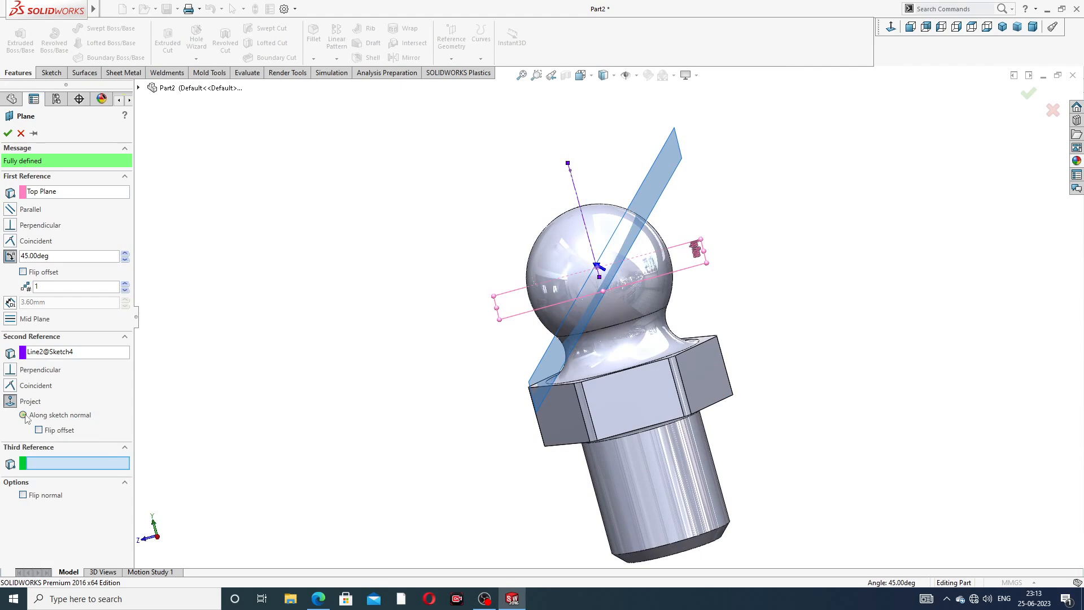
click(39, 431)
click(23, 272)
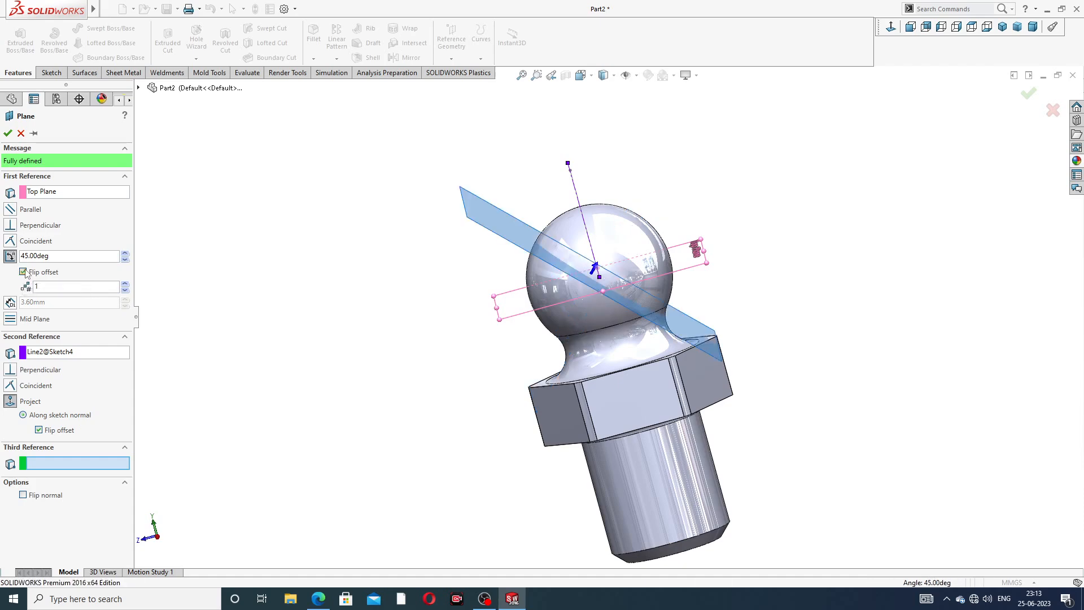
Compare both directions of the plane's 45° angle, keep the flipped one, and create the plane
middle_drag(432, 279, 276, 322)
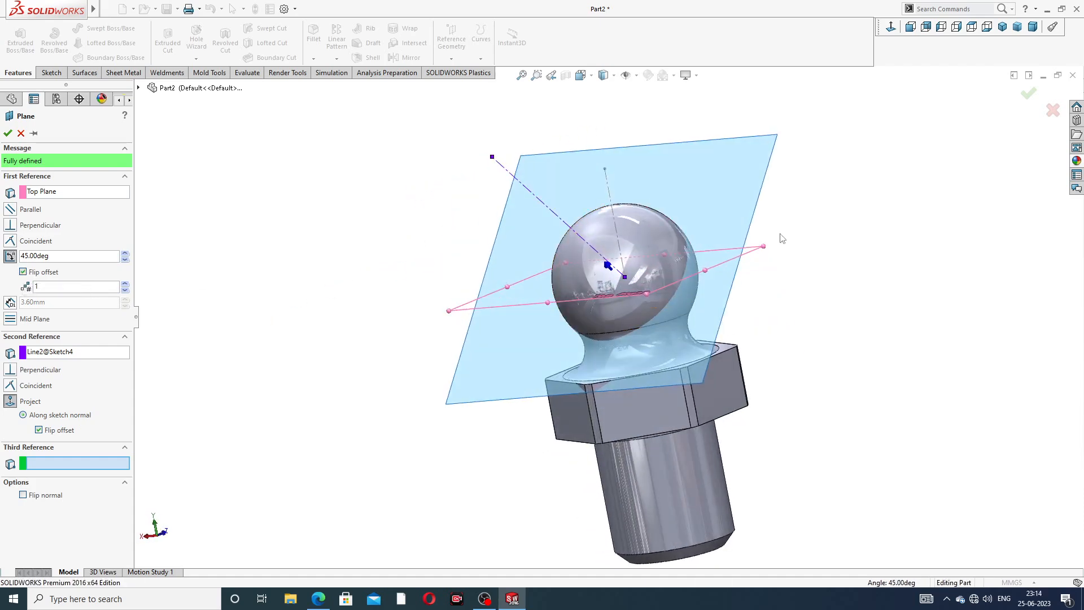
middle_drag(779, 237, 835, 157)
click(892, 29)
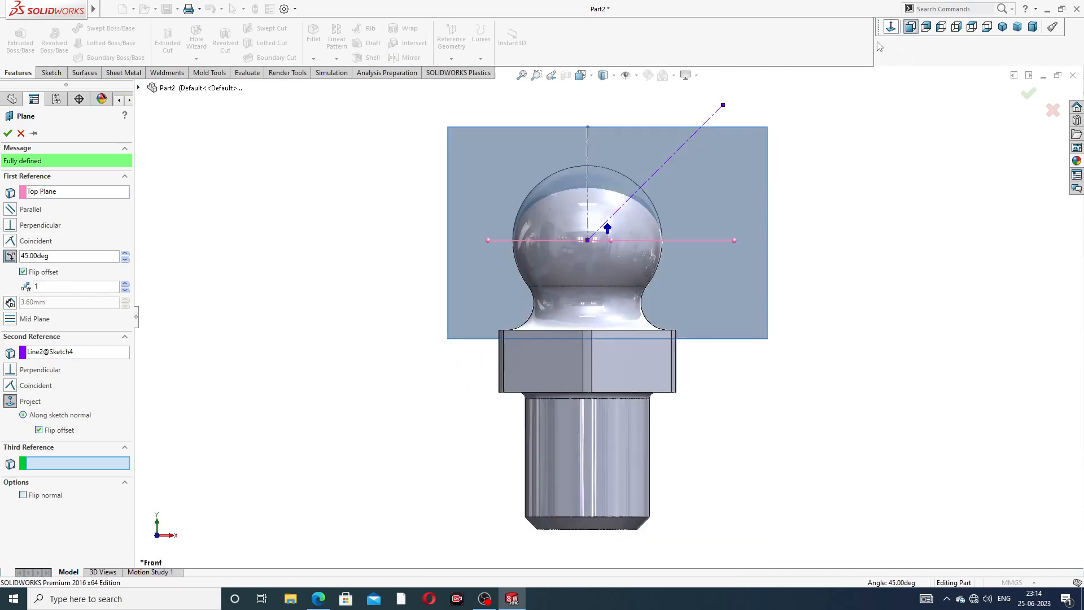
middle_drag(735, 174, 764, 179)
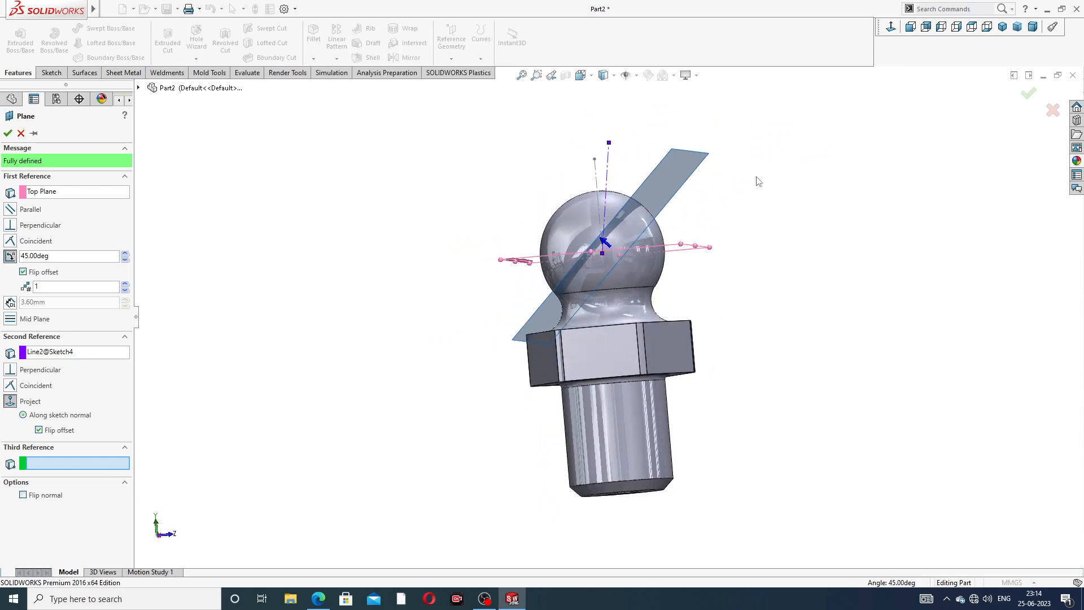
click(23, 271)
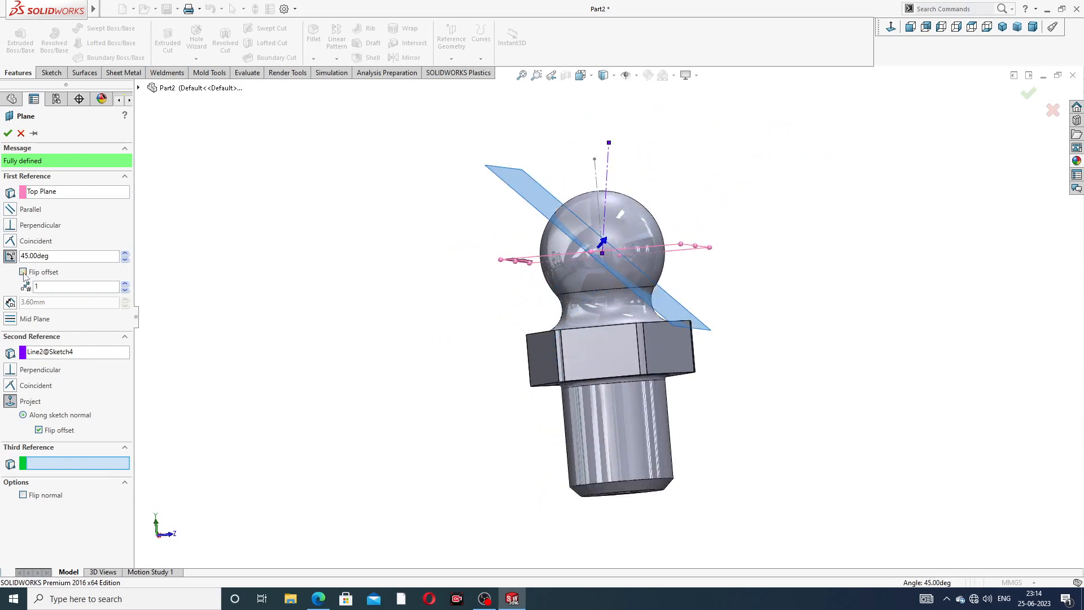
click(31, 276)
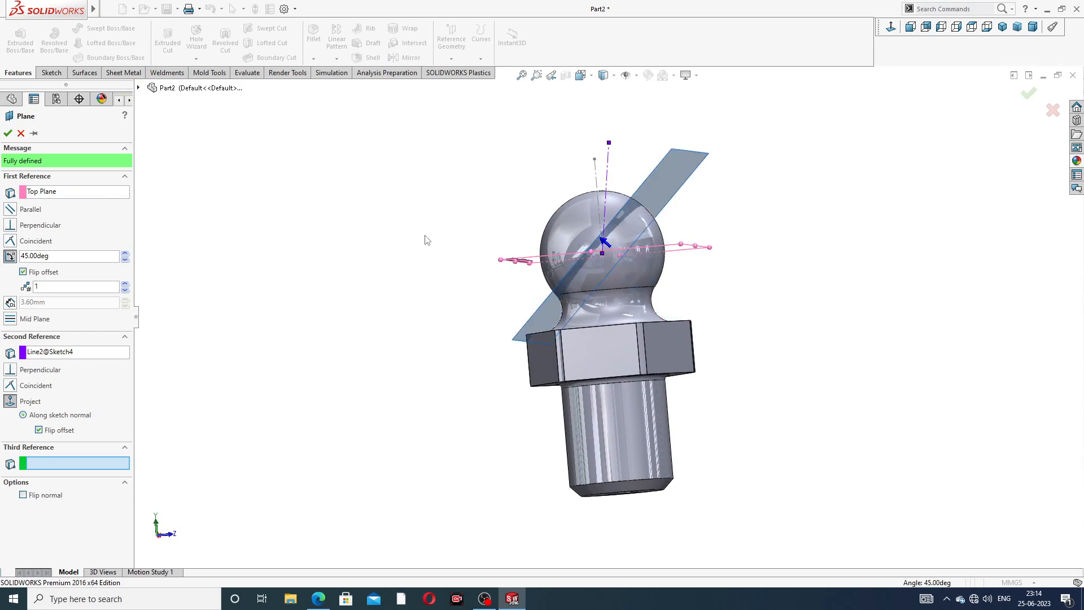
mouse_move(427, 240)
middle_down()
mouse_move(459, 258)
mouse_move(442, 251)
middle_up()
scroll(648, 260, down, 2)
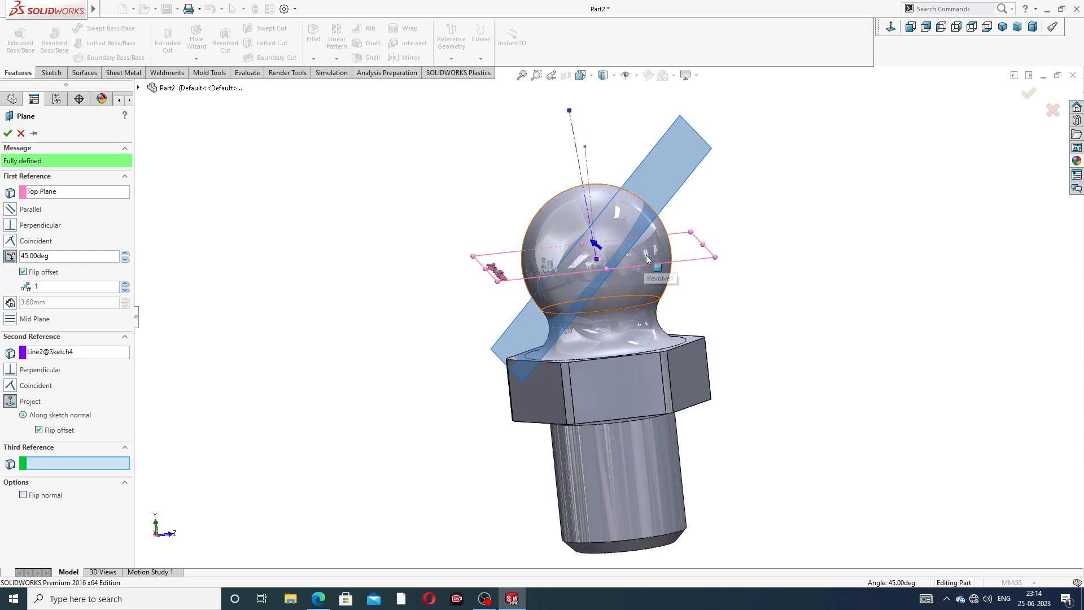
middle_drag(646, 256, 609, 269)
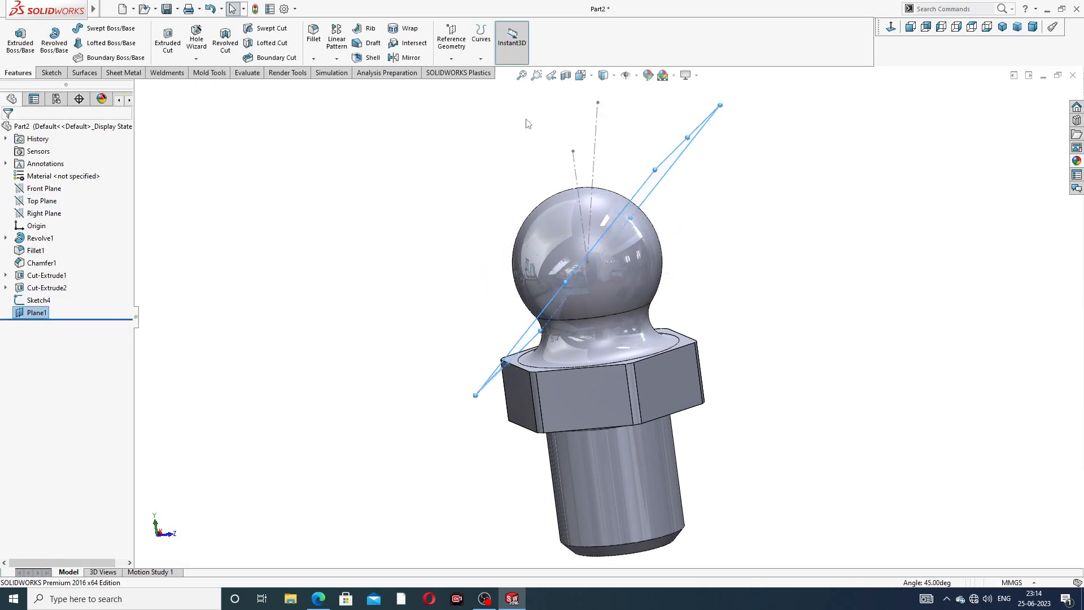
Create a second reference plane offset 3.60 mm from the angled plane, checking the distance against the PDF drawing
middle_drag(566, 158, 599, 174)
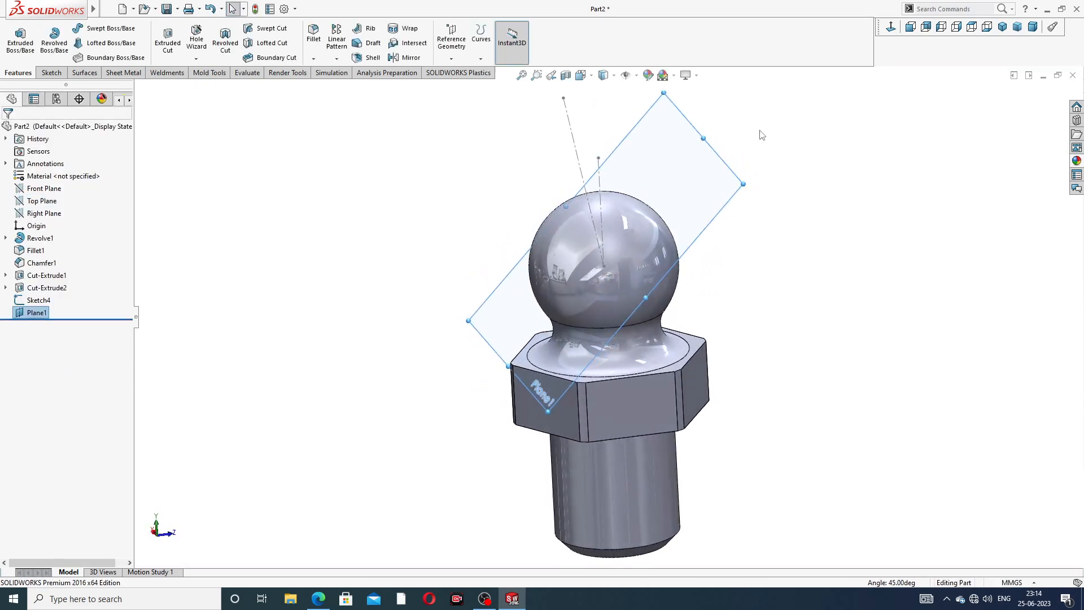
key(f)
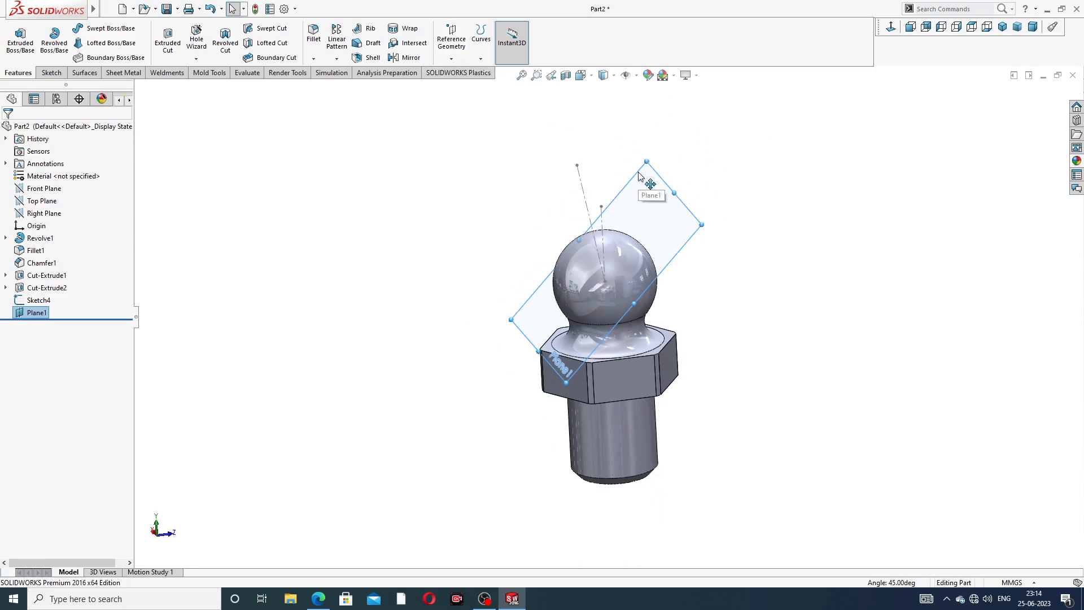
click(451, 43)
click(462, 72)
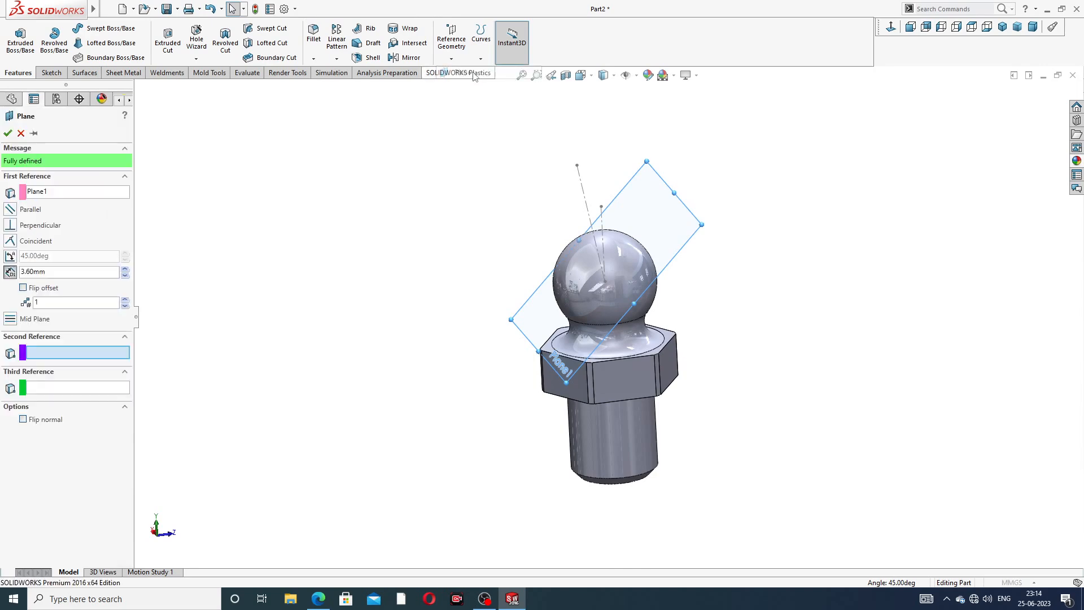
middle_drag(742, 209, 705, 210)
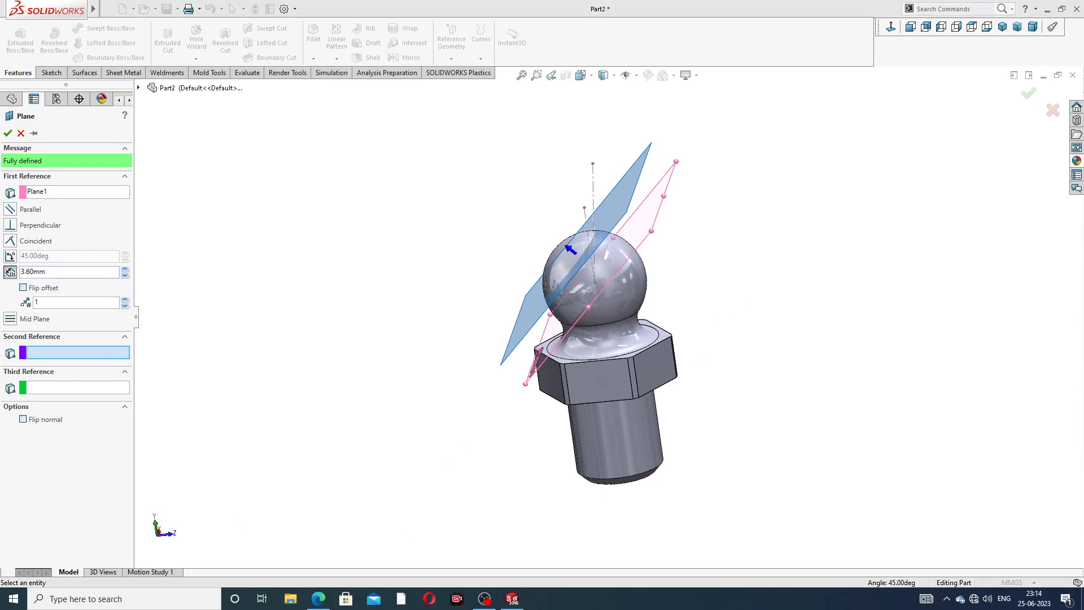
click(318, 598)
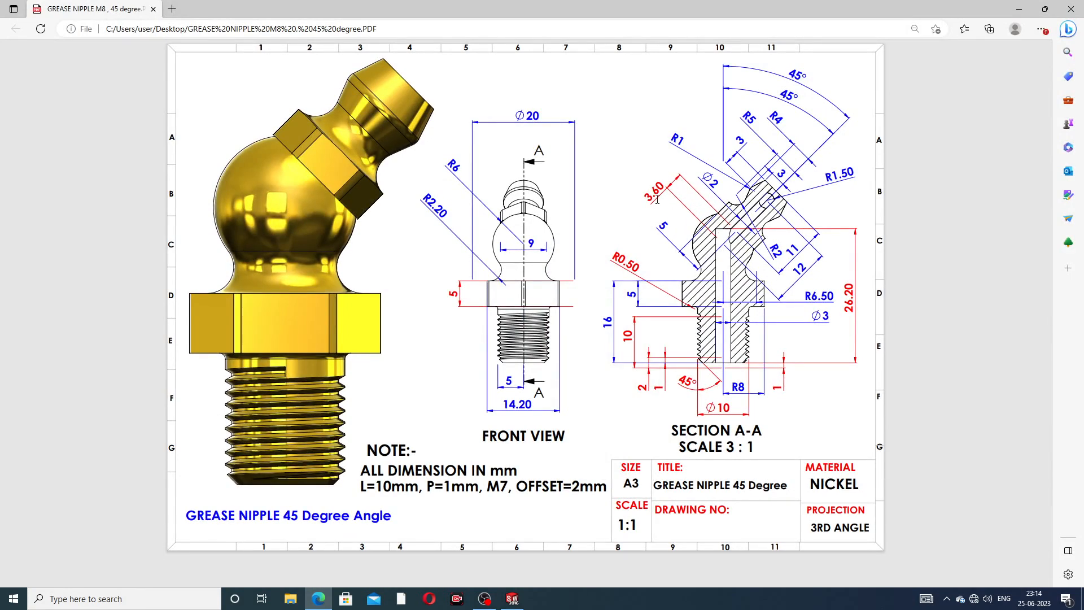
click(318, 598)
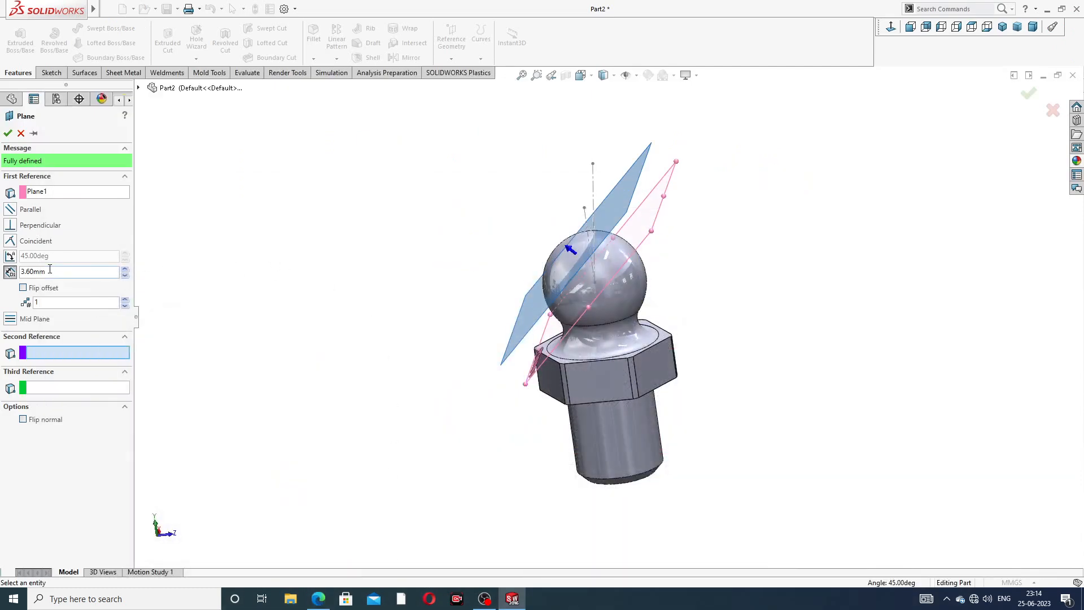
click(7, 133)
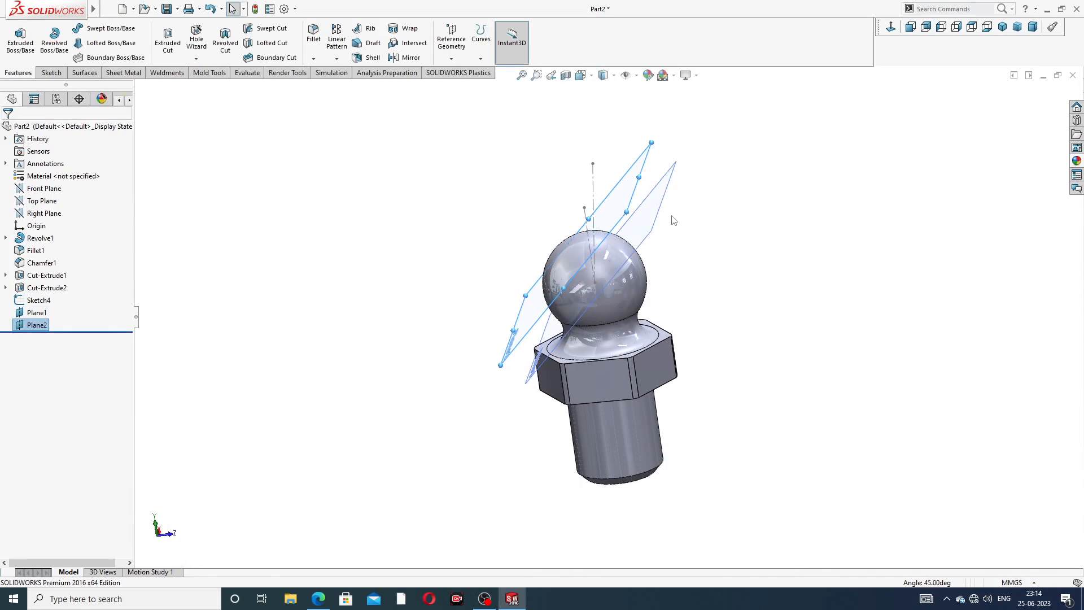
Hide the first angled plane and start a sketch on the offset plane, viewed face-on
click(672, 175)
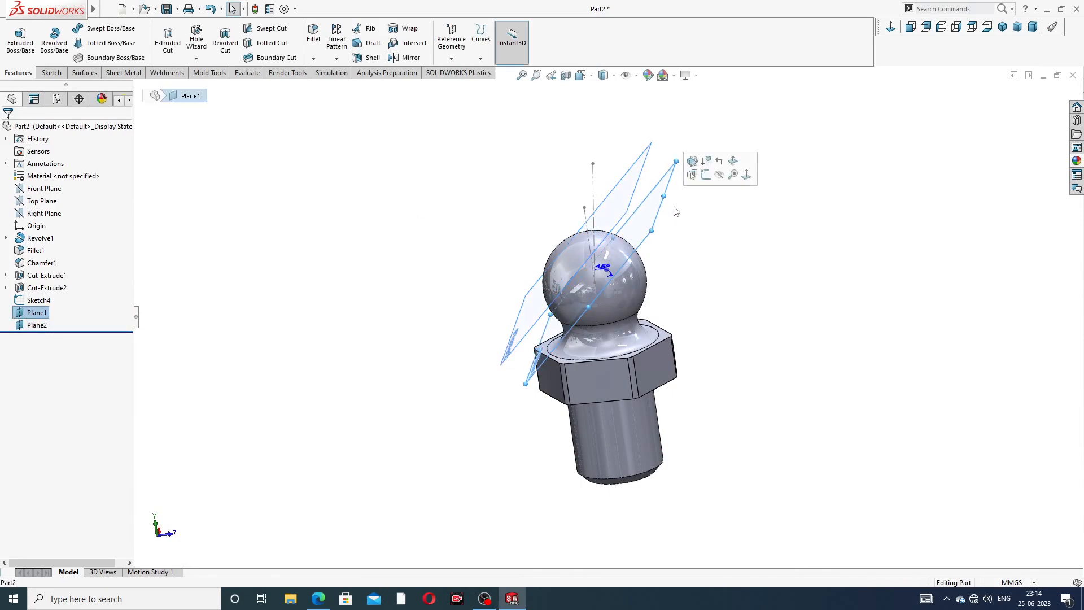
click(719, 175)
middle_drag(672, 183, 727, 199)
click(705, 207)
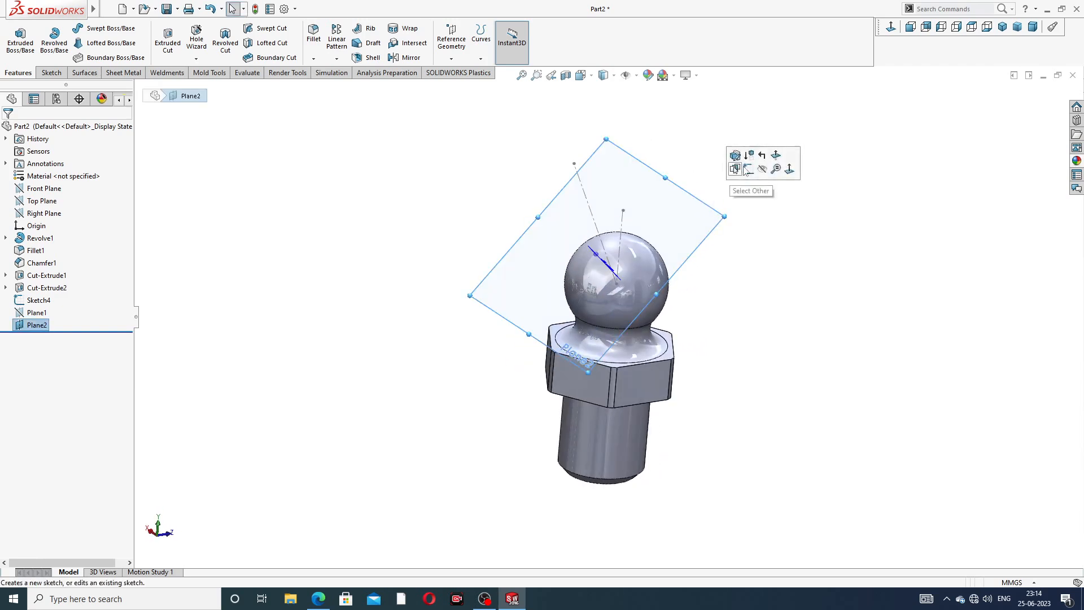
click(747, 156)
click(890, 28)
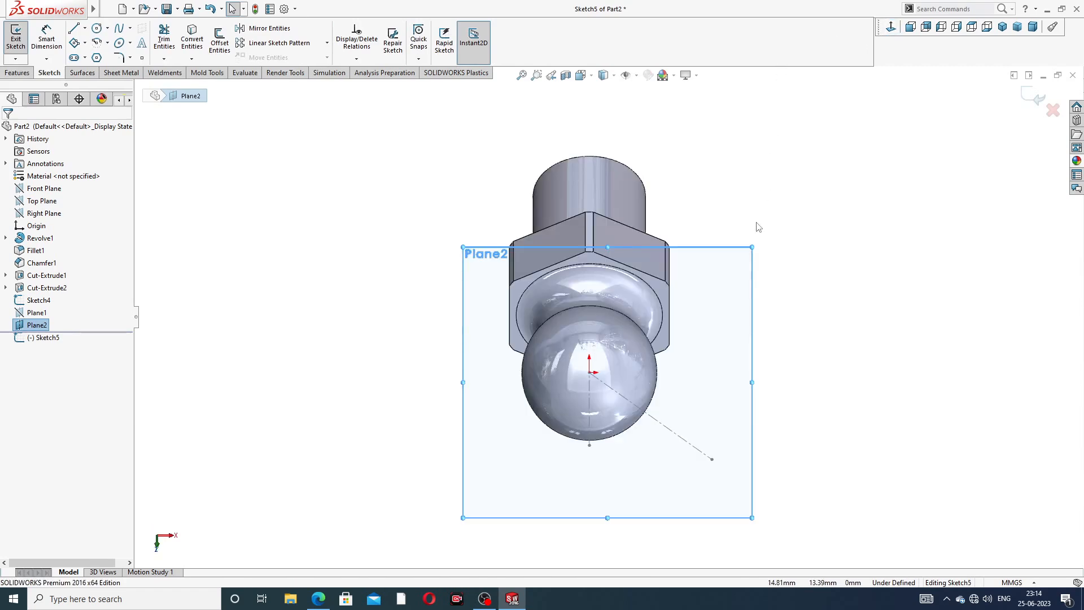
Inspect the sketch plane's orientation relative to the ball and the slanted centerline from several sides
middle_drag(795, 225, 822, 222)
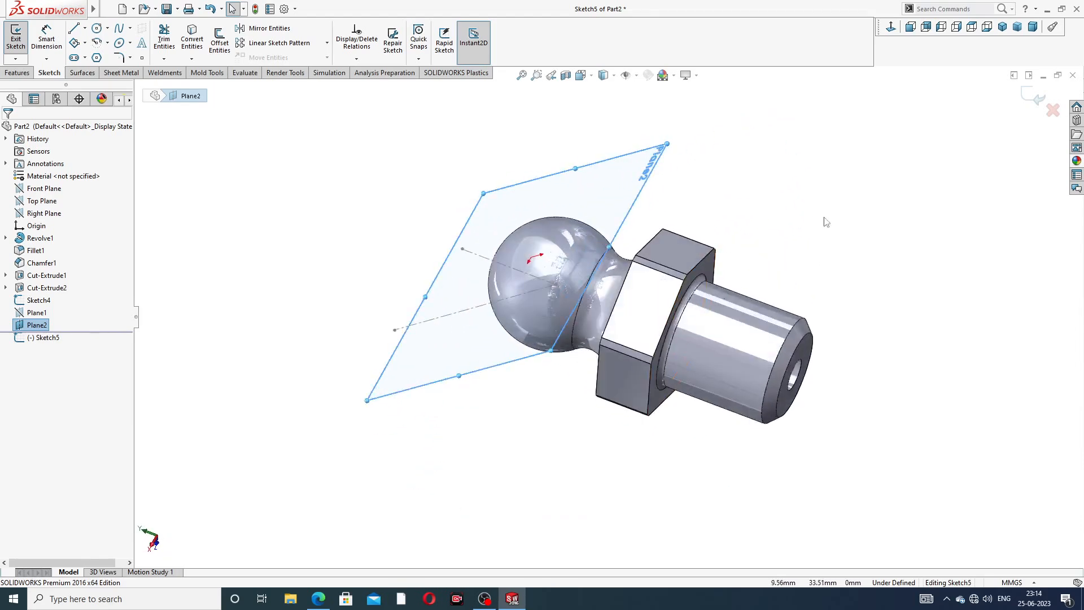
click(891, 27)
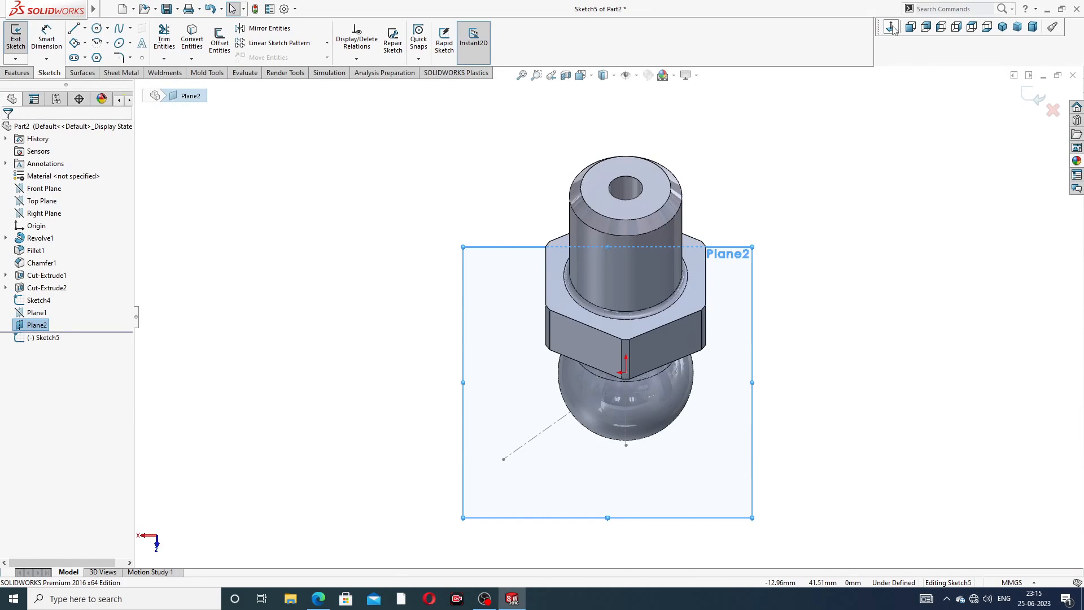
click(891, 27)
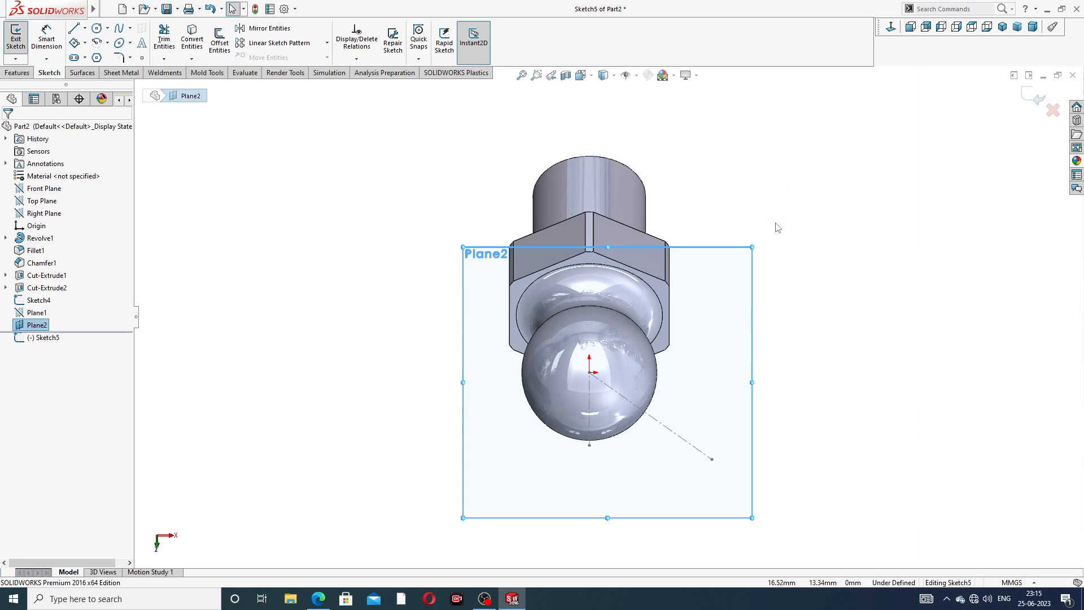
middle_drag(777, 226, 693, 107)
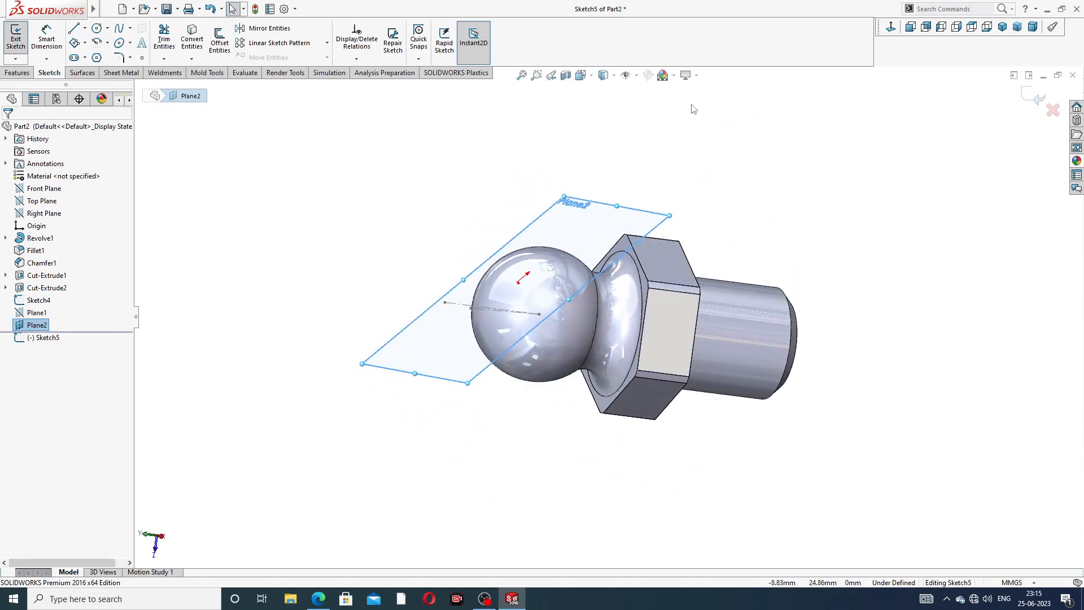
middle_drag(771, 171, 793, 196)
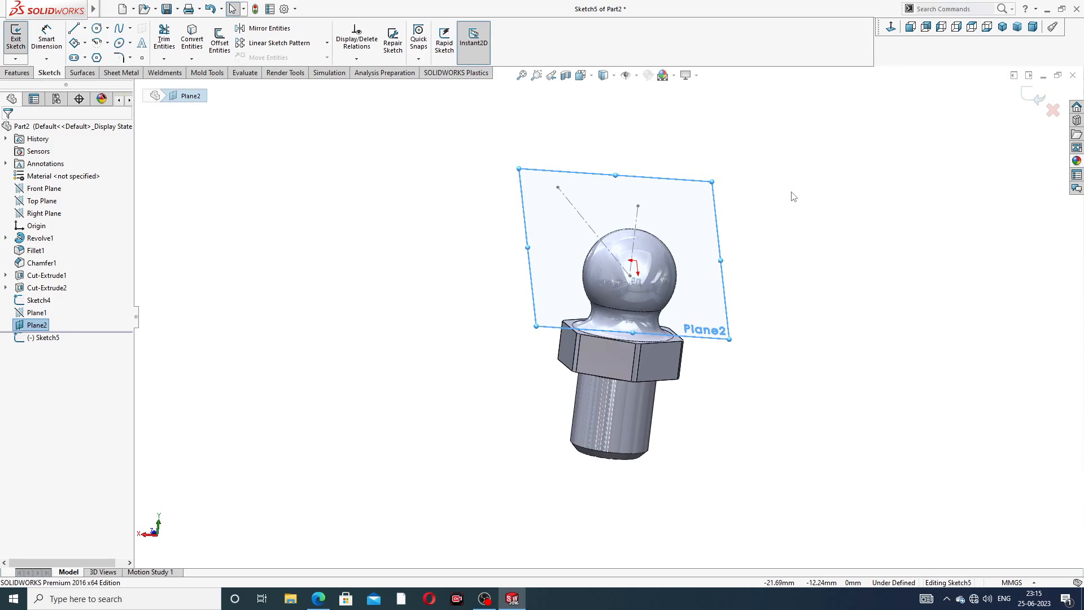
middle_drag(689, 254, 704, 235)
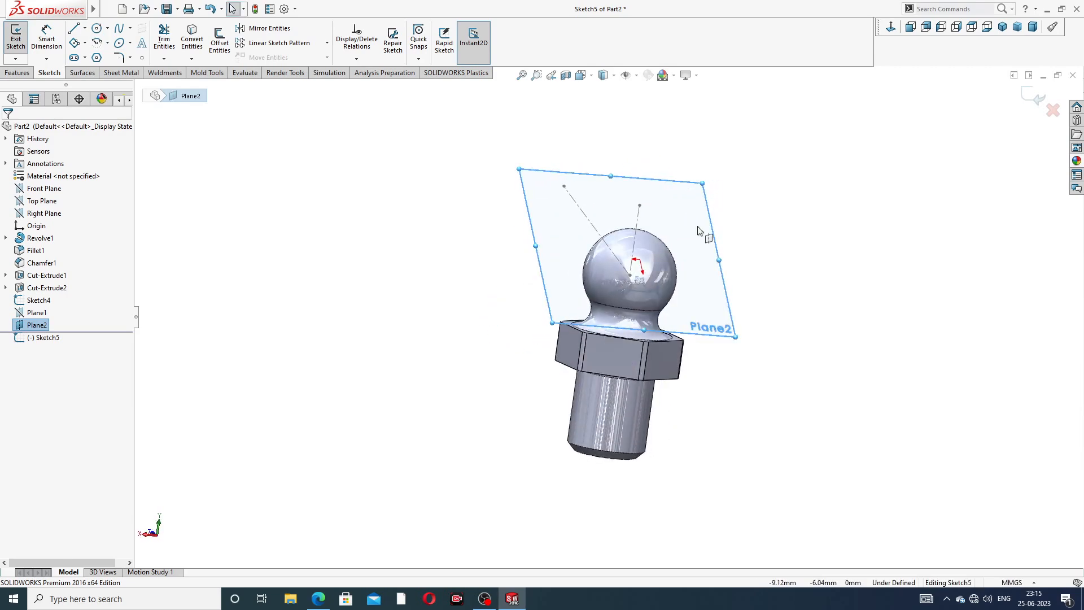
click(898, 28)
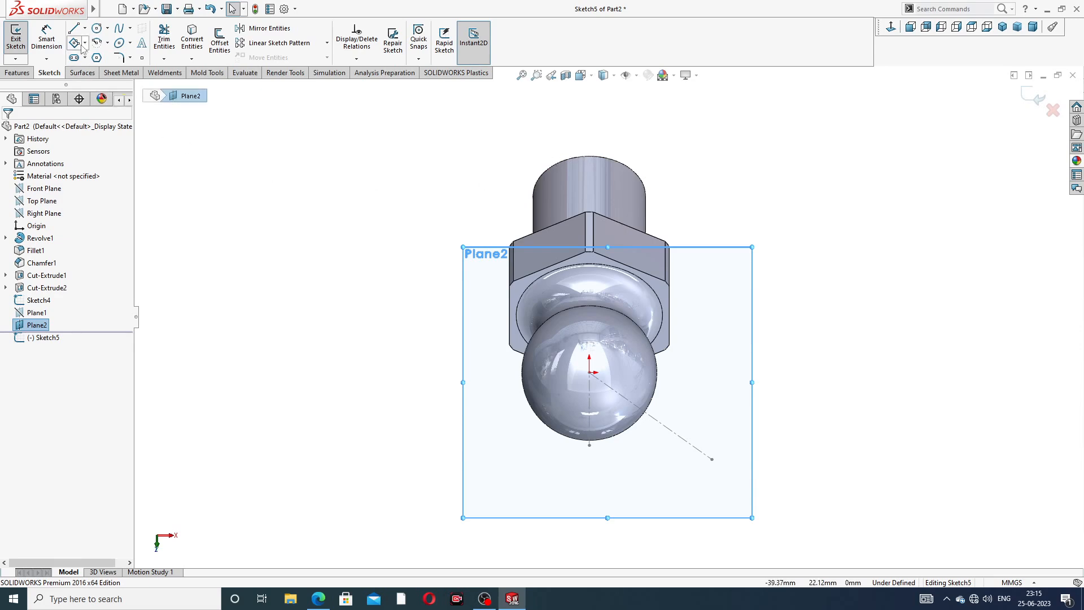
Draw a circle of about 4.98 mm radius centred on the sketch origin
click(97, 28)
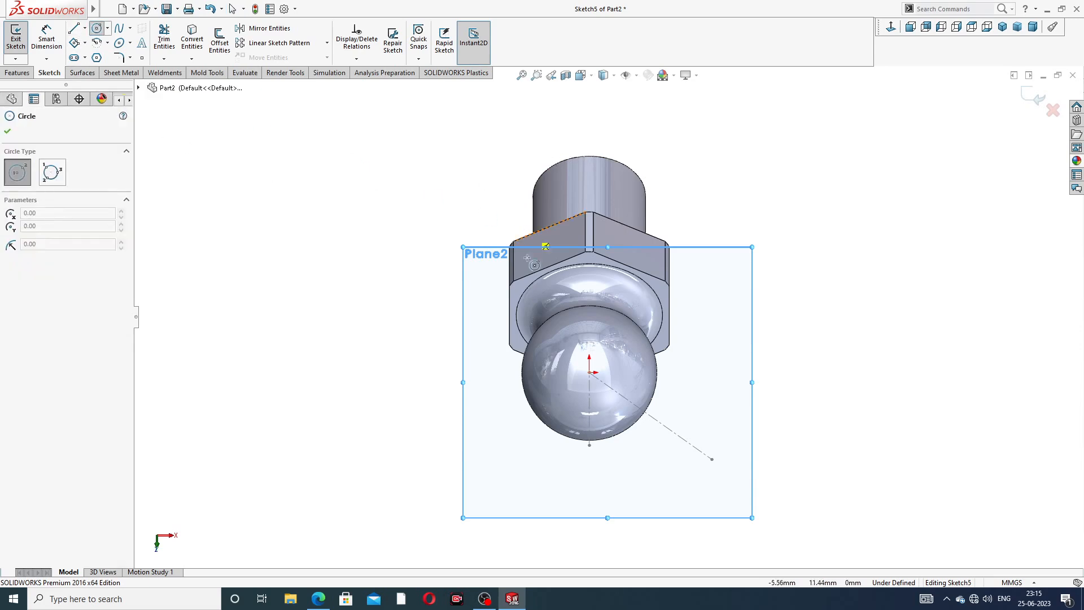
click(589, 373)
click(614, 321)
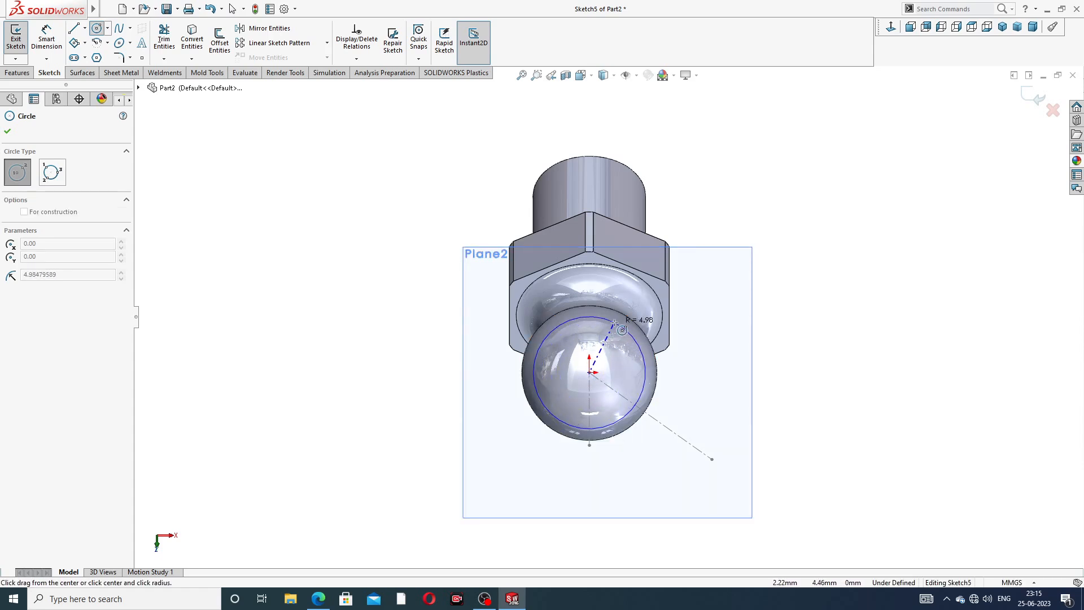
right_click(784, 213)
click(783, 213)
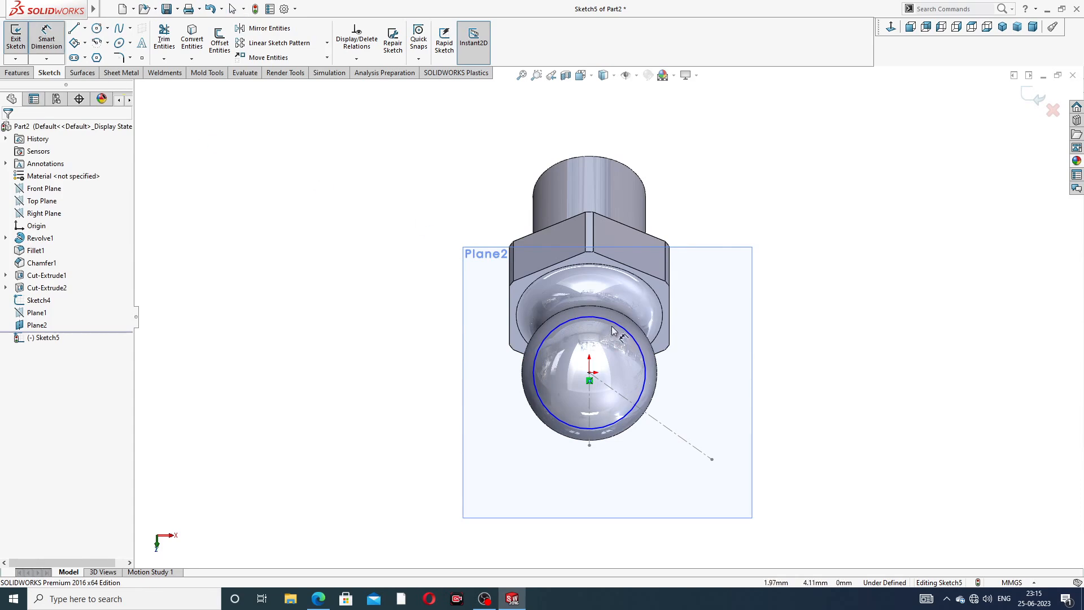
Dimension the circle's diameter as 10 mm
click(582, 315)
click(789, 330)
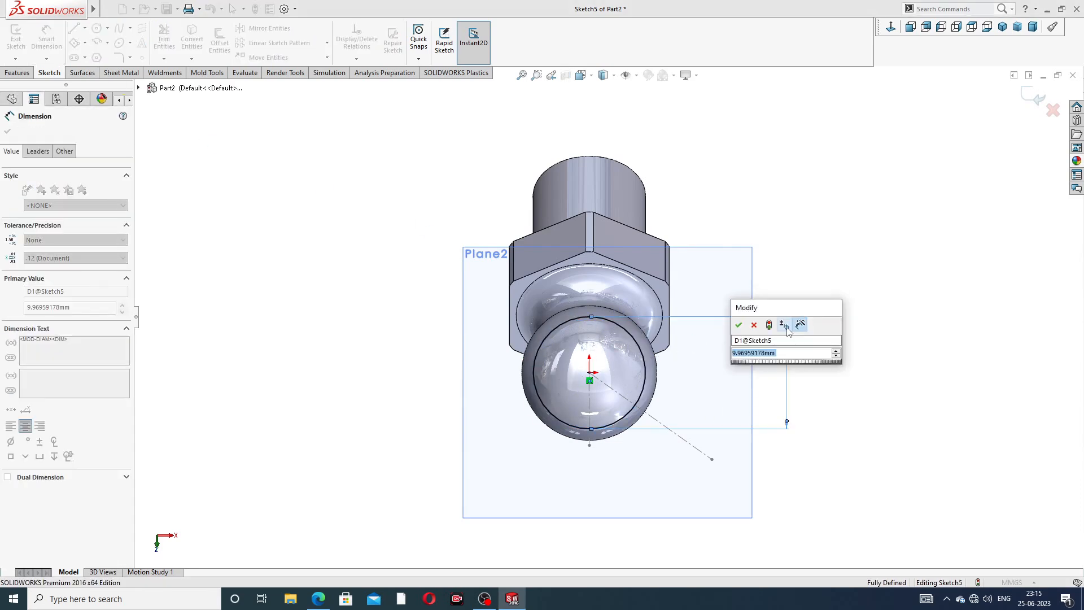
key(Return)
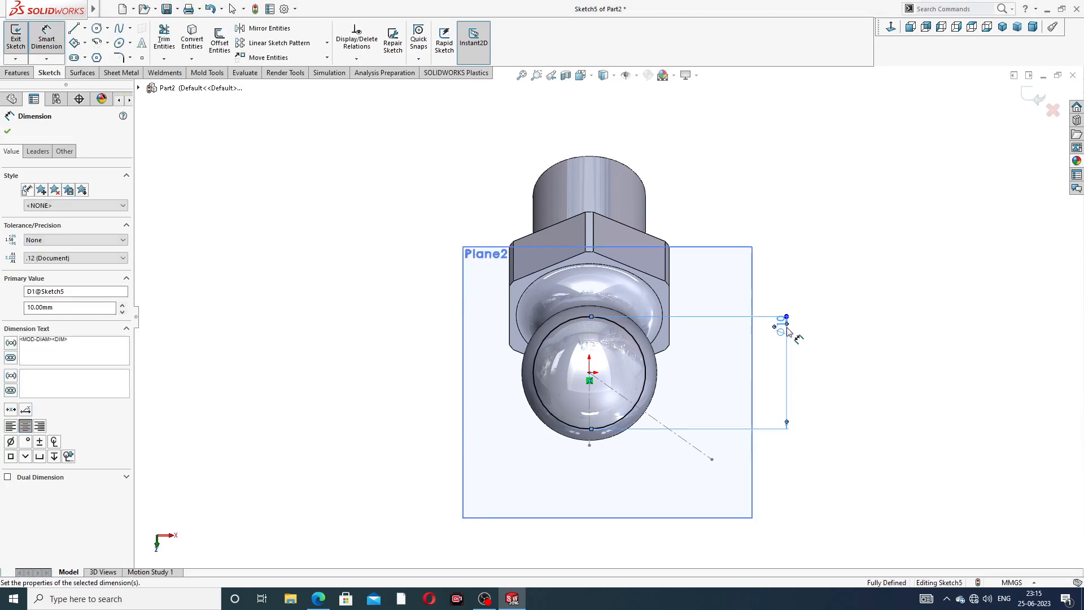
key(Escape)
right_click(835, 214)
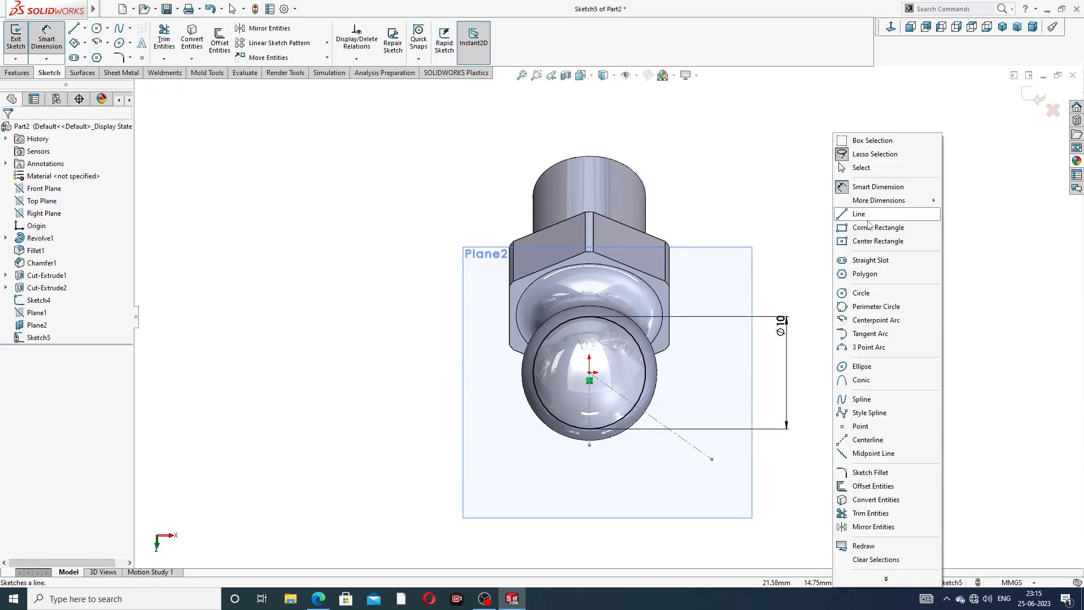
Cut-extrude the 10 mm circle 5 mm blind in the reversed direction, away from the ball's centre, to flatten the ball's angled side
click(861, 168)
click(17, 74)
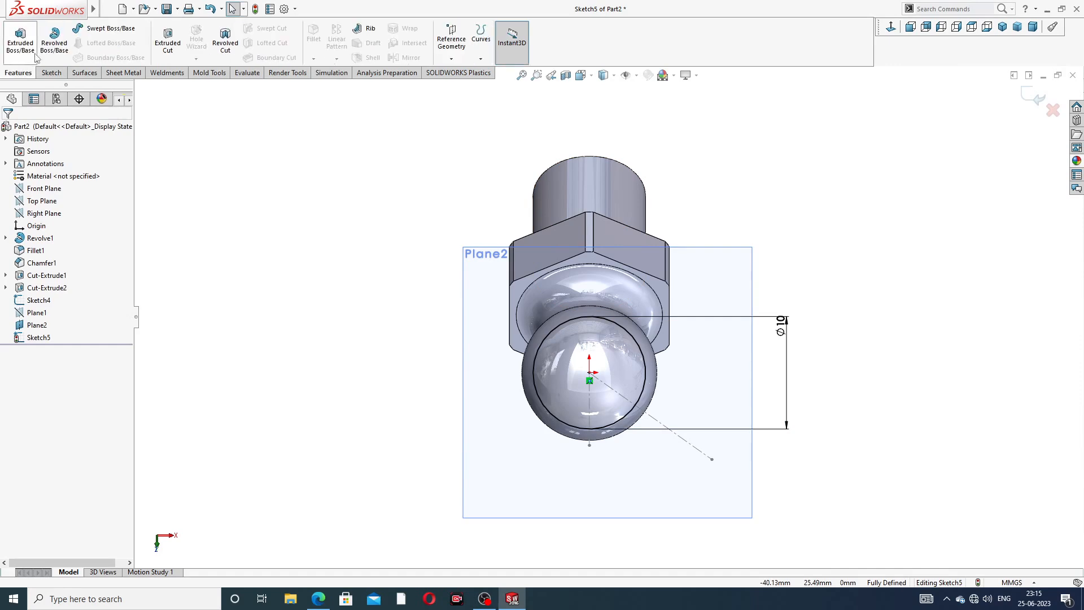
click(168, 39)
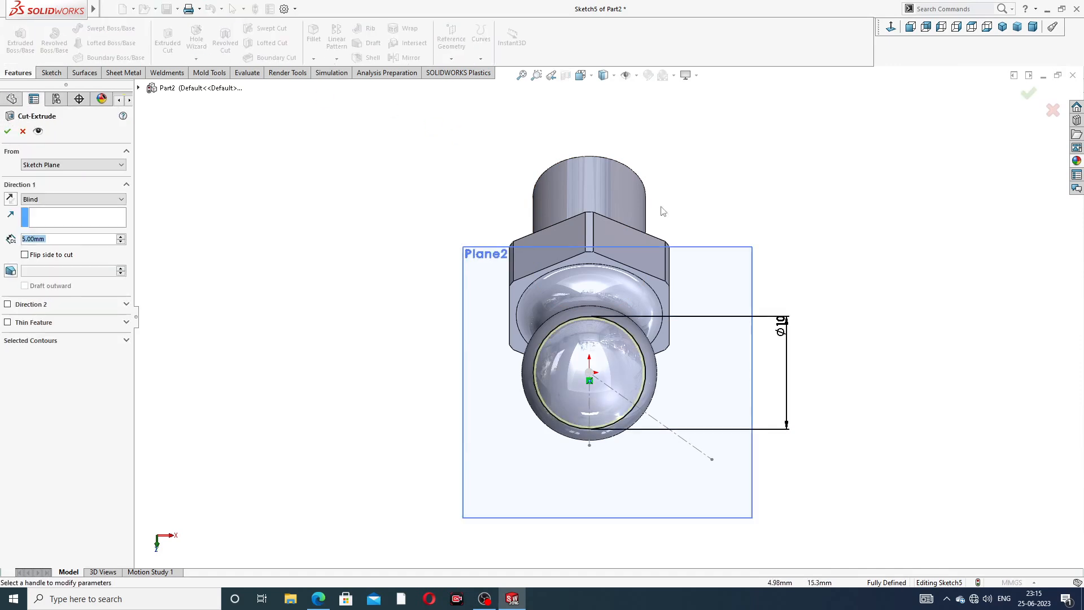
middle_drag(547, 204, 519, 240)
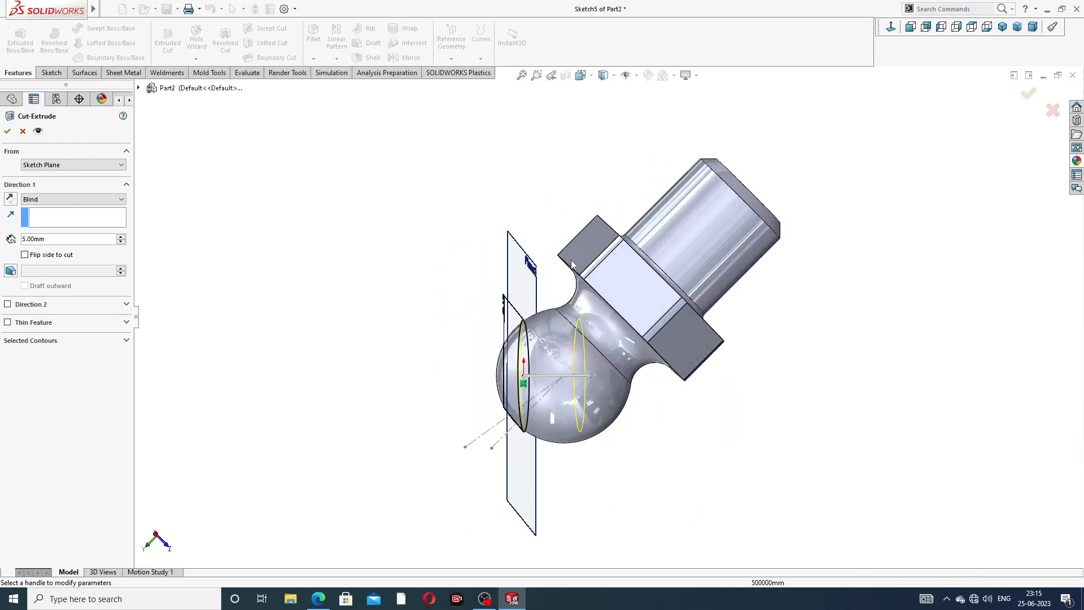
middle_drag(491, 281, 525, 184)
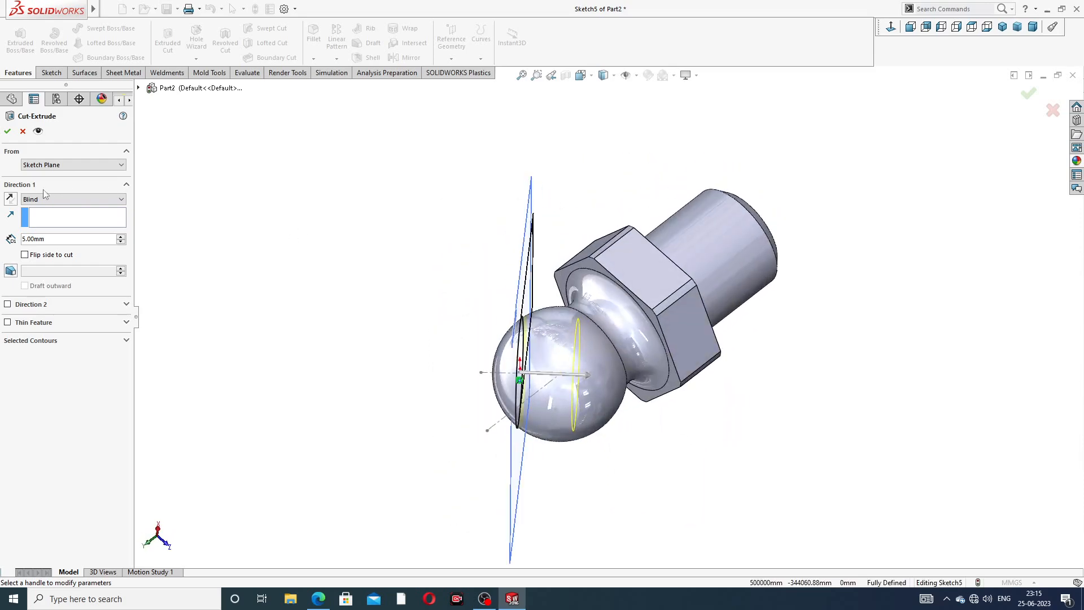
click(10, 200)
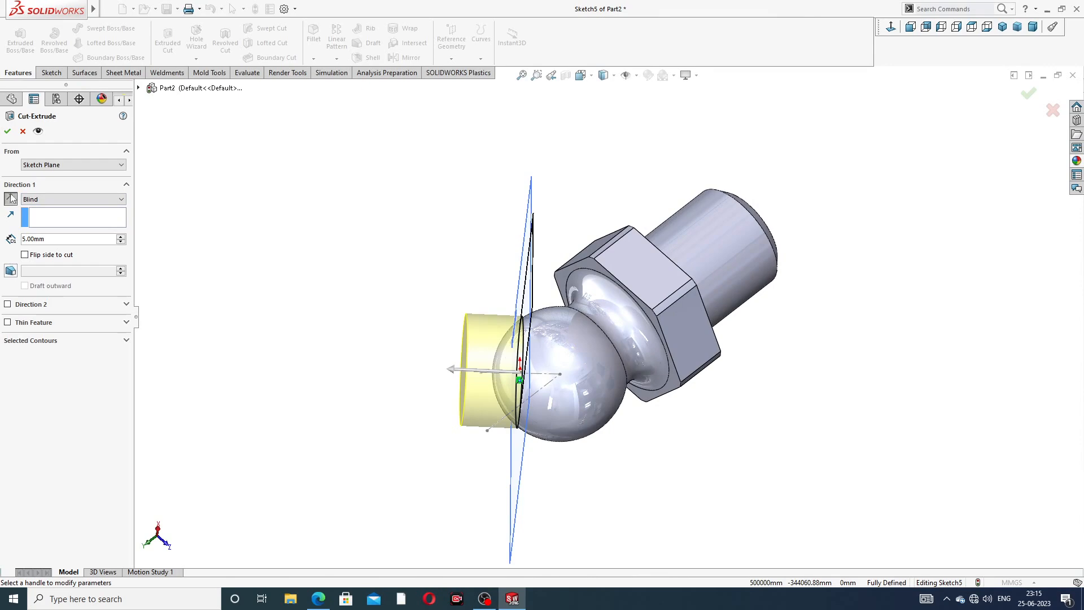
click(8, 131)
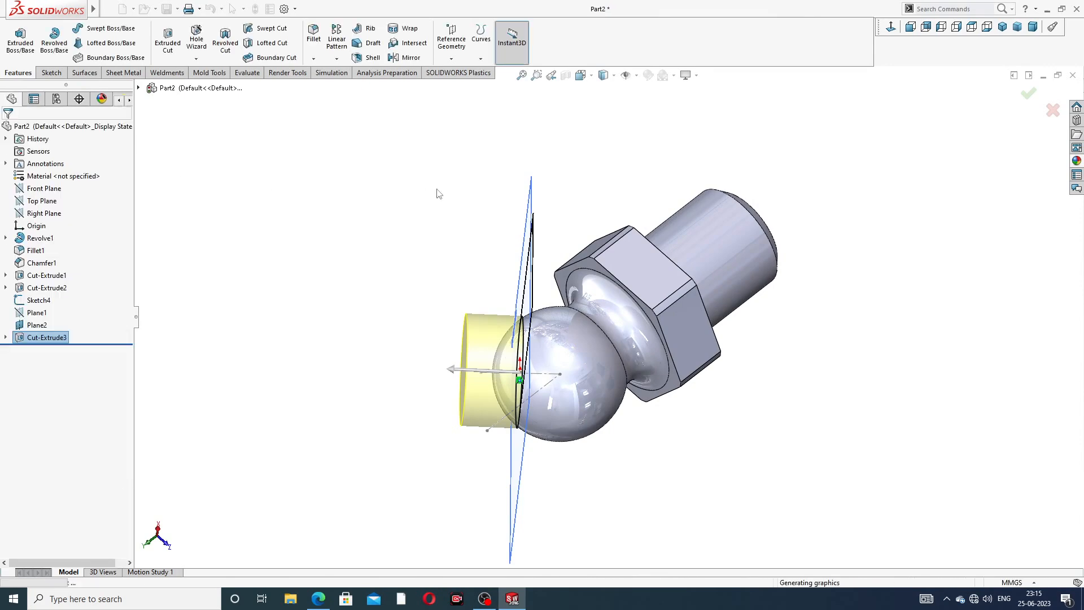
Hide the offset plane and the centerline sketch beside the flattened ball
middle_drag(606, 255, 778, 216)
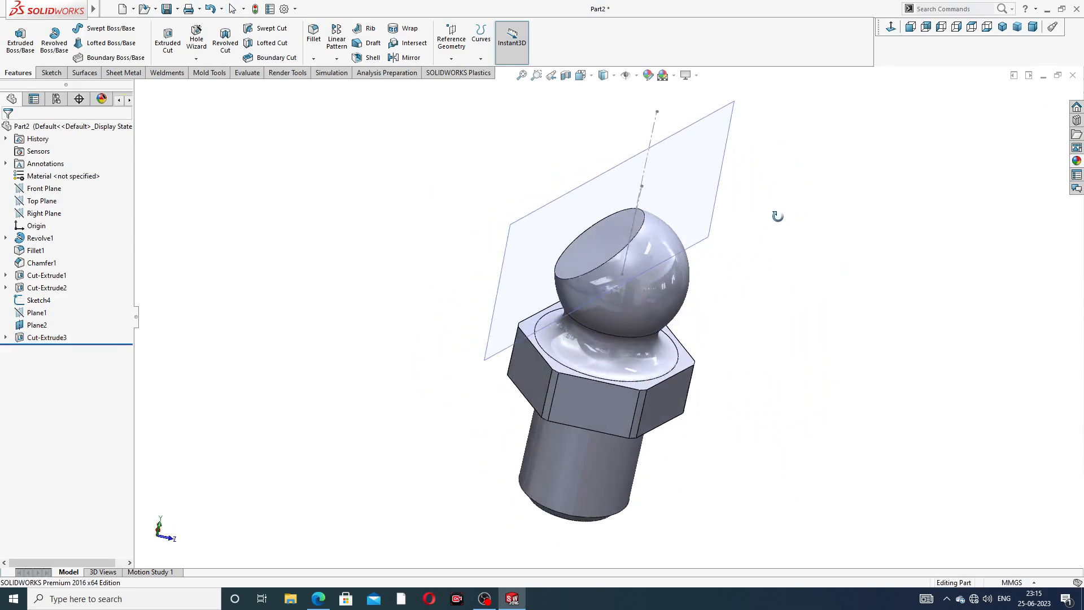
click(715, 194)
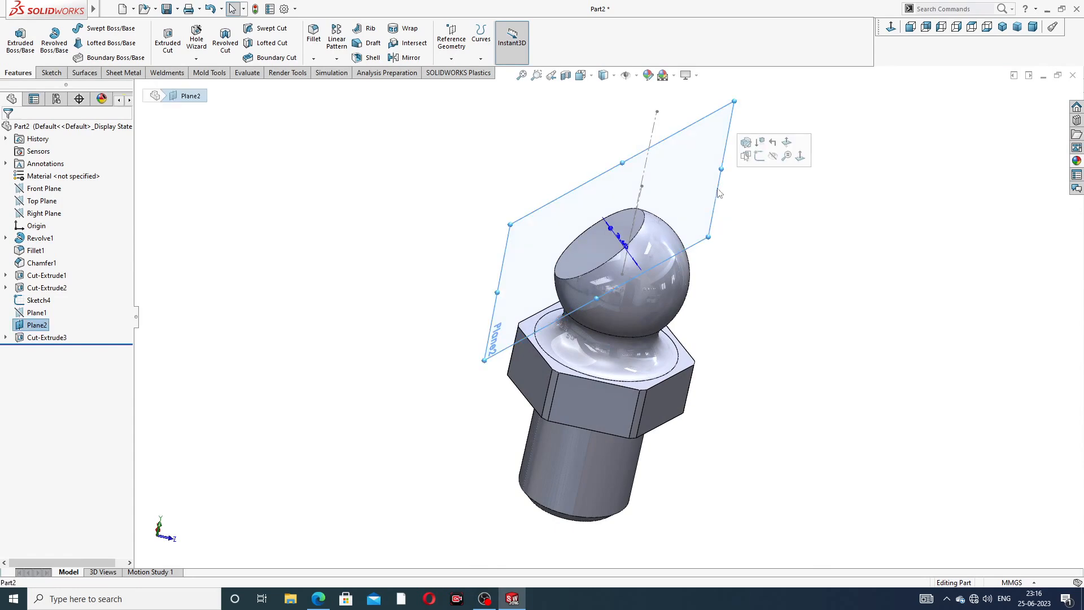
click(773, 160)
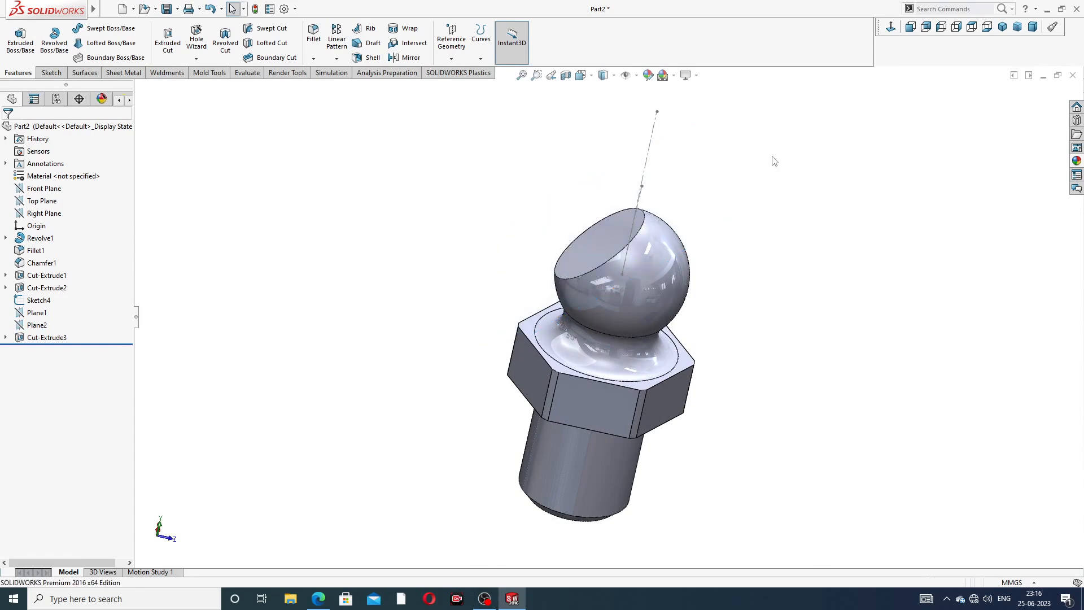
click(648, 152)
click(691, 116)
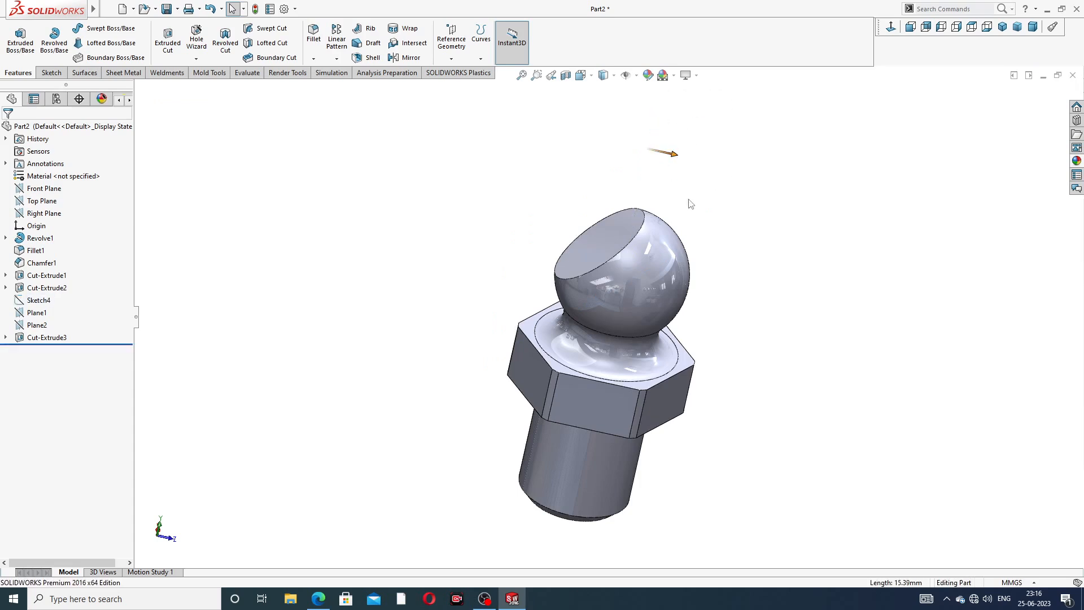
middle_drag(688, 199, 715, 185)
click(736, 179)
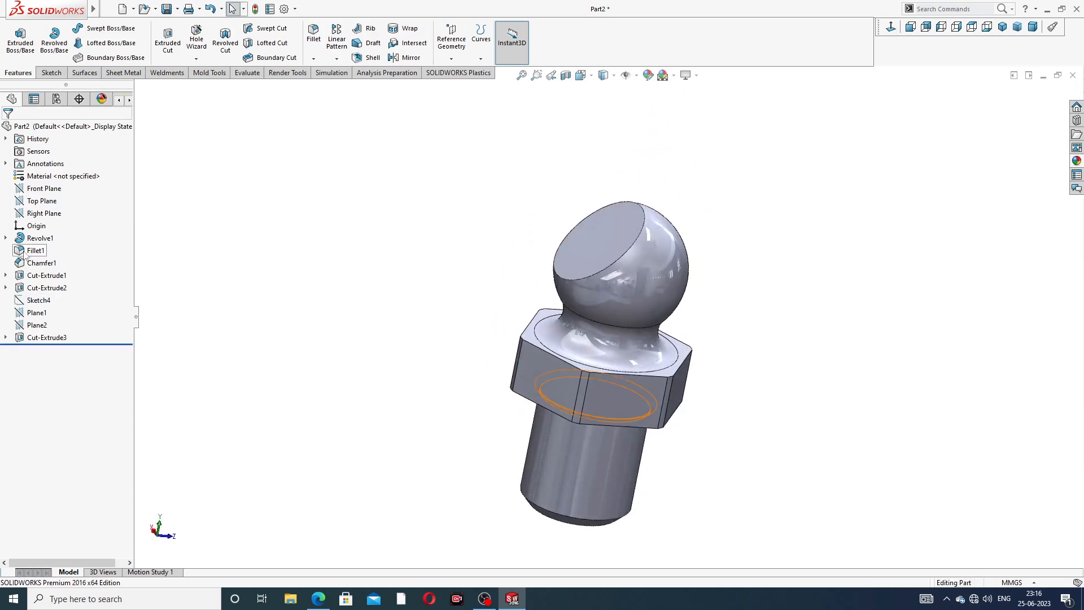
click(48, 191)
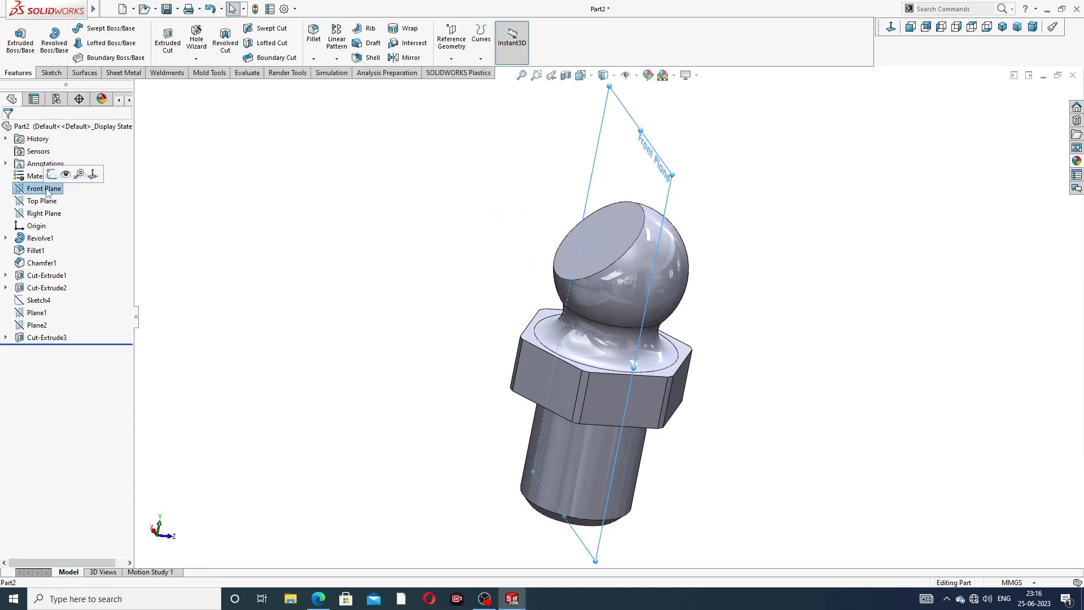
click(52, 174)
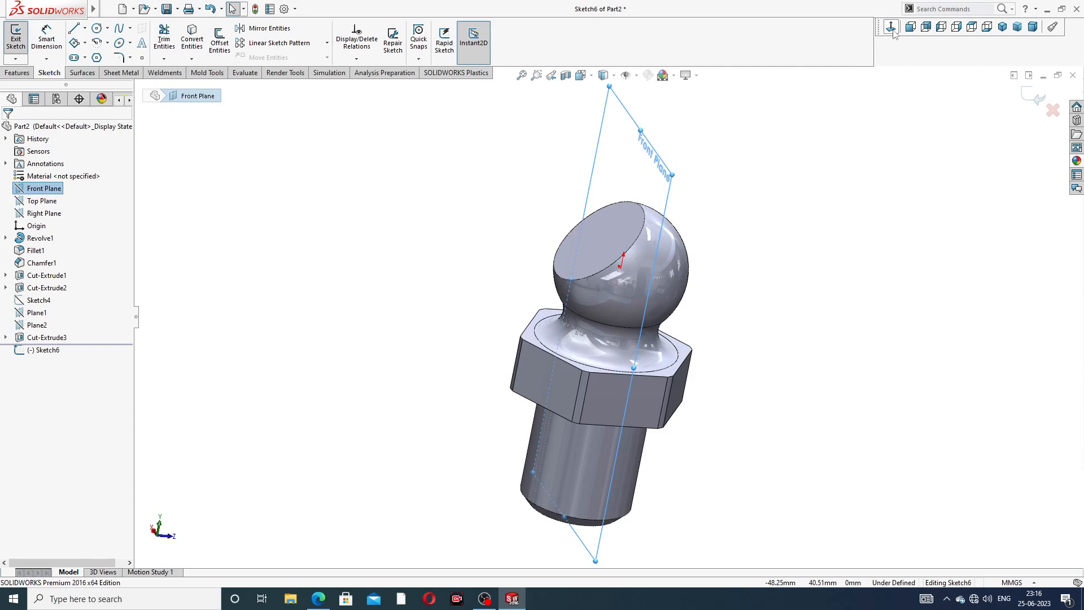
click(891, 28)
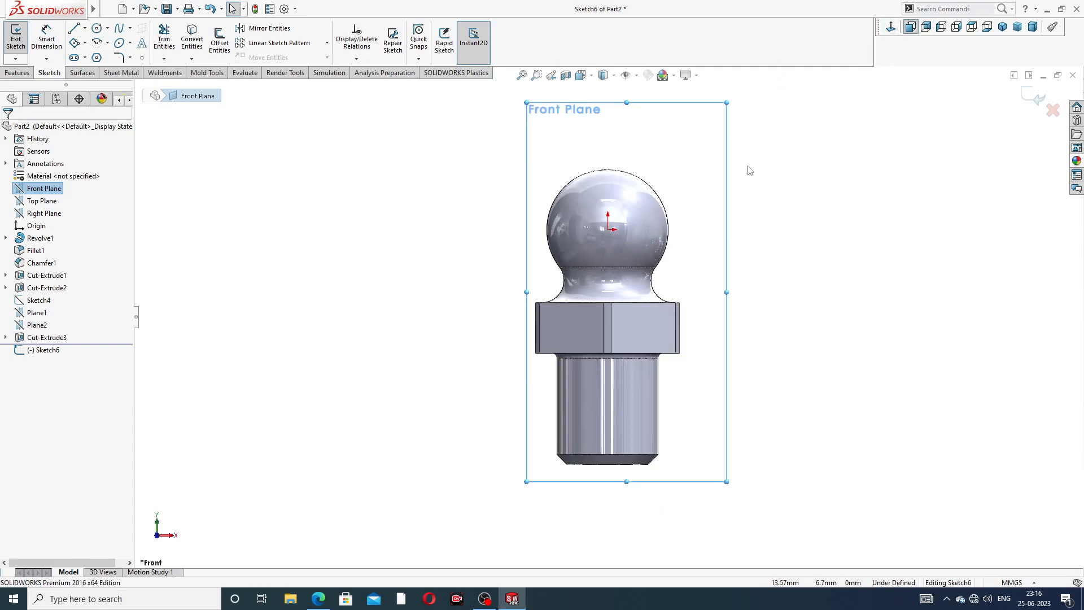
middle_drag(750, 170, 700, 172)
click(700, 172)
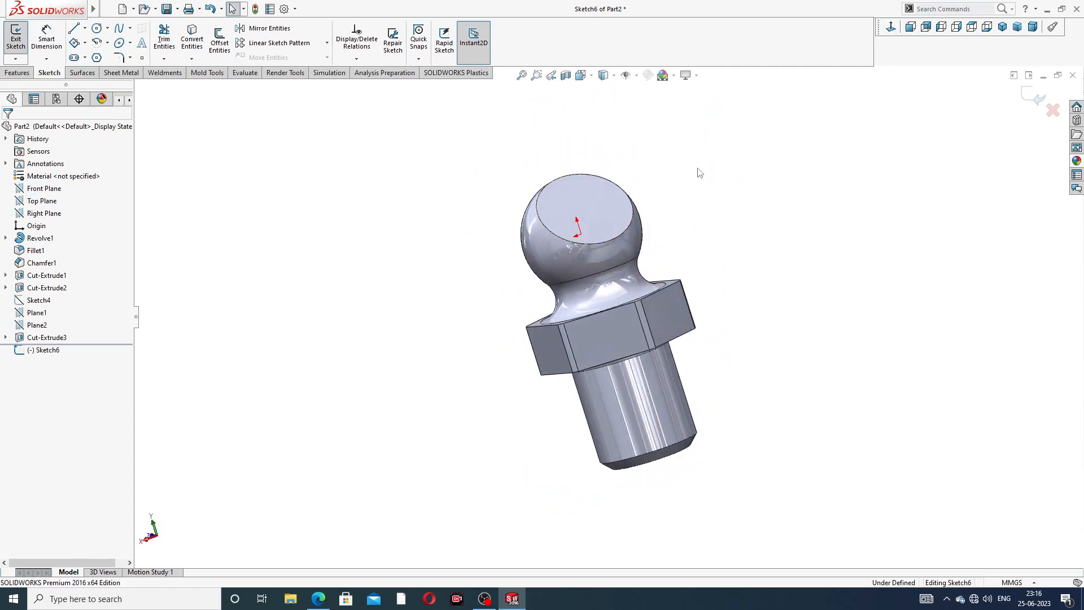
click(1029, 97)
Start a sketch on the Right Plane, viewed face-on and close to the flattened ball
middle_drag(568, 200, 350, 284)
click(45, 214)
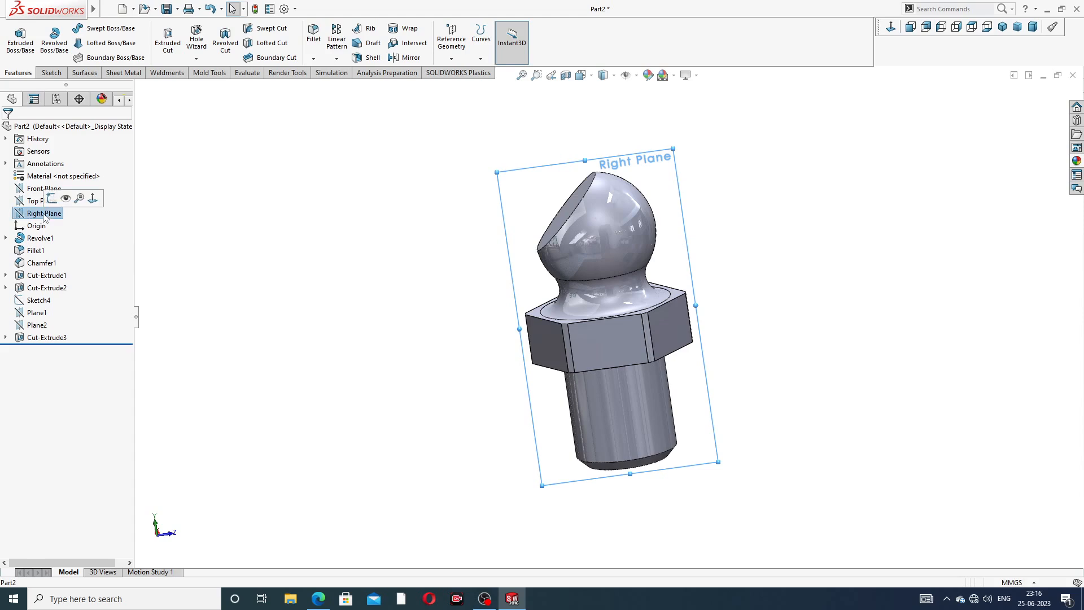
click(49, 196)
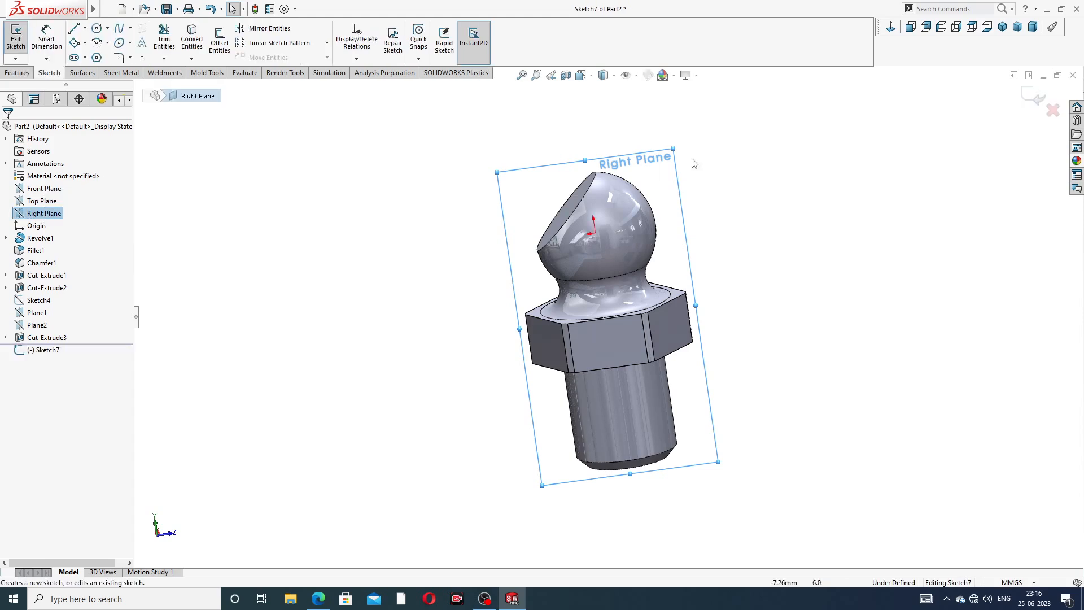
click(891, 26)
scroll(724, 128, up, 2)
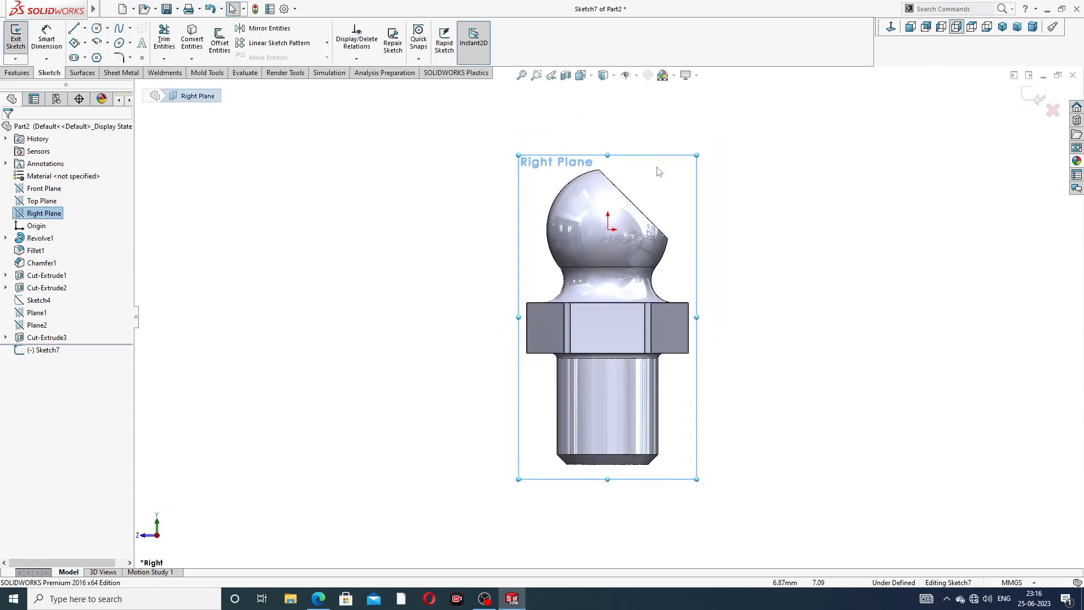
scroll(623, 202, down, 2)
scroll(623, 205, down, 1)
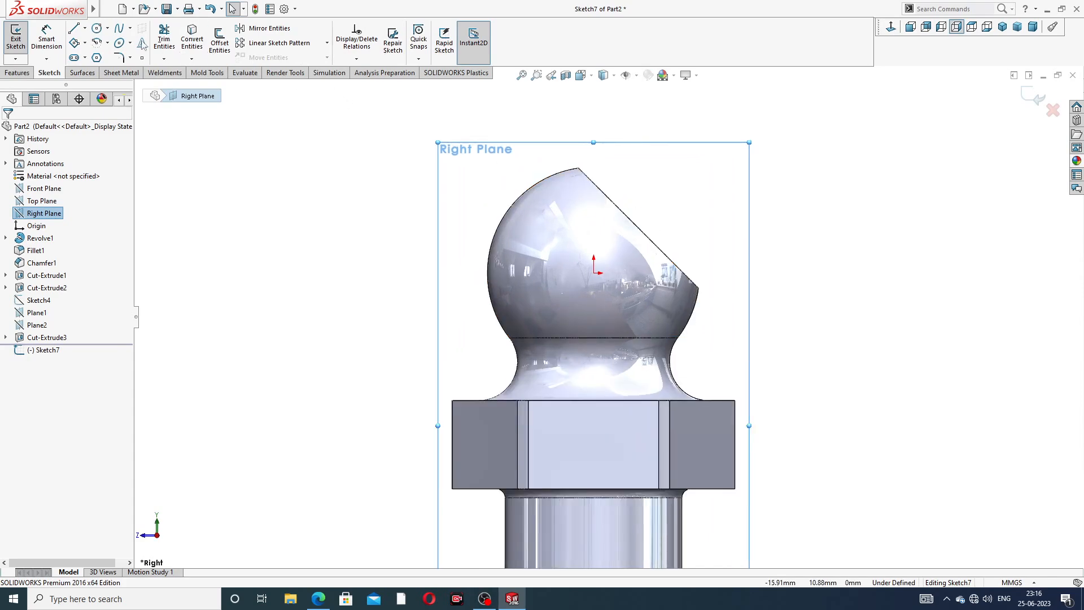
Draw a vertical centerline about 8.3 mm long up from the origin and a slanted one about 15.3 mm long across the flat face
click(85, 31)
click(99, 45)
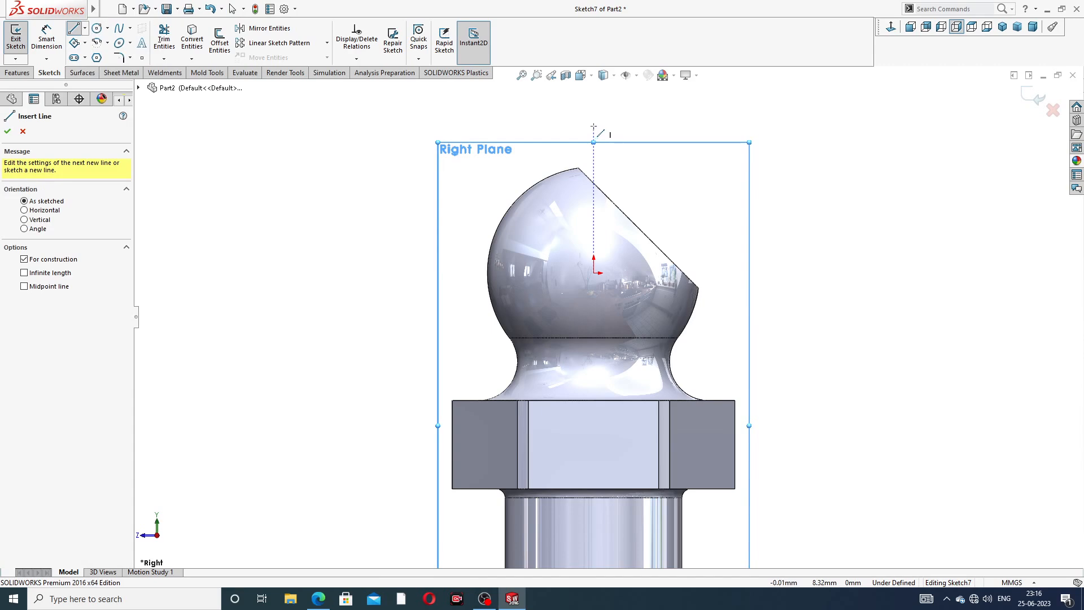
mouse_move(593, 126)
mouse_down()
mouse_move(593, 273)
mouse_move(686, 237)
mouse_move(755, 152)
mouse_up()
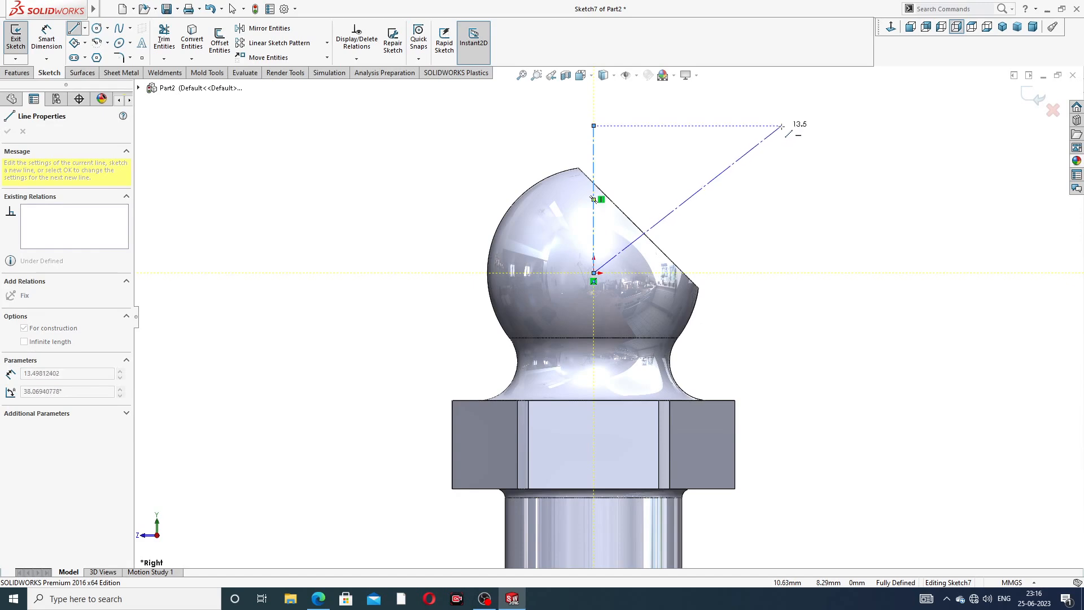
click(817, 120)
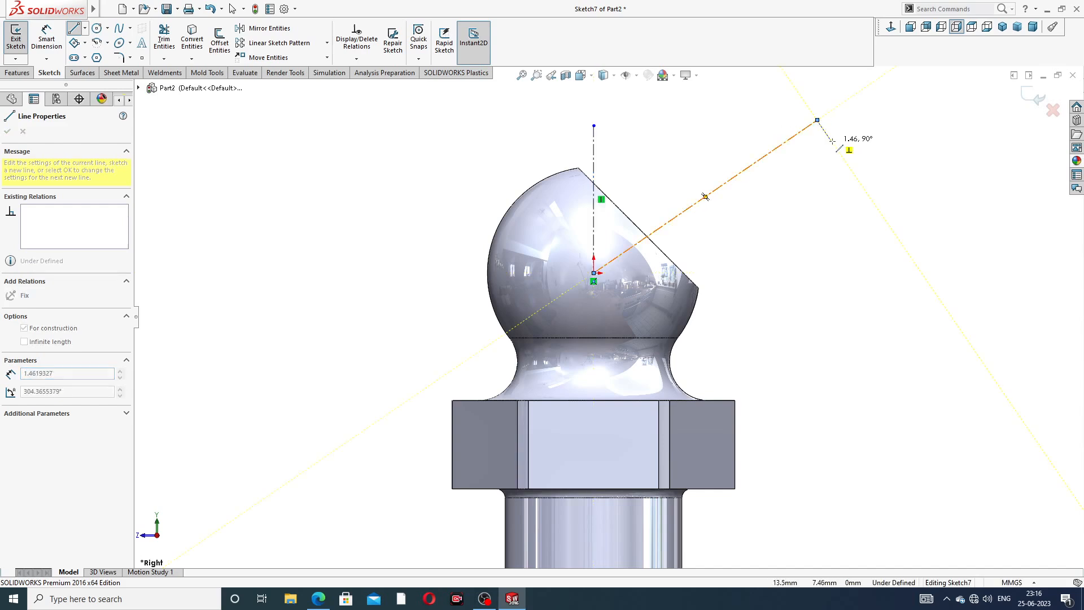
right_click(838, 141)
click(859, 152)
Extend the vertical centerline's upper end to about 9.59 mm above the origin
scroll(821, 166, up, 1)
scroll(813, 169, up, 1)
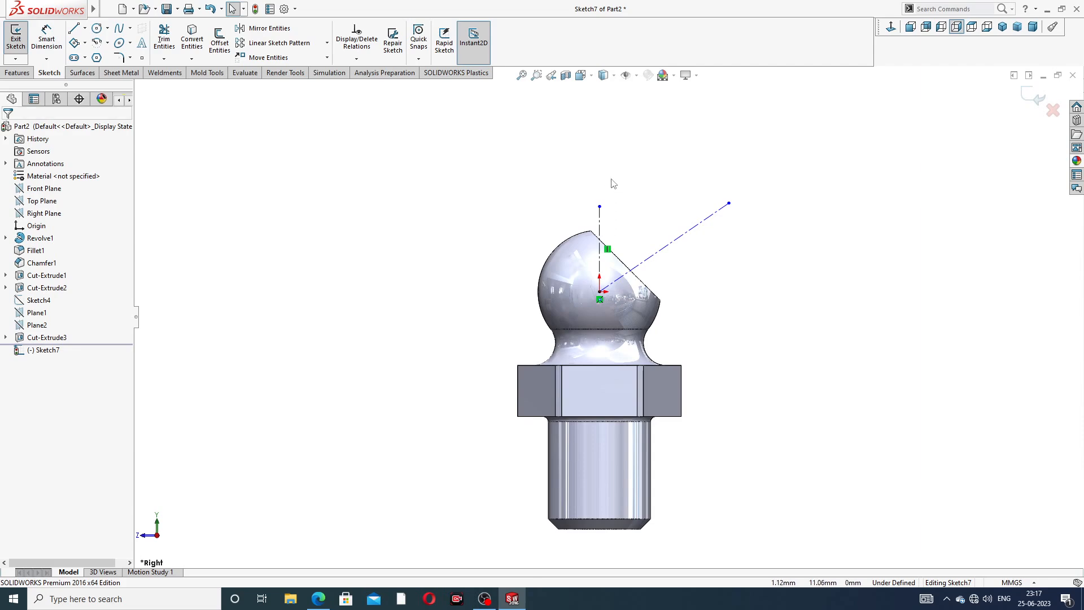
scroll(607, 208, down, 3)
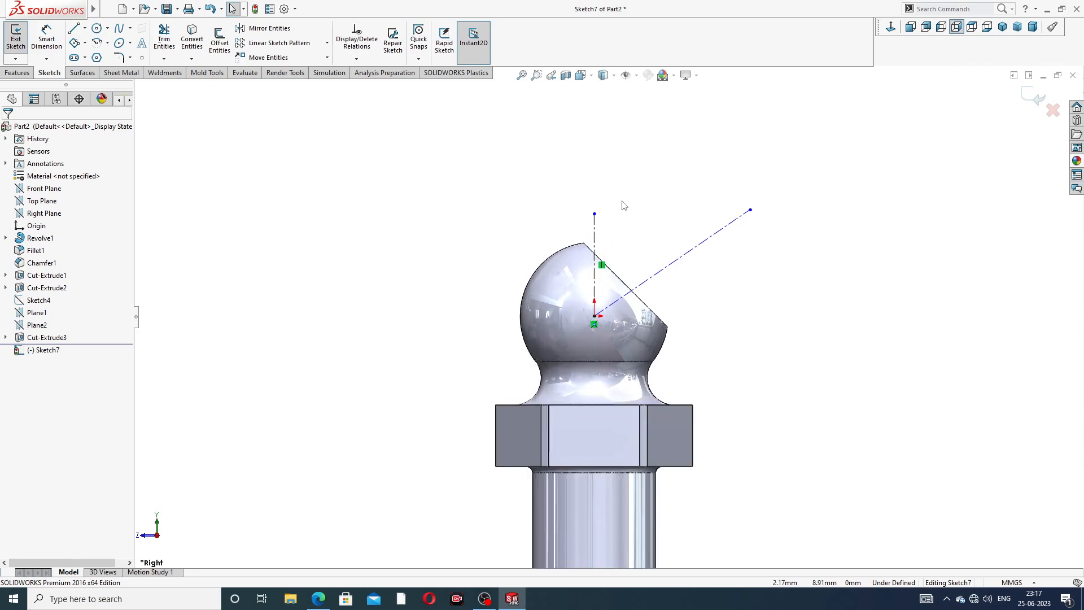
drag(581, 232, 580, 210)
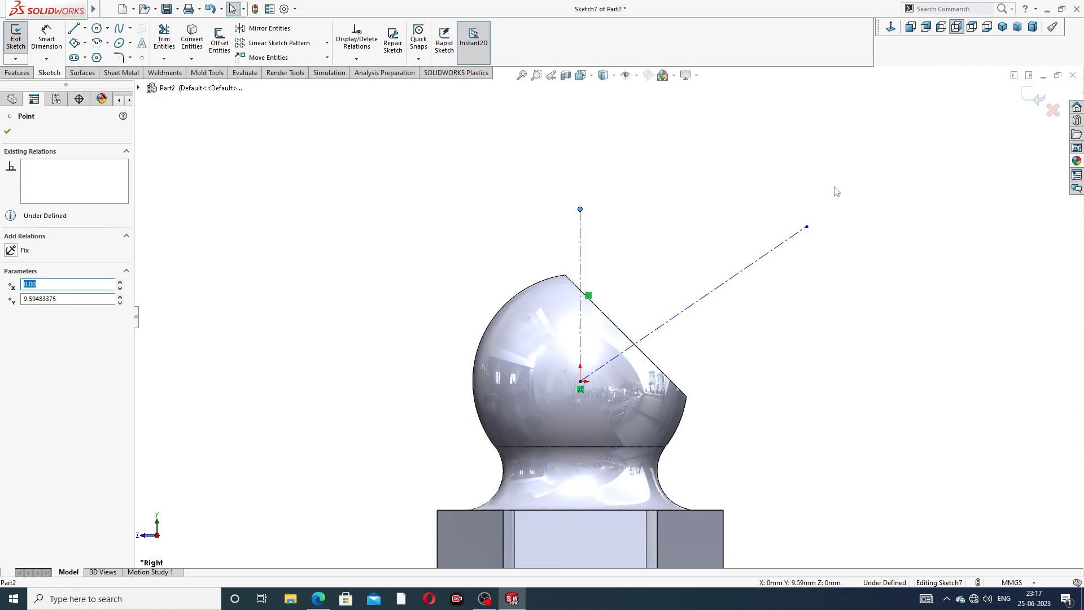
Try to dimension the angle between the vertical and slanted centerlines
click(47, 38)
click(580, 247)
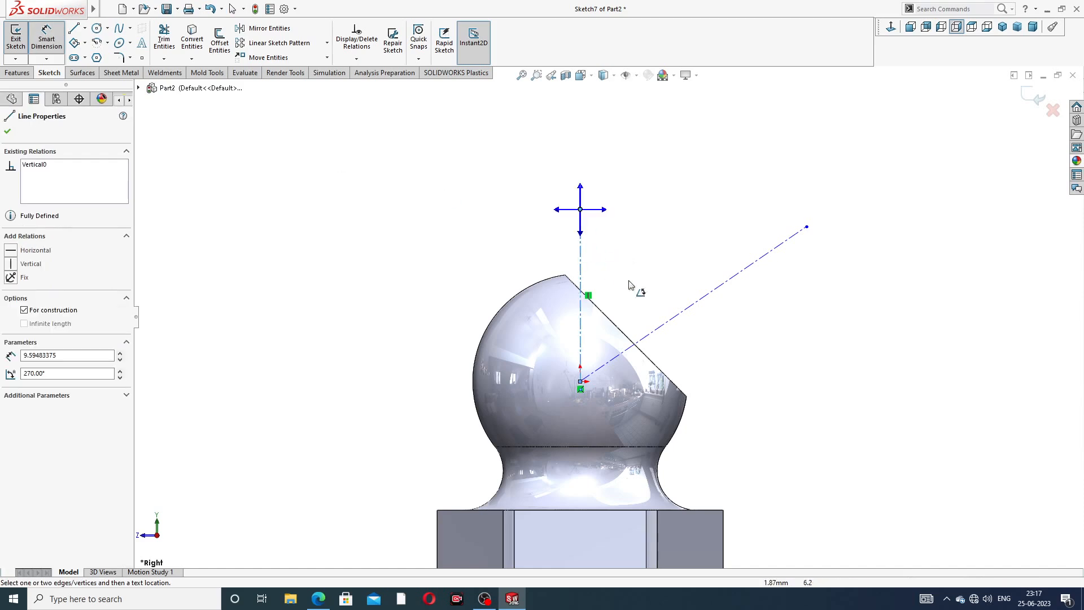
click(689, 308)
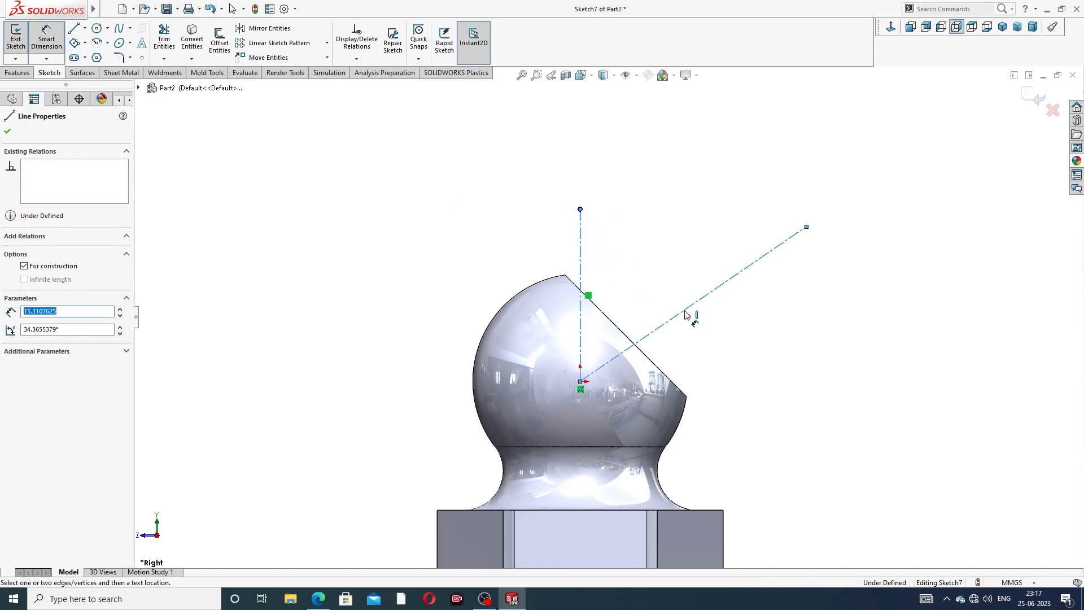
click(659, 206)
click(580, 259)
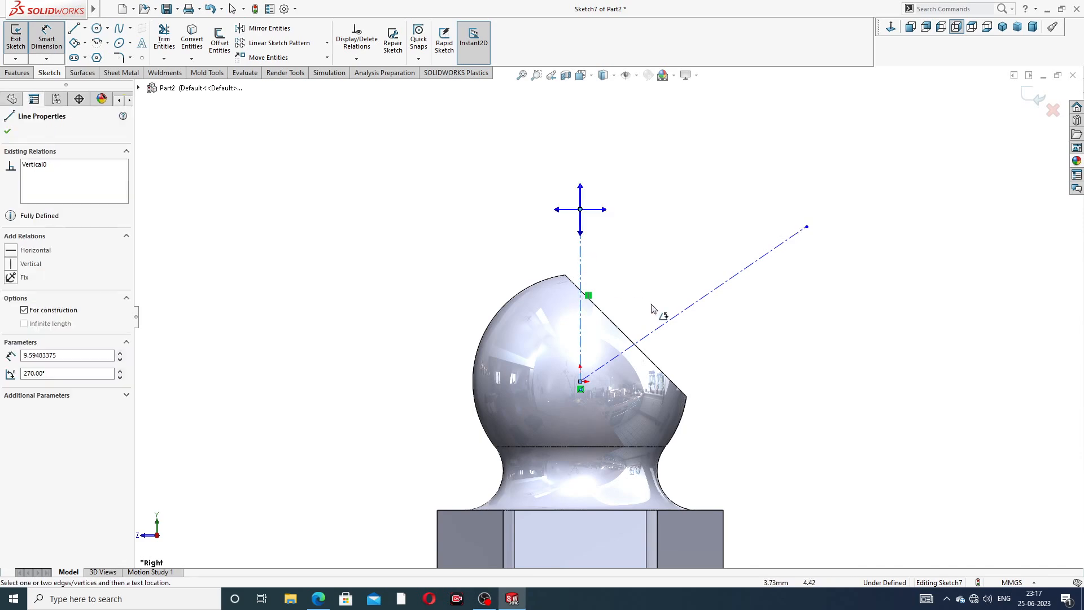
click(687, 309)
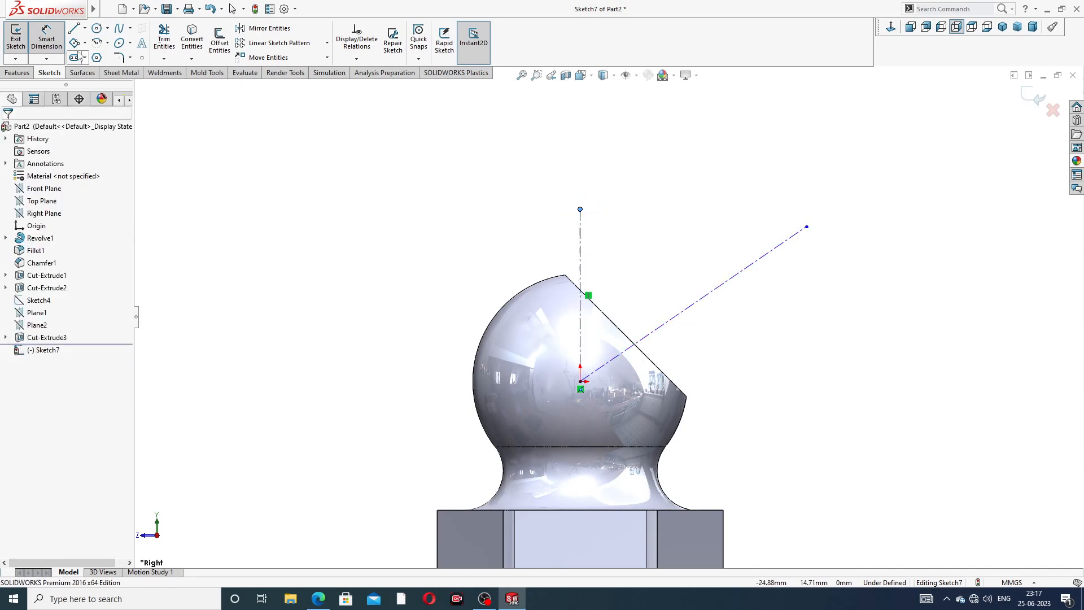
click(15, 39)
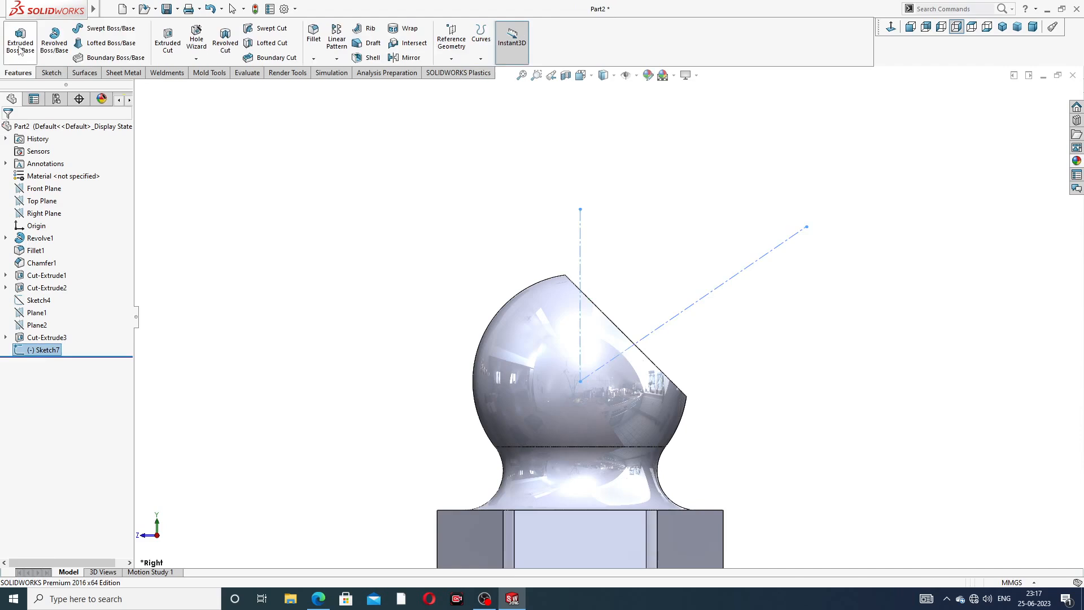
click(50, 73)
click(277, 157)
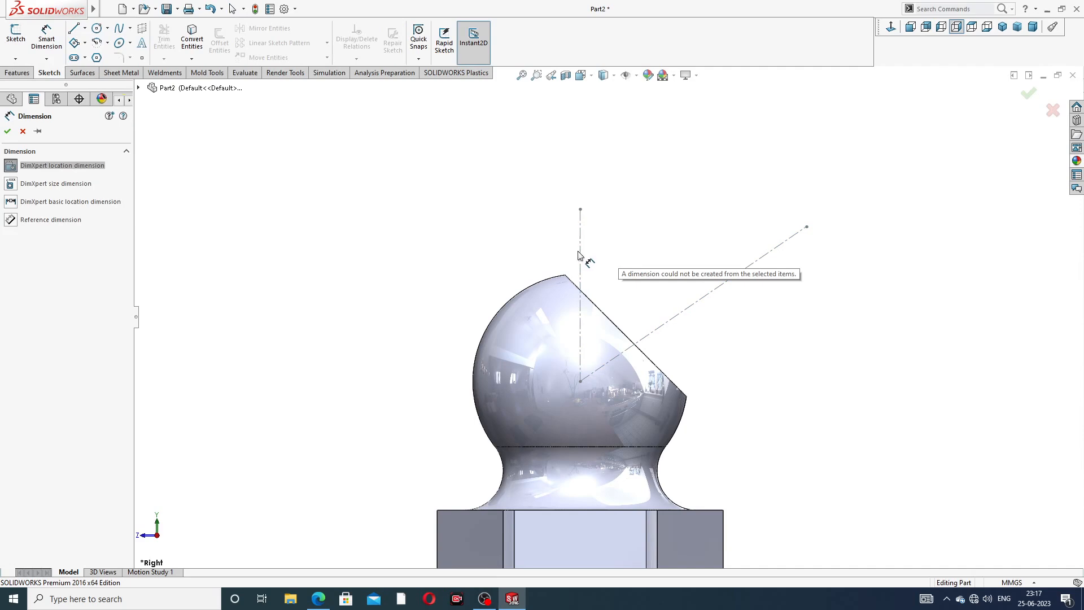
key(Escape)
click(44, 350)
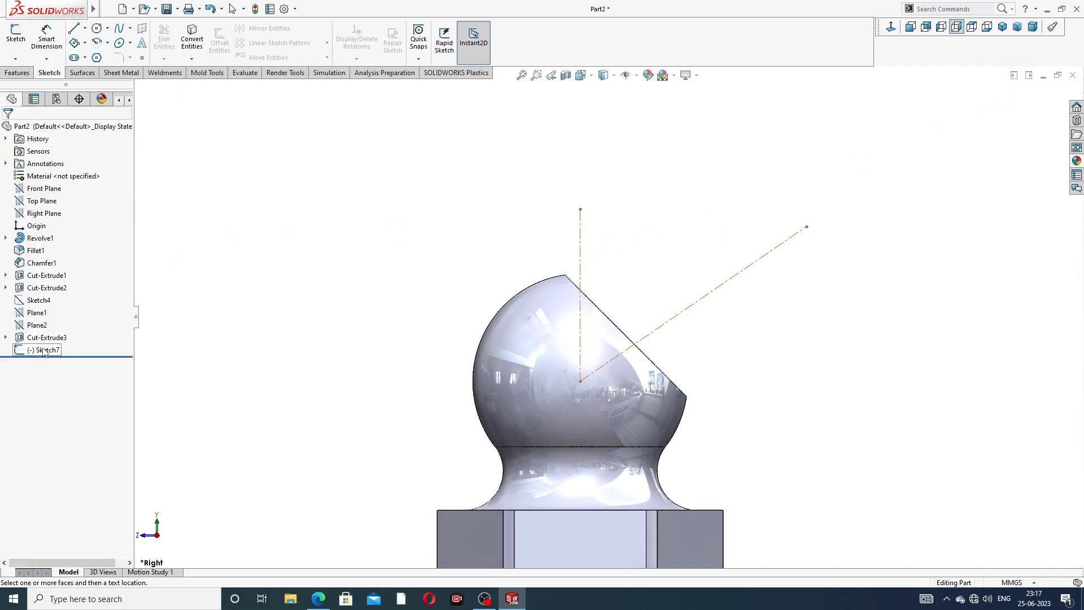
click(51, 318)
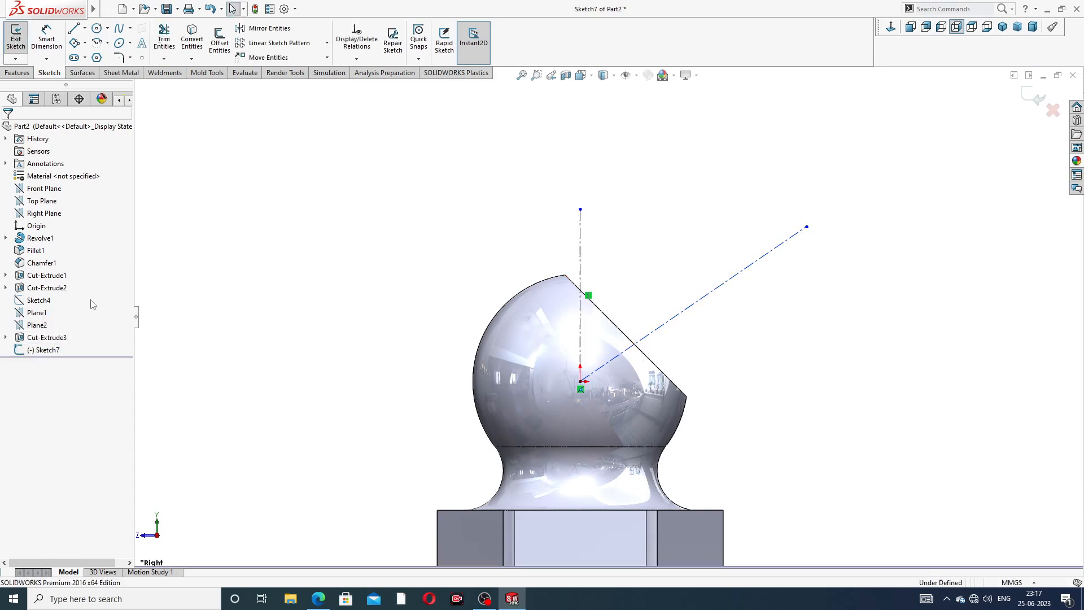
Dimension the angle between the vertical and slanted centerlines and set it to 45 degrees
click(48, 50)
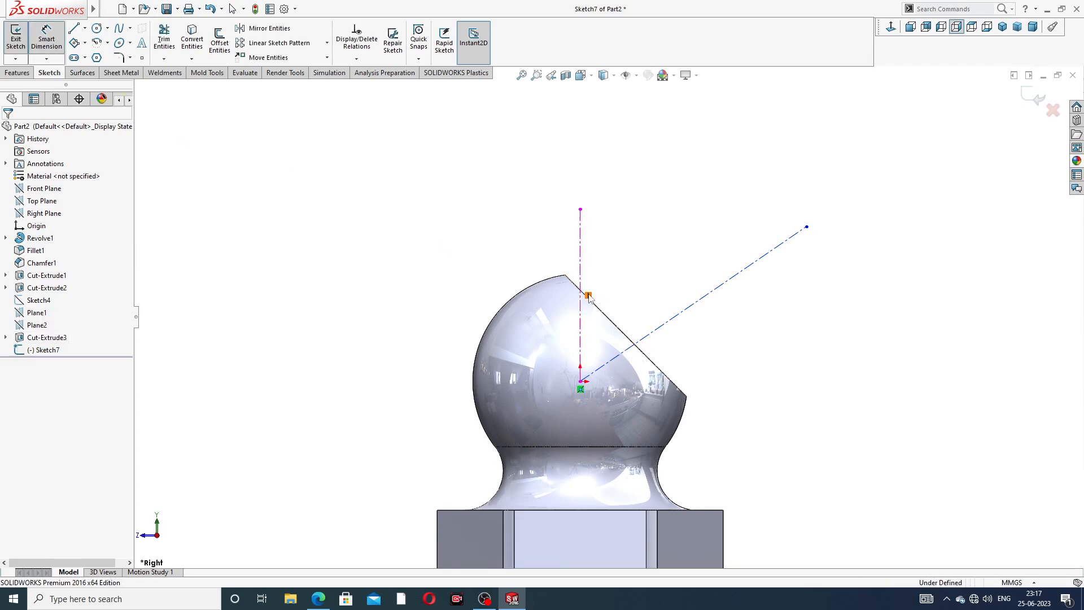
click(581, 262)
click(690, 308)
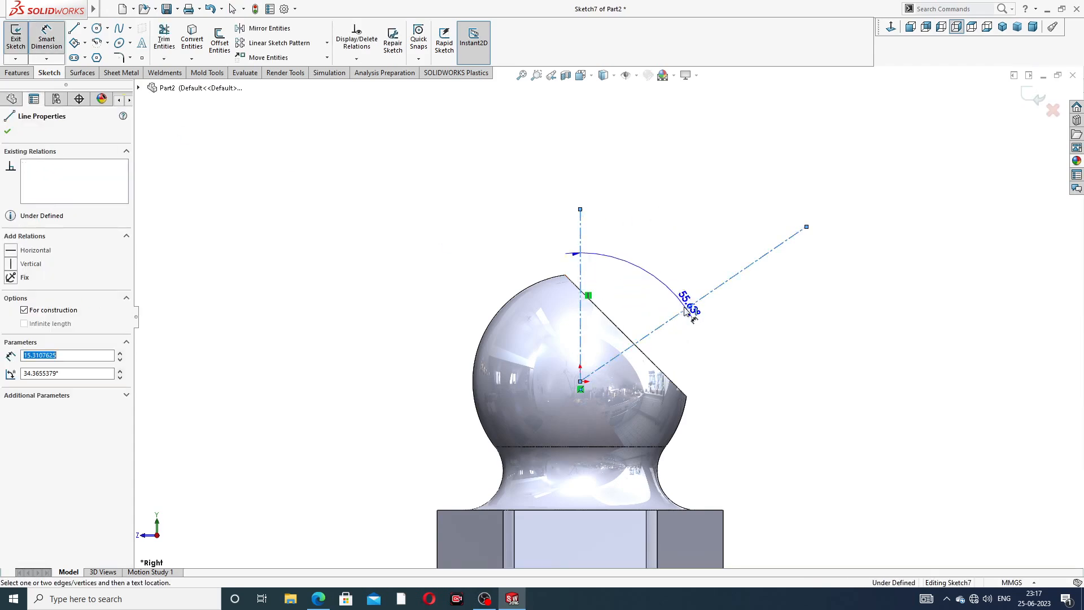
click(630, 280)
text(45)
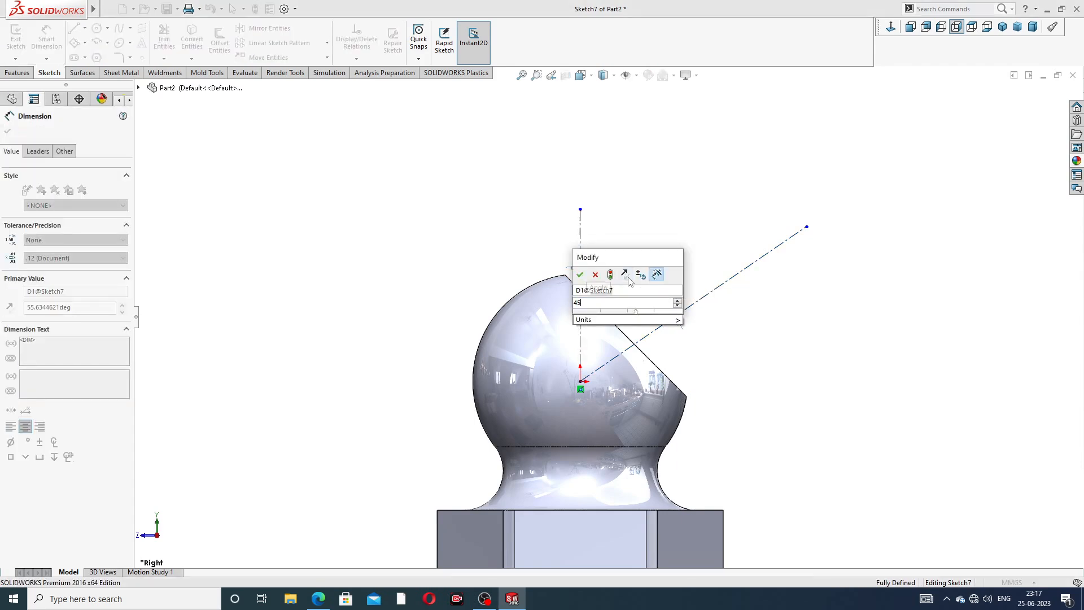
key(Return)
click(684, 204)
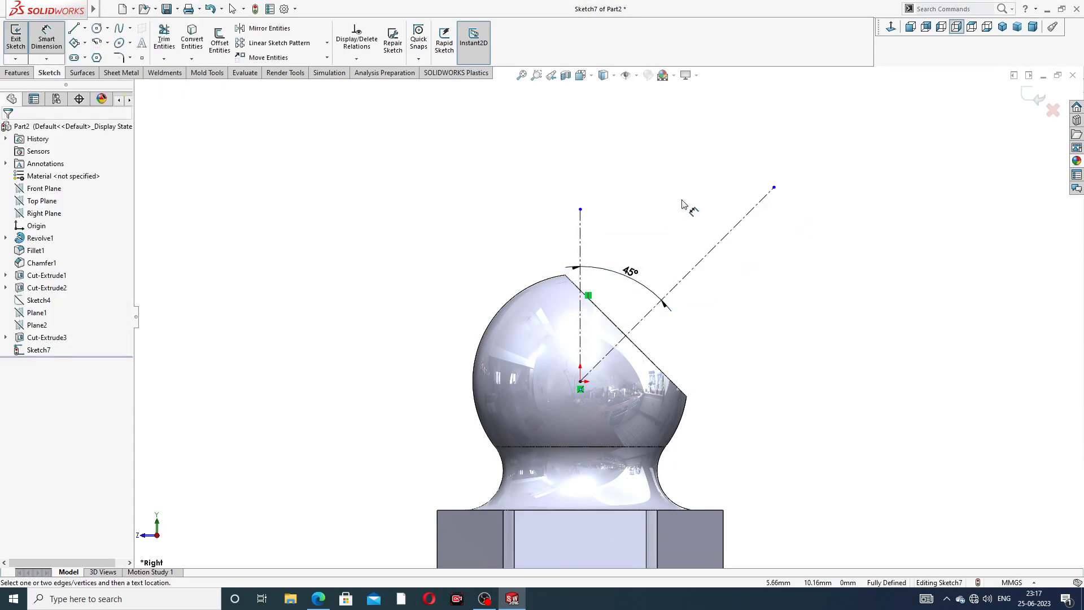
right_click(820, 157)
click(839, 169)
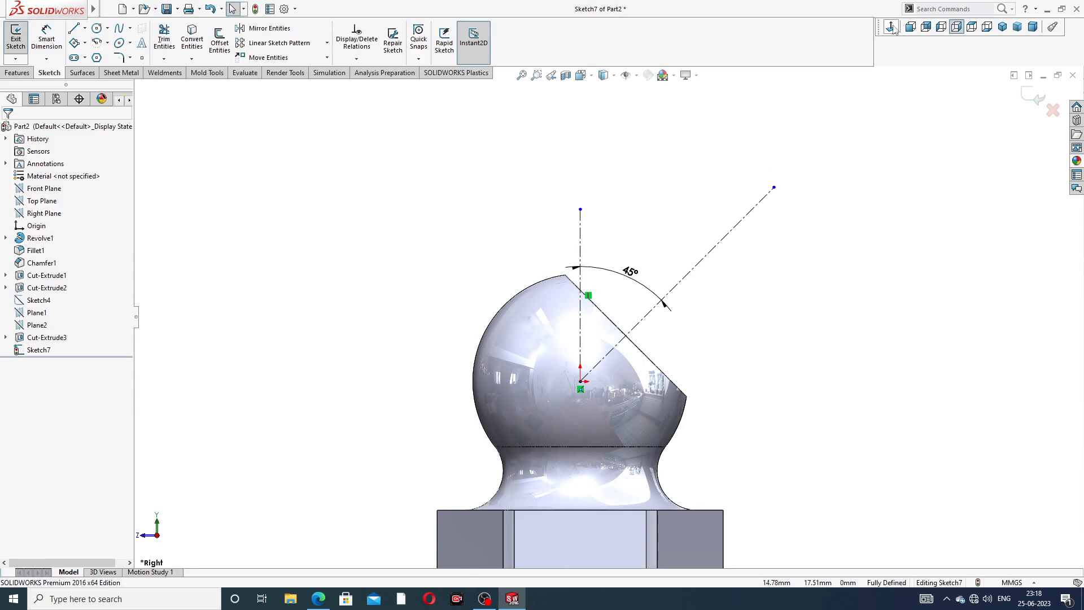
From the Left view, draw a line about 4.5 mm long beside the flat face to the slanted centerline and another about 10.1 mm outward along it
click(941, 26)
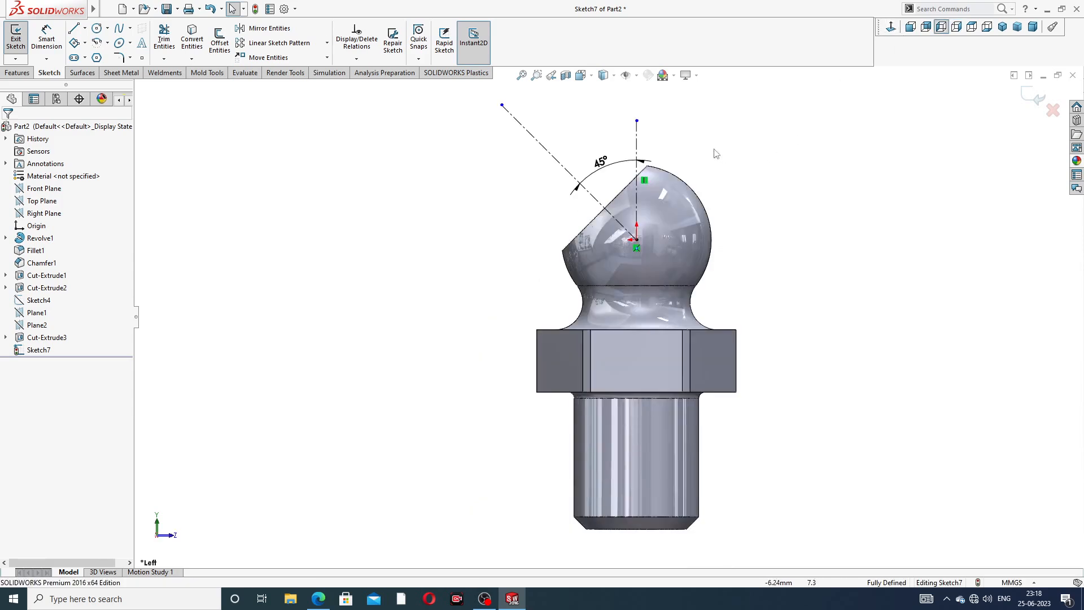
scroll(679, 133, down, 3)
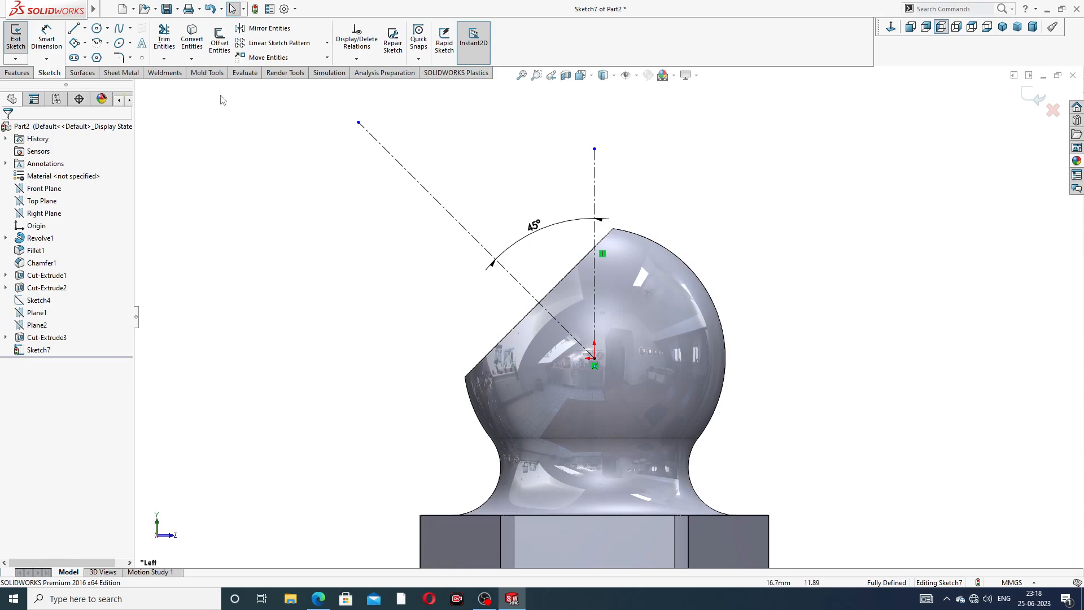
click(74, 28)
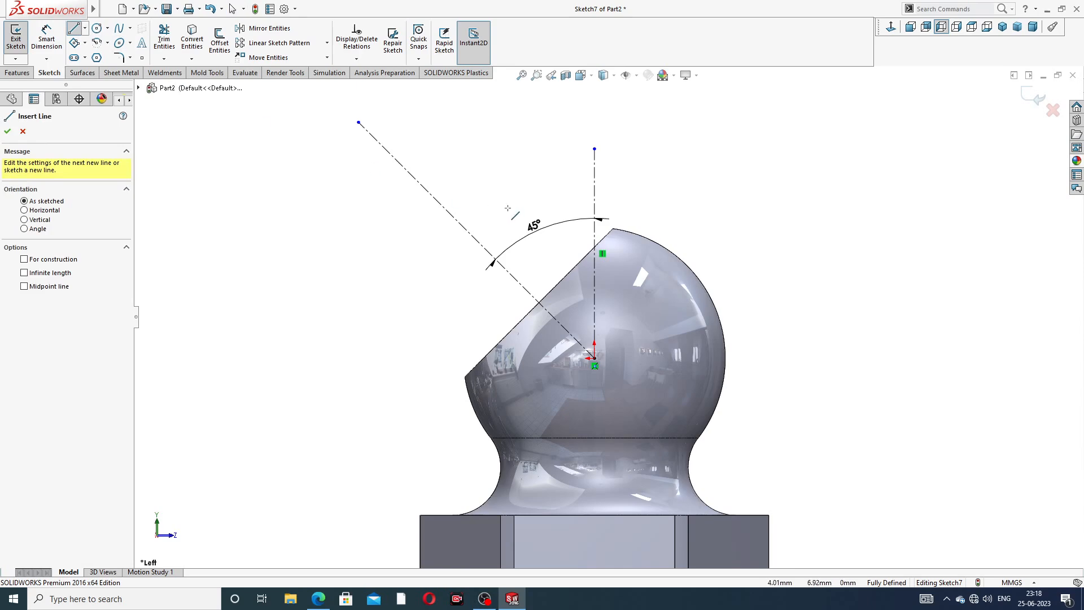
scroll(602, 228, down, 2)
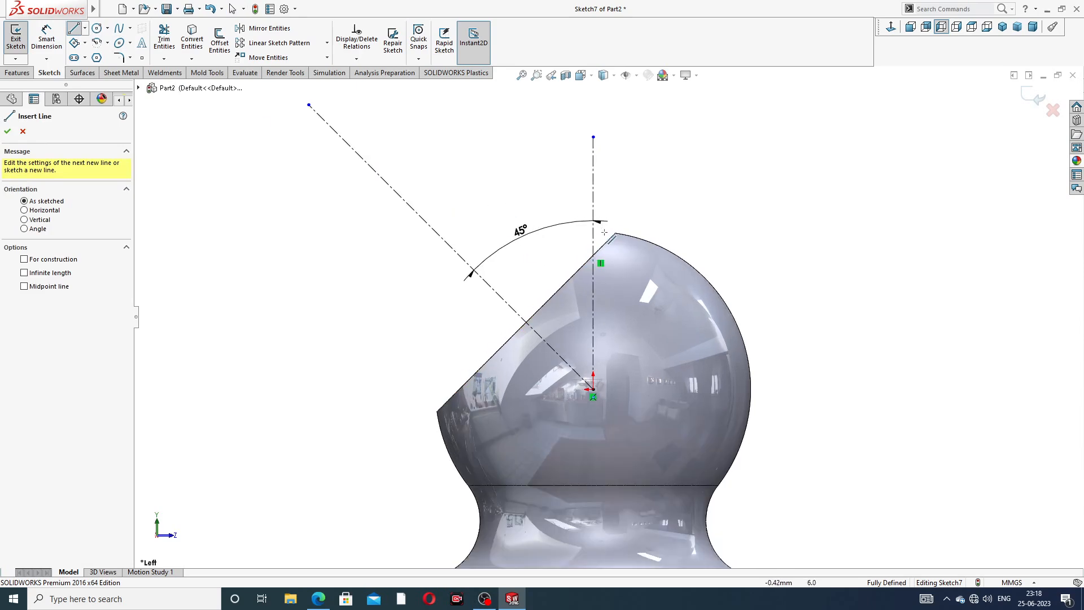
click(605, 233)
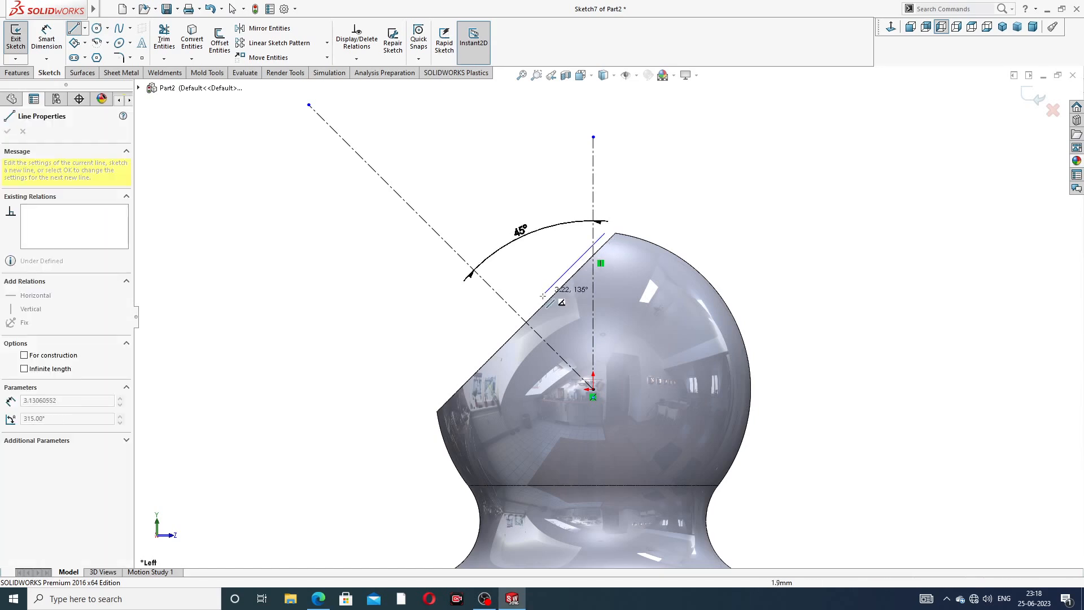
click(526, 322)
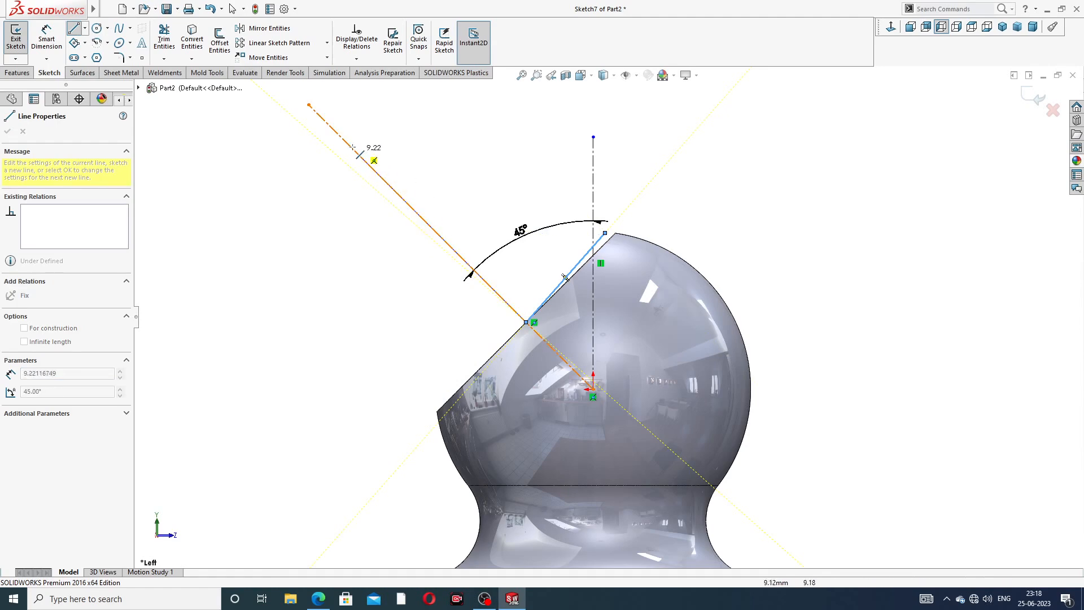
double_click(338, 136)
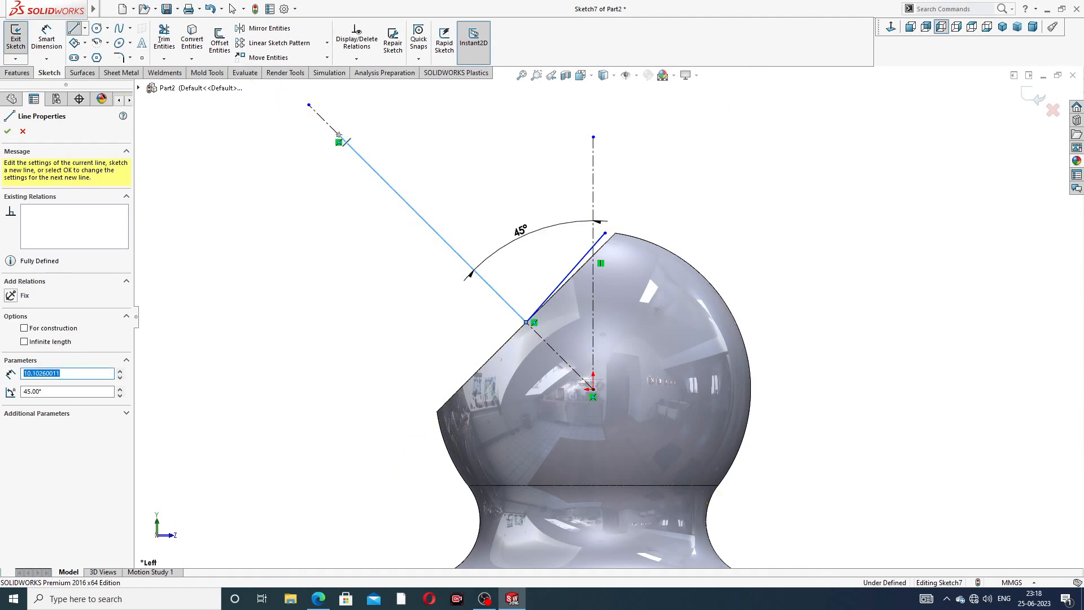
Draw a perpendicular end line about 2.8 mm long from the axis line's outer end, a slanted line about 2.5 mm long and a short steeper line
click(339, 140)
scroll(416, 138, up, 1)
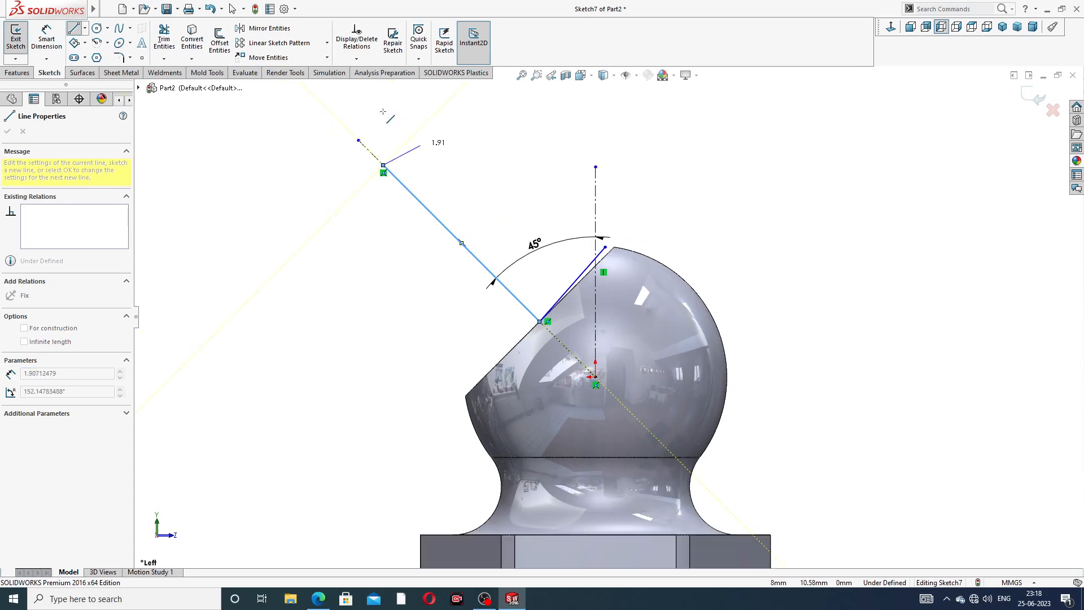
double_click(427, 122)
click(428, 123)
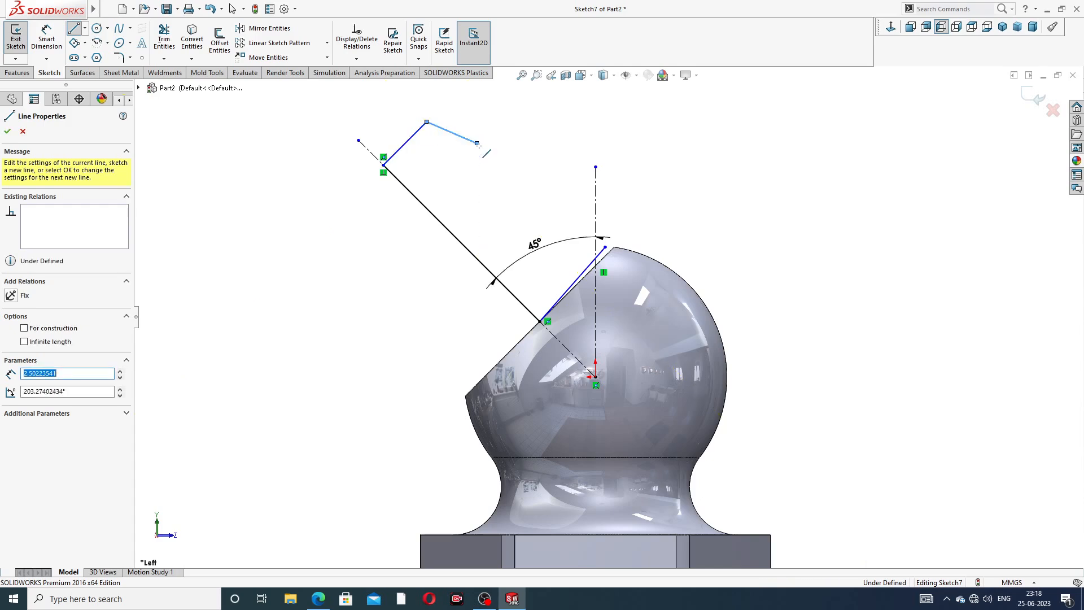
click(477, 143)
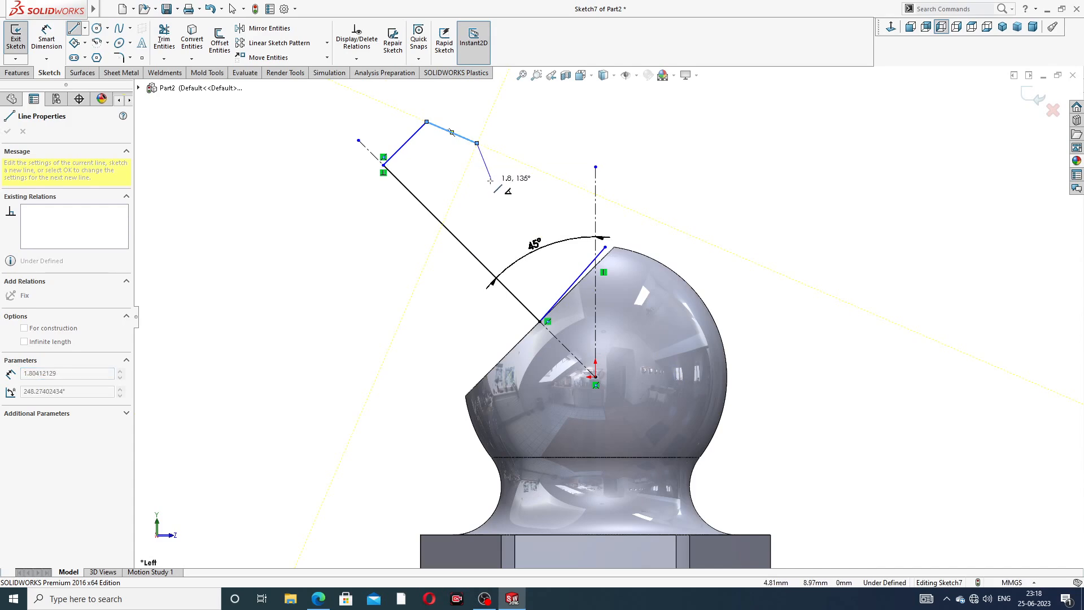
click(491, 176)
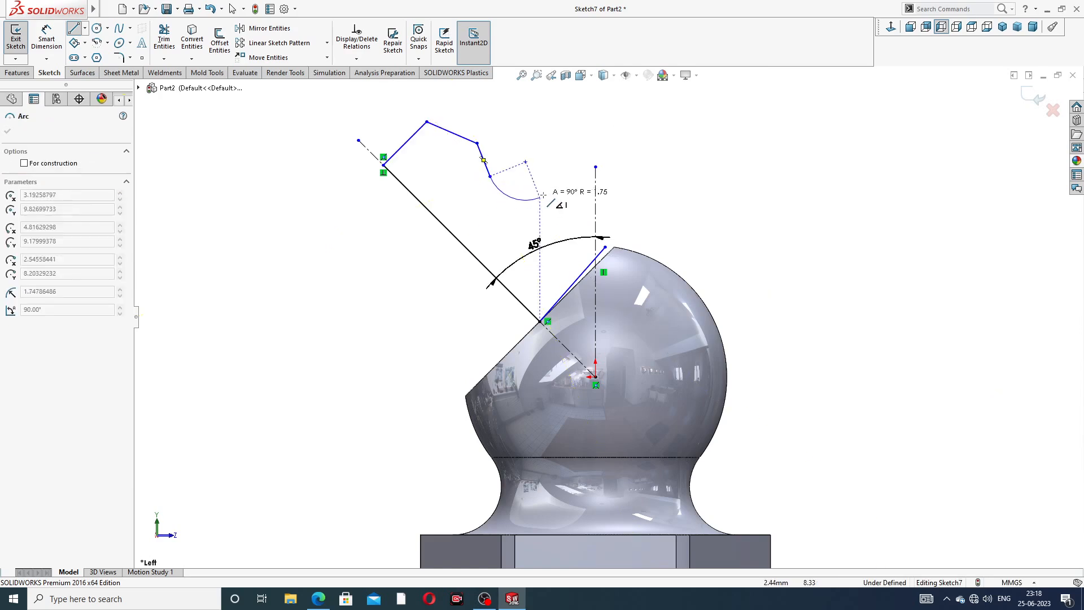
Continue the profile with a tangent concave arc and close it with a line to the free end of the line beside the flat
click(586, 213)
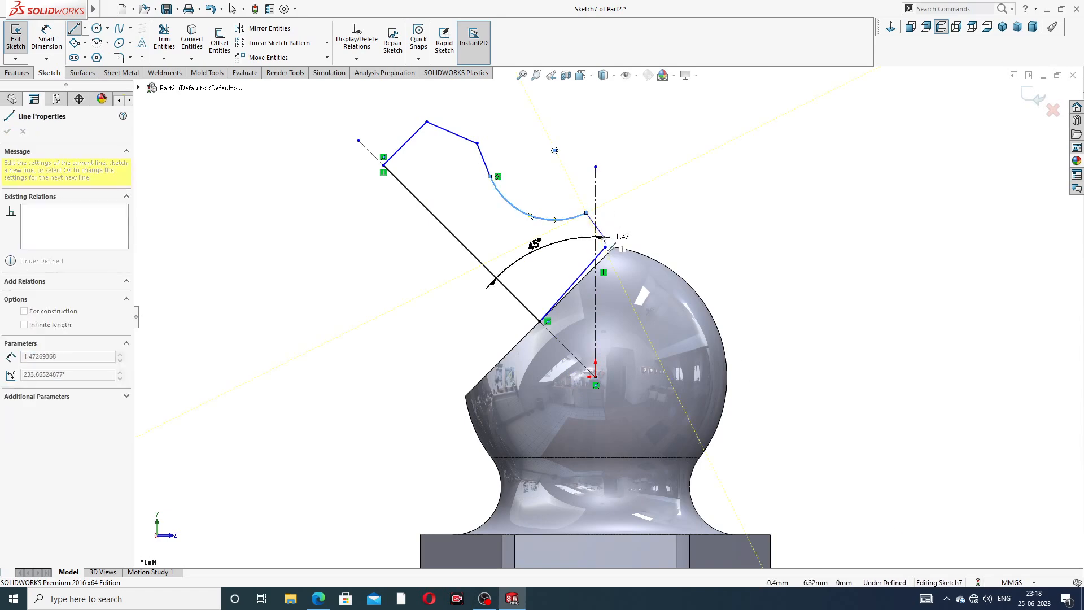
click(605, 247)
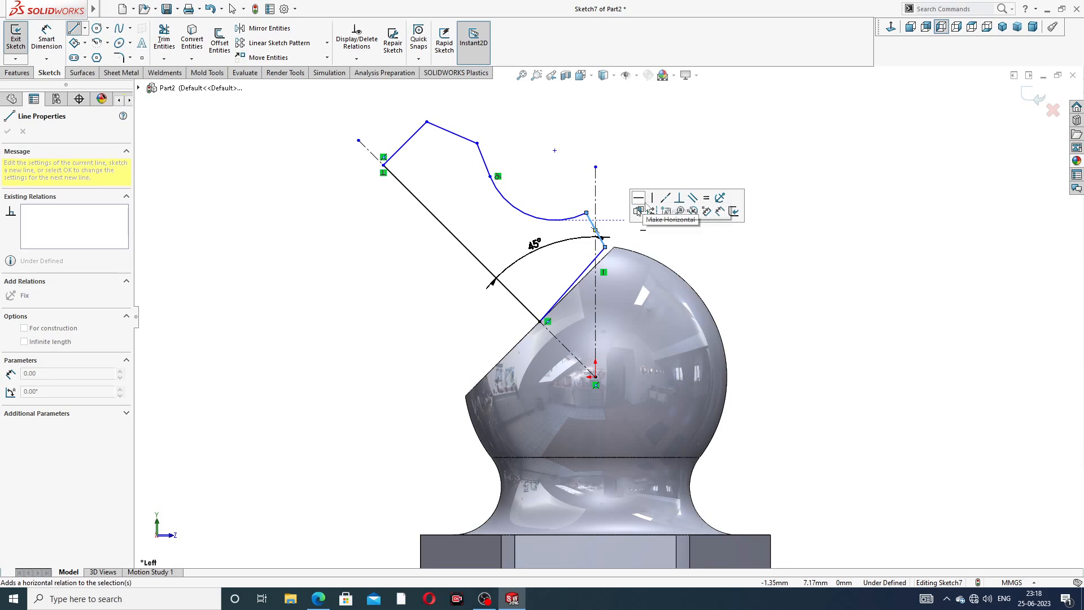
right_click(668, 168)
click(698, 174)
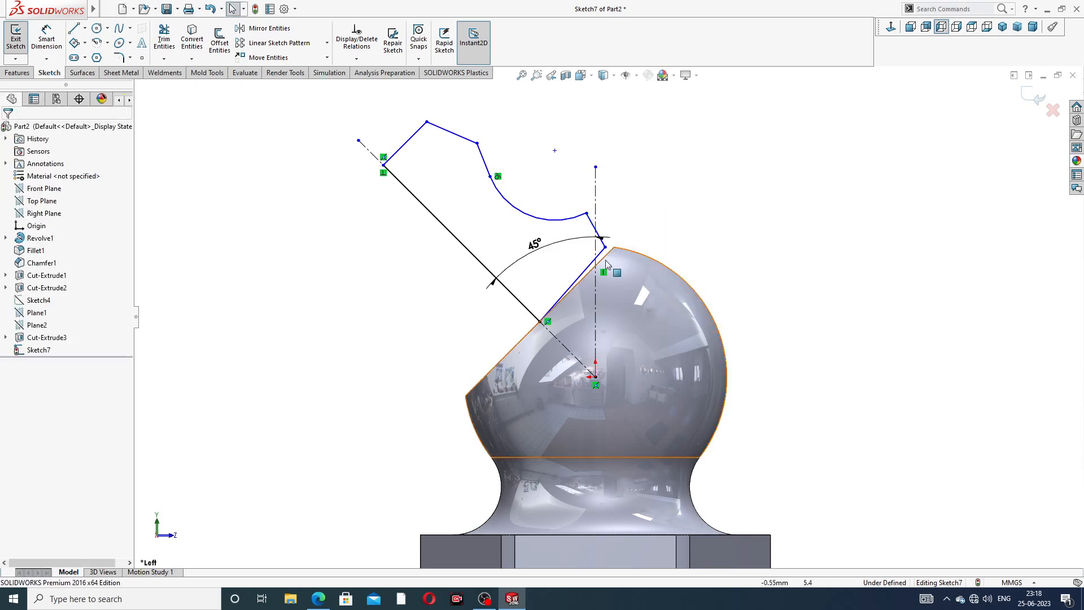
Make the profile's base line collinear with the edge of the ball's flat face
scroll(603, 249, down, 5)
click(598, 261)
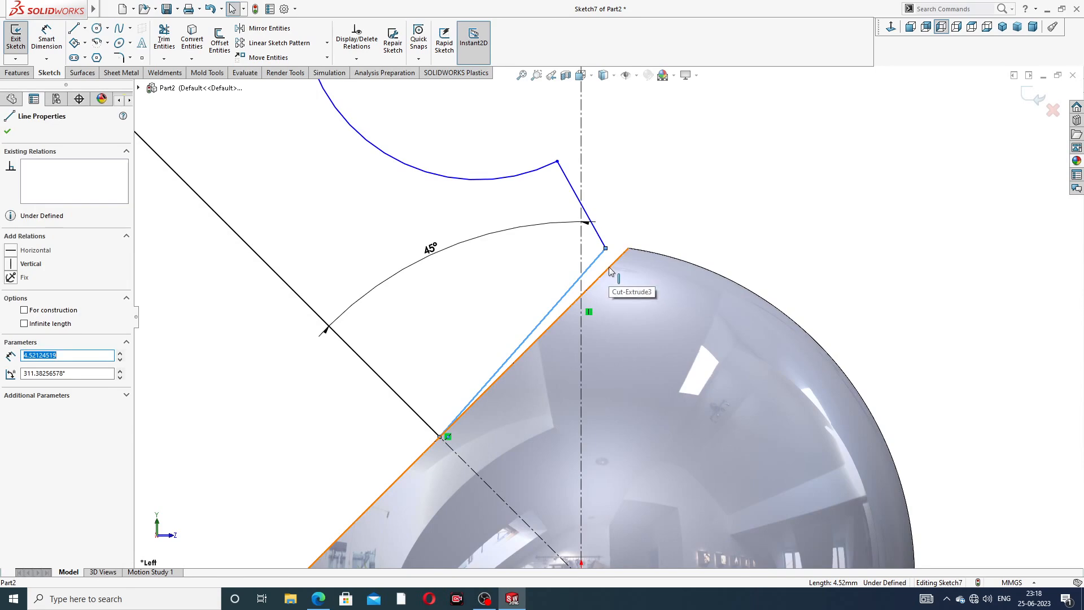
ctrl+click(609, 268)
click(640, 222)
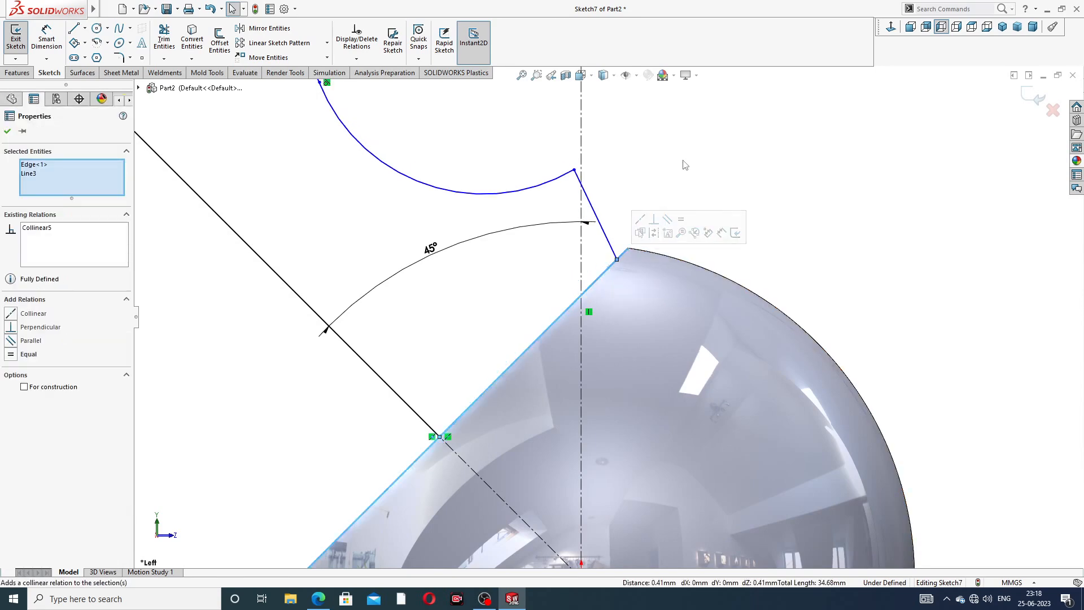
Dimension the profile's long line on the slanted centerline to 11 mm
scroll(595, 223, up, 4)
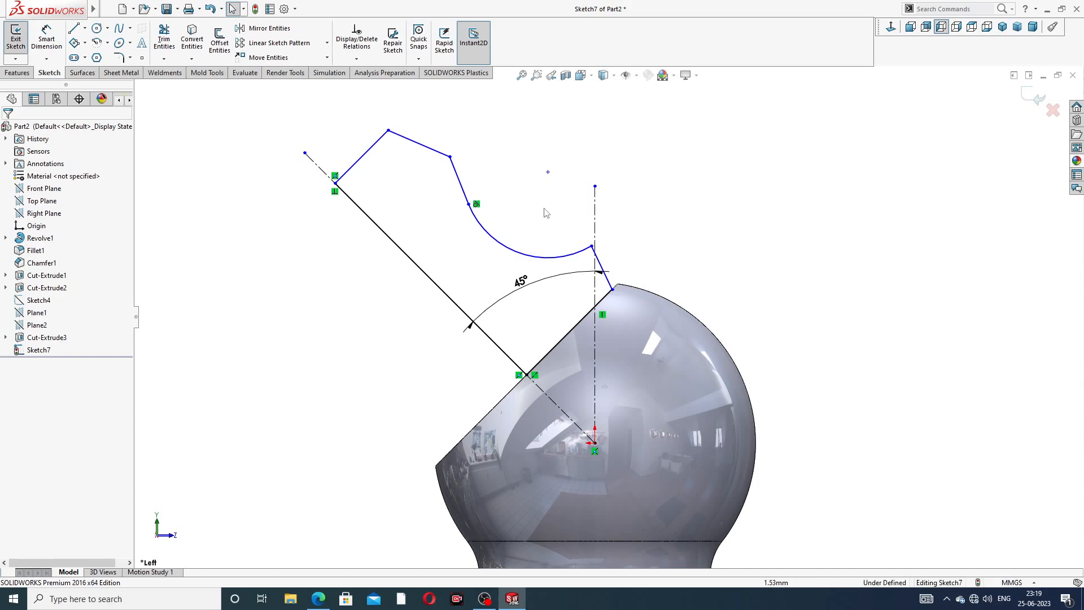
click(46, 37)
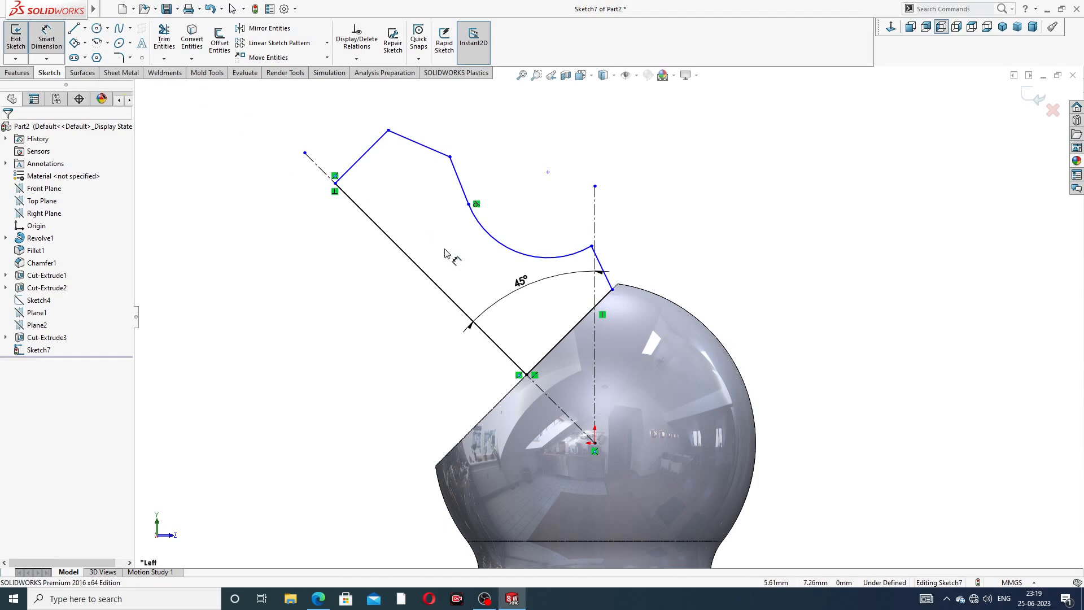
click(430, 270)
click(415, 302)
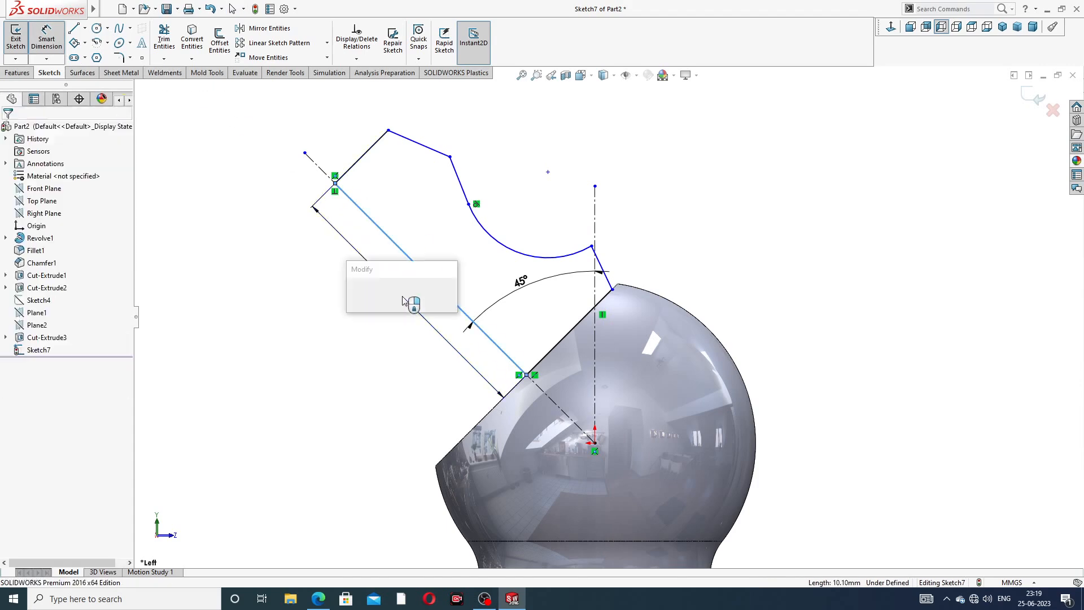
text(11)
key(Return)
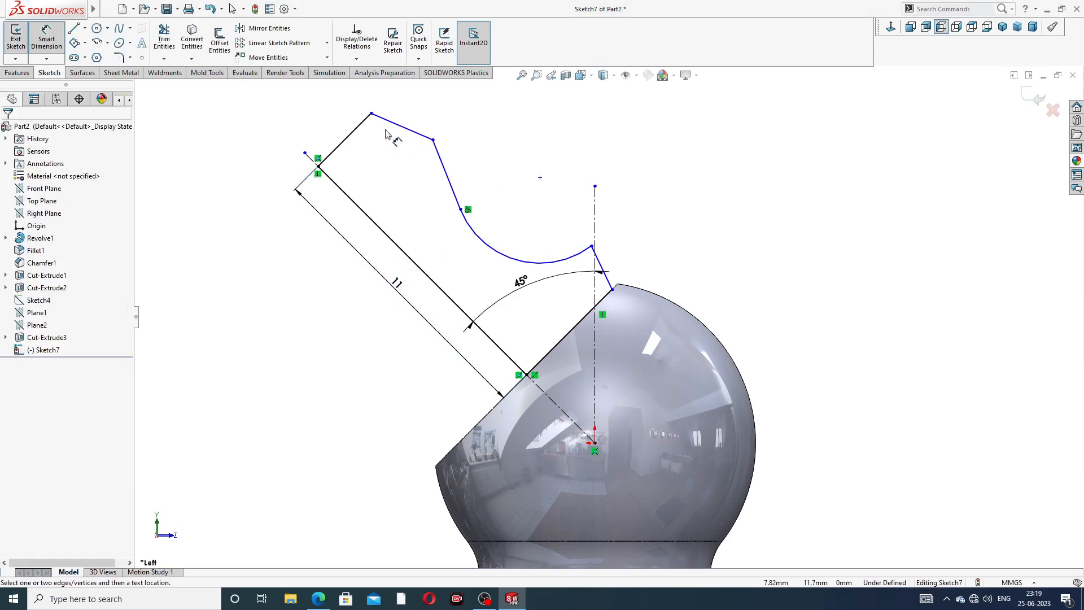
Dimension the perpendicular line at the profile's outer end to 4 mm
click(355, 131)
click(333, 133)
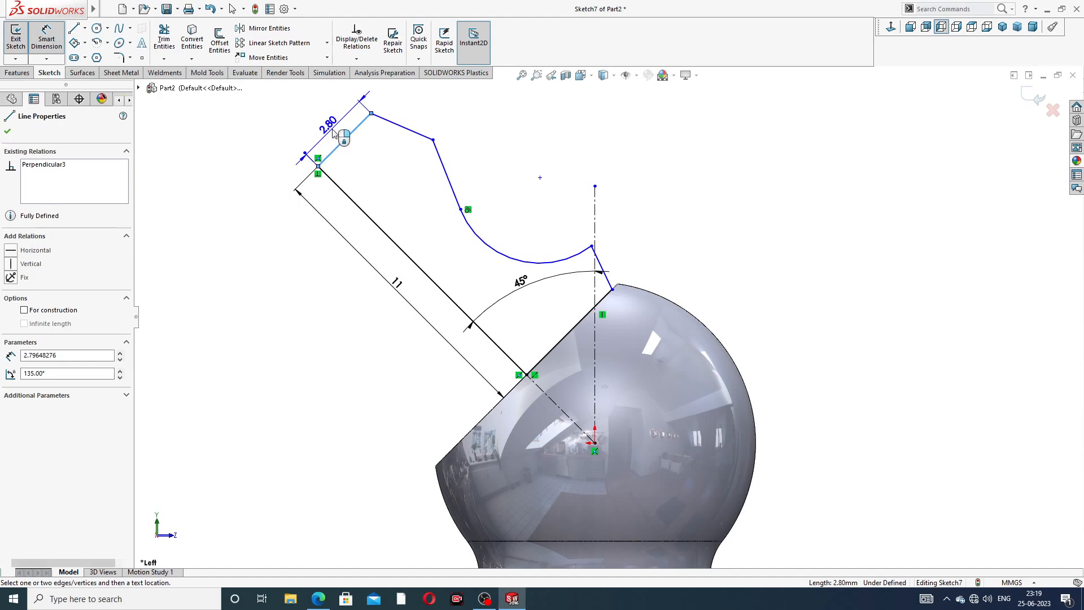
click(333, 133)
text(4)
key(Return)
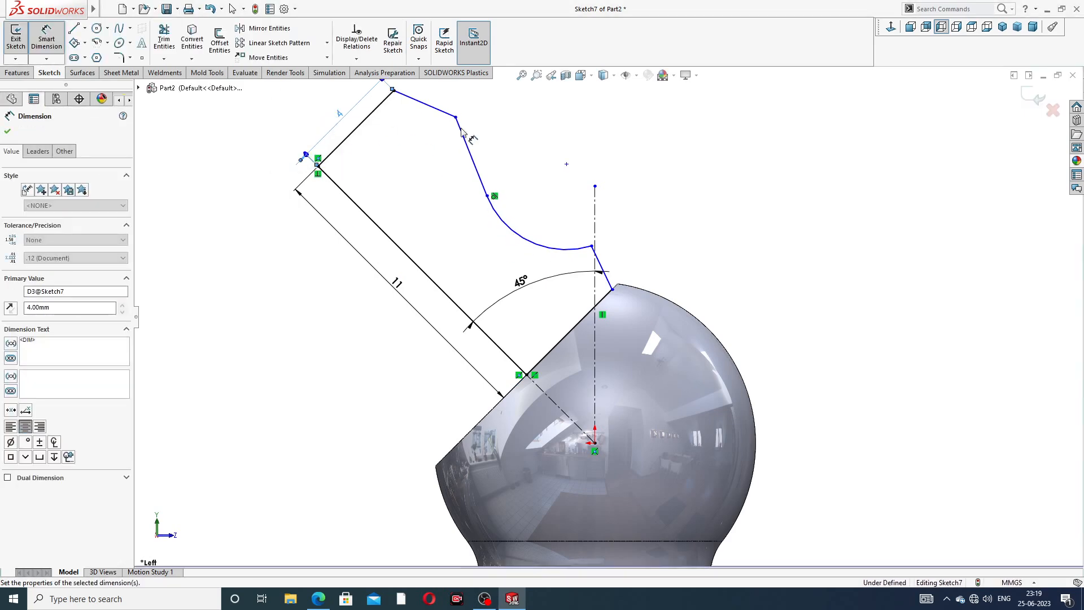
click(522, 121)
Make the short line between the arc and the flat face parallel to the profile's 11 mm axis line
scroll(521, 120, up, 2)
scroll(606, 244, down, 2)
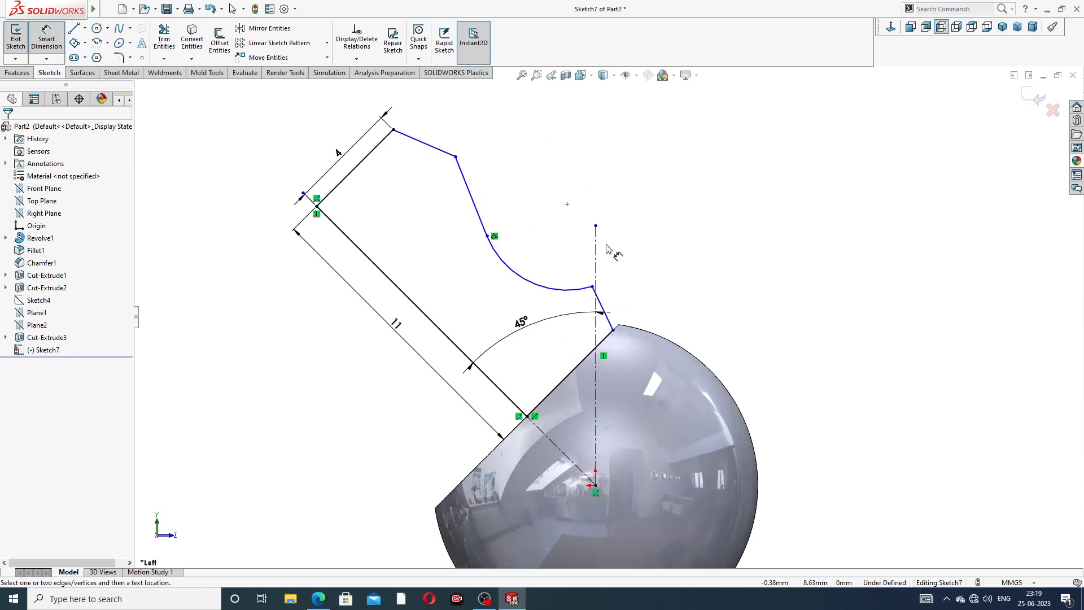
right_click(653, 251)
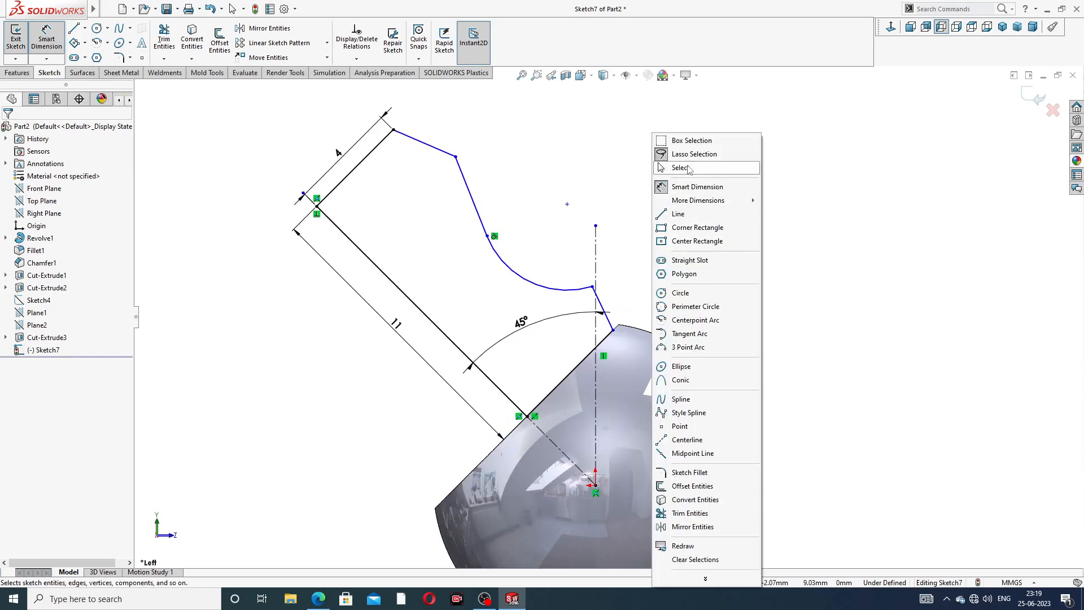
click(687, 172)
click(602, 306)
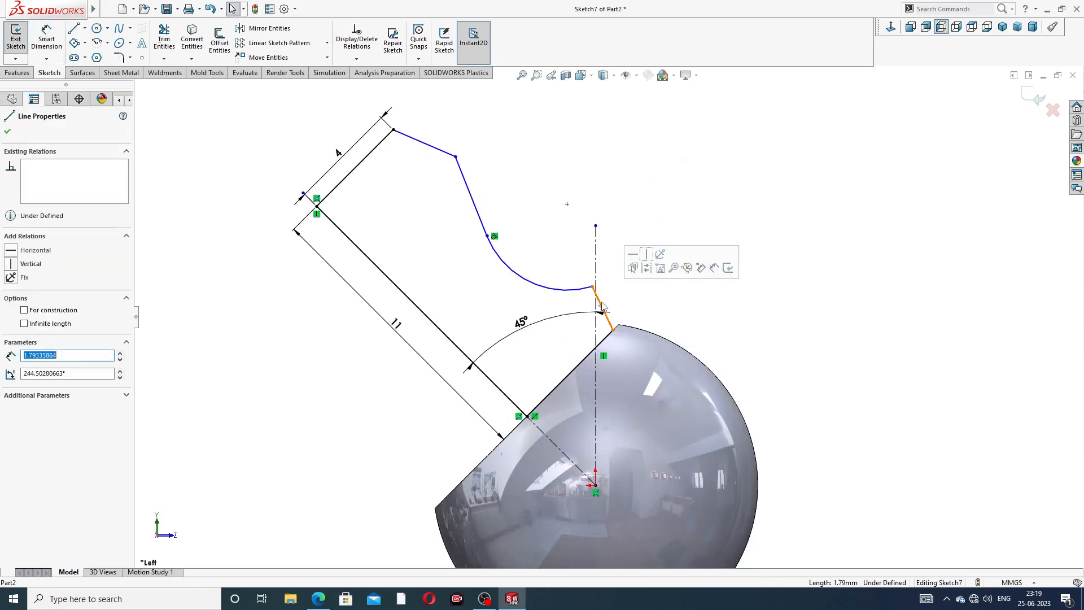
ctrl+click(496, 387)
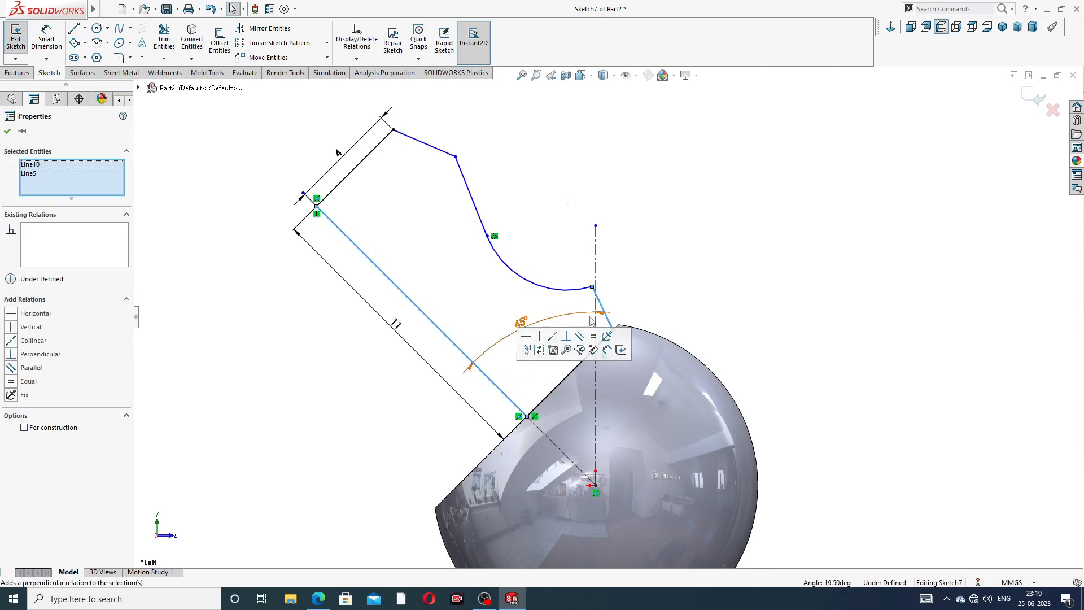
click(579, 336)
click(653, 274)
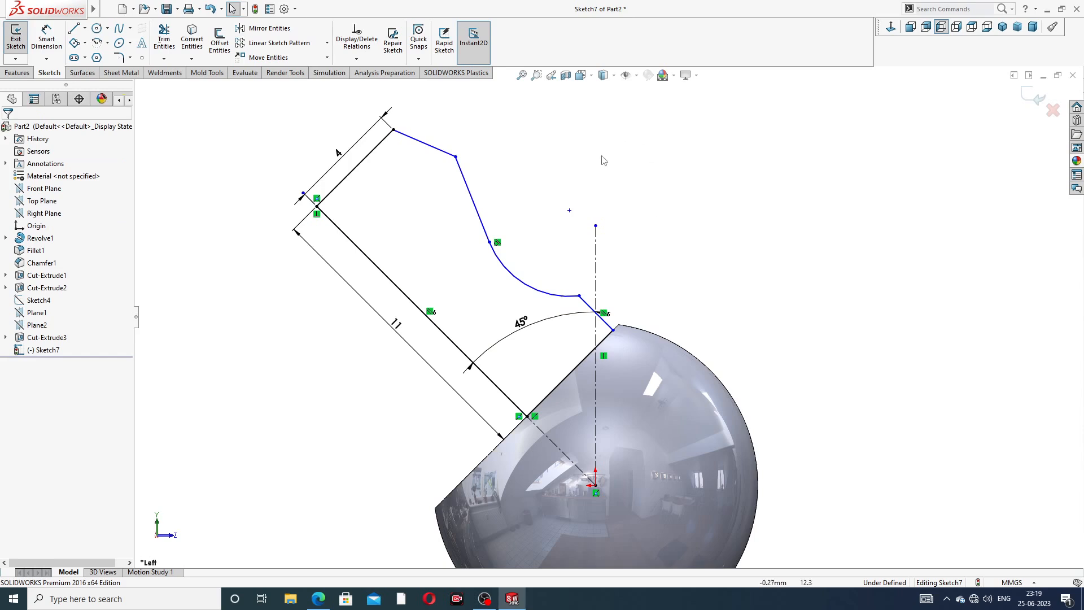
Set the length of the profile's outer end line to 3 mm
click(46, 37)
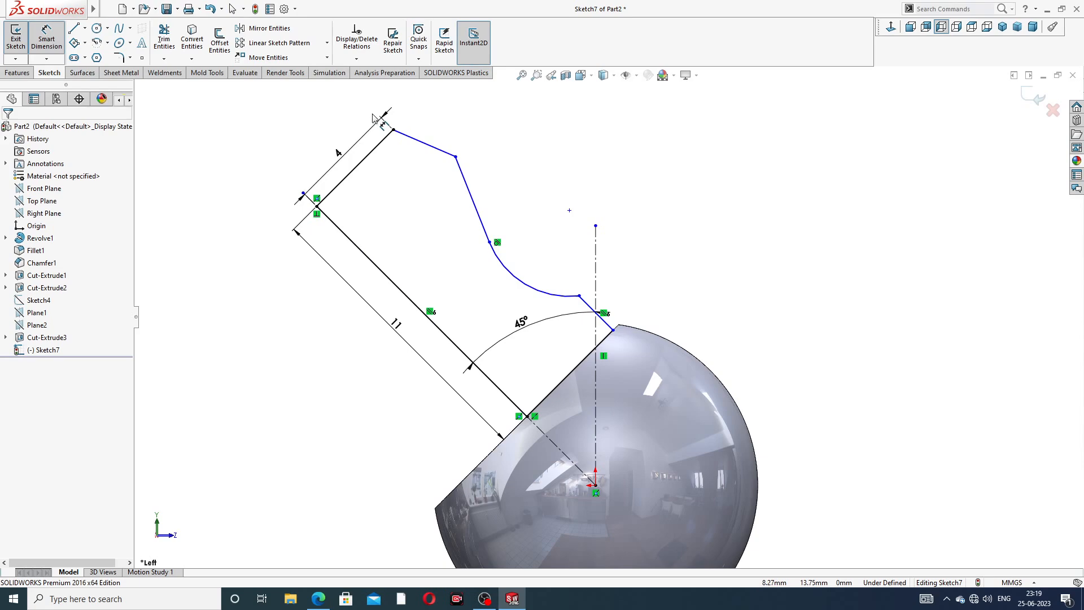
click(337, 151)
text(3)
key(Return)
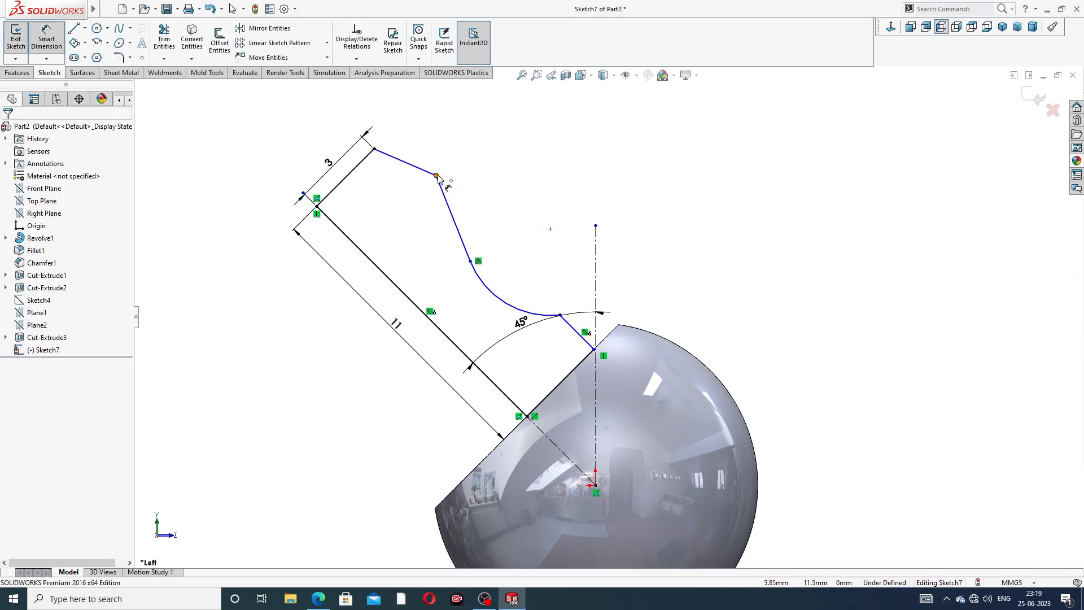
Dimension the corner between the profile's two outer slanted lines at 4 mm from the 11 mm axis line
click(436, 175)
click(361, 251)
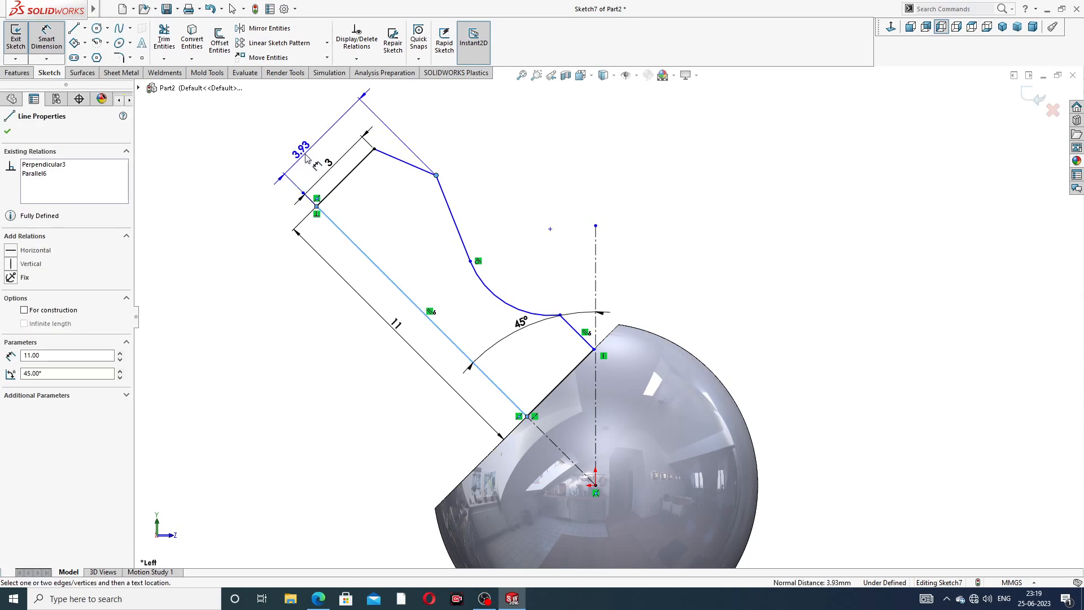
click(312, 156)
text(4)
key(Return)
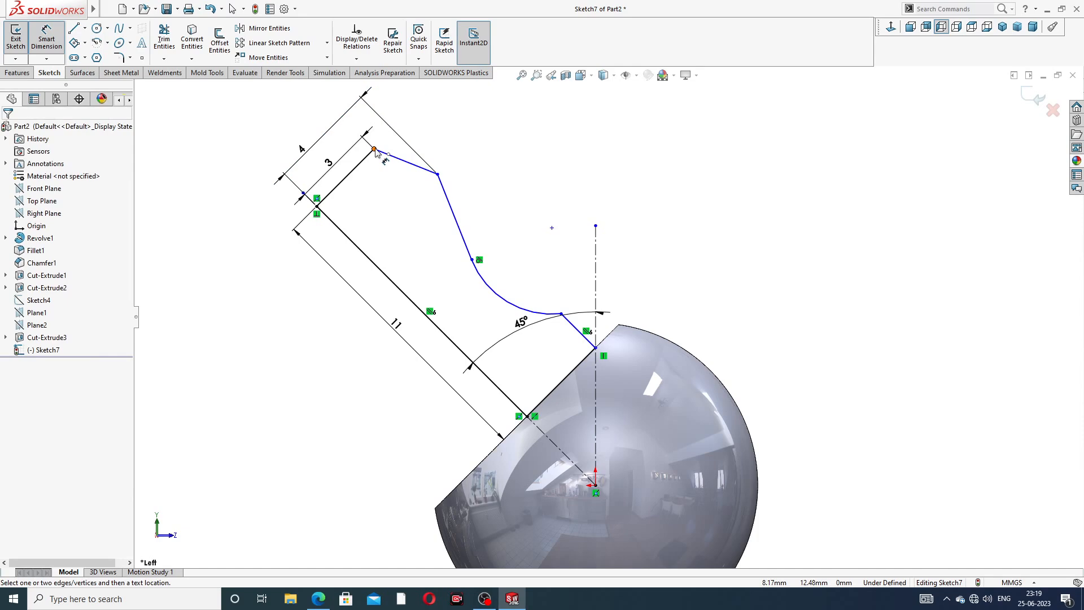
Dimension the short line between the arc and the ball's flat to 3 mm
click(577, 329)
click(617, 301)
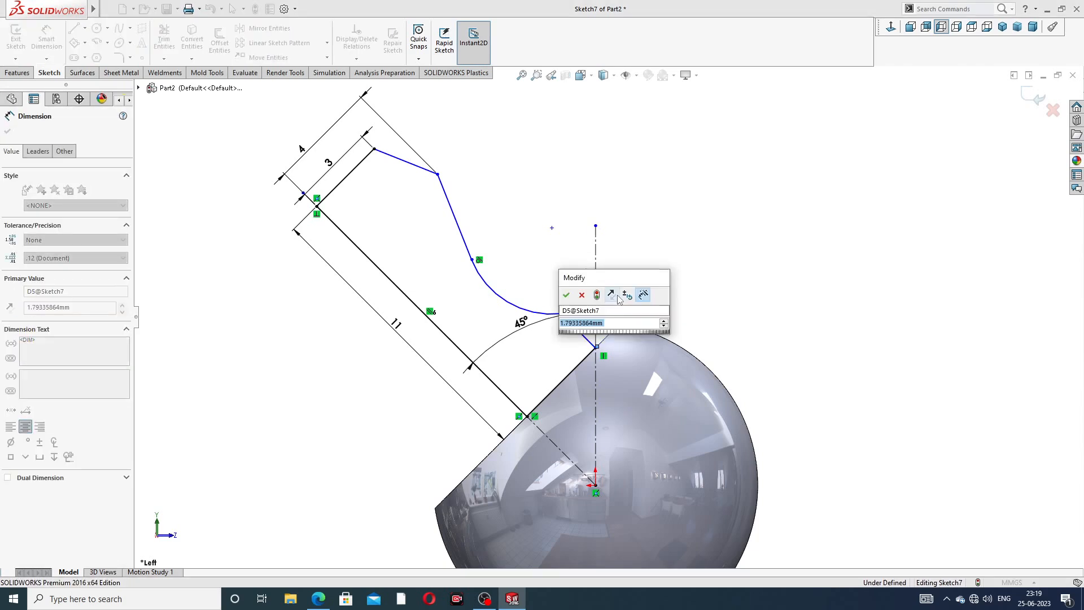
key(Return)
click(677, 239)
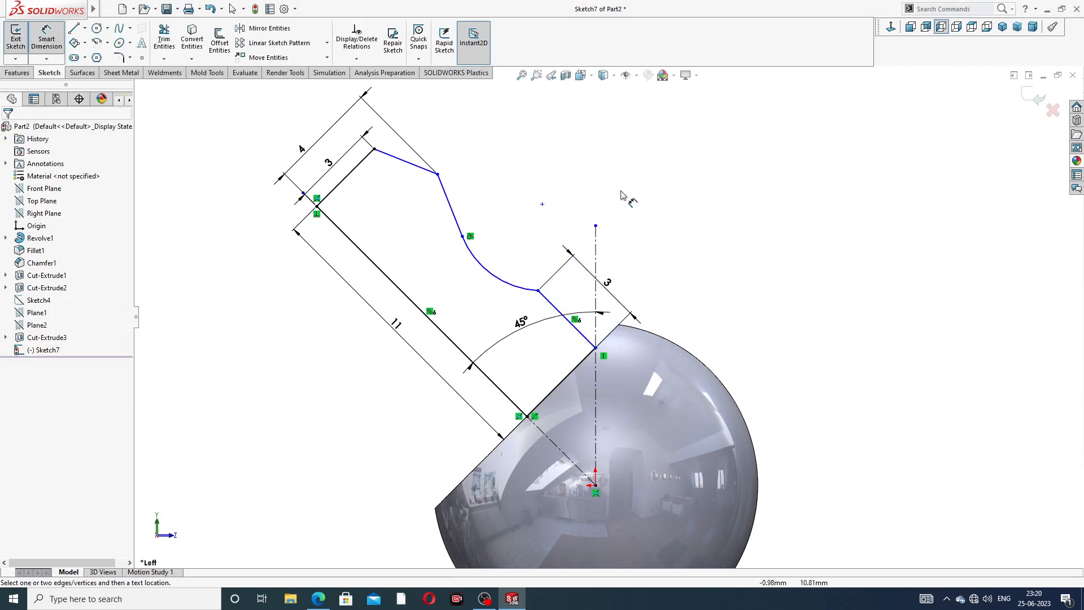
Dimension the slanted line next to the profile's outer end line to 3 mm and tidy the position of the 4 mm dimension
click(374, 149)
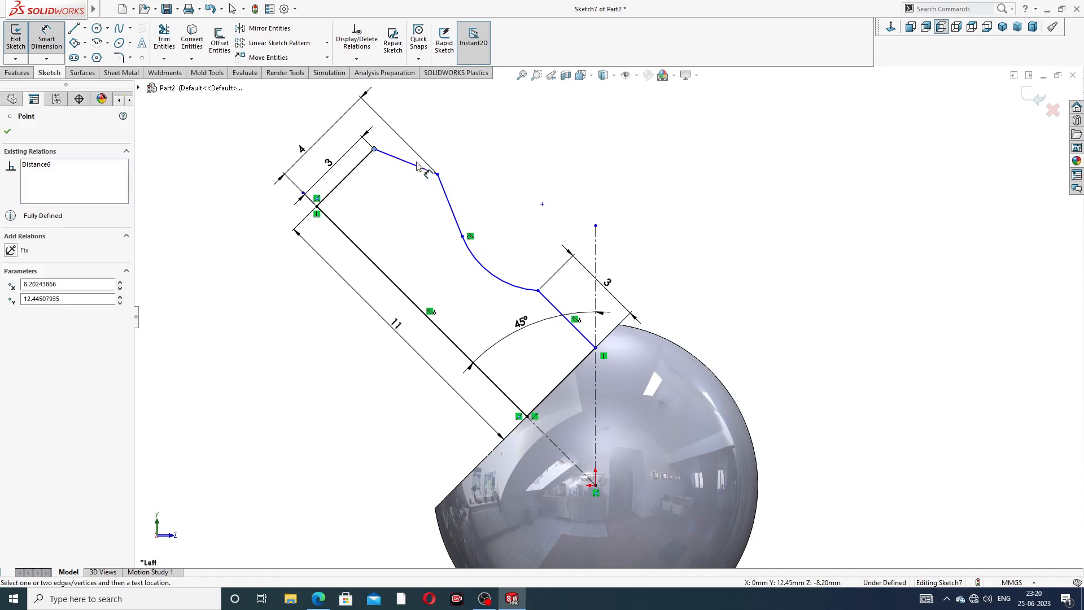
click(438, 175)
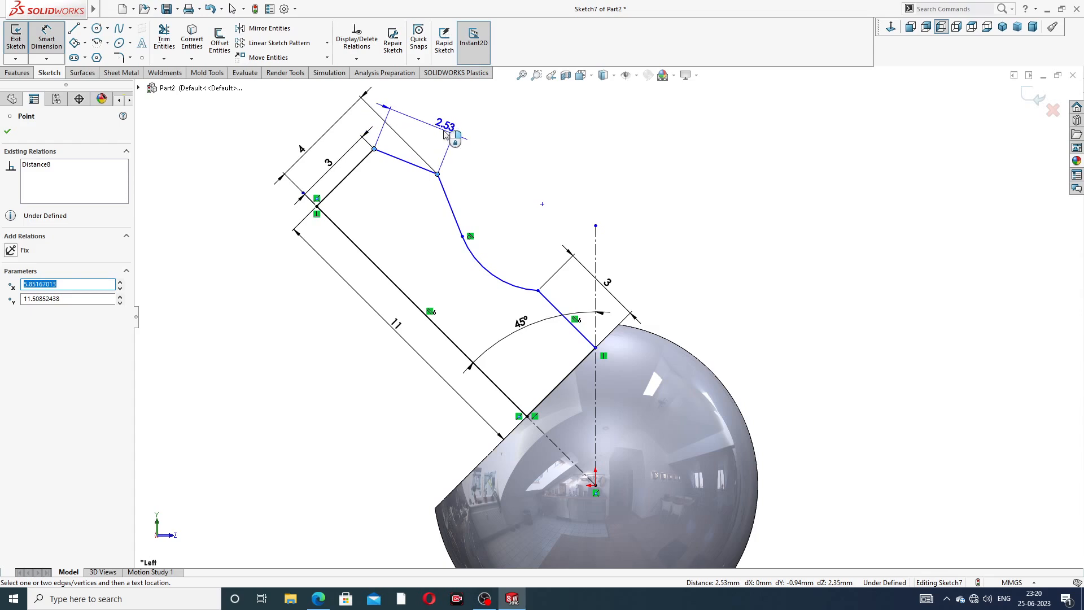
click(412, 116)
text(3)
key(Return)
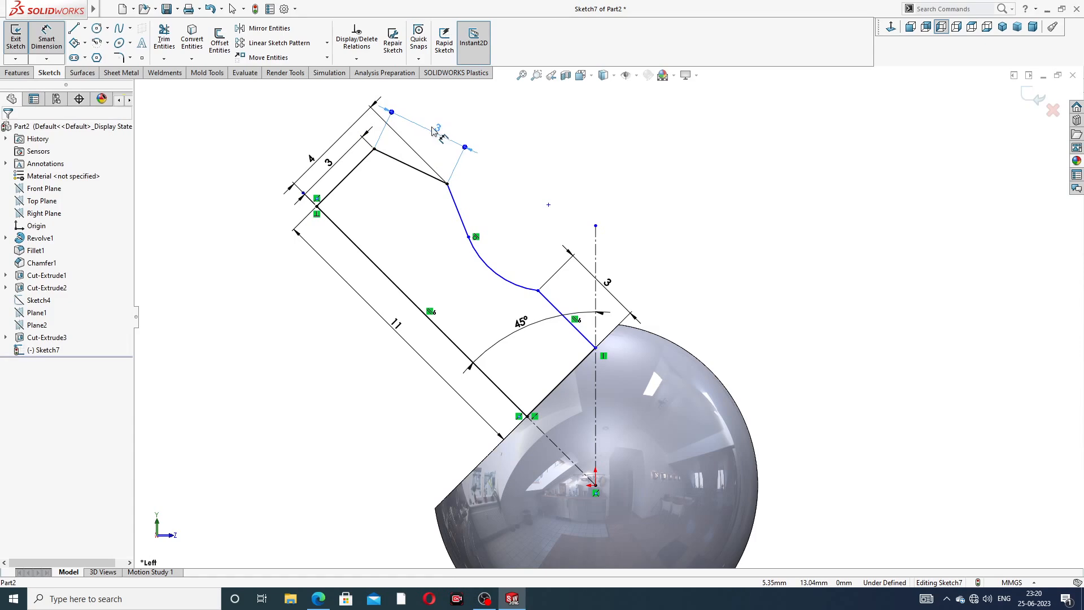
click(572, 158)
drag(312, 160, 300, 145)
key(z)
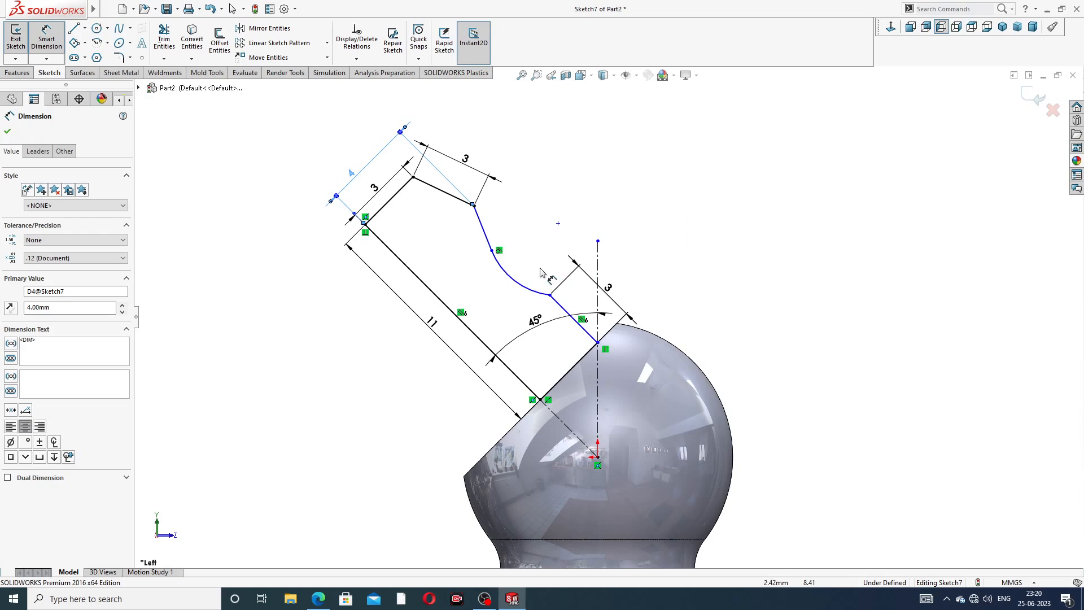
Set the radius of the profile's concave arc to 2 mm
click(518, 284)
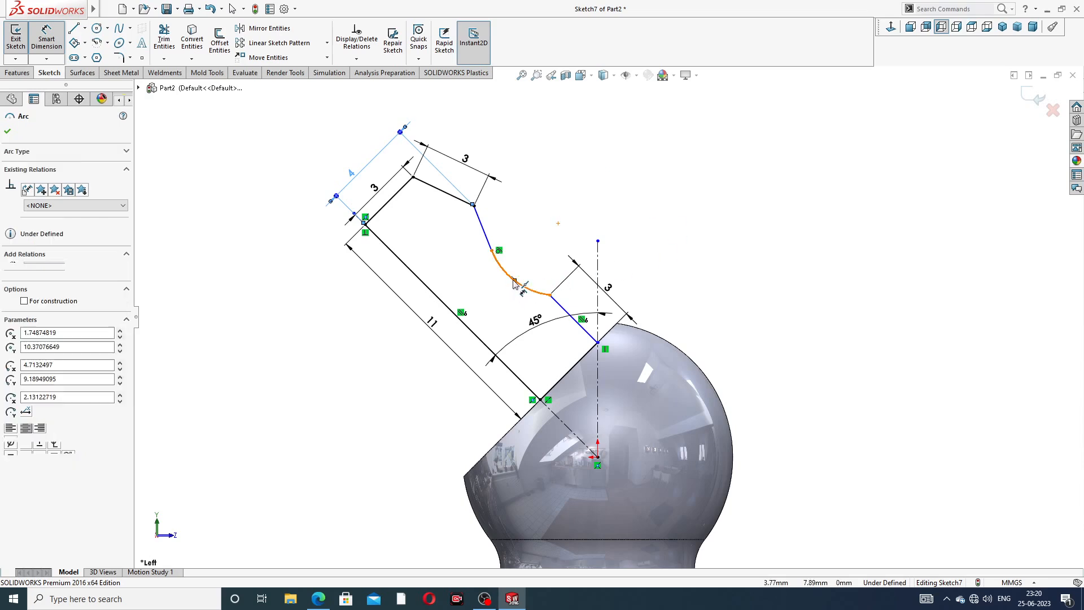
click(515, 279)
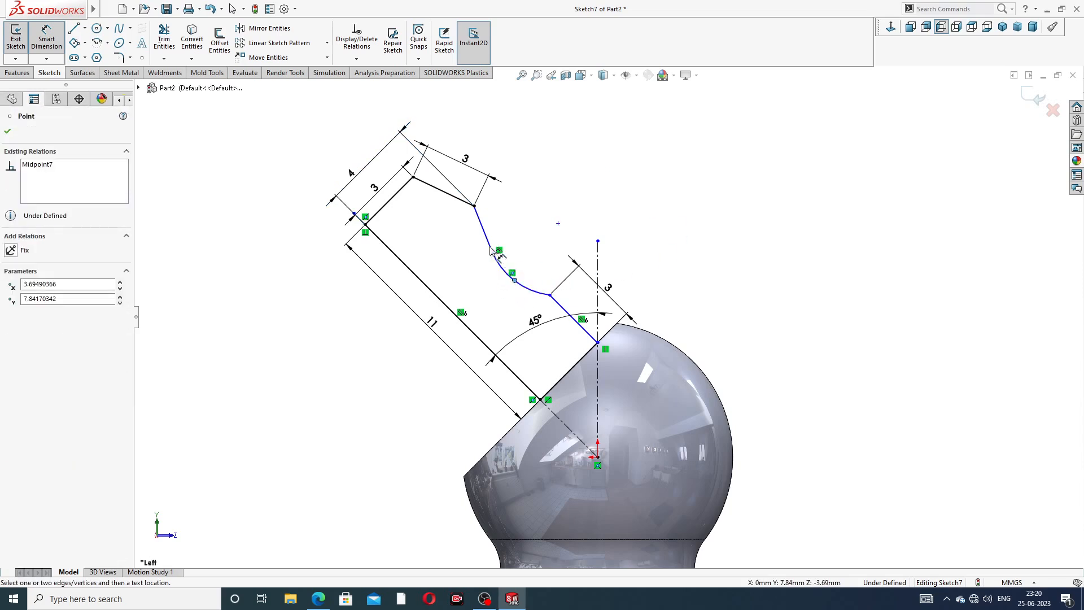
click(560, 218)
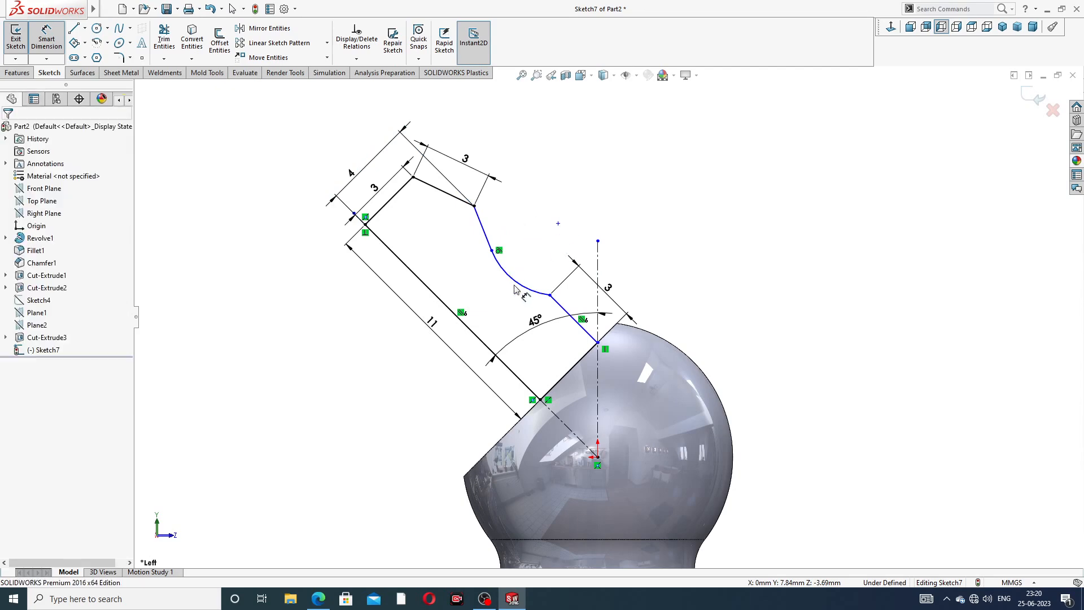
click(518, 282)
click(503, 301)
text(2)
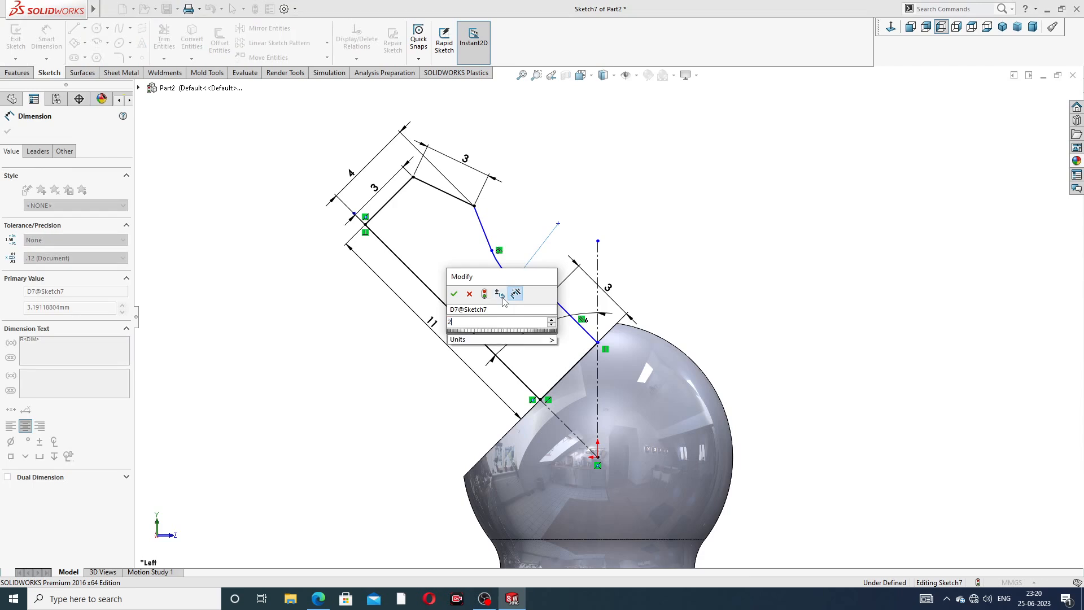
key(Return)
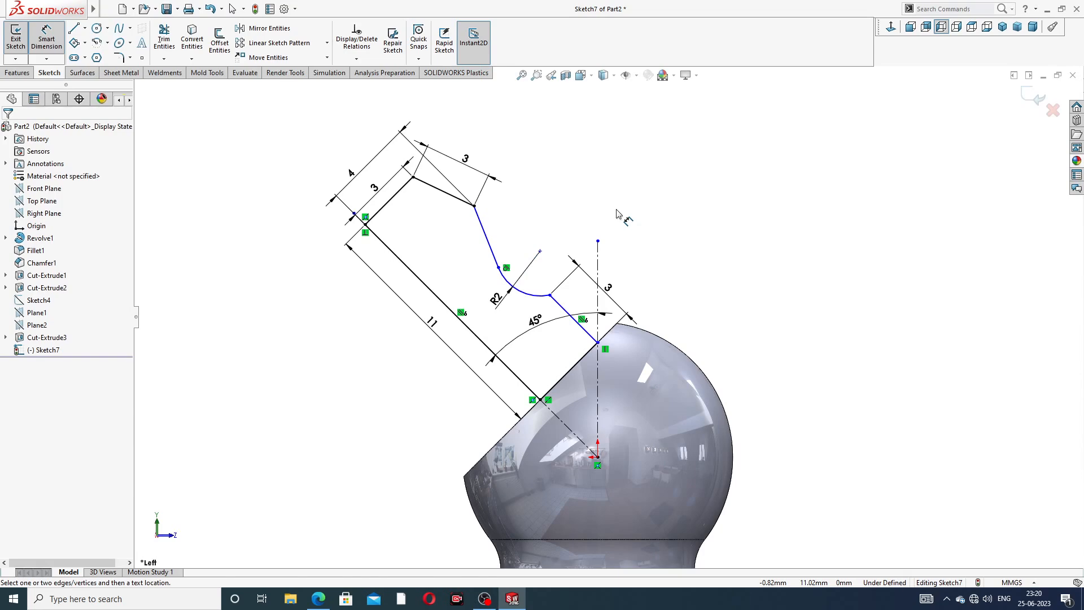
Dimension the R2 arc's centre at 5 mm from the 11 mm axis line and reposition the 45° angle dimension
click(540, 251)
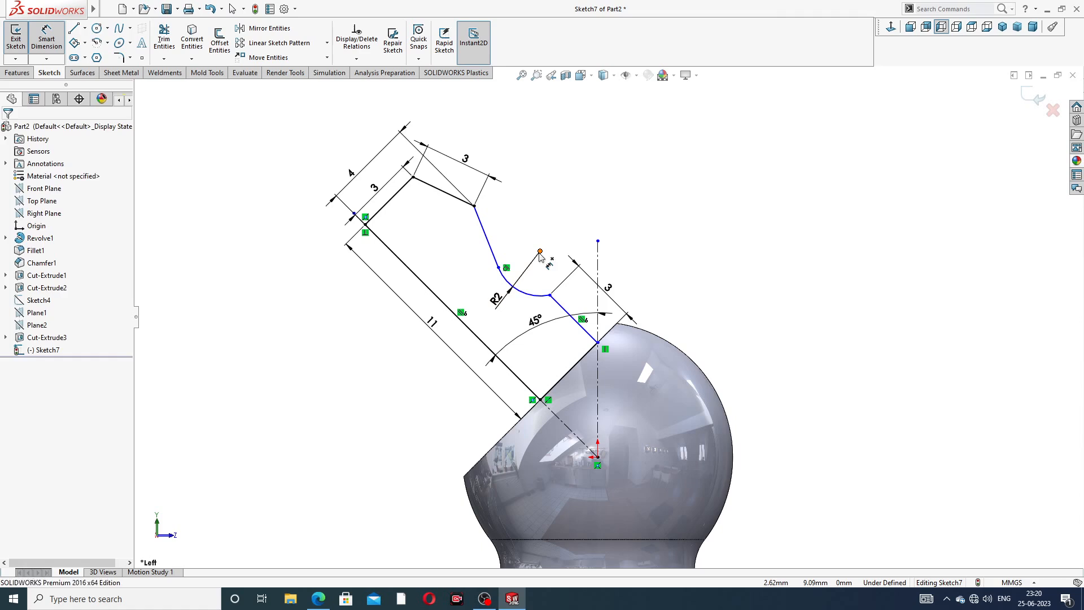
click(474, 336)
click(445, 264)
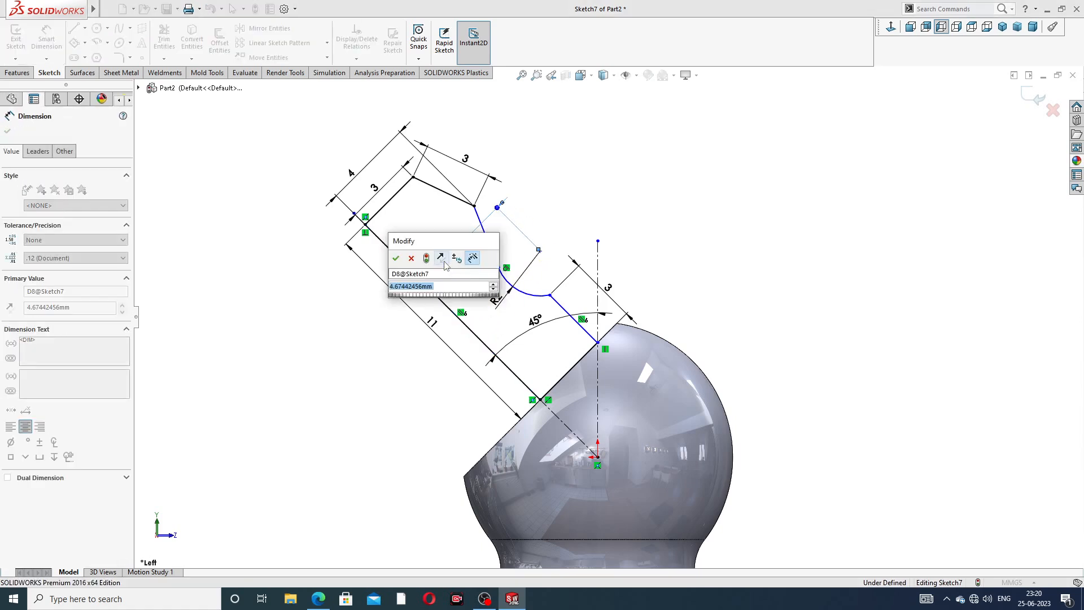
text(5)
key(Return)
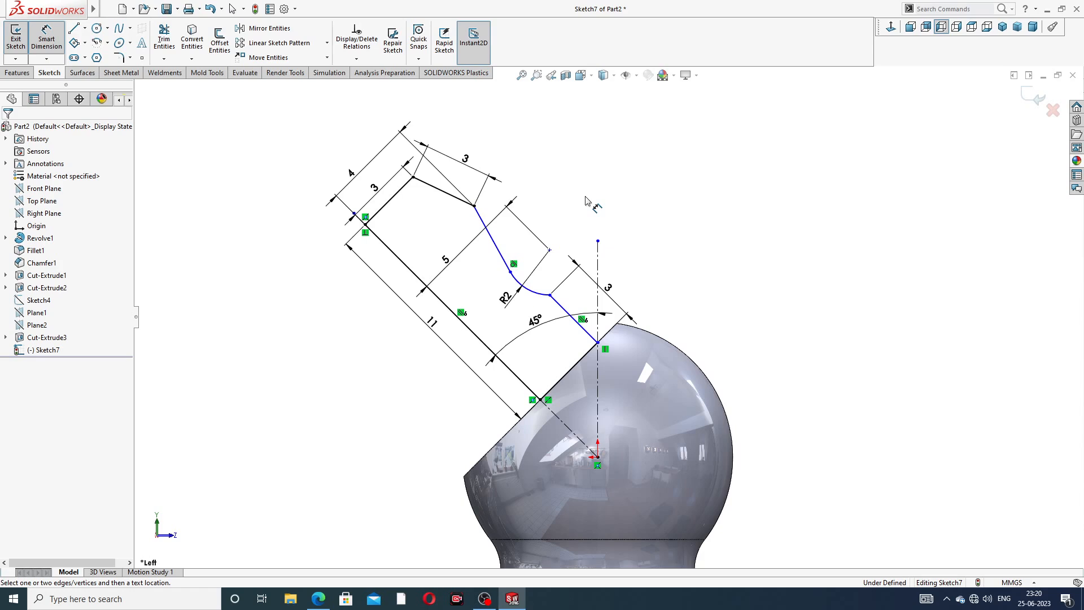
drag(543, 323, 538, 319)
click(676, 230)
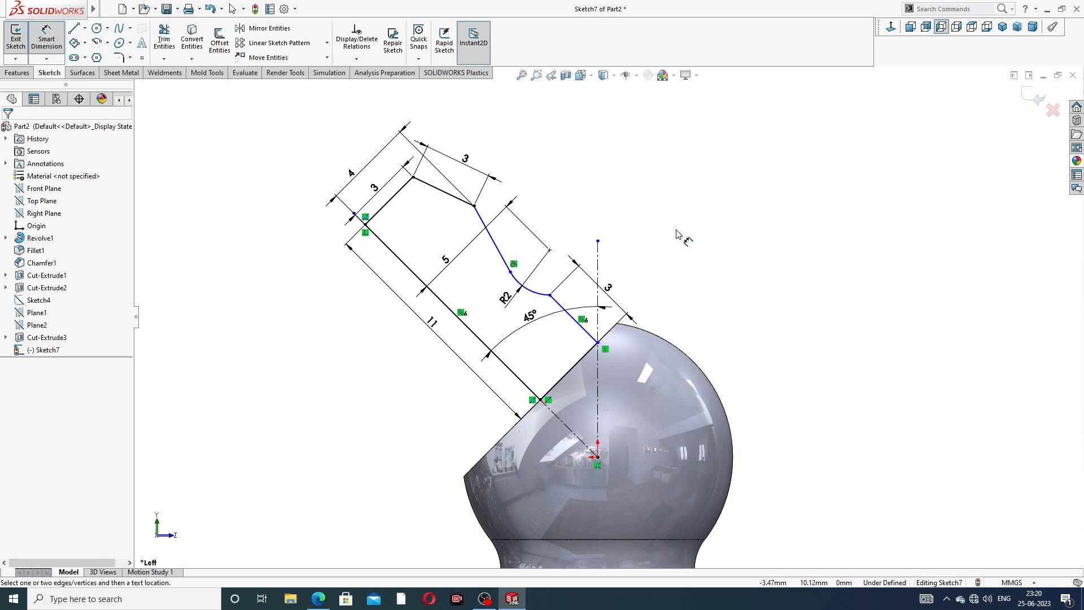
Dimension the profile's base line on the ball's flat to 5 mm, placing the dimension clear of the line, and finish dimensioning
click(575, 369)
click(584, 387)
text(5)
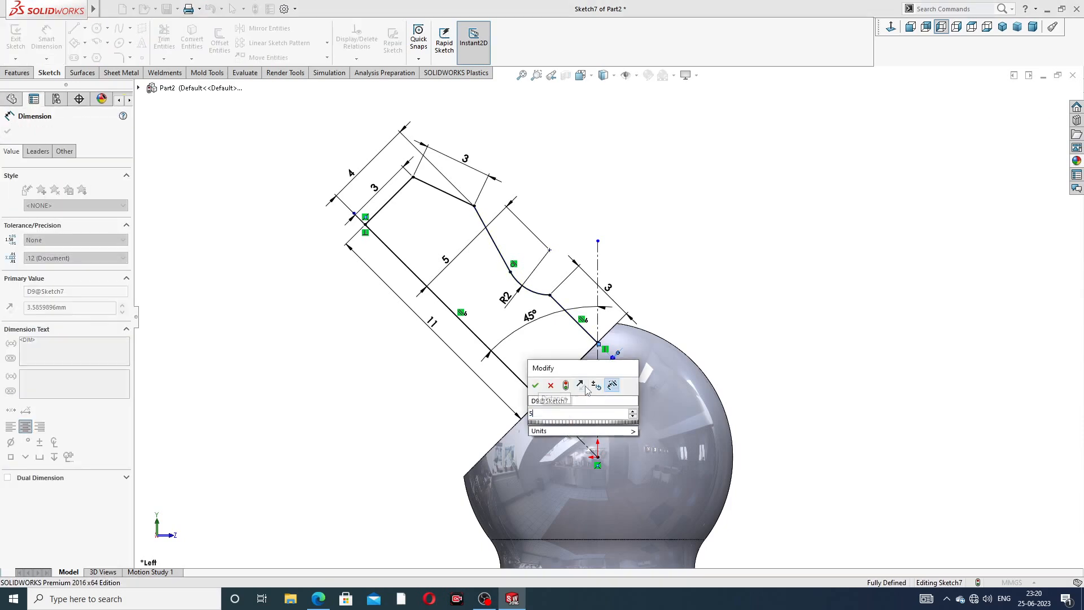
key(Return)
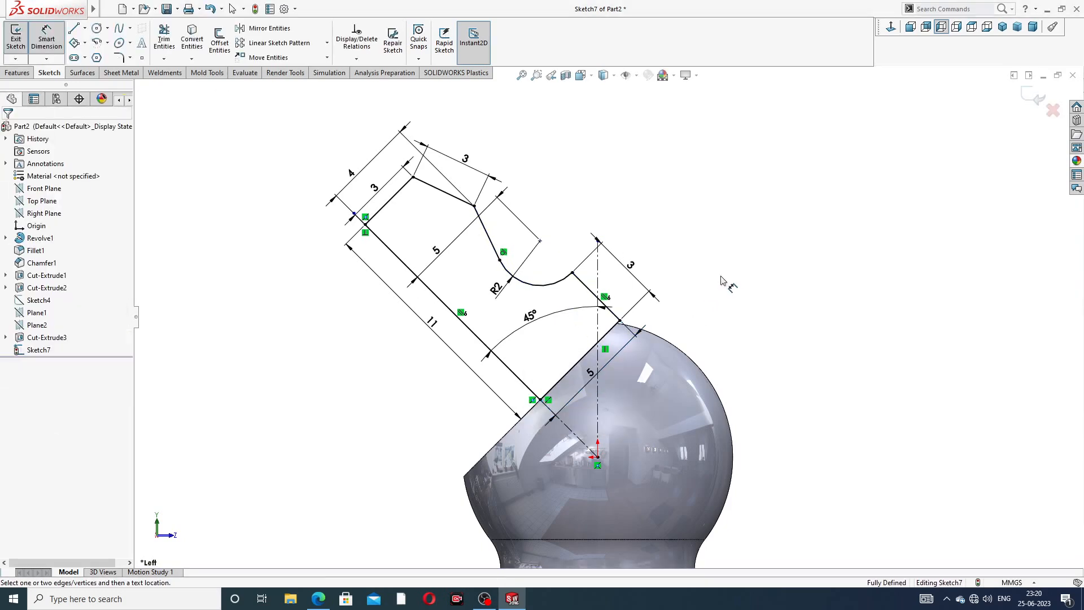
drag(591, 373, 612, 378)
click(737, 275)
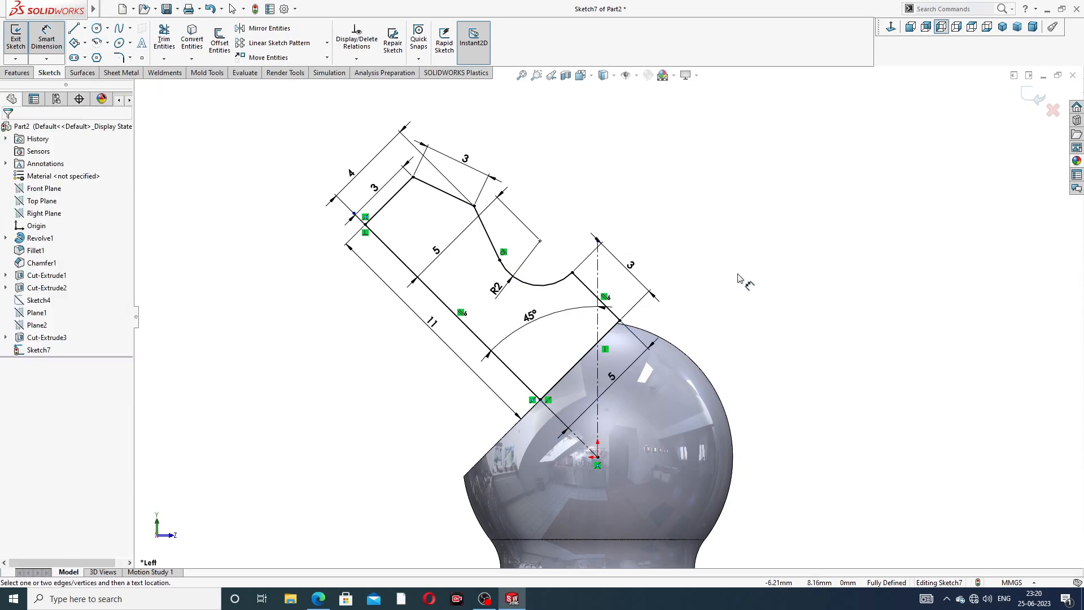
right_click(695, 214)
click(716, 170)
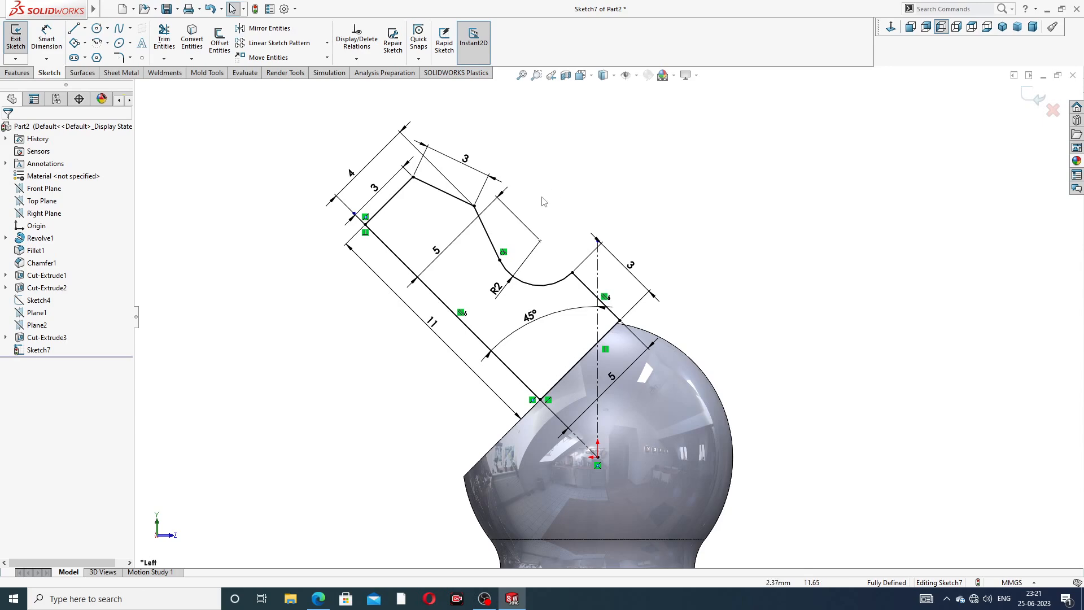
Check the branch in the PDF drawing in the browser, and revolve the profile 360 degrees about its 11 mm line in SolidWorks, merging the result
click(319, 599)
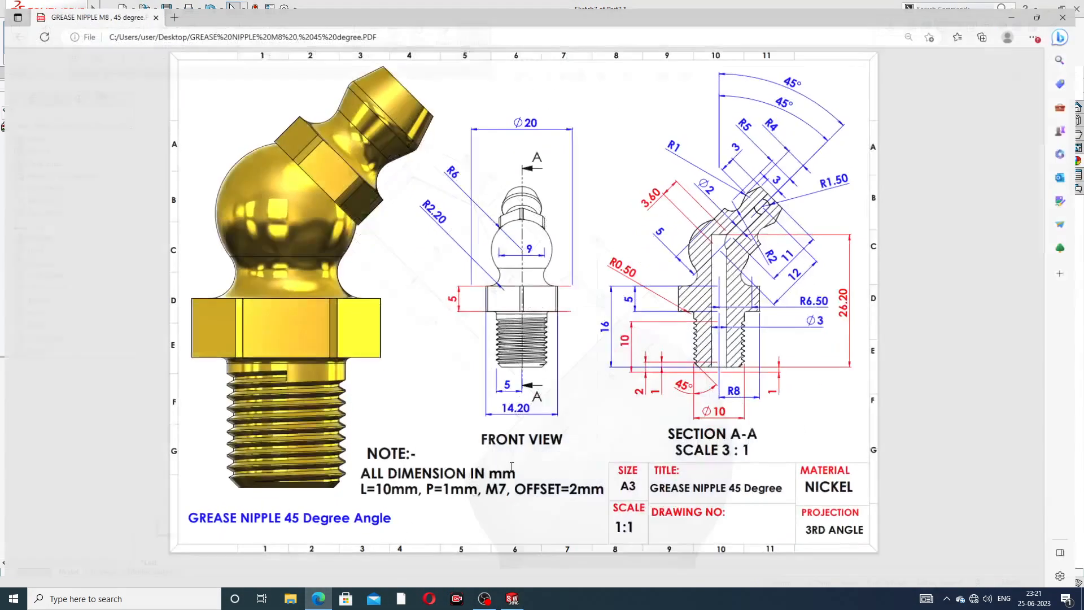
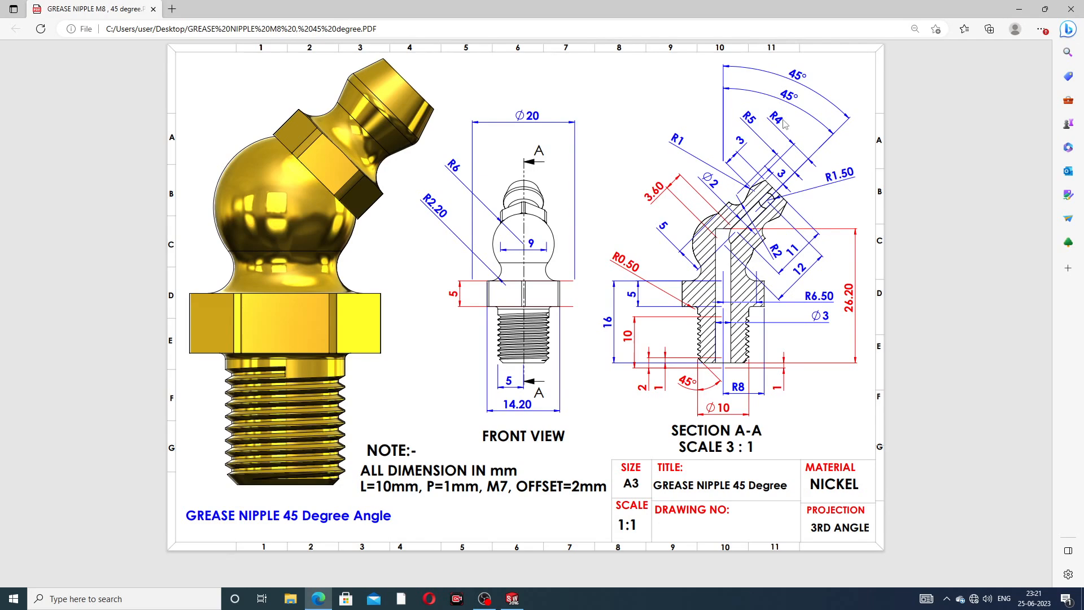
click(319, 599)
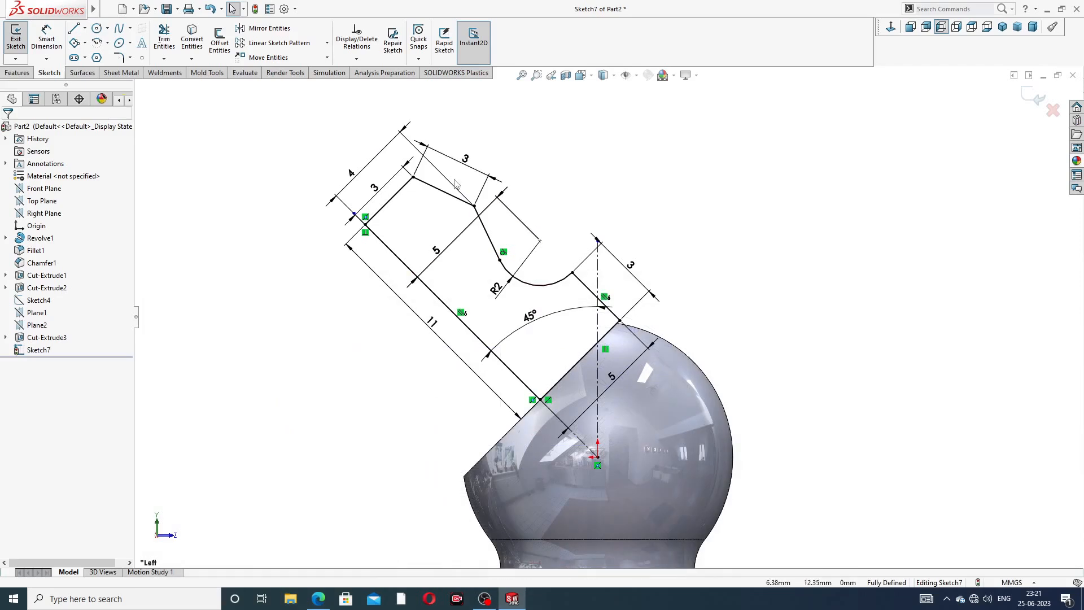
click(17, 72)
click(55, 45)
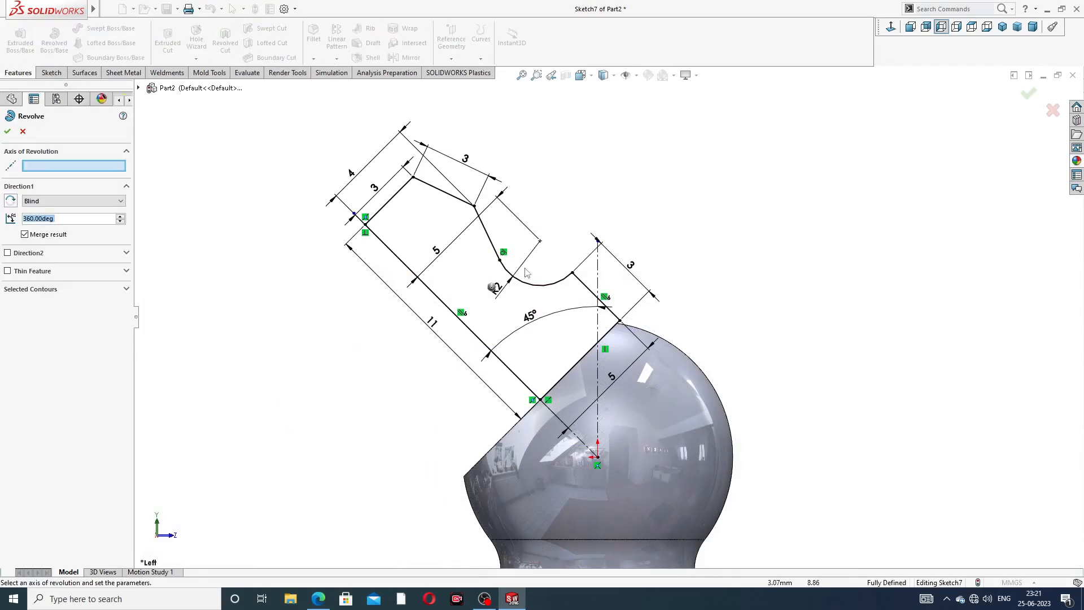
click(476, 336)
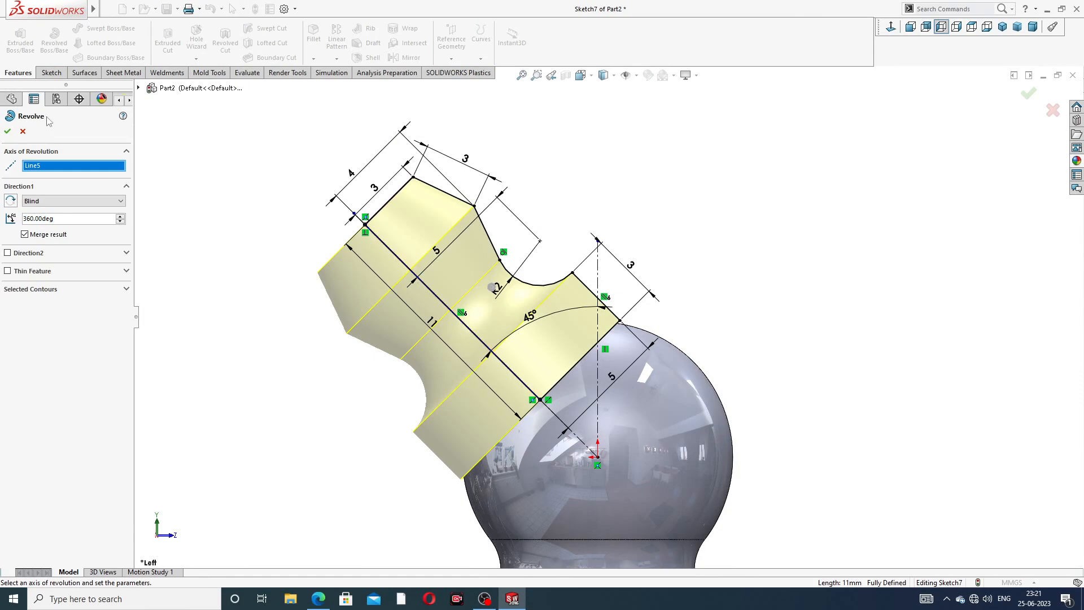
click(8, 133)
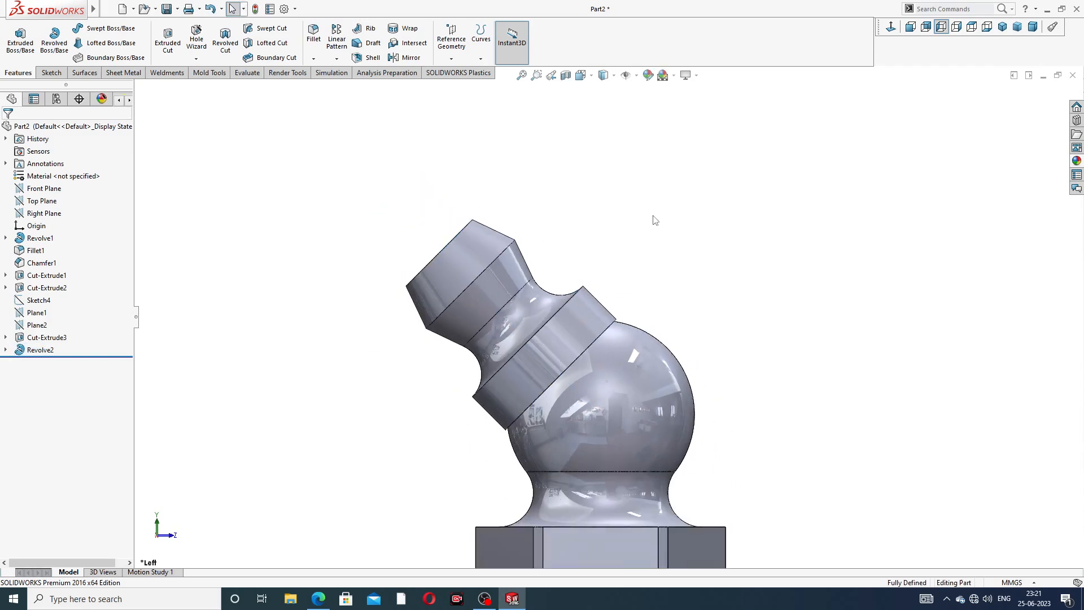
Start a sketch on the narrow ring face under the revolved collar beside the ball and view it straight on
middle_drag(655, 219, 625, 285)
scroll(613, 332, down, 2)
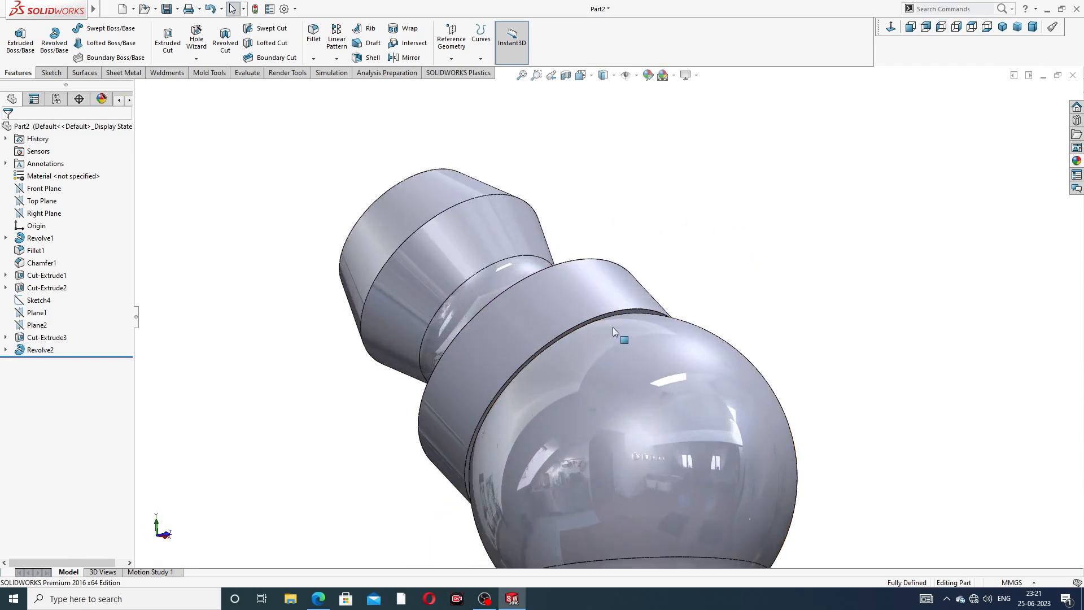
scroll(616, 324, down, 2)
click(632, 304)
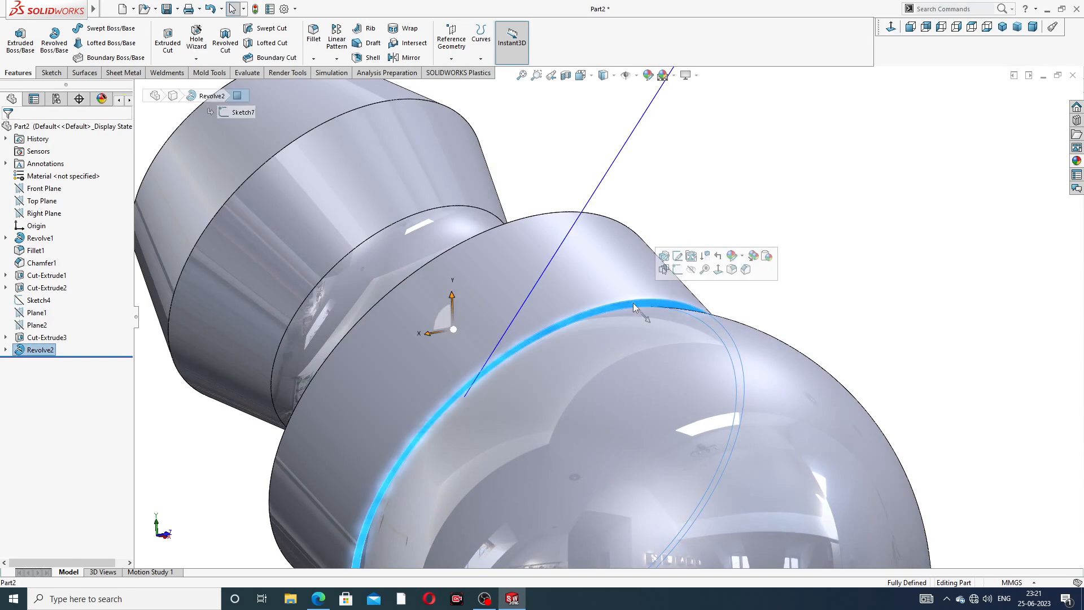
click(677, 269)
click(890, 31)
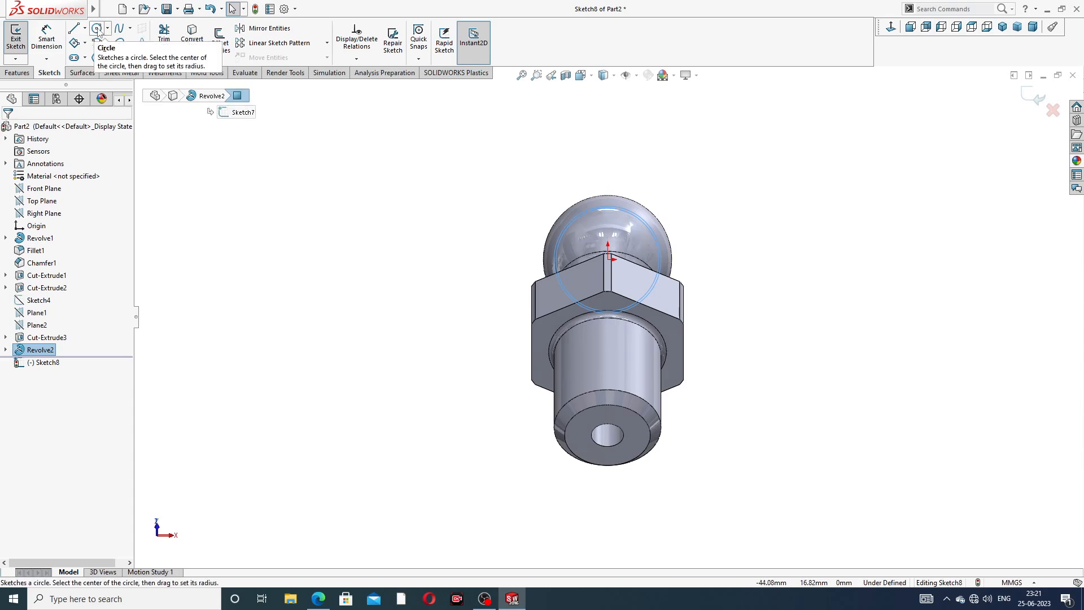
Sketch a six-sided inscribed-circle polygon centred on the origin, with a circle about 10.9 mm in diameter
click(96, 57)
scroll(585, 281, down, 4)
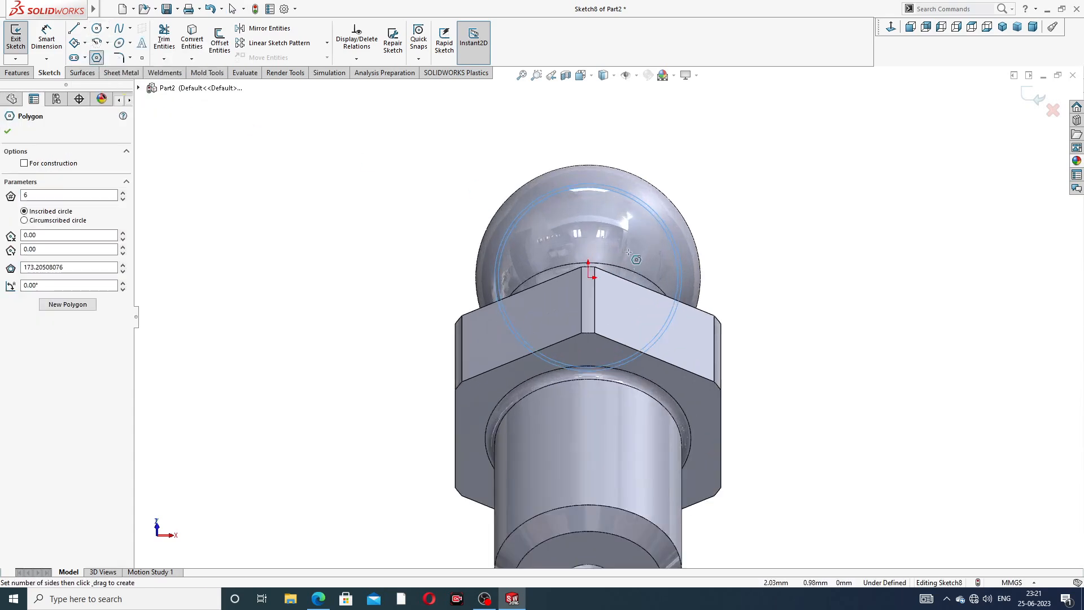
click(581, 286)
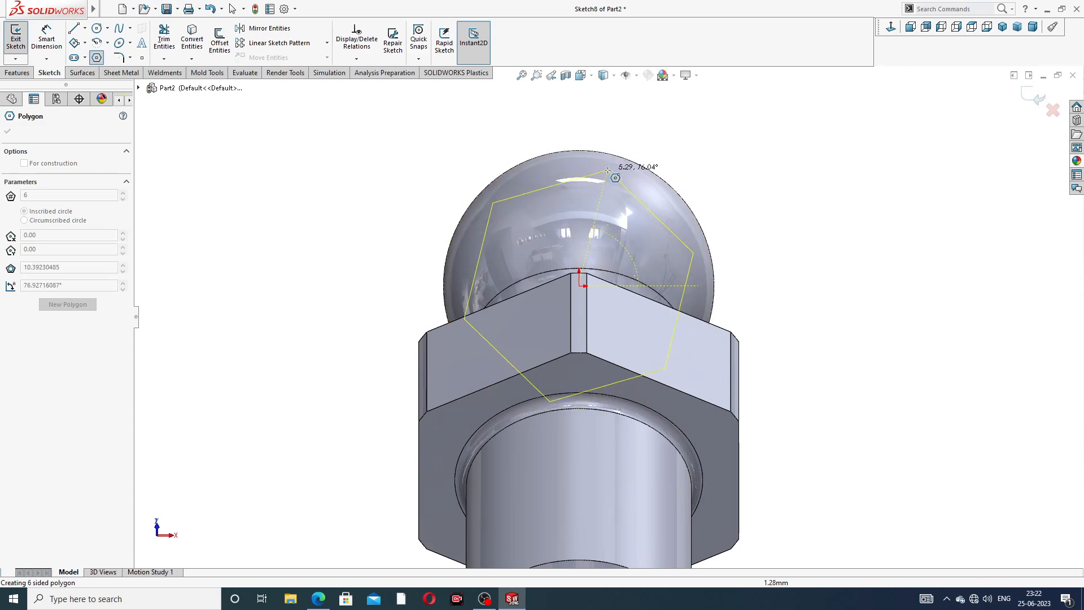
click(612, 148)
right_click(656, 145)
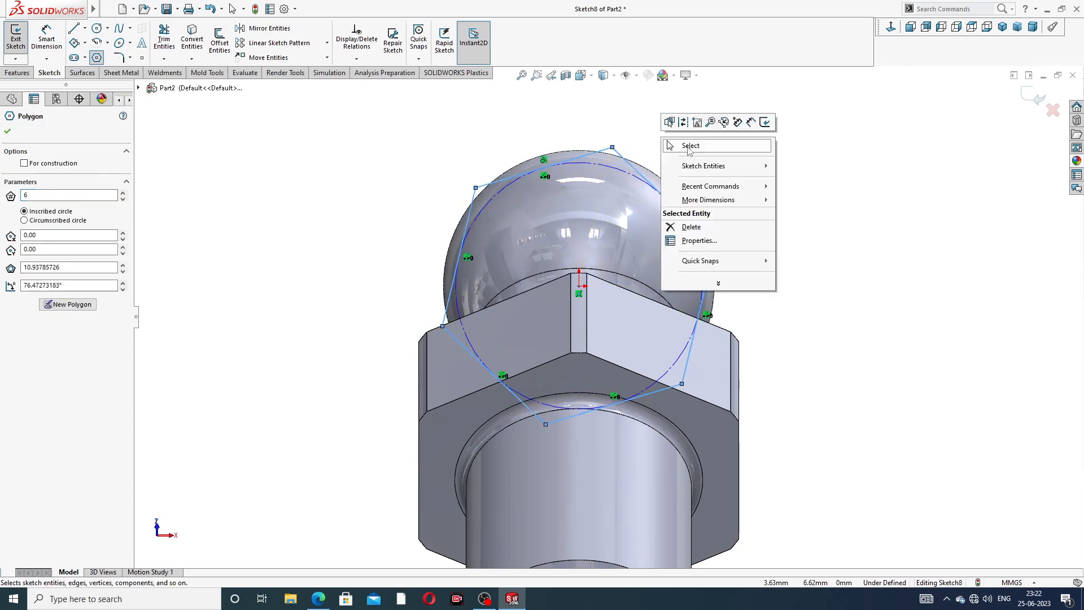
click(690, 148)
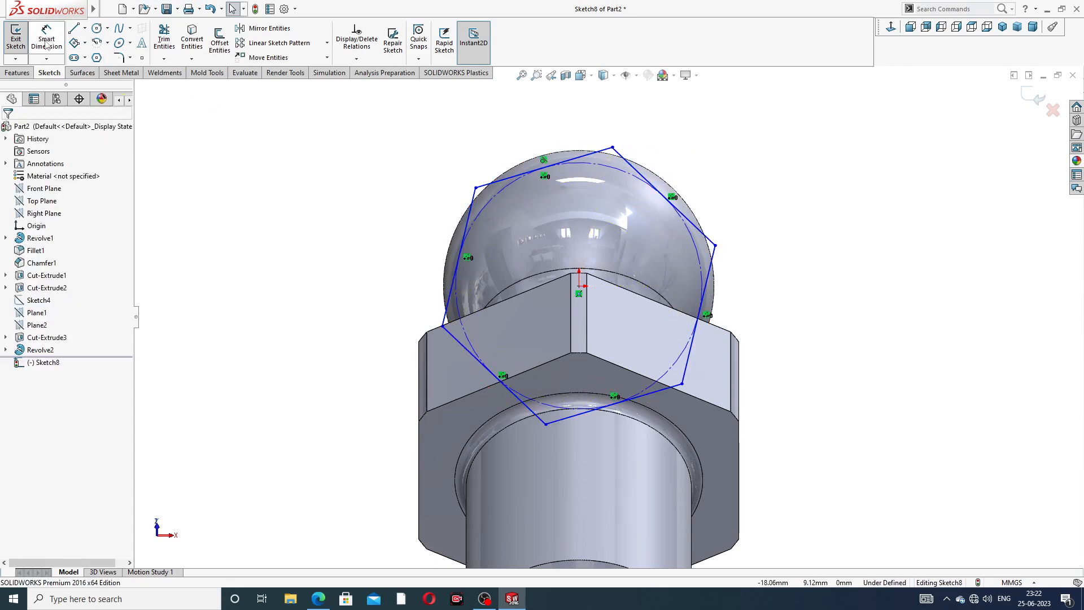
Constrain the hexagon's side beside the origin to be vertical so the polygon points straight up
click(493, 185)
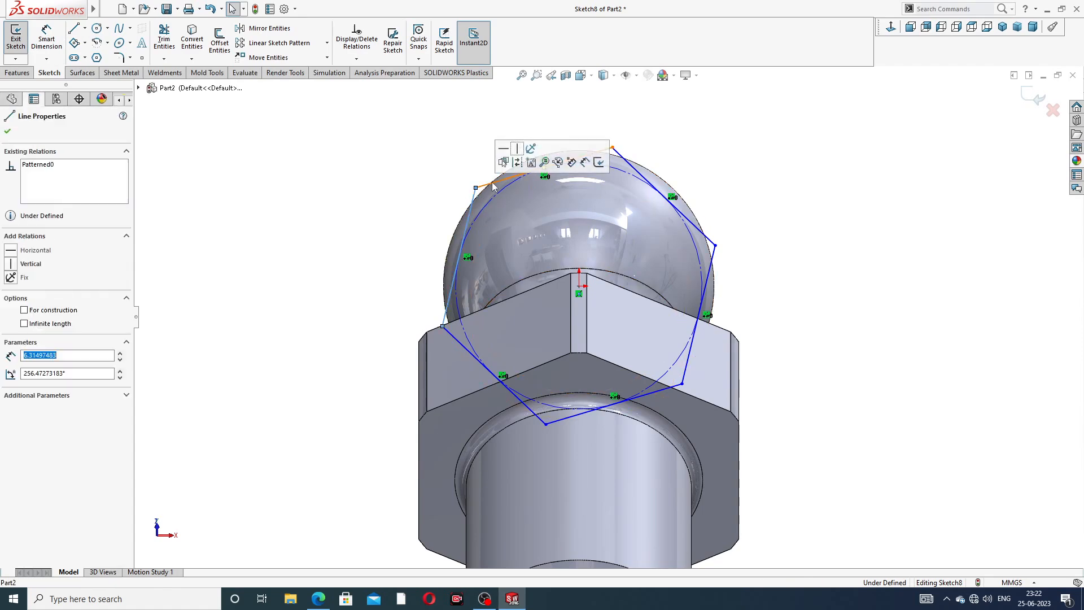
click(520, 149)
click(414, 150)
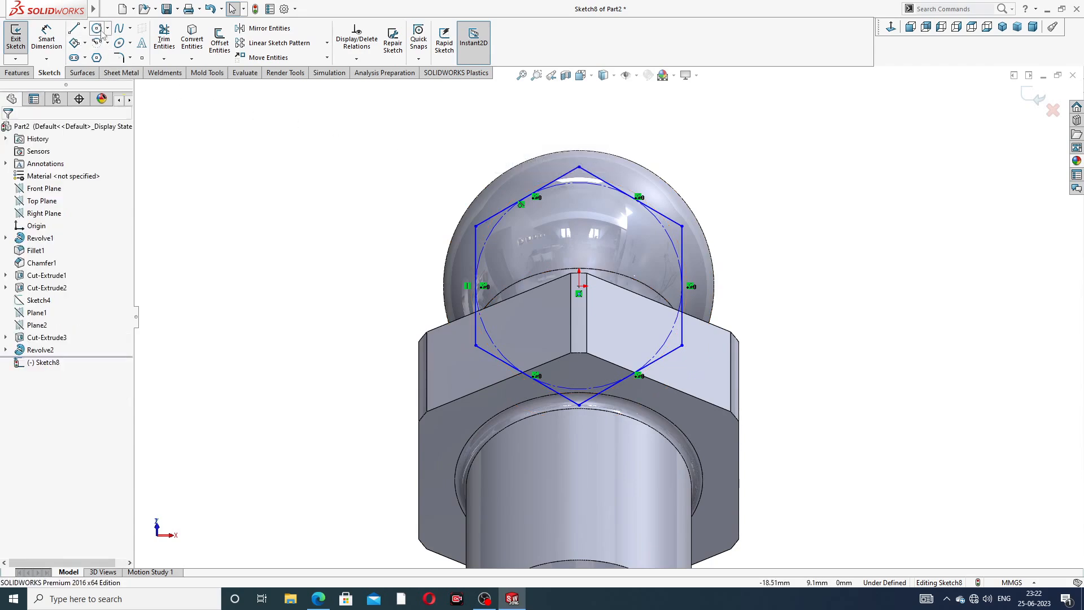
Sketch a circle about 13.7 mm in diameter around the hexagon, centred on the origin
click(97, 28)
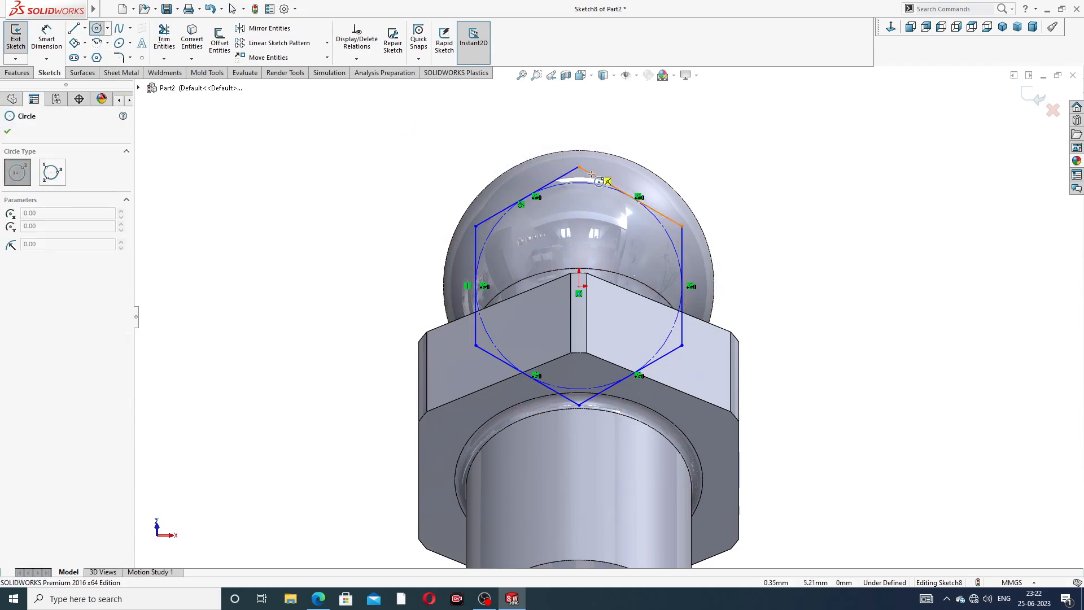
click(578, 286)
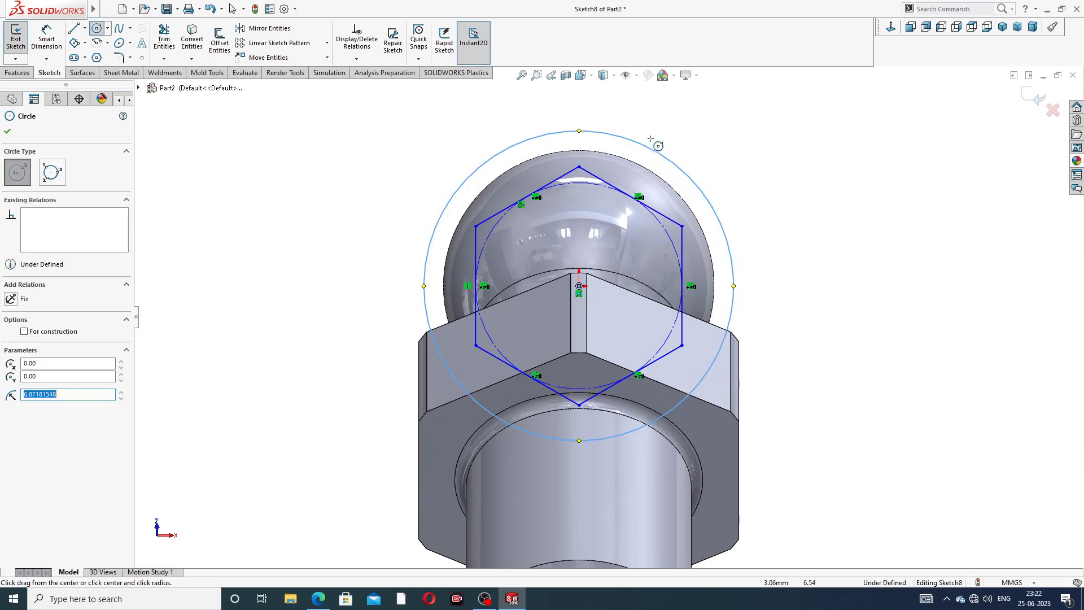
click(682, 154)
right_click(682, 153)
click(703, 162)
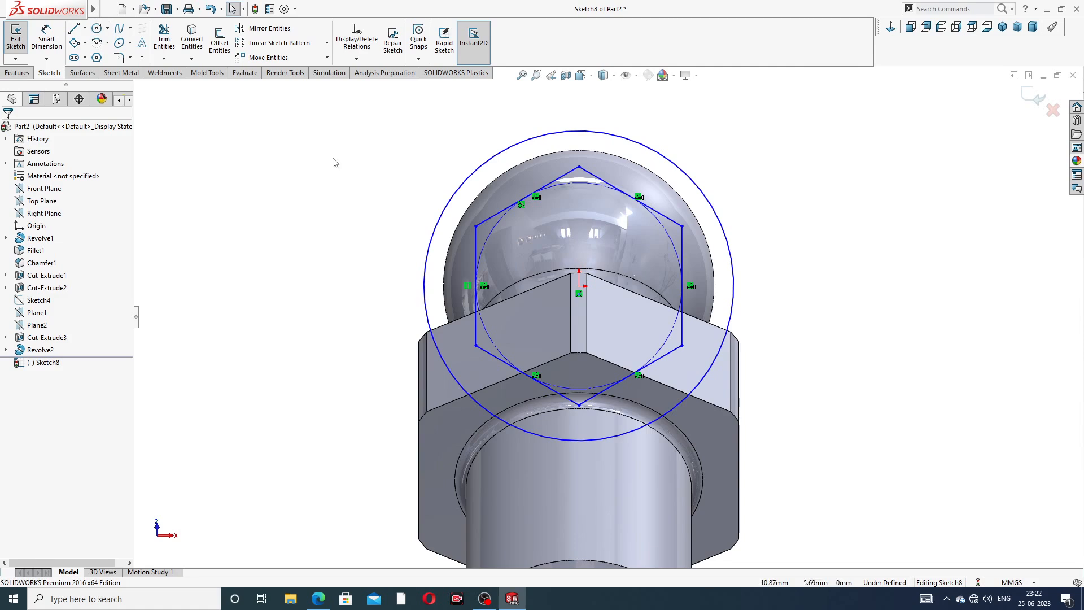
Dimension the hexagon's width across its two vertical sides to 9 mm, placing the dimension above the sketch
click(476, 226)
click(682, 226)
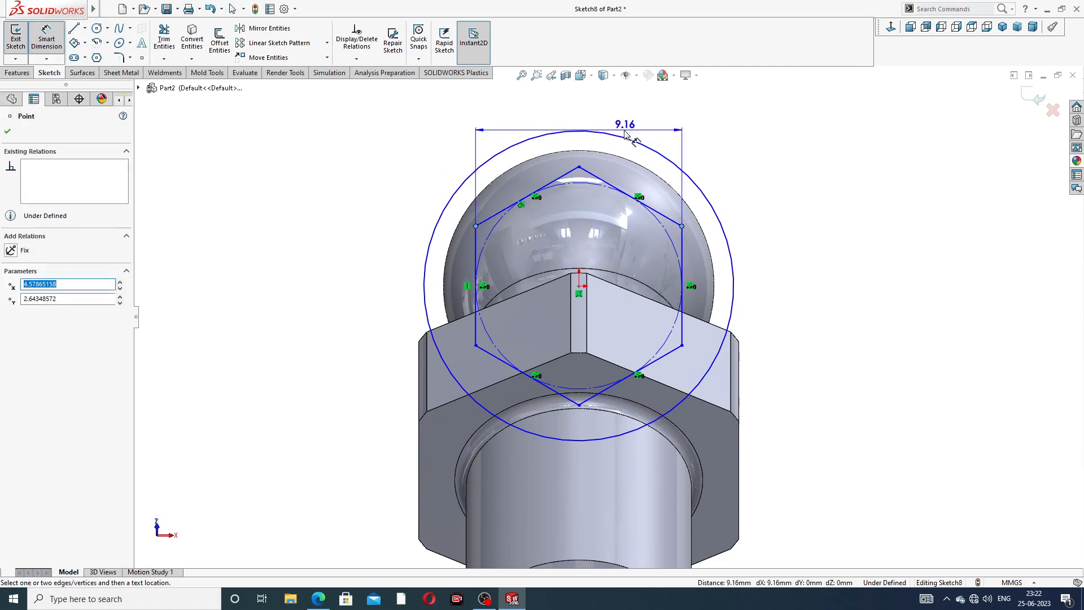
click(621, 120)
text(9)
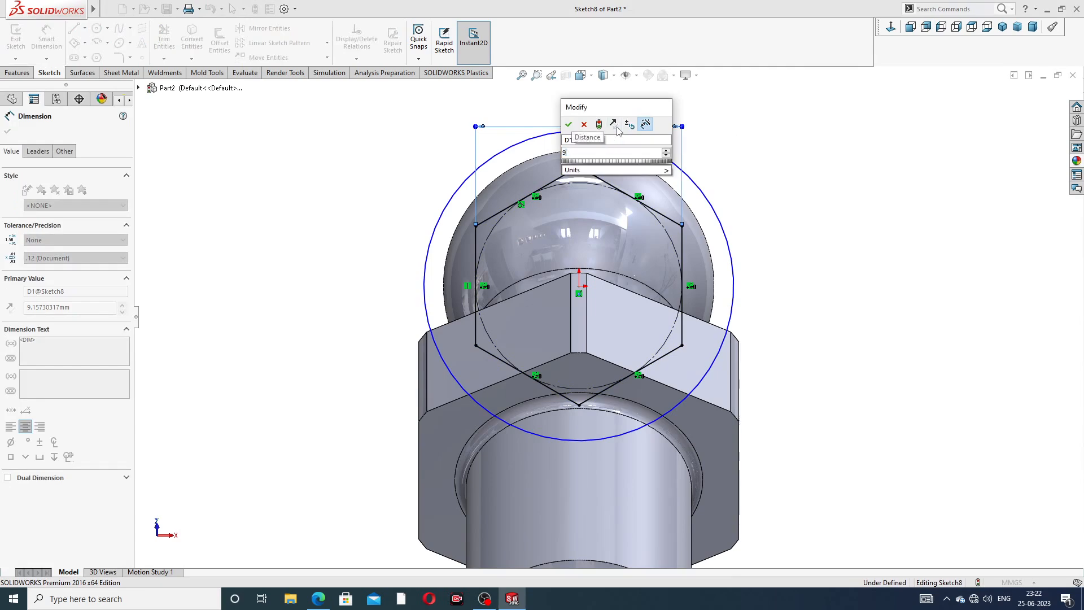
key(Return)
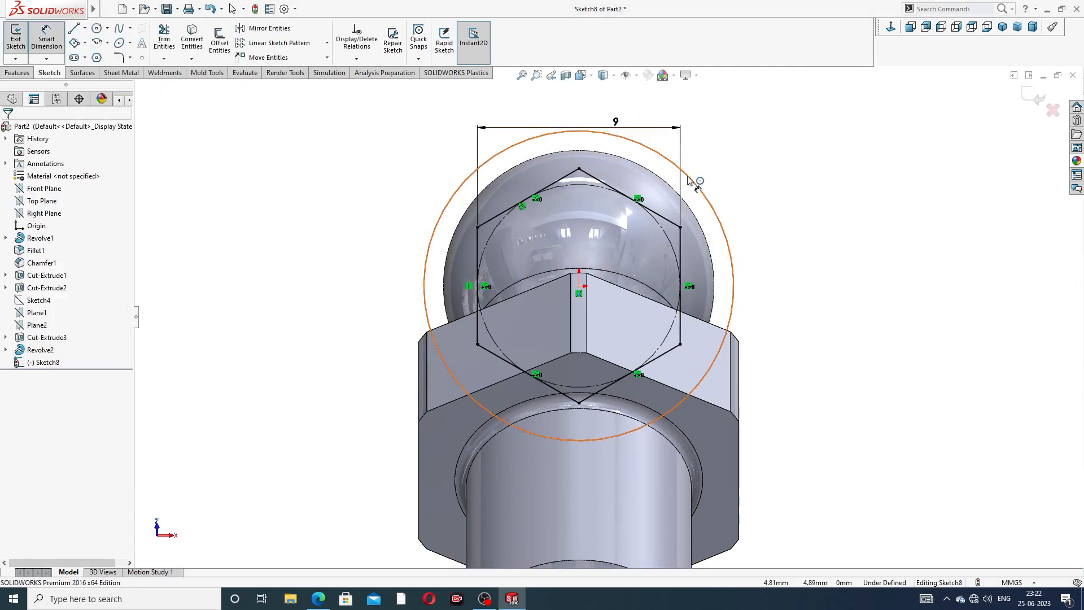
Dimension the outer circle's diameter to 11 mm and finish dimensioning
click(687, 182)
click(706, 149)
text(11)
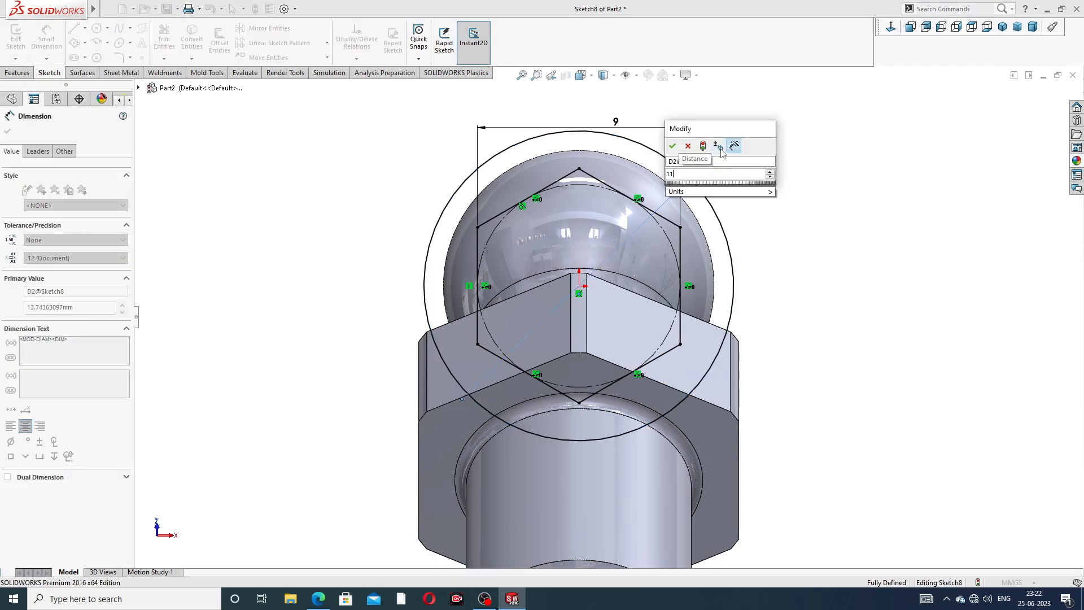
key(Return)
right_click(771, 135)
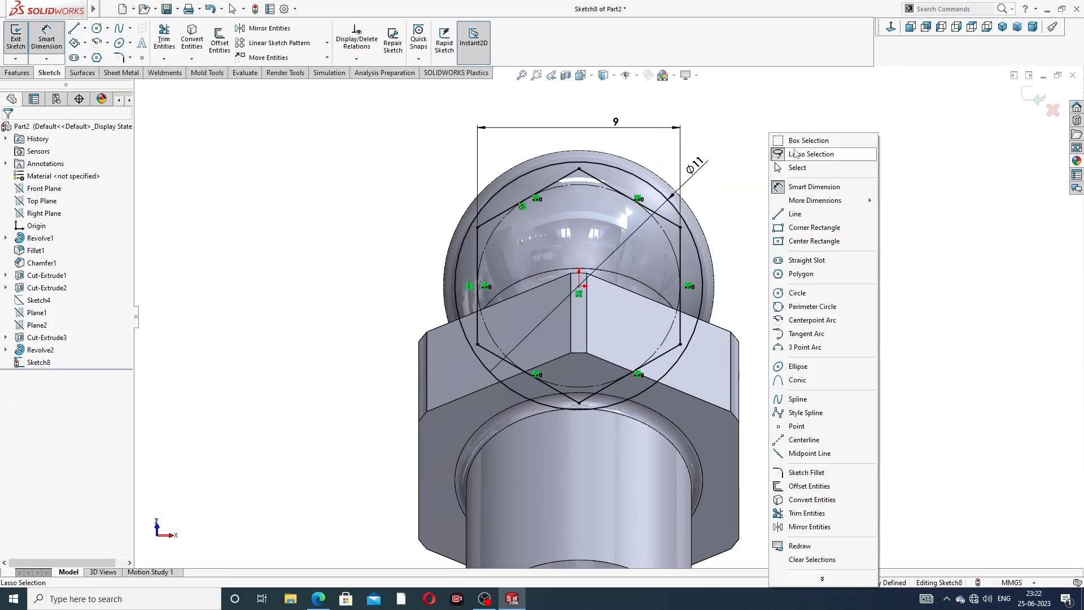
click(795, 153)
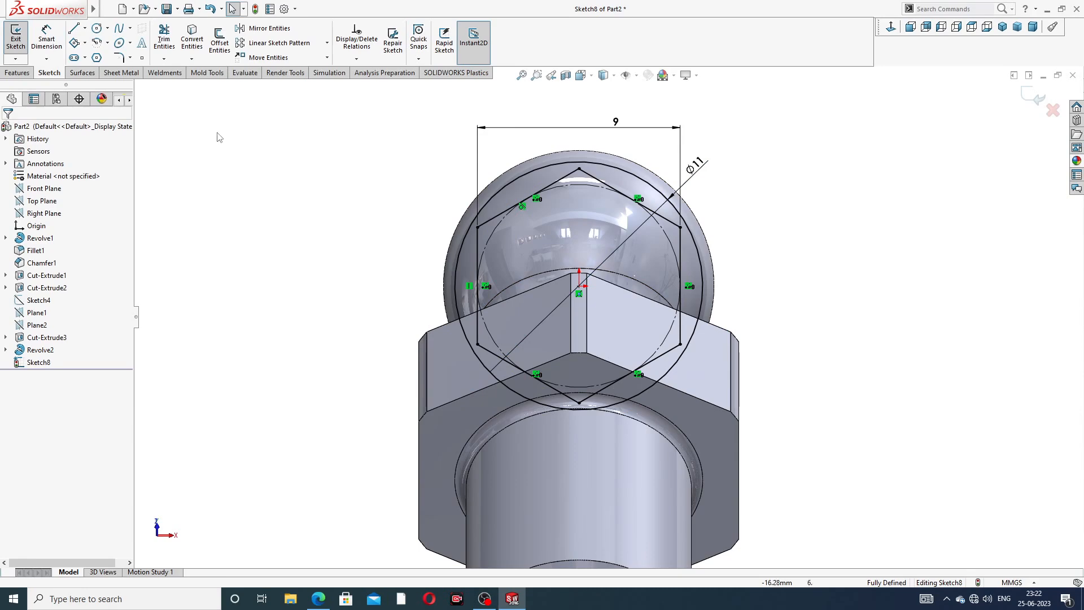
Try a 12 mm diameter on the outer circle, and set it back to 11 mm
double_click(695, 164)
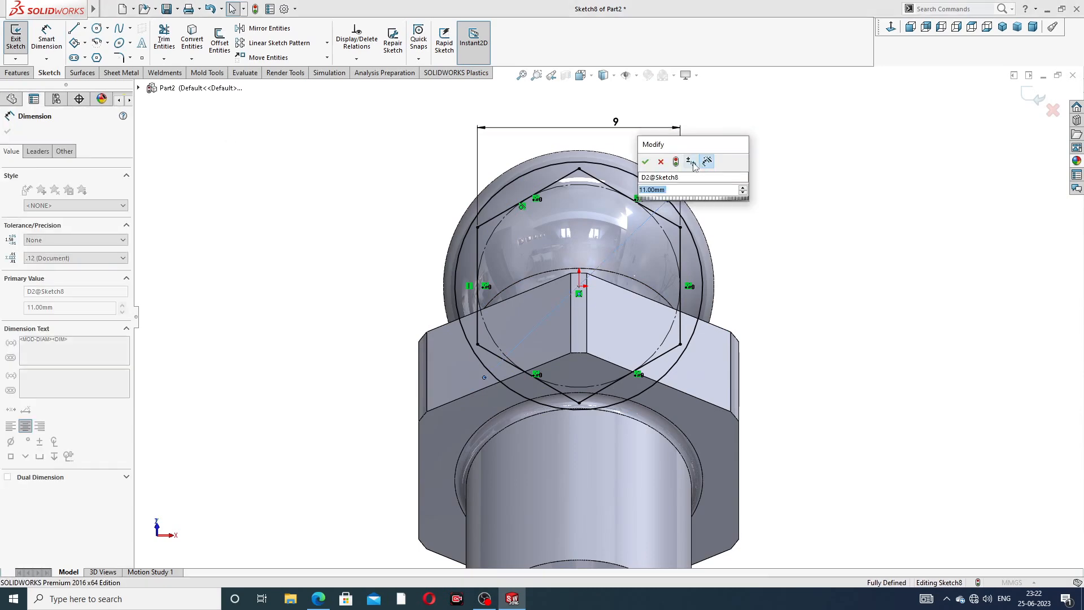
text(12)
key(Return)
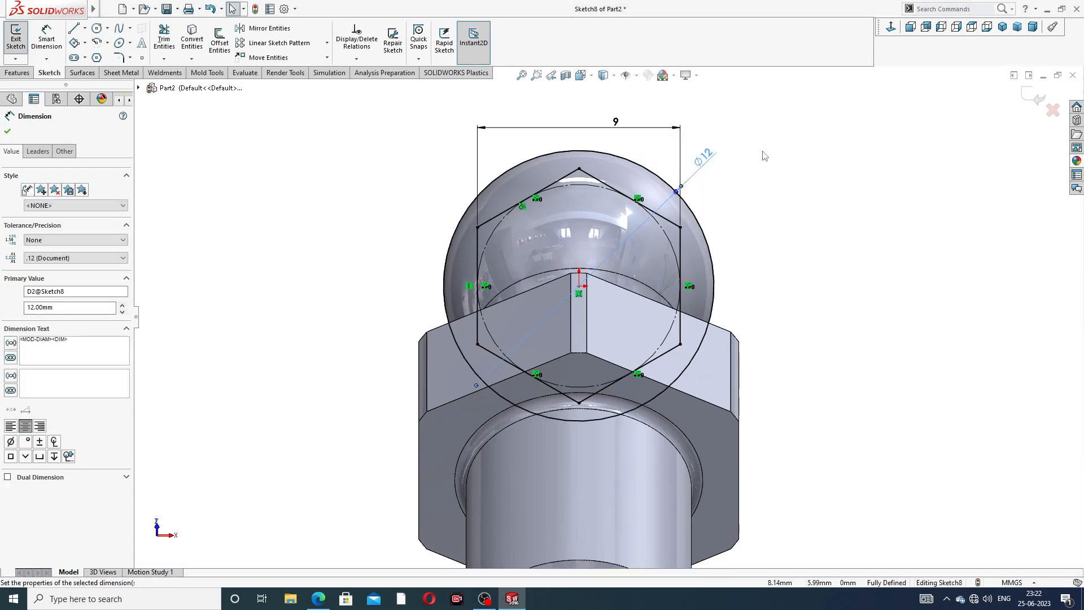
double_click(704, 156)
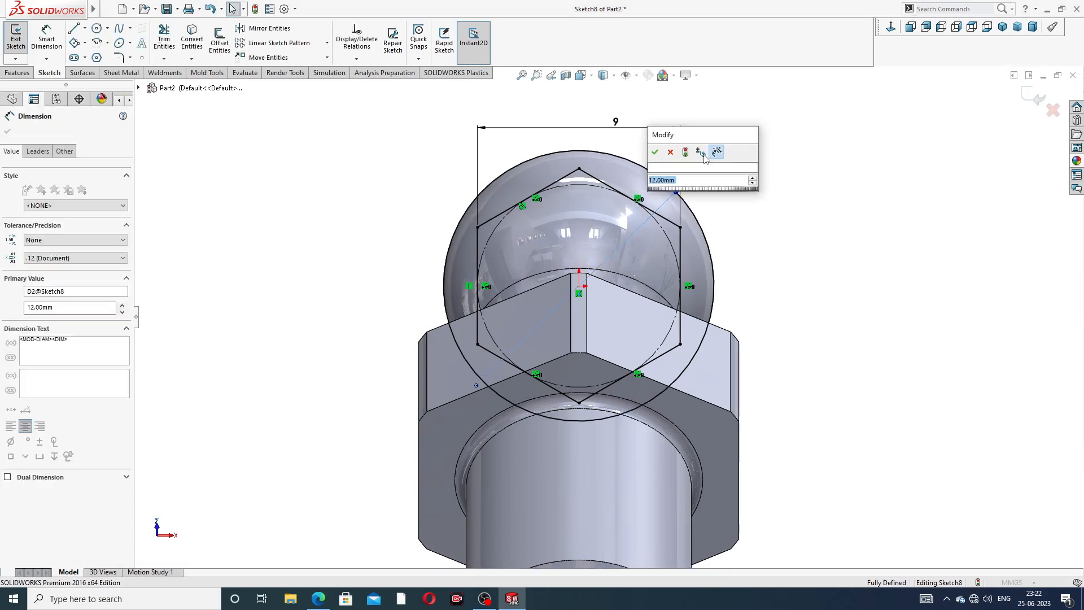
text(11)
key(Return)
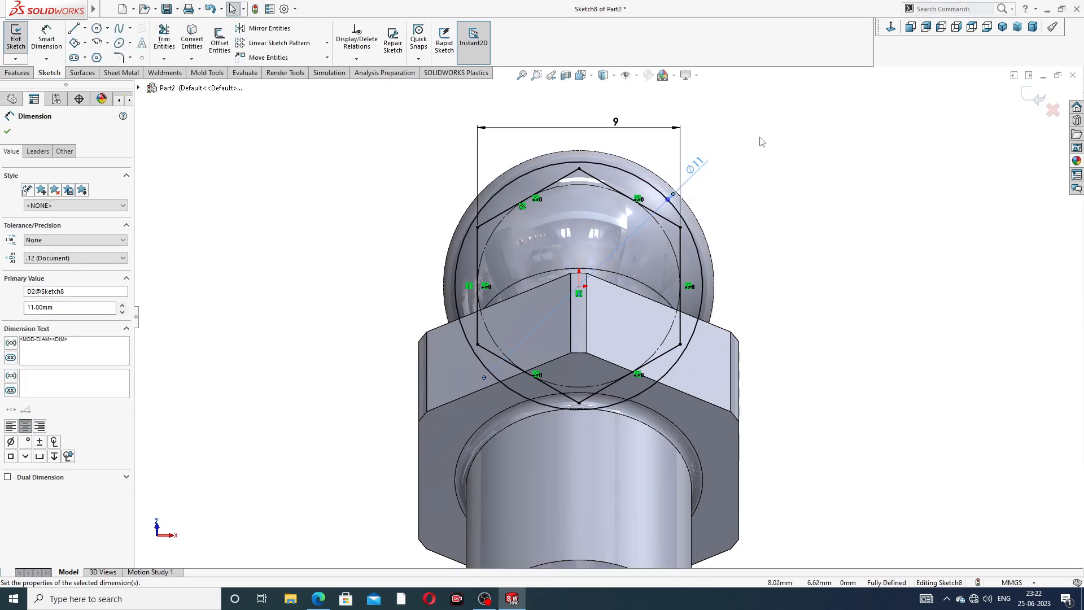
right_click(761, 141)
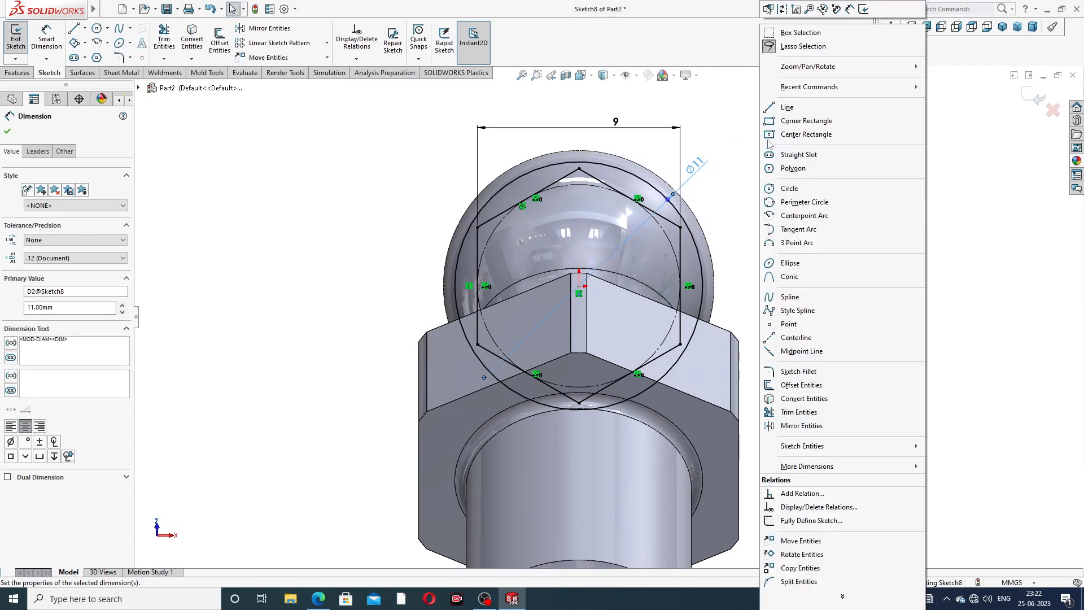
click(307, 145)
Cut the region between the hexagon and the circle 5 mm deep with a blind Extruded Cut through the branch's collar
click(17, 72)
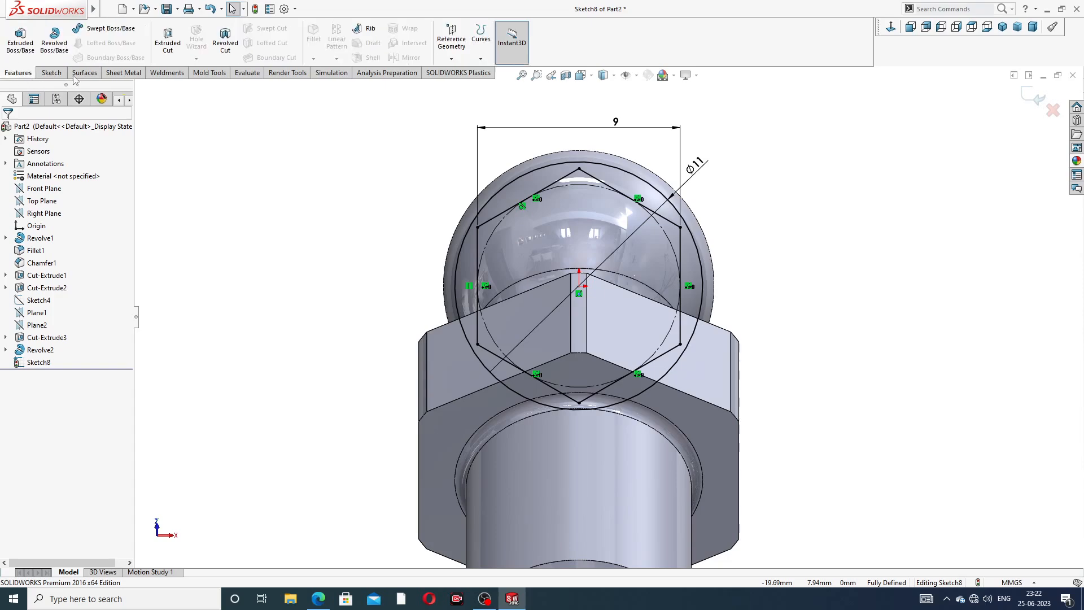
click(168, 40)
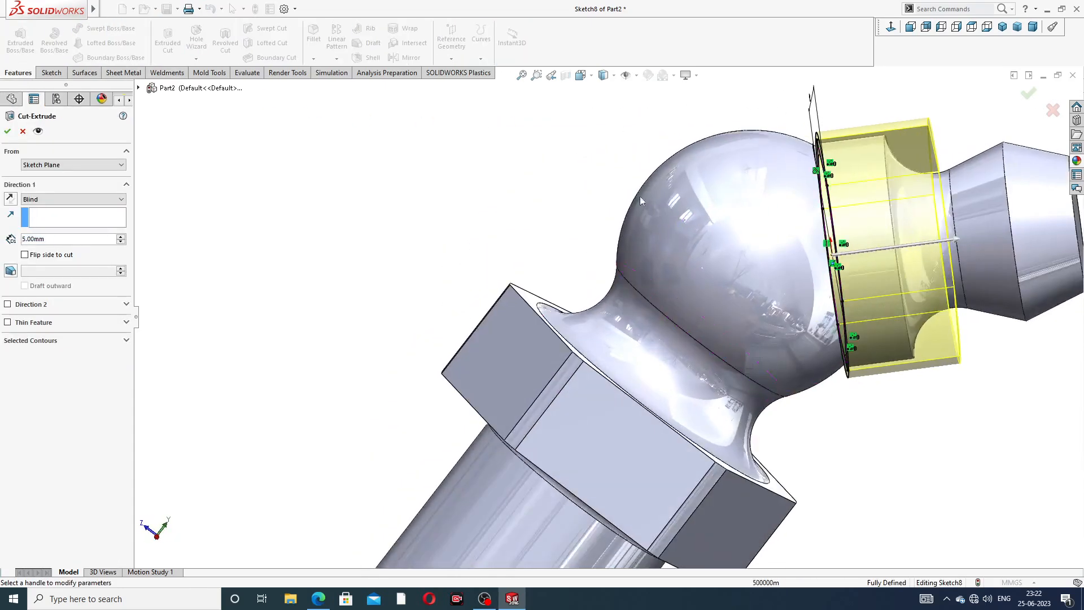
mouse_move(783, 203)
middle_down()
mouse_move(737, 224)
mouse_move(779, 213)
middle_up()
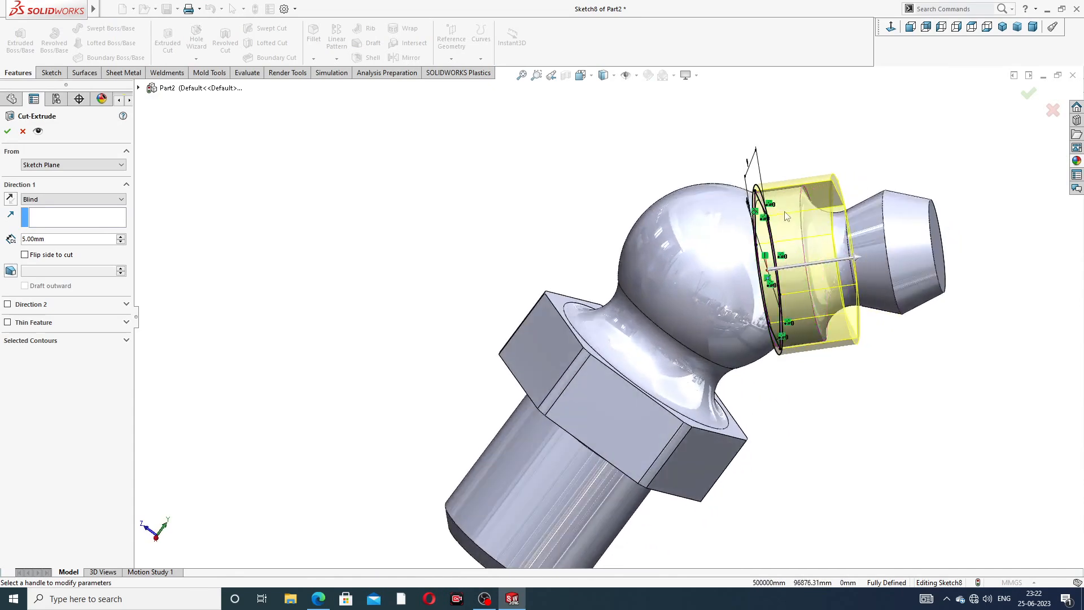
click(8, 132)
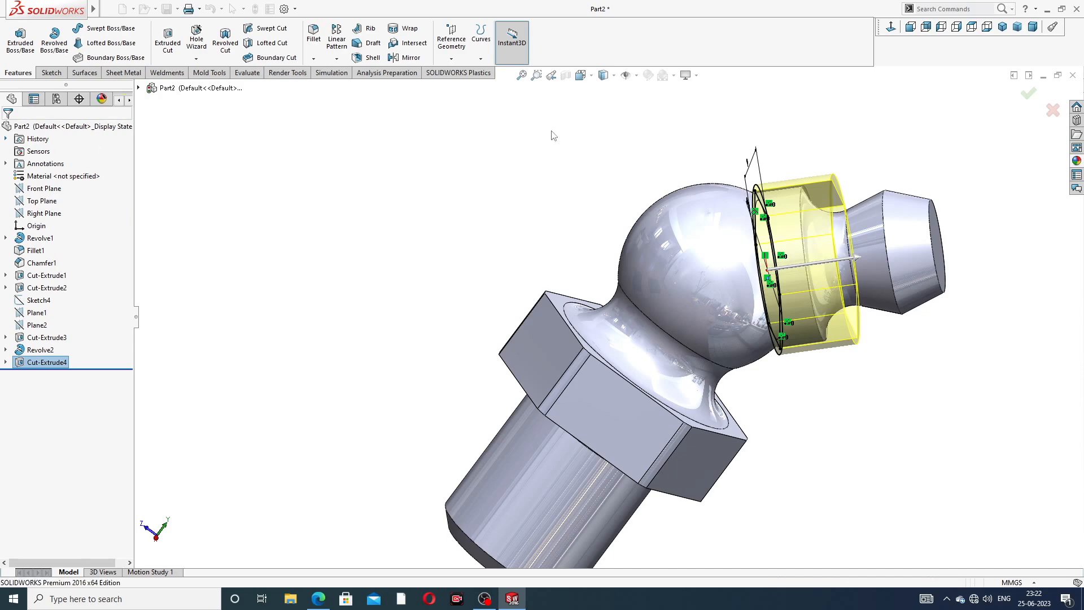
Start a sketch on the flat end face of the angled branch's tip and view it straight on
click(797, 129)
middle_drag(798, 130, 812, 209)
scroll(813, 210, down, 4)
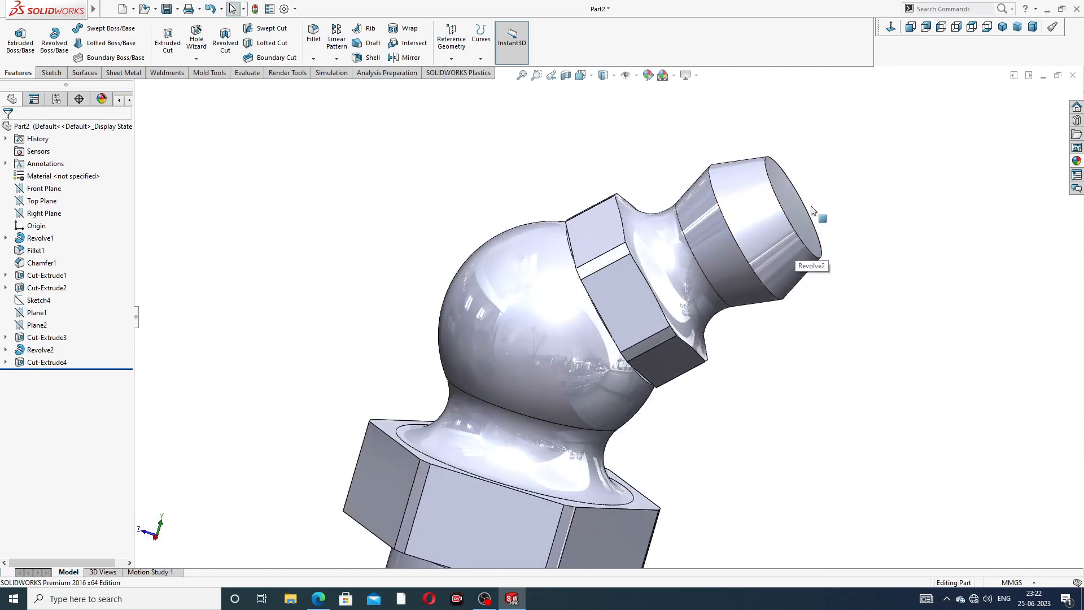
click(800, 208)
click(859, 164)
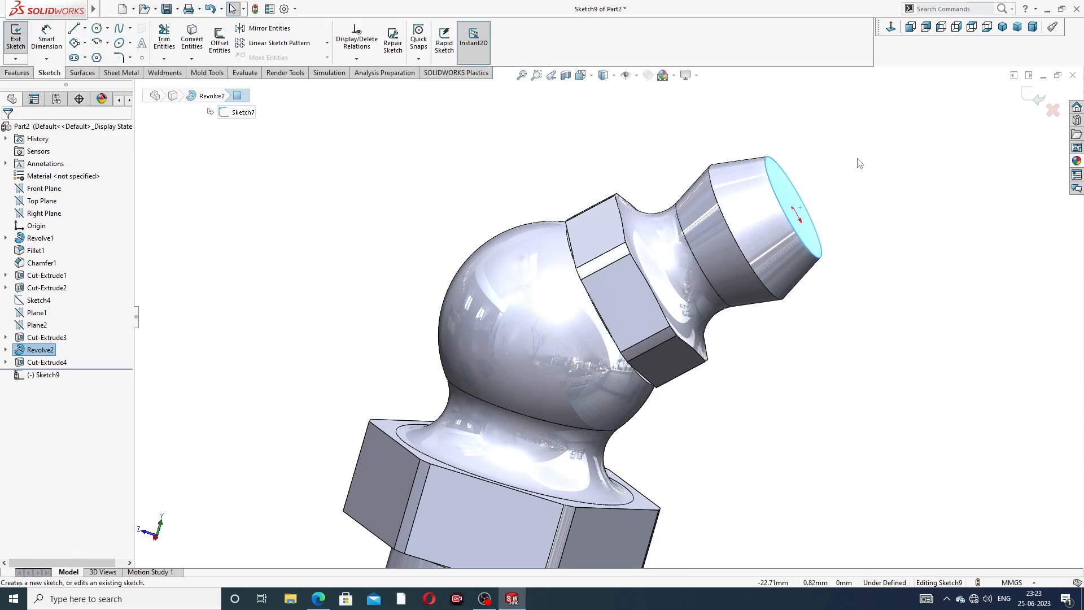
click(892, 27)
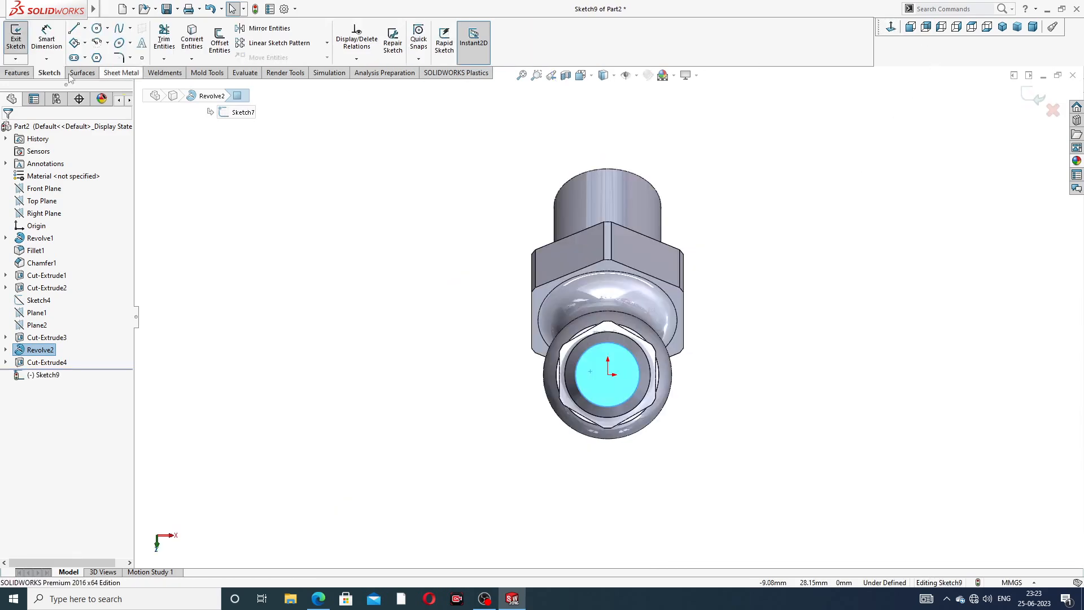
Sketch a circle about 3 mm in diameter on the branch's end face, centred on the origin
click(97, 29)
scroll(616, 373, down, 3)
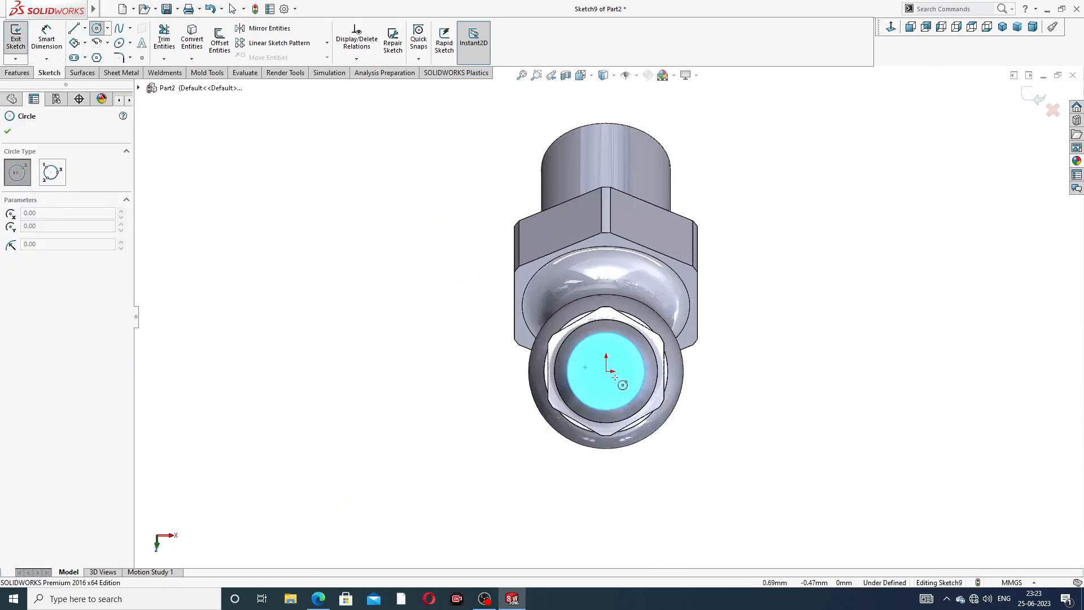
click(601, 361)
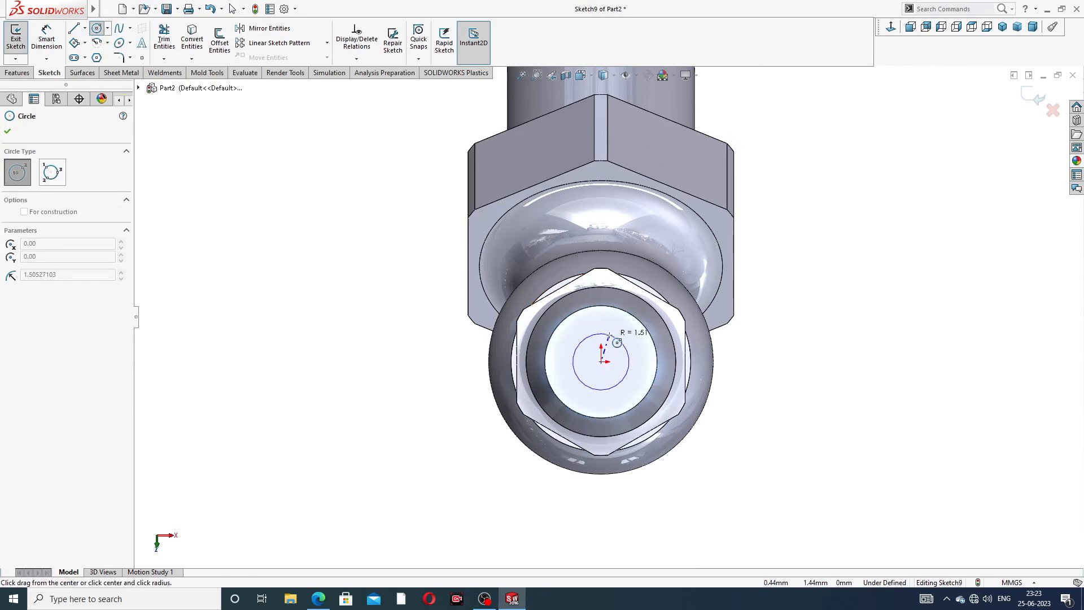
click(600, 334)
right_click(746, 291)
click(770, 295)
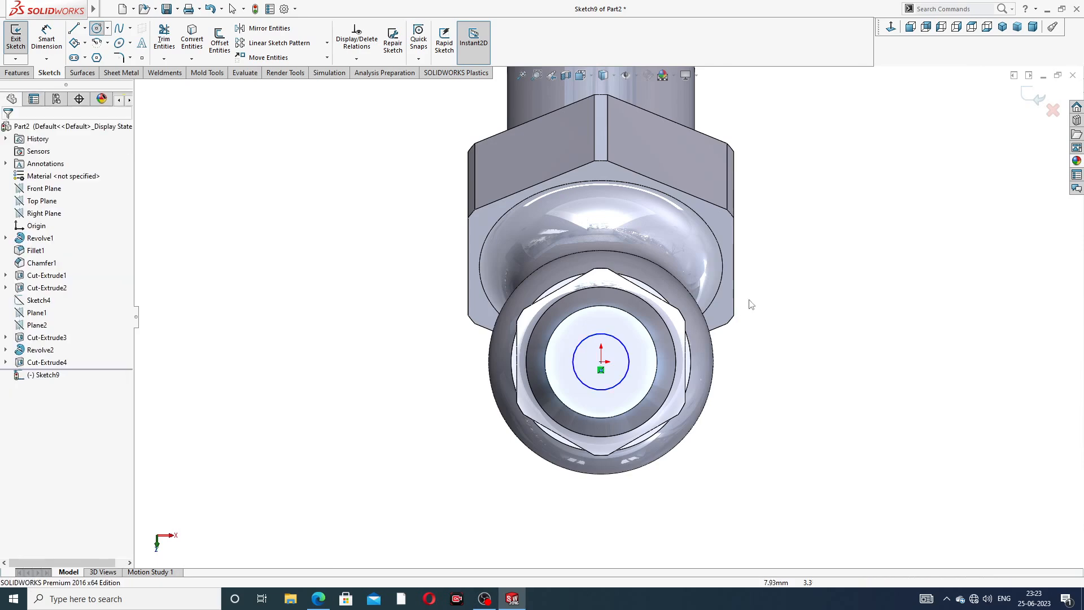
Check the bore in the PDF drawing in the browser, and dimension the circle's diameter to 3 mm in SolidWorks
click(319, 598)
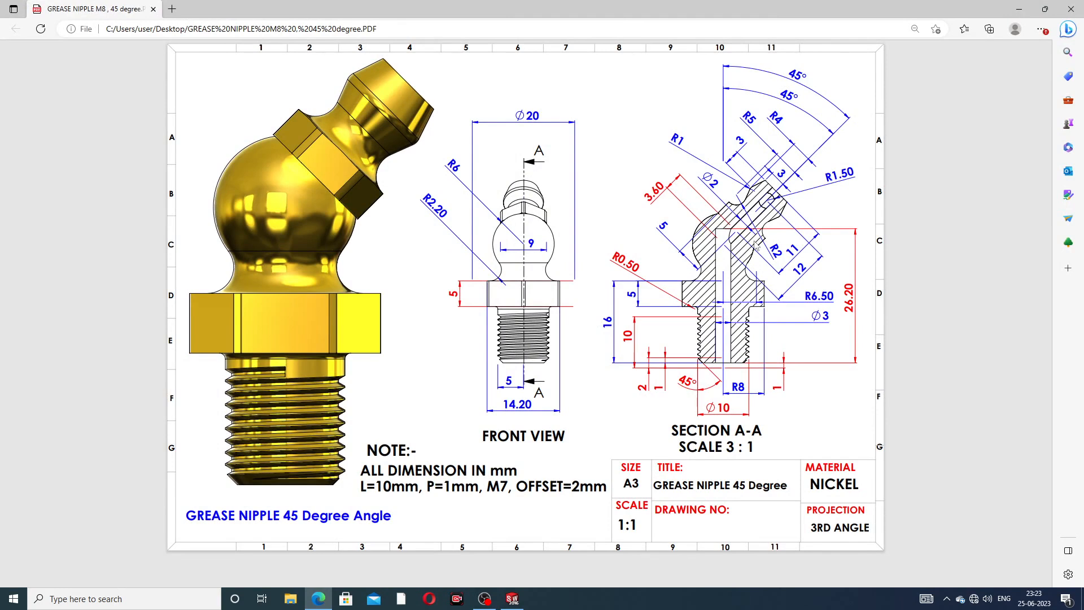
click(319, 598)
click(46, 38)
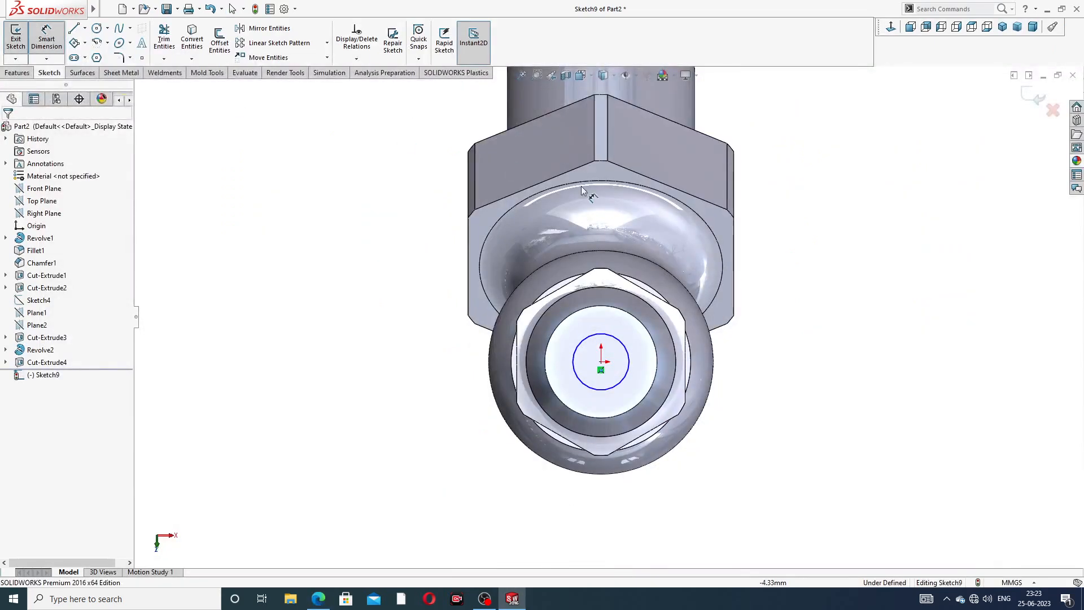
click(625, 347)
click(773, 314)
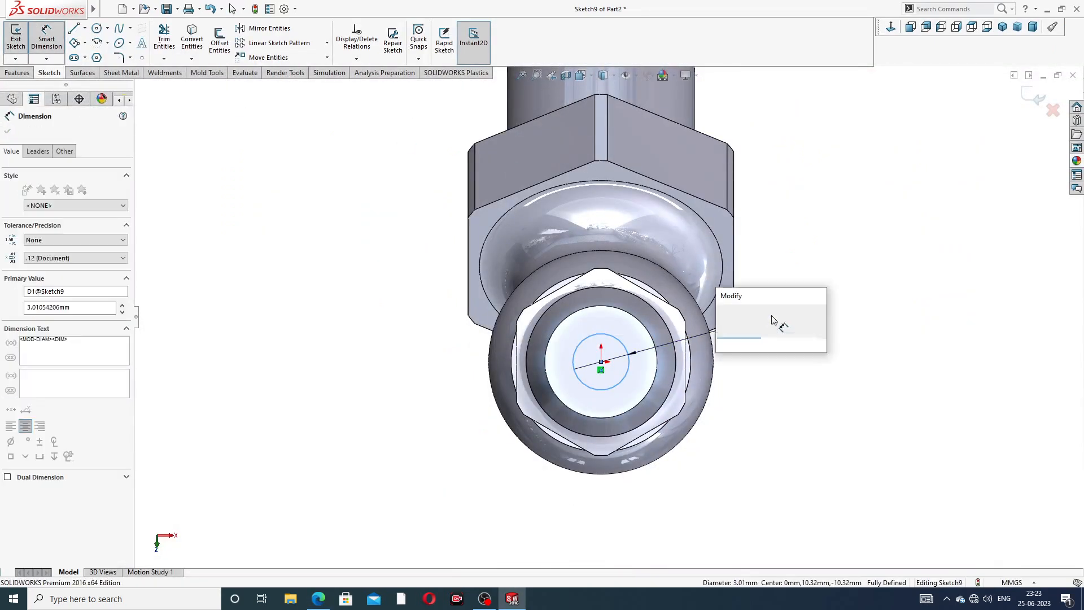
text(3)
key(Return)
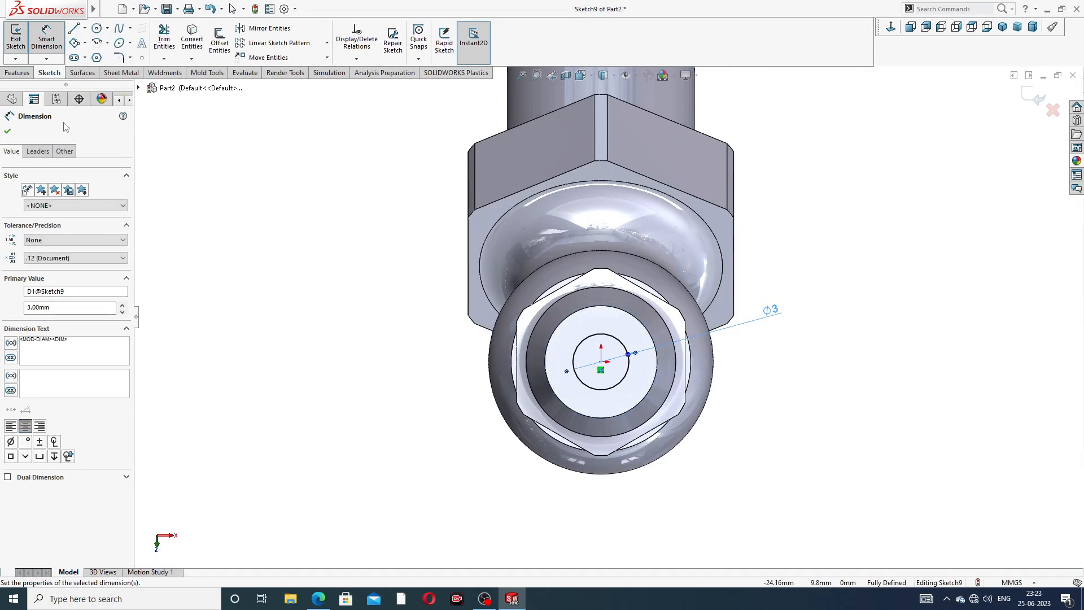
click(9, 130)
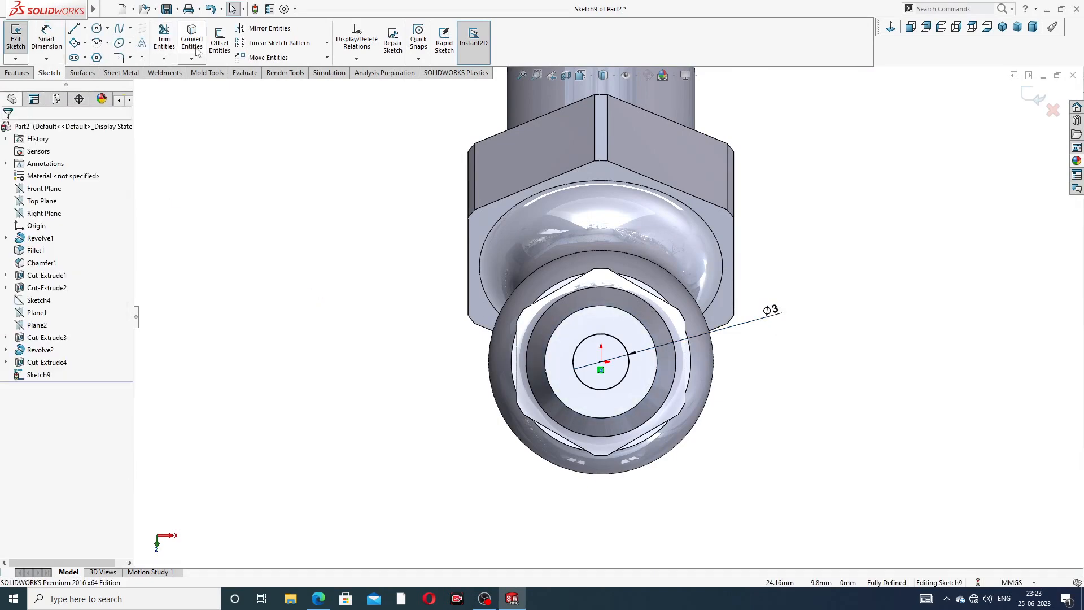
Cut the 3 mm circle with an Extruded Cut ending Up To Surface at the main bore's cylindrical wall
click(17, 72)
click(167, 40)
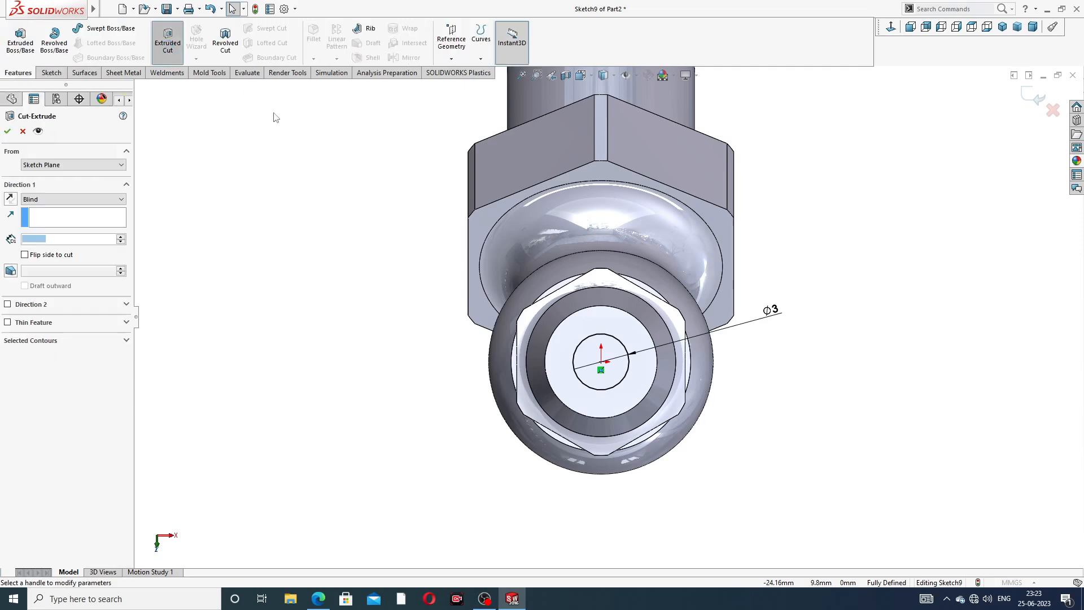
middle_drag(362, 184, 542, 153)
scroll(364, 191, up, 1)
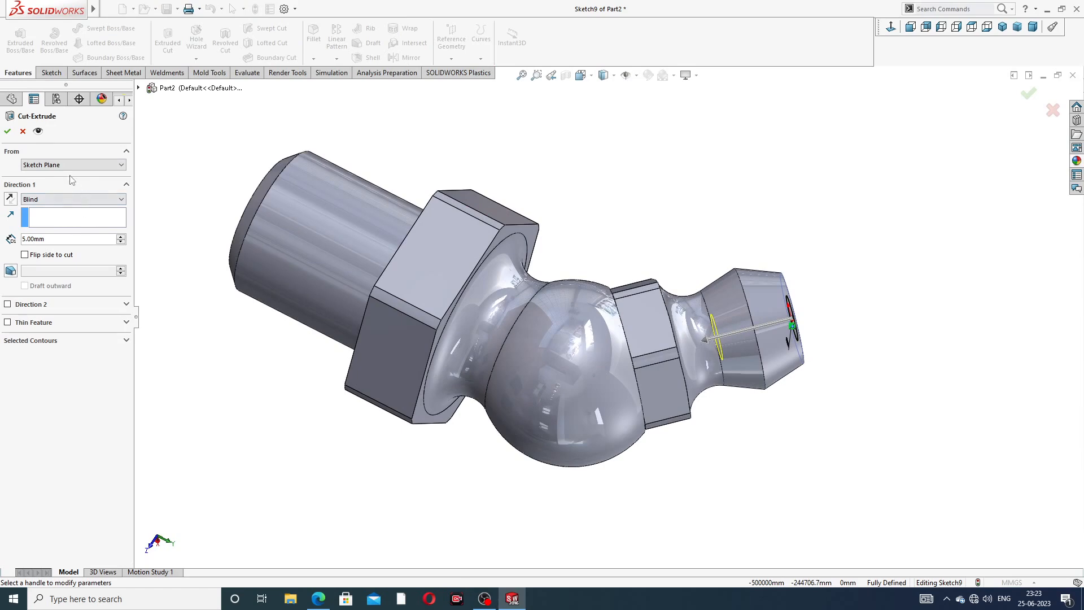
click(58, 199)
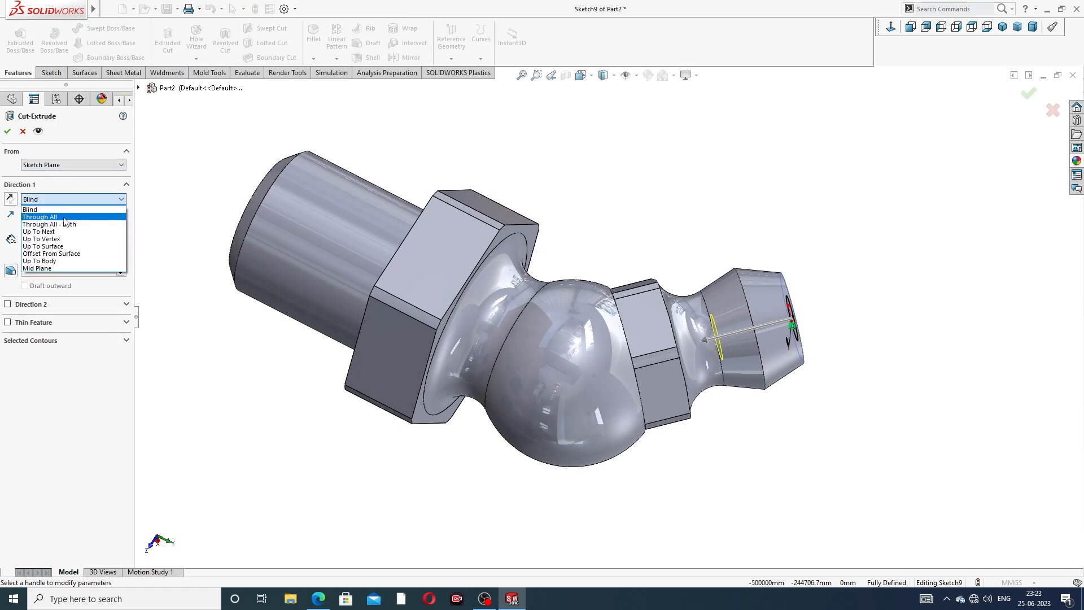
click(70, 246)
middle_drag(445, 208, 604, 198)
middle_drag(425, 234, 468, 274)
scroll(432, 280, down, 2)
scroll(432, 280, down, 3)
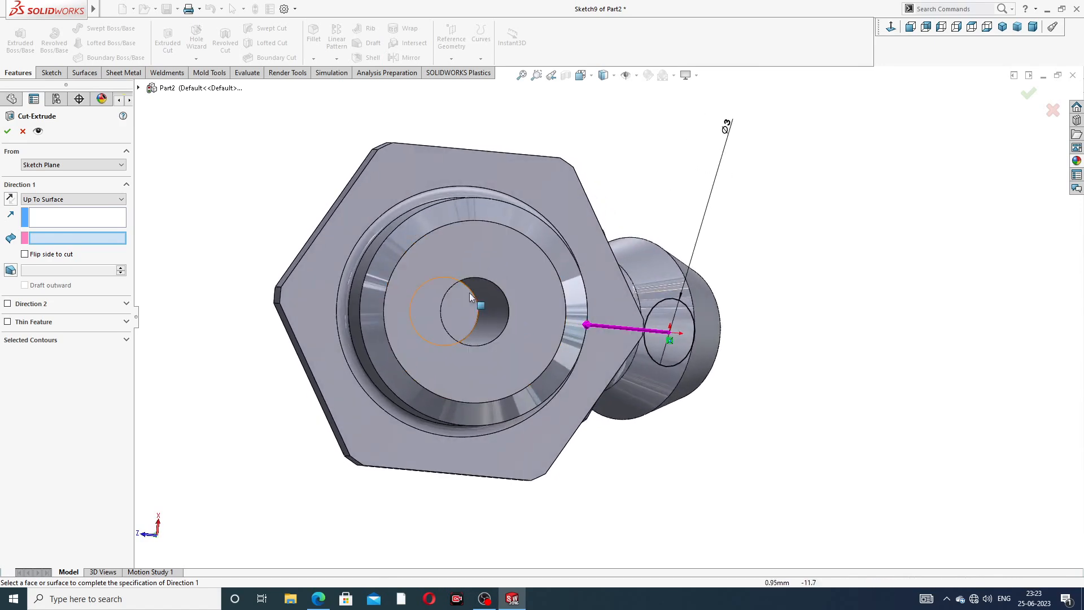
middle_drag(476, 300, 510, 301)
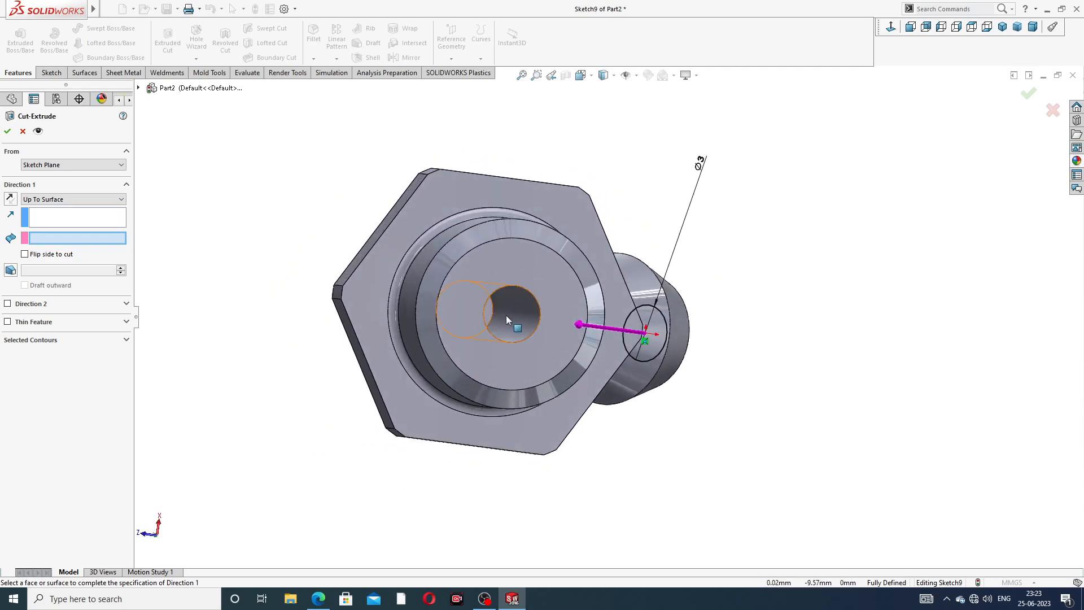
click(506, 315)
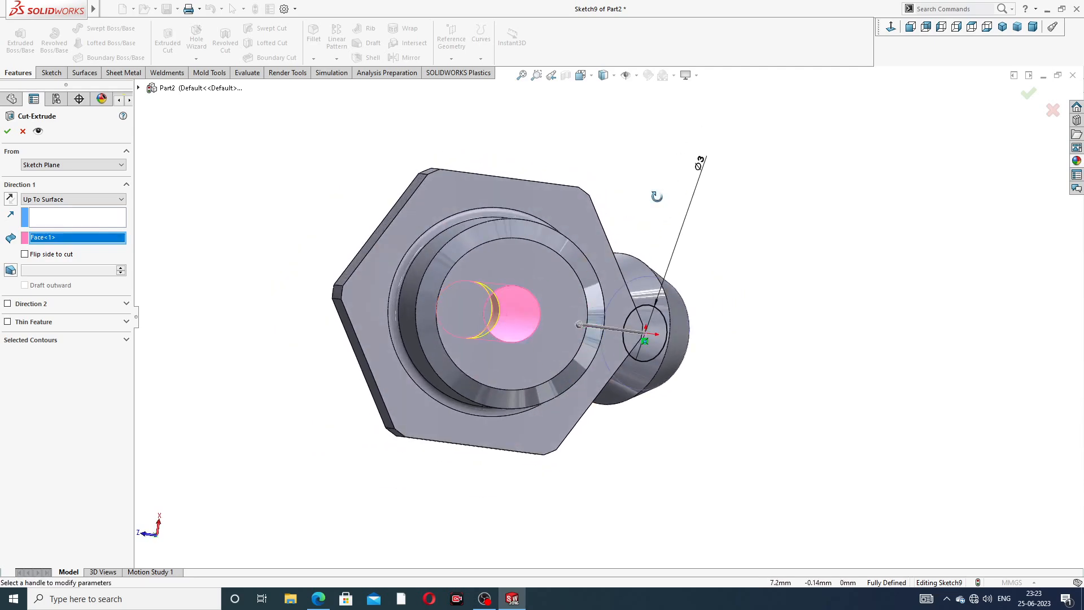
middle_drag(657, 197, 653, 198)
click(1028, 94)
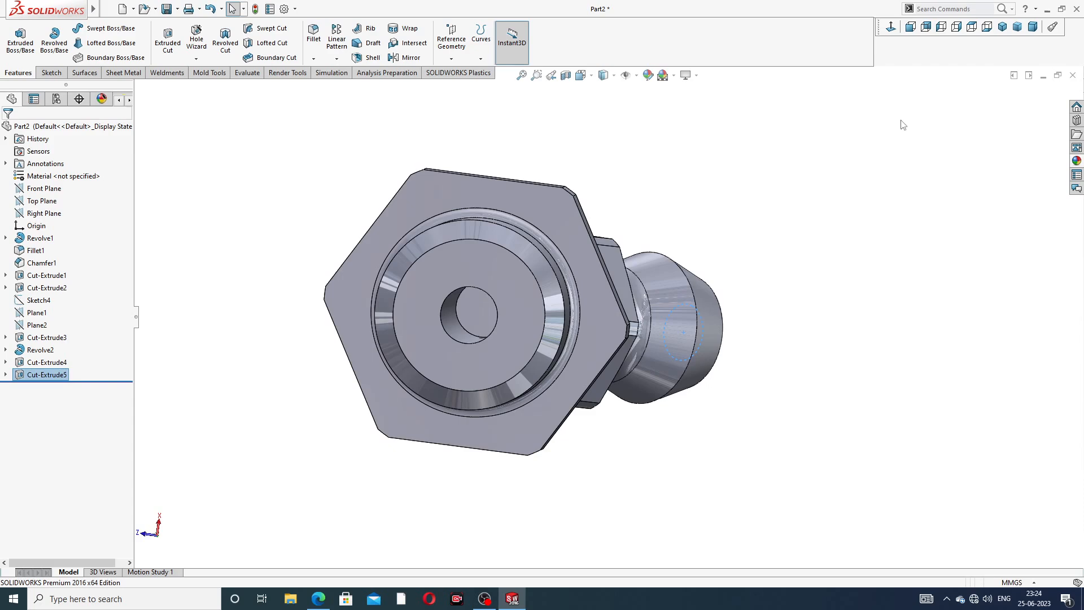
Inspect how the two bores meet in a section view on the Right Plane, and close the section without keeping it
click(737, 178)
scroll(693, 179, up, 3)
middle_drag(687, 184, 712, 260)
middle_drag(706, 201, 604, 245)
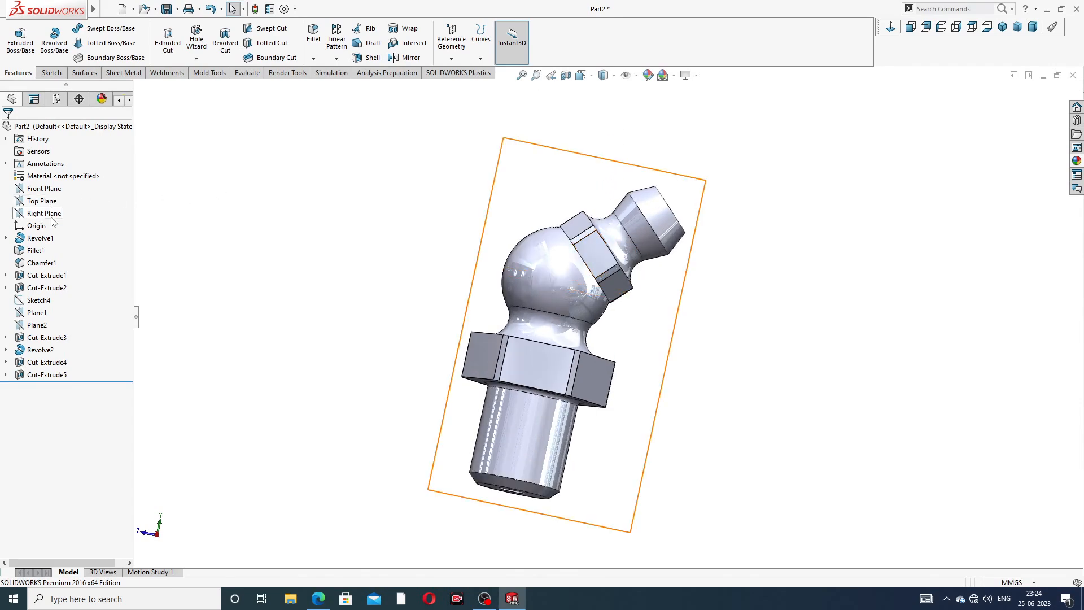
click(50, 215)
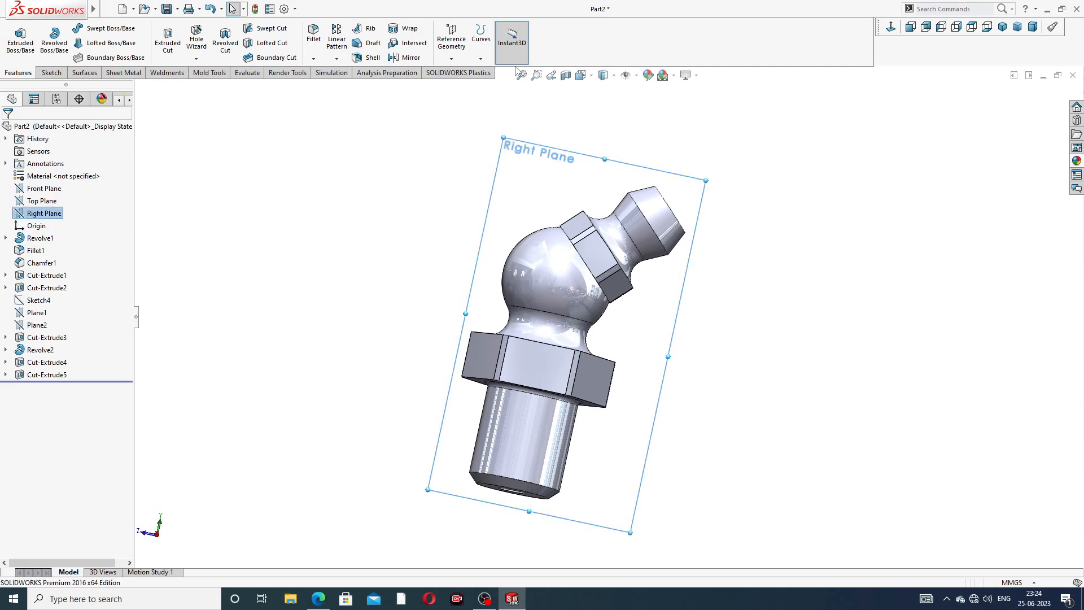
click(565, 76)
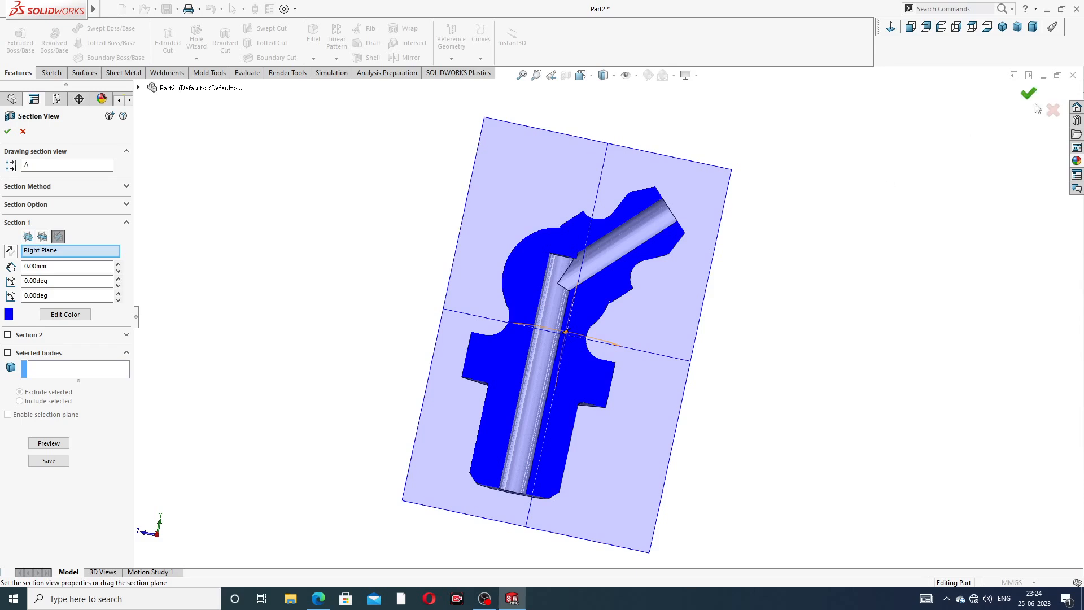
click(23, 132)
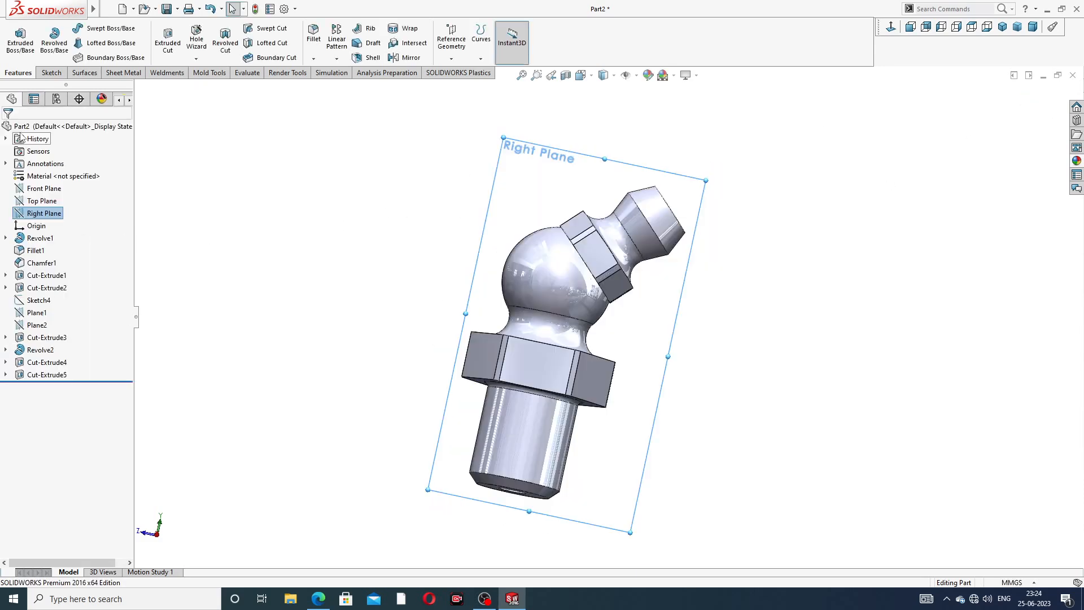
click(585, 109)
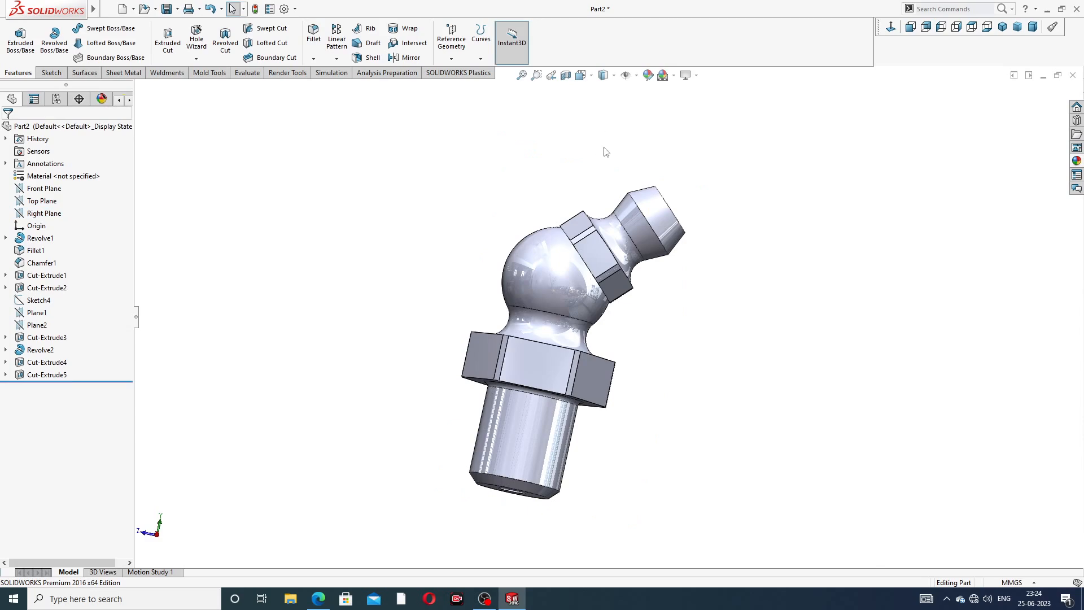
Select the Right Plane and orient the view normal to it
middle_drag(624, 201, 563, 211)
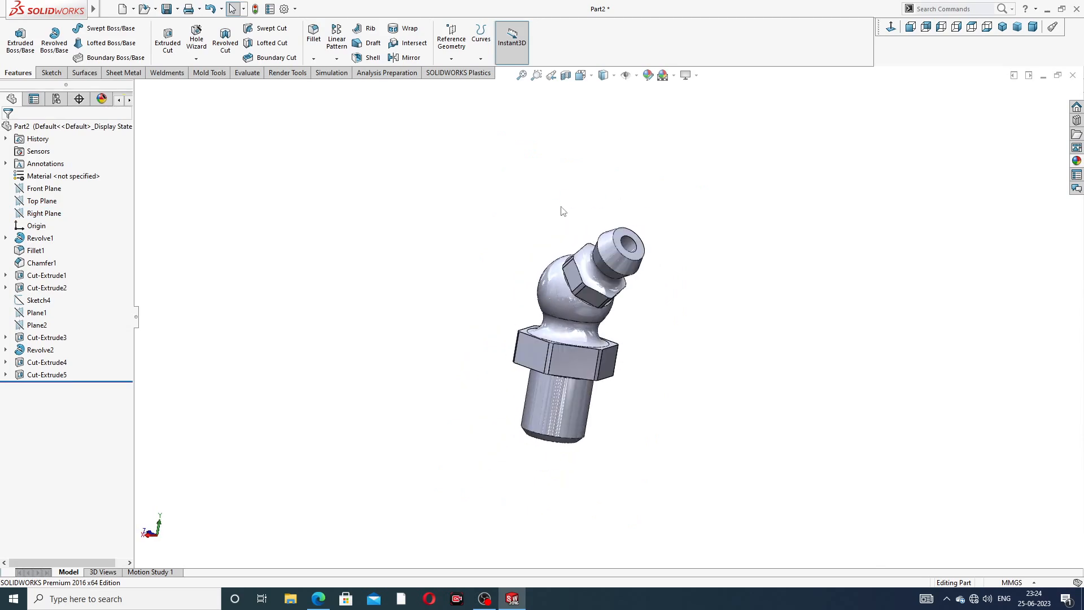
middle_drag(671, 184, 620, 260)
scroll(621, 263, down, 3)
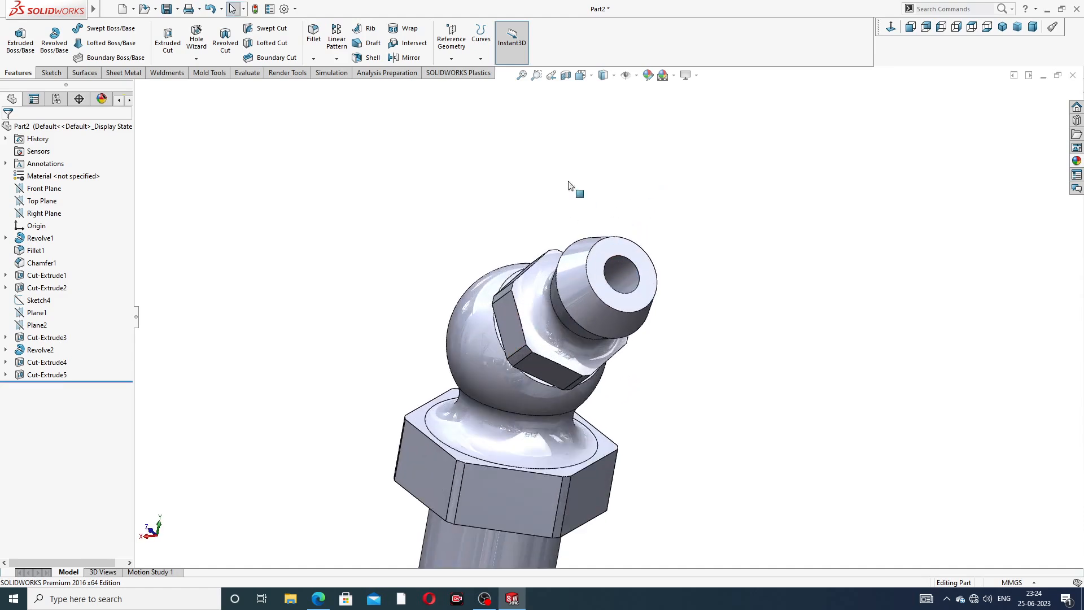
scroll(621, 207, up, 5)
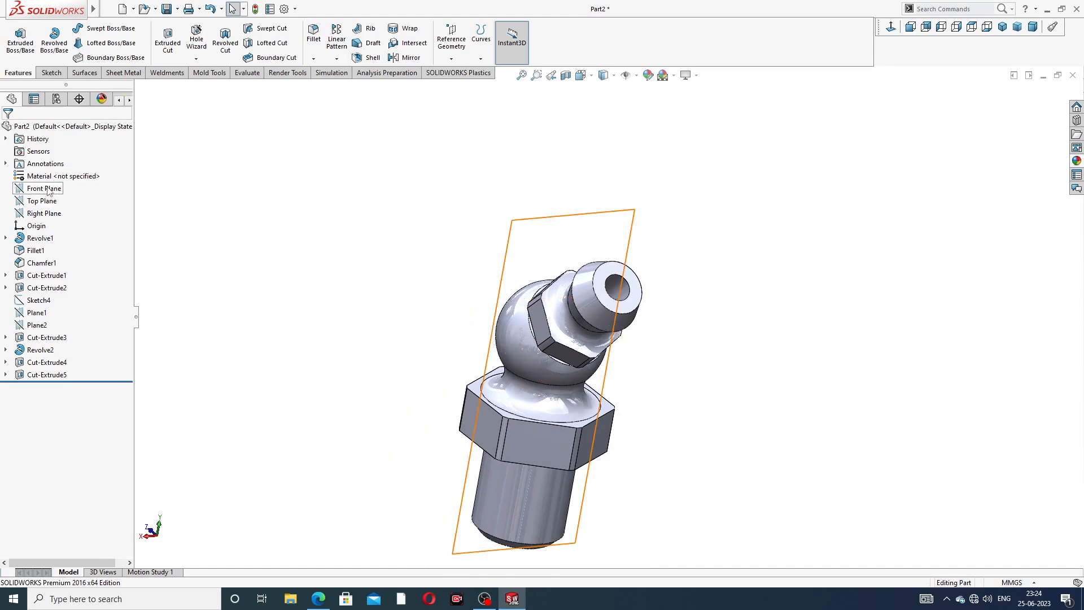
click(44, 213)
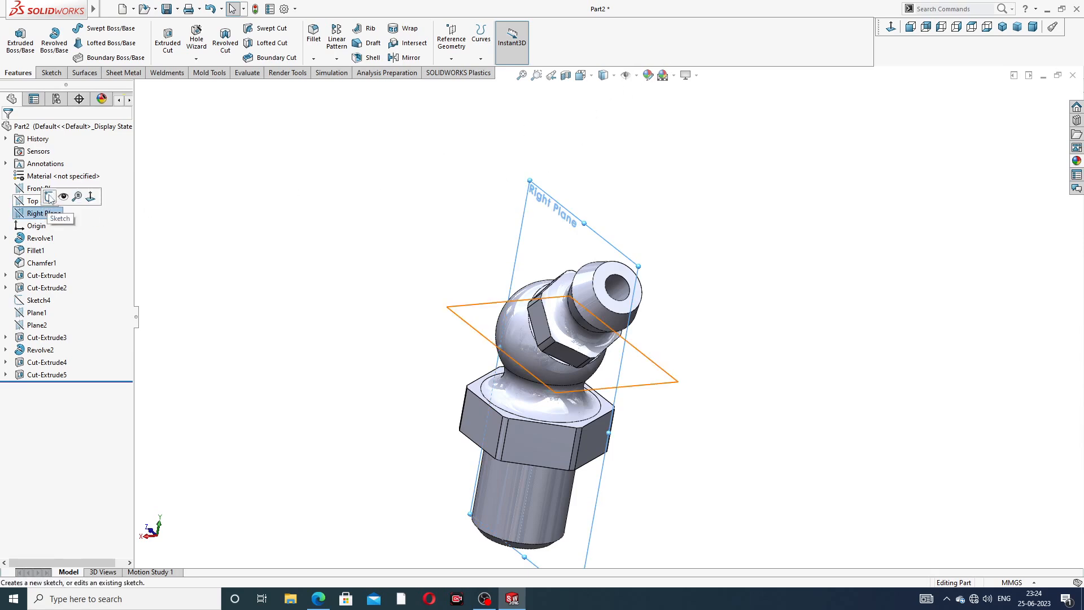
click(891, 27)
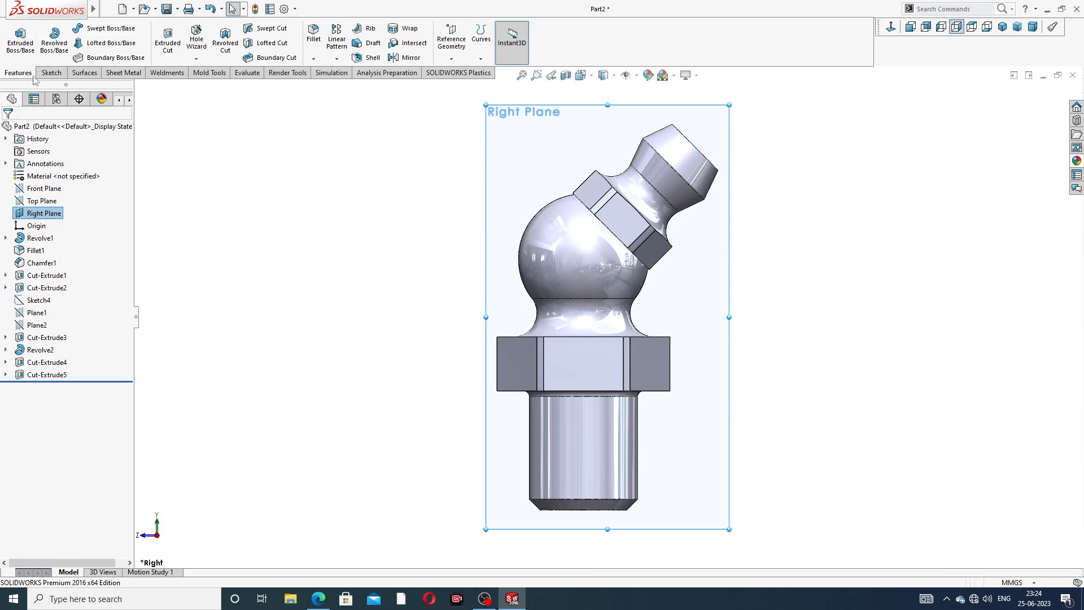
Sketch a centerline about 13 mm long at 45 degrees on the Right Plane, from the origin along the angled branch's axis
click(51, 73)
click(85, 28)
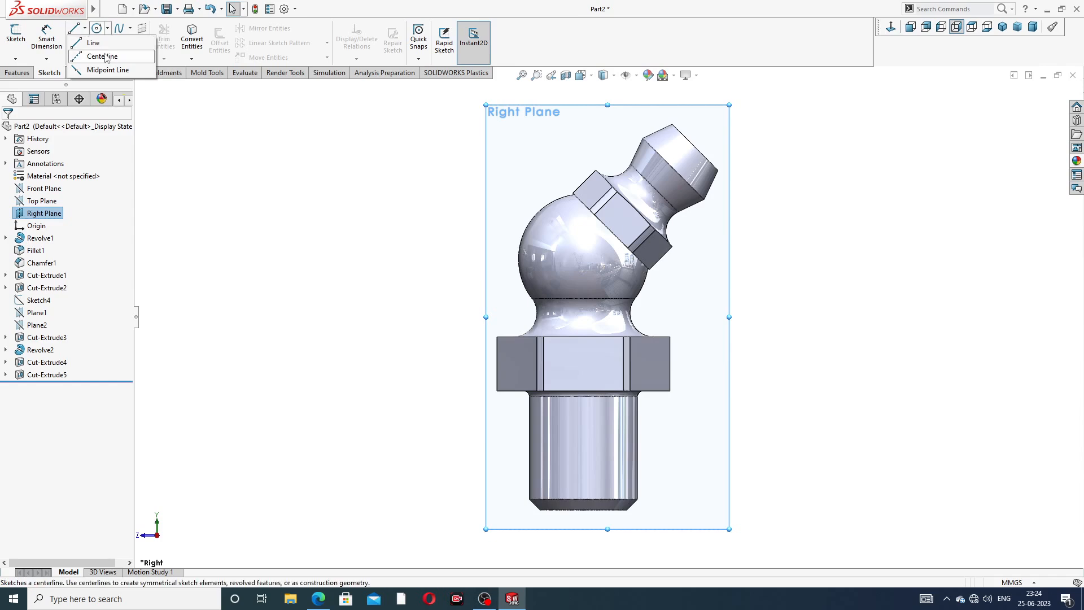
click(102, 55)
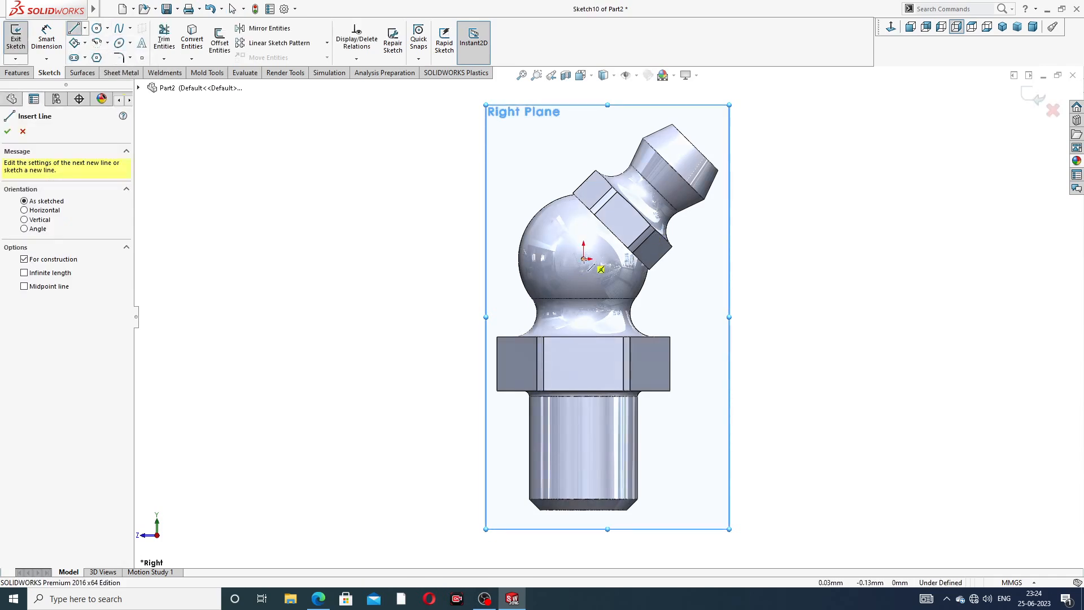
click(584, 257)
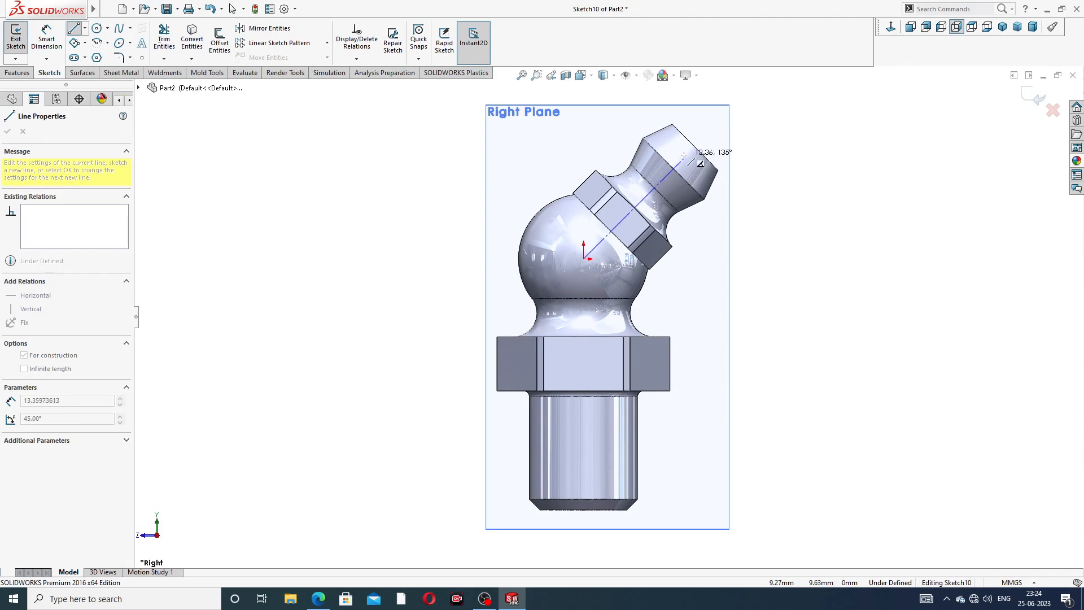
scroll(684, 155, down, 3)
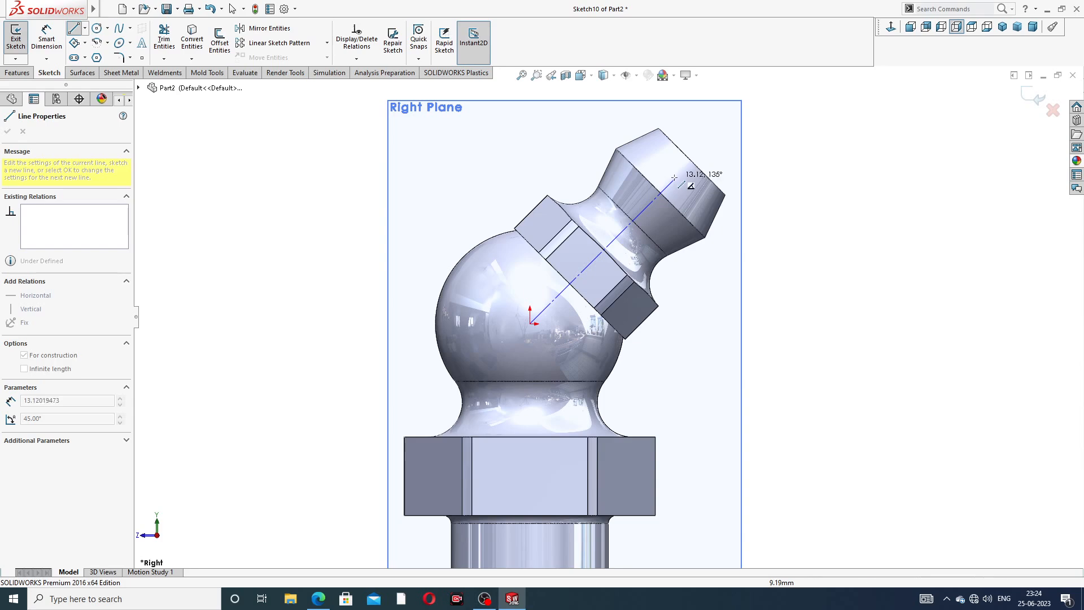
click(674, 177)
right_click(725, 148)
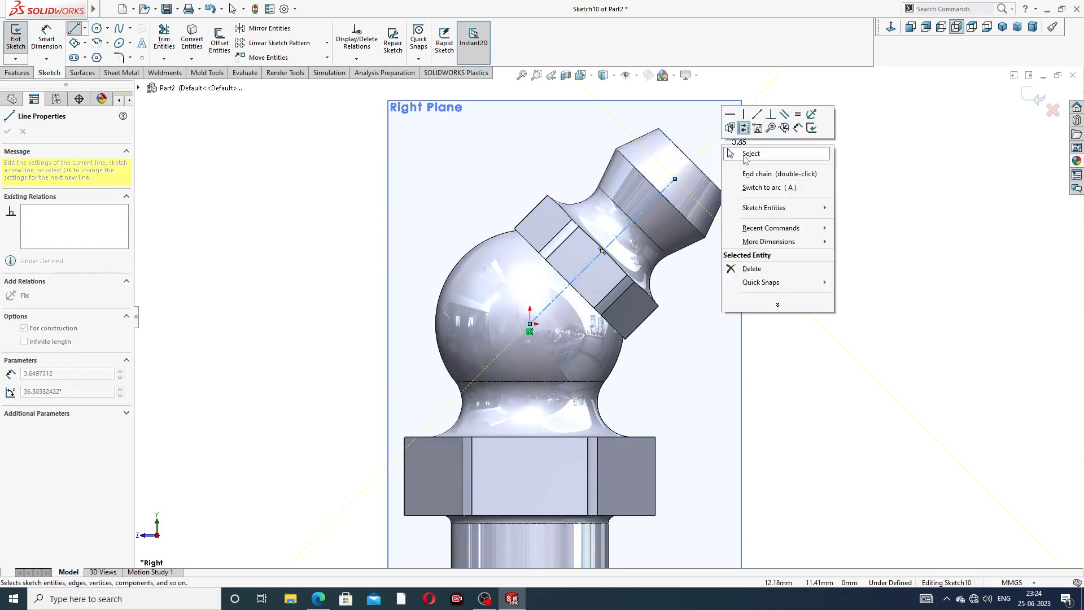
click(745, 154)
Sketch a circle about 1.95 mm in diameter centred on the centerline's outer end inside the branch's tip
scroll(649, 174, down, 3)
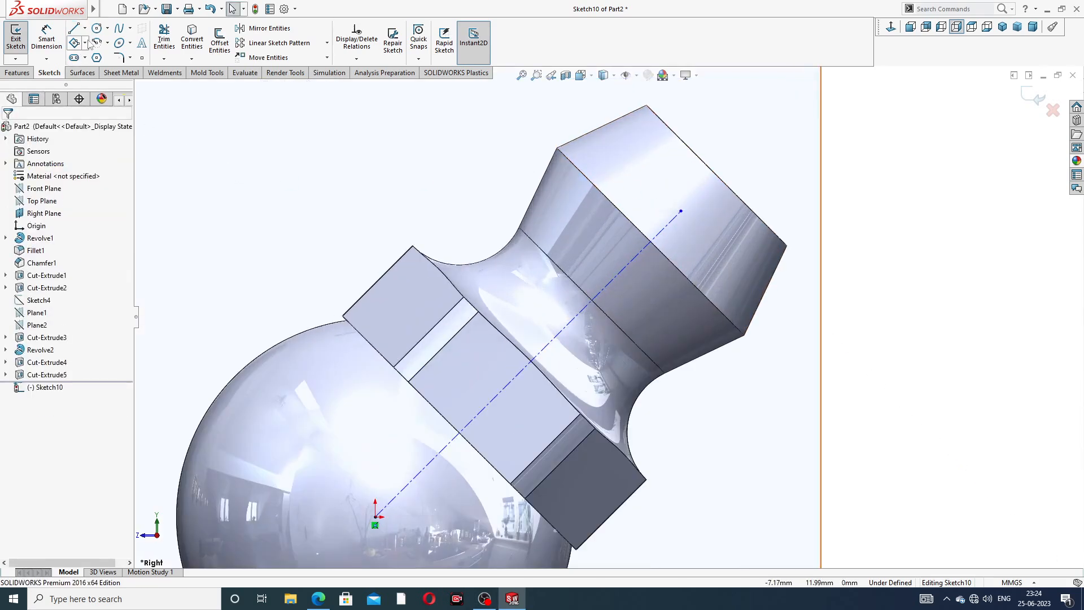
click(97, 28)
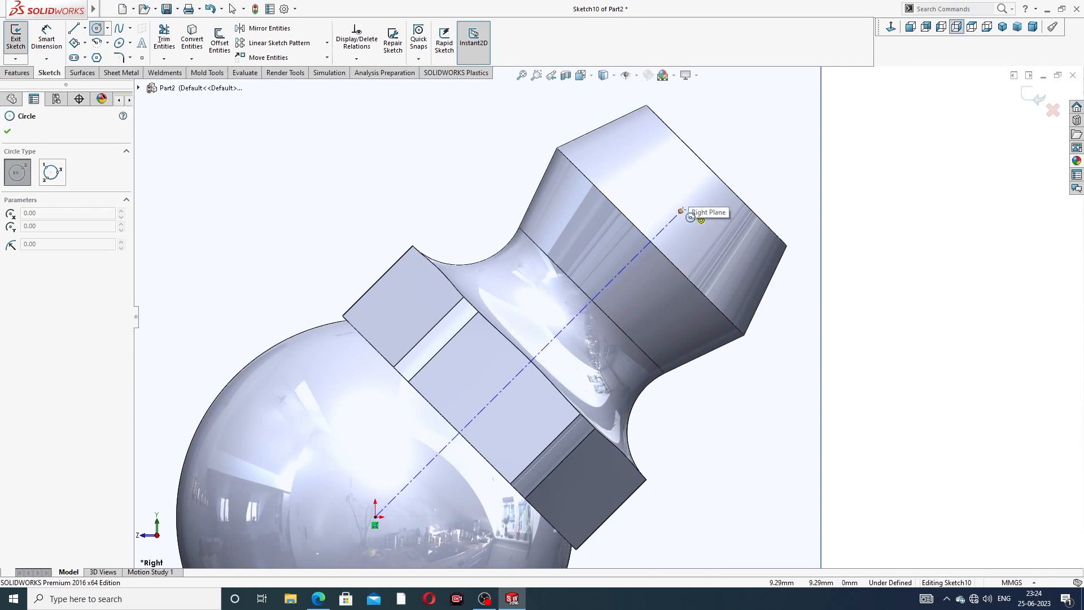
drag(680, 211, 704, 188)
right_click(738, 139)
click(756, 151)
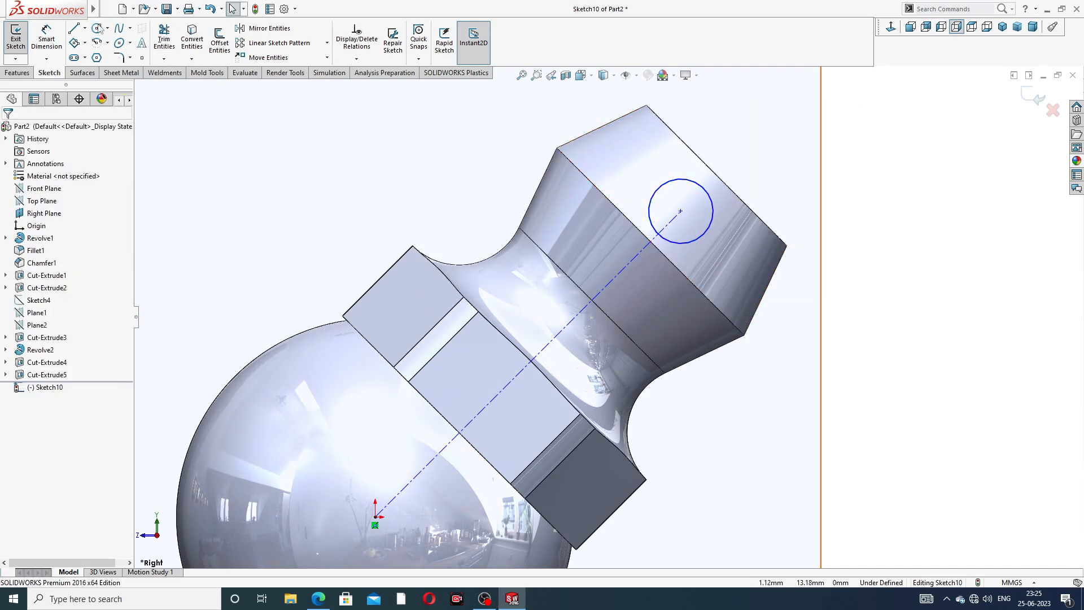
Dimension the circle's diameter to 3 mm
click(46, 40)
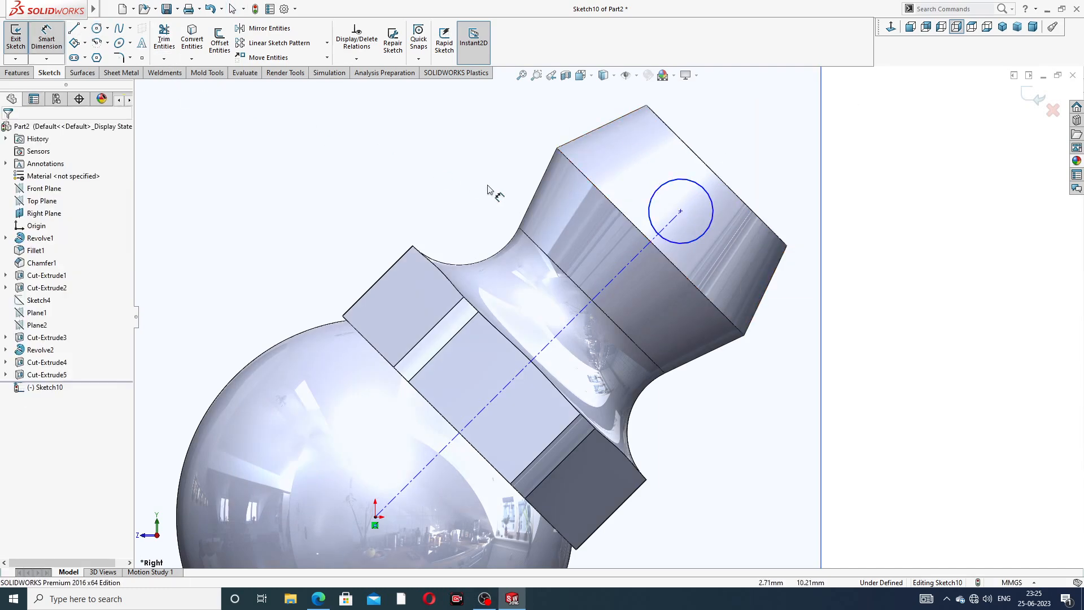
click(703, 188)
click(728, 153)
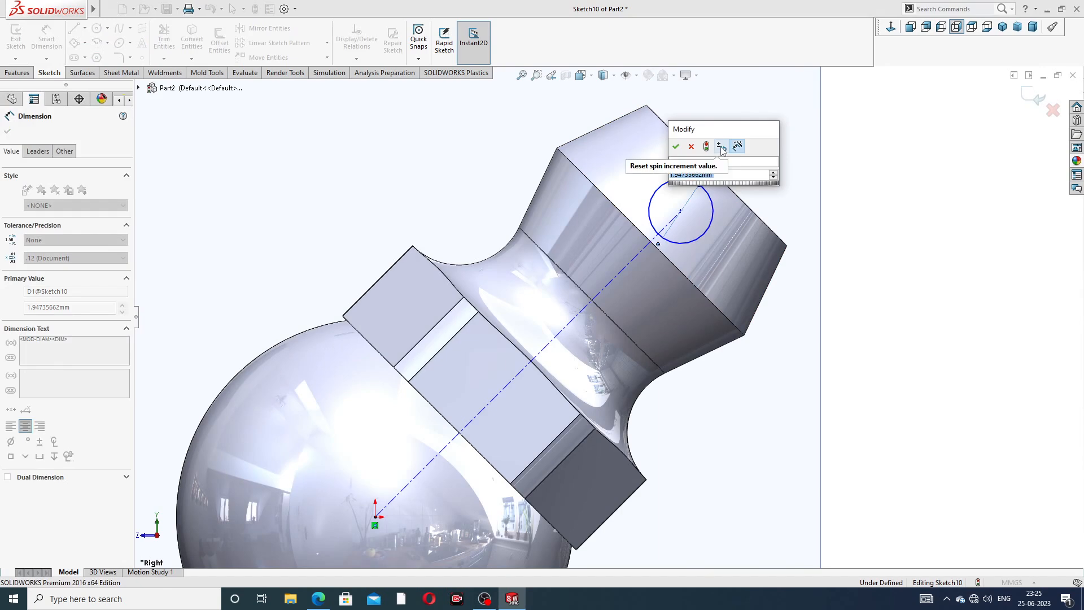
text(3)
key(Return)
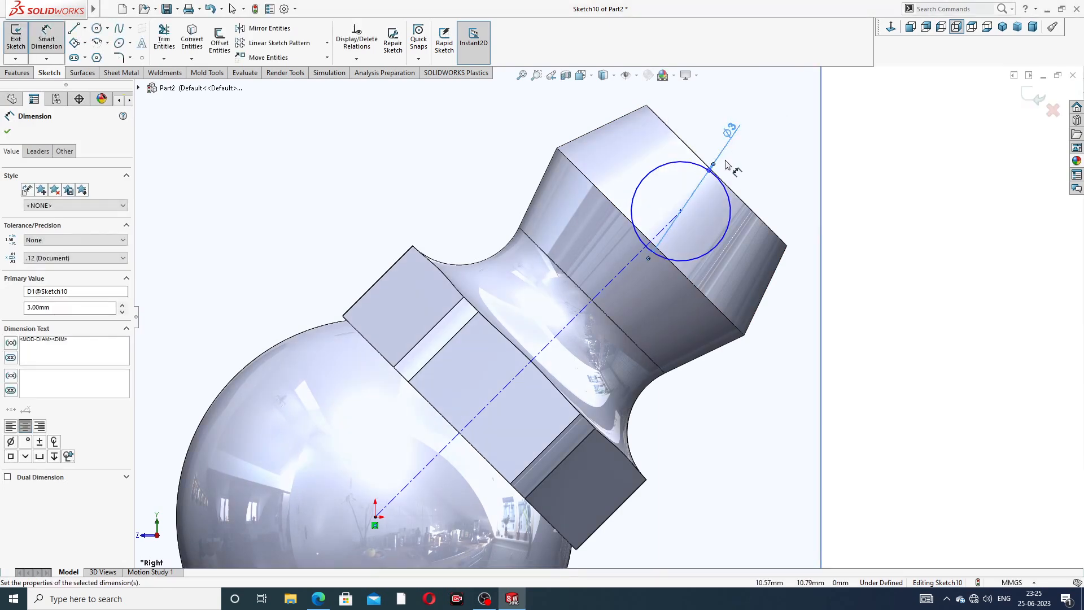
Dimension the centerline's aligned length to 12 mm
click(607, 275)
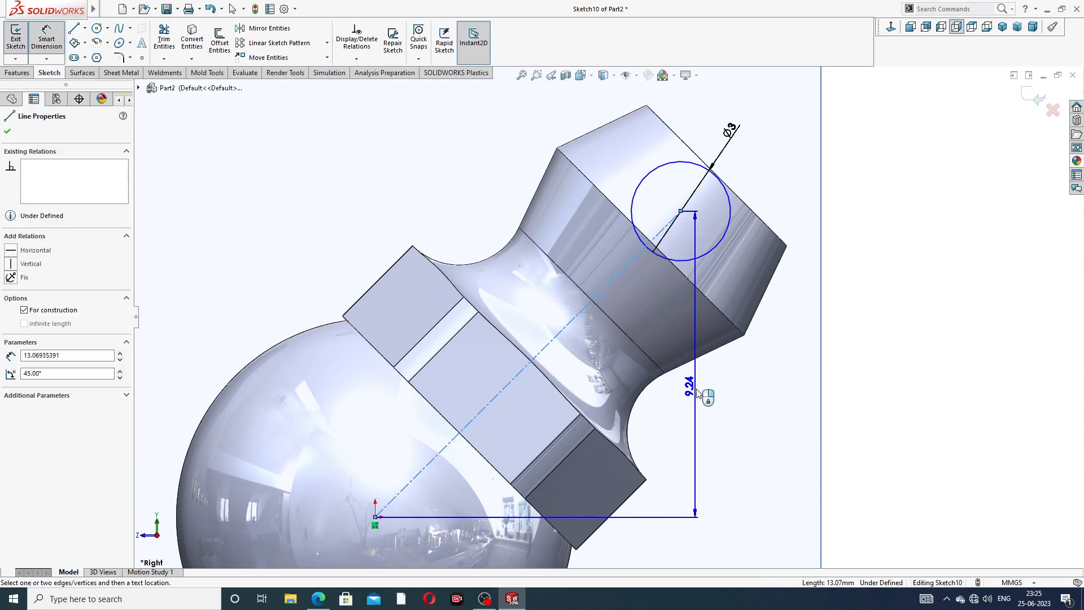
click(659, 435)
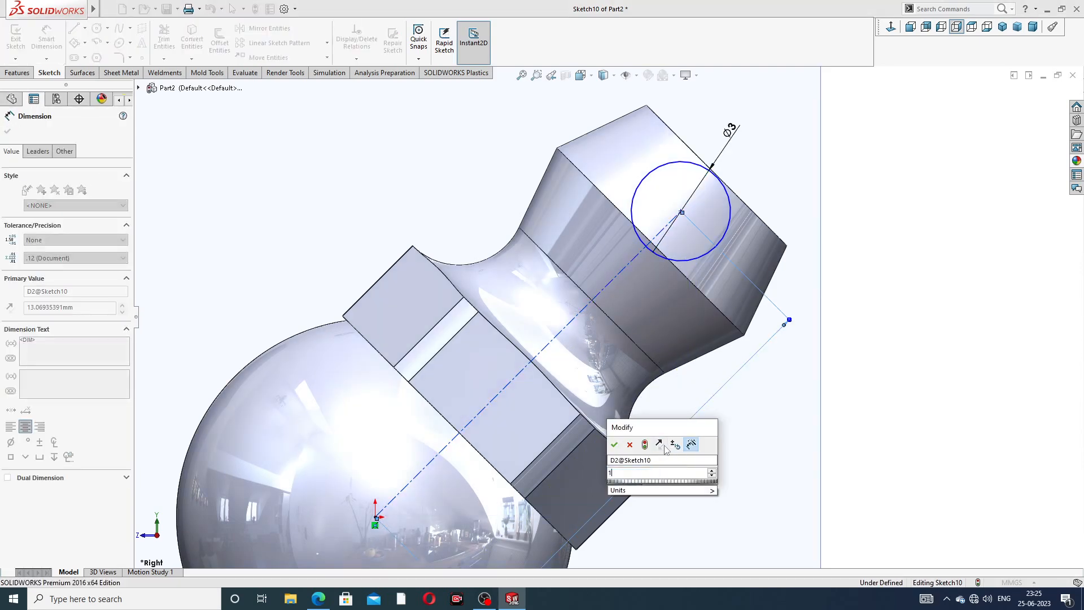
text(12)
key(Return)
click(749, 424)
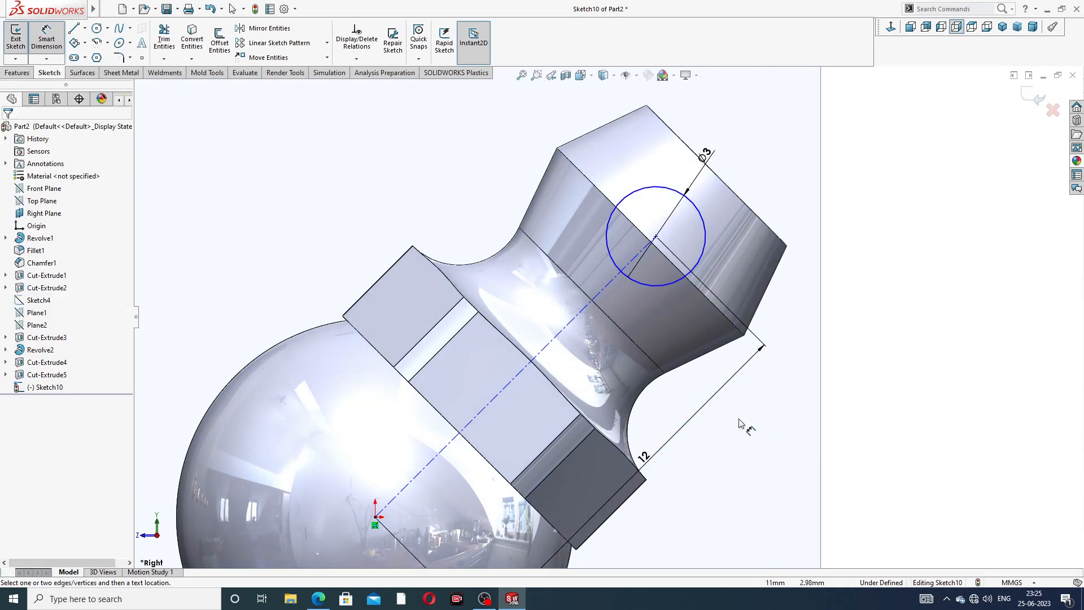
scroll(737, 416, up, 3)
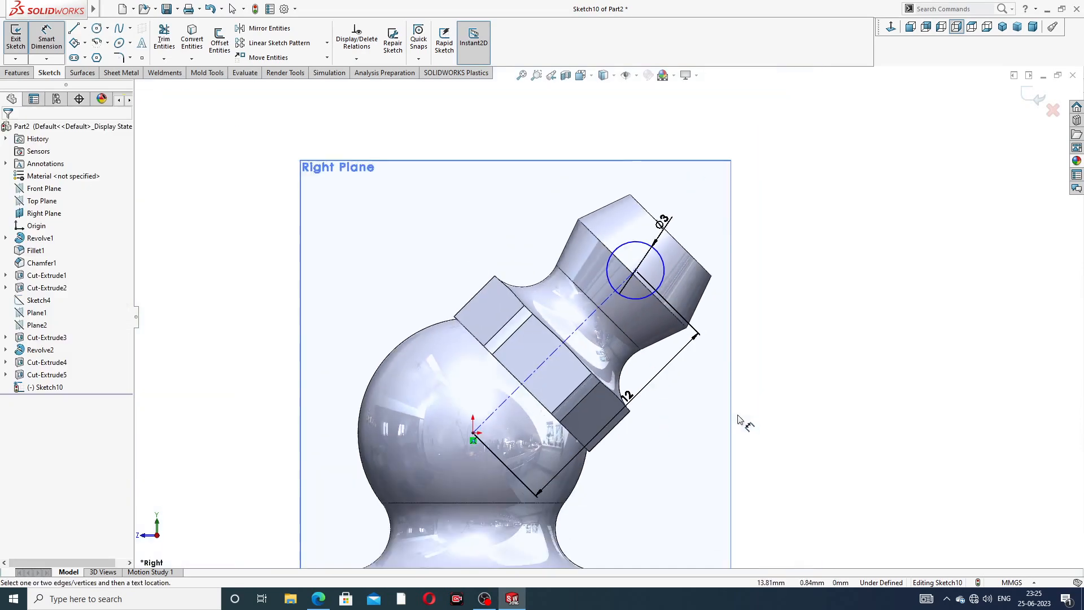
right_click(768, 158)
click(699, 160)
Sketch a vertical line across the 3 mm circle, from its upper quadrant point to its lower one
click(74, 29)
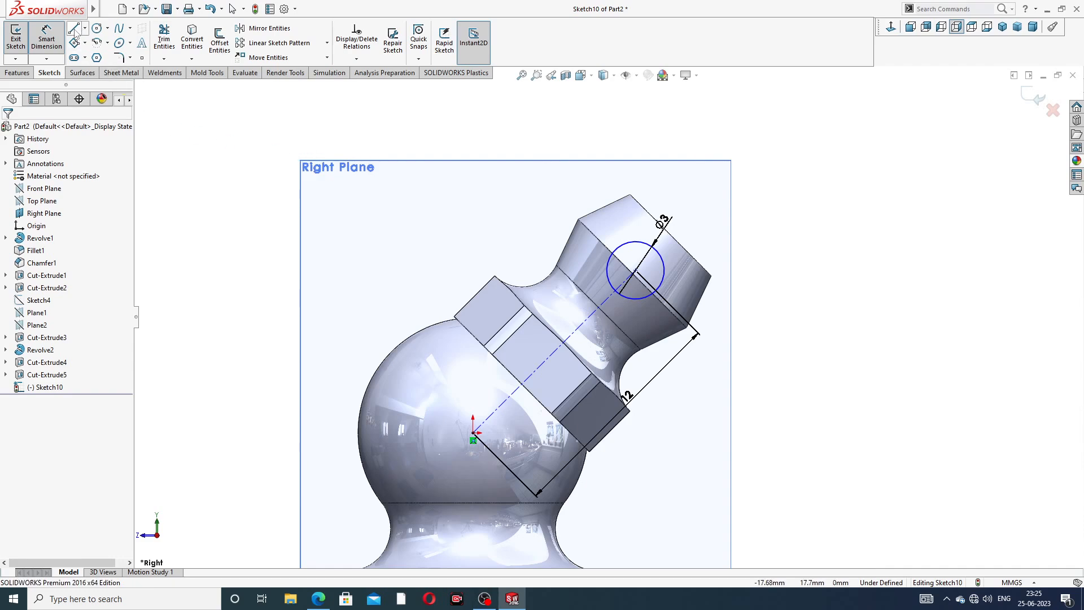
scroll(610, 234, down, 2)
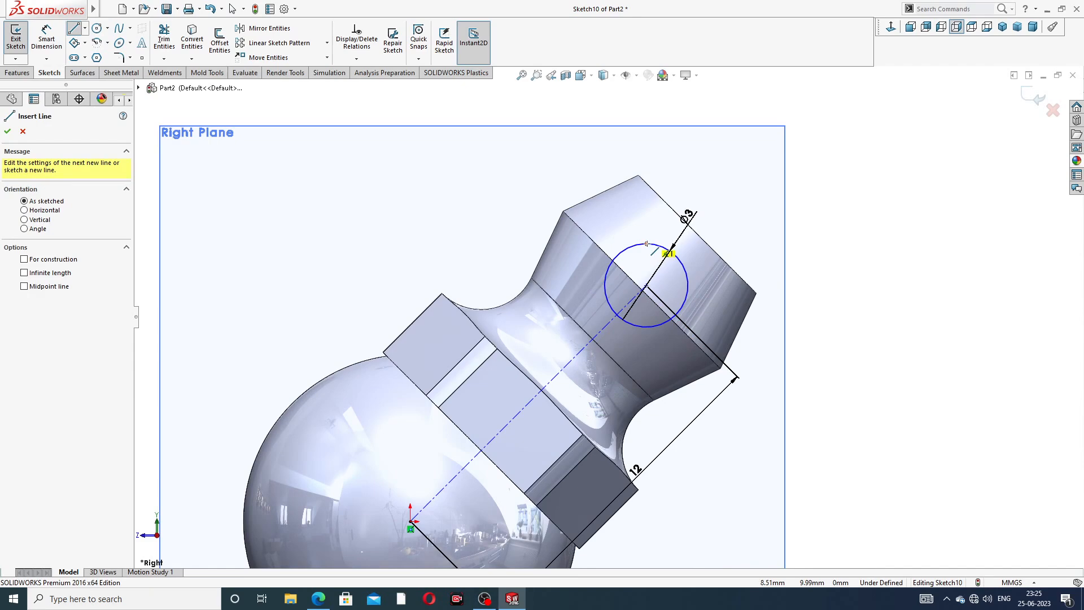
click(646, 244)
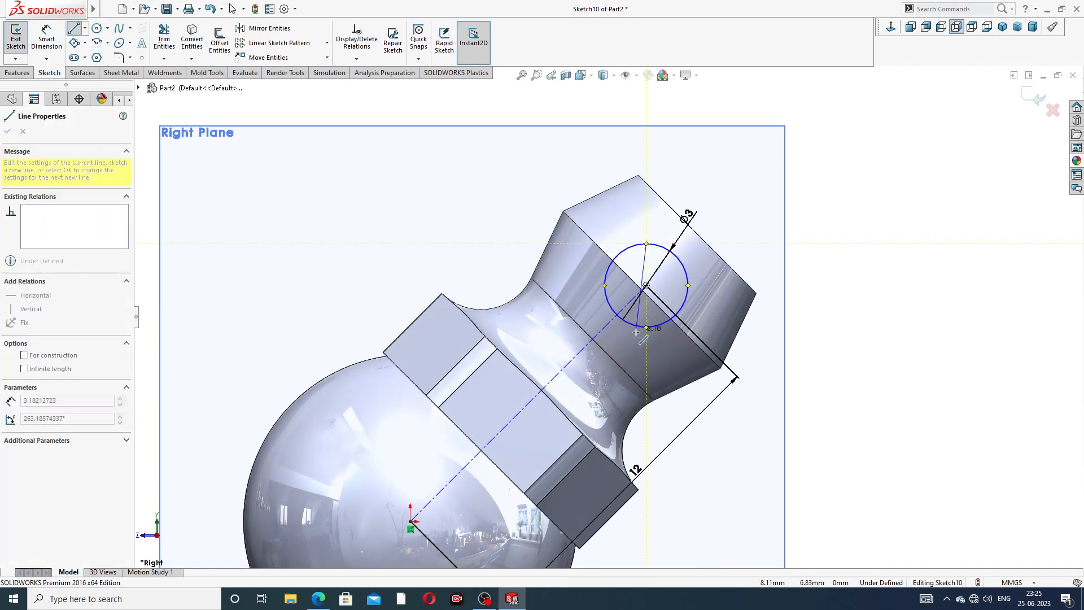
click(646, 327)
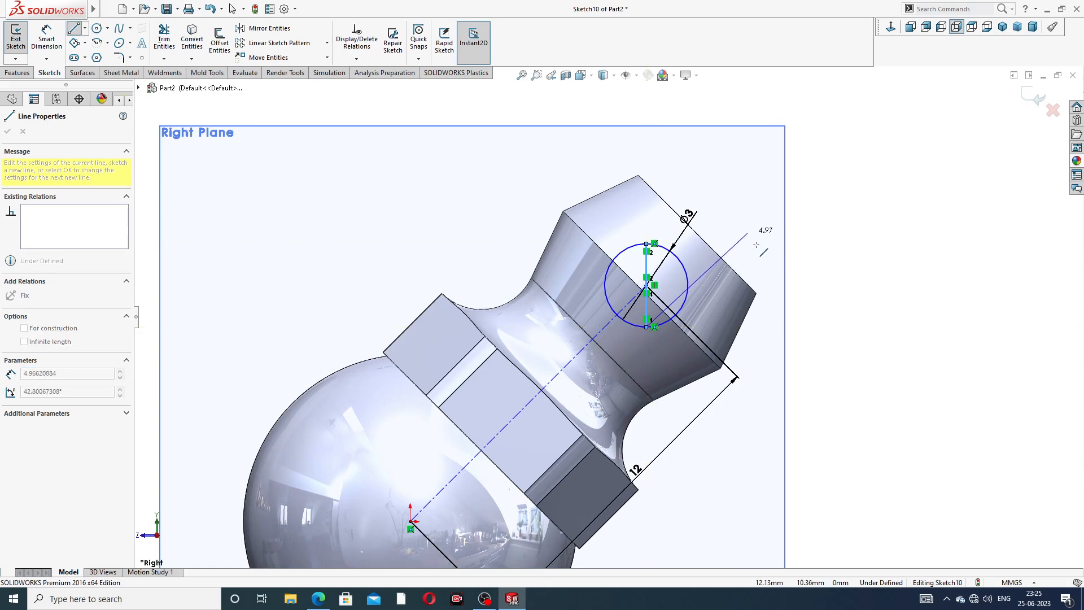
right_click(747, 233)
click(772, 235)
Trim away the circle's left half and the piece of centerline inside it, leaving a closed half-circle profile
click(163, 38)
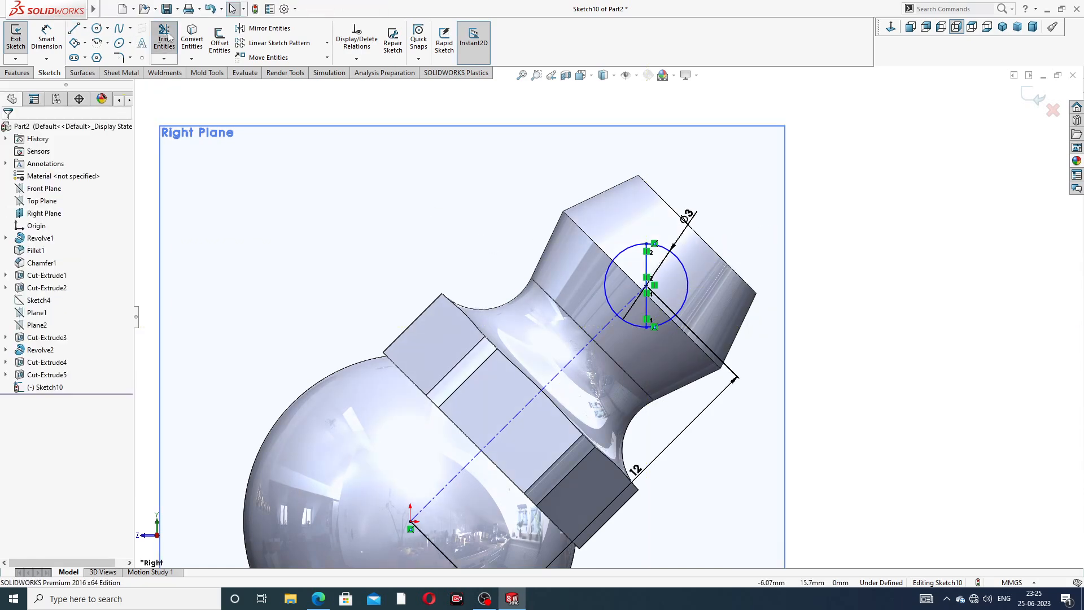
scroll(564, 223, down, 3)
drag(649, 246, 648, 377)
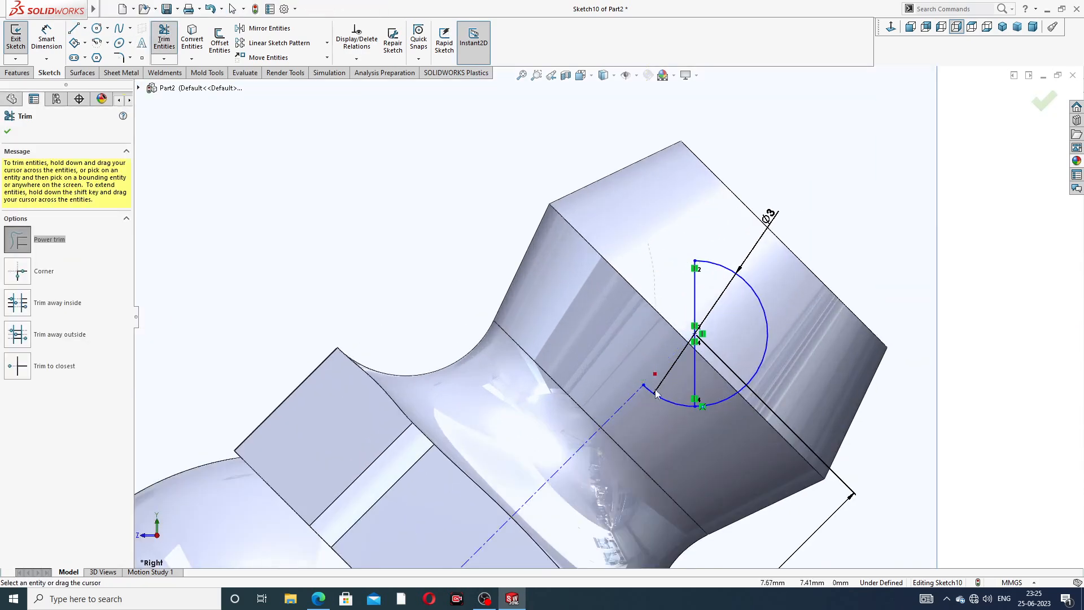
scroll(750, 280, up, 2)
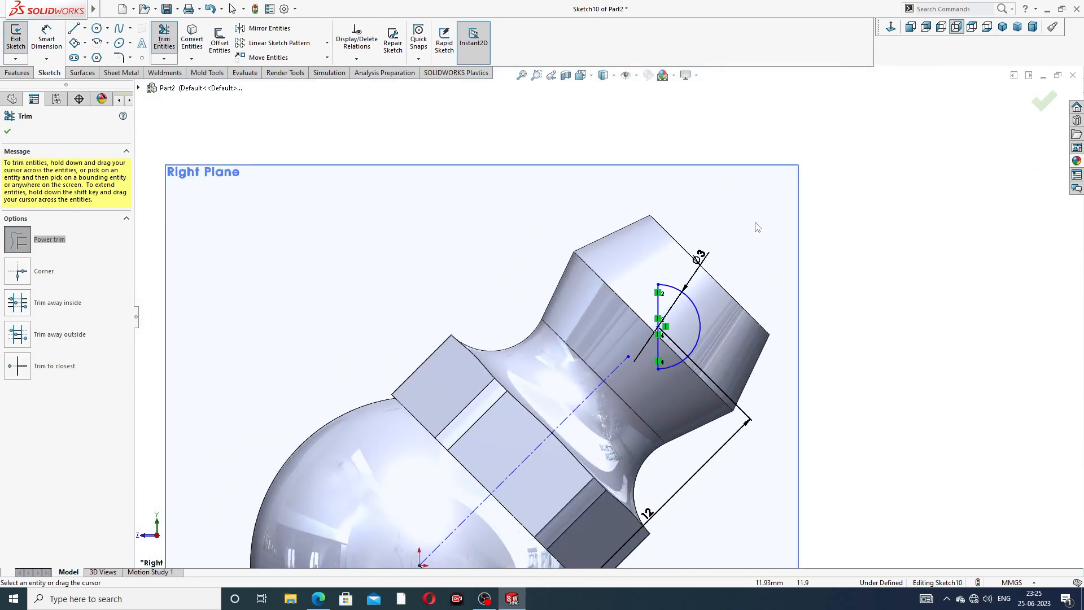
scroll(763, 212, up, 2)
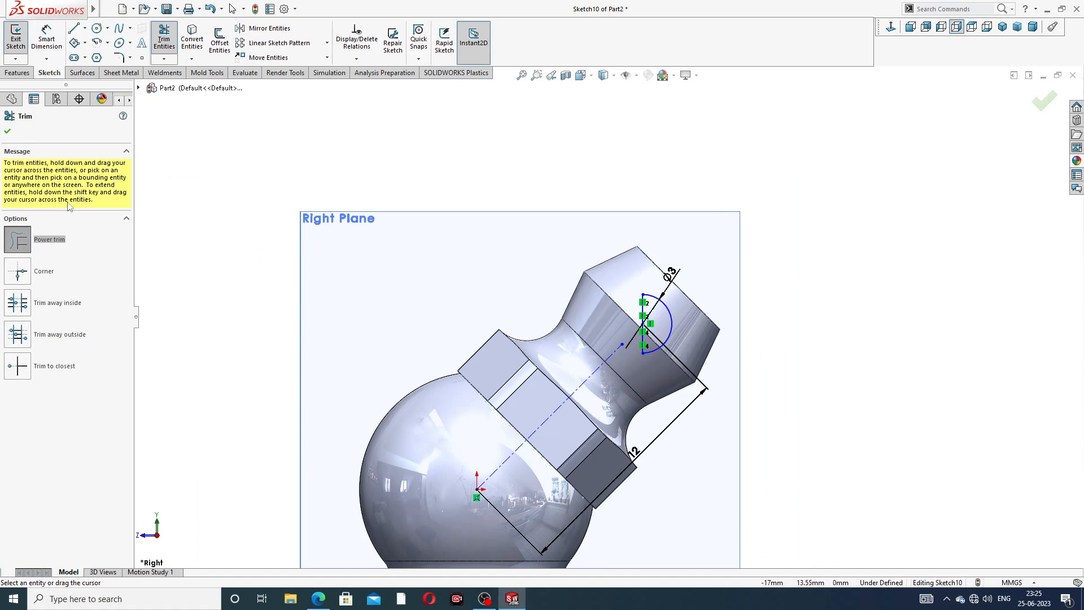
click(9, 133)
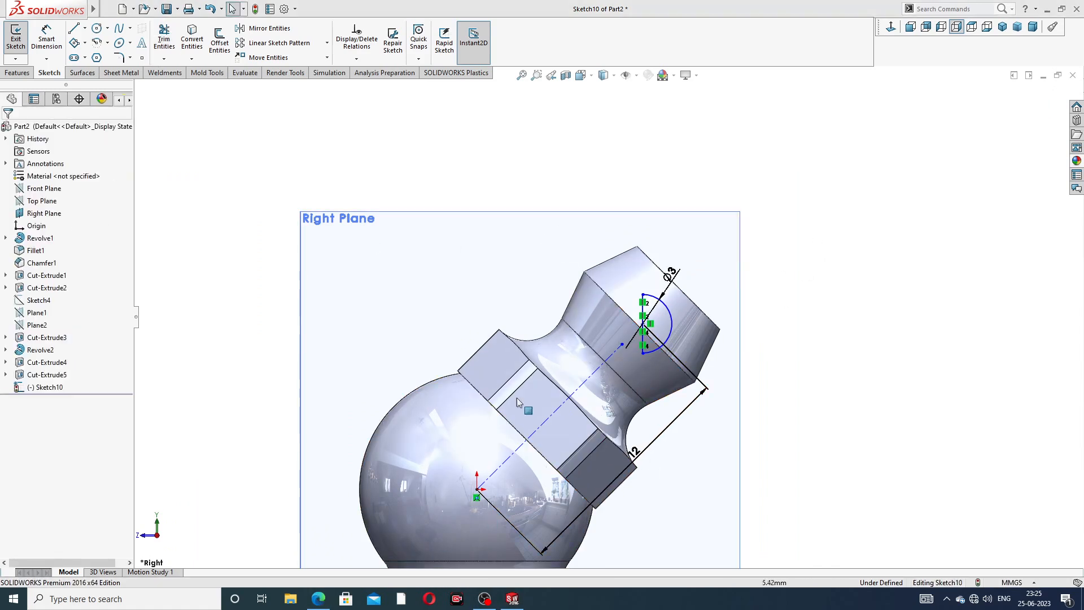
Check the PDF drawing, and revolve the half circle 360 degrees about its vertical line into a solid ball, with Merge result on
click(316, 599)
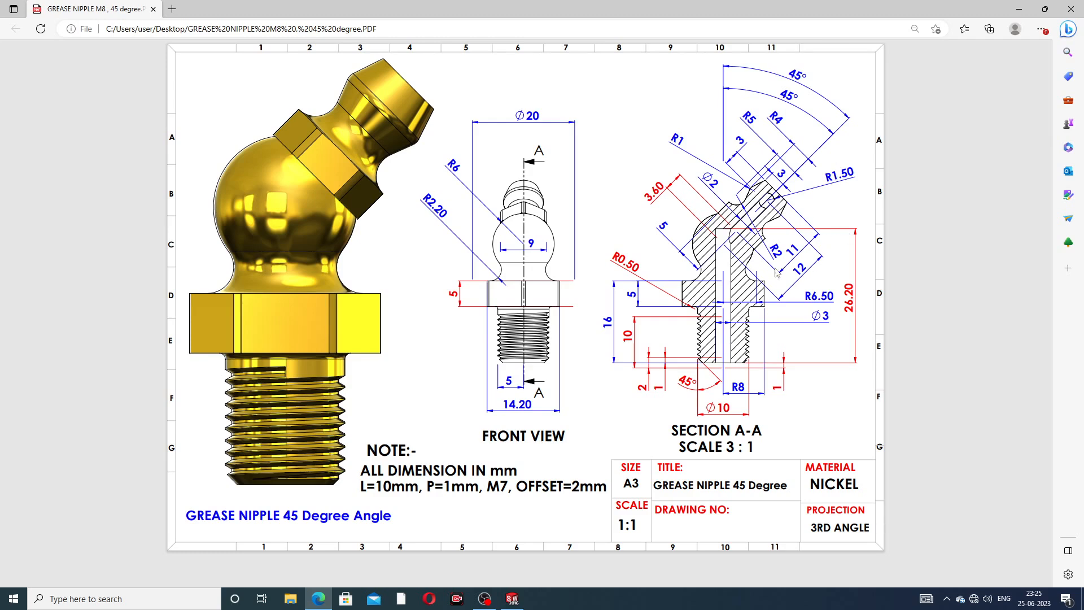
click(319, 599)
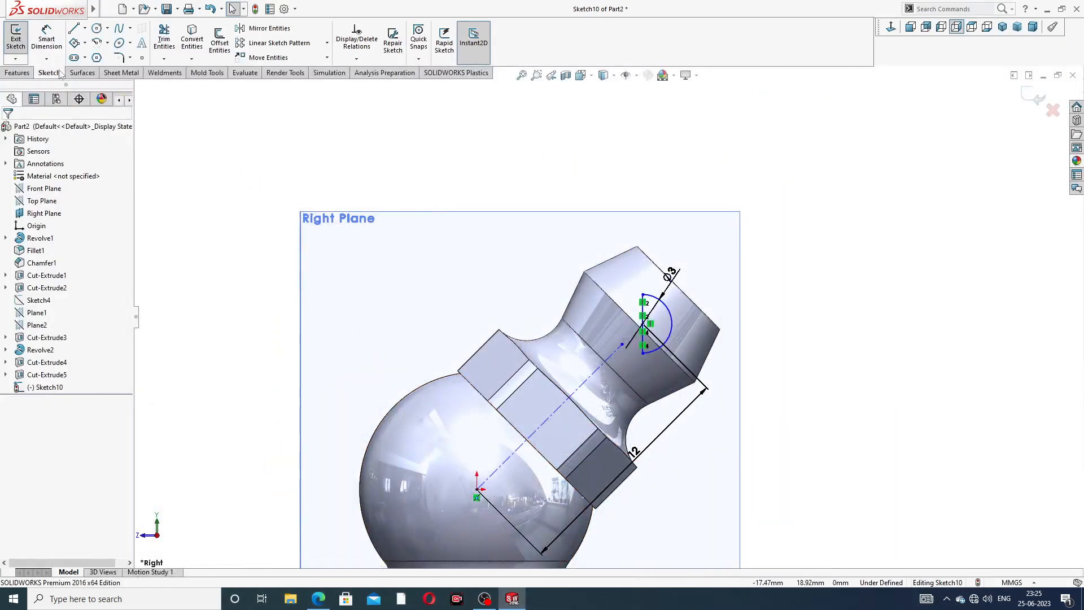
click(17, 72)
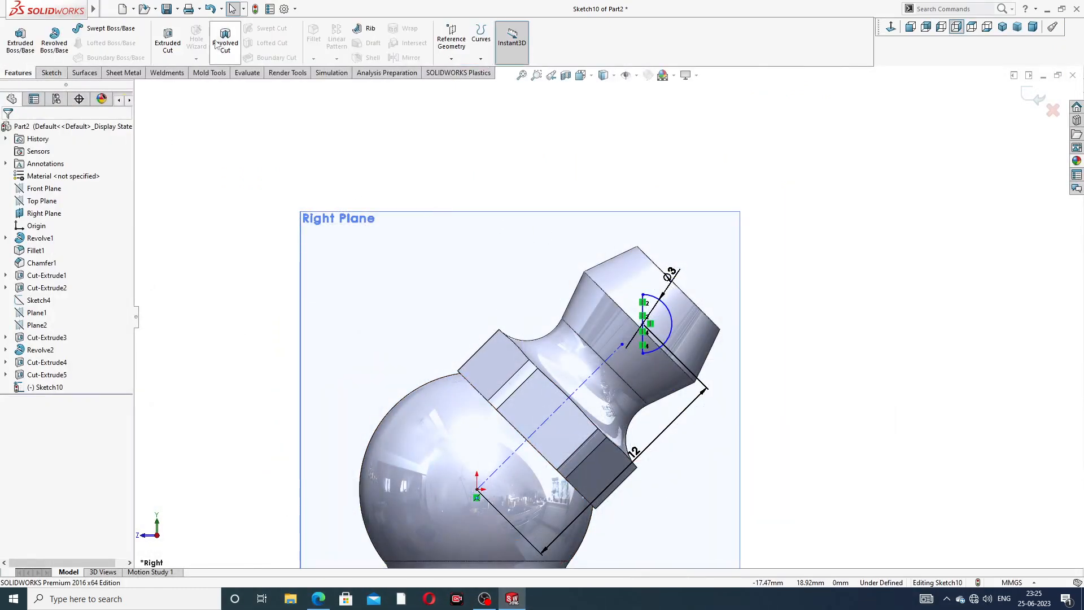
click(54, 49)
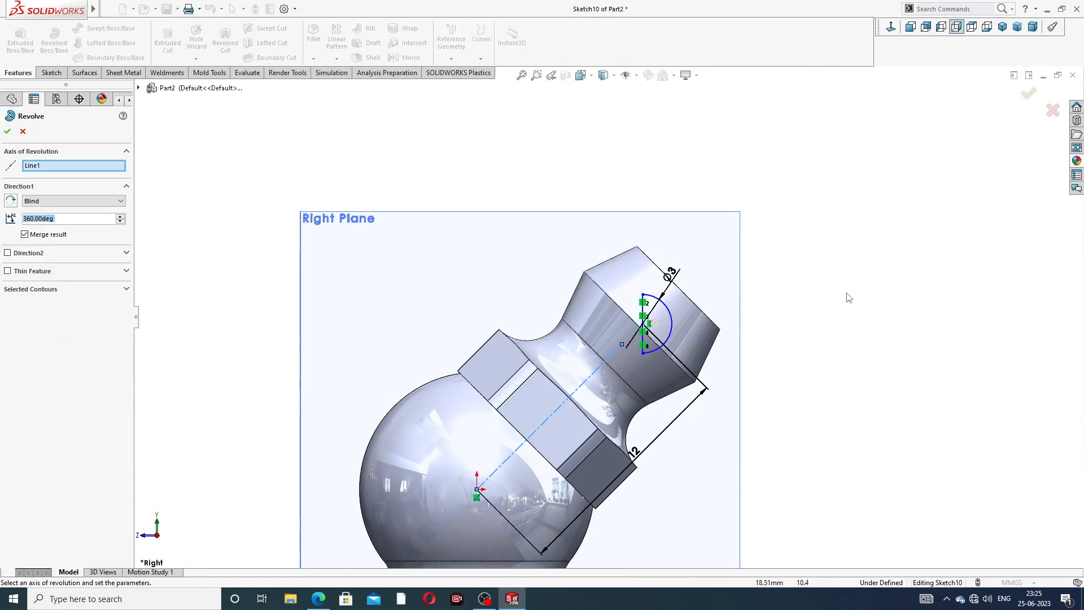
scroll(660, 321, down, 3)
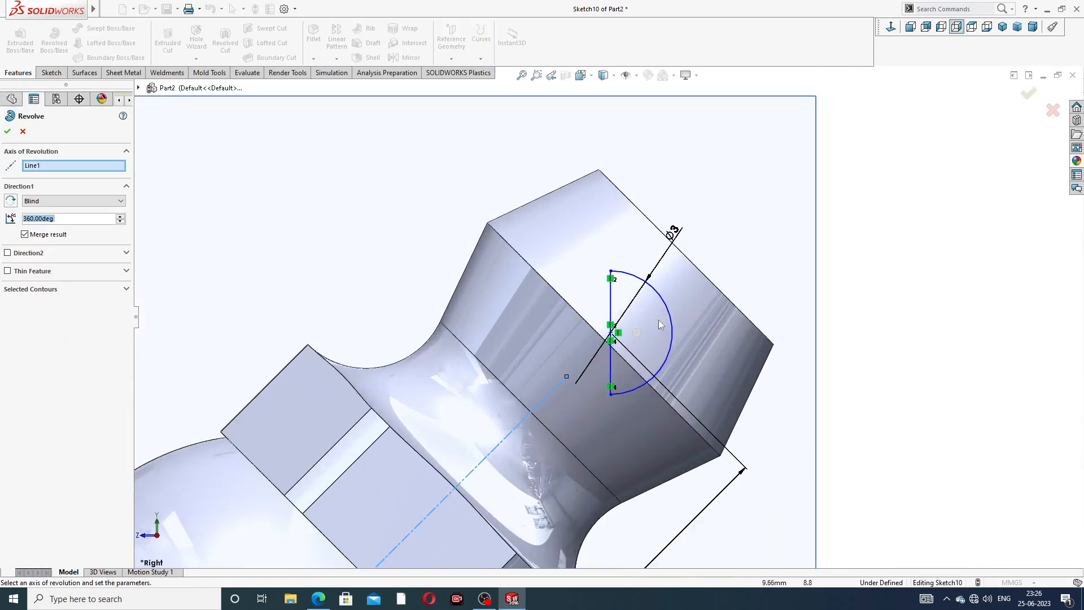
click(612, 294)
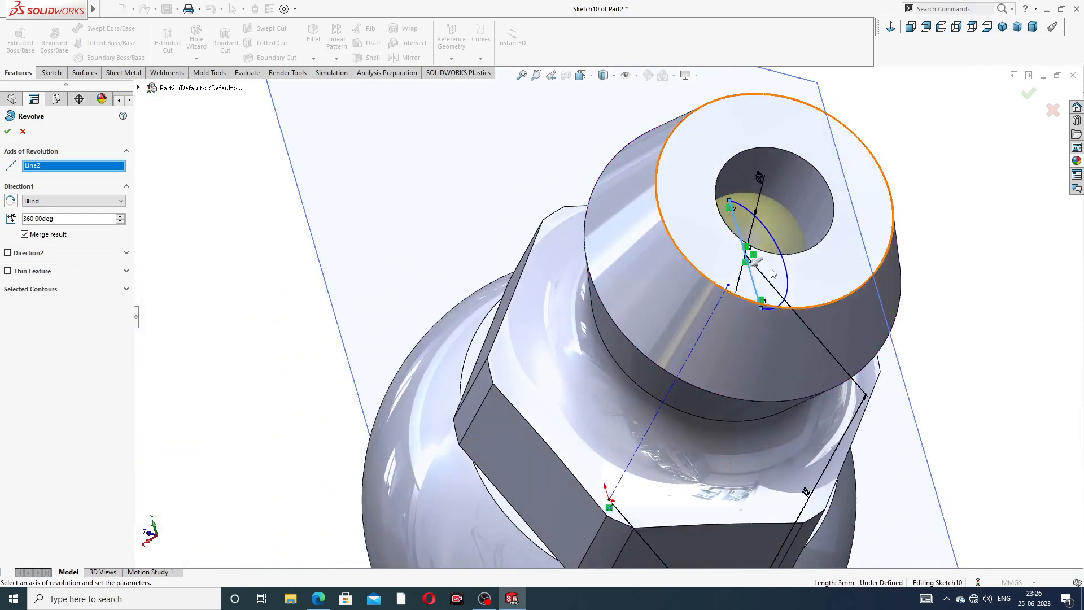
key(Return)
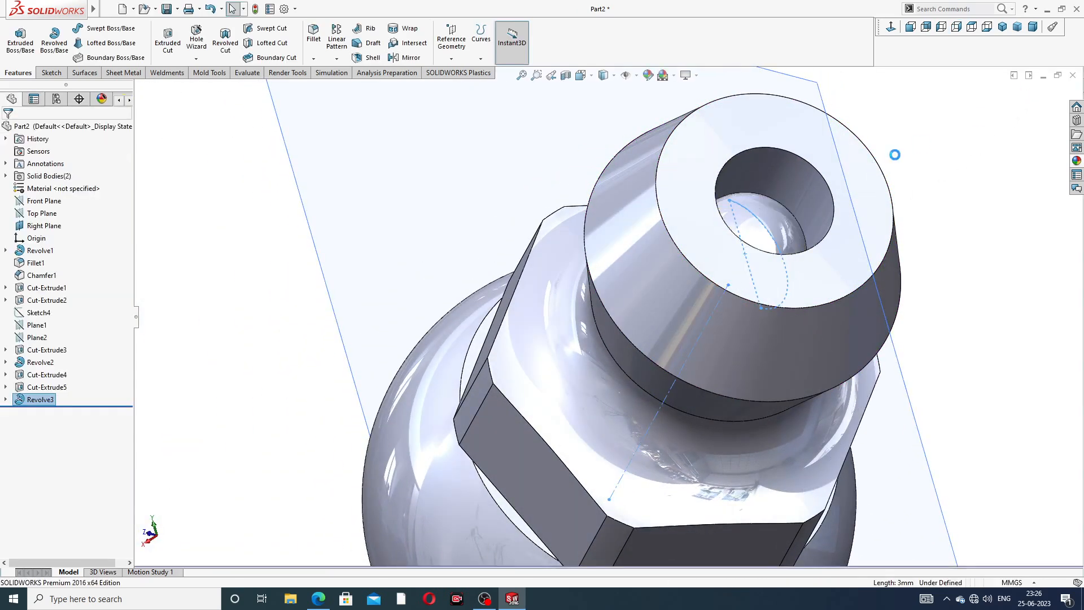
Apply the chromium plate appearance to the ball inside the branch's tip
click(757, 223)
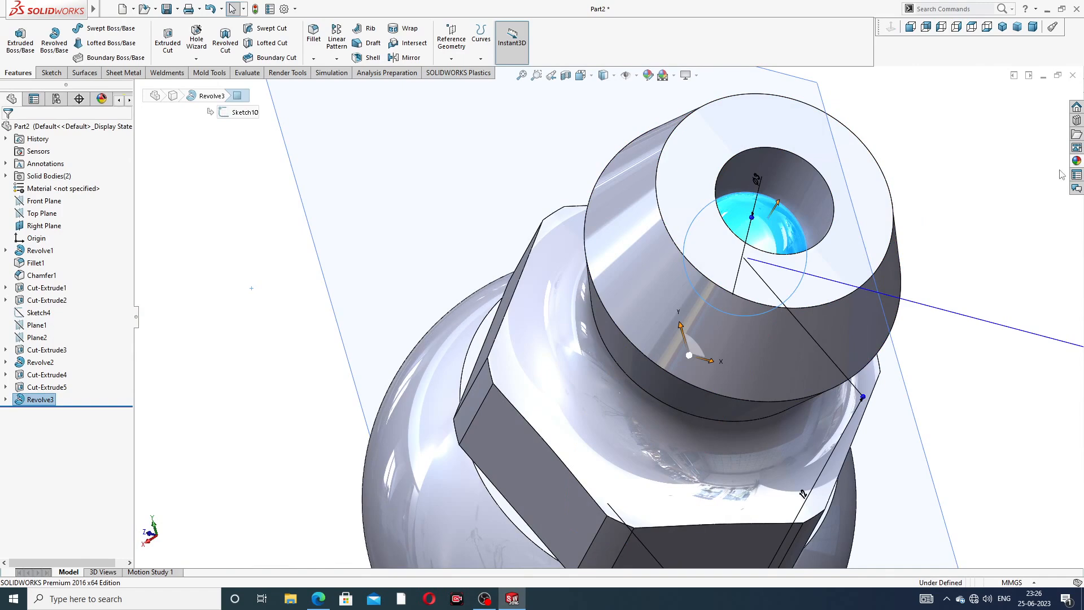
click(1077, 161)
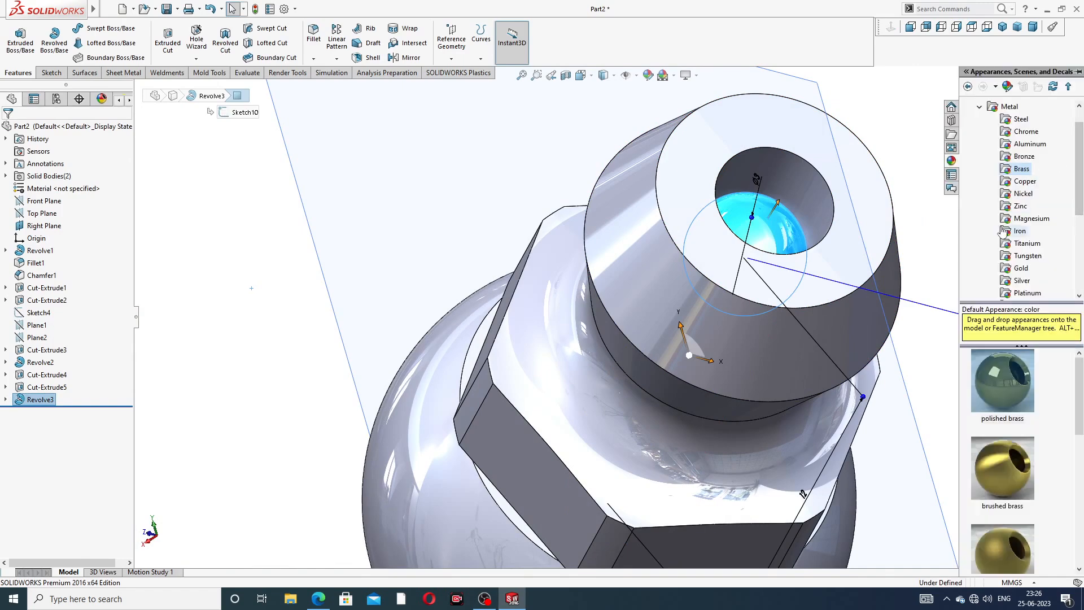
click(1025, 132)
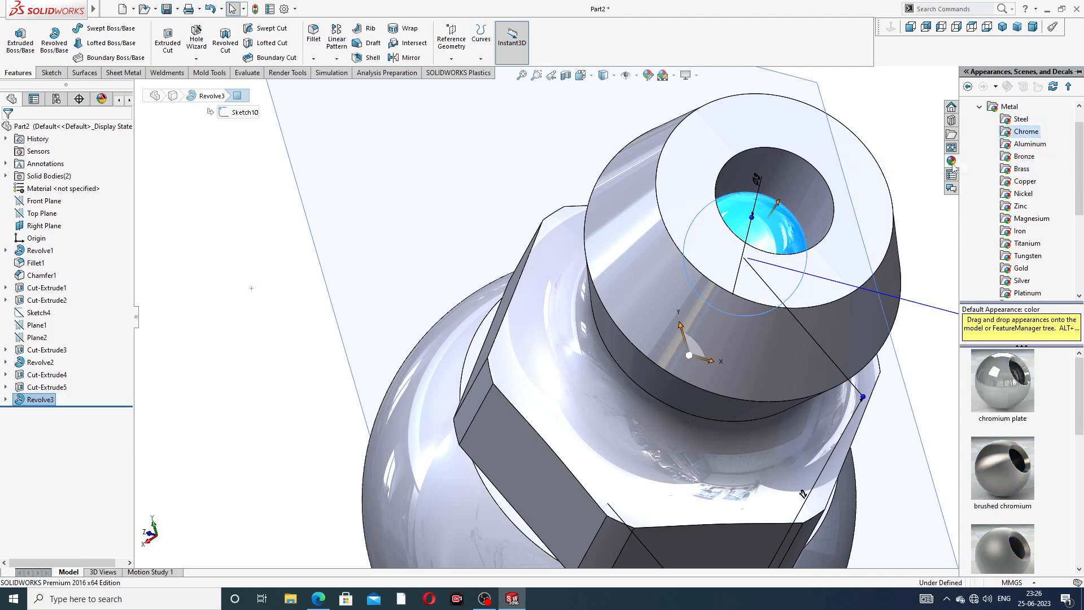
click(992, 384)
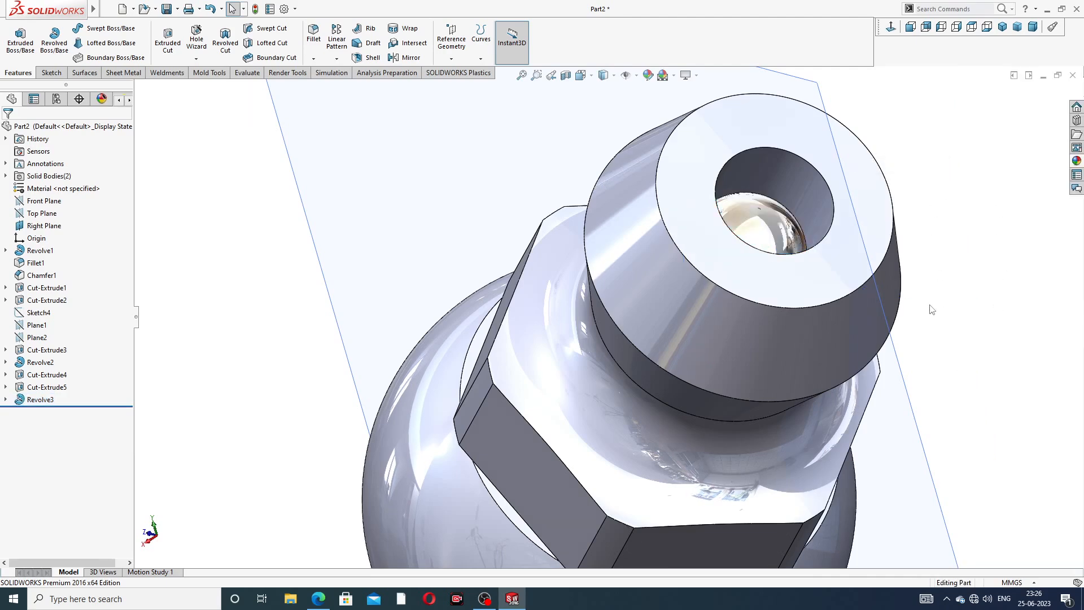
Apply the polished brass appearance to the whole part
click(1076, 161)
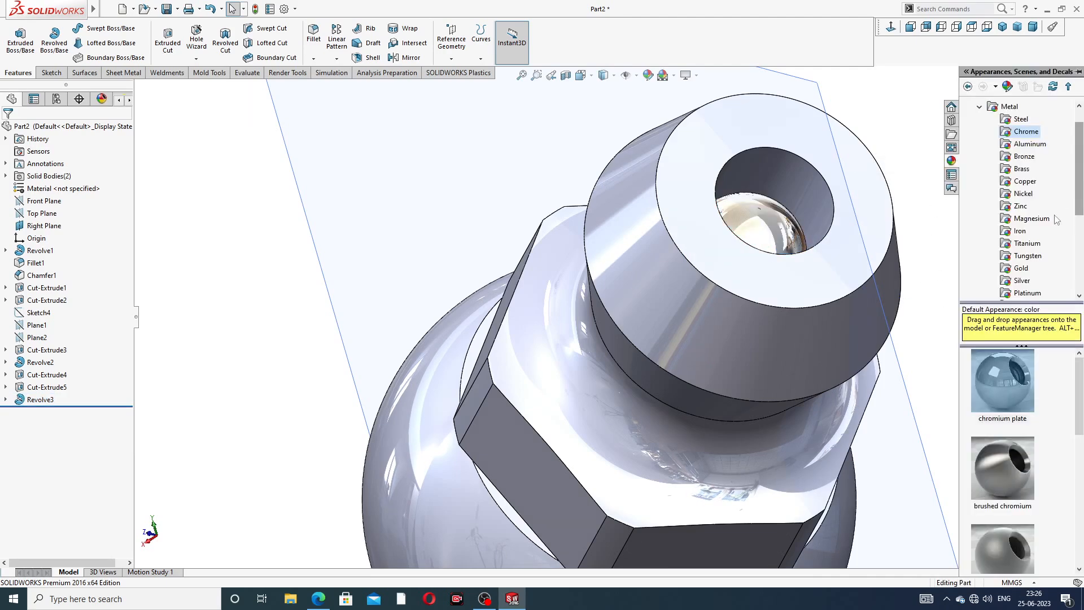
click(1023, 169)
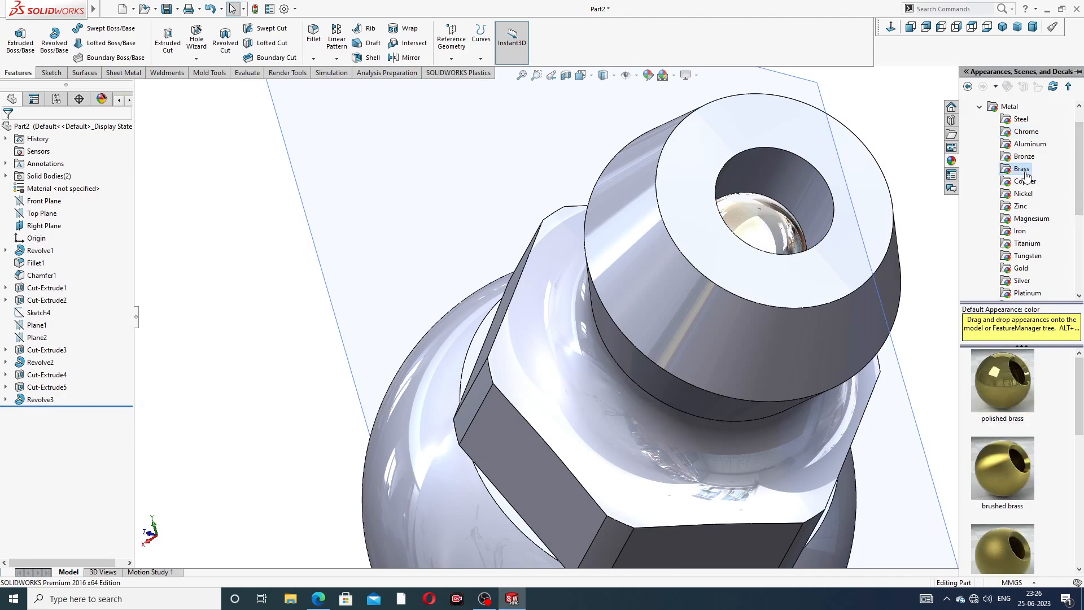
click(1003, 375)
Hide the Right Plane in the model view
scroll(830, 297, up, 3)
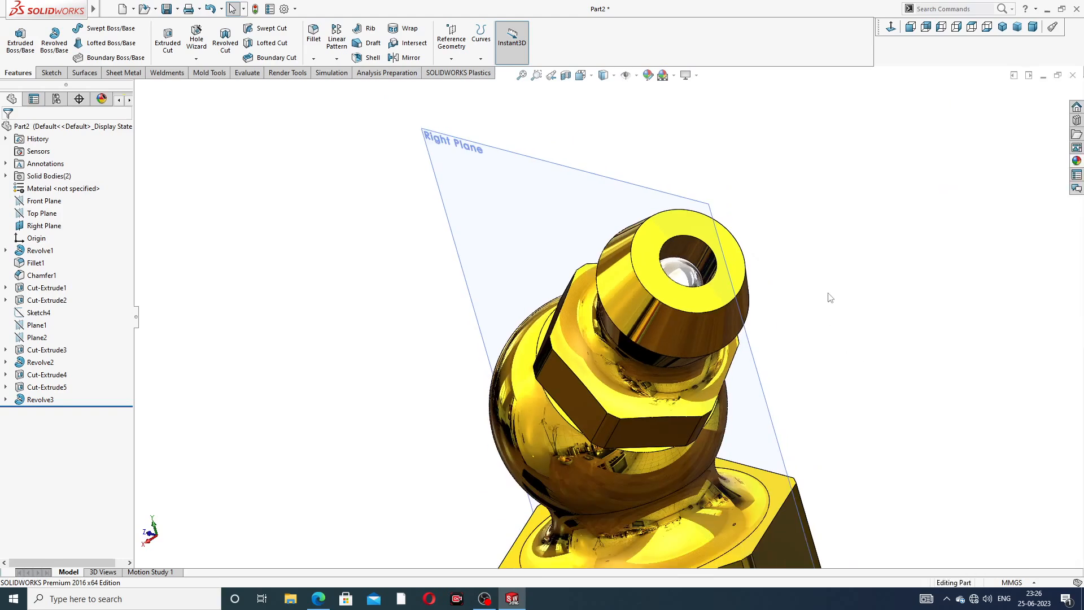
click(643, 170)
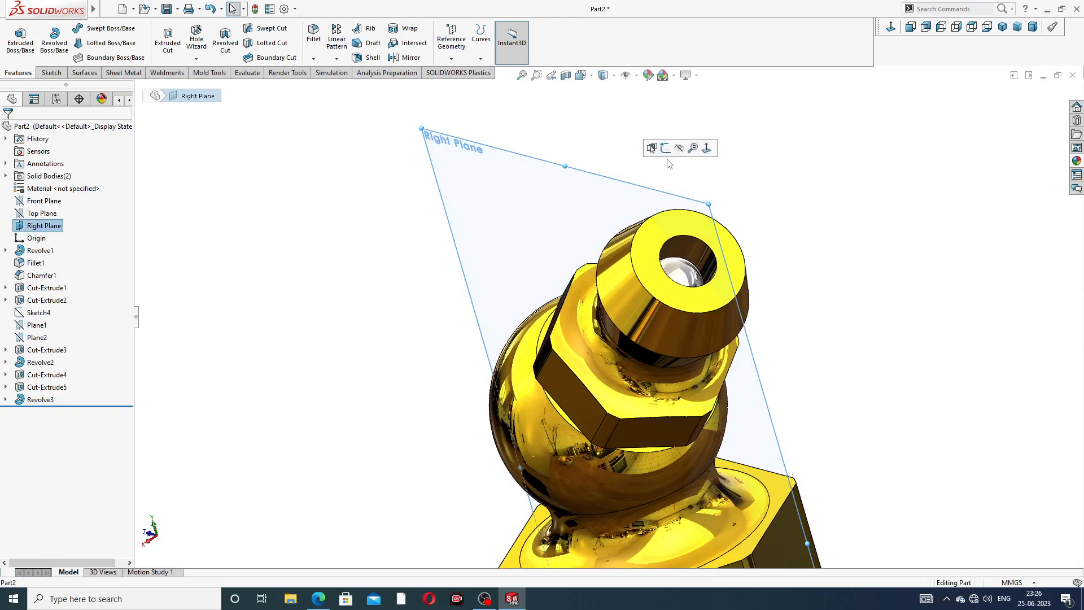
click(685, 148)
scroll(721, 268, up, 5)
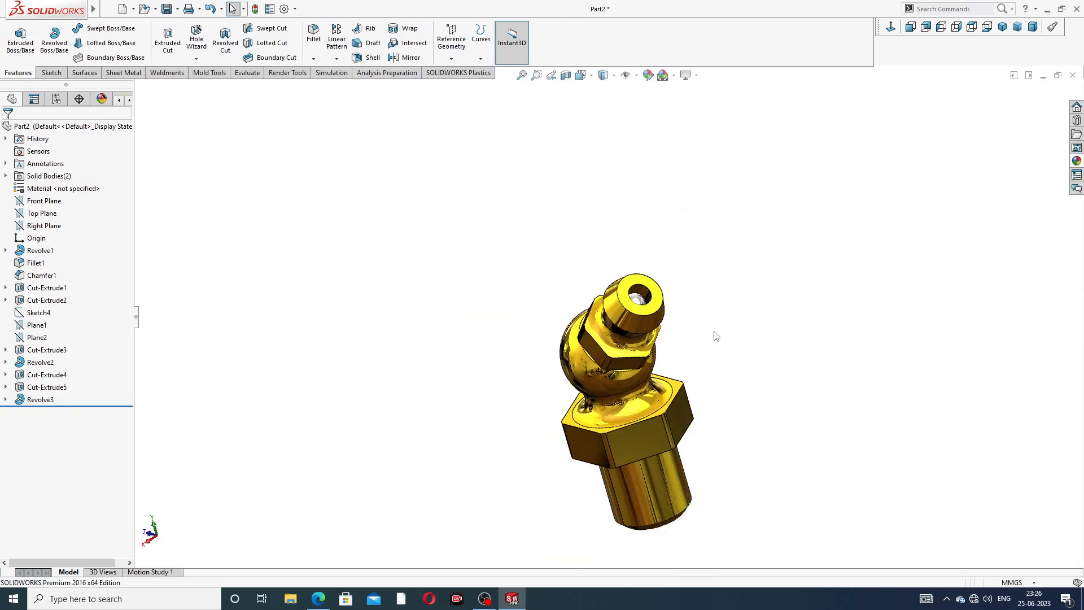
Chamfer the hole's outer edge at the branch's tip by 0.2 mm at 45 degrees
middle_drag(720, 277, 755, 257)
scroll(628, 430, down, 5)
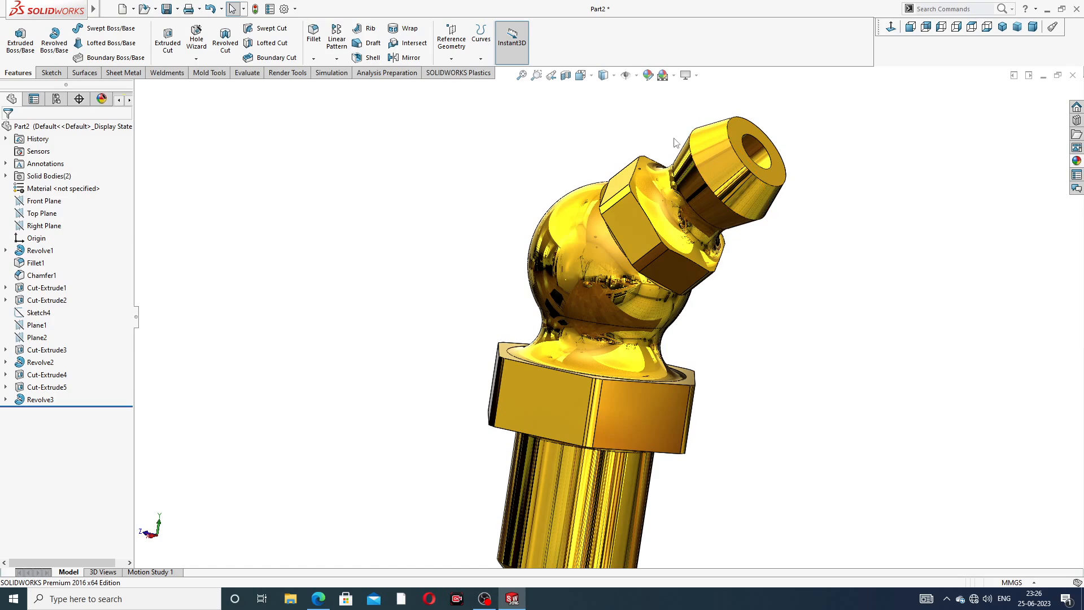
click(314, 60)
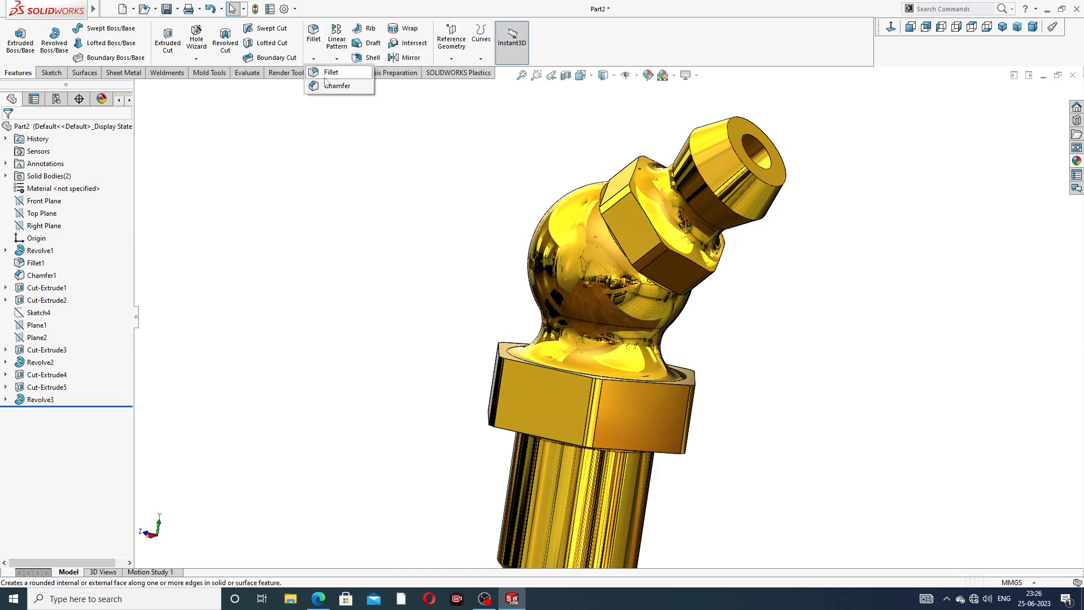
click(330, 87)
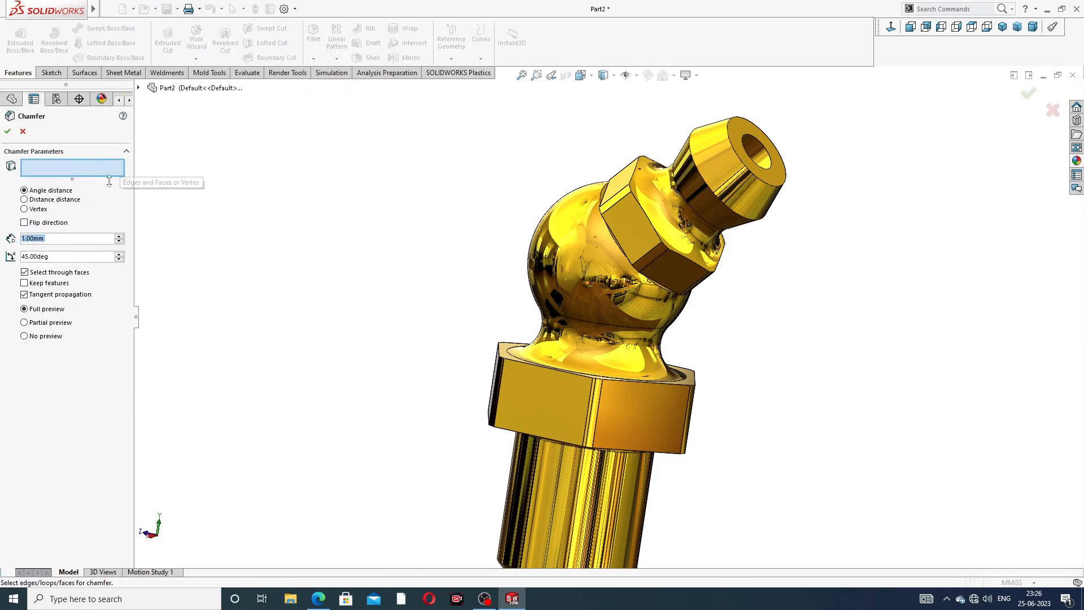
text(0.2)
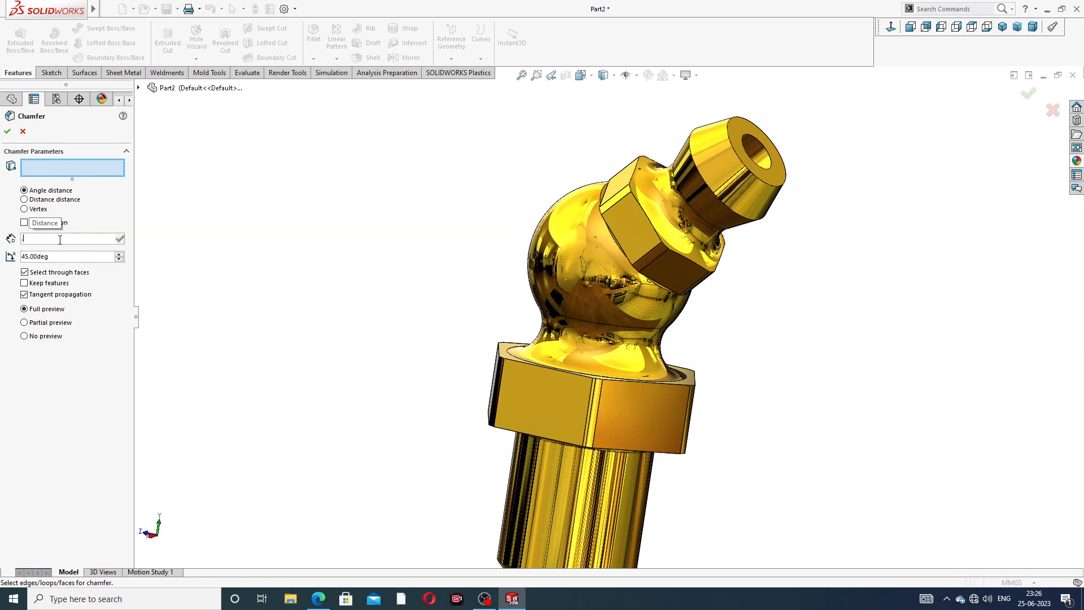
key(Return)
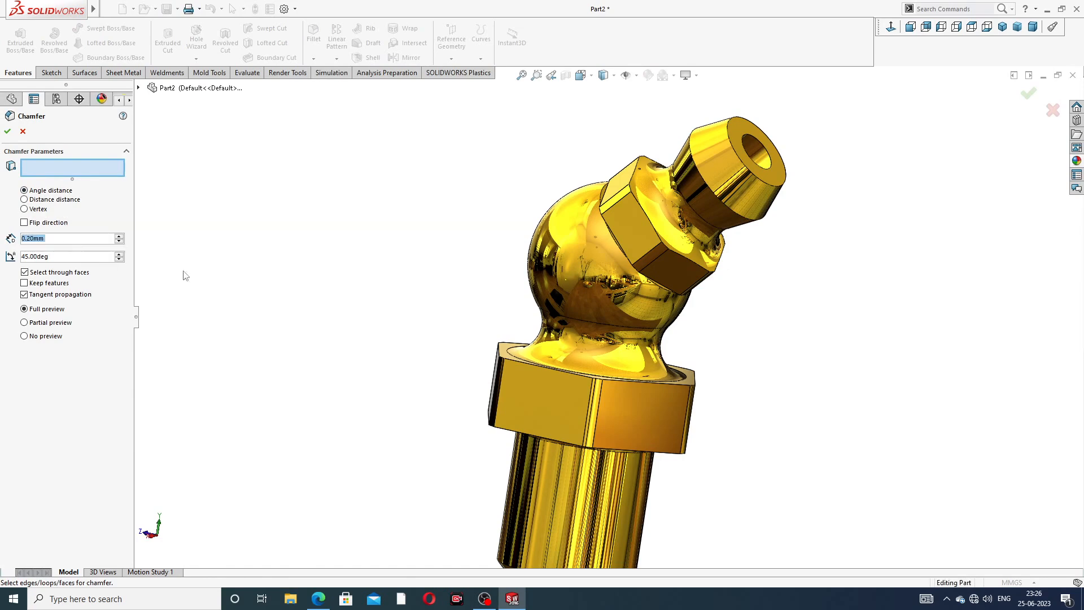
click(753, 137)
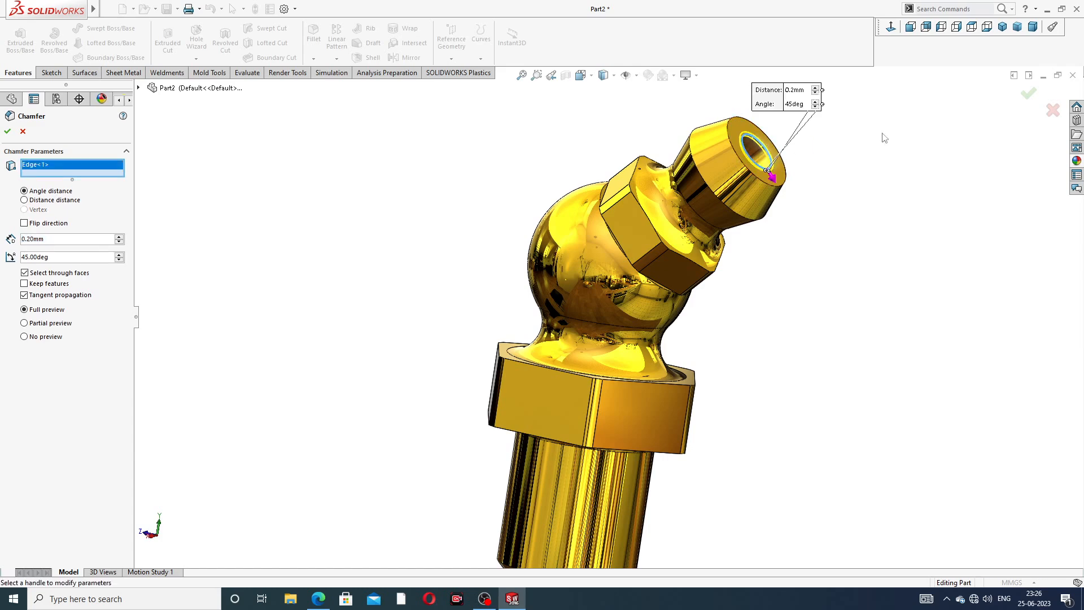
click(1030, 95)
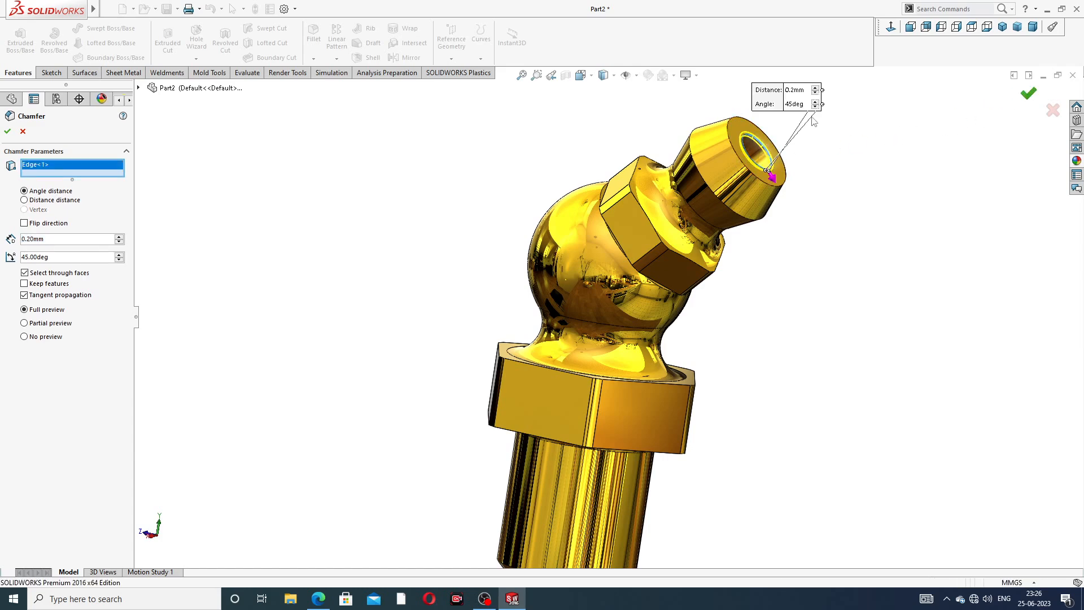
Check the thread length, pitch, size and offset in the PDF drawing's note, and return to SOLIDWORKS
middle_drag(805, 156, 744, 193)
scroll(774, 187, down, 2)
scroll(746, 198, up, 3)
middle_drag(690, 296, 493, 483)
key(alt+Tab)
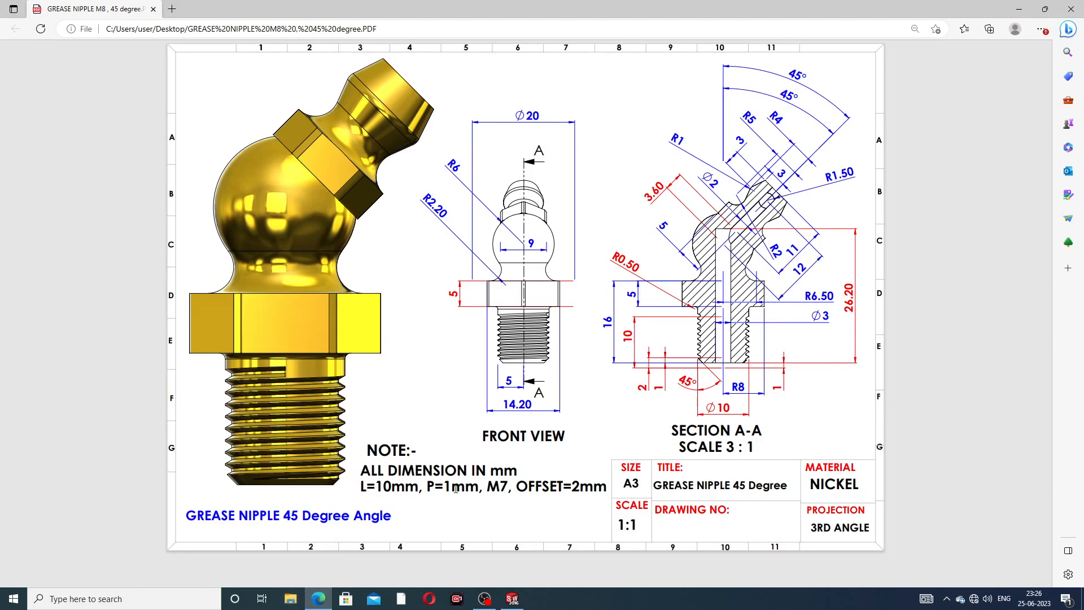
click(322, 601)
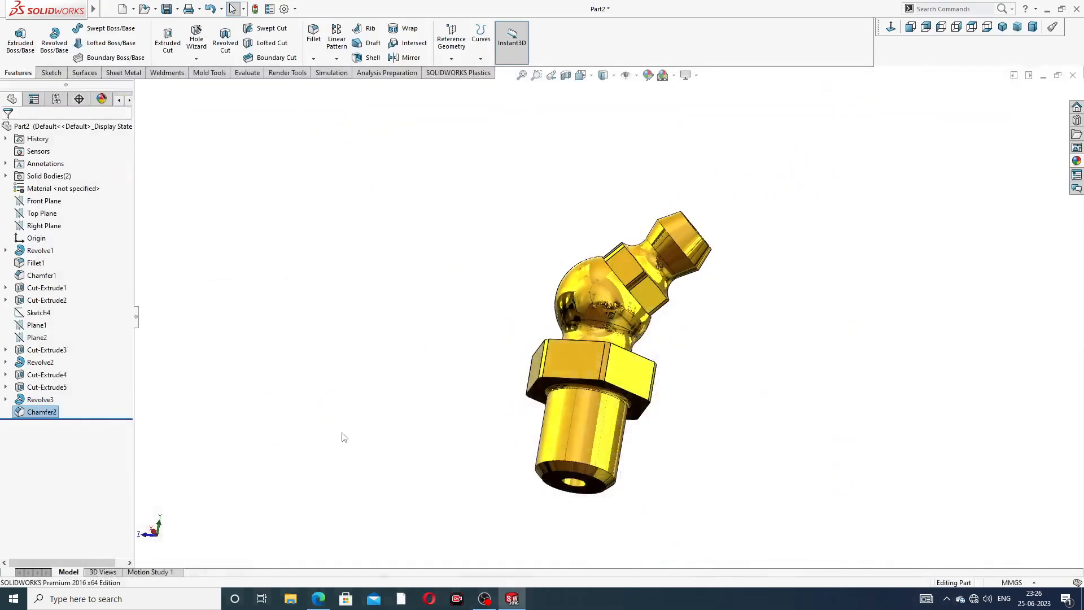
Cut a 10 mm Metric Die M7x1.0 thread on the shank from its lower chamfer edge, with a reversed 2 mm start offset
click(196, 58)
click(215, 86)
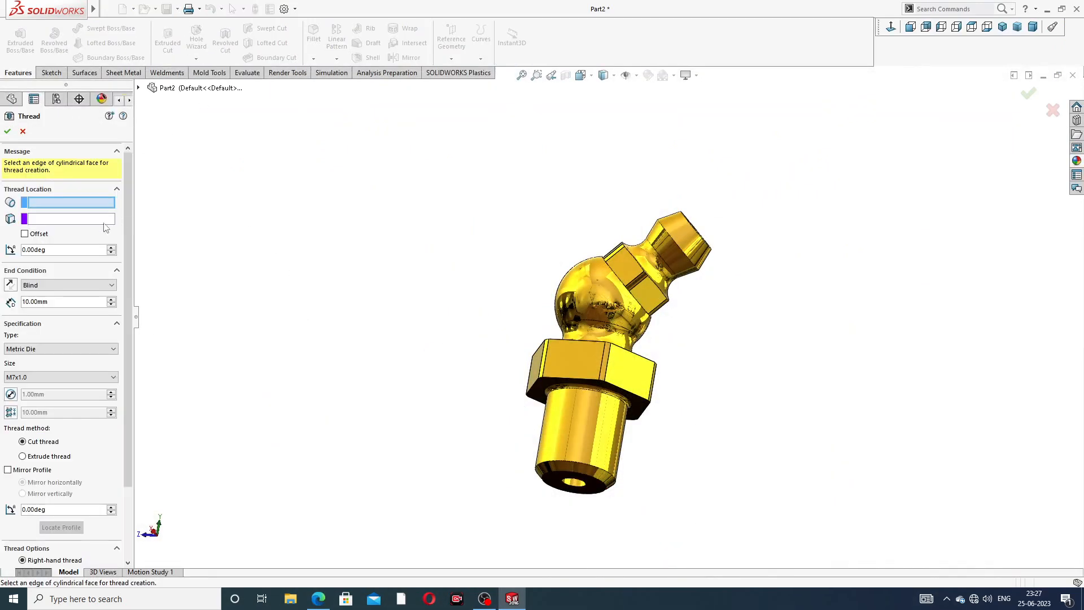
scroll(589, 462, down, 3)
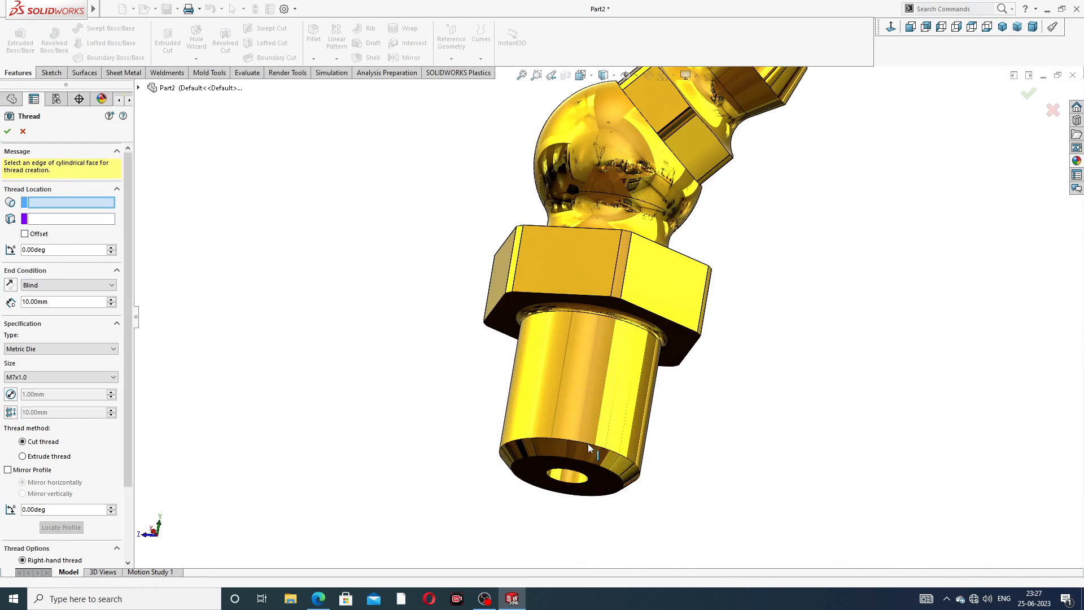
click(588, 442)
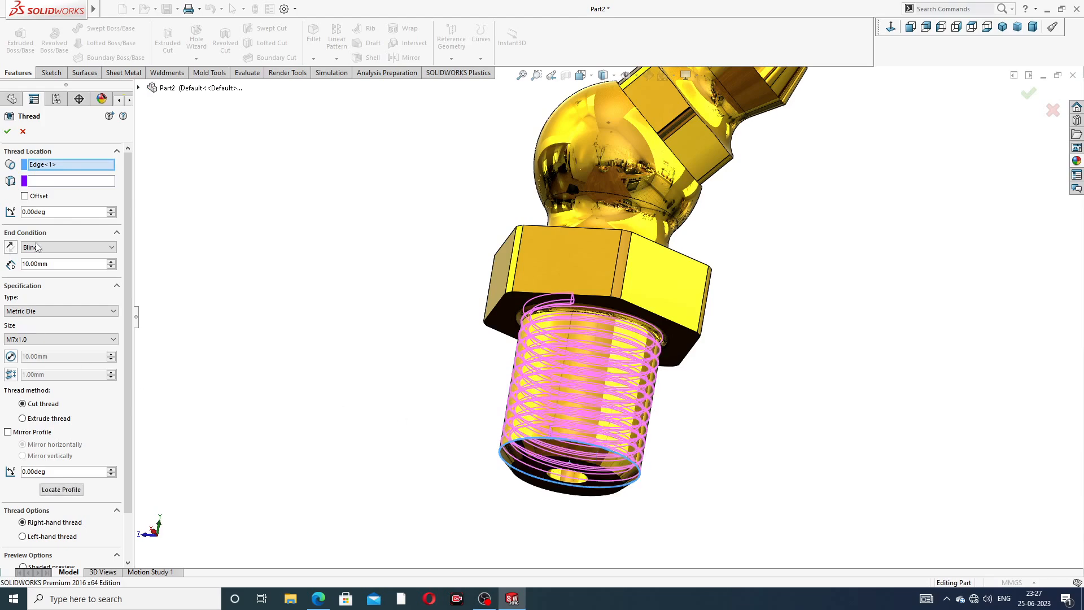
click(24, 196)
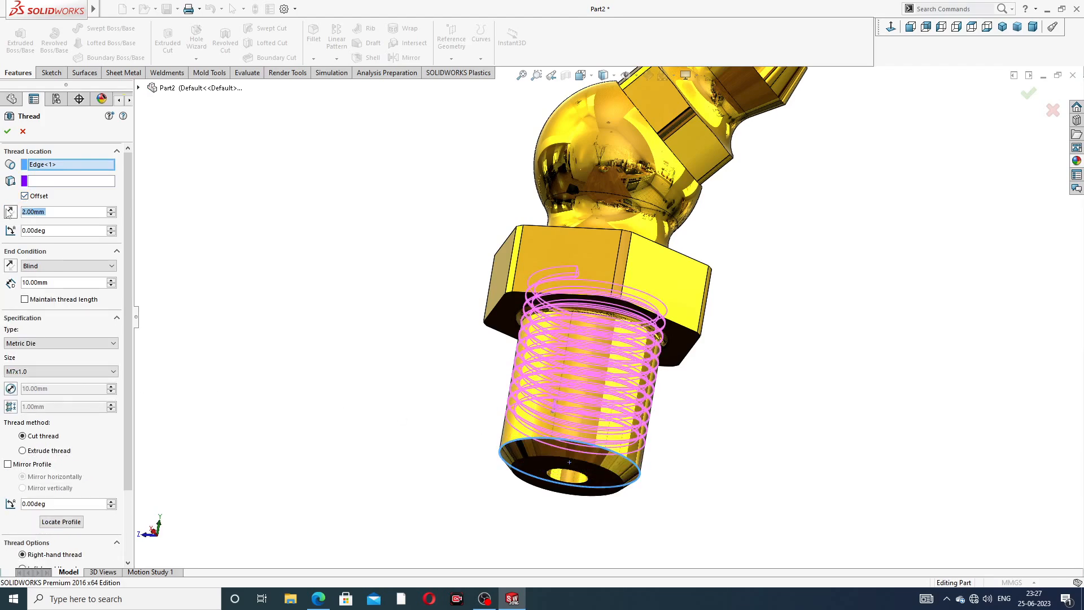
click(10, 212)
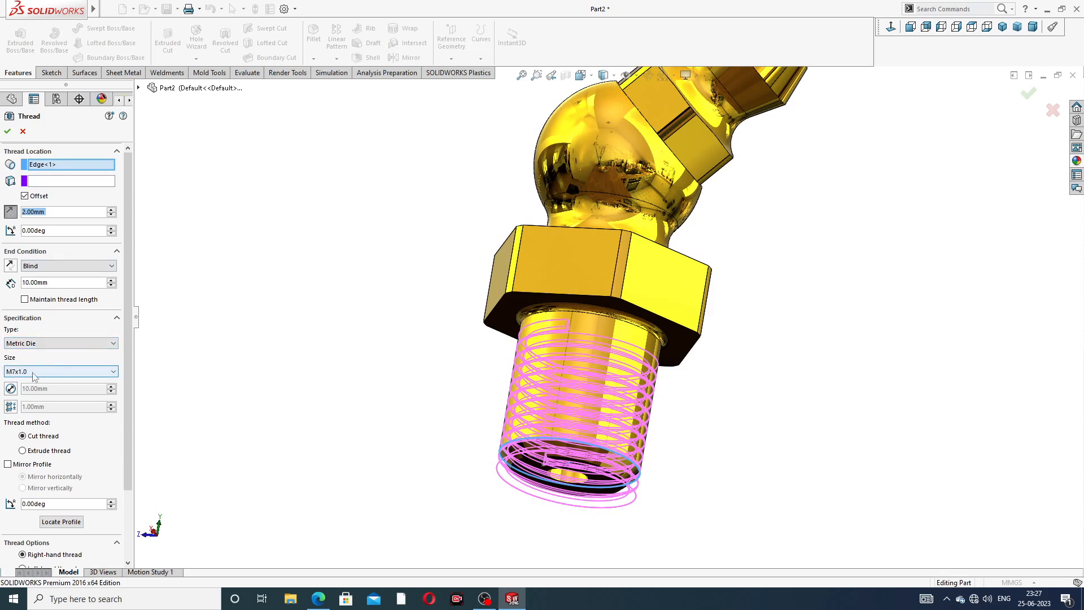
click(7, 132)
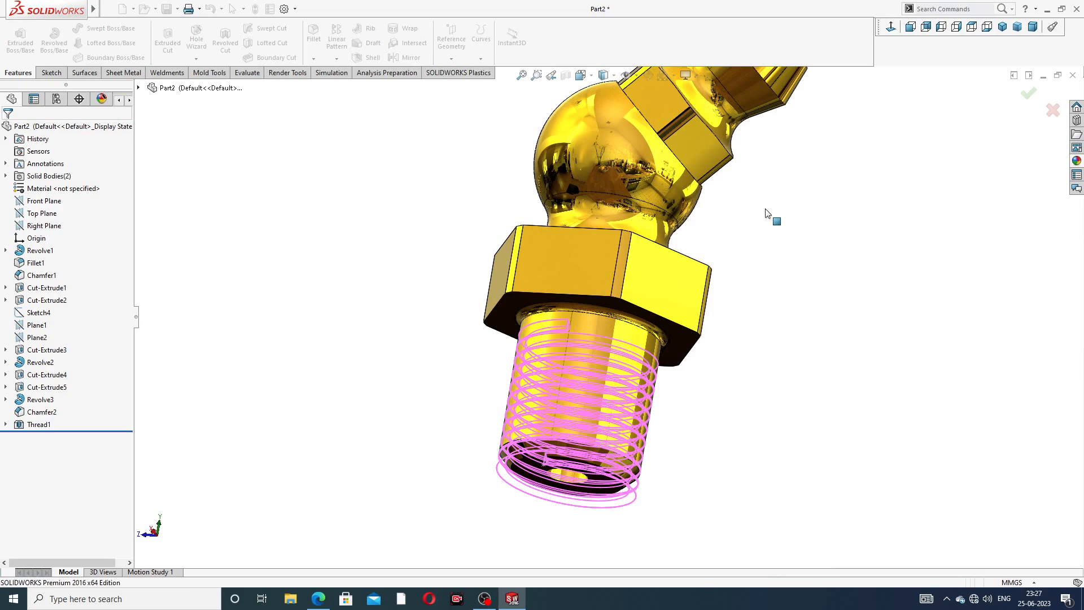
Examine the threaded grease nipple from several sides, including the isometric view and the branch's open tip
key(f)
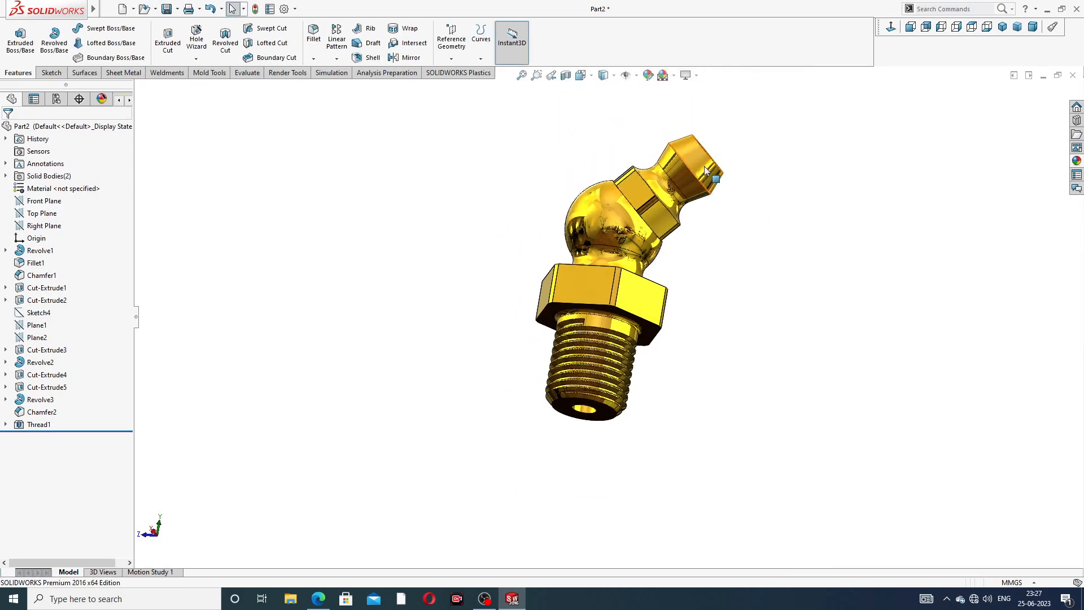
middle_drag(706, 170, 904, 127)
scroll(665, 186, down, 4)
scroll(591, 374, up, 3)
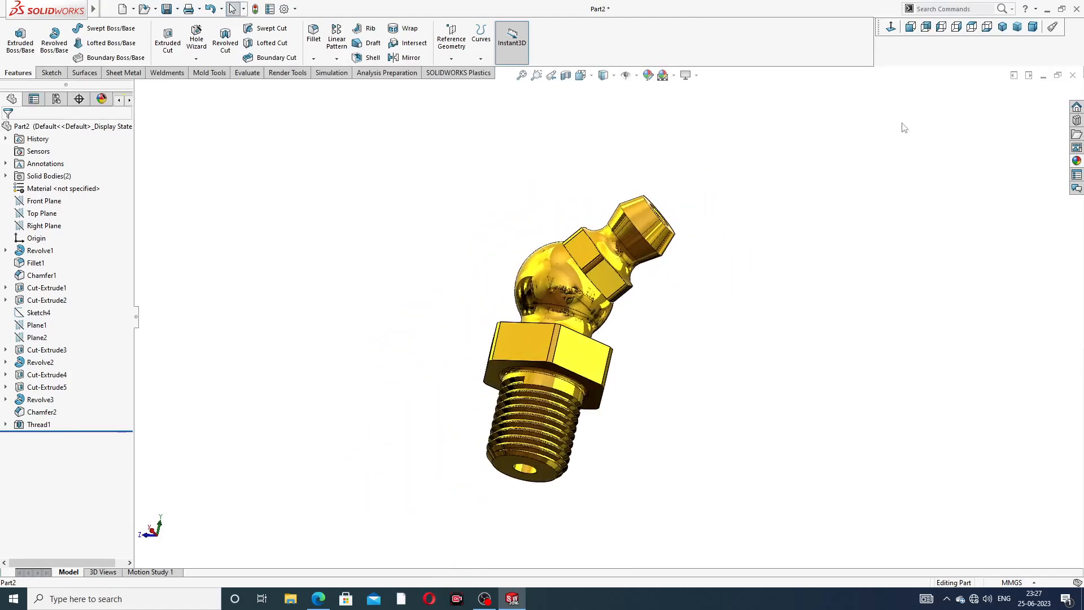
click(1003, 29)
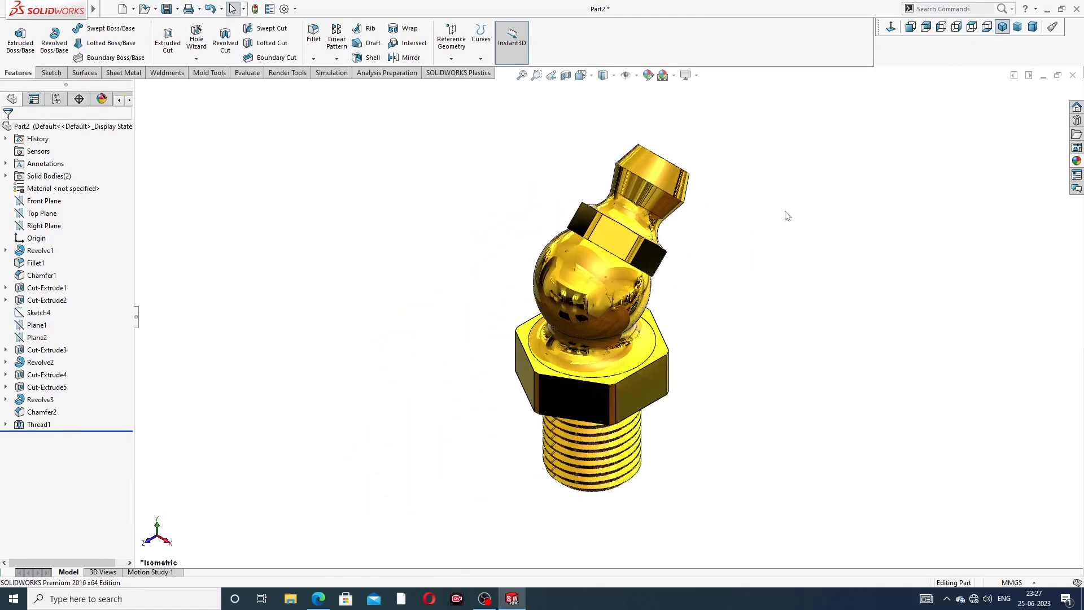
middle_drag(787, 213, 577, 337)
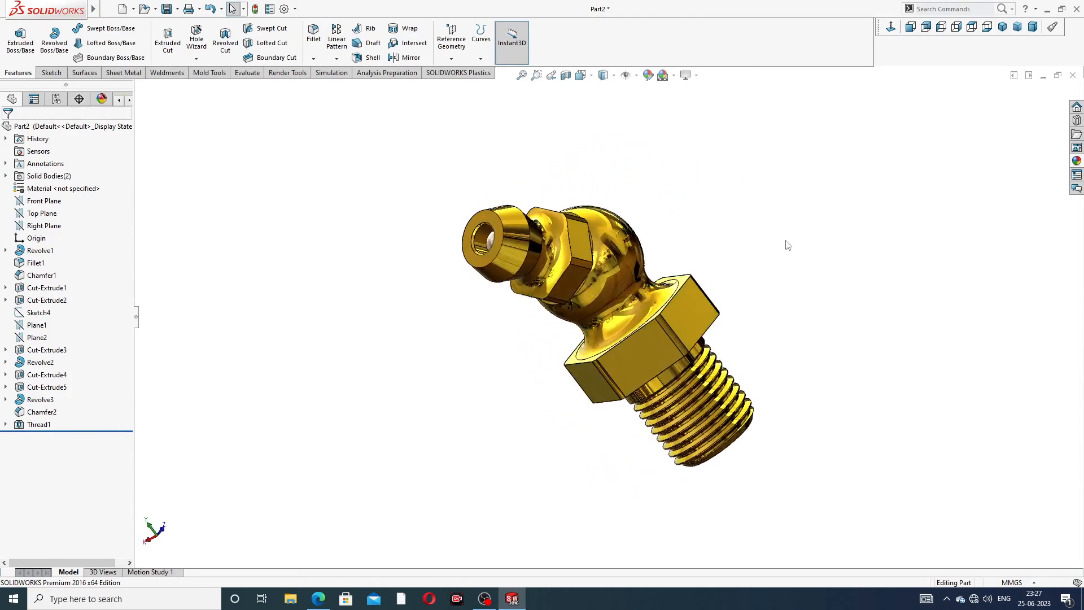
middle_drag(788, 246, 770, 364)
middle_drag(753, 290, 706, 386)
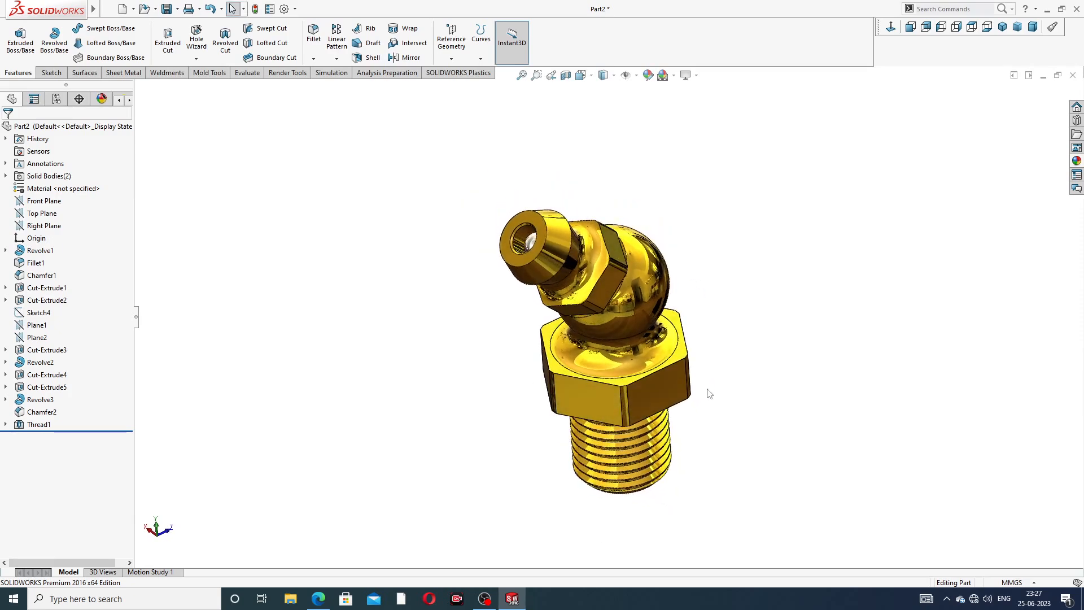
scroll(706, 392, down, 4)
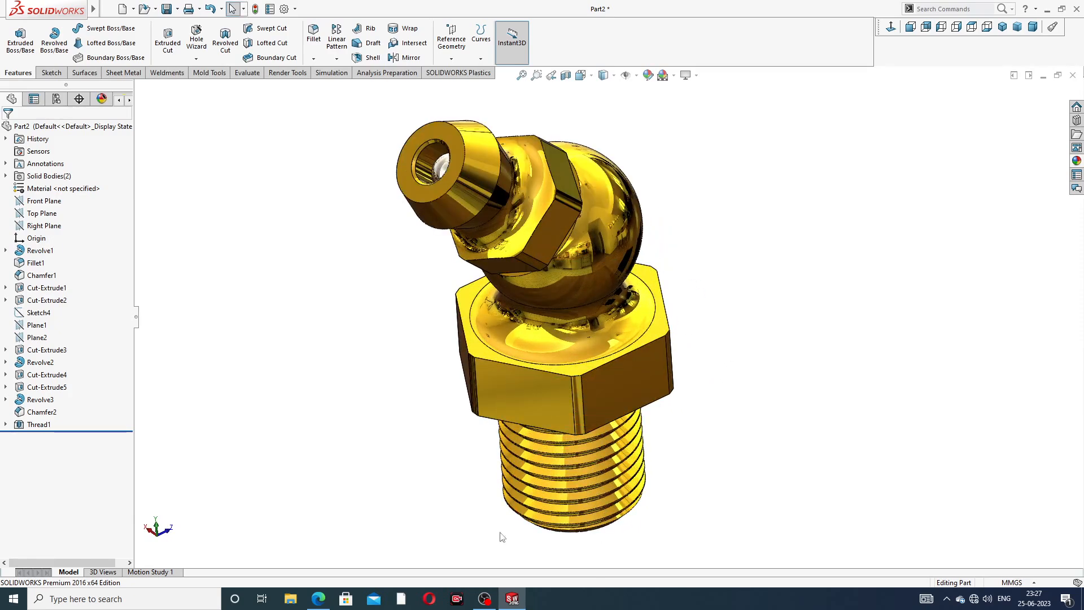